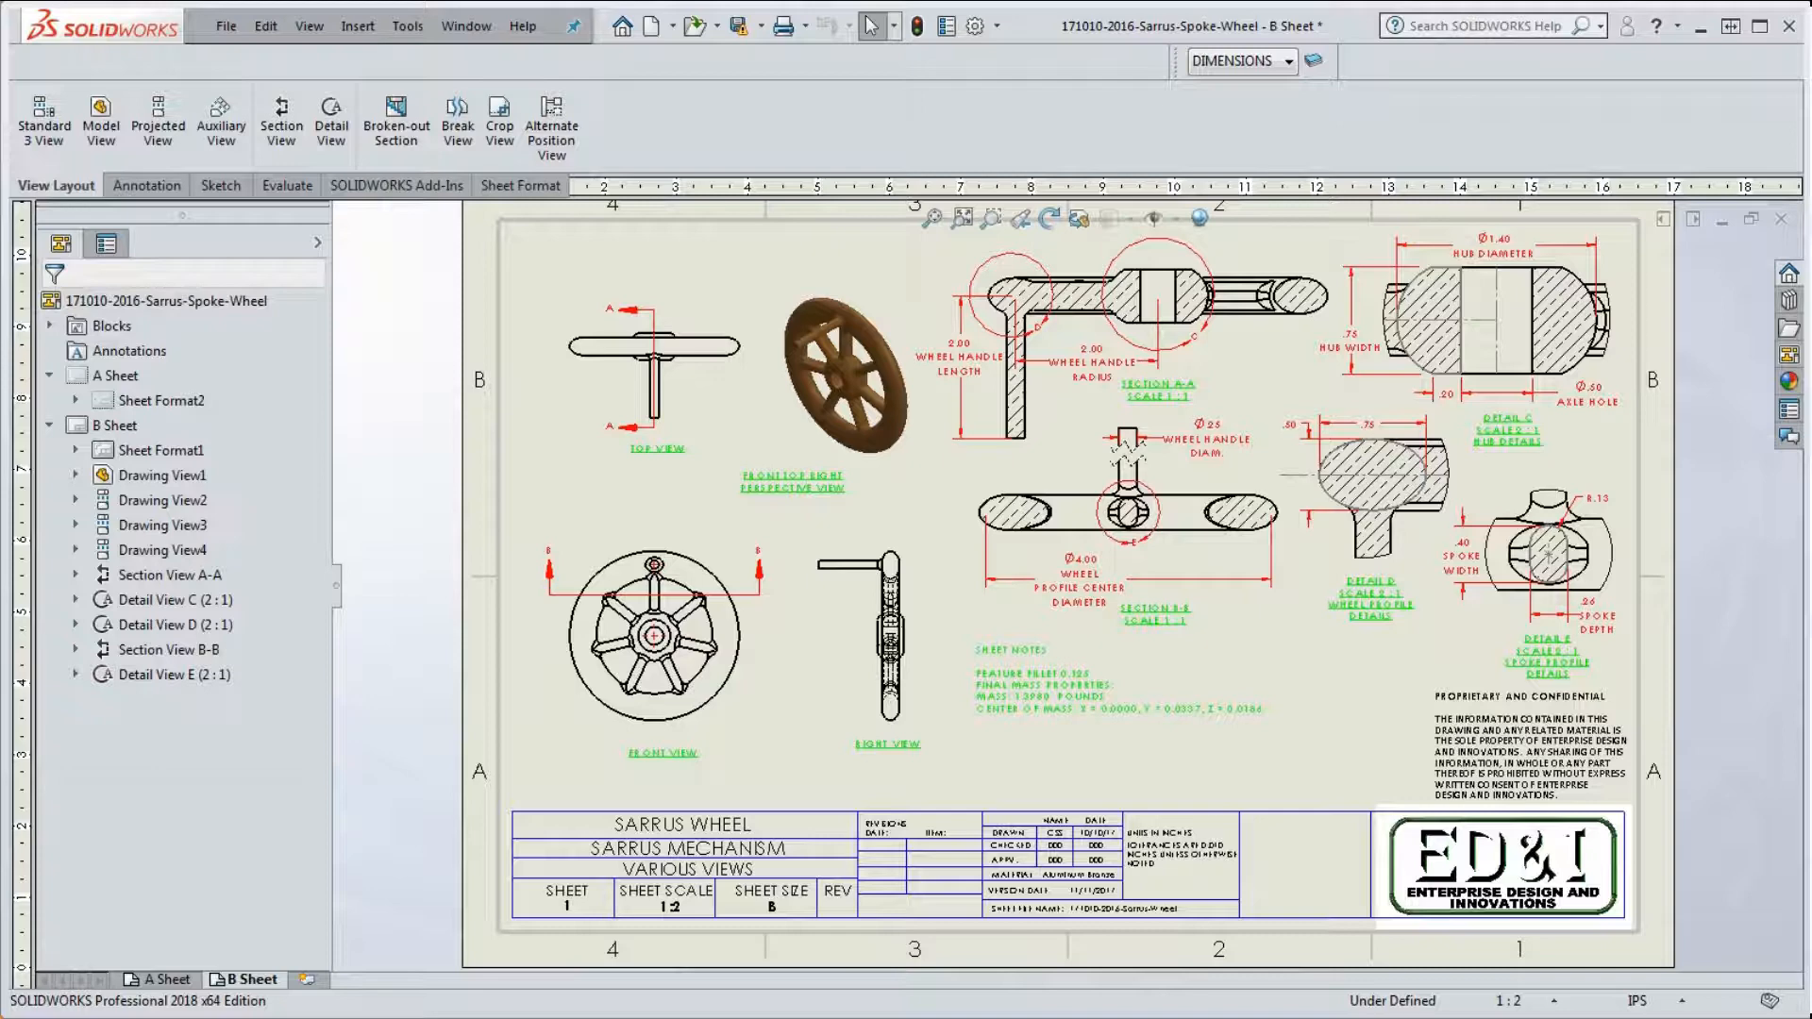
# Step: Move the sheet notes slightly up, closer to Section B-B on the B Sheet
pyautogui.click(1265, 760)
pyautogui.press('f')
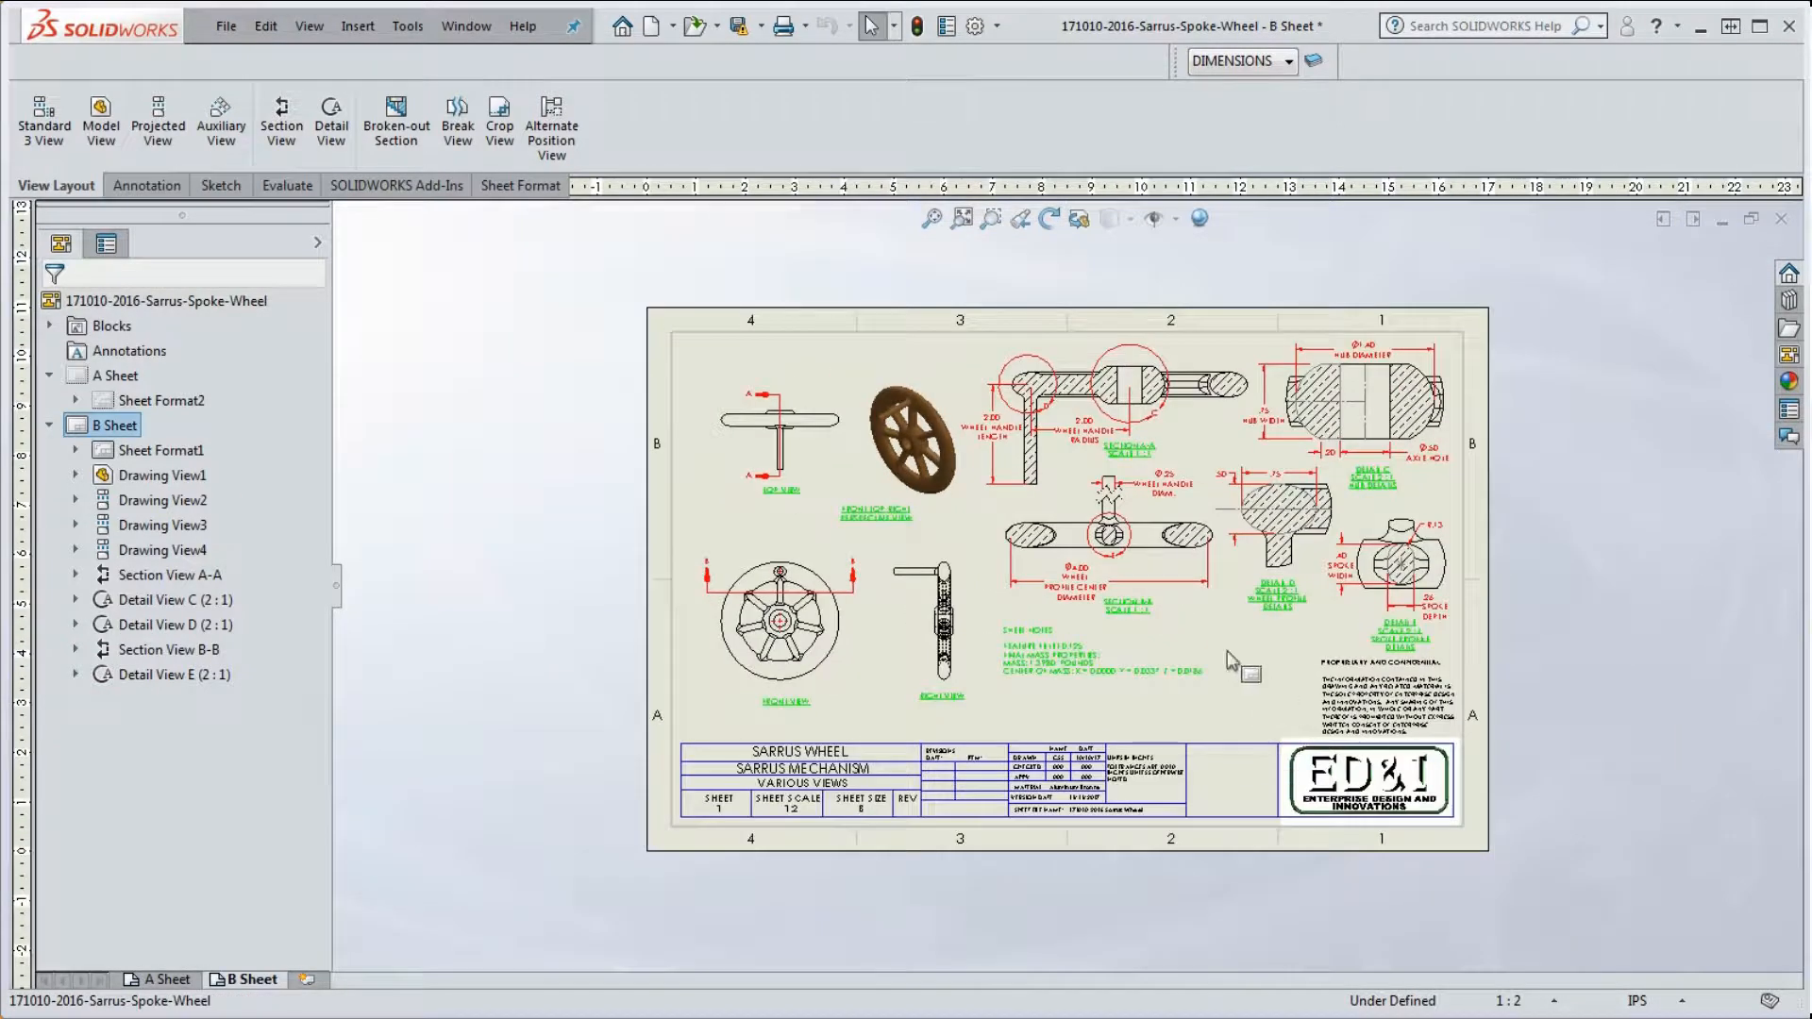
pyautogui.scroll(-1, 1137, 540)
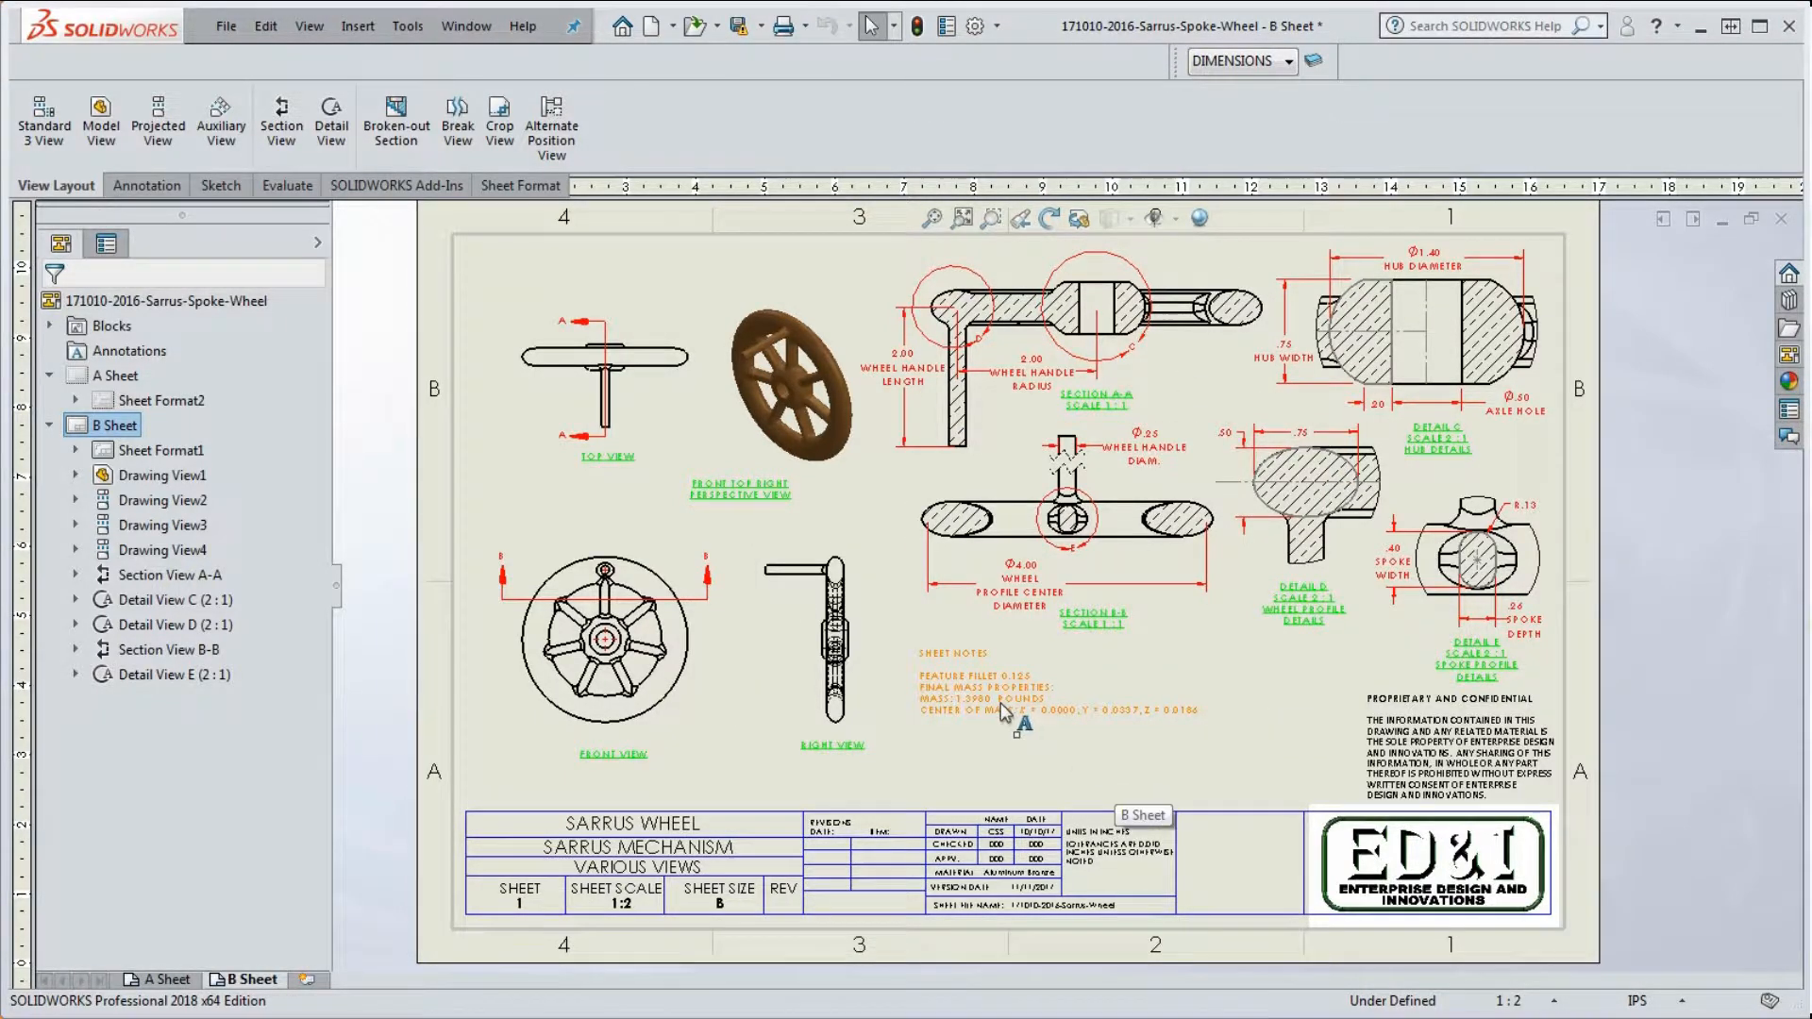
pyautogui.moveTo(1005, 710); pyautogui.dragTo(994, 684)
pyautogui.click(1034, 736)
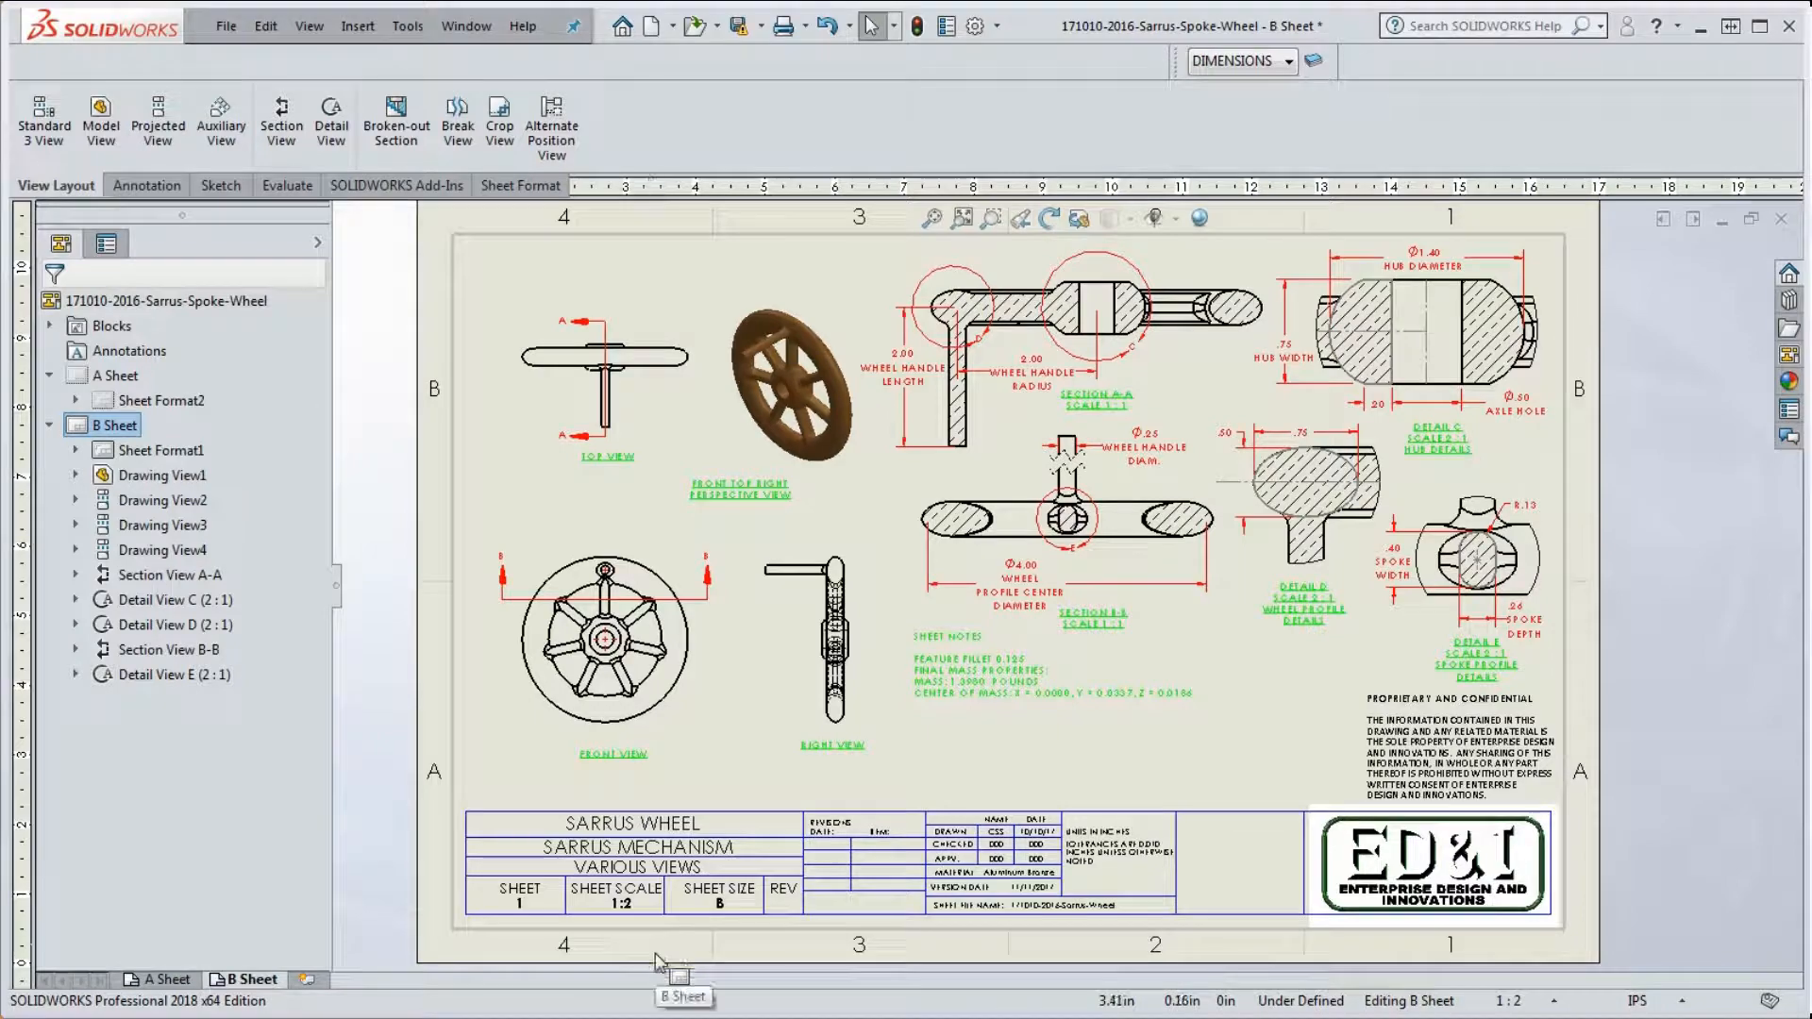
# Step: Examine the overall layout of the B Sheet's title block, sheet notes and drawing views
pyautogui.scroll(-3, 630, 929)
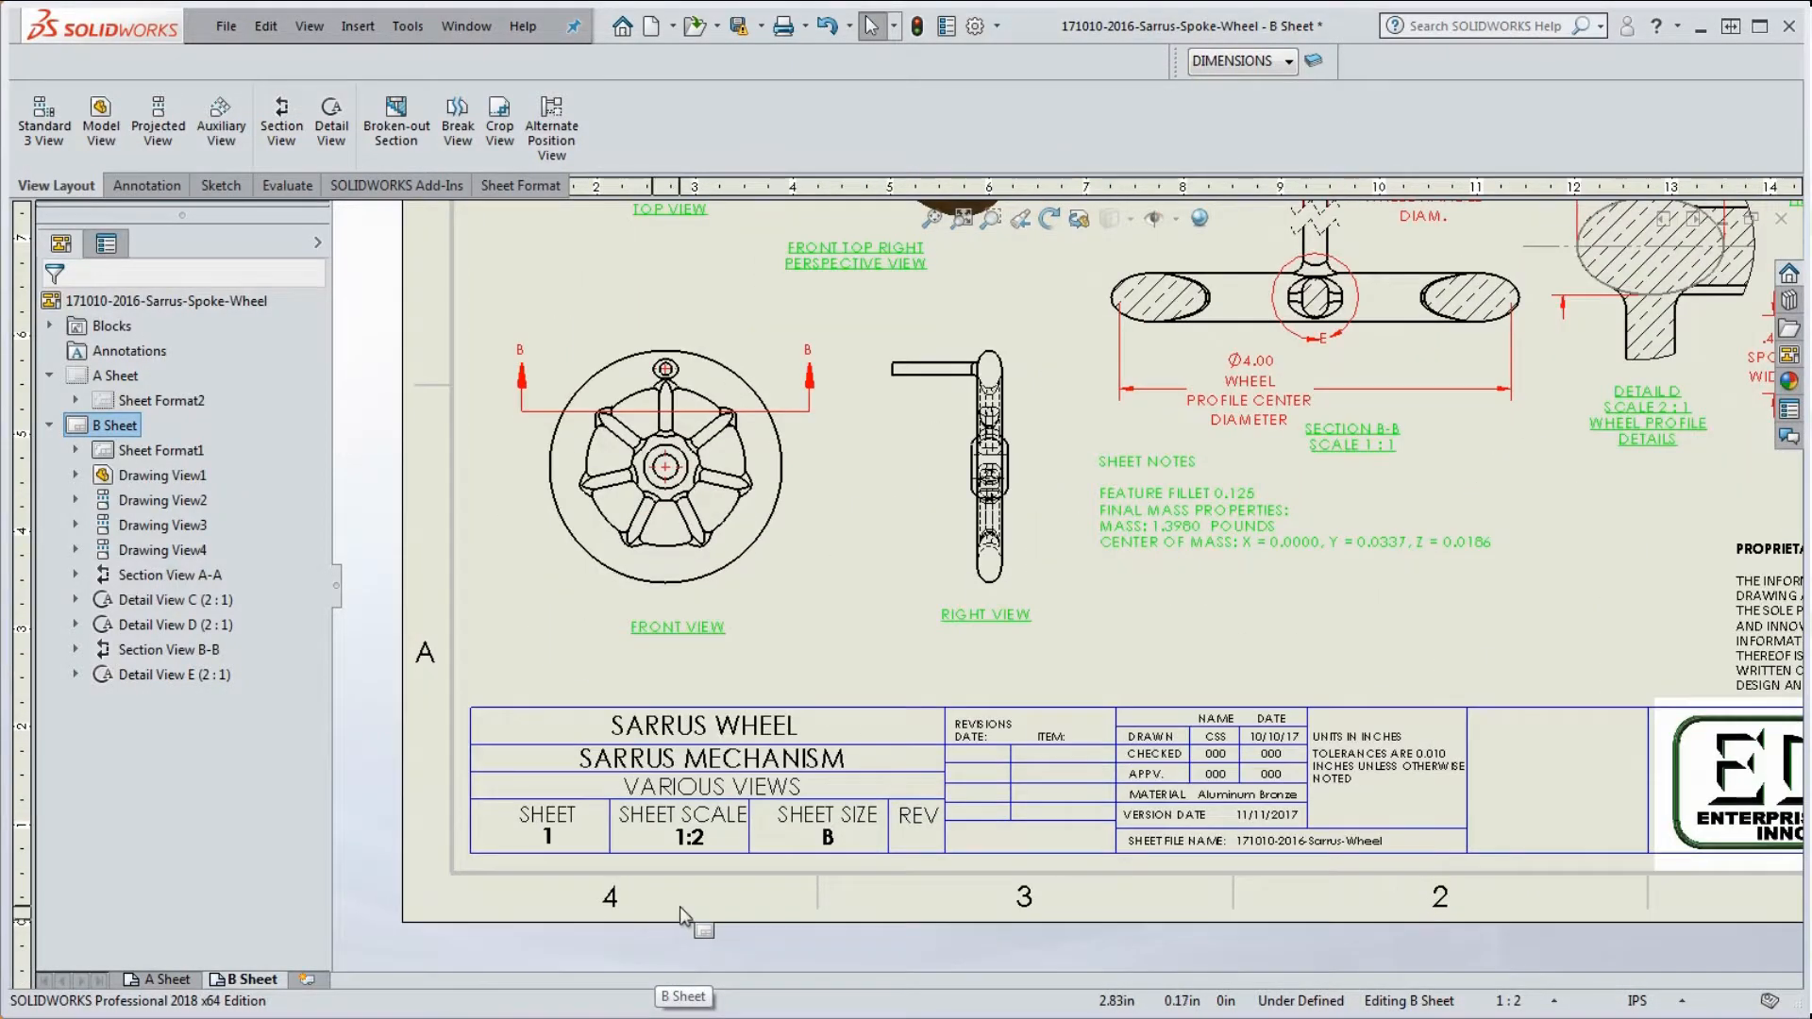
pyautogui.scroll(3, 681, 906)
pyautogui.scroll(-2, 891, 766)
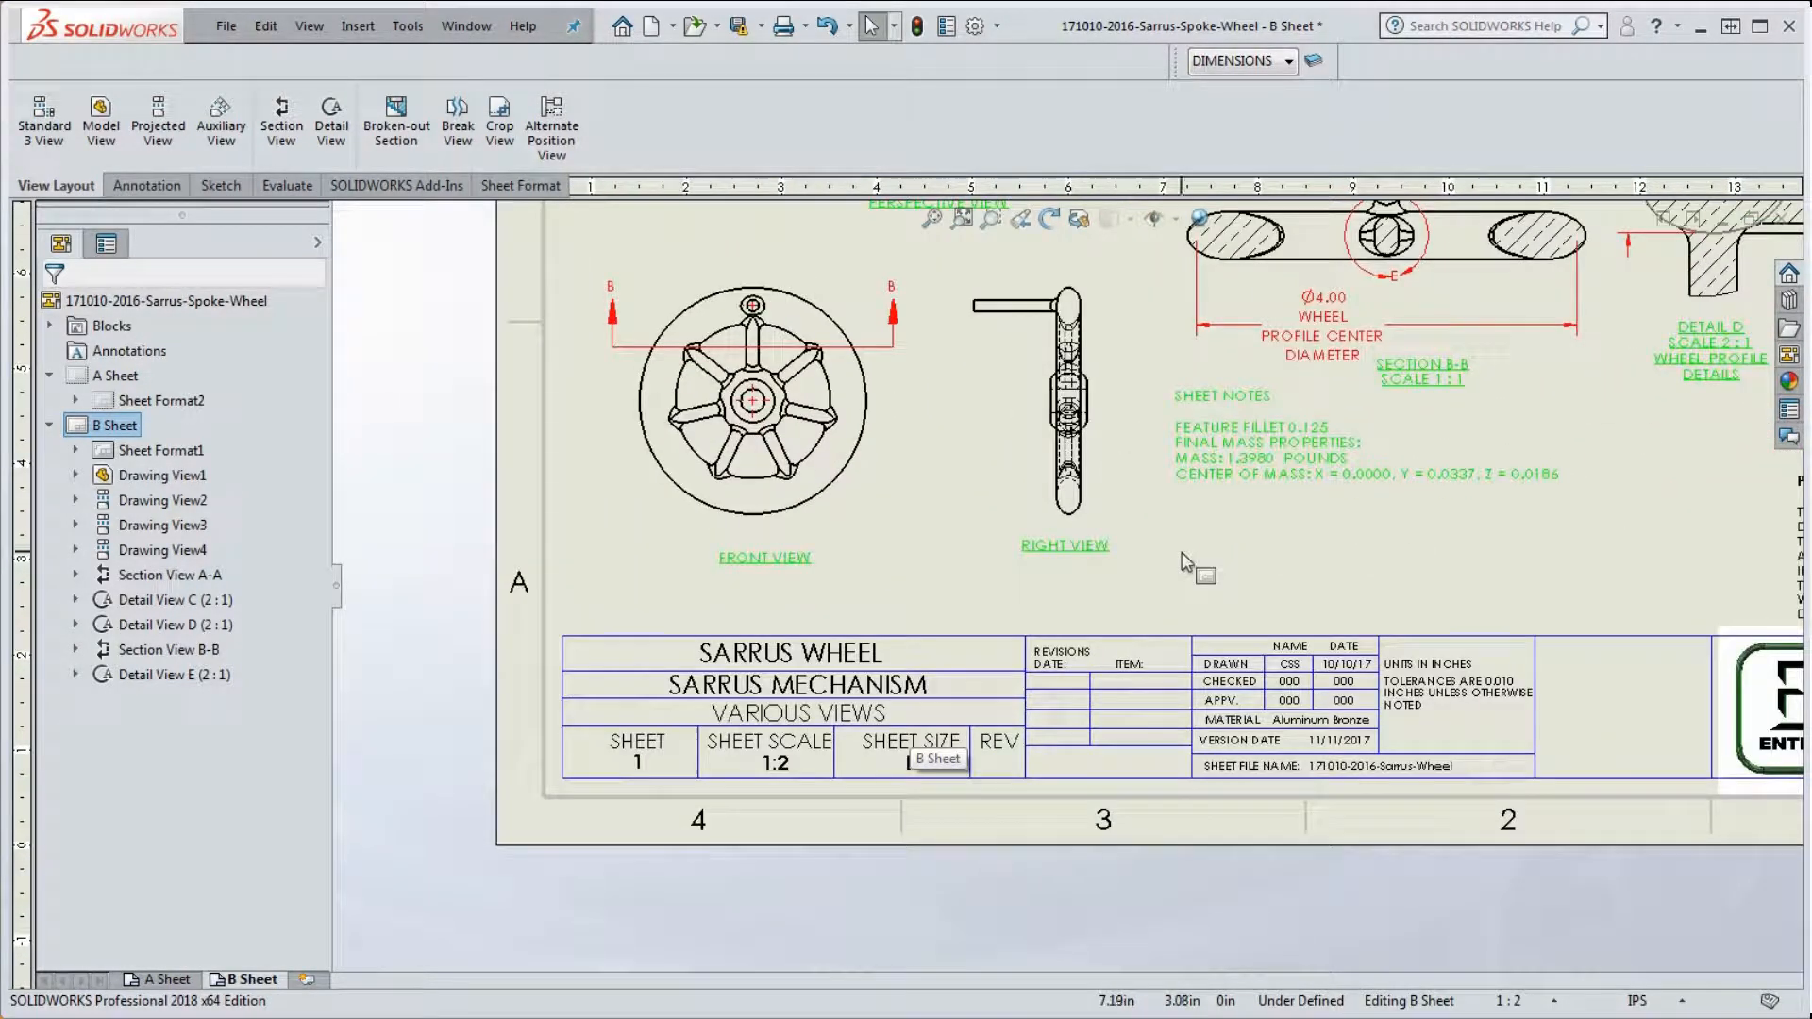
pyautogui.scroll(2, 1187, 564)
pyautogui.scroll(-2, 1218, 559)
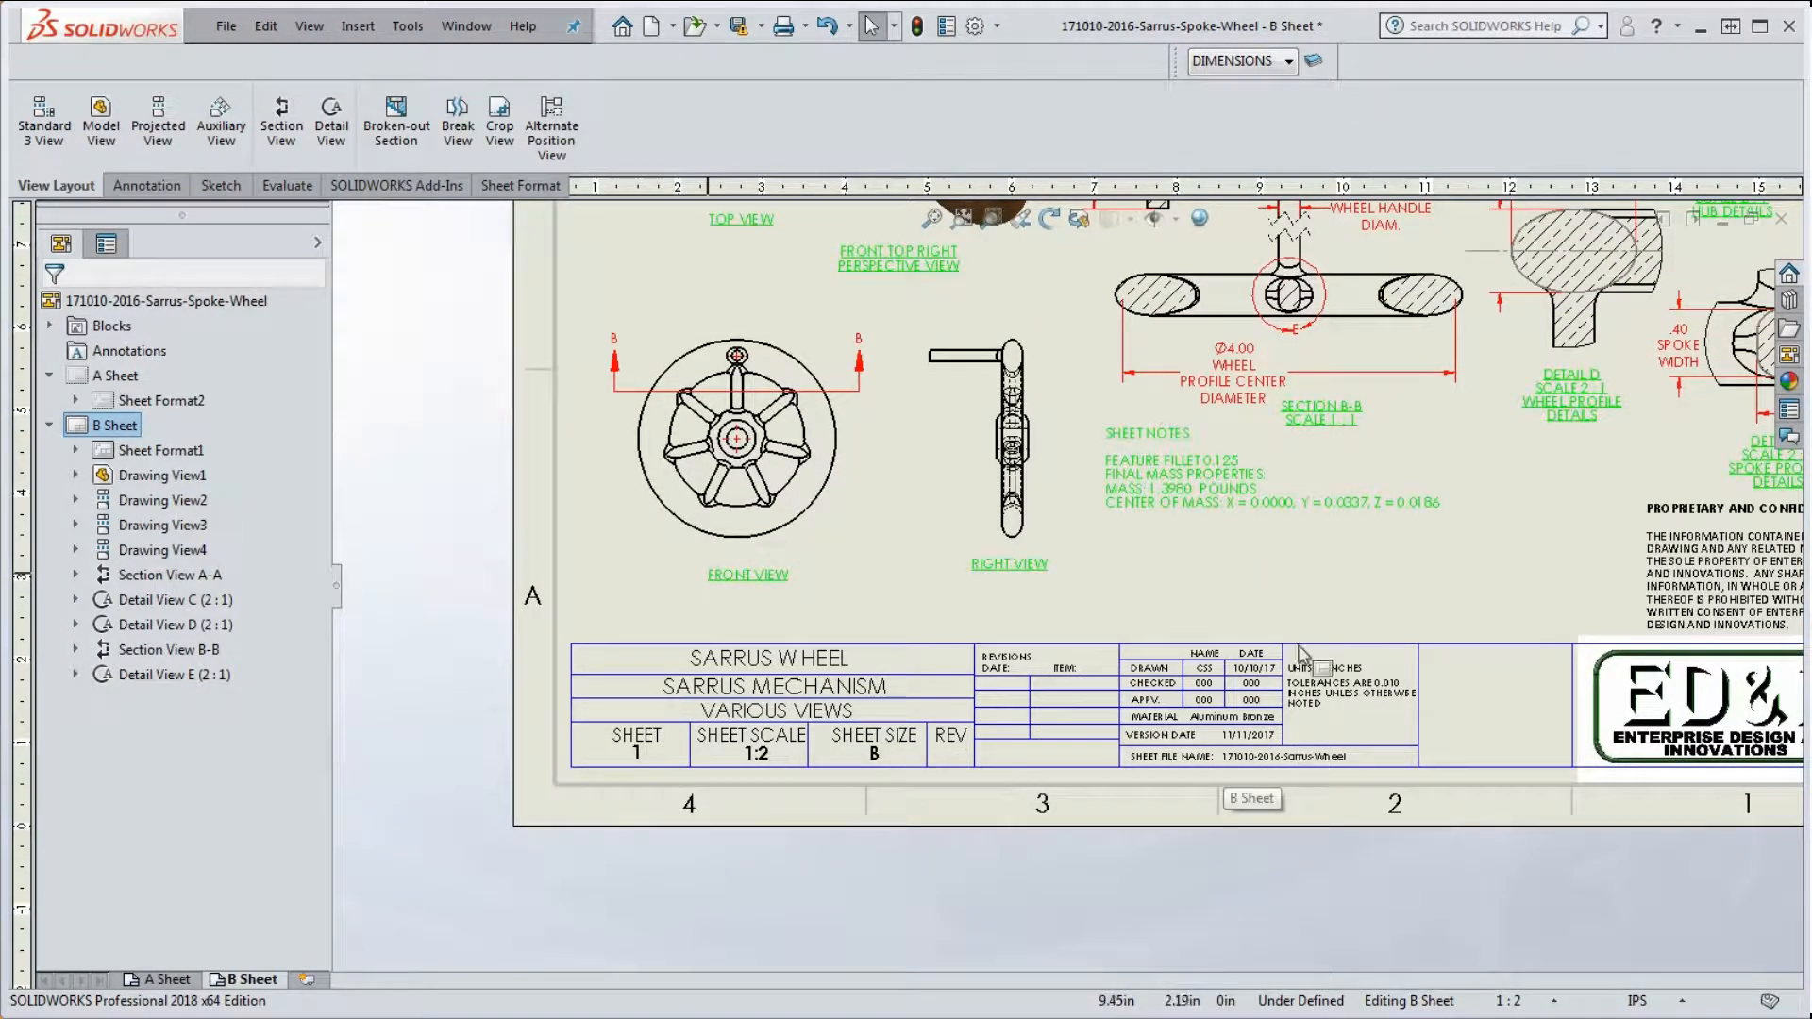
pyautogui.scroll(3, 1182, 593)
pyautogui.scroll(-1, 1182, 592)
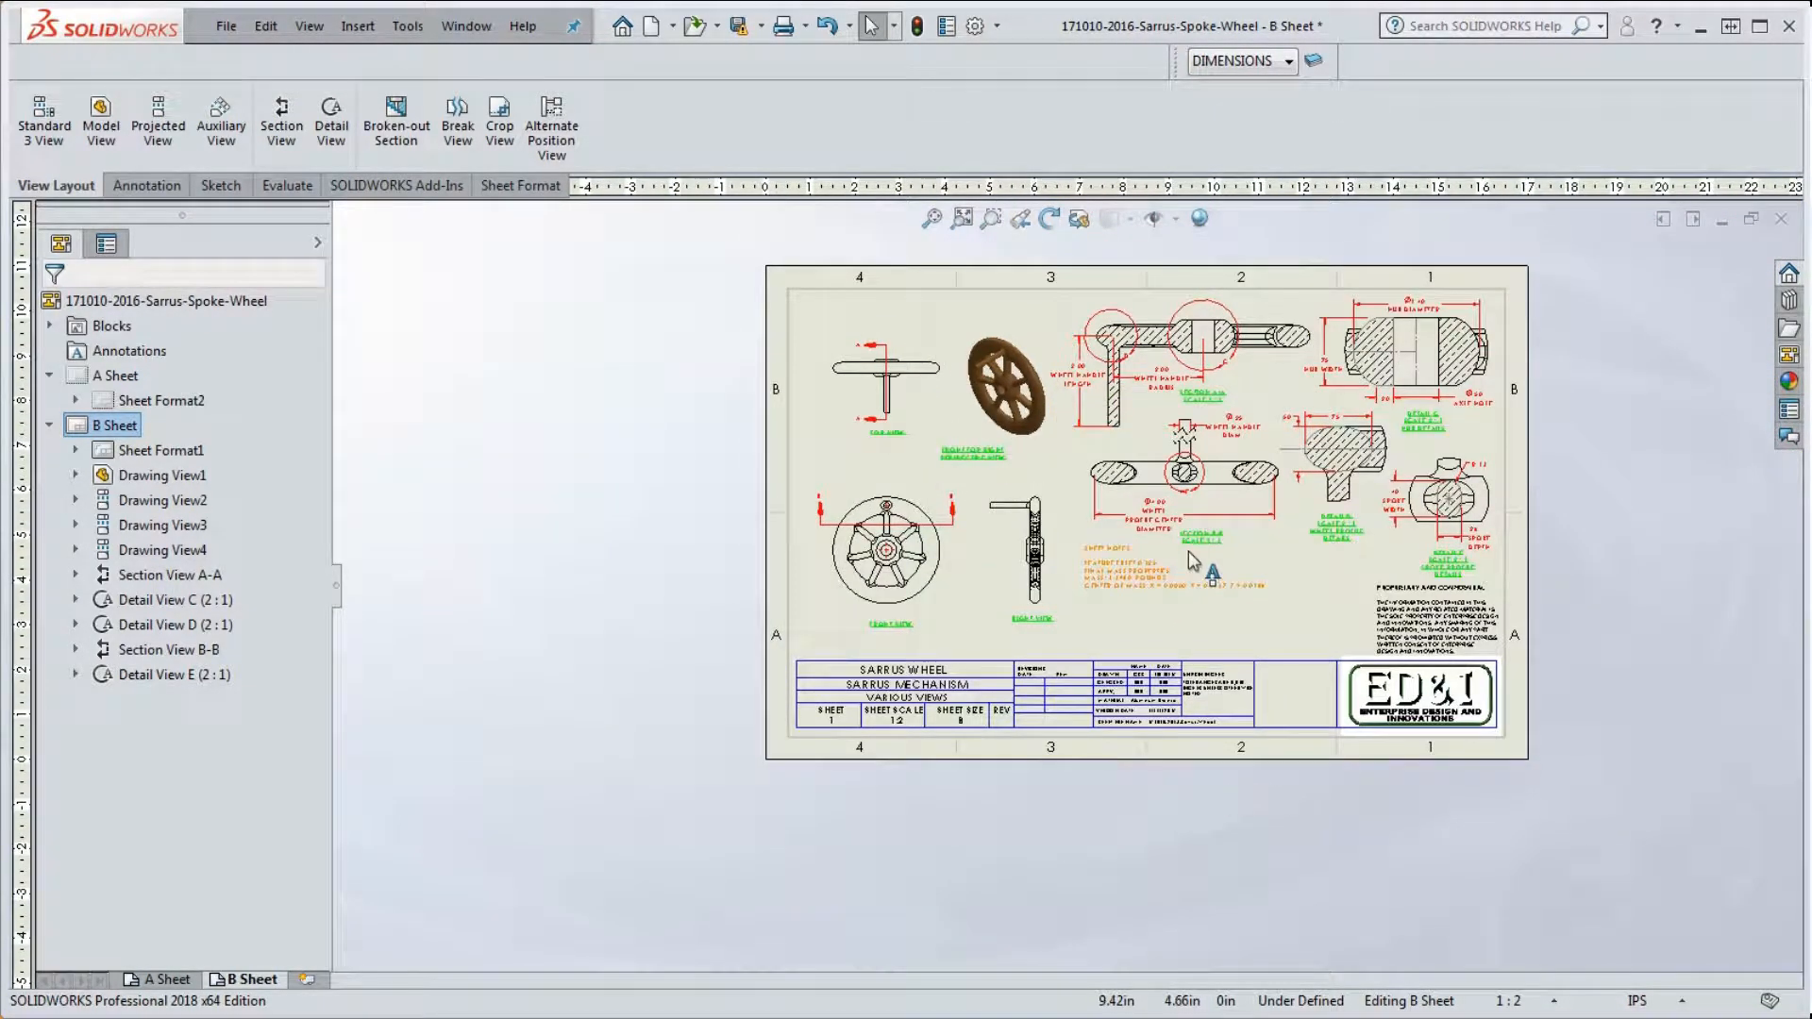
pyautogui.scroll(-1, 1019, 438)
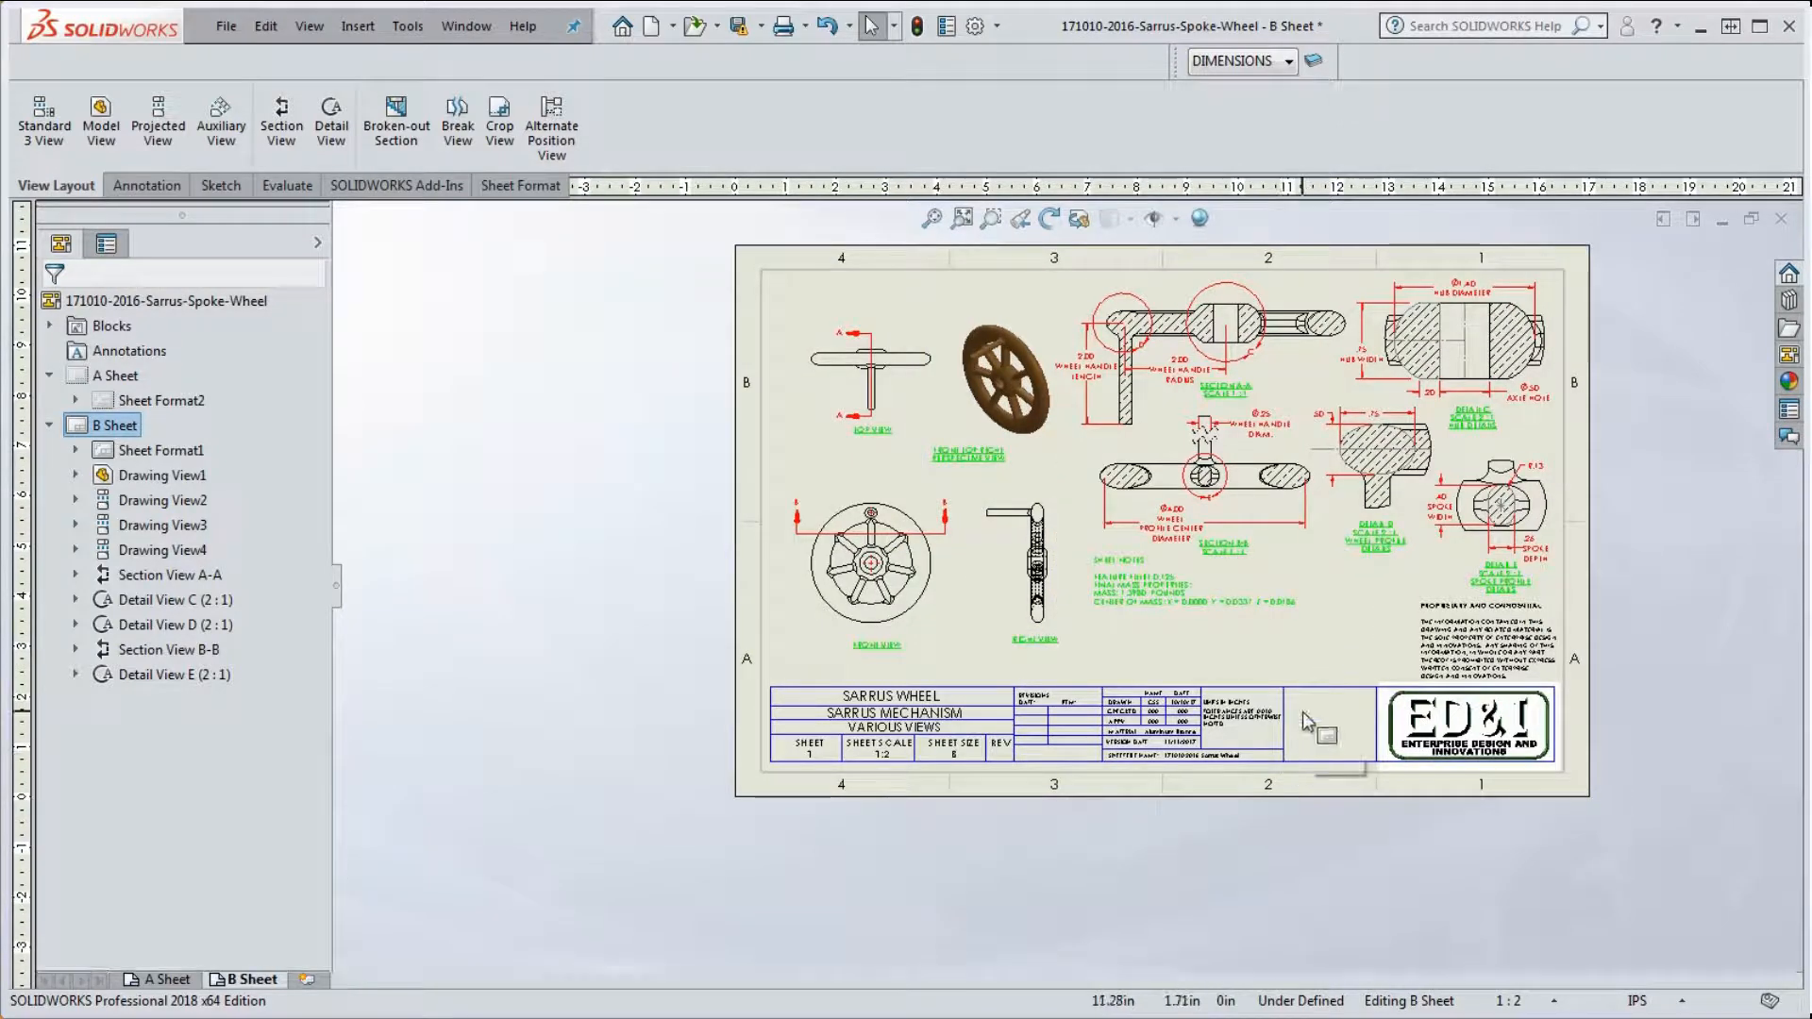
pyautogui.scroll(-2, 1085, 717)
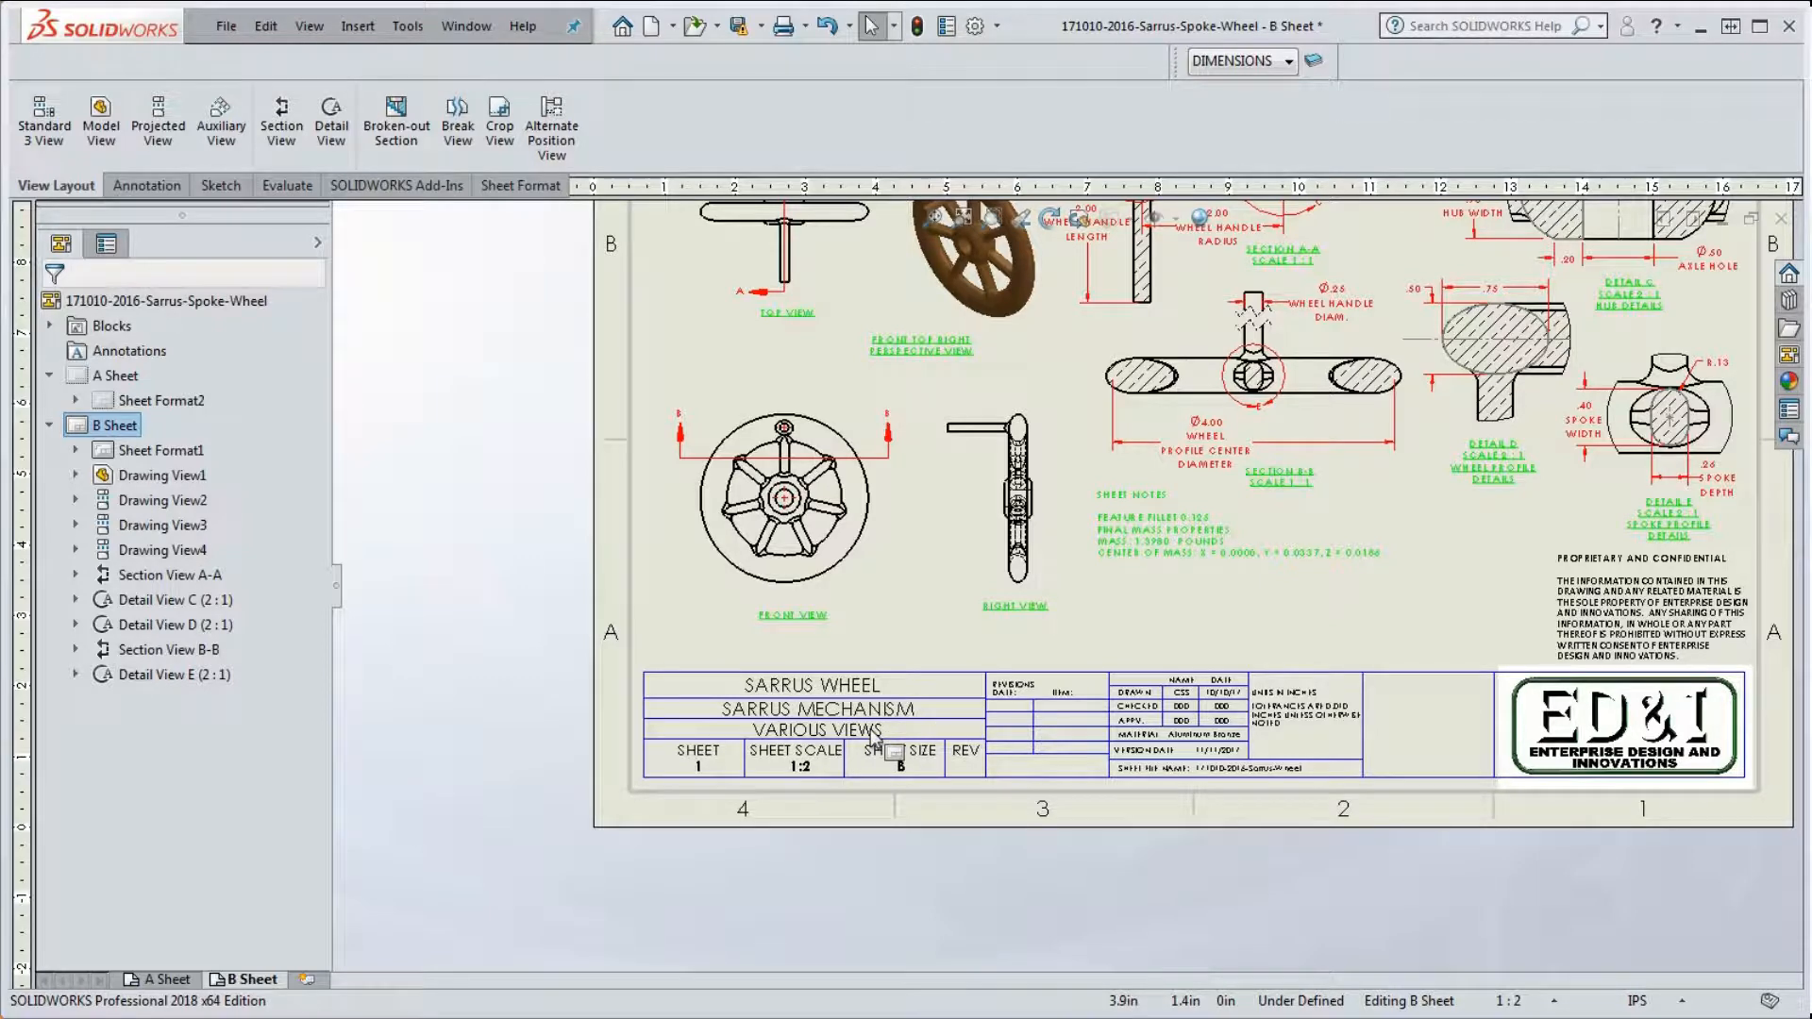
# Step: Examine the title block's title lines and its sheet number, sheet scale, sheet size and revision cells
pyautogui.scroll(3, 953, 741)
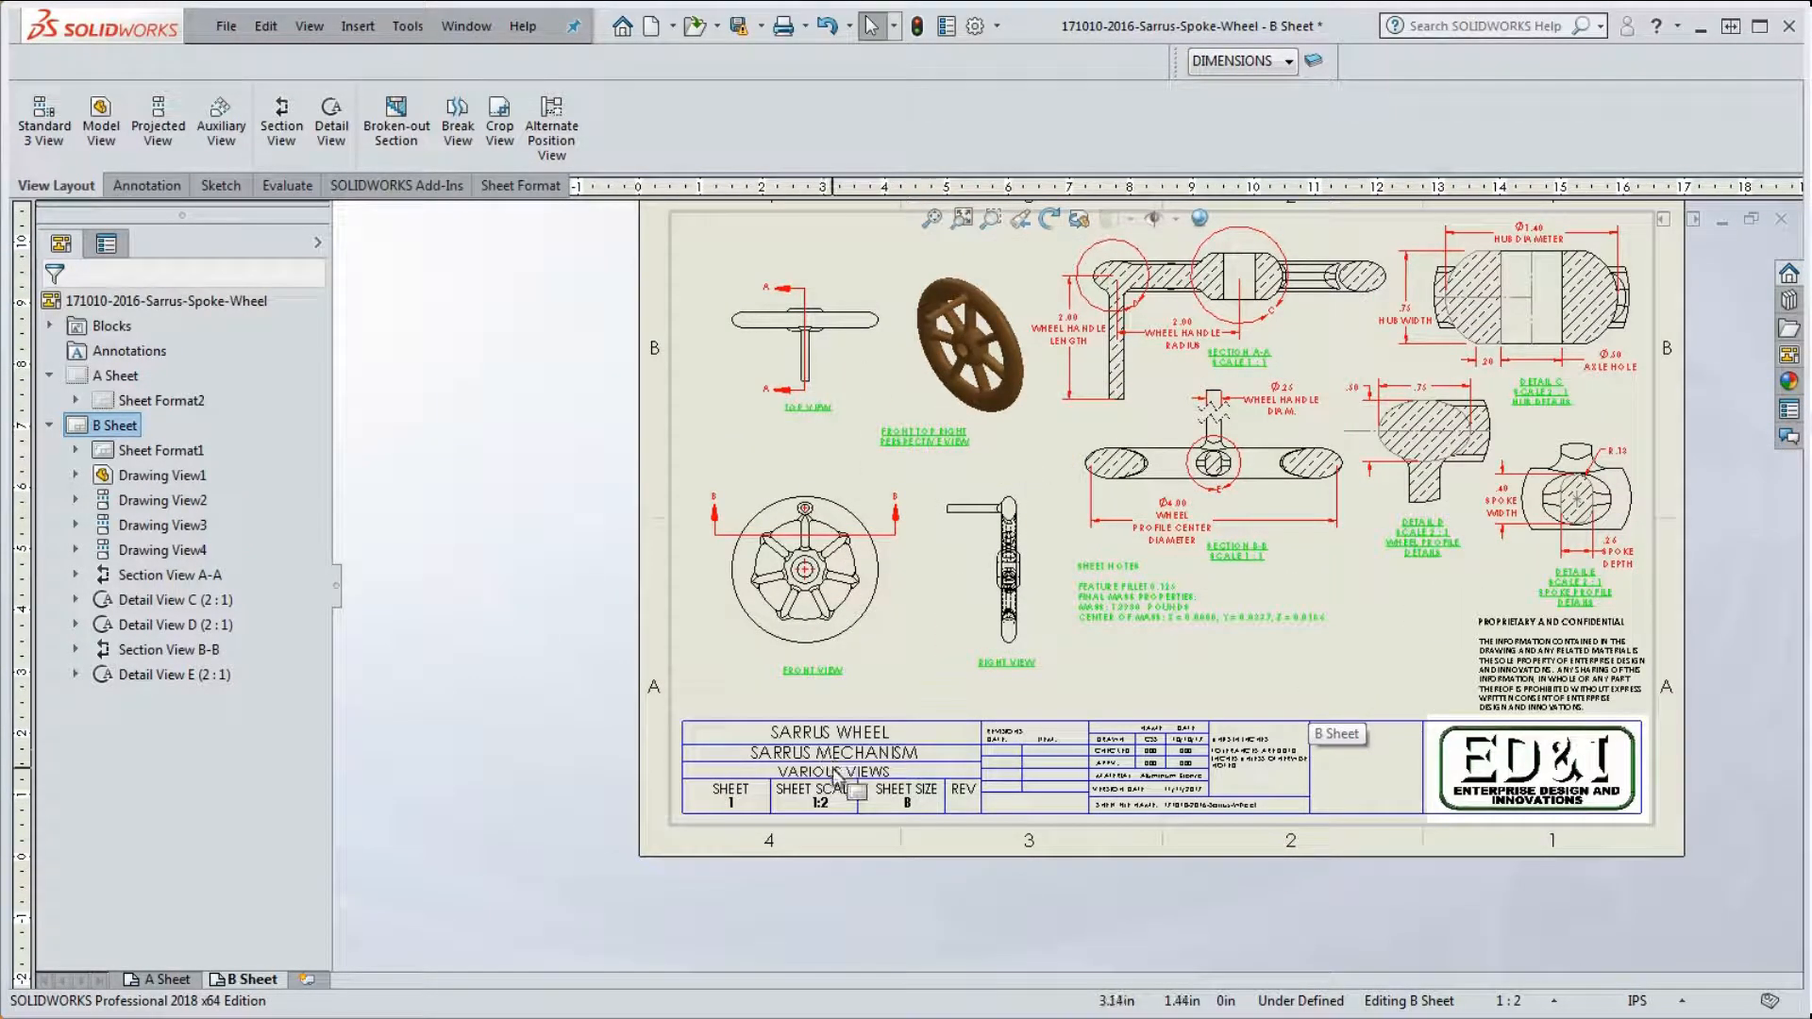
pyautogui.scroll(-1, 854, 785)
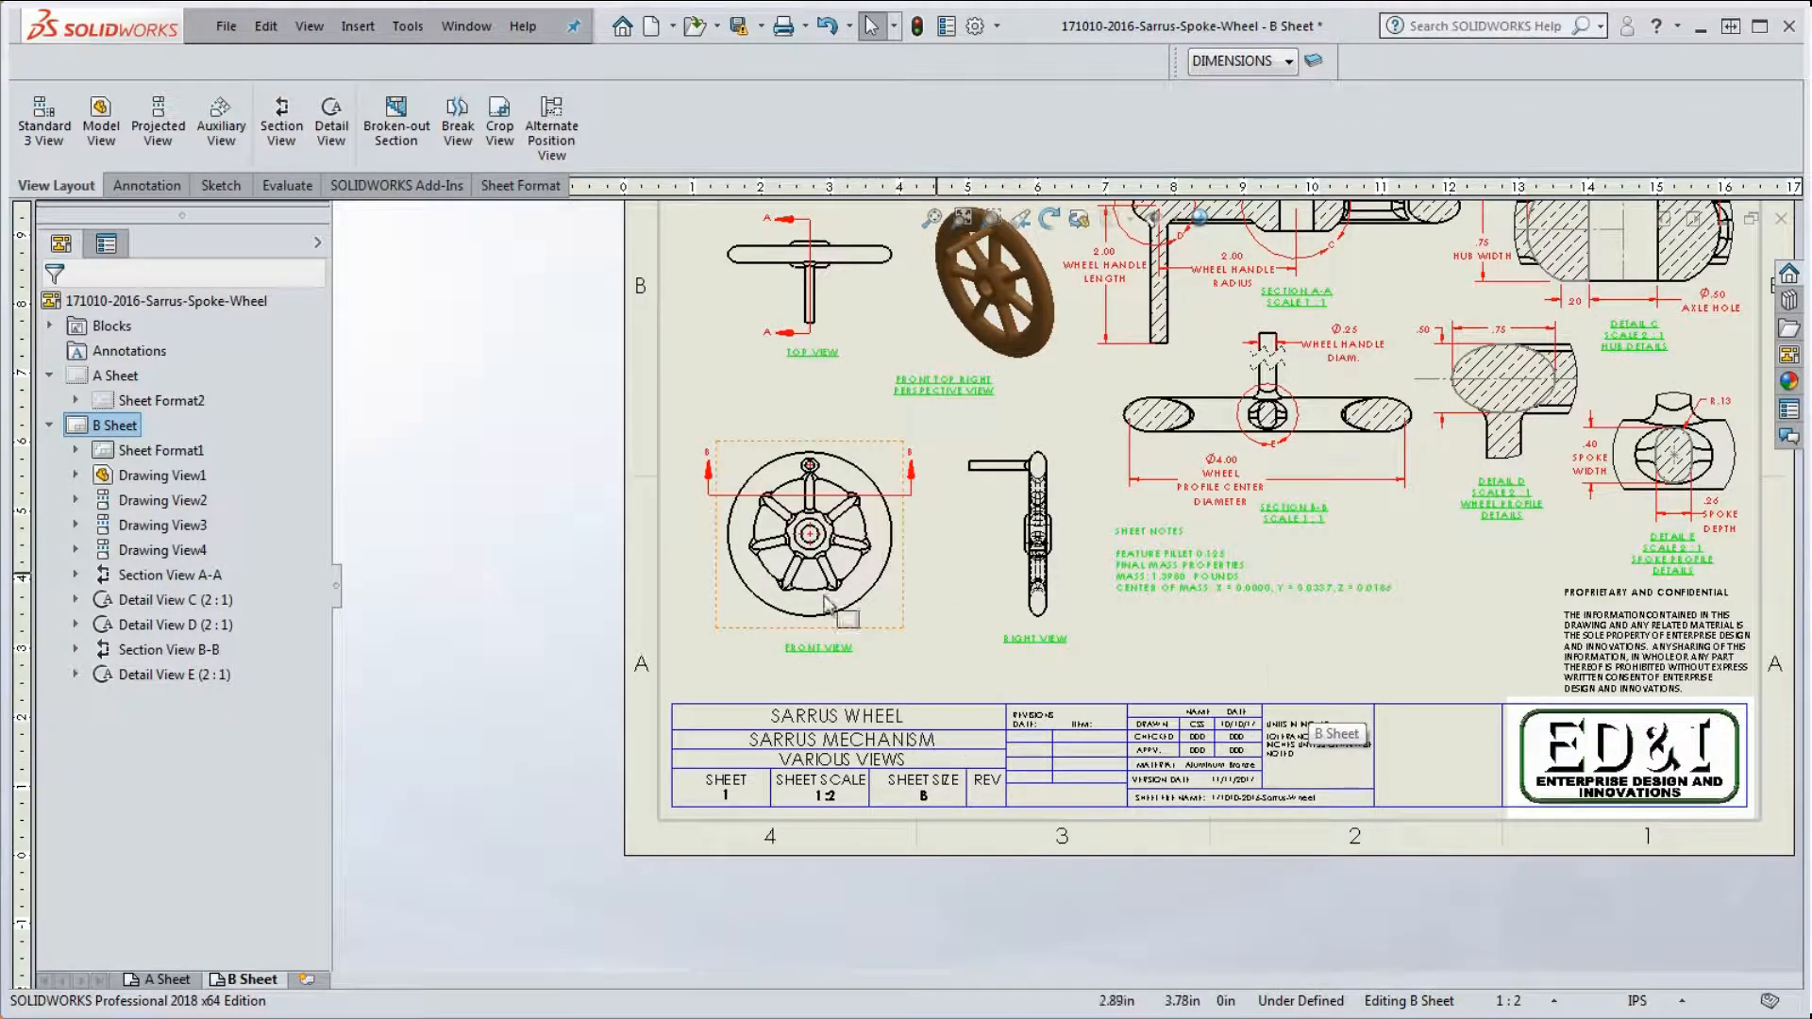
pyautogui.scroll(-2, 920, 793)
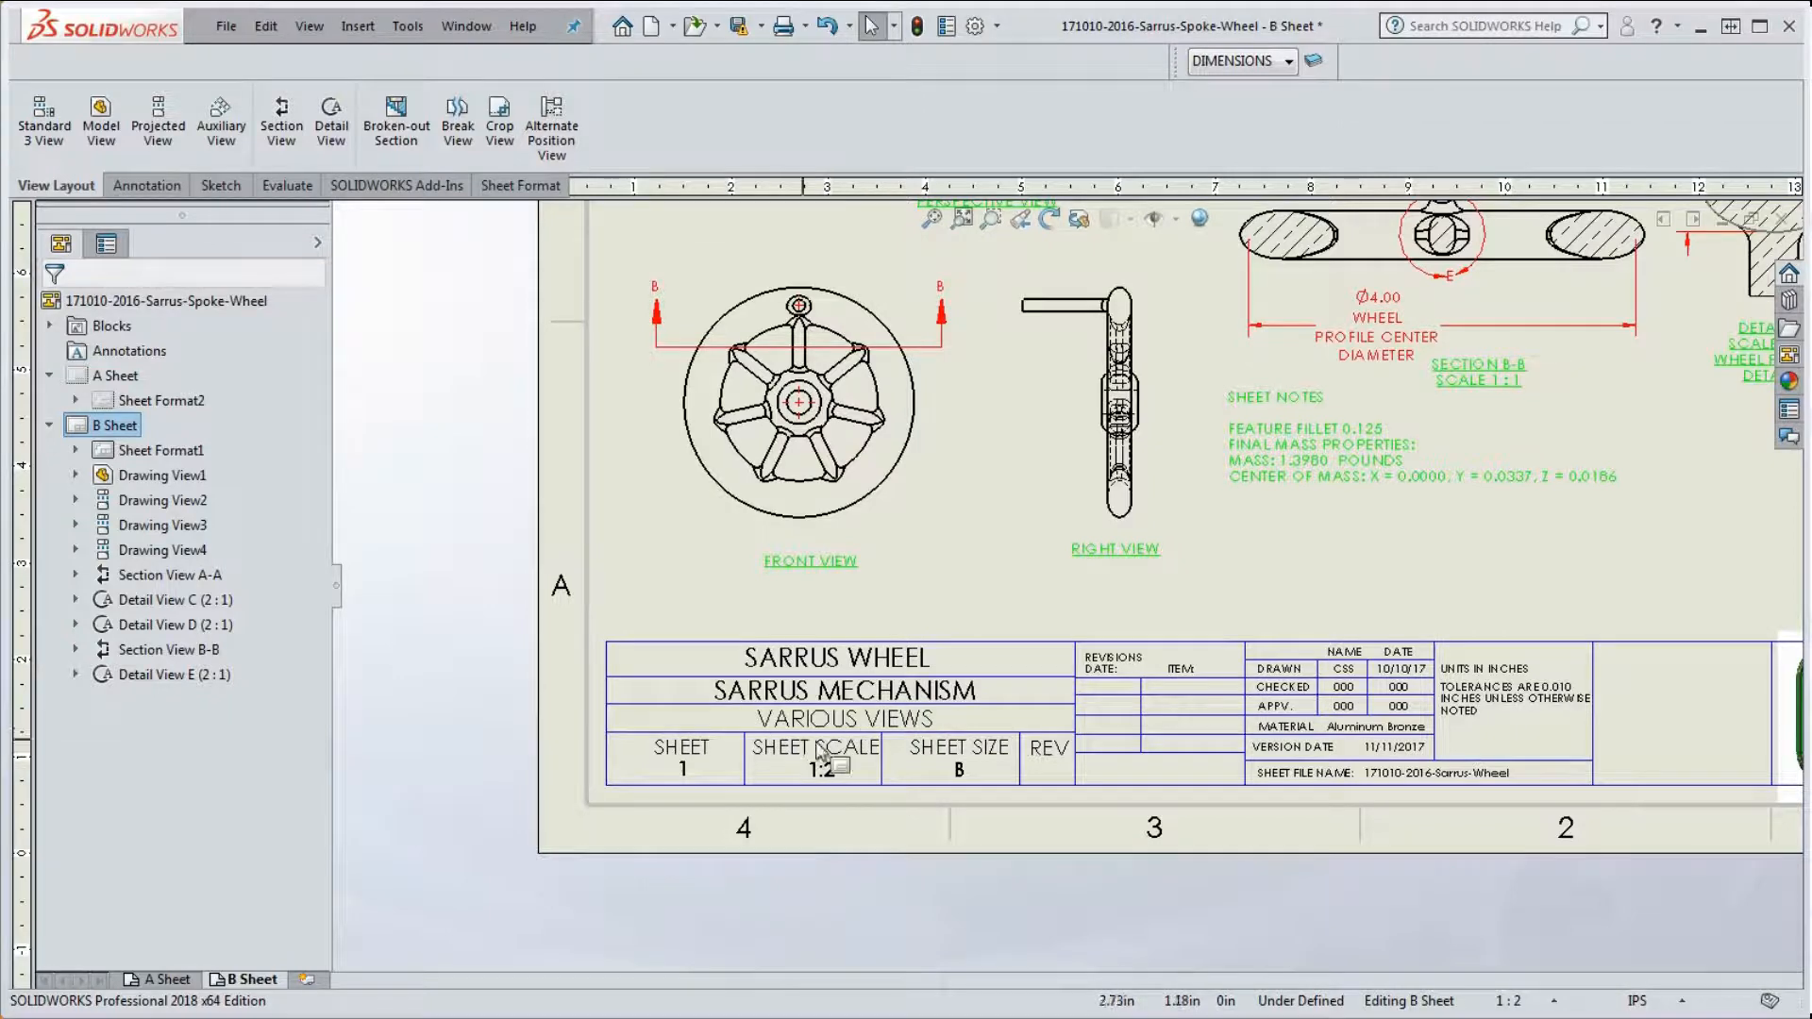
pyautogui.scroll(2, 854, 779)
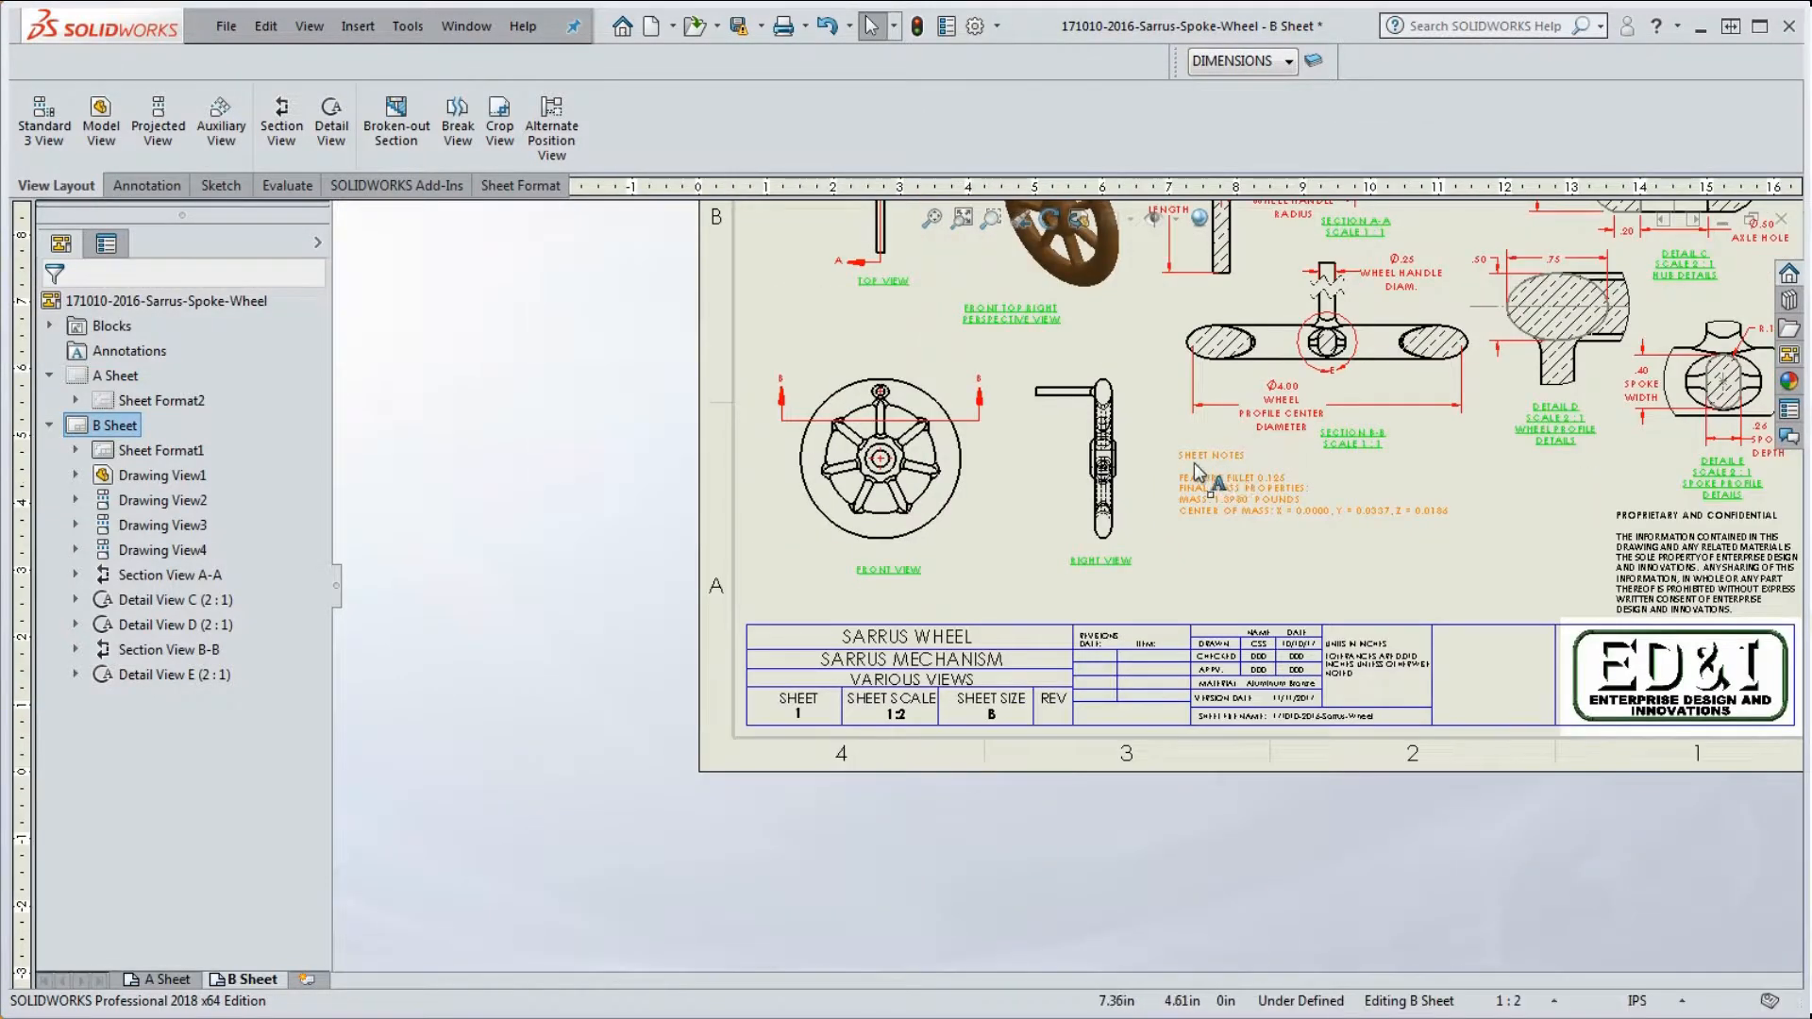
pyautogui.scroll(-2, 1156, 524)
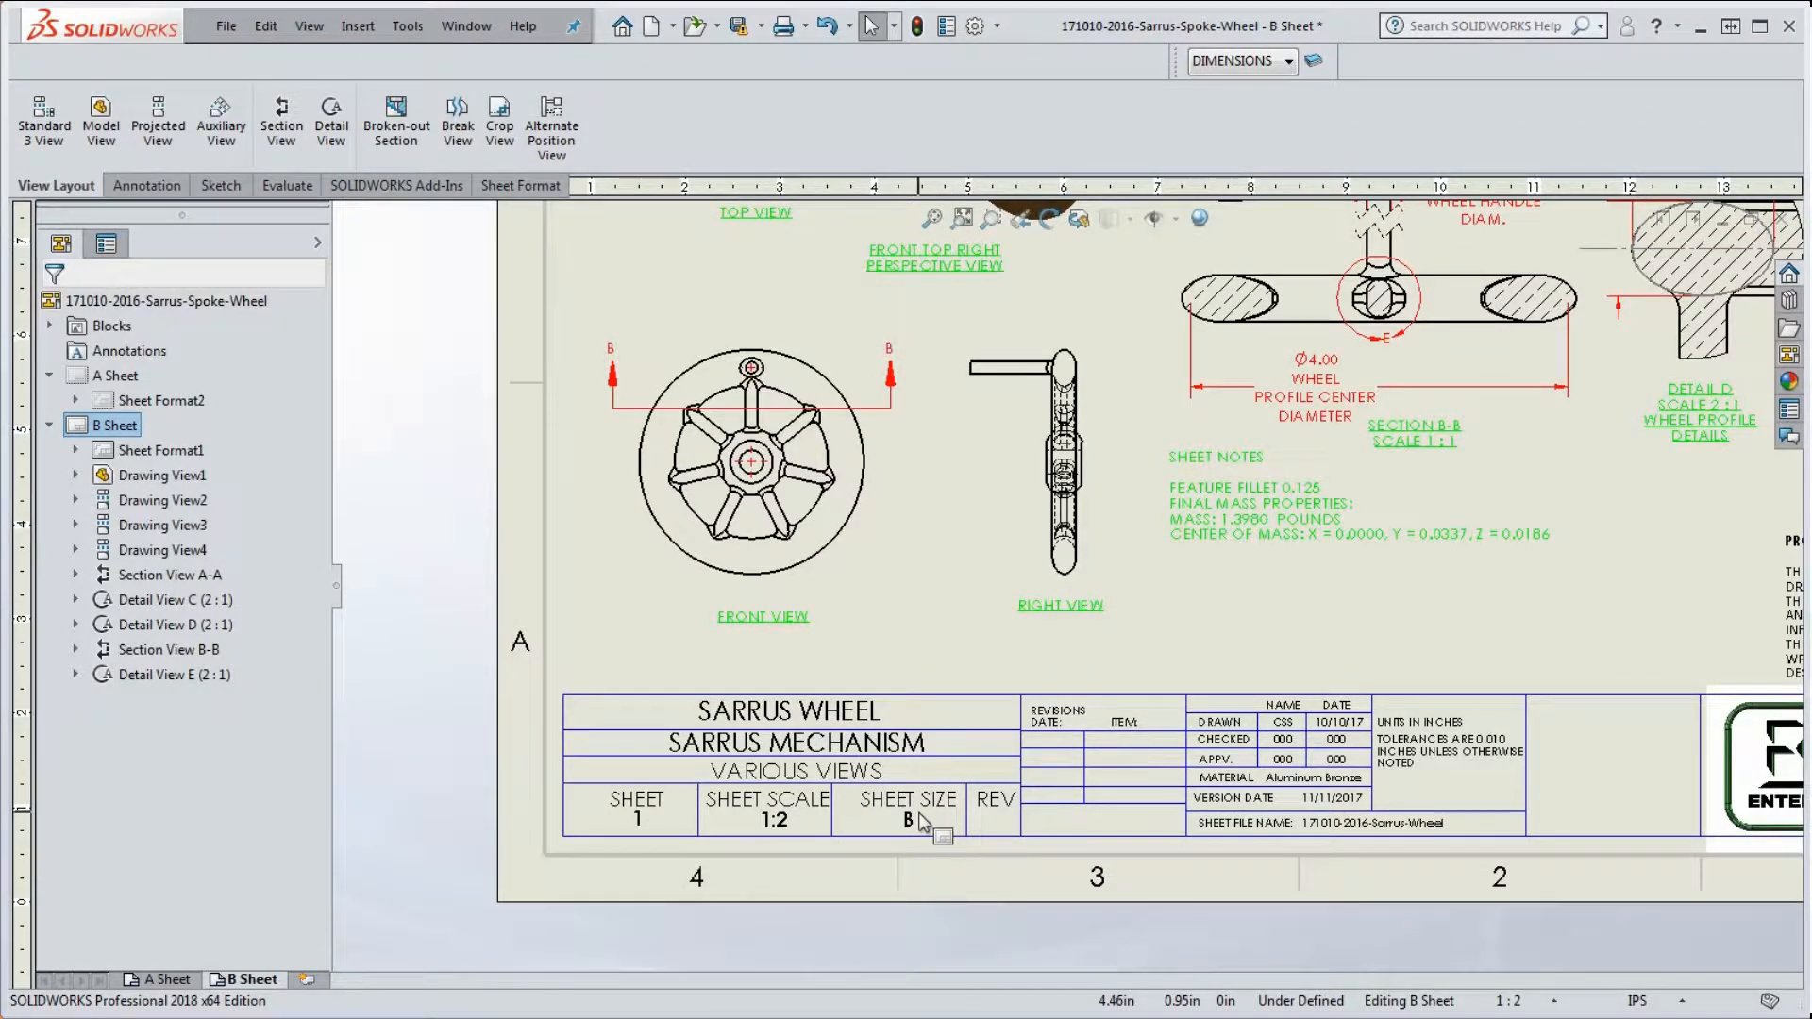
pyautogui.scroll(2, 931, 824)
pyautogui.scroll(-4, 934, 821)
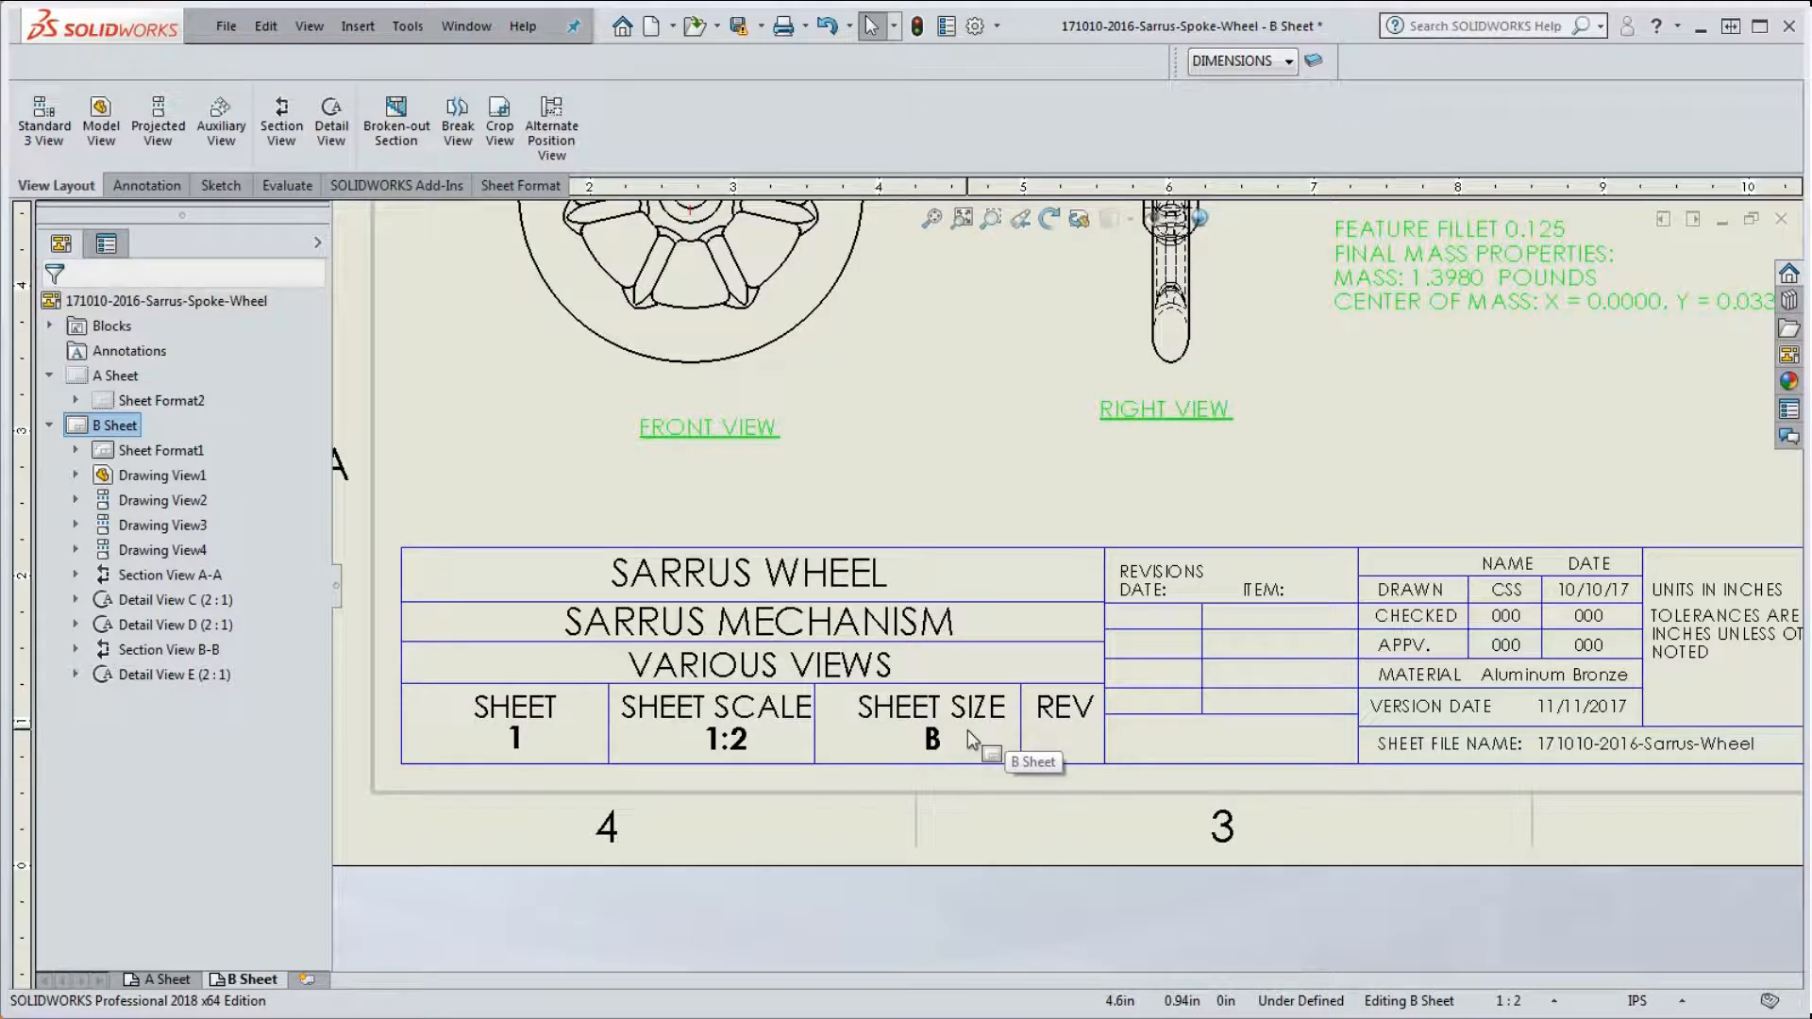
pyautogui.scroll(3, 910, 741)
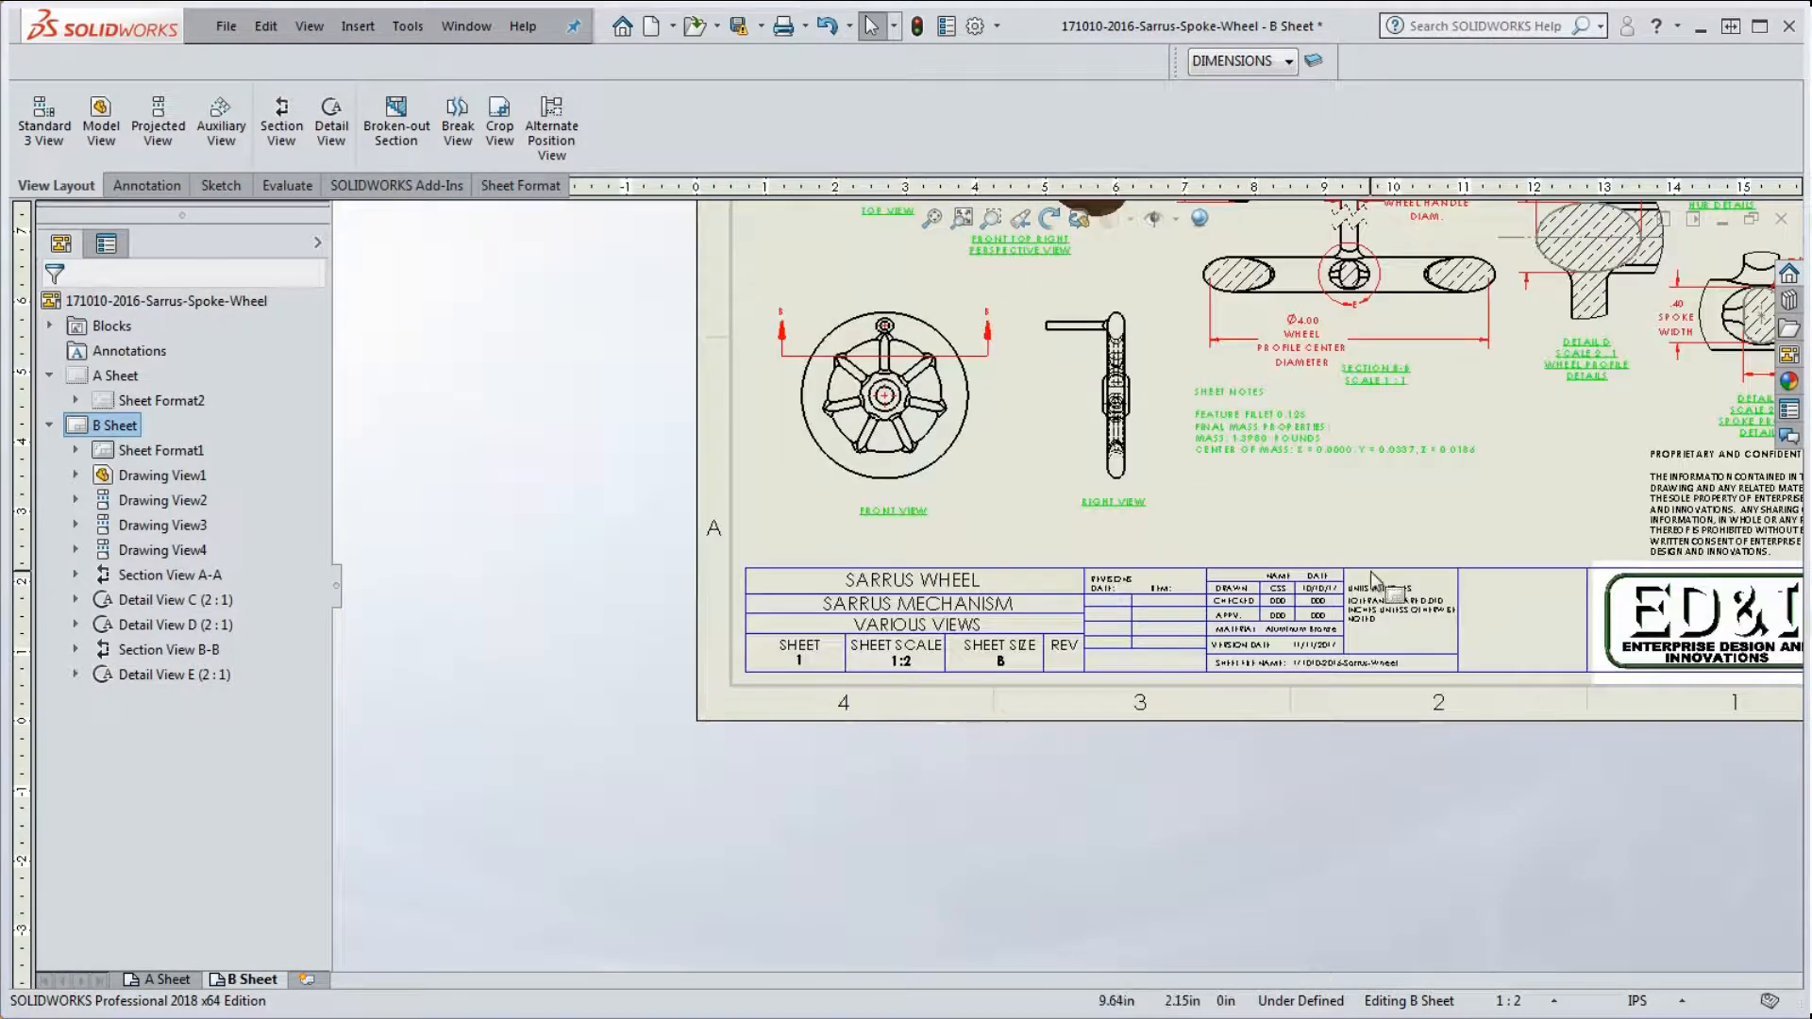
# Step: Examine the title block's approval, material, version date, file name and tolerance cells, plus the confidentiality notice and company logo
pyautogui.scroll(-1, 1373, 596)
pyautogui.scroll(-2, 1373, 596)
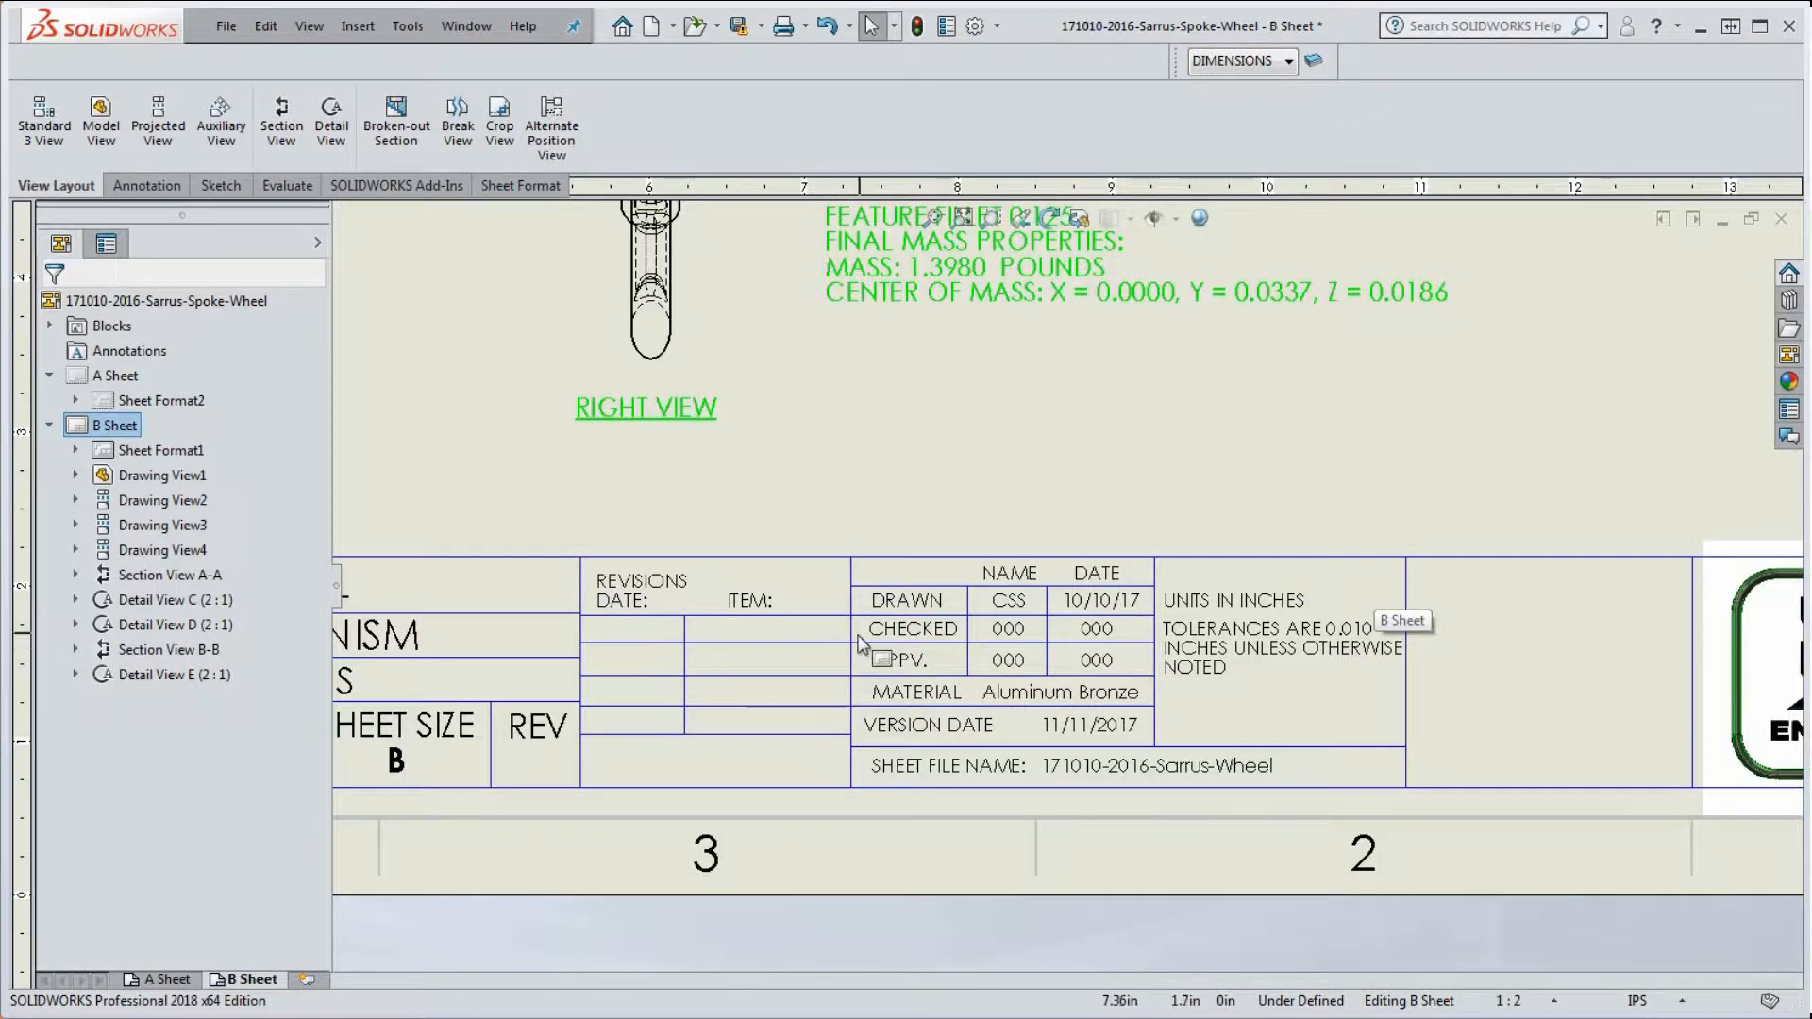
pyautogui.press('f')
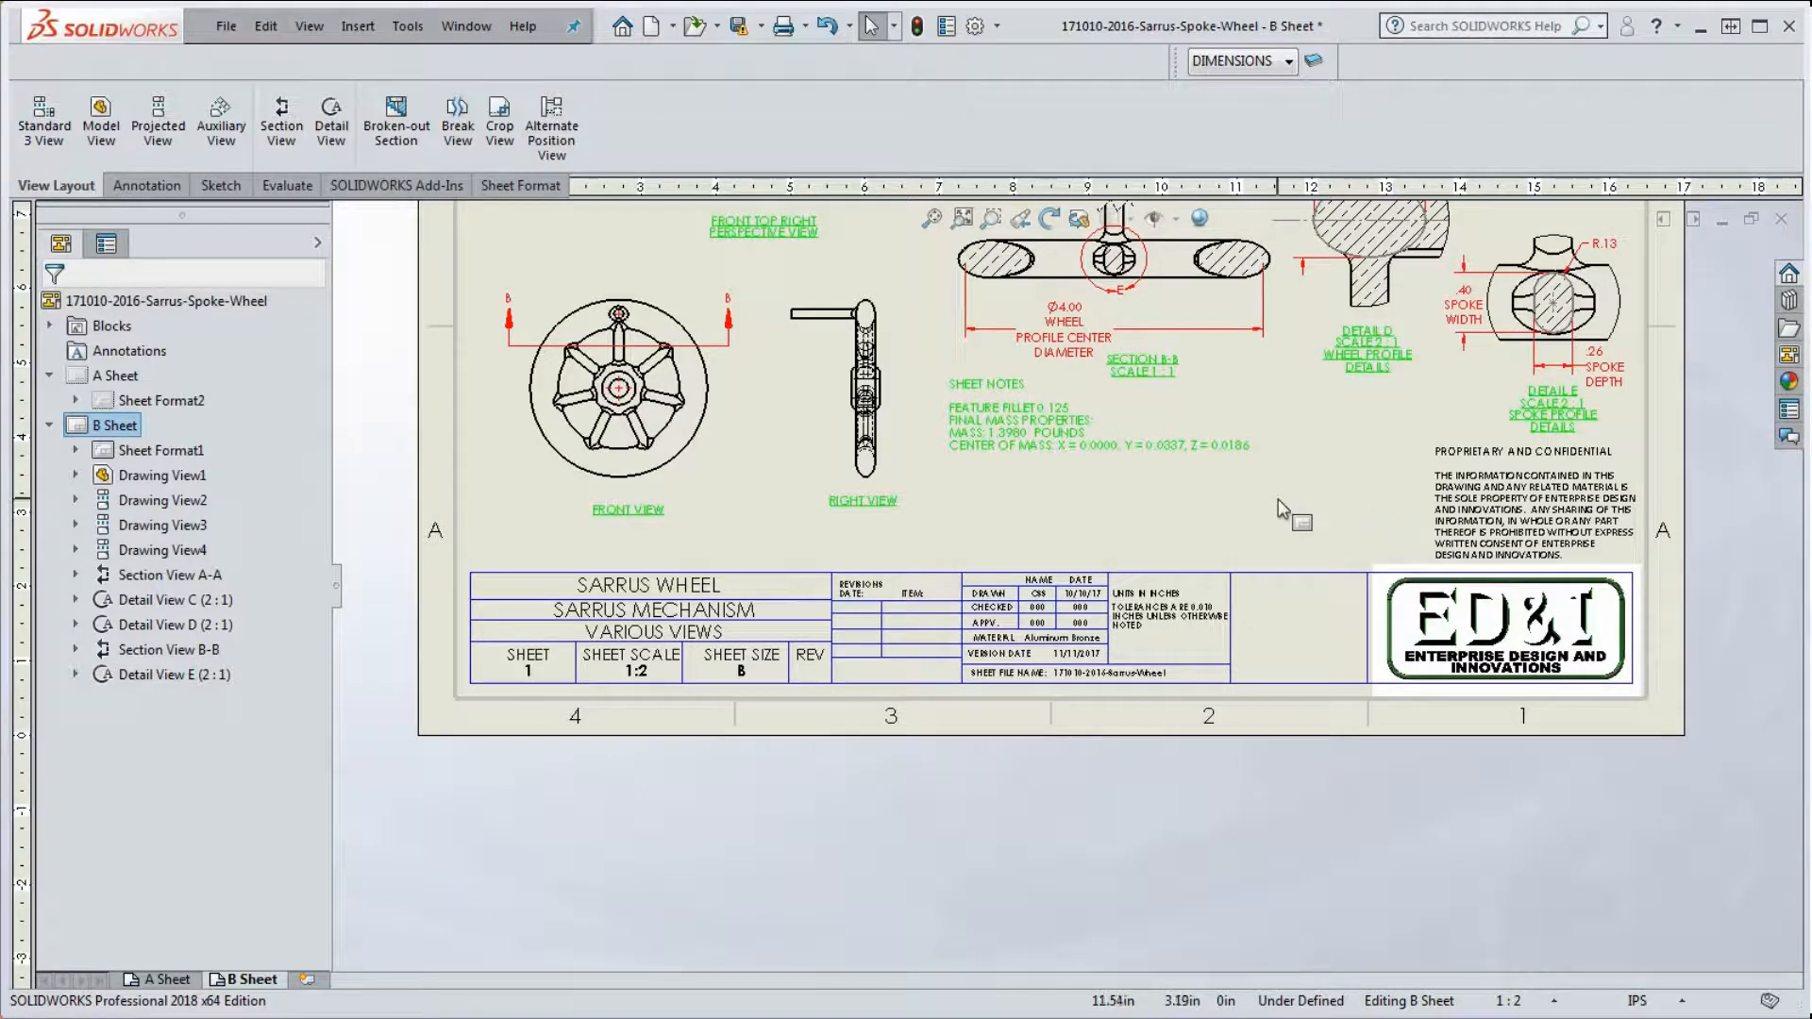
pyautogui.scroll(-2, 892, 624)
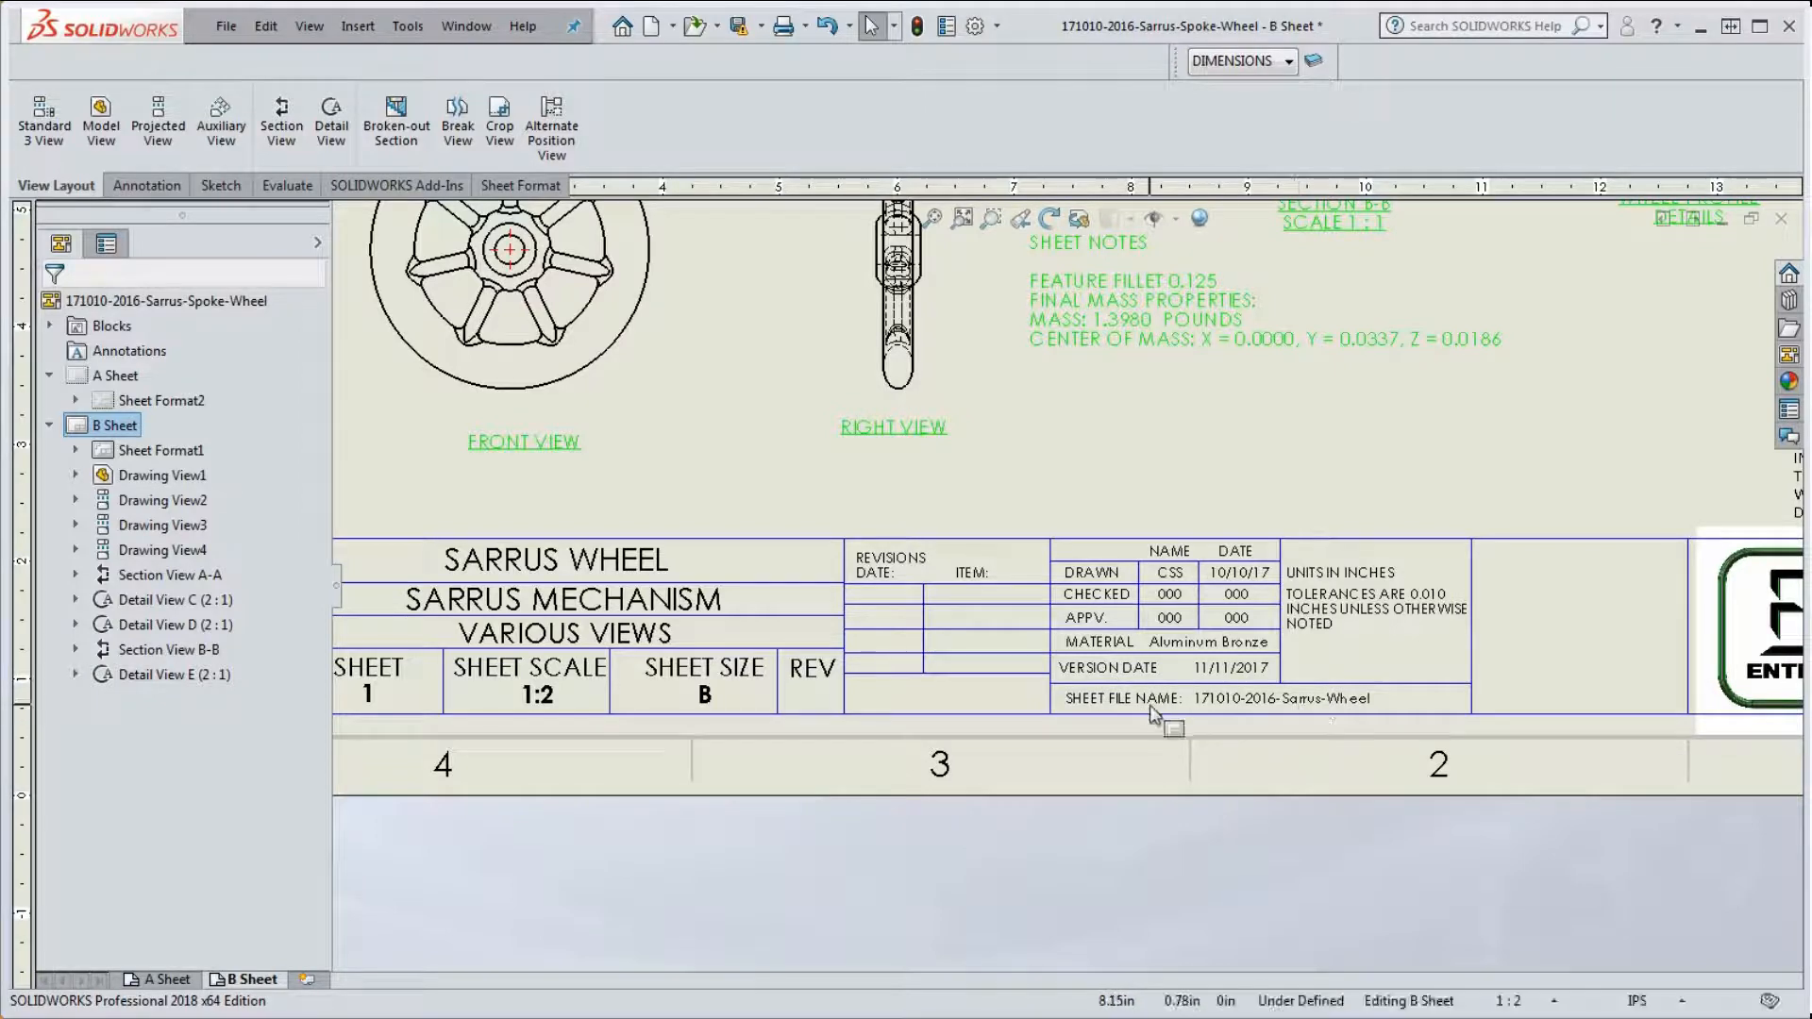
pyautogui.scroll(1, 1285, 713)
pyautogui.scroll(3, 1357, 666)
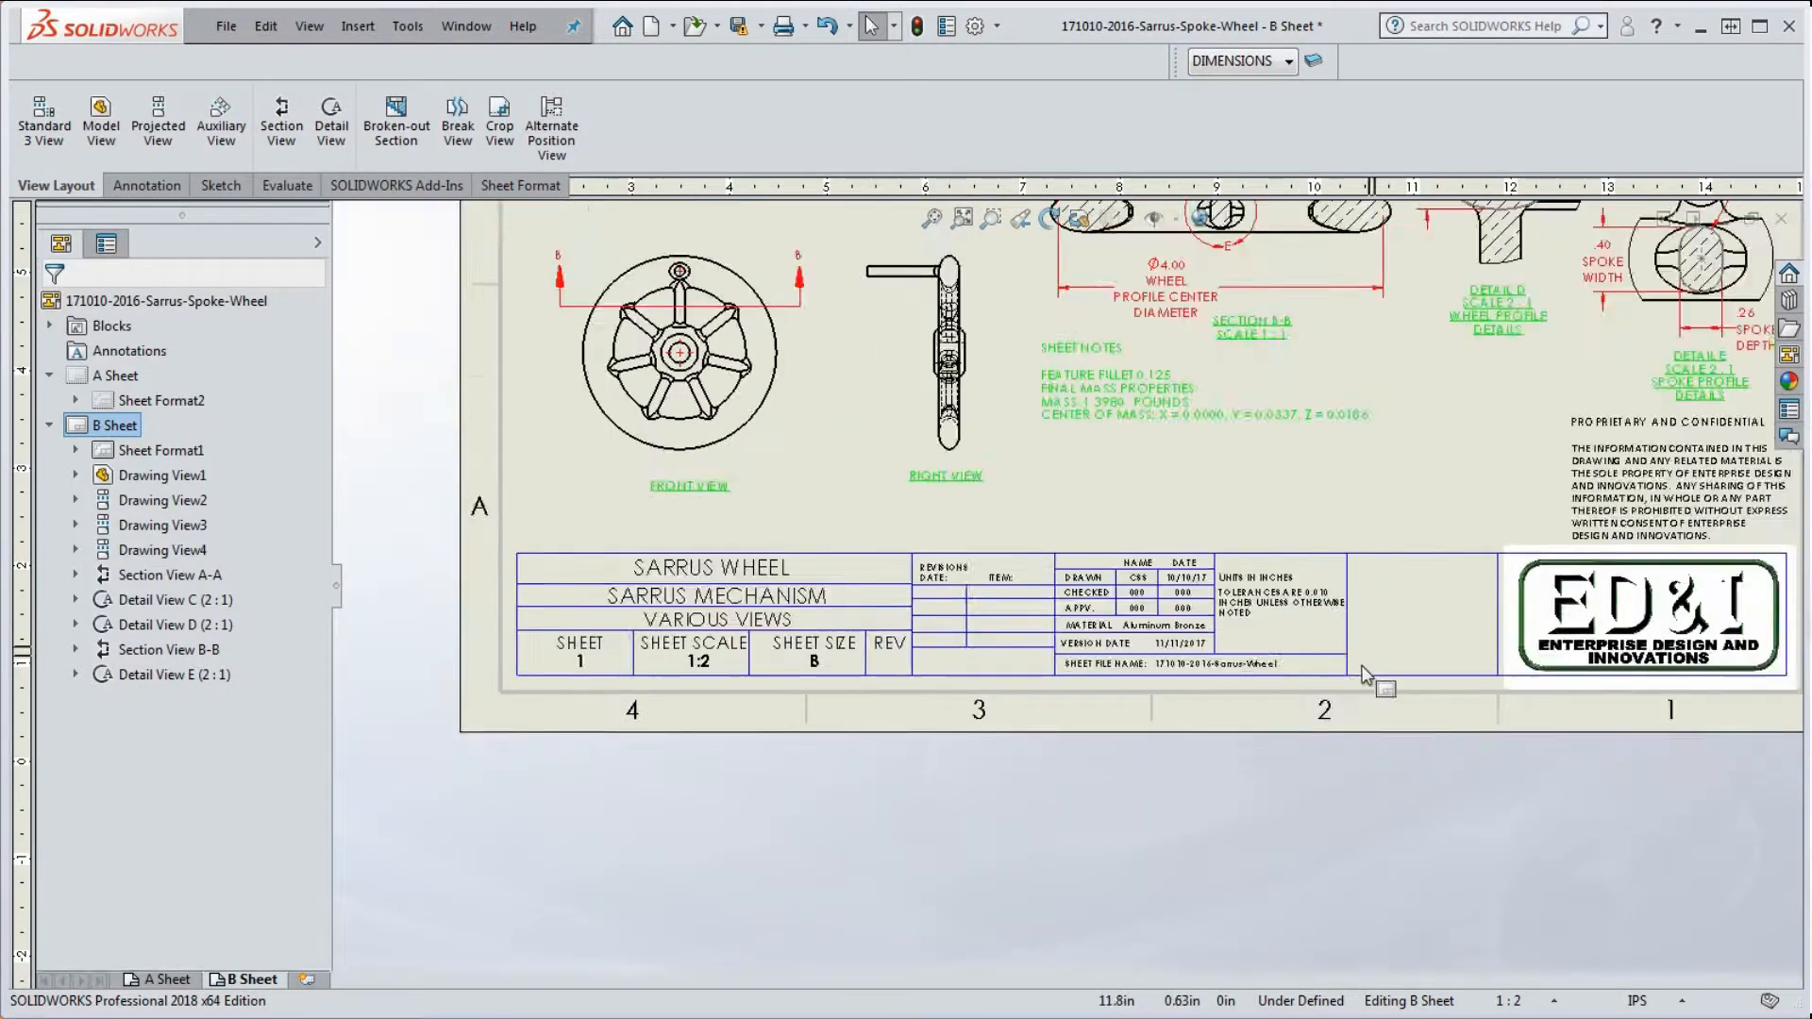
pyautogui.scroll(-3, 1510, 575)
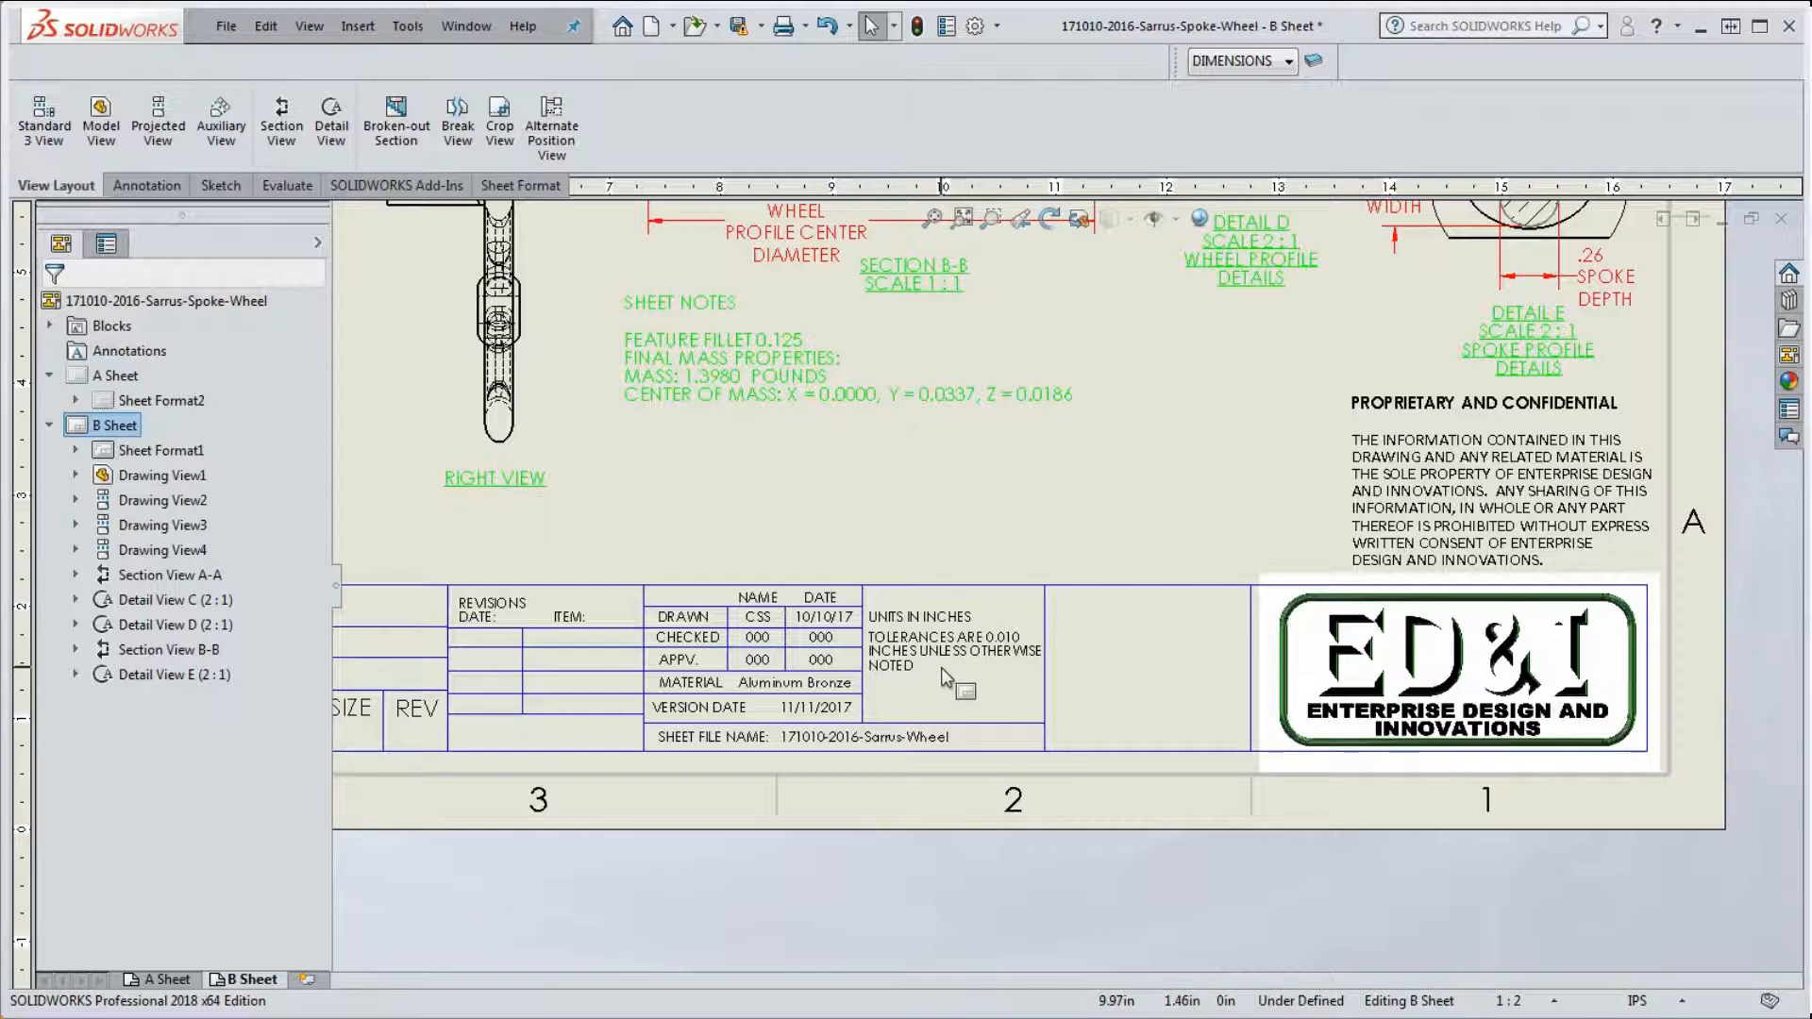
pyautogui.scroll(2, 946, 677)
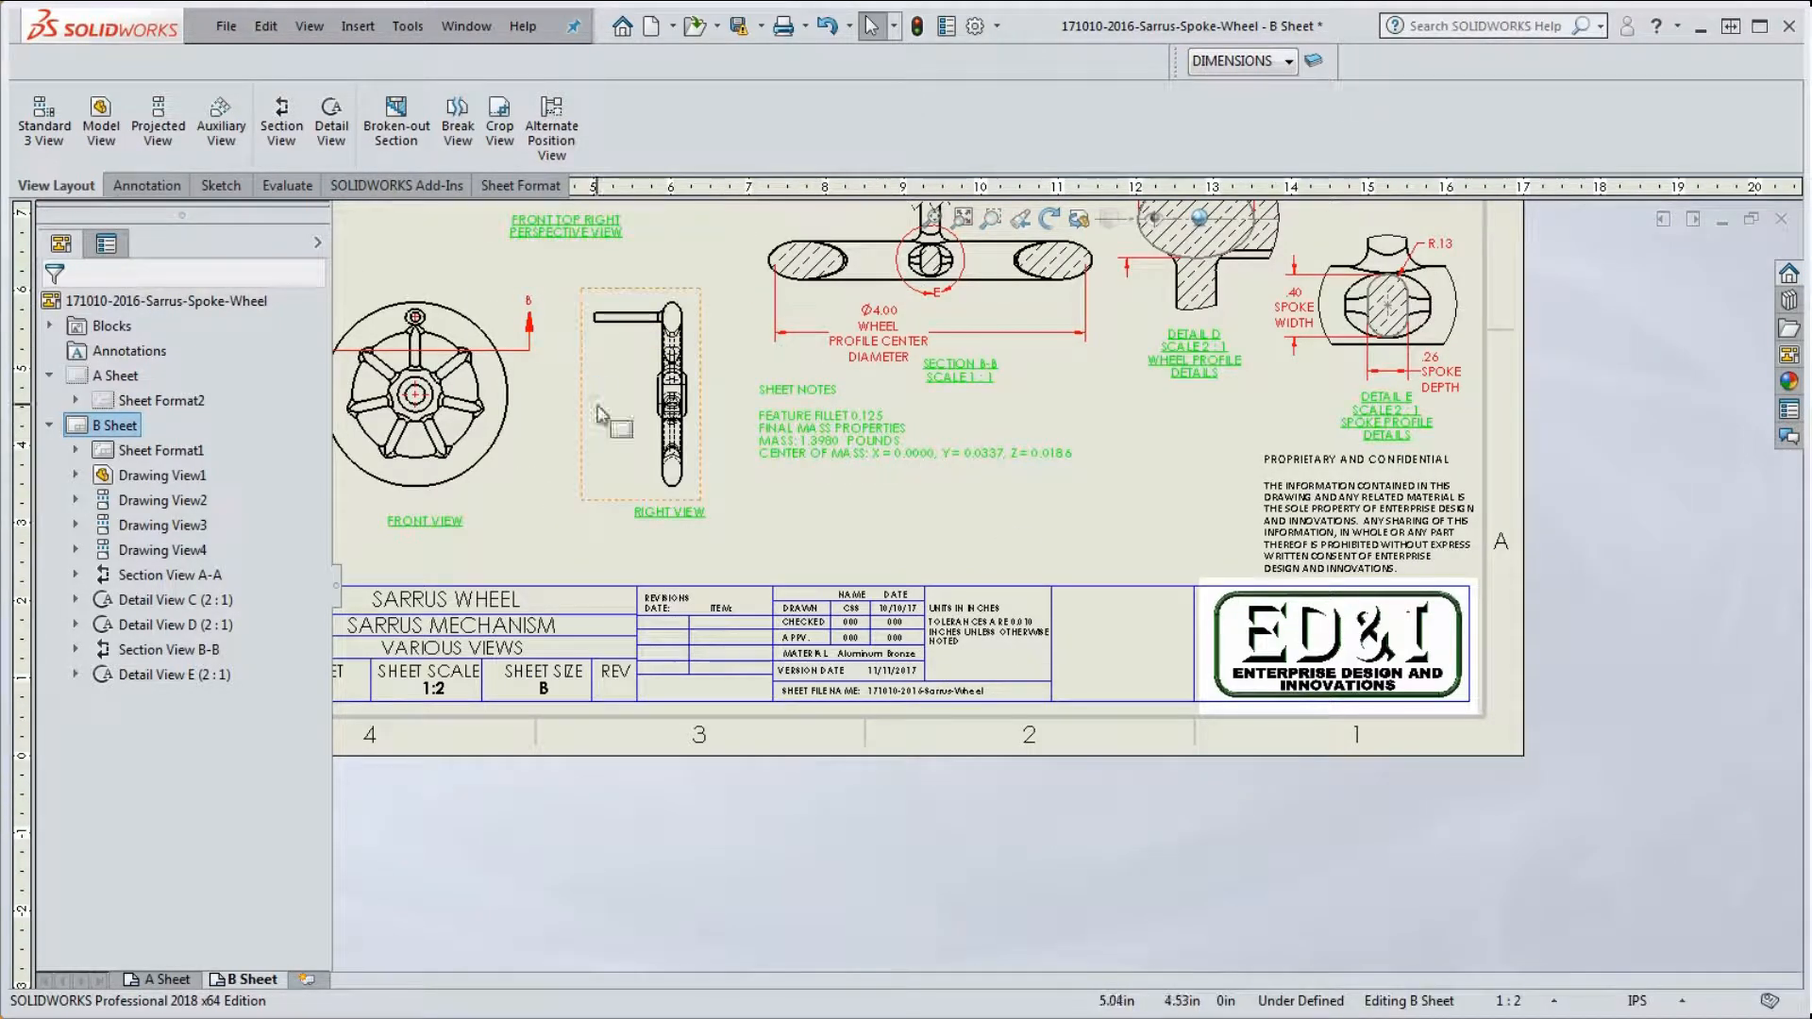
pyautogui.scroll(-3, 1397, 537)
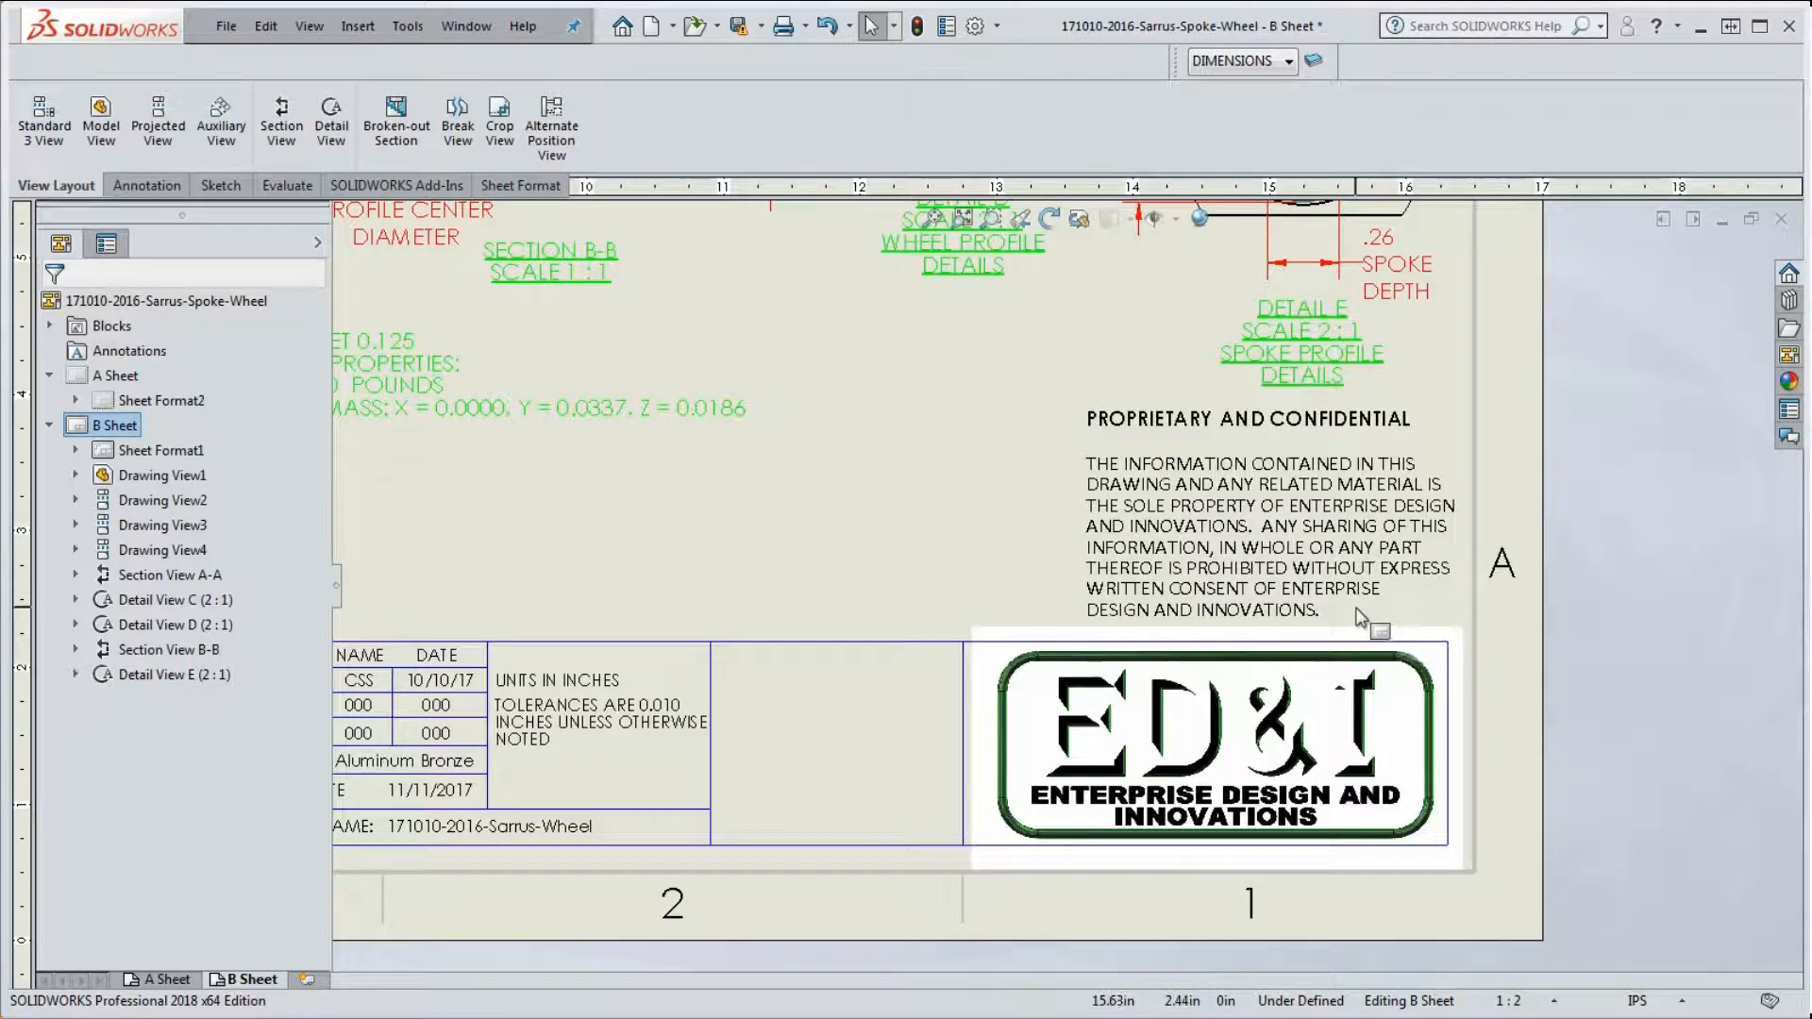
pyautogui.scroll(5, 1359, 613)
pyautogui.scroll(-5, 1249, 671)
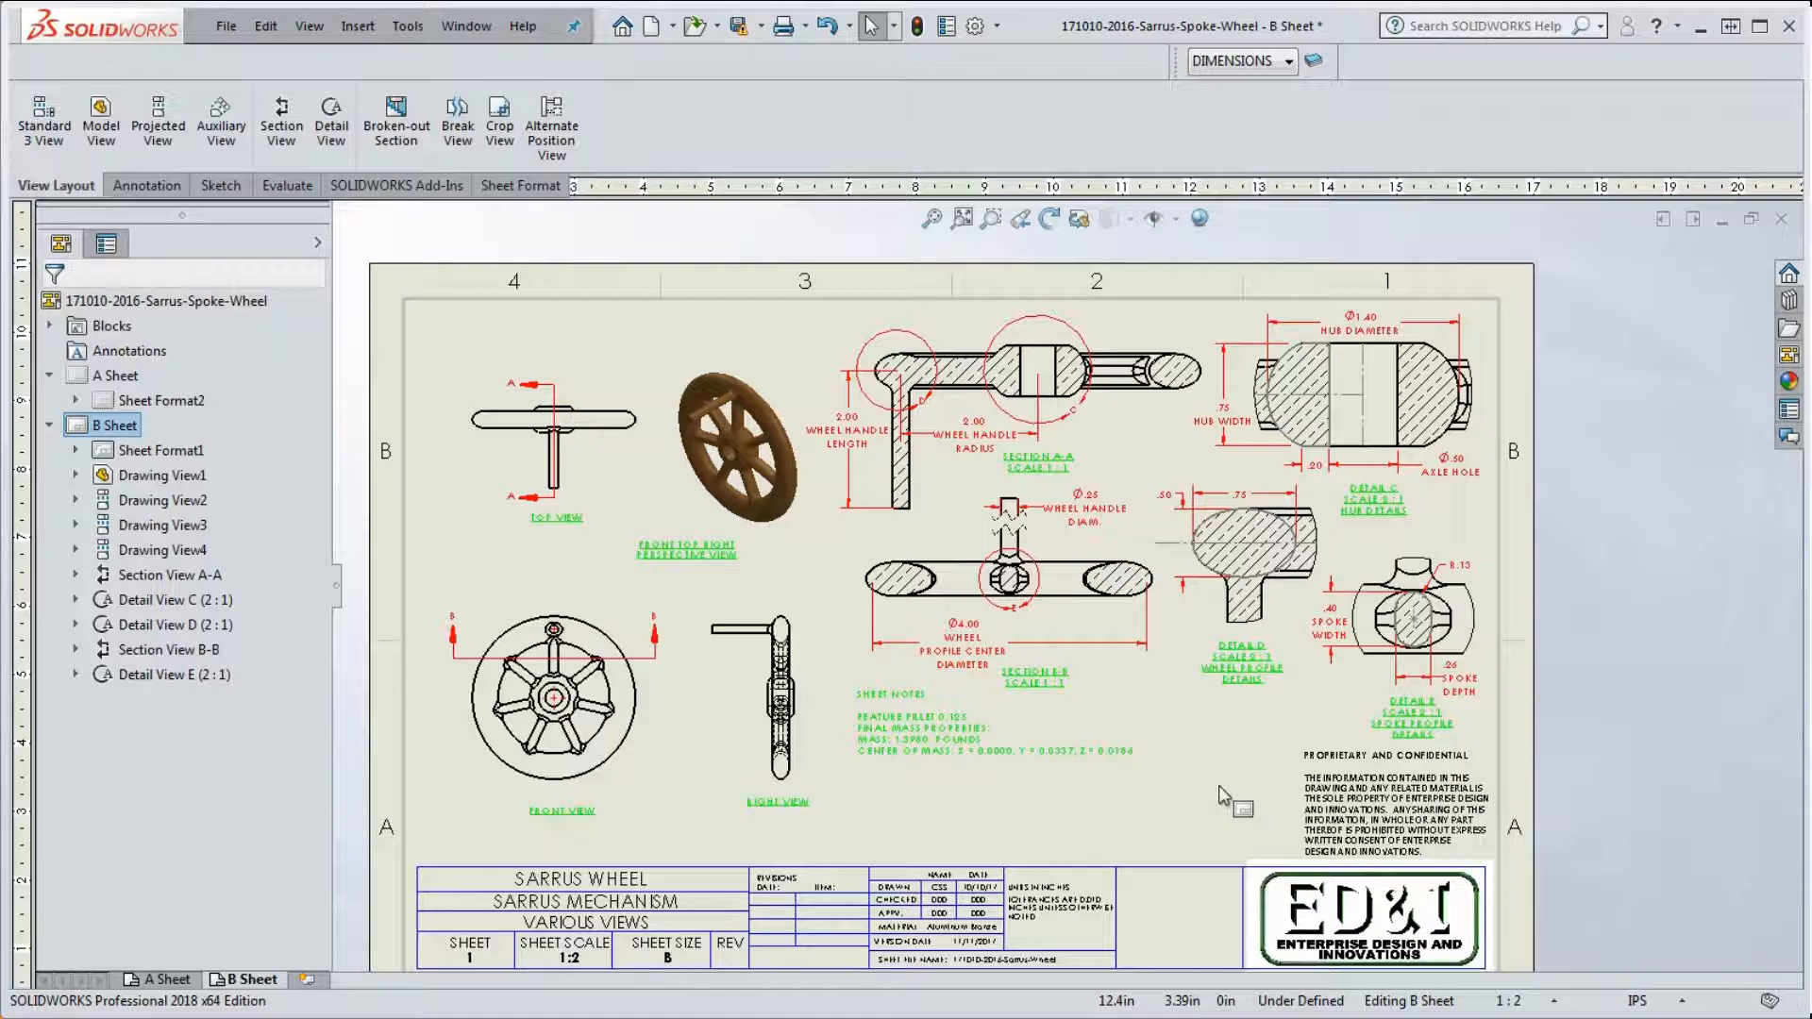
# Step: Move the Section B-B view slightly down and reposition the sheet notes just beneath it
pyautogui.moveTo(970, 760); pyautogui.dragTo(970, 798)
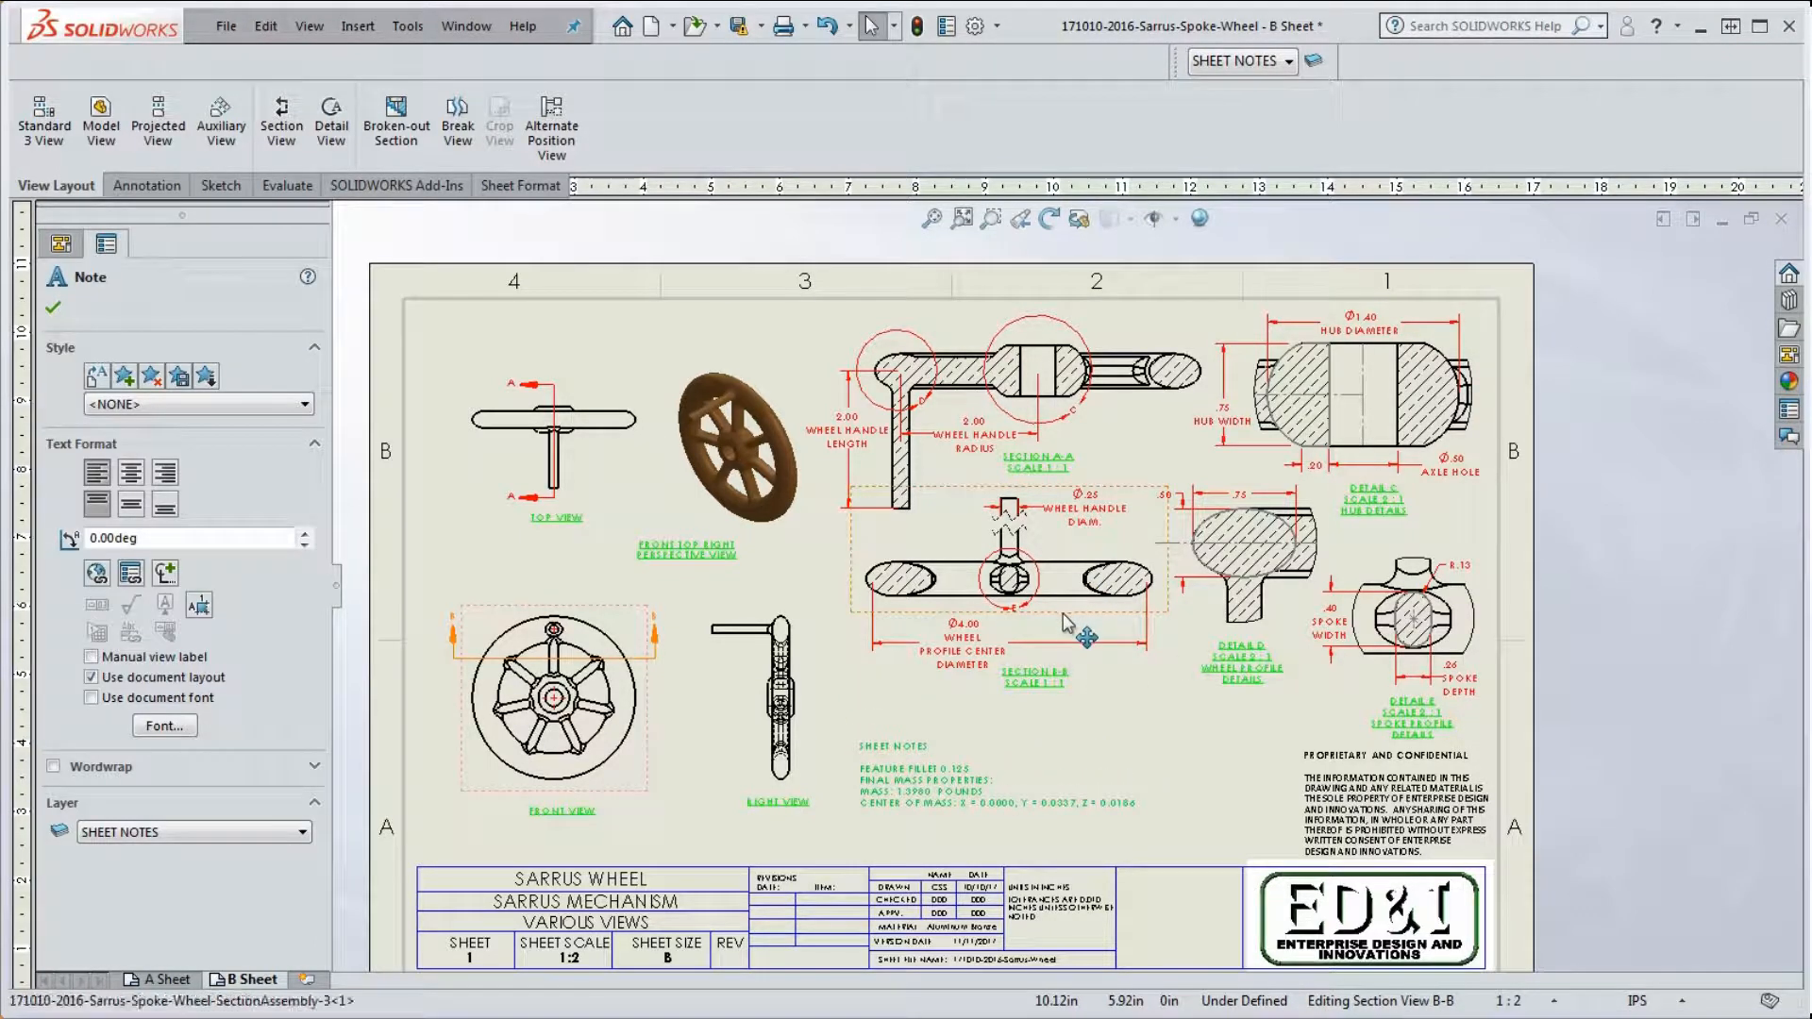
pyautogui.moveTo(1067, 623); pyautogui.dragTo(1067, 654)
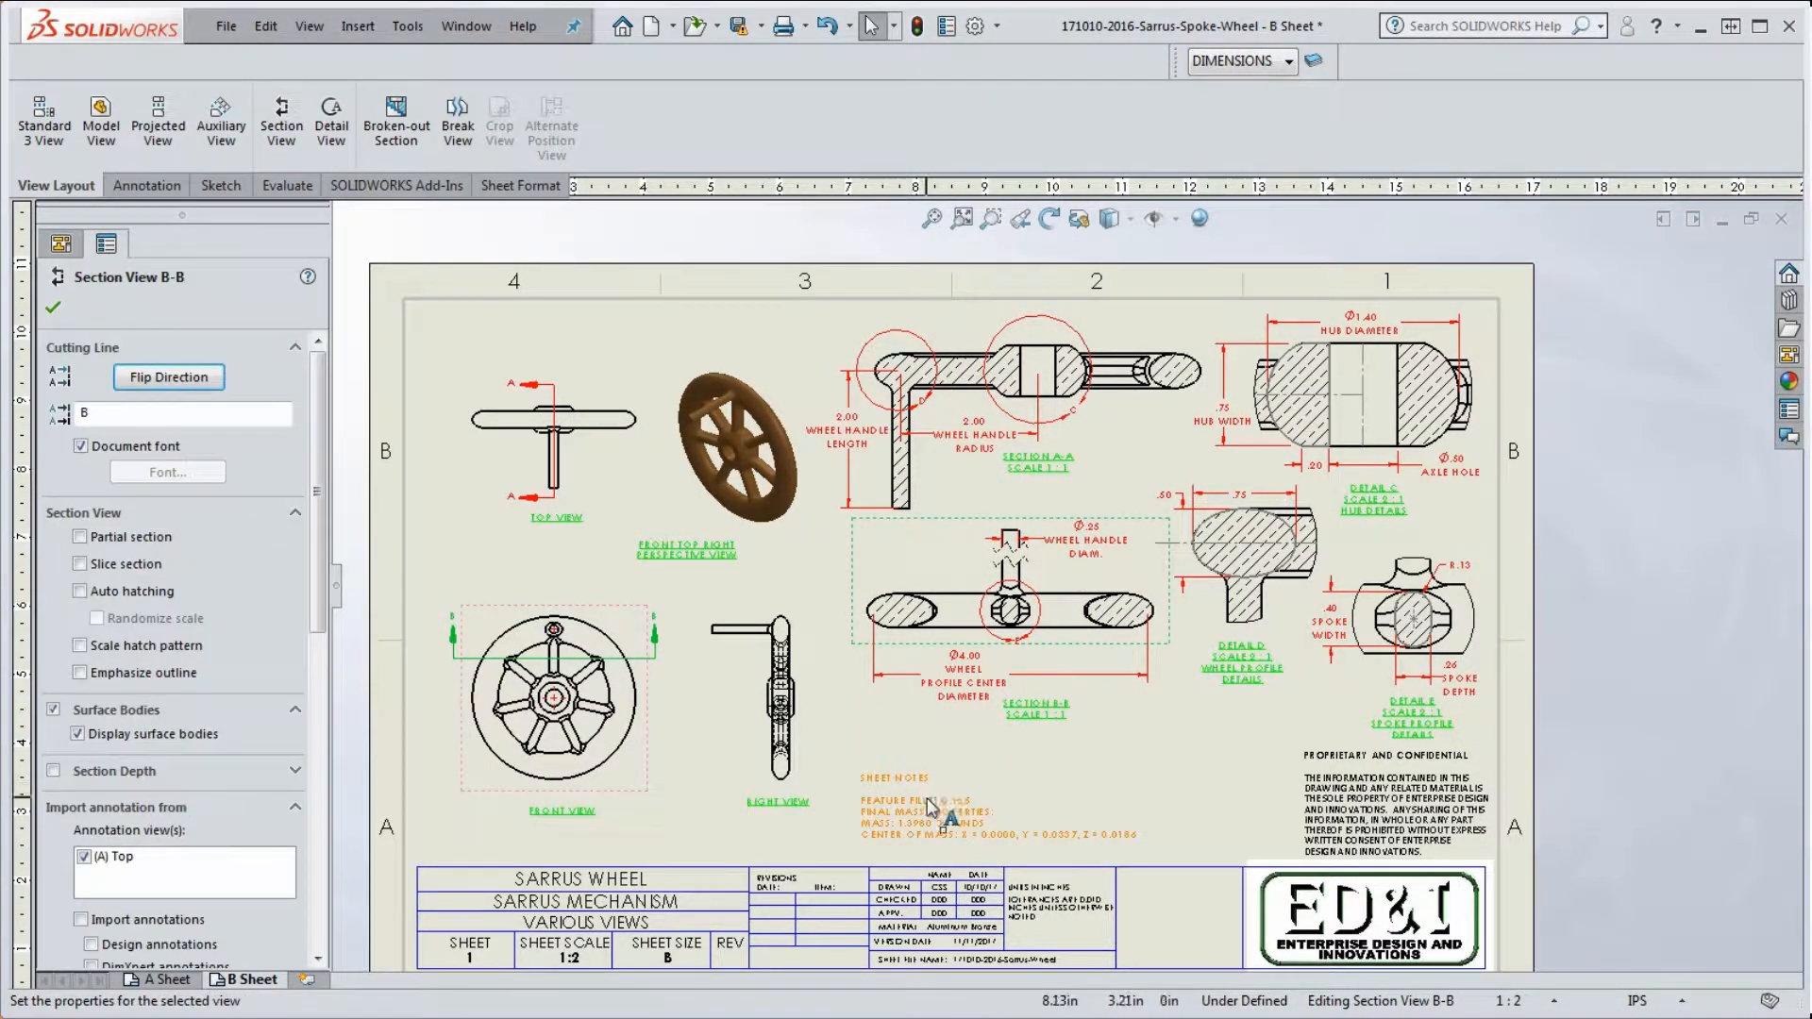
pyautogui.moveTo(932, 806); pyautogui.dragTo(939, 776)
pyautogui.click(939, 775)
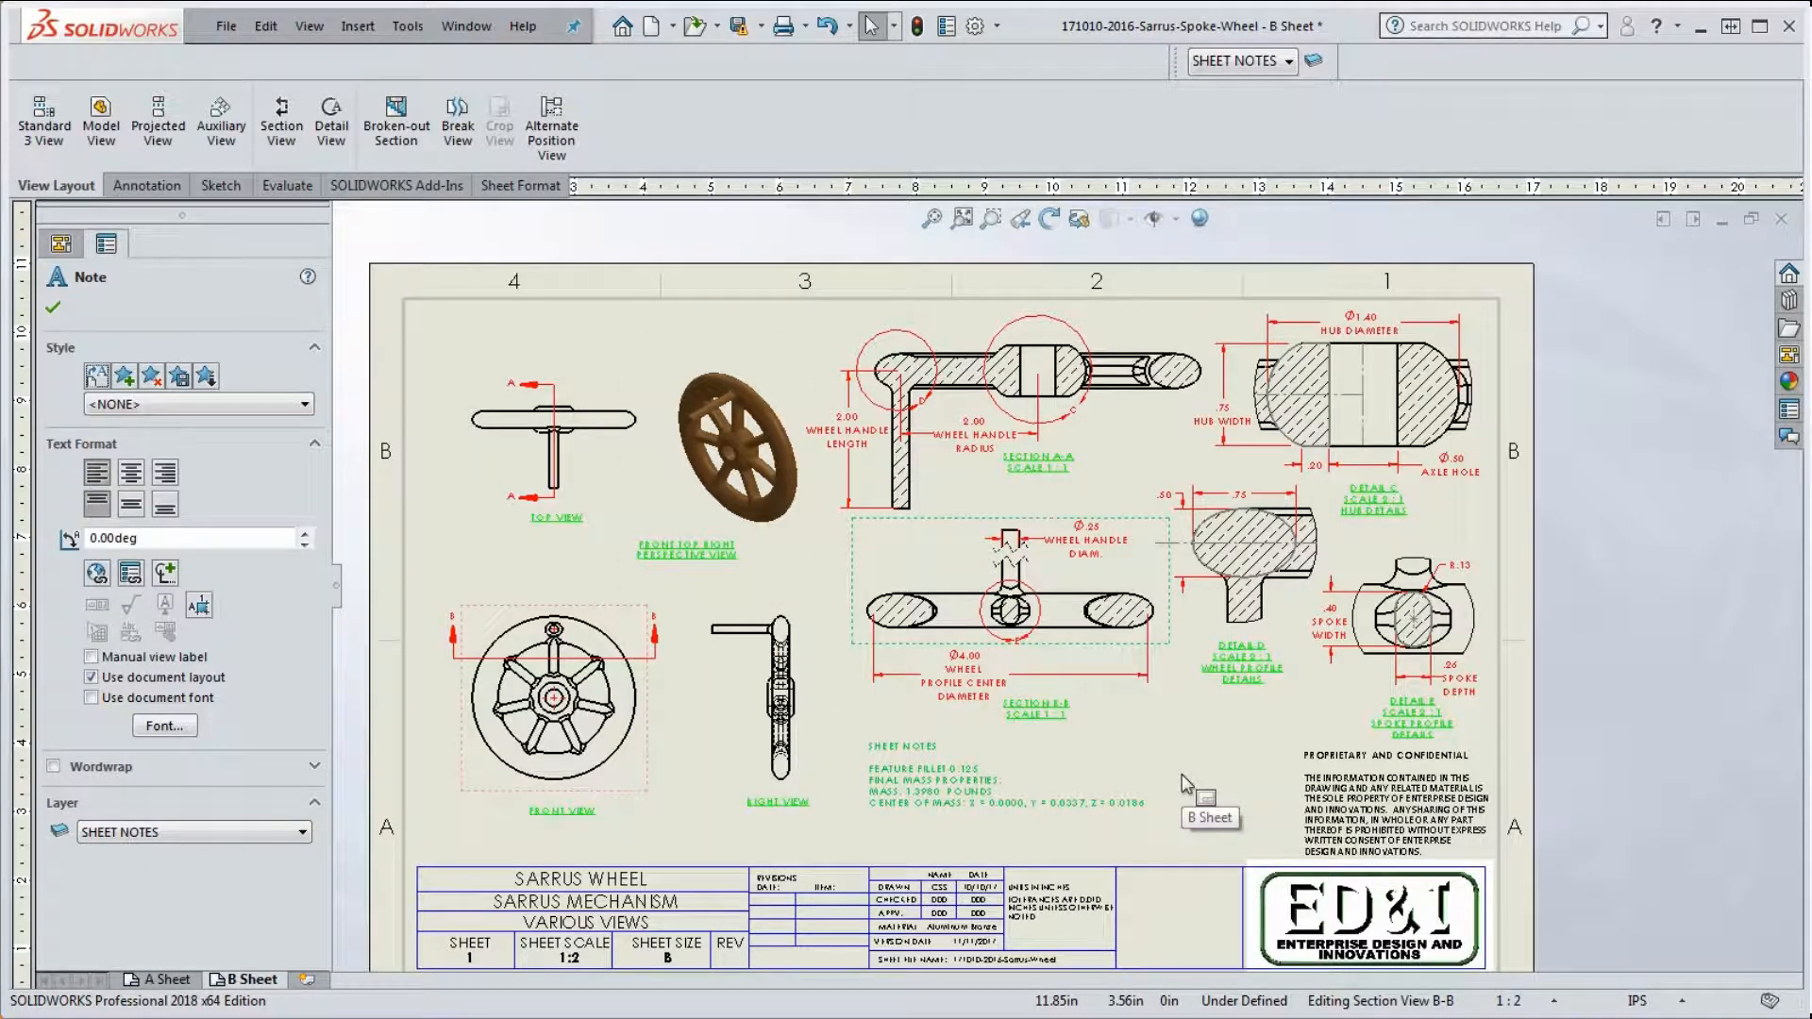
pyautogui.scroll(3, 1147, 775)
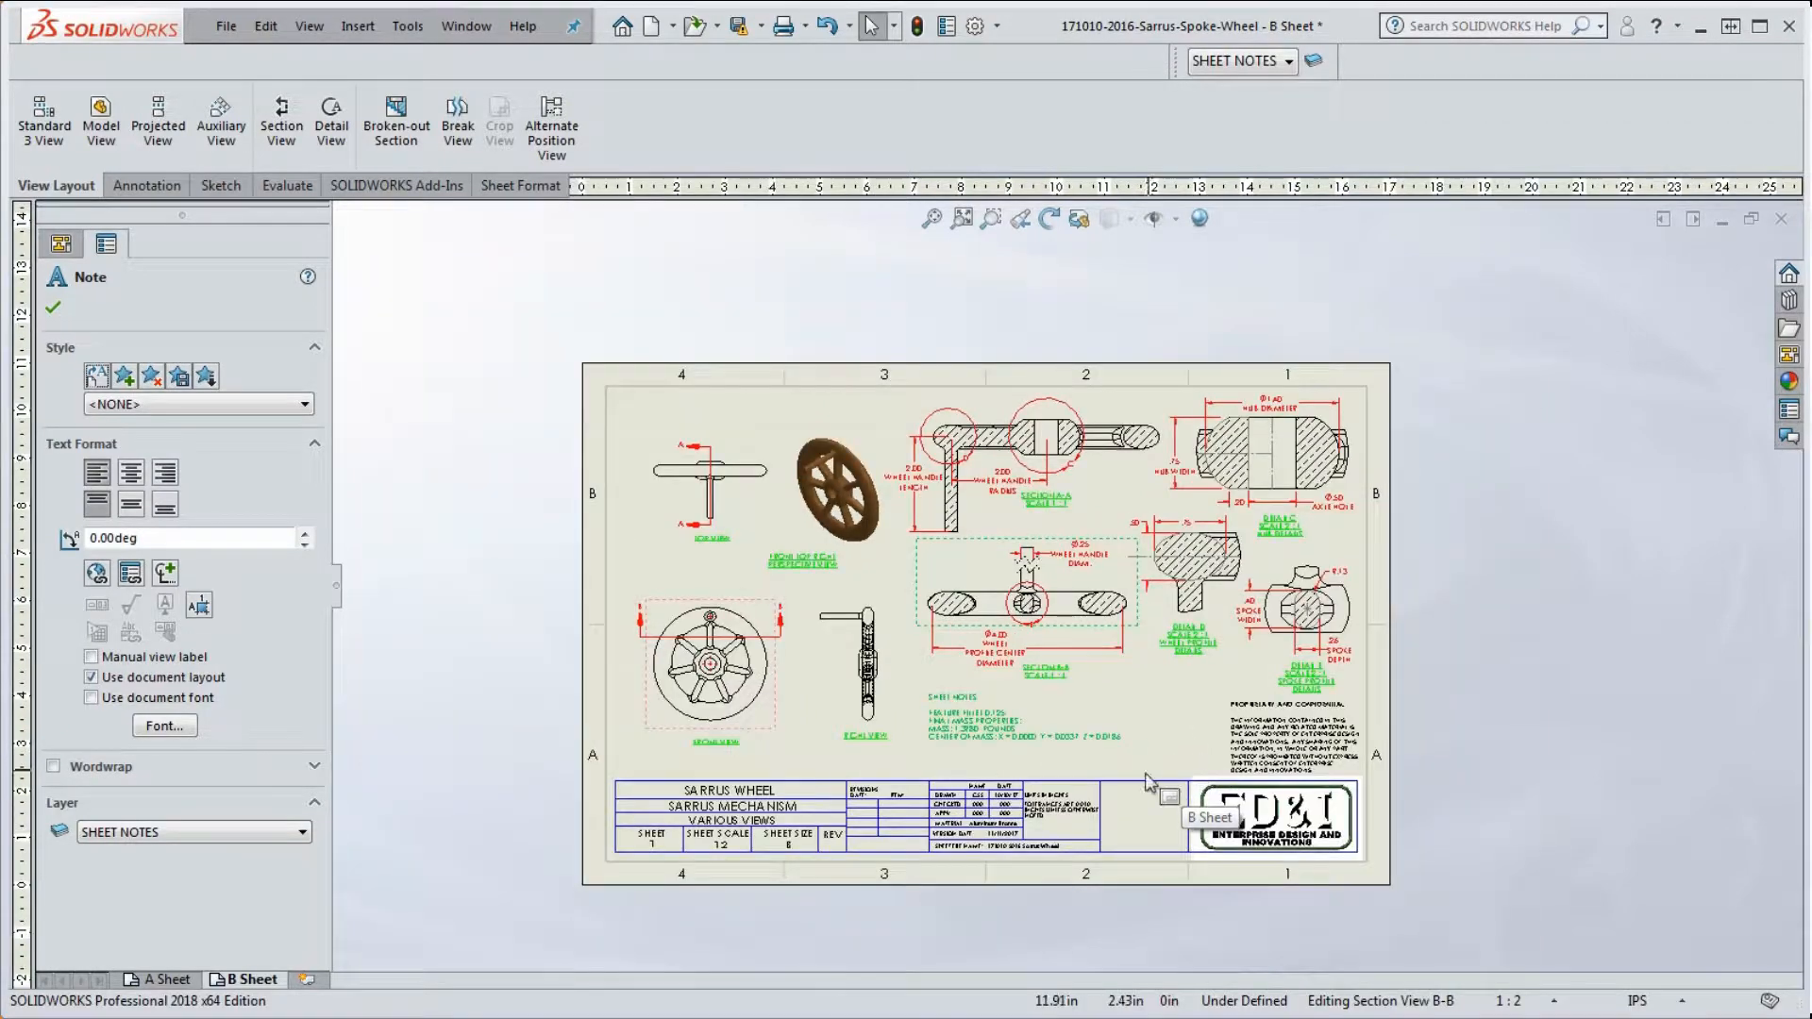
pyautogui.scroll(-3, 1078, 731)
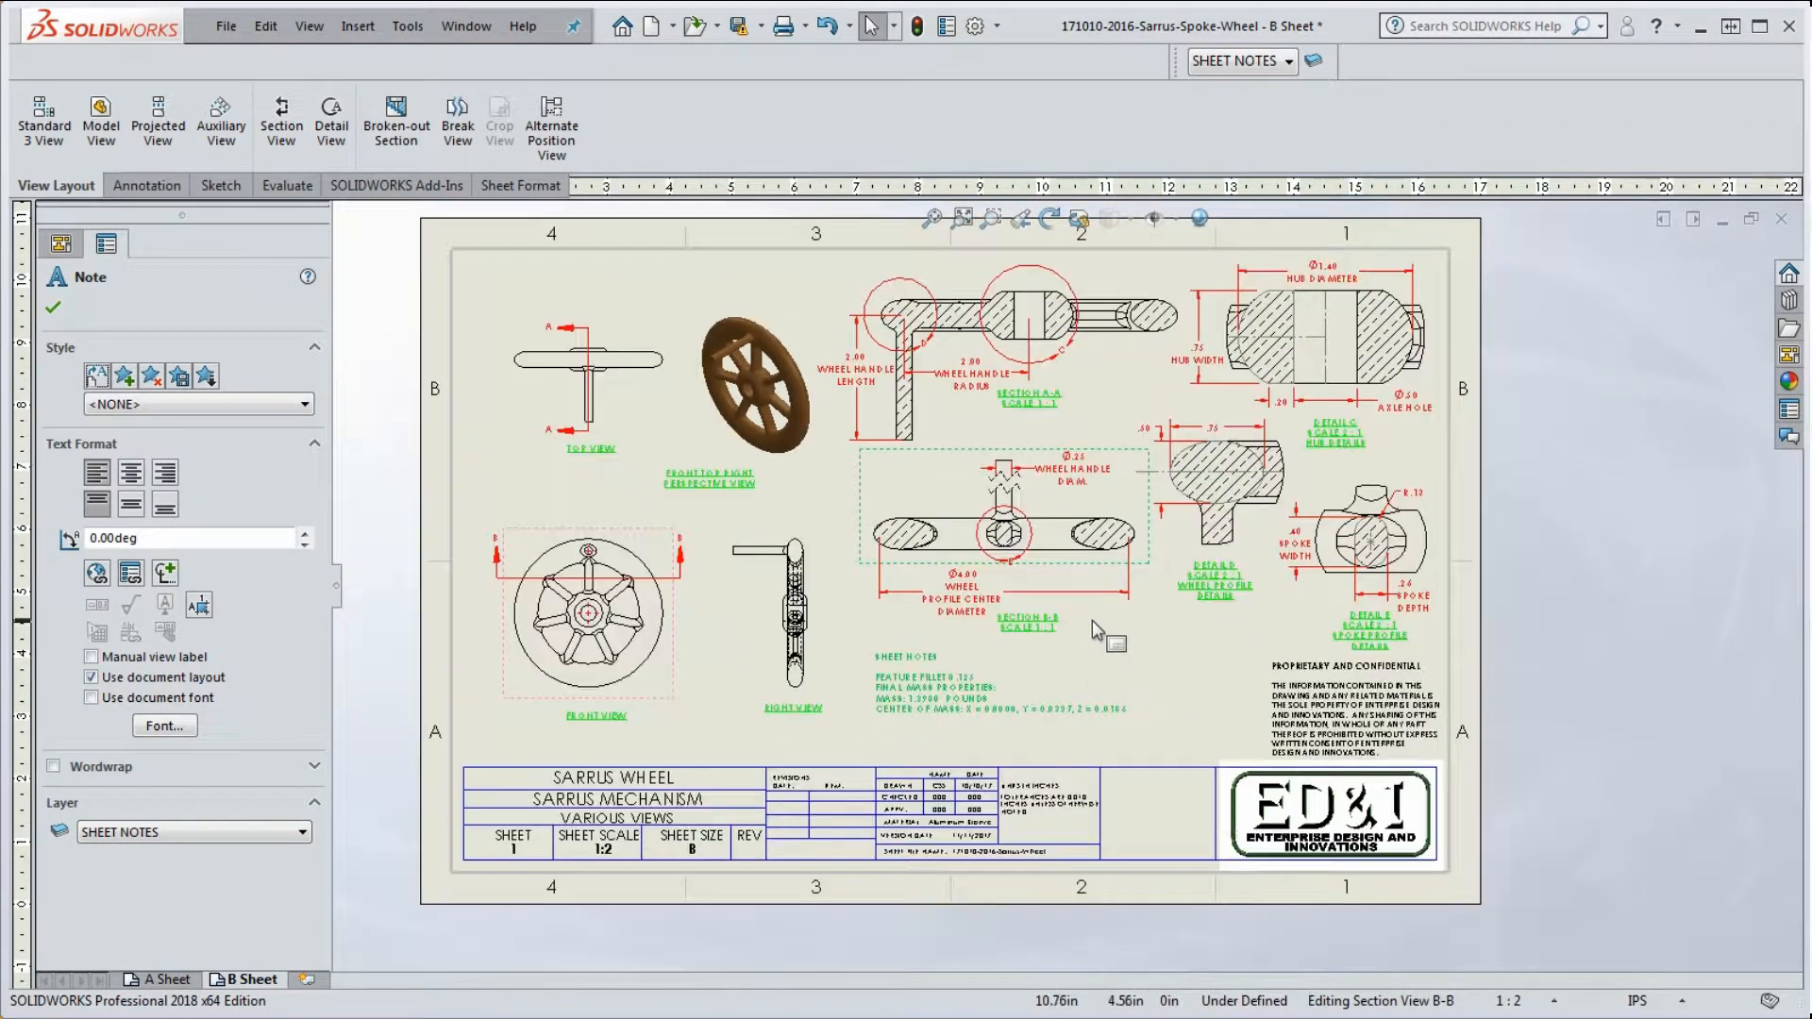
pyautogui.scroll(2, 1091, 620)
pyautogui.scroll(-1, 1085, 610)
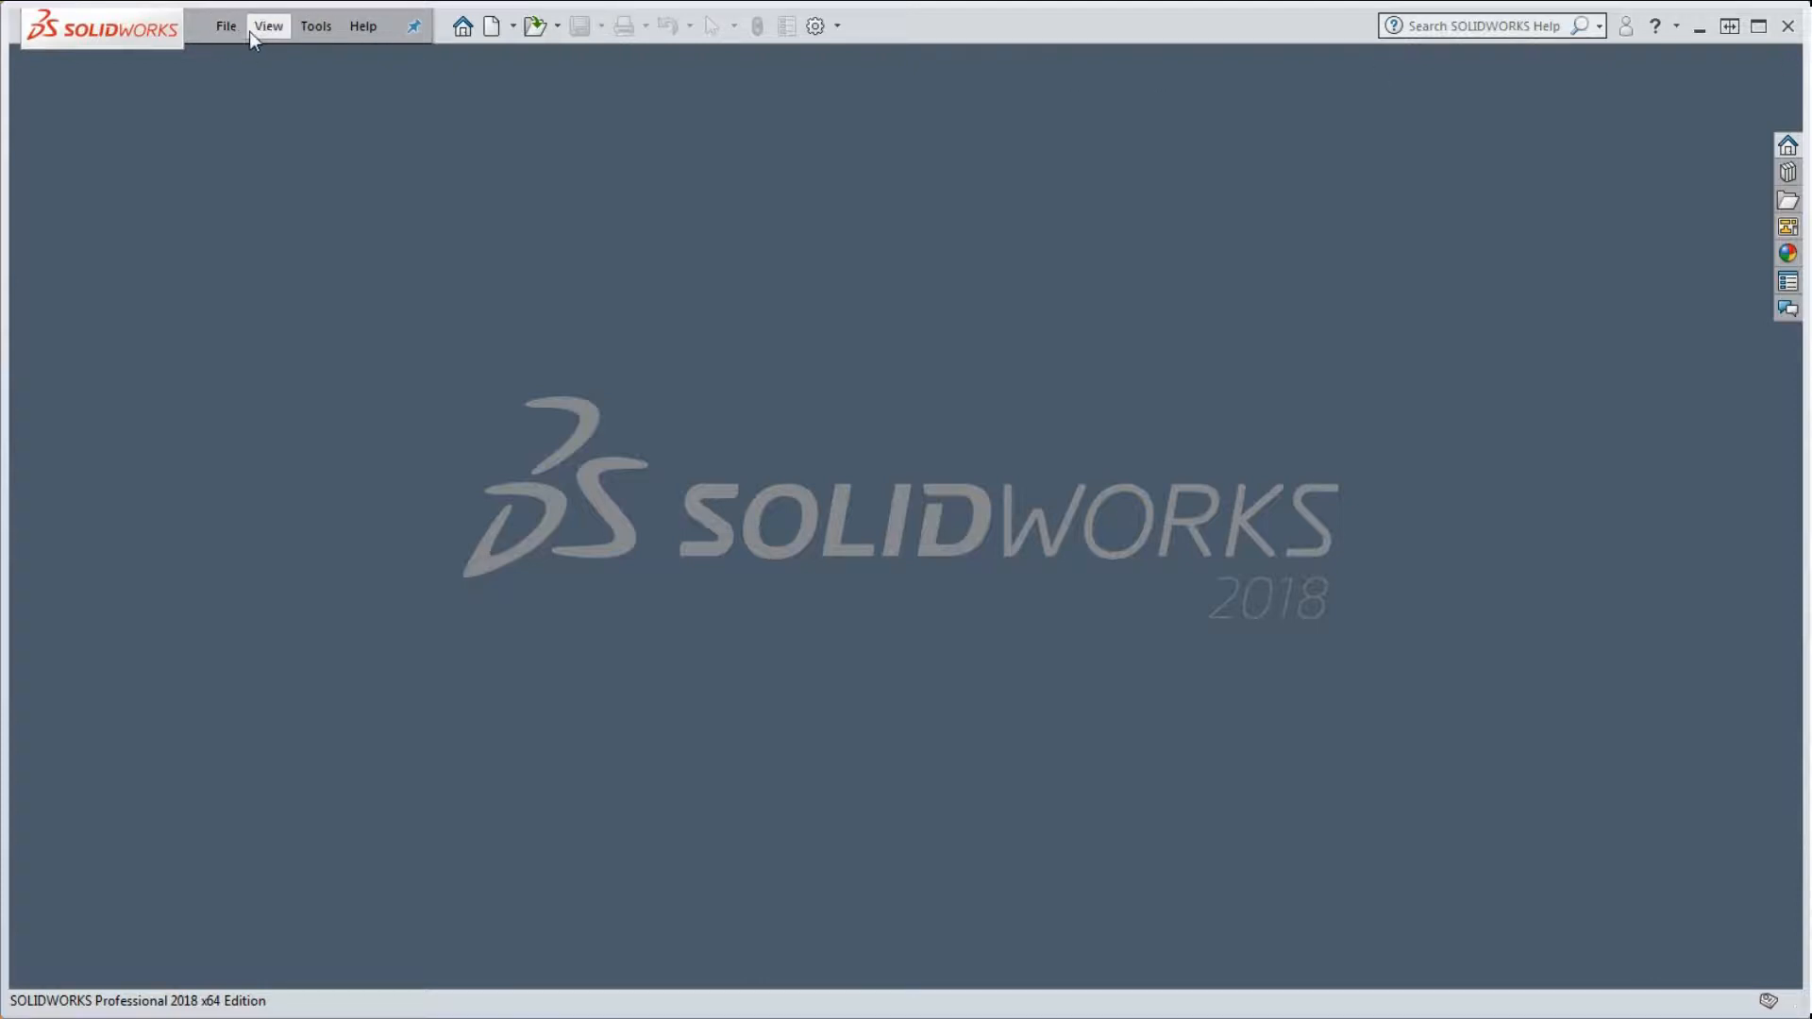
# Step: Create a new drawing document with the standard B (ANSI) Landscape sheet size
pyautogui.click(498, 30)
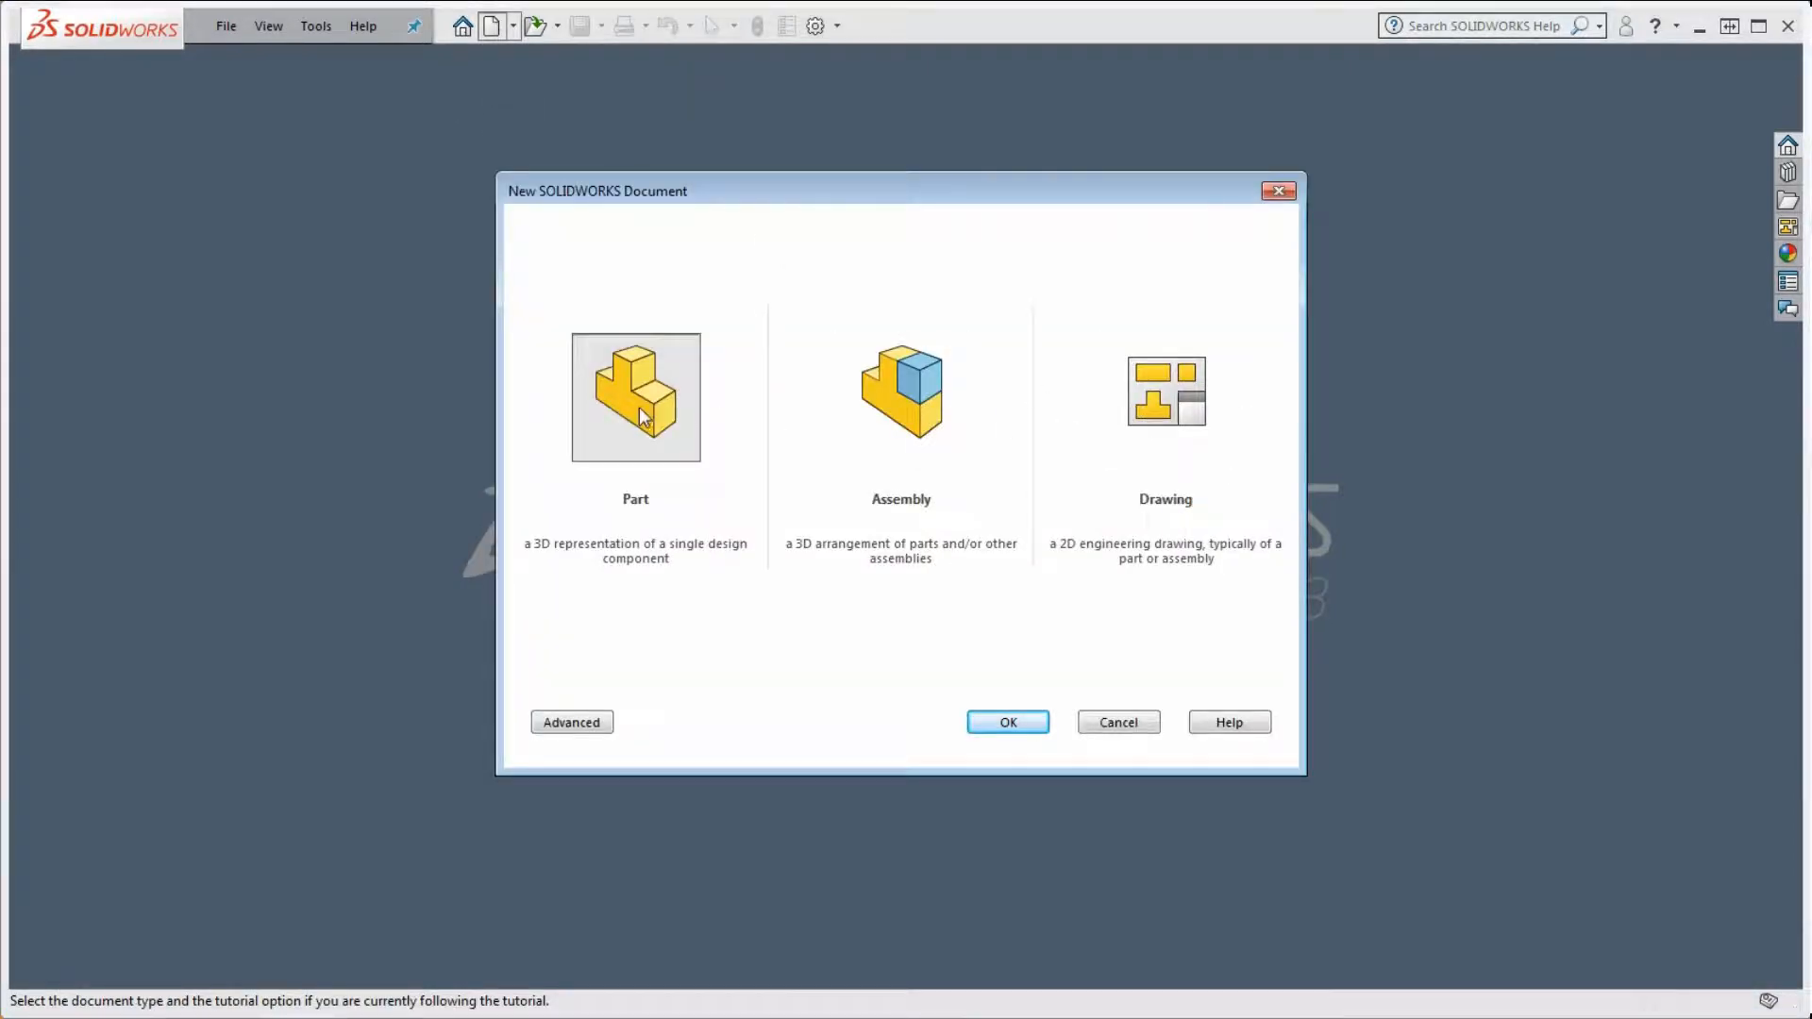
pyautogui.doubleClick(1175, 413)
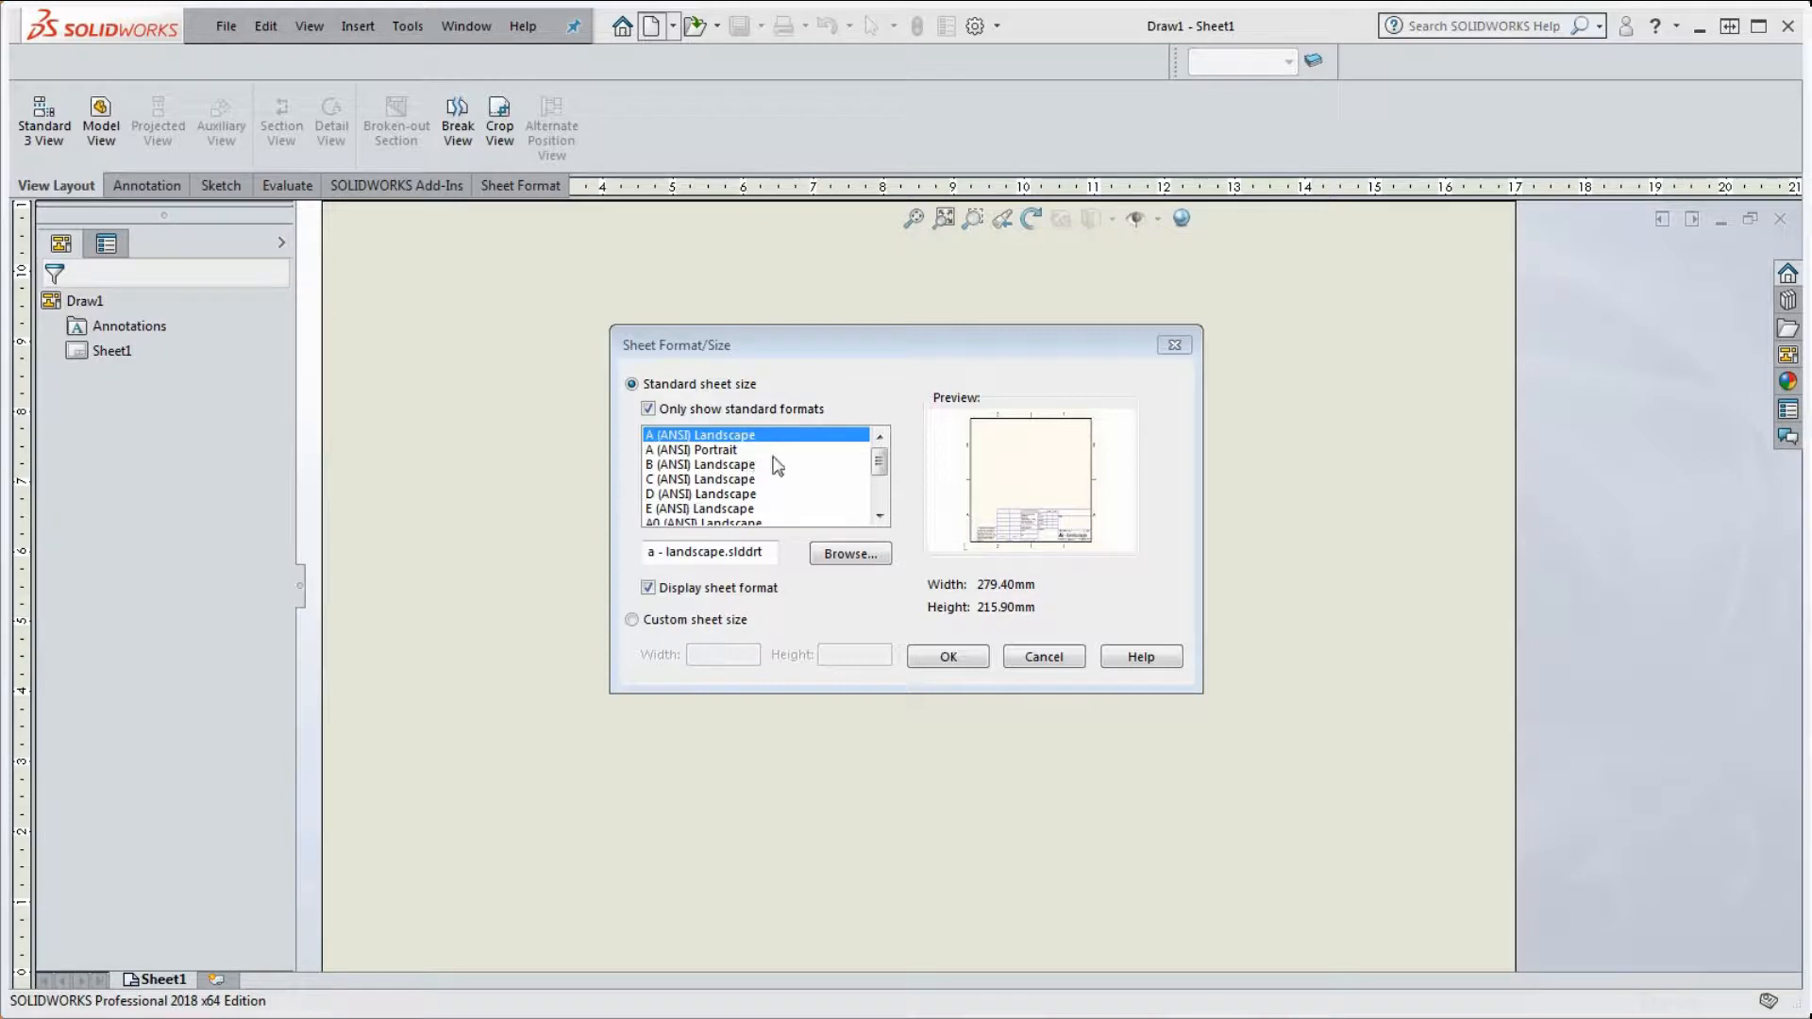
pyautogui.click(658, 465)
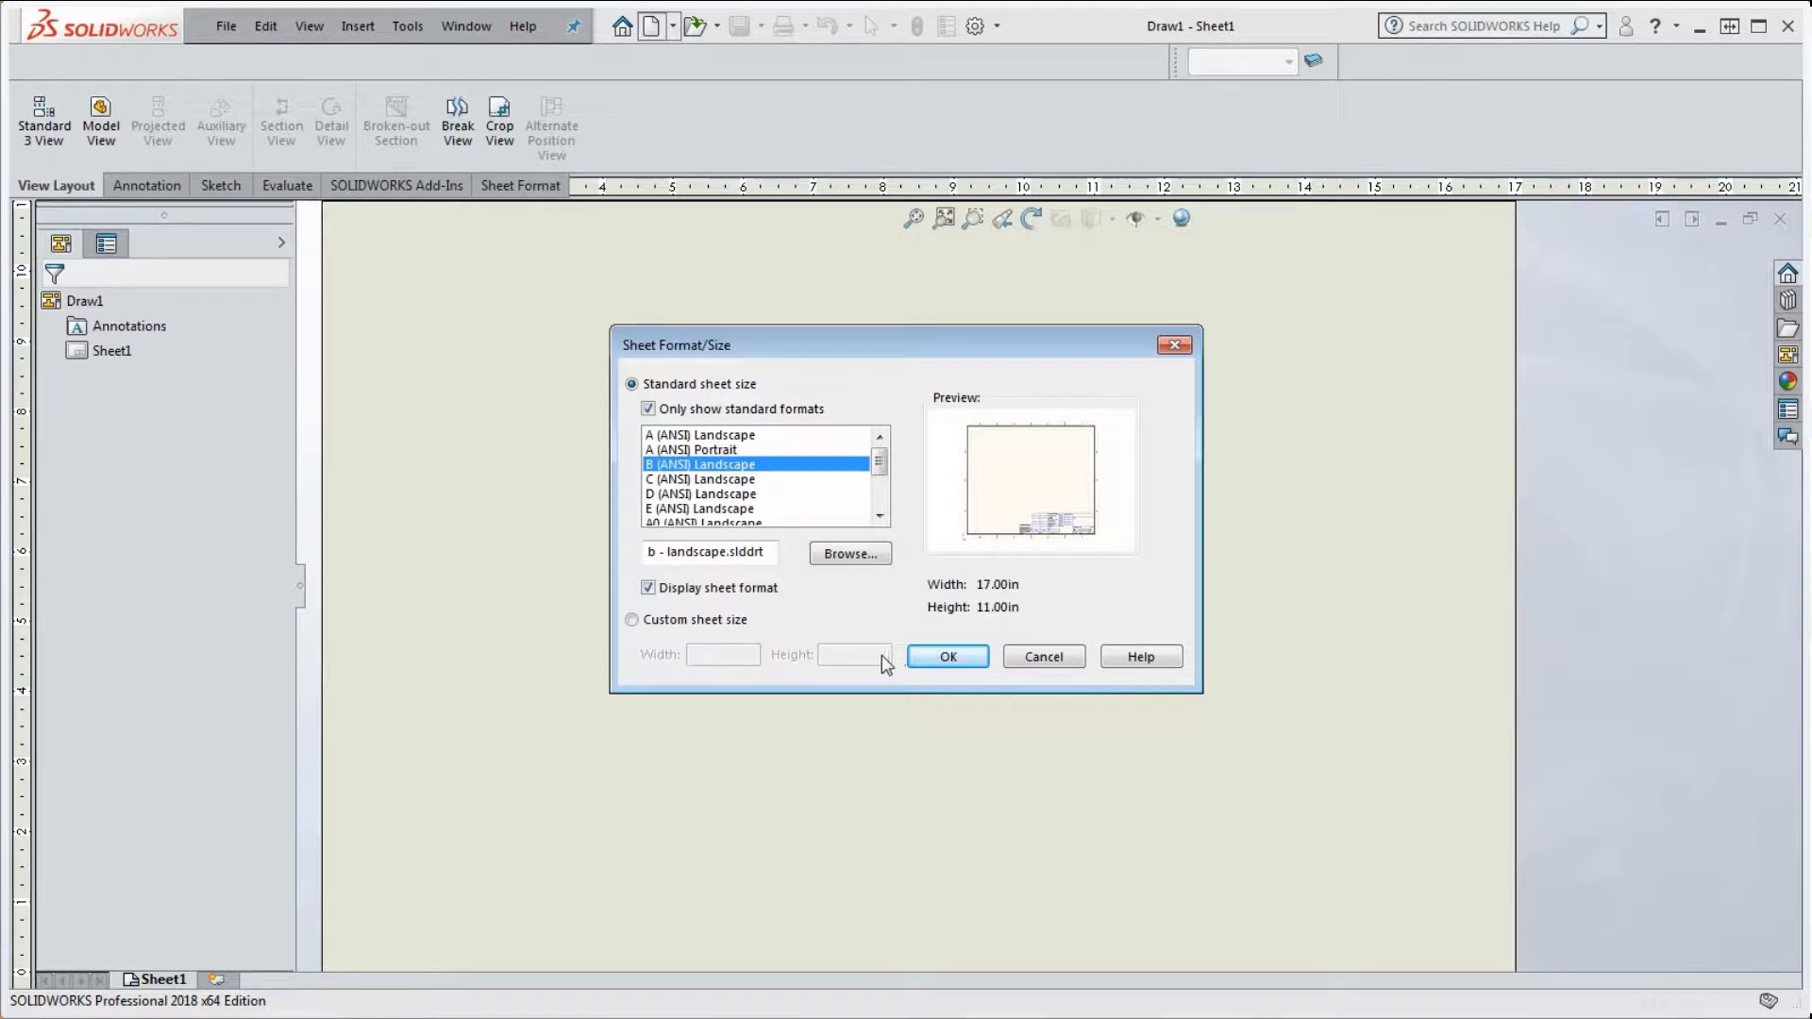
pyautogui.click(972, 658)
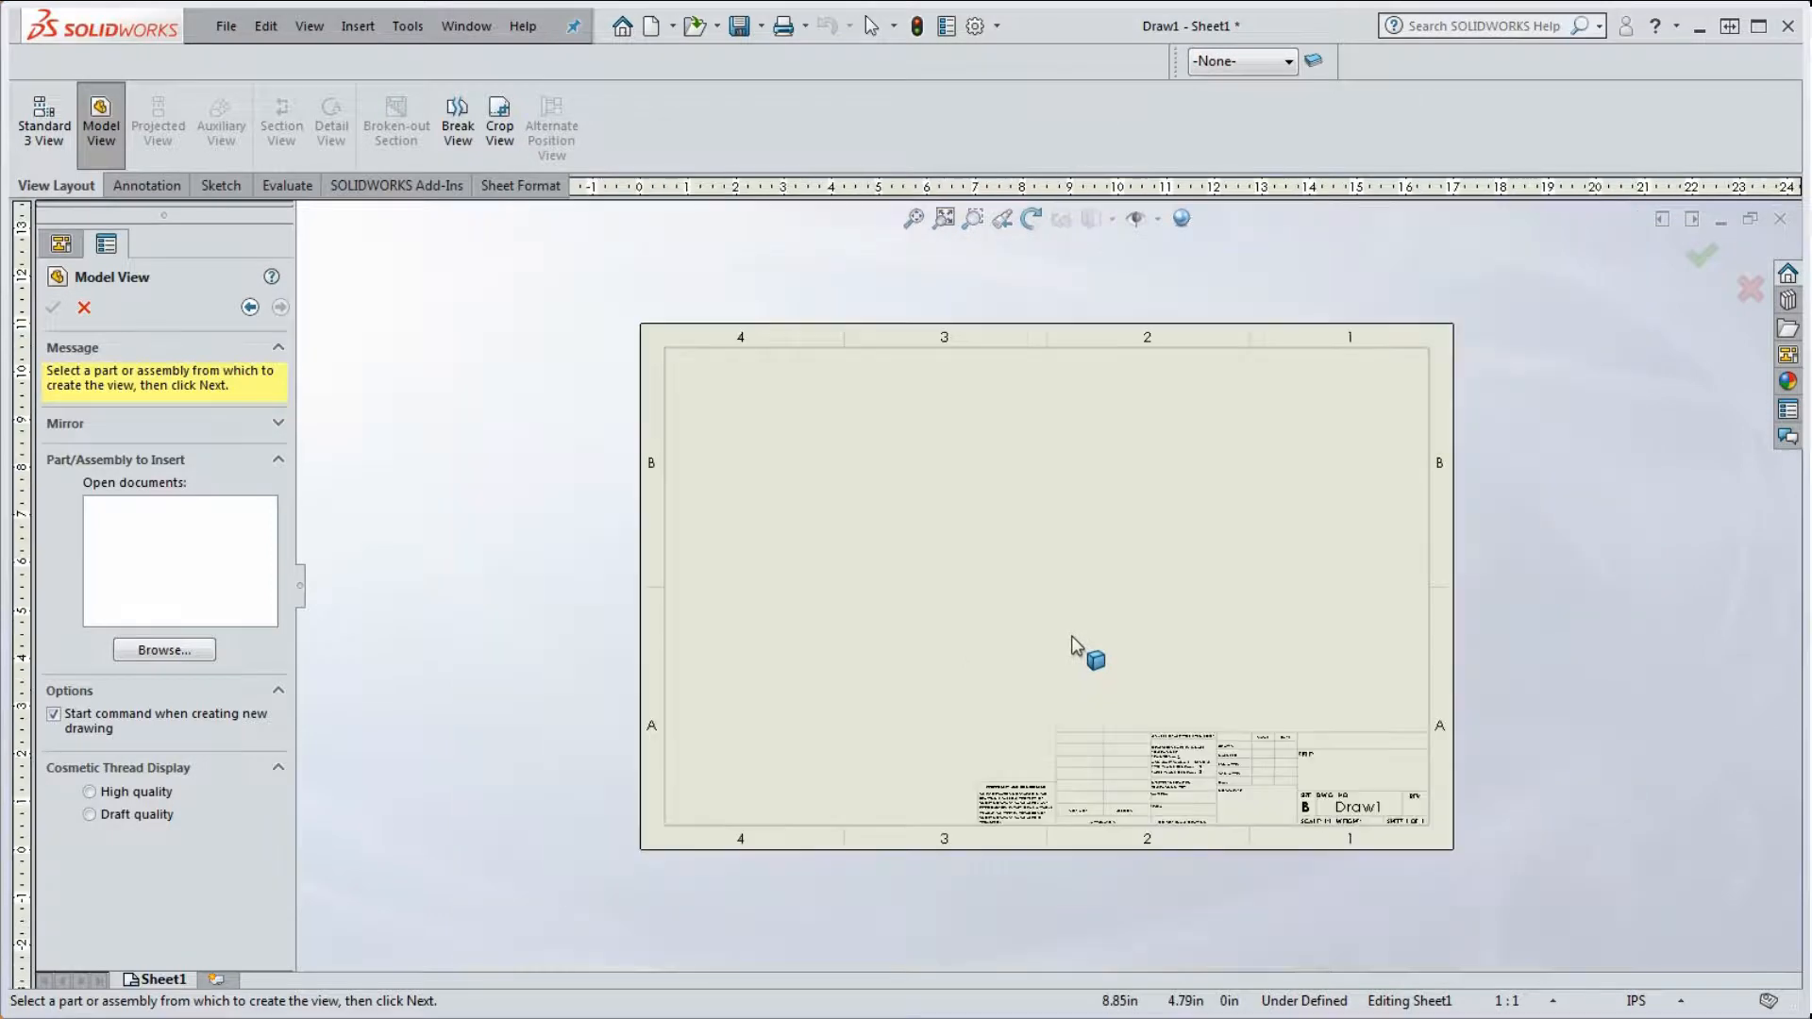
pyautogui.scroll(-2, 1042, 619)
pyautogui.scroll(2, 1068, 609)
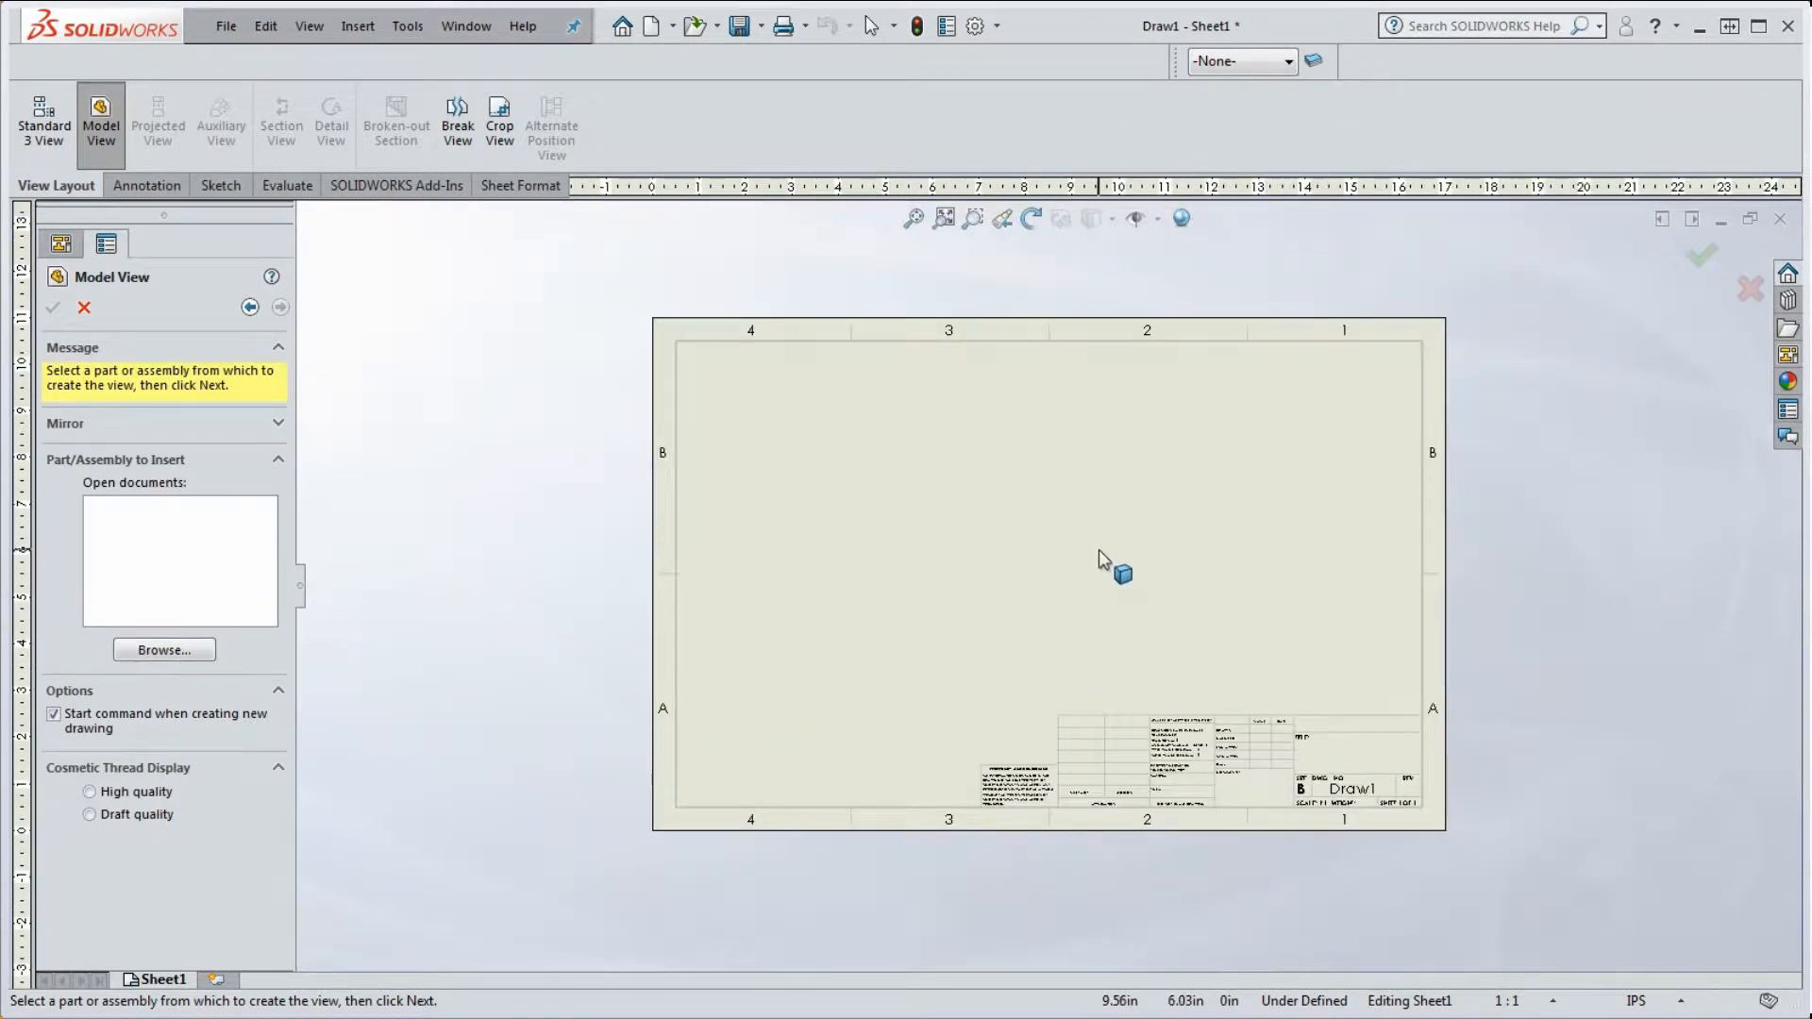
# Step: Leave the Model View command and save the drawing as 171111-Drawing-Temp in the Week9 folder, keeping the Drawing file type
pyautogui.scroll(-1, 1099, 550)
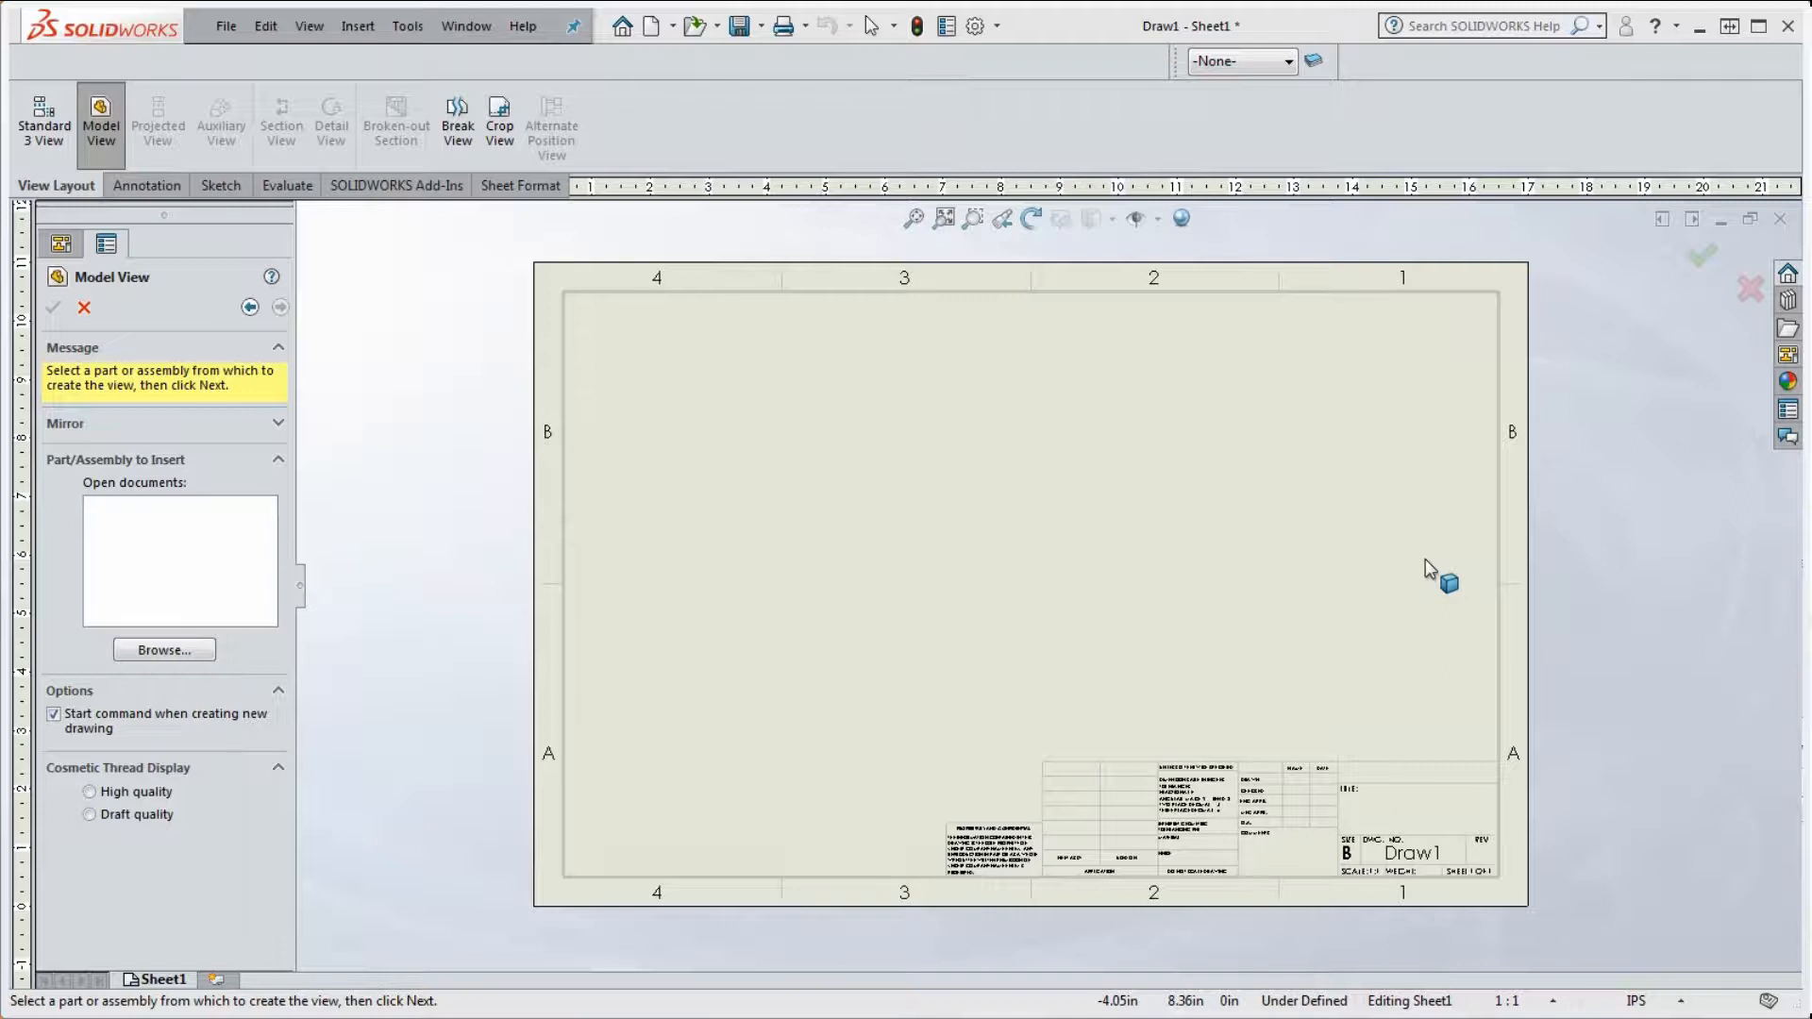
pyautogui.click(84, 309)
pyautogui.click(223, 27)
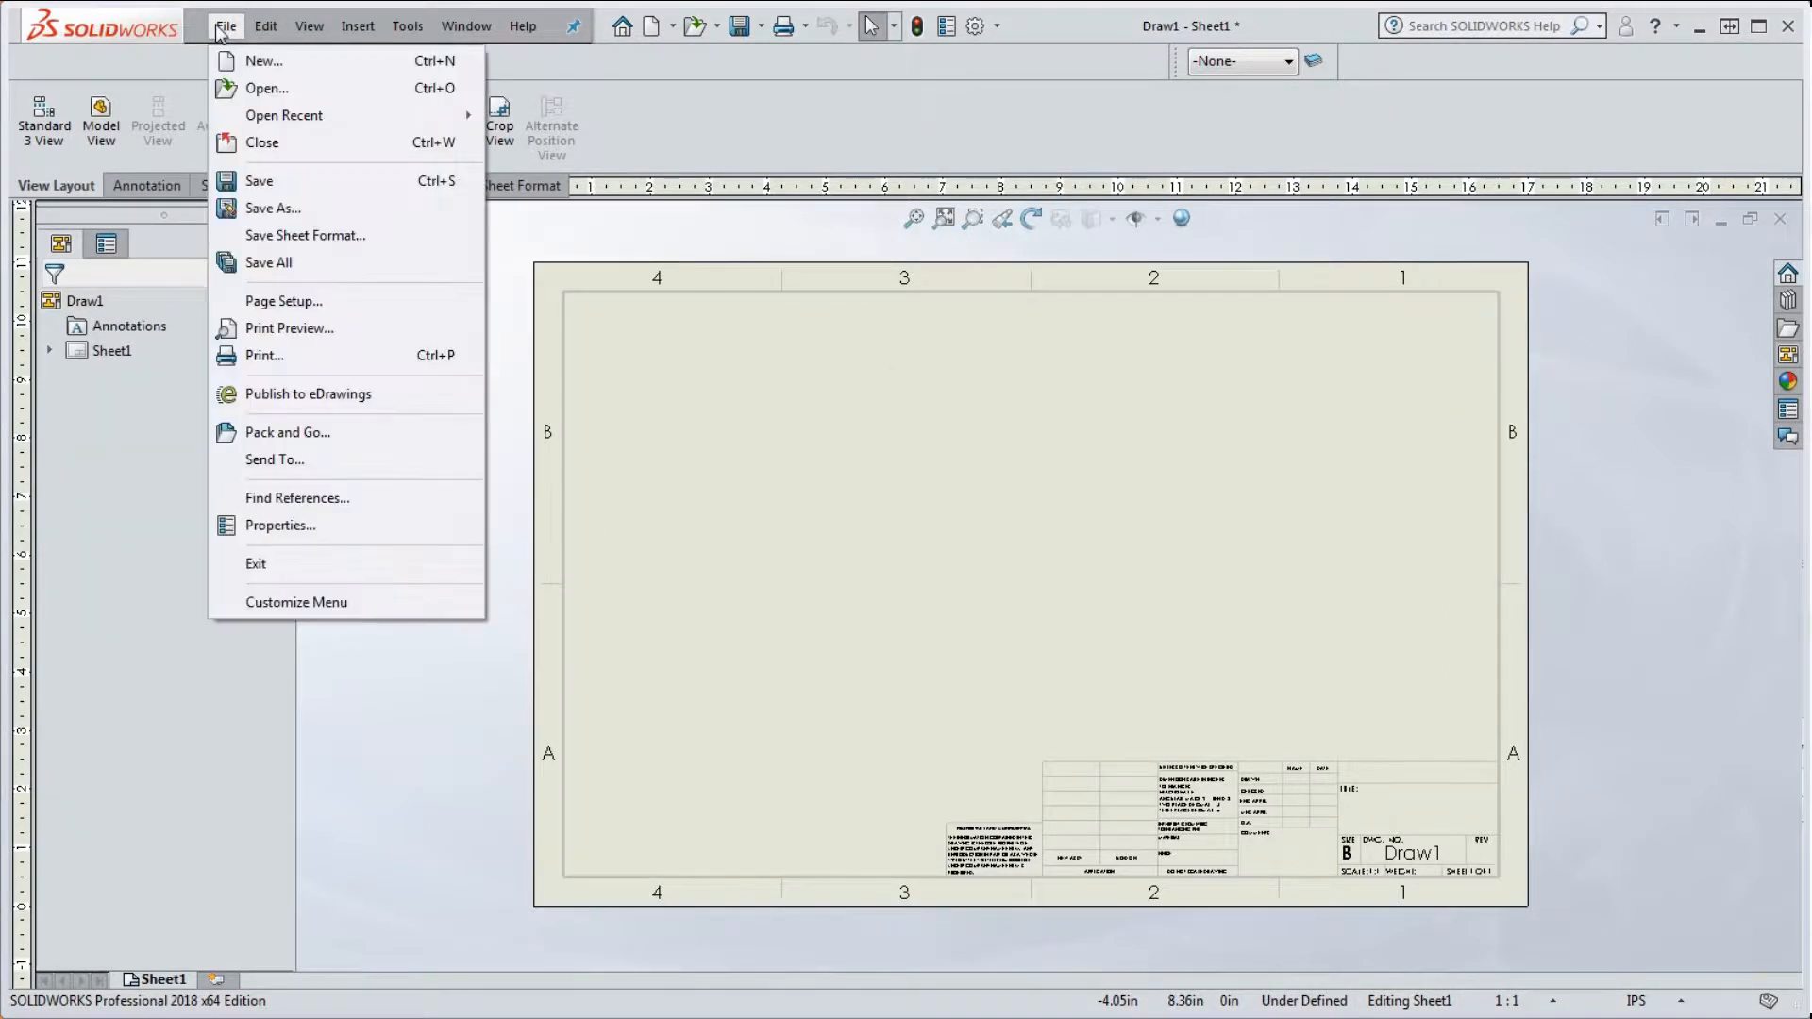
pyautogui.click(273, 208)
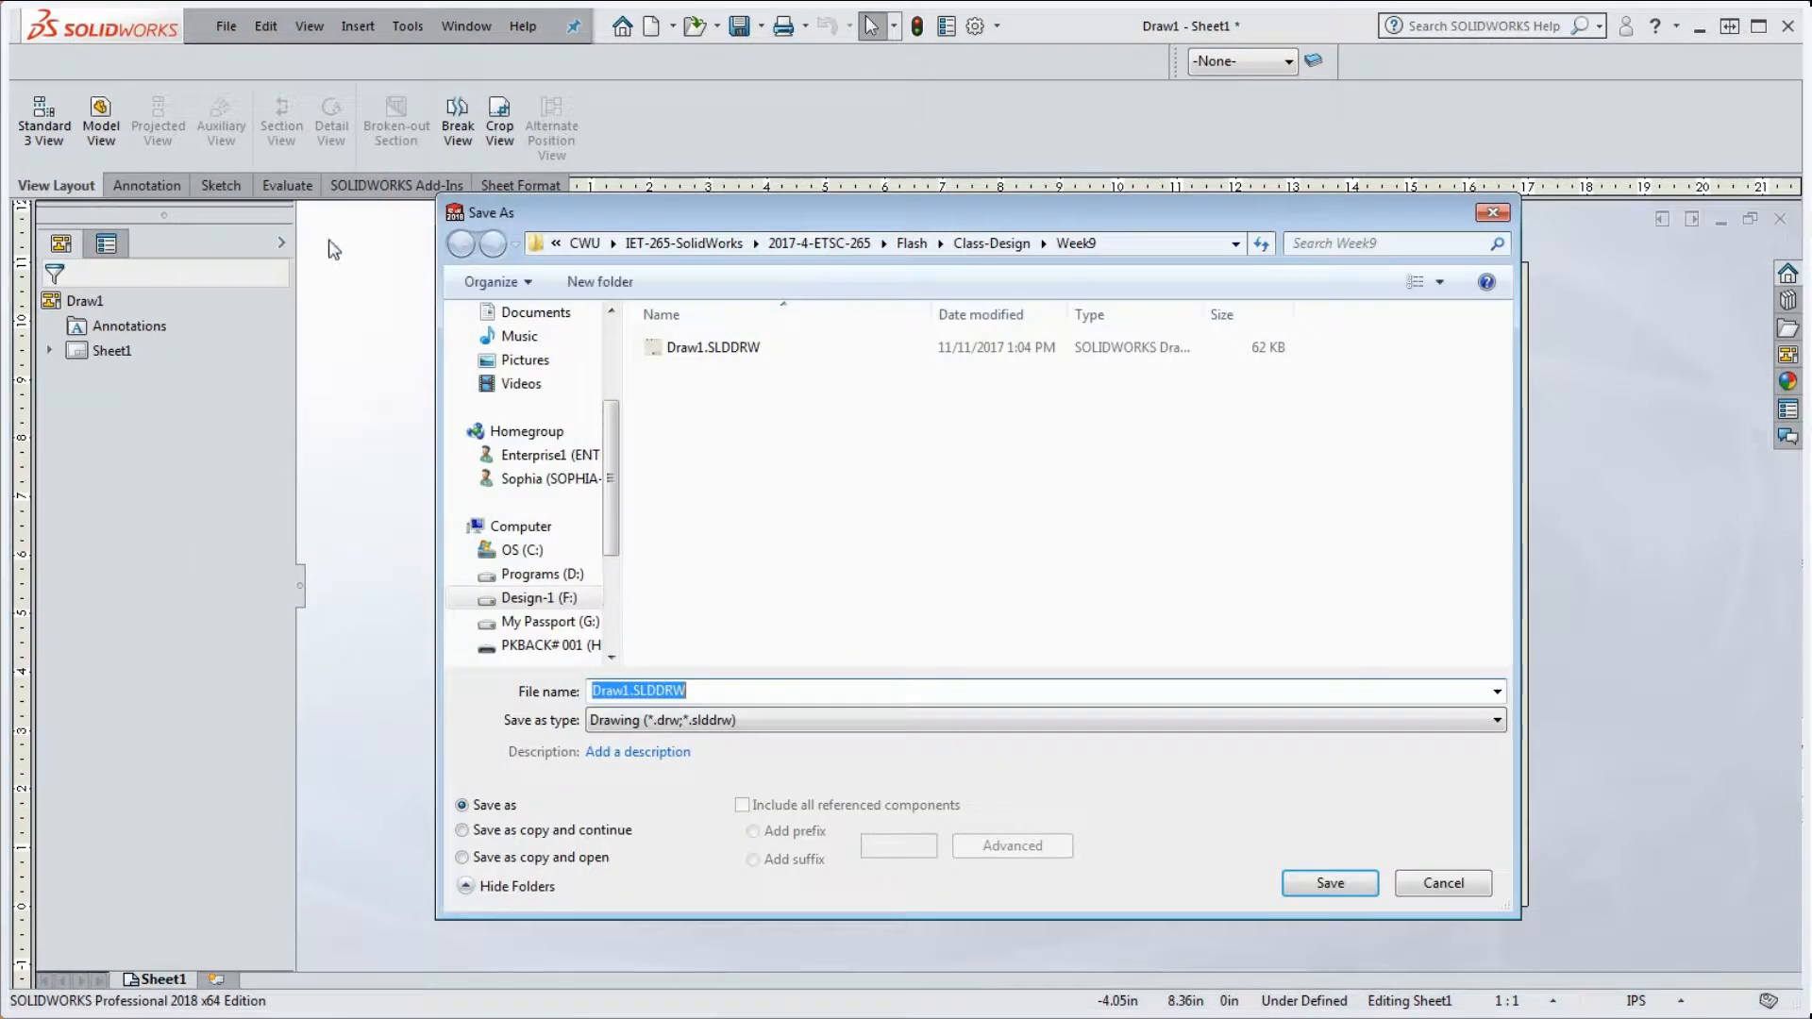
pyautogui.click(719, 695)
pyautogui.press('Left')
pyautogui.press('Left')
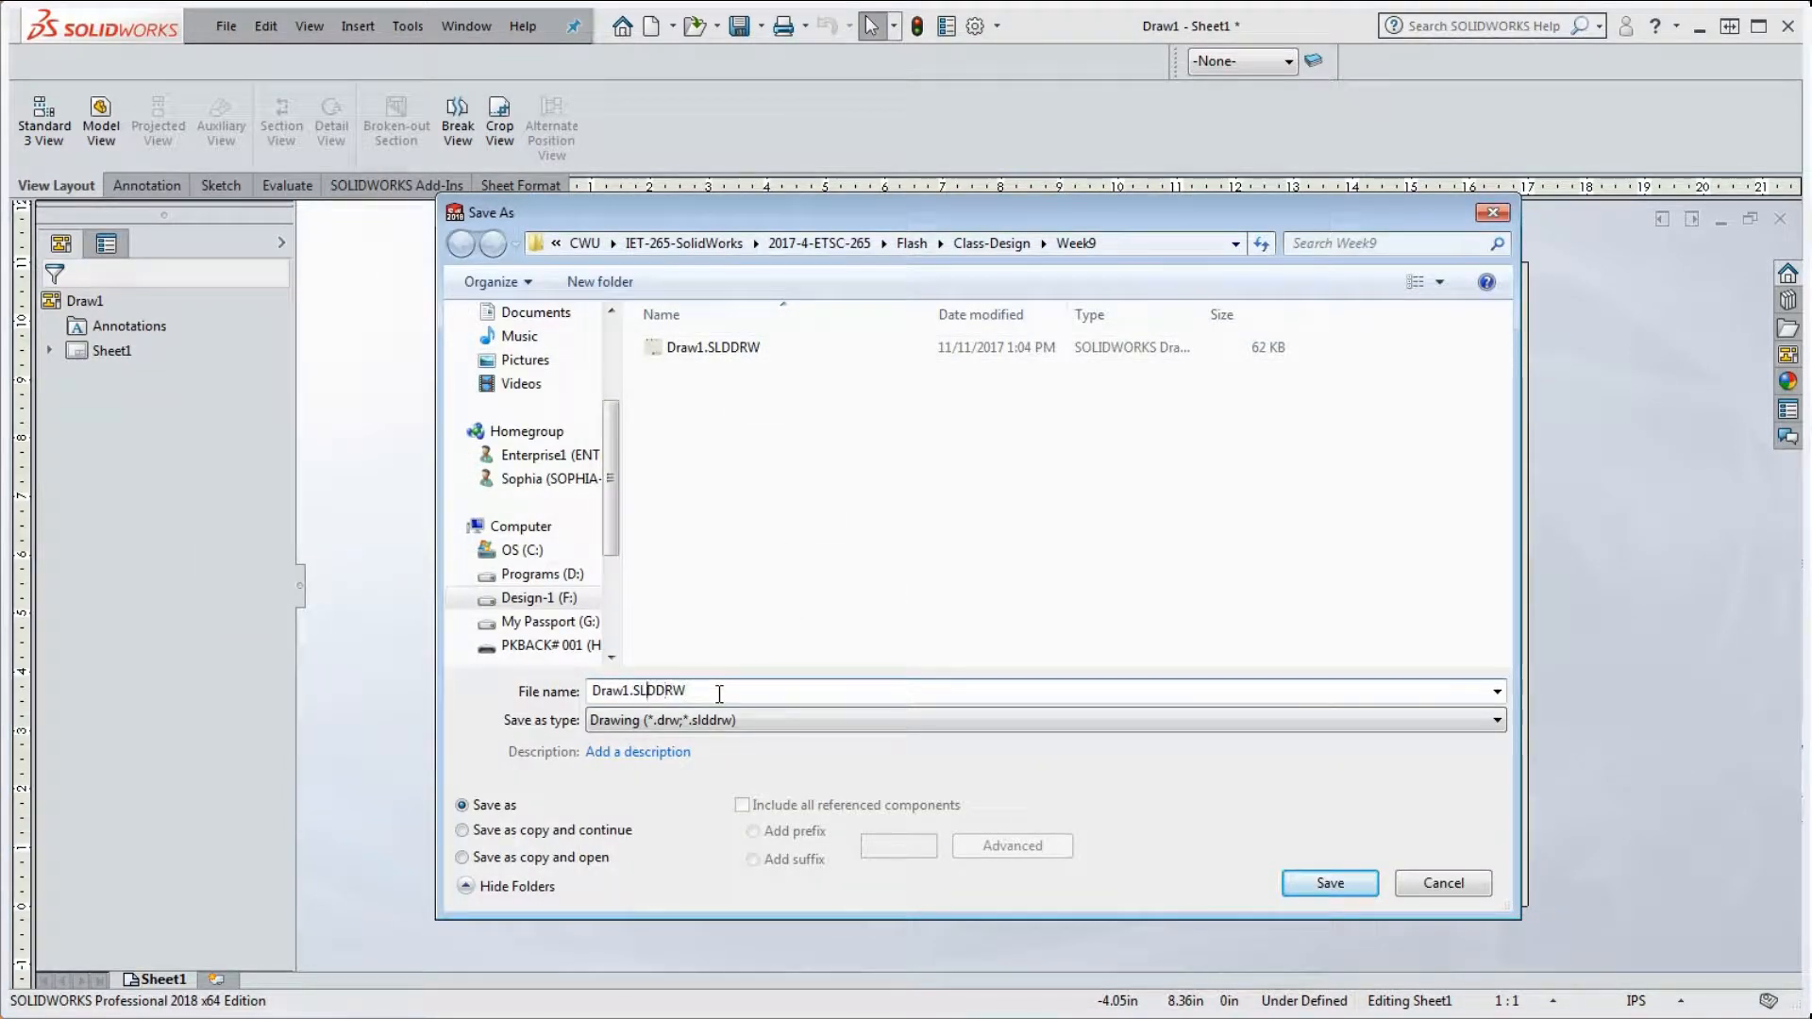
pyautogui.press('Left')
pyautogui.press('Left')
pyautogui.press('BackSpace')
pyautogui.press('BackSpace')
pyautogui.press('BackSpace')
pyautogui.press('BackSpace')
pyautogui.press('BackSpace')
pyautogui.press('BackSpace')
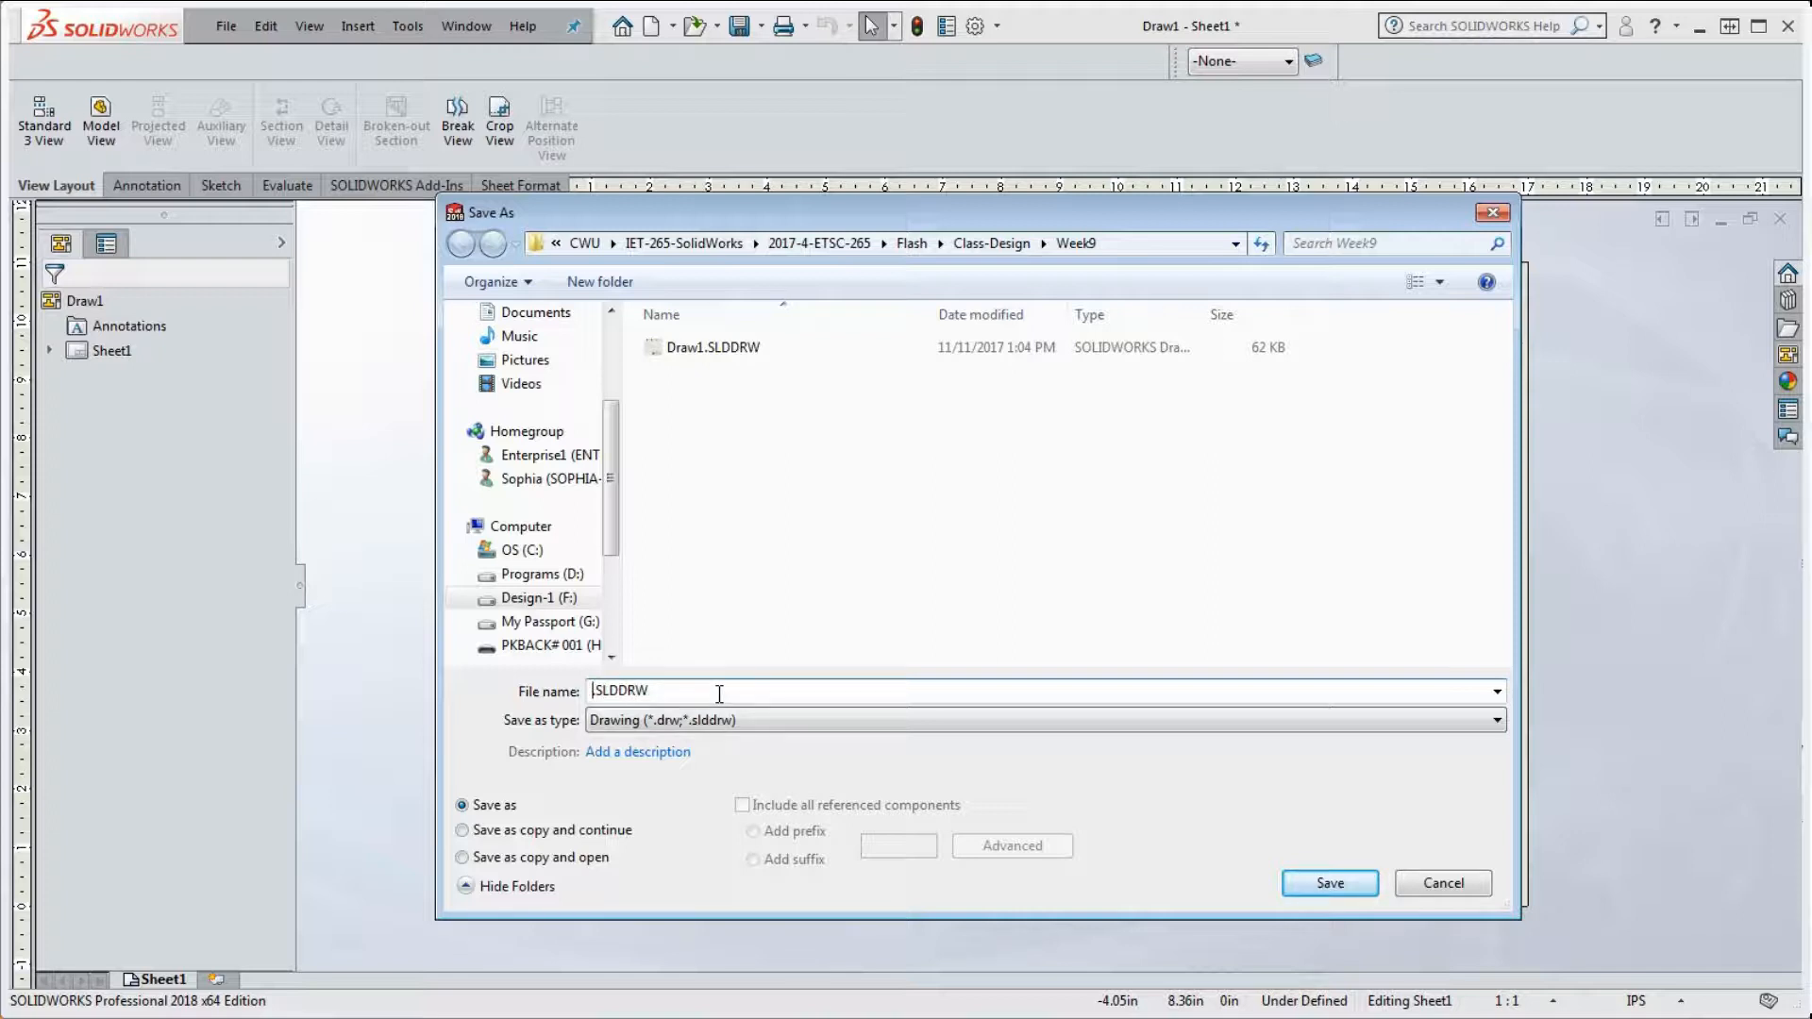
pyautogui.write('171111-Drawing-Temp')
pyautogui.click(609, 726)
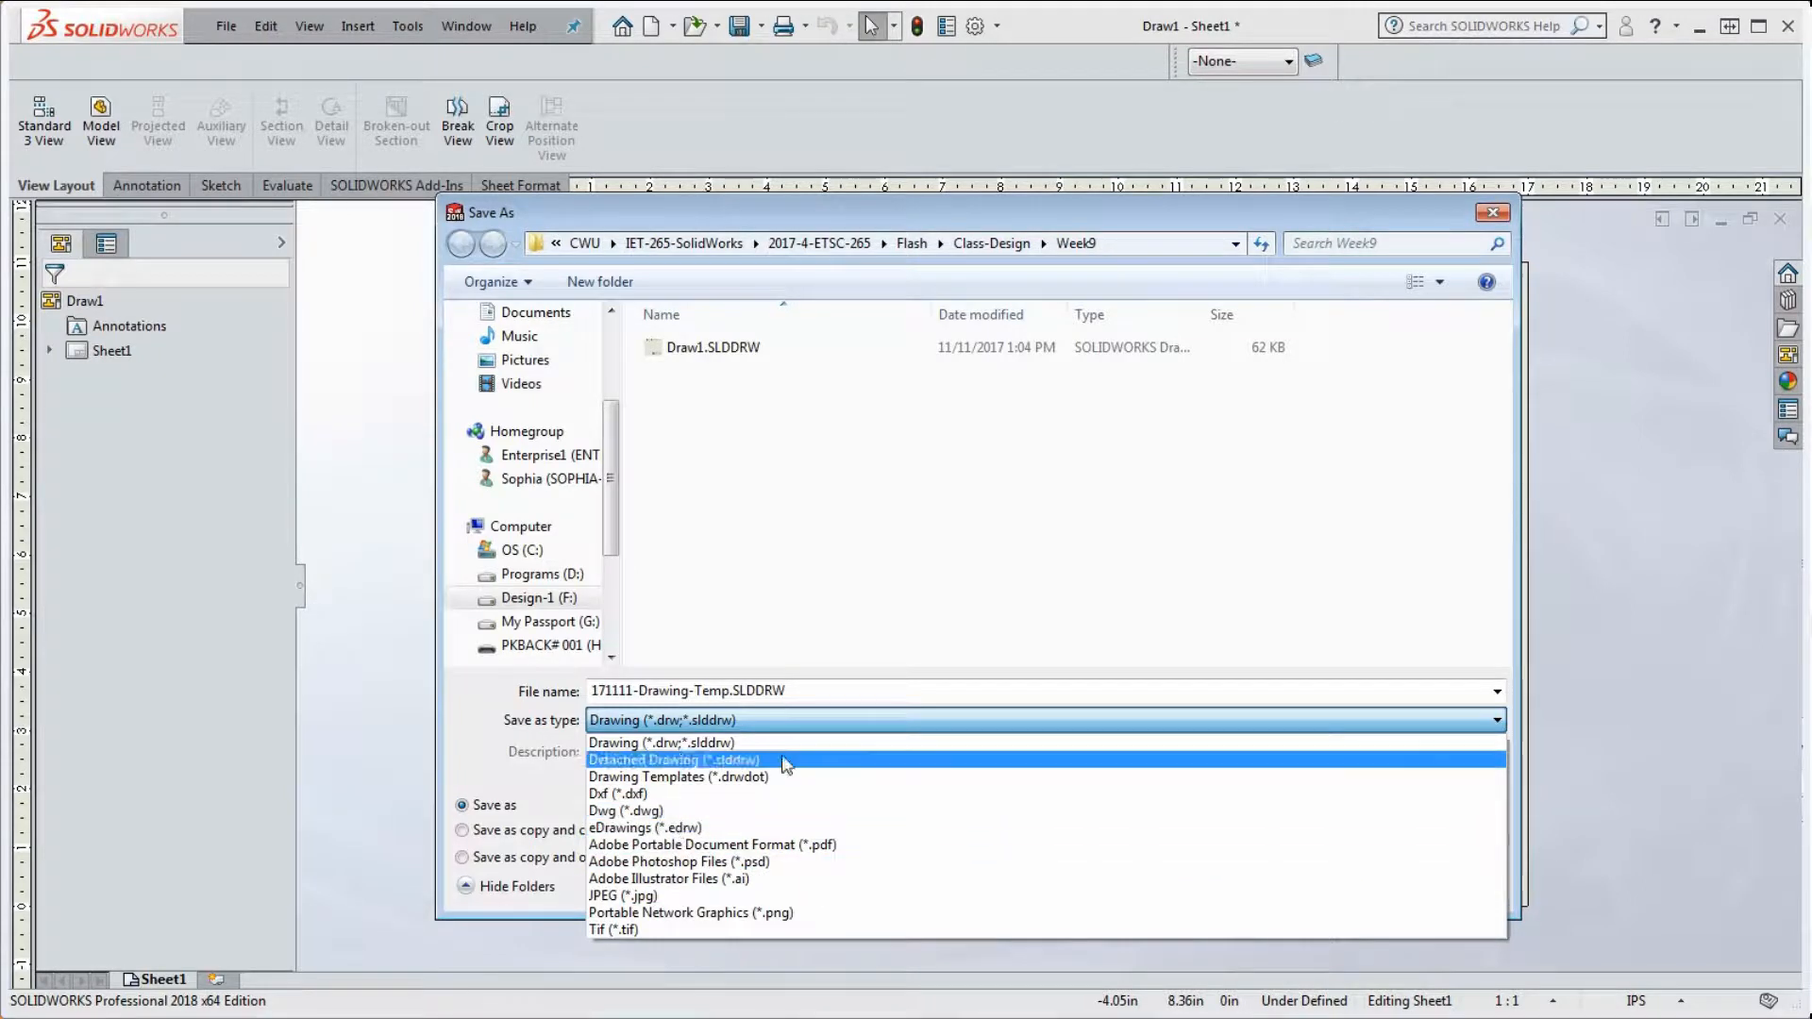
pyautogui.click(821, 705)
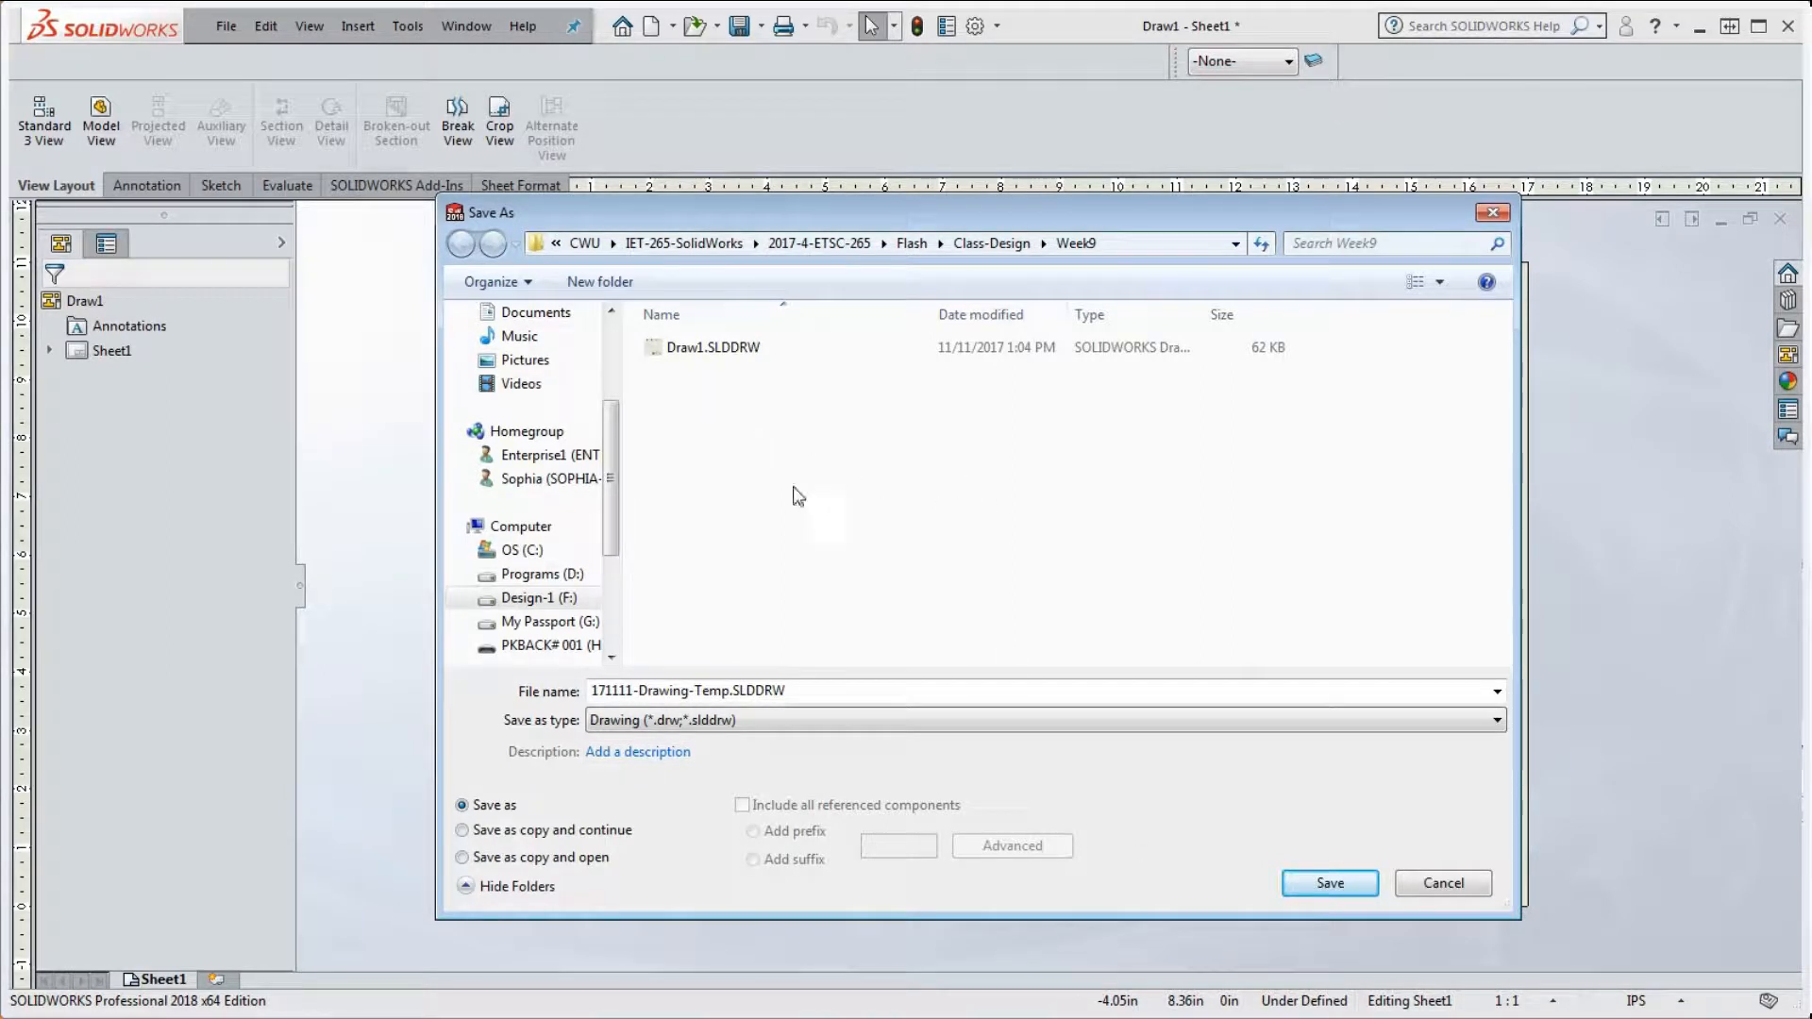
pyautogui.click(1340, 890)
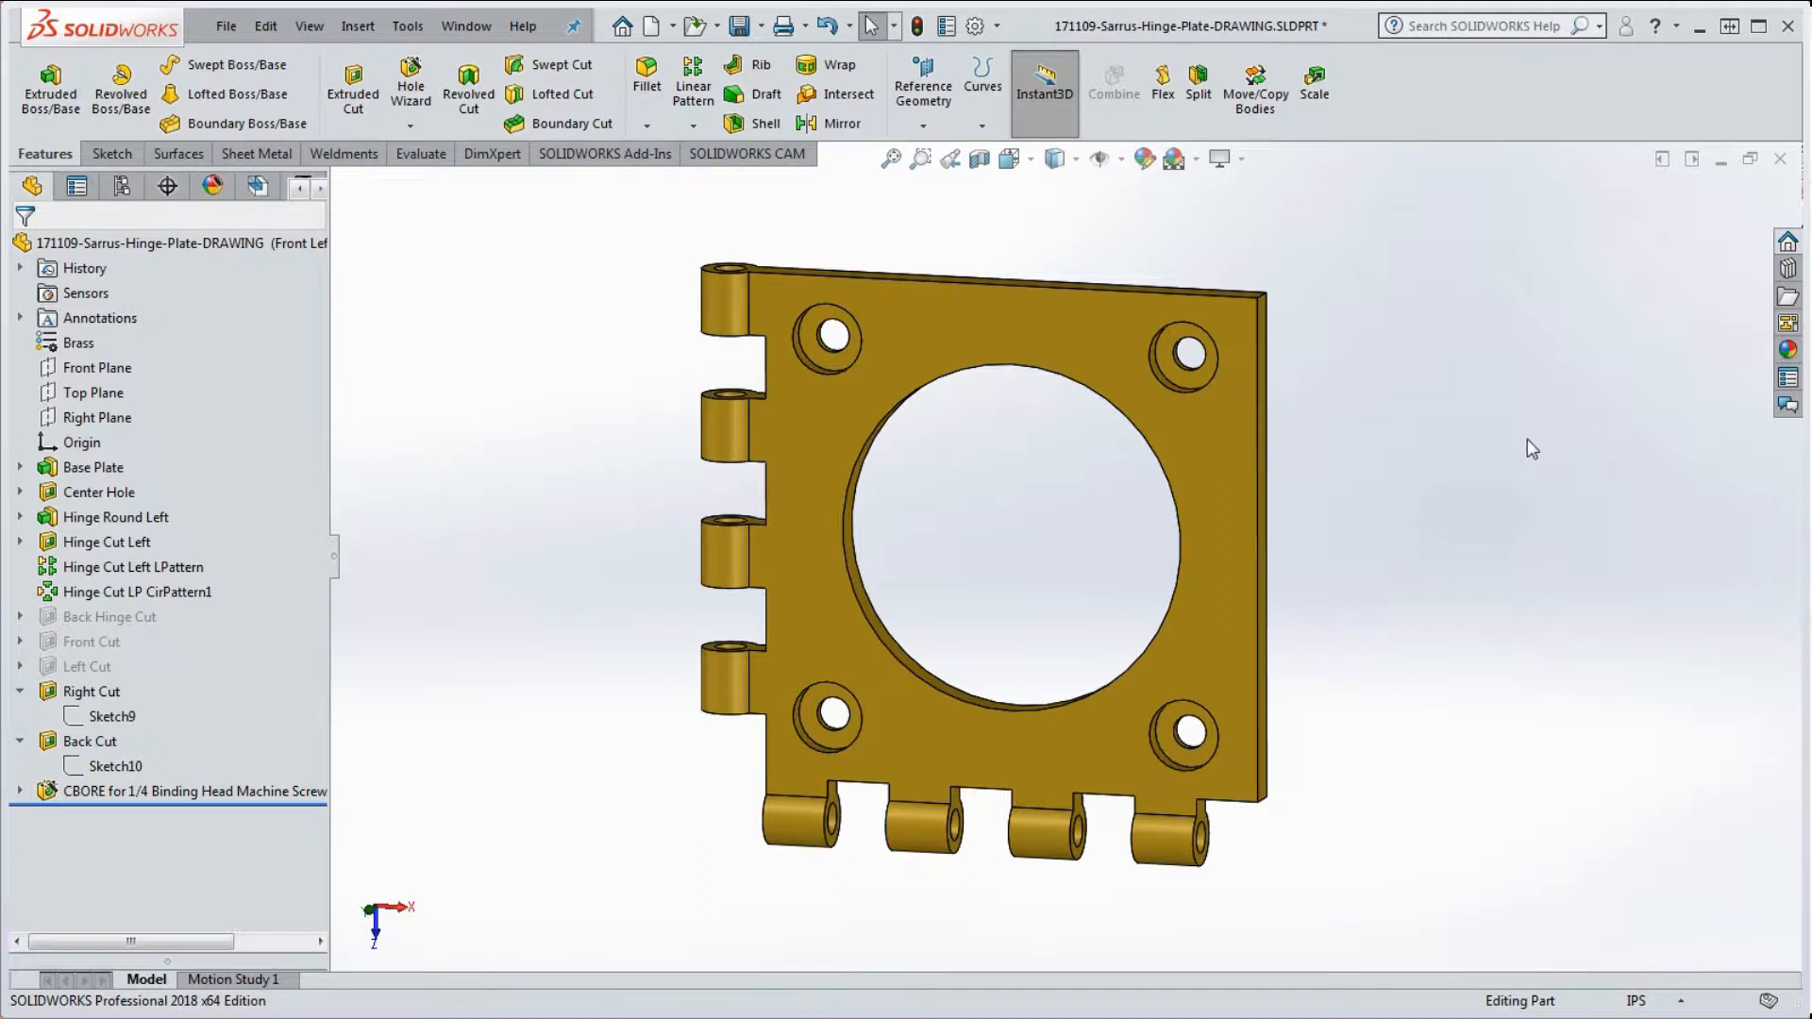
pyautogui.moveTo(1468, 485); pyautogui.dragTo(1470, 469, button='middle')
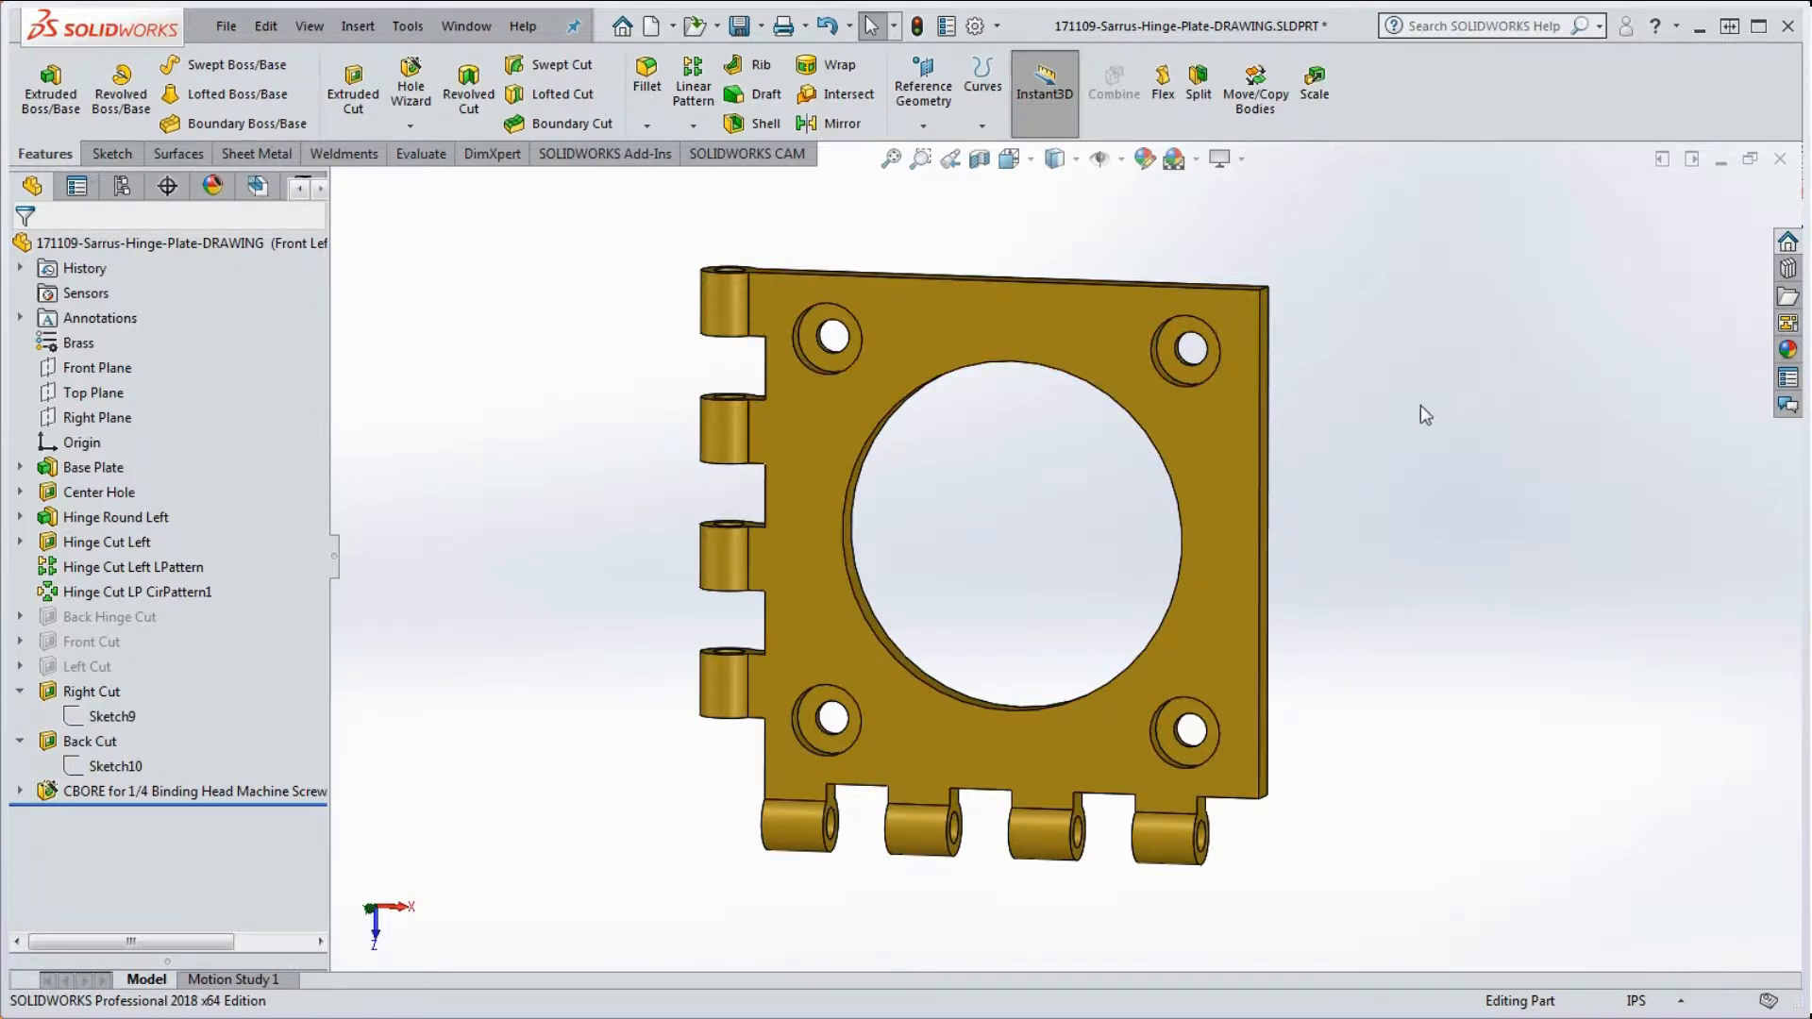
pyautogui.moveTo(1419, 405); pyautogui.dragTo(1398, 408, button='middle')
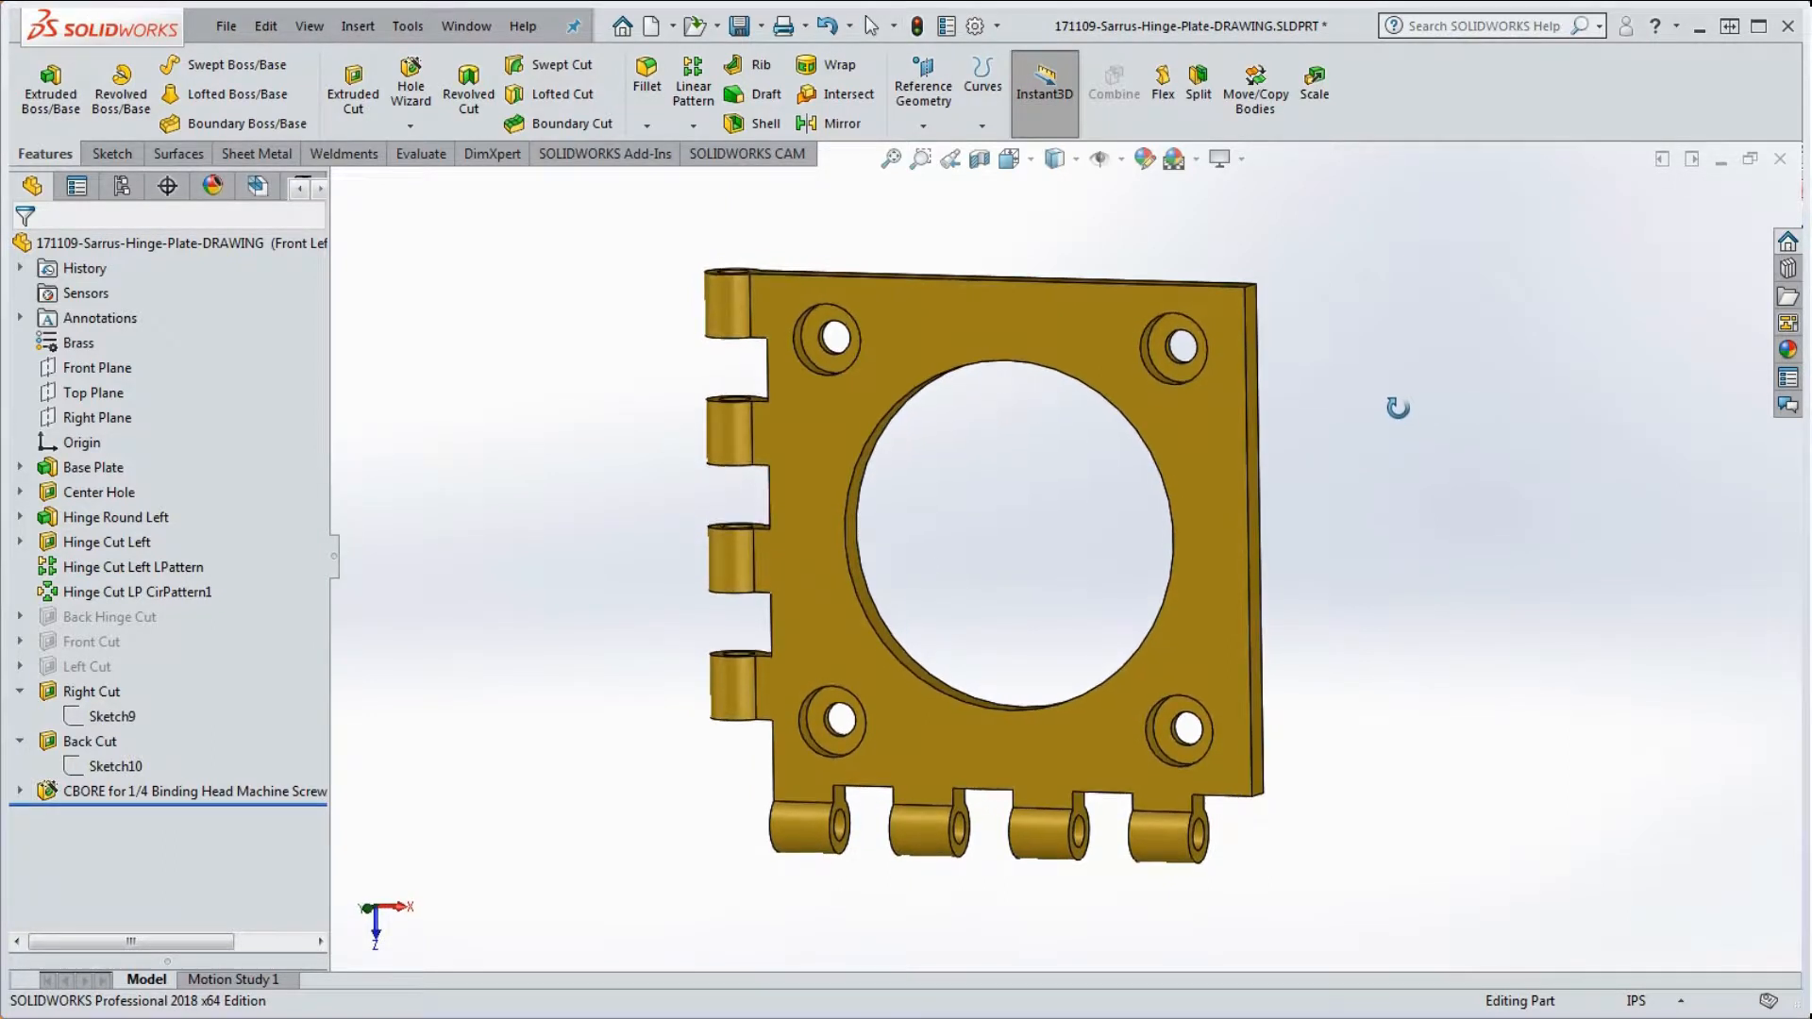
pyautogui.press('Escape')
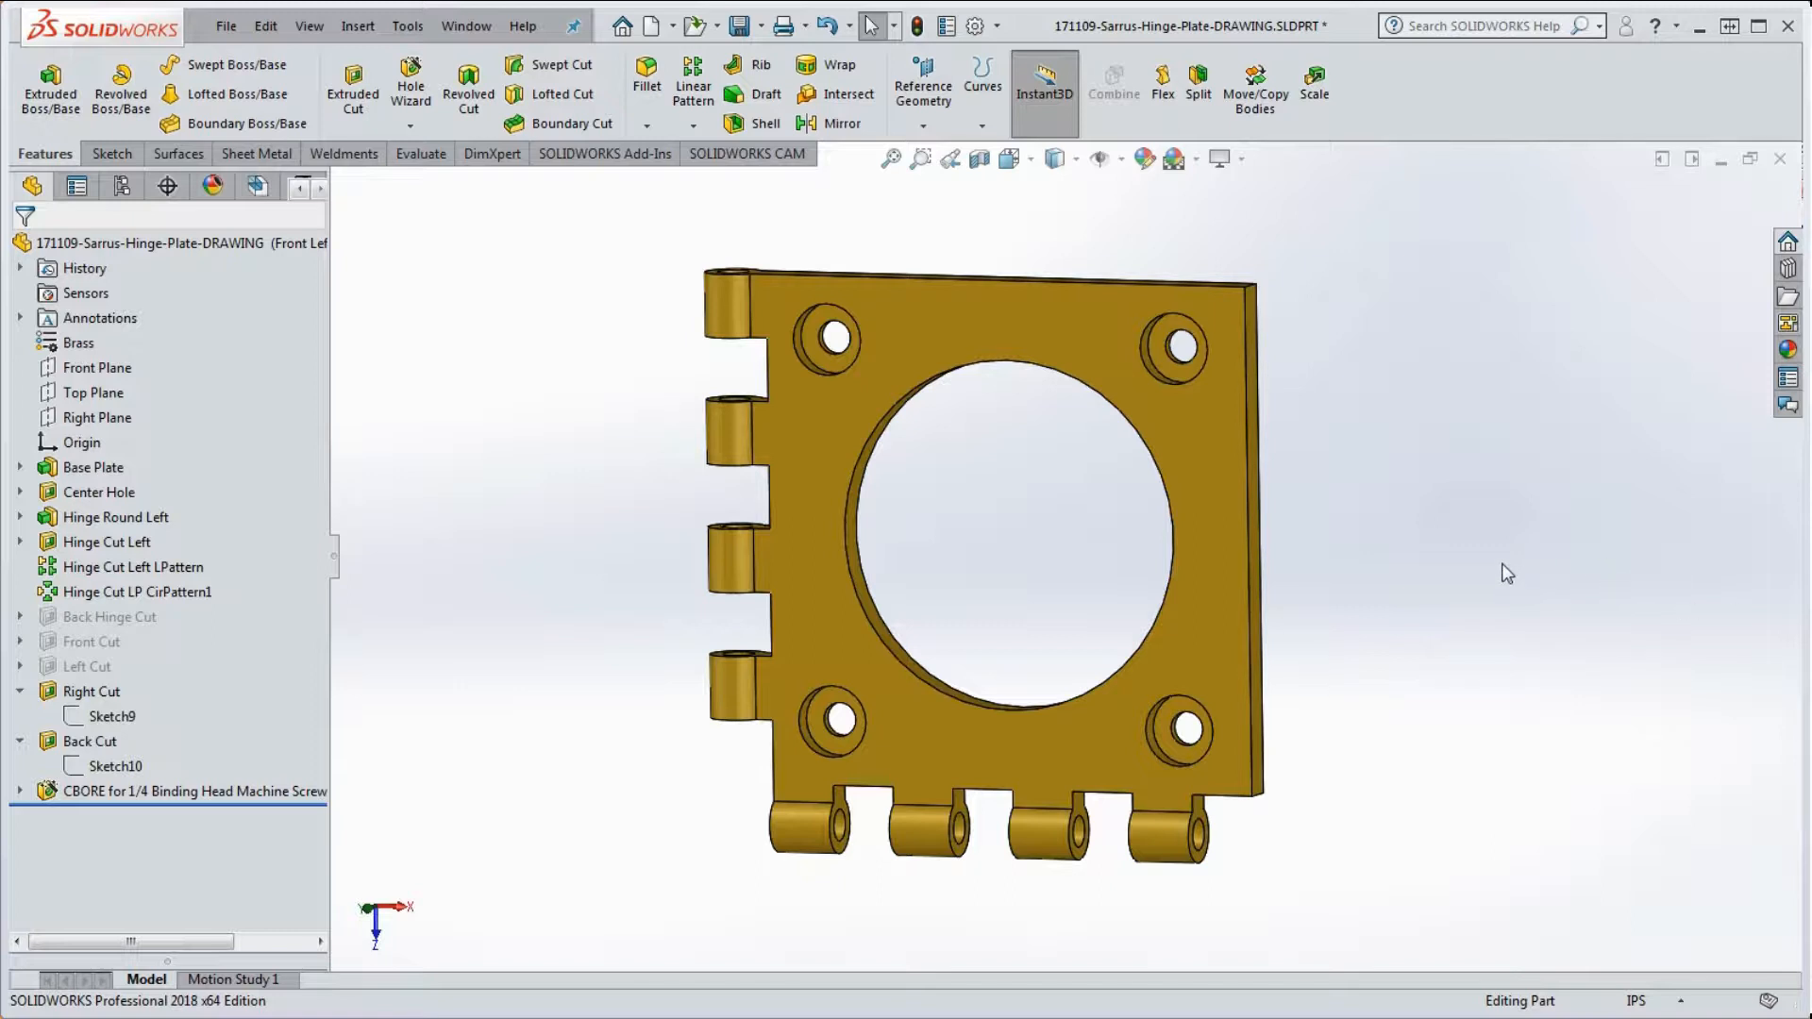
# Step: Return to the drawing and place a front model view of 171109-Sarrus-Hinge-Plate-DRAWING in the Front Left configuration, in the sheet's lower-left area
pyautogui.hotkey('ctrl', 'Tab')
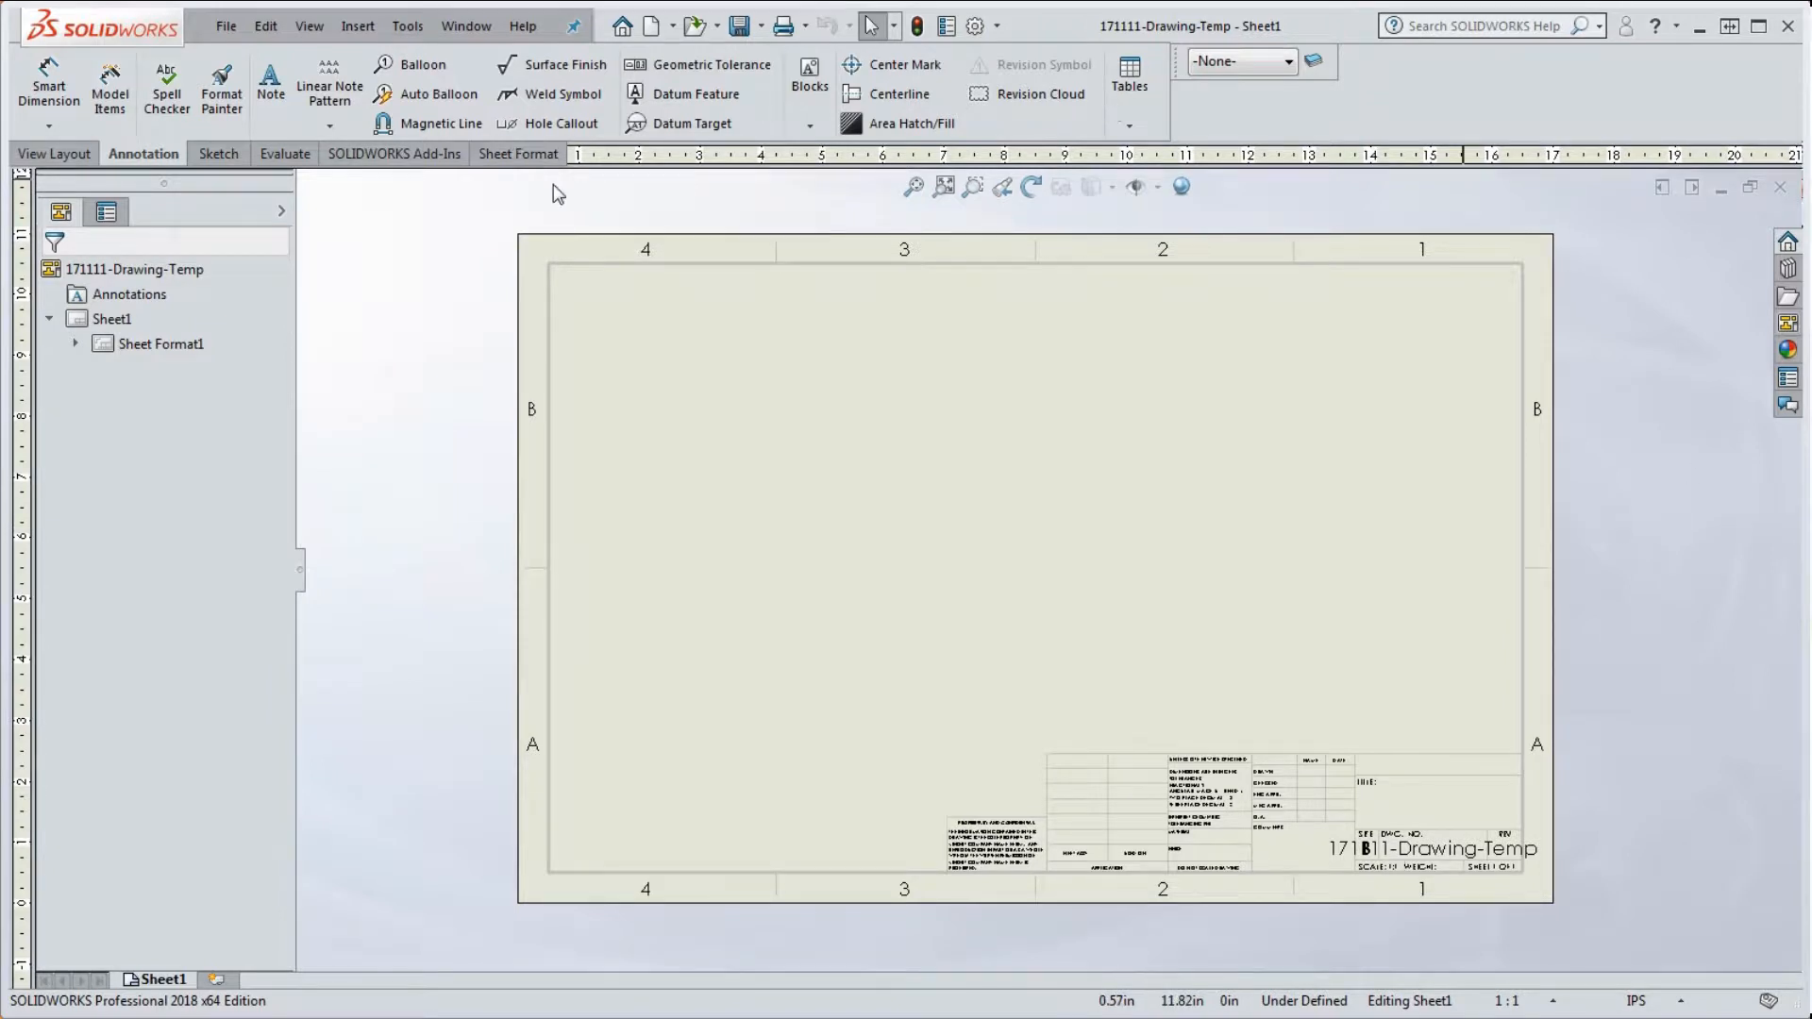
pyautogui.click(54, 154)
pyautogui.click(101, 99)
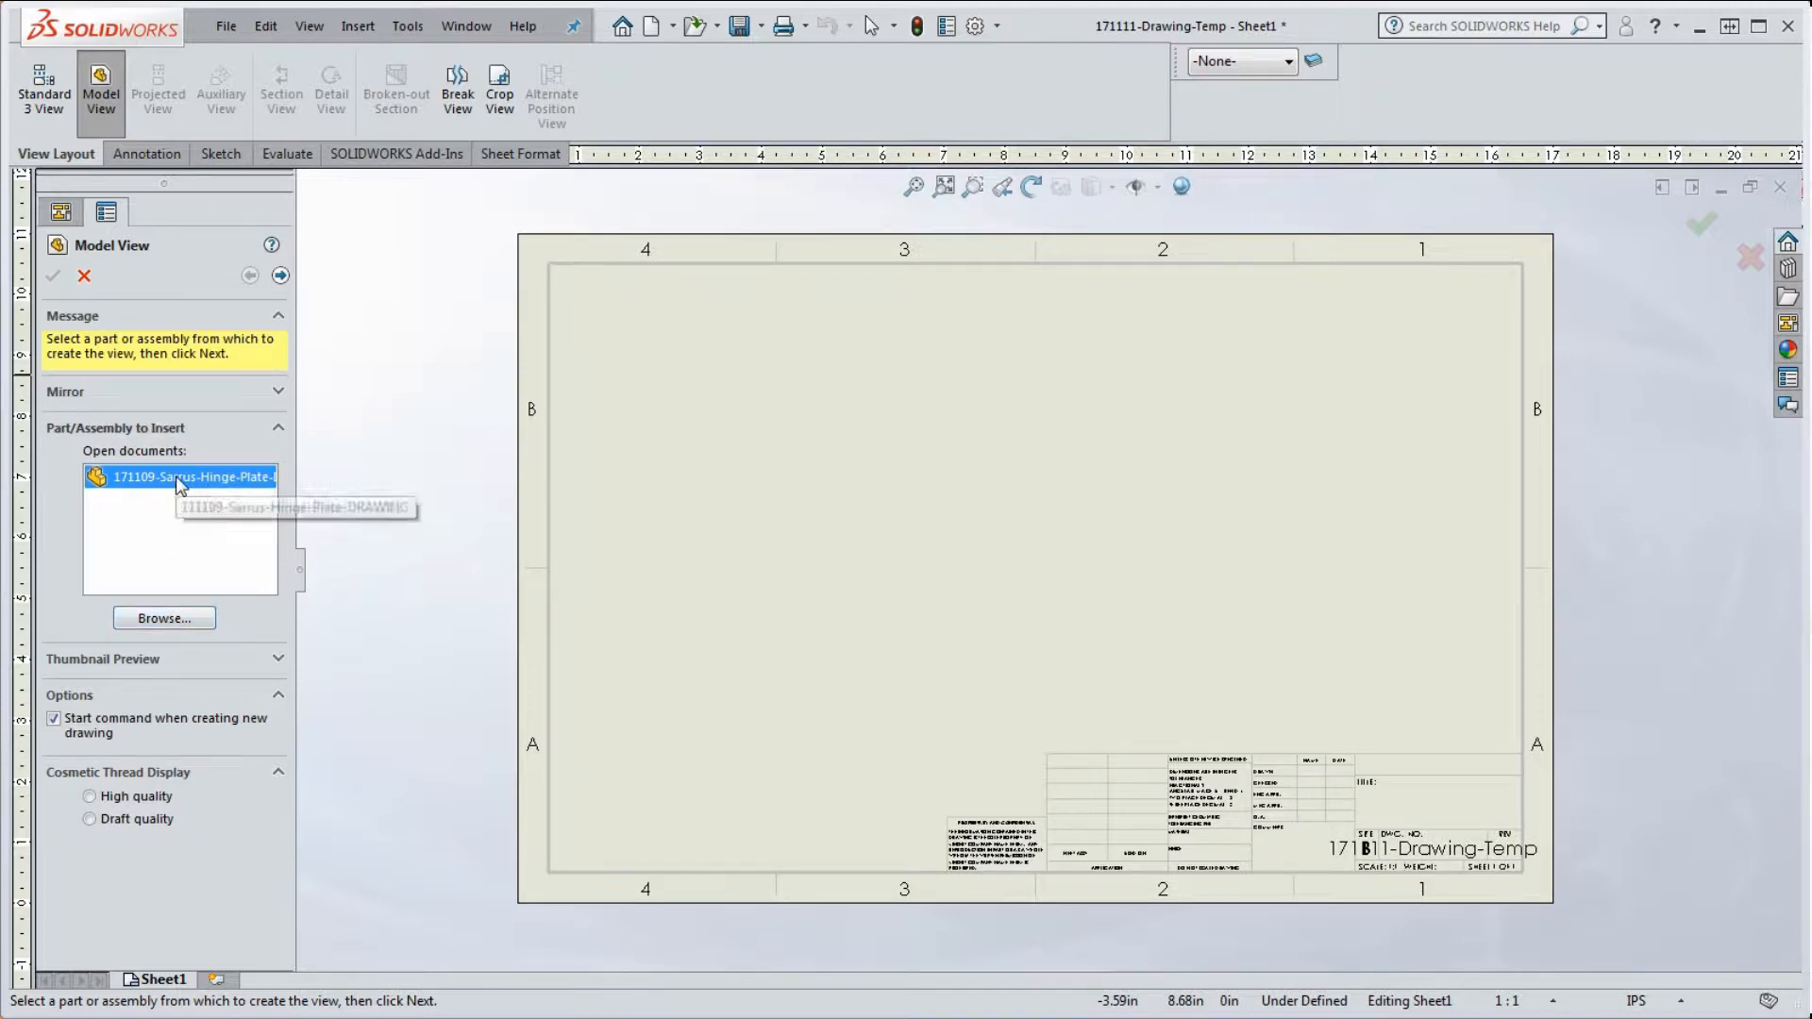
pyautogui.click(277, 393)
pyautogui.click(277, 393)
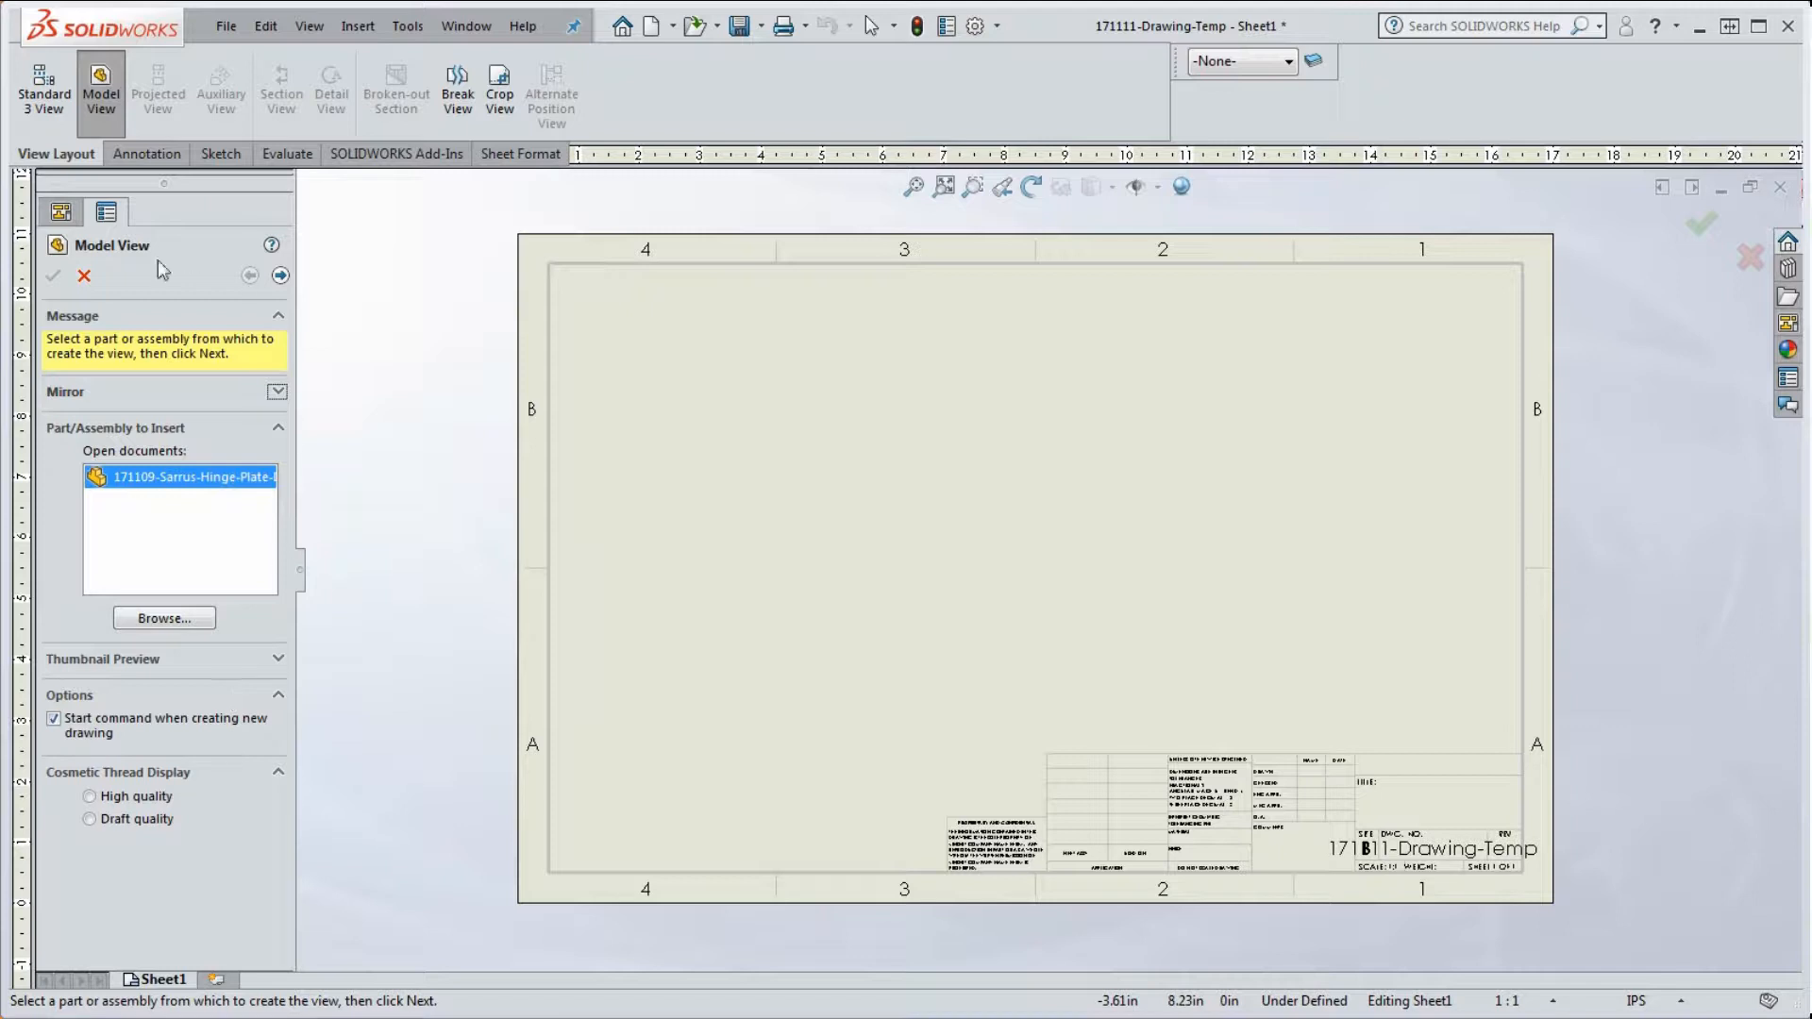
pyautogui.click(282, 275)
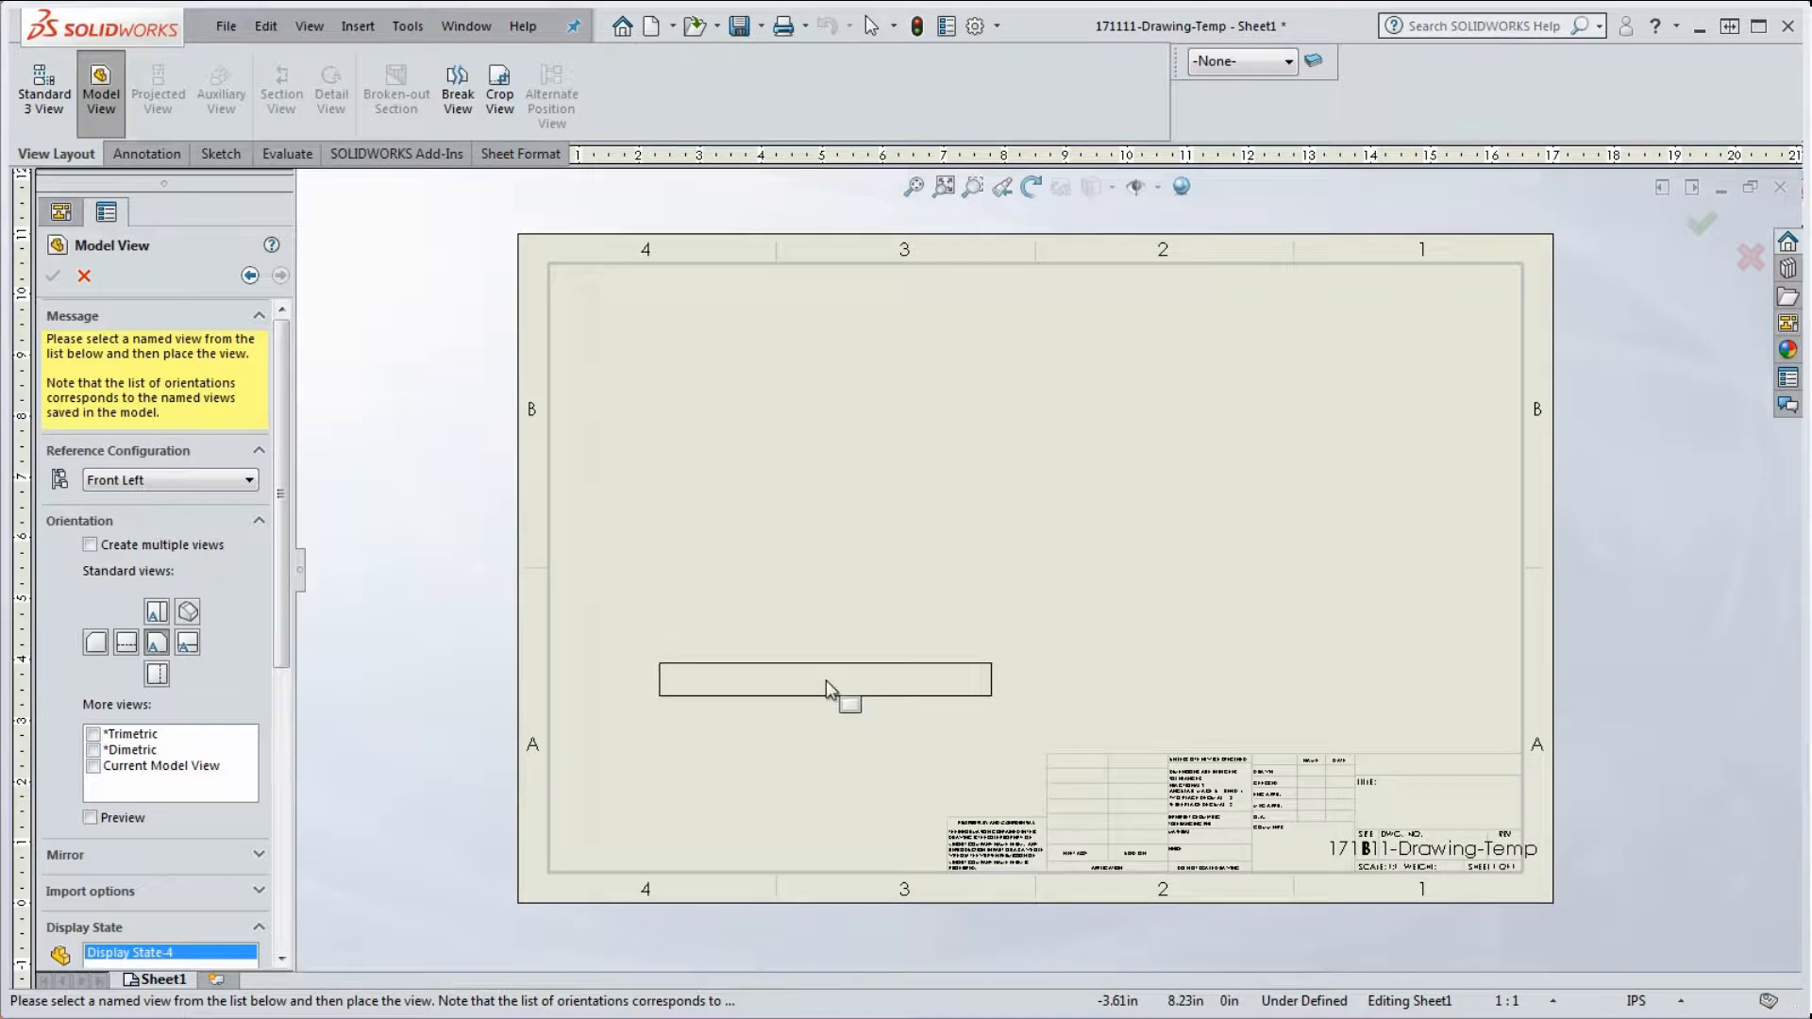
pyautogui.click(163, 477)
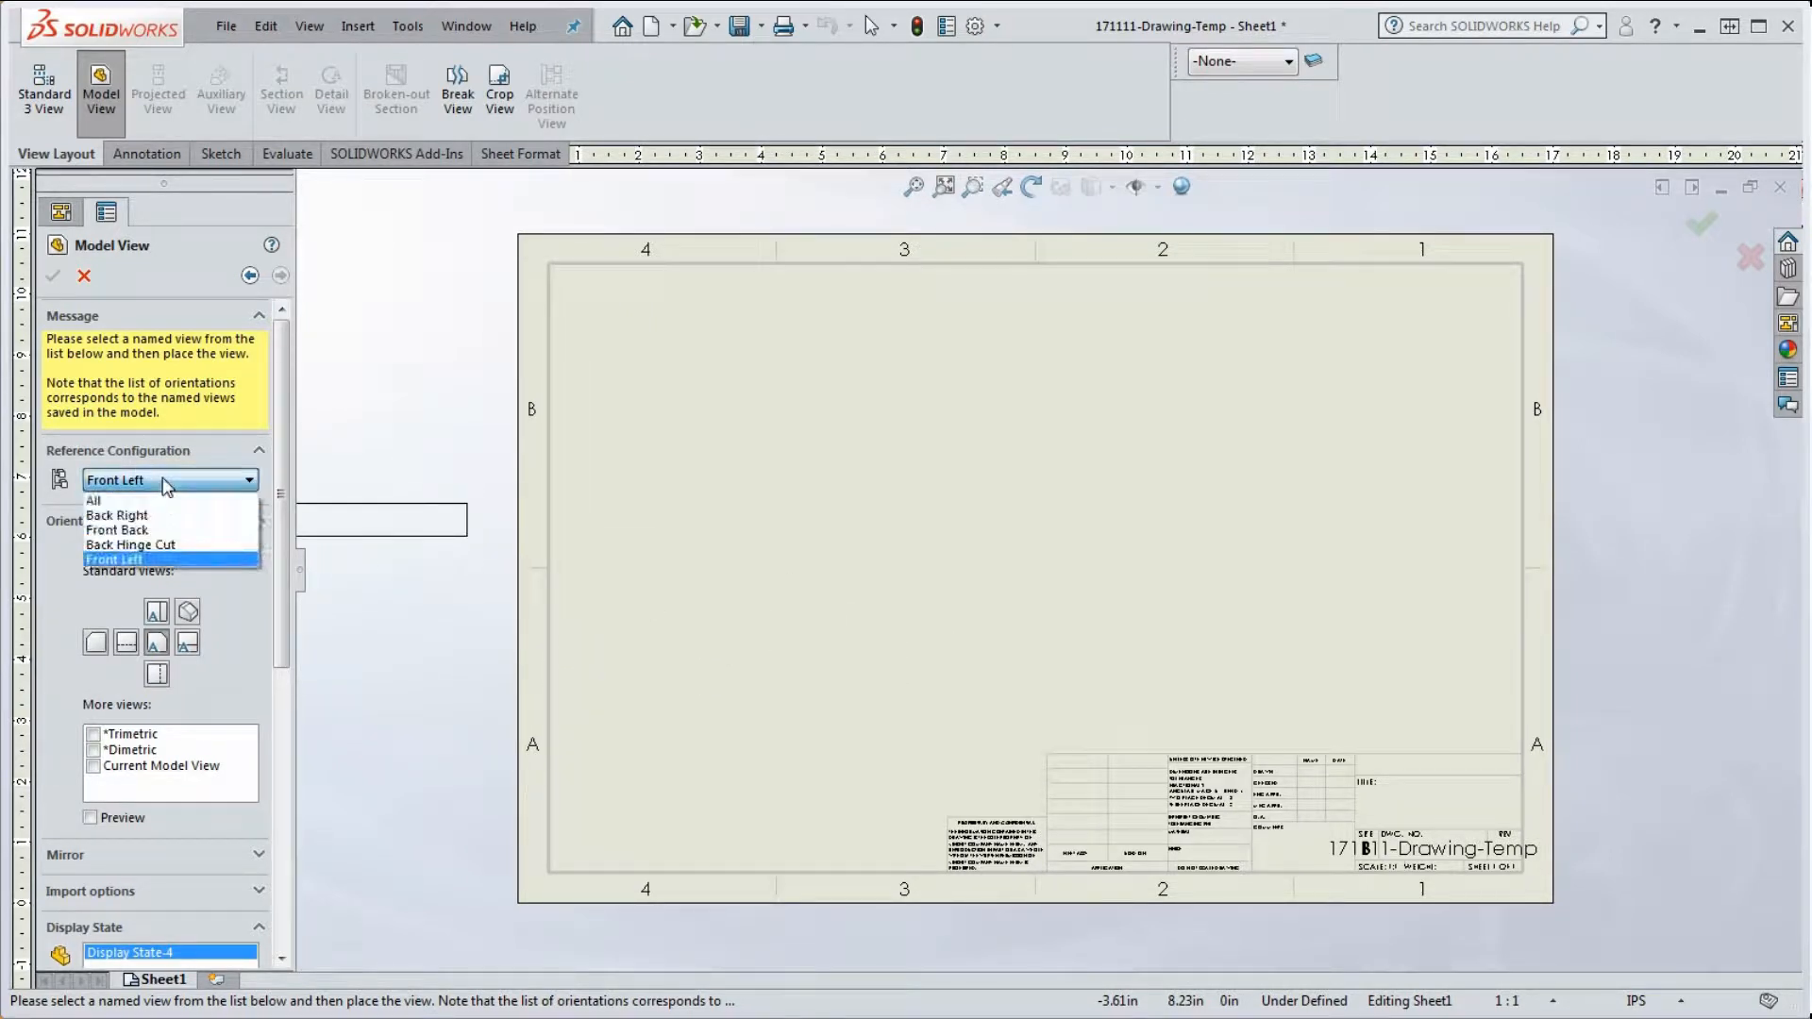
pyautogui.click(146, 561)
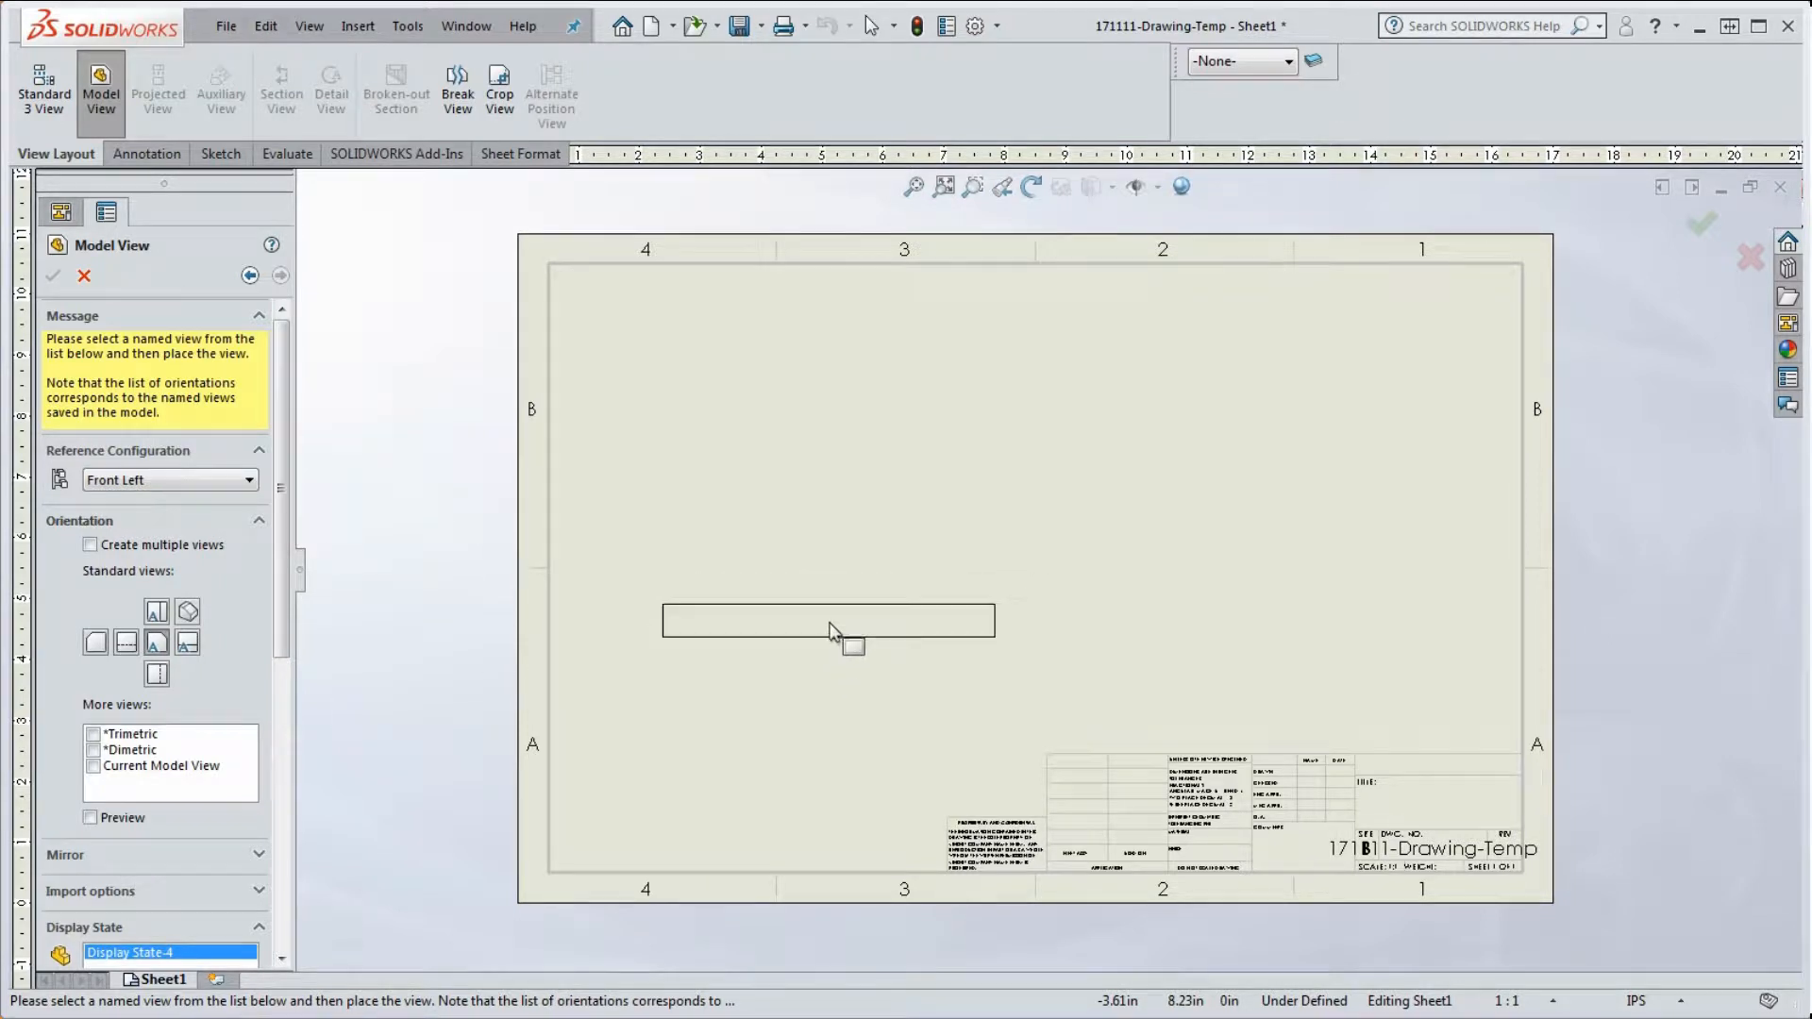
pyautogui.click(837, 644)
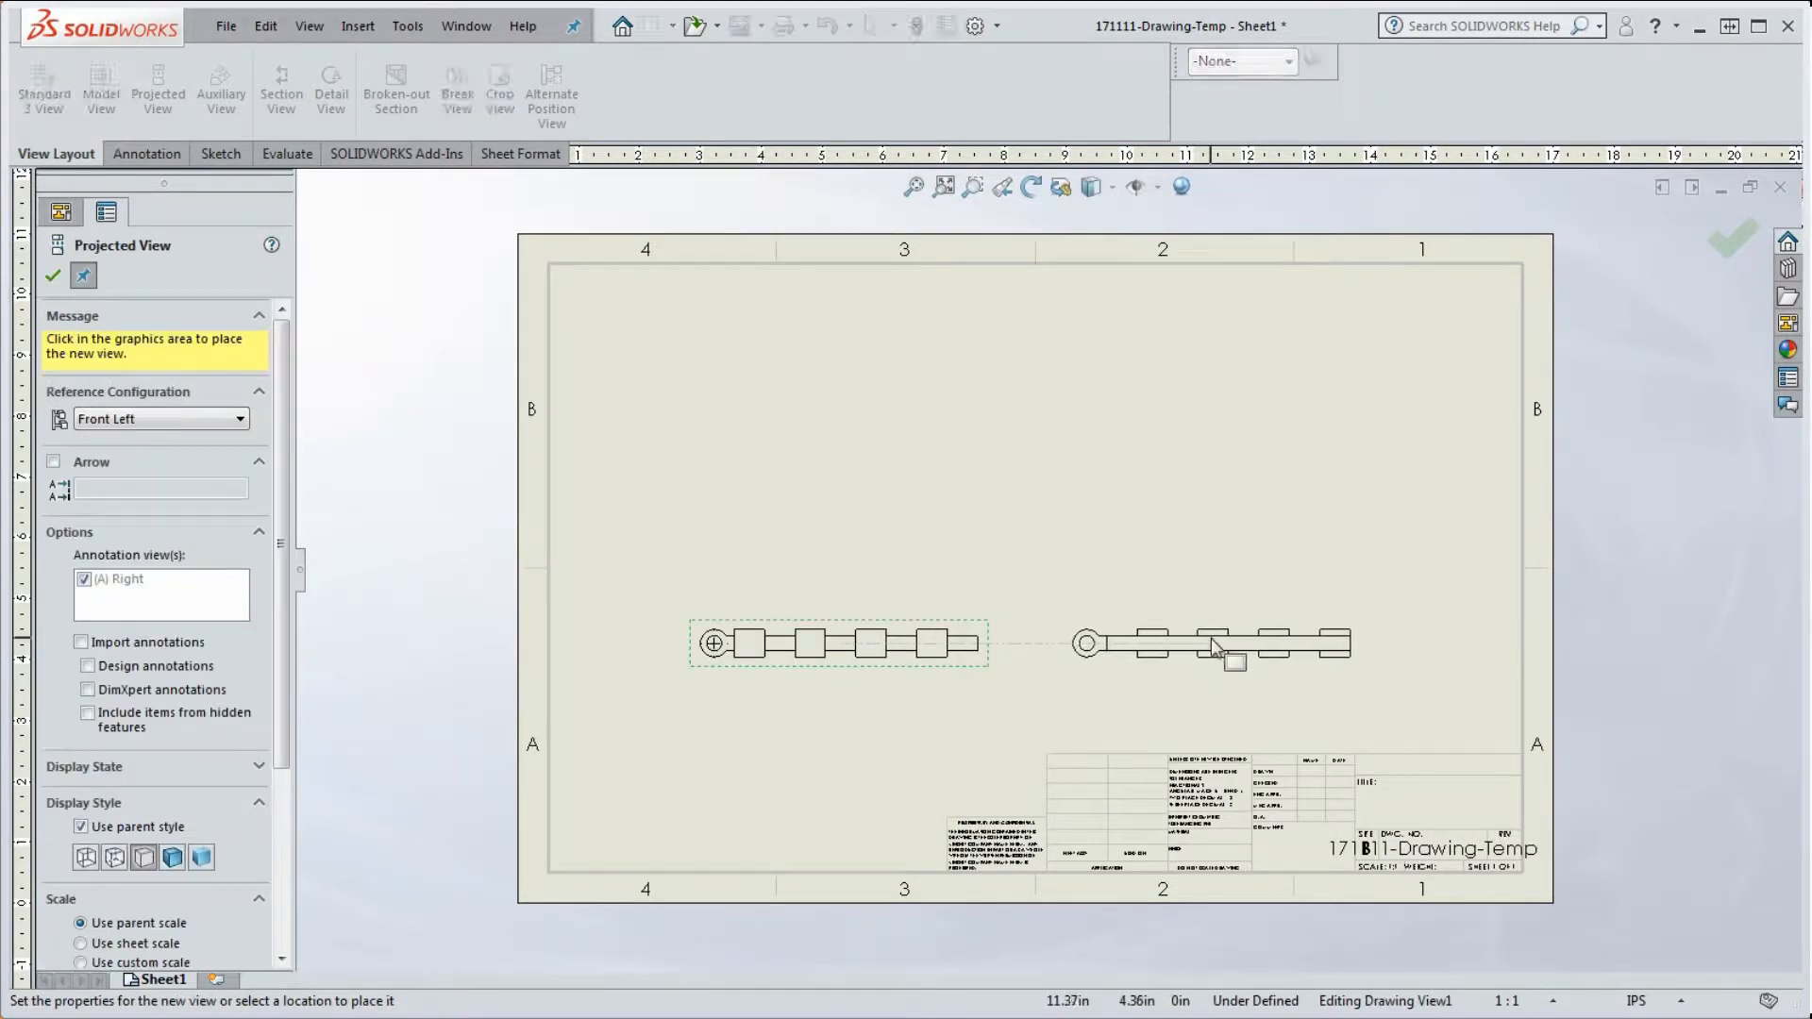
# Step: Project a right side view, a top view and an isometric view from the front view
pyautogui.click(1216, 649)
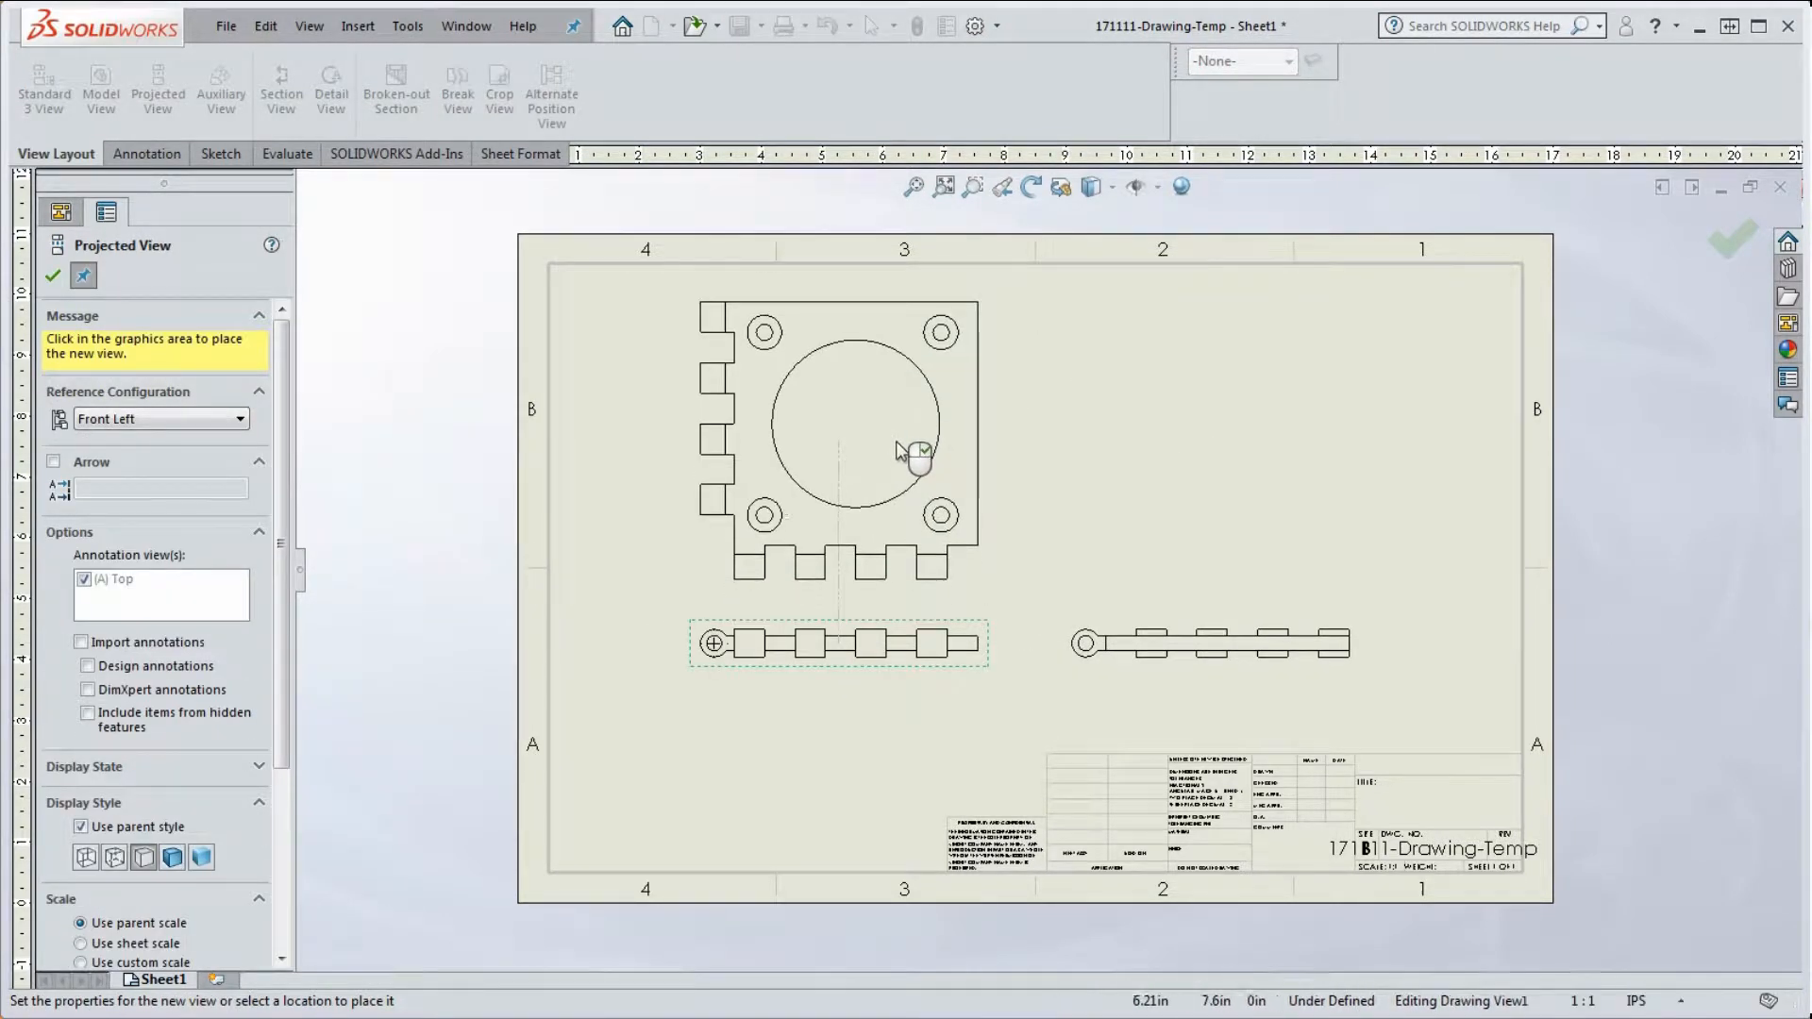
pyautogui.click(927, 439)
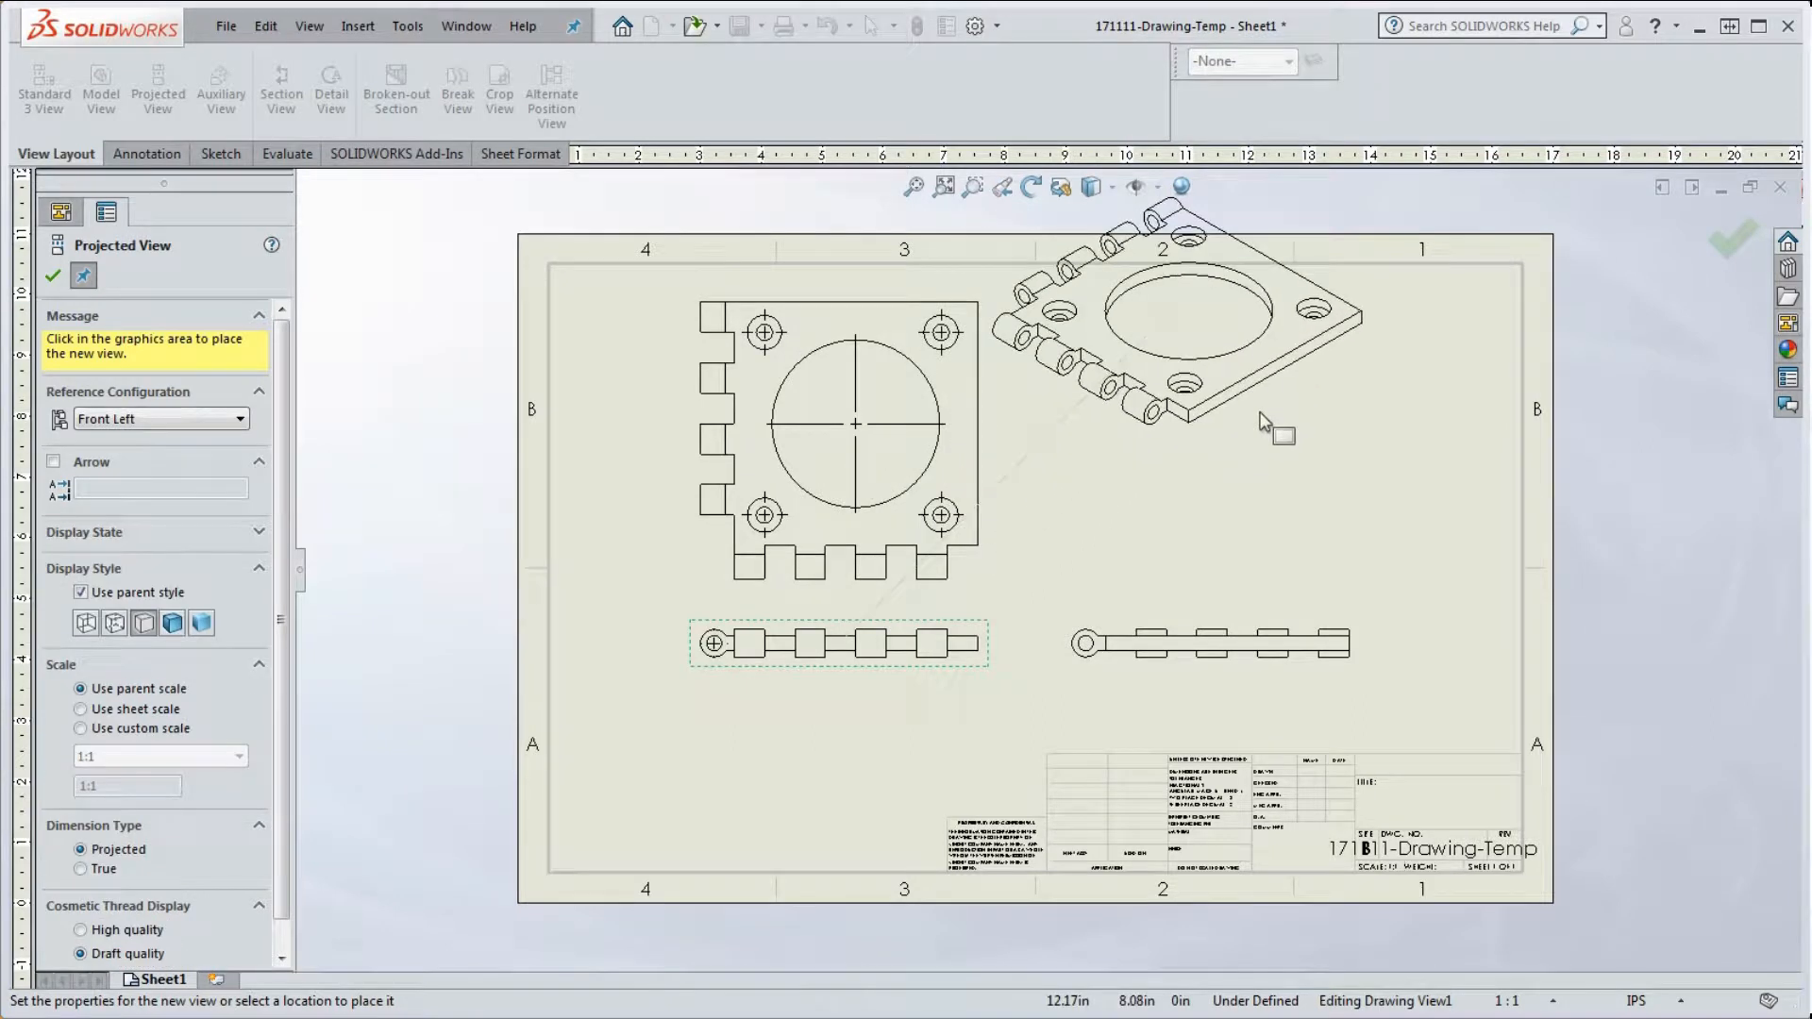
pyautogui.click(1328, 410)
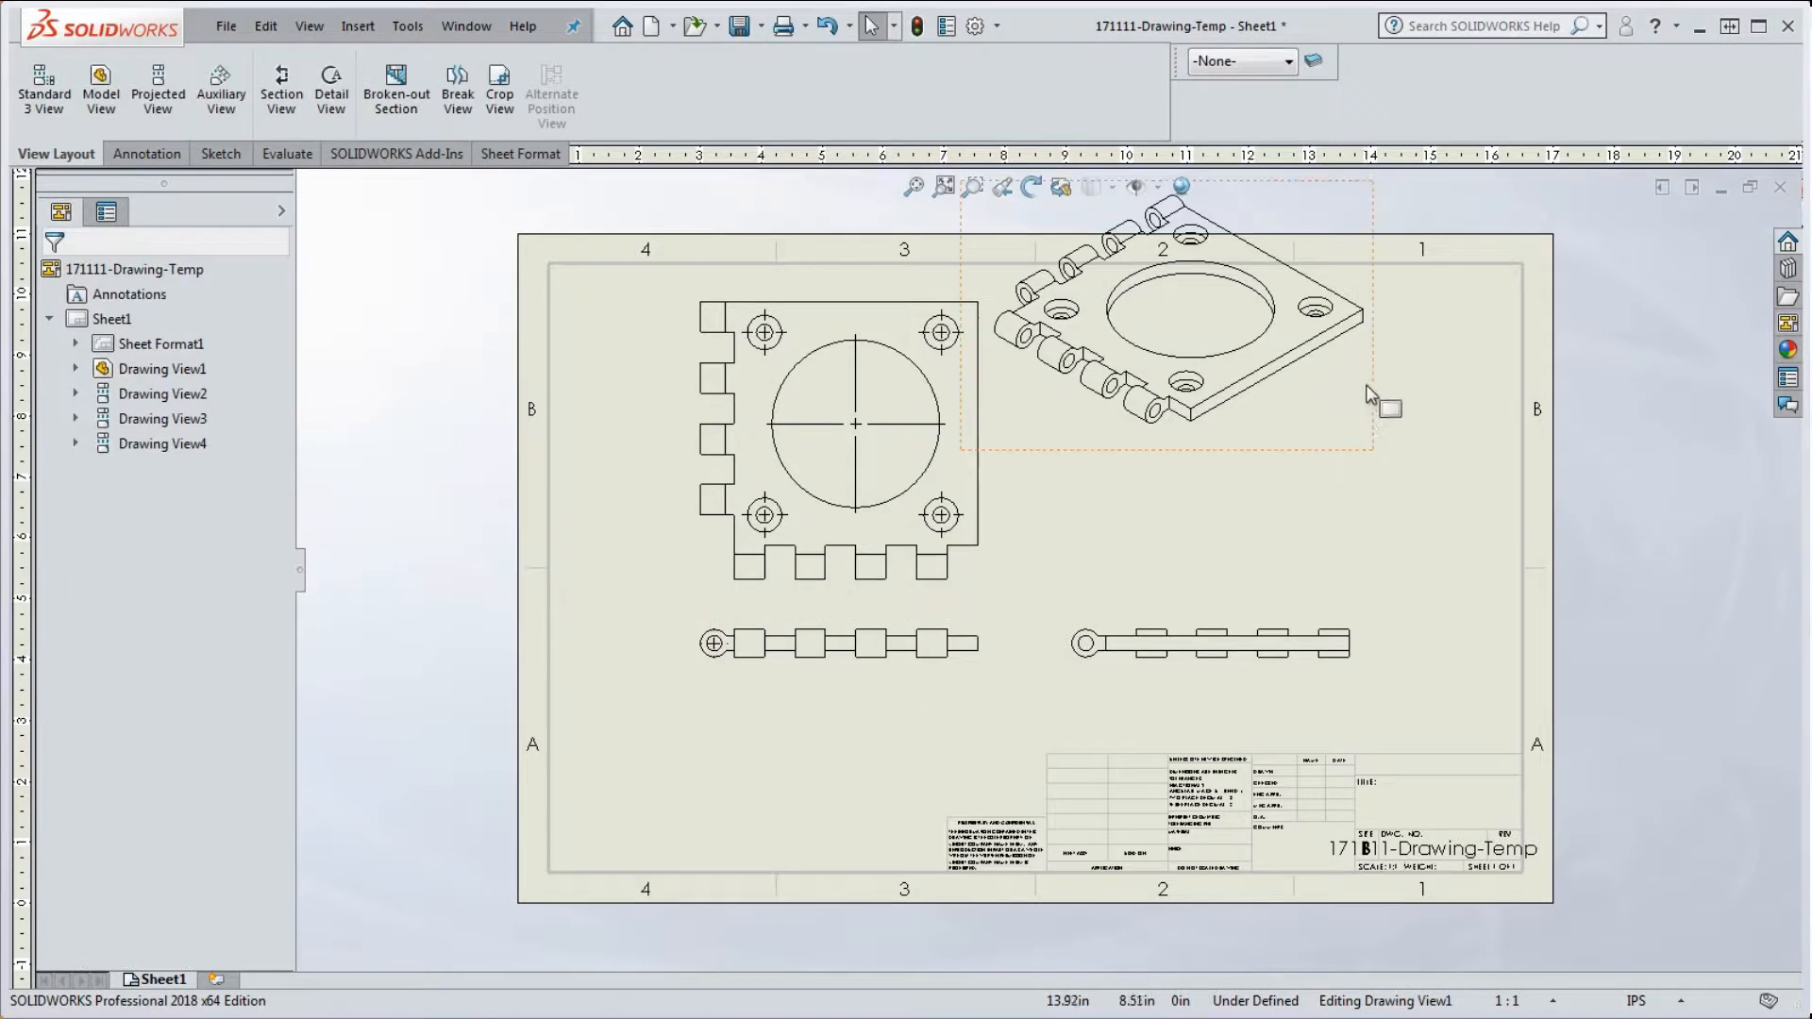
# Step: Spread out the views by moving the isometric view down inside the border, the side view right and the front view left
pyautogui.moveTo(1374, 450)
pyautogui.mouseDown()
pyautogui.moveTo(1403, 485)
pyautogui.moveTo(1423, 578)
pyautogui.moveTo(1443, 579)
pyautogui.mouseUp()
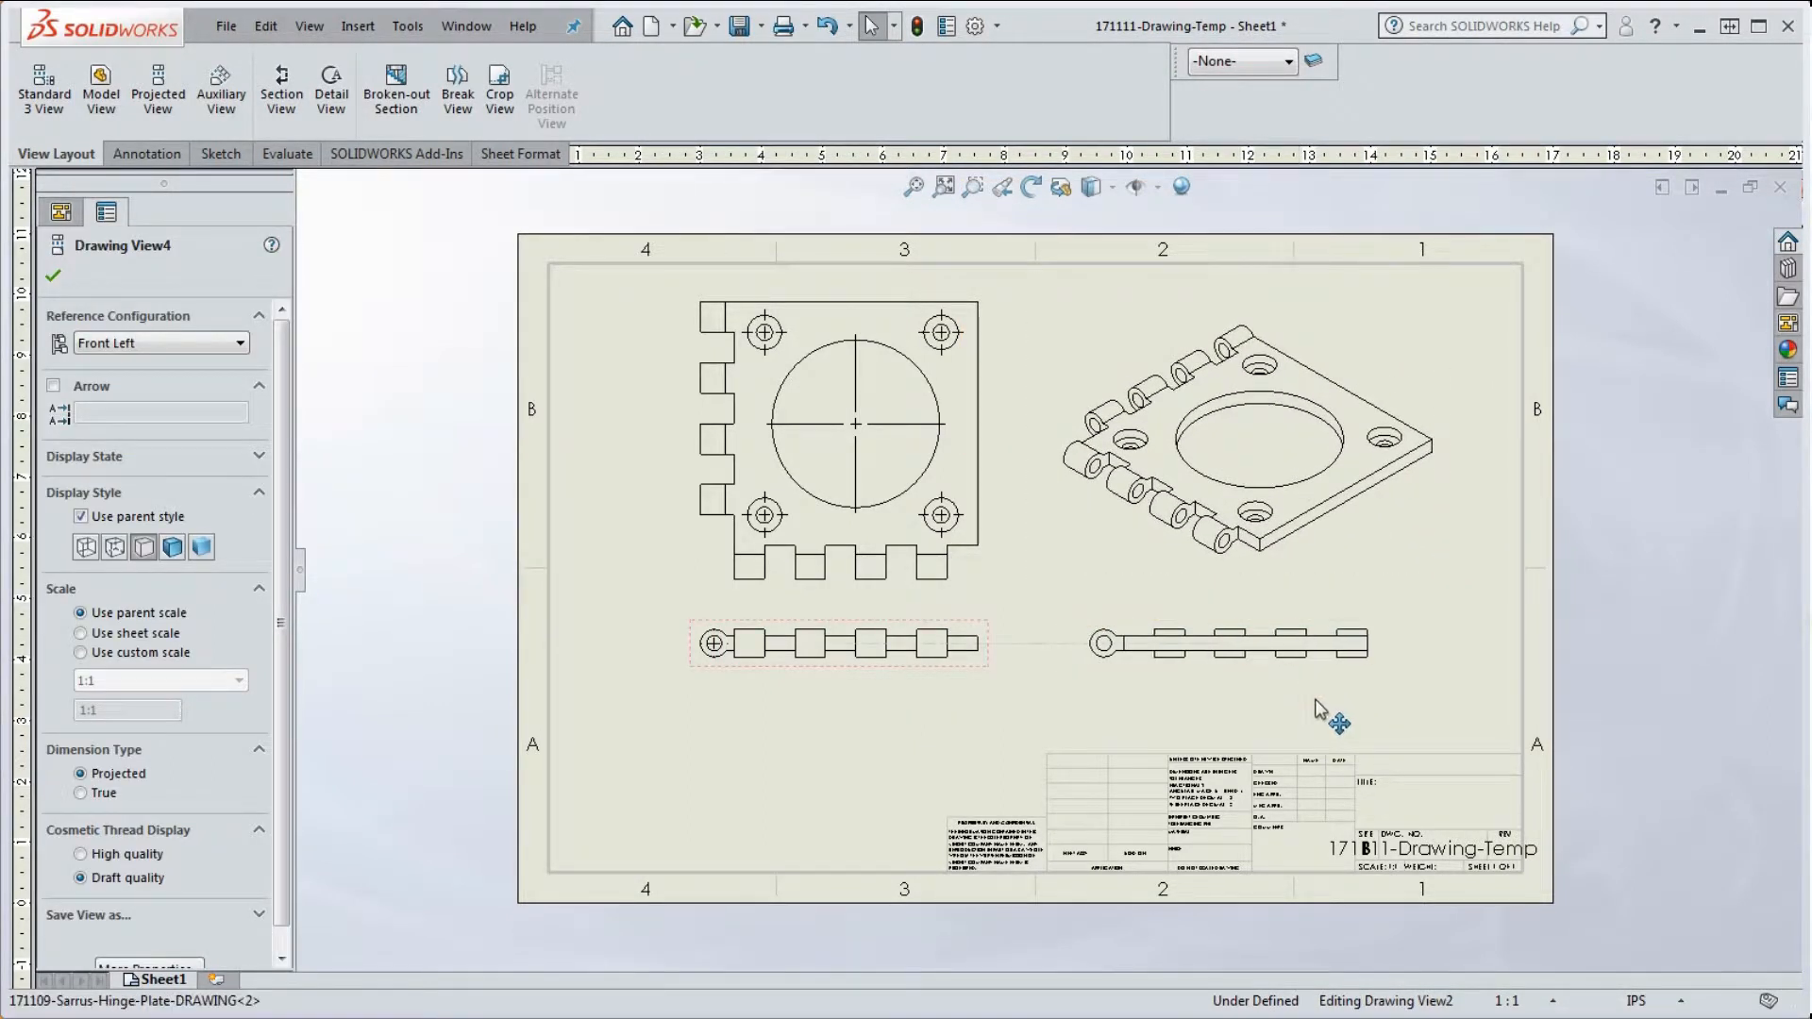
pyautogui.moveTo(1318, 720); pyautogui.dragTo(1360, 728)
pyautogui.moveTo(923, 670); pyautogui.dragTo(877, 706)
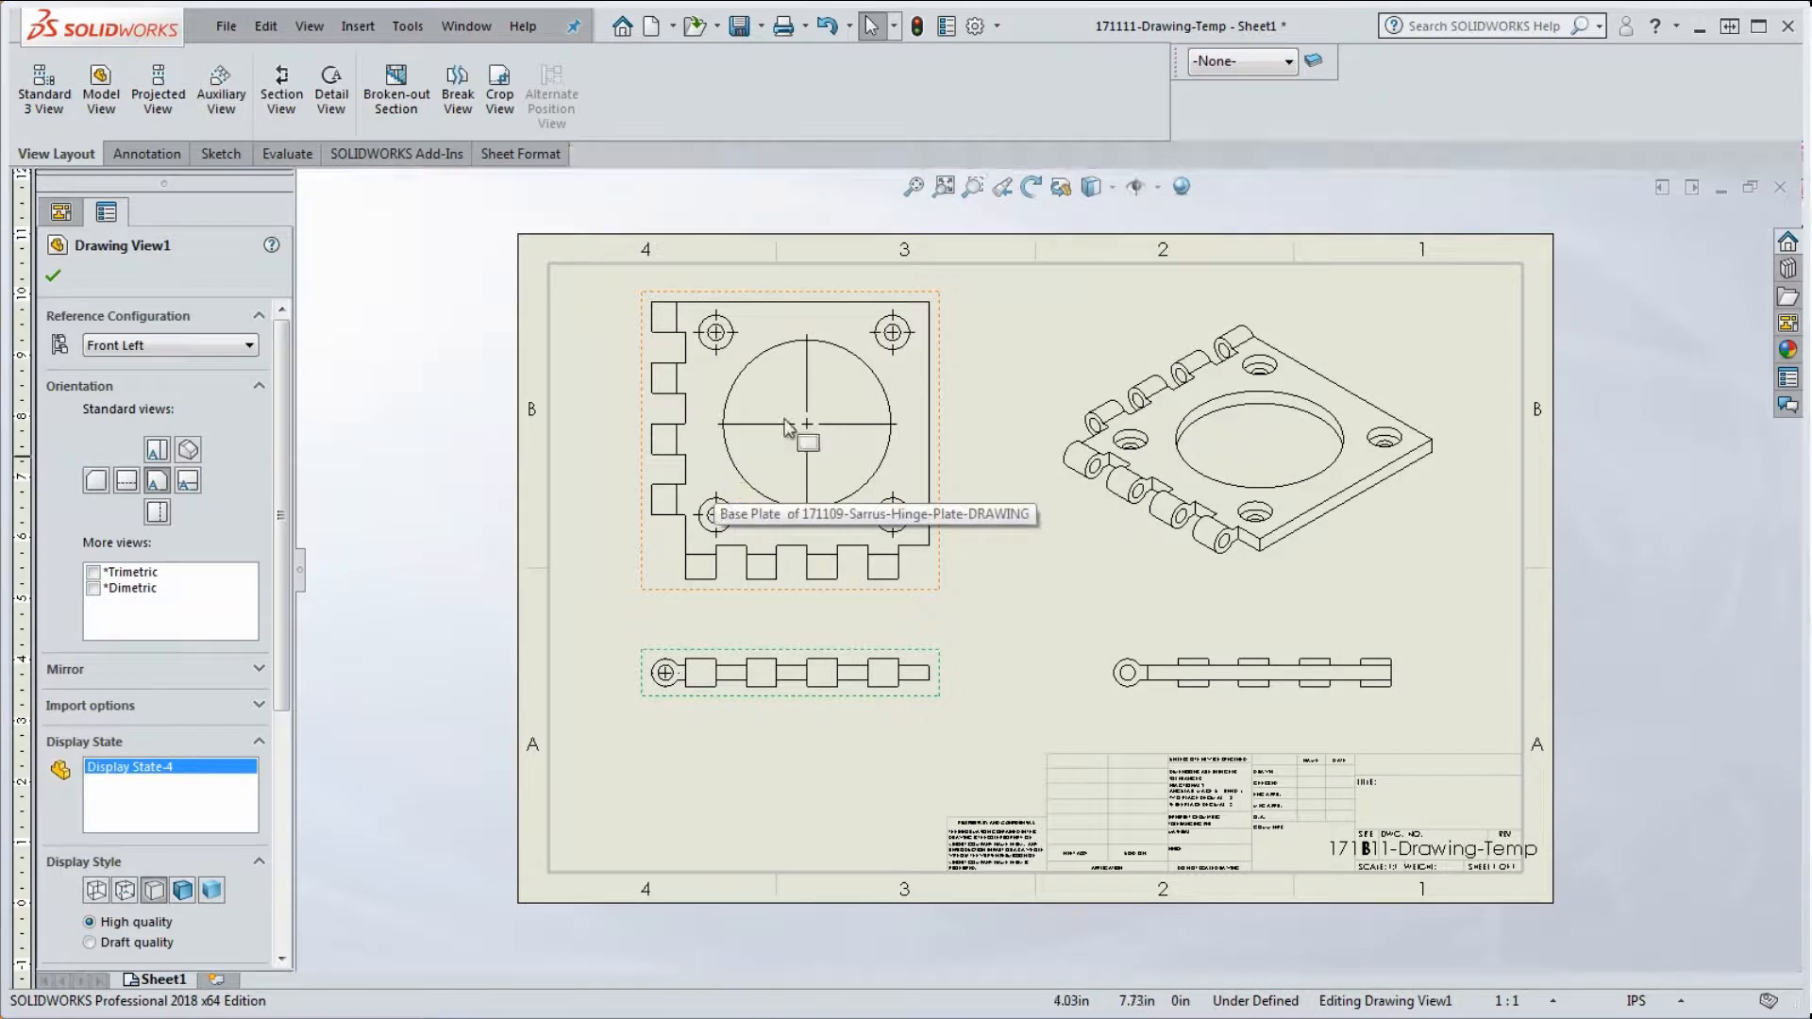
# Step: Fine-tune the spacing by nudging the top and front views downward and left, and the isometric view slightly down and left
pyautogui.click(879, 552)
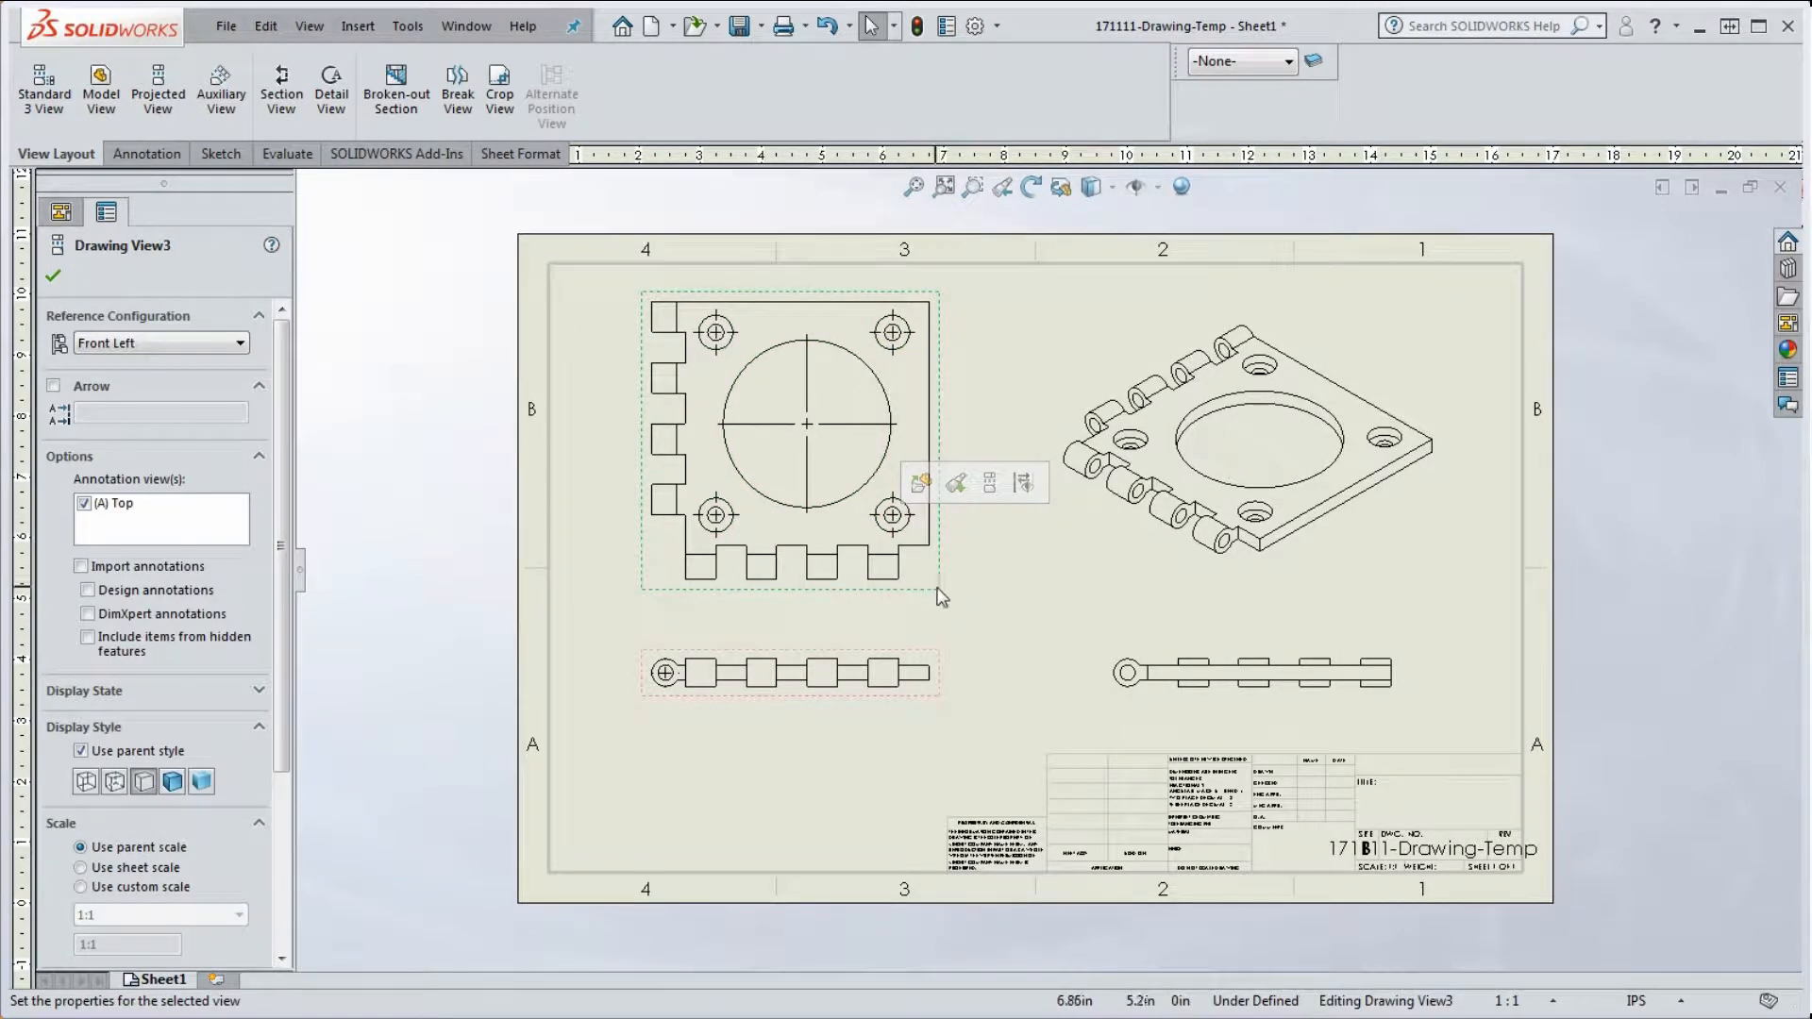
pyautogui.moveTo(940, 581); pyautogui.dragTo(938, 603)
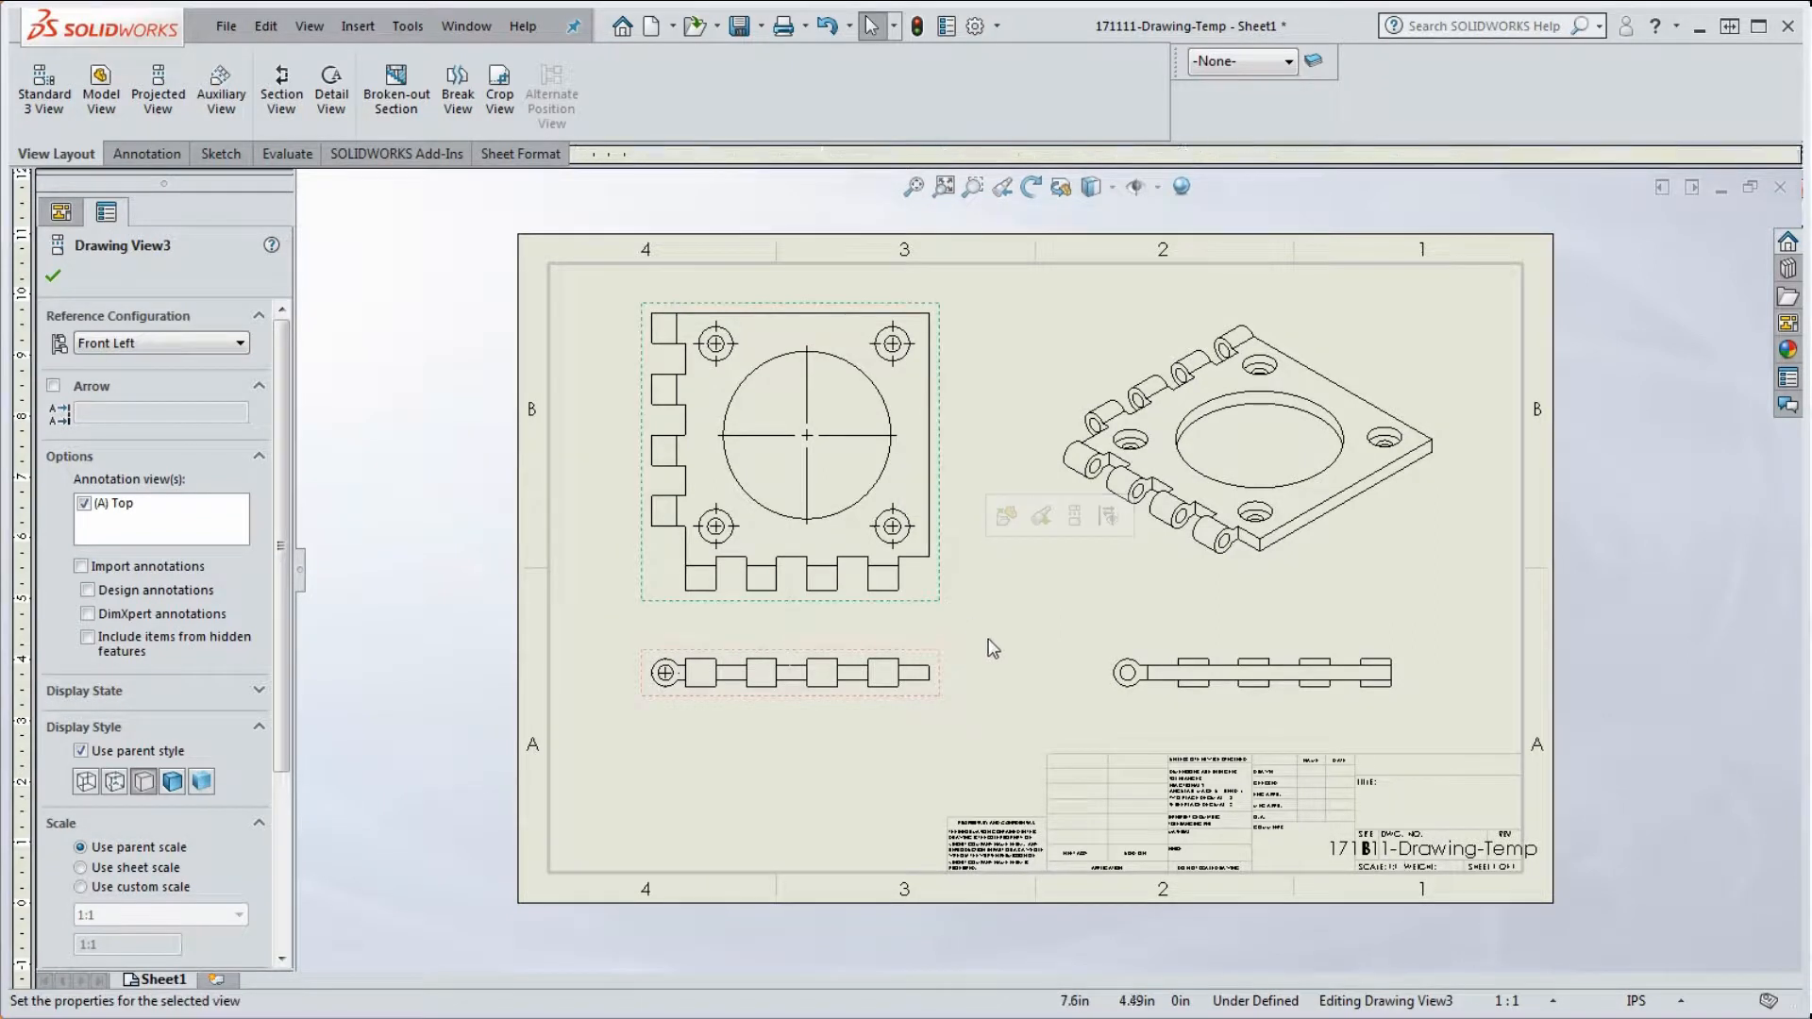
pyautogui.moveTo(909, 701)
pyautogui.mouseDown()
pyautogui.moveTo(928, 738)
pyautogui.moveTo(889, 698)
pyautogui.mouseUp()
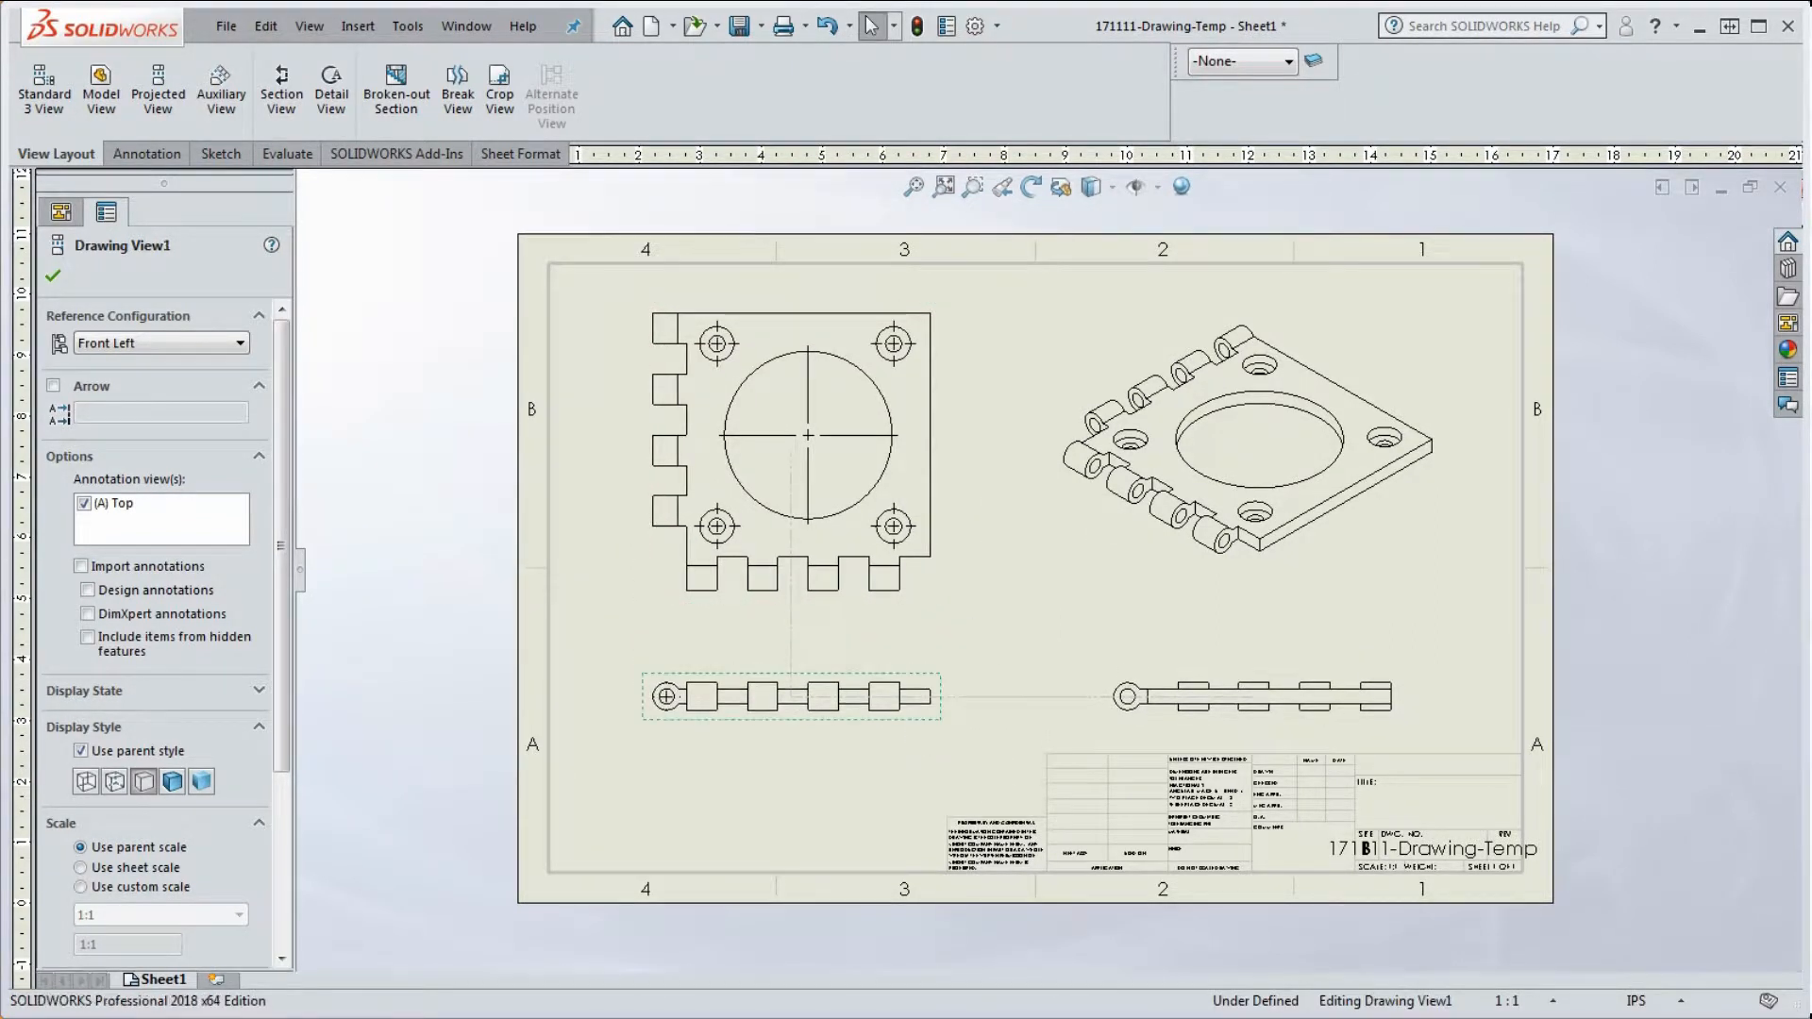
pyautogui.click(879, 694)
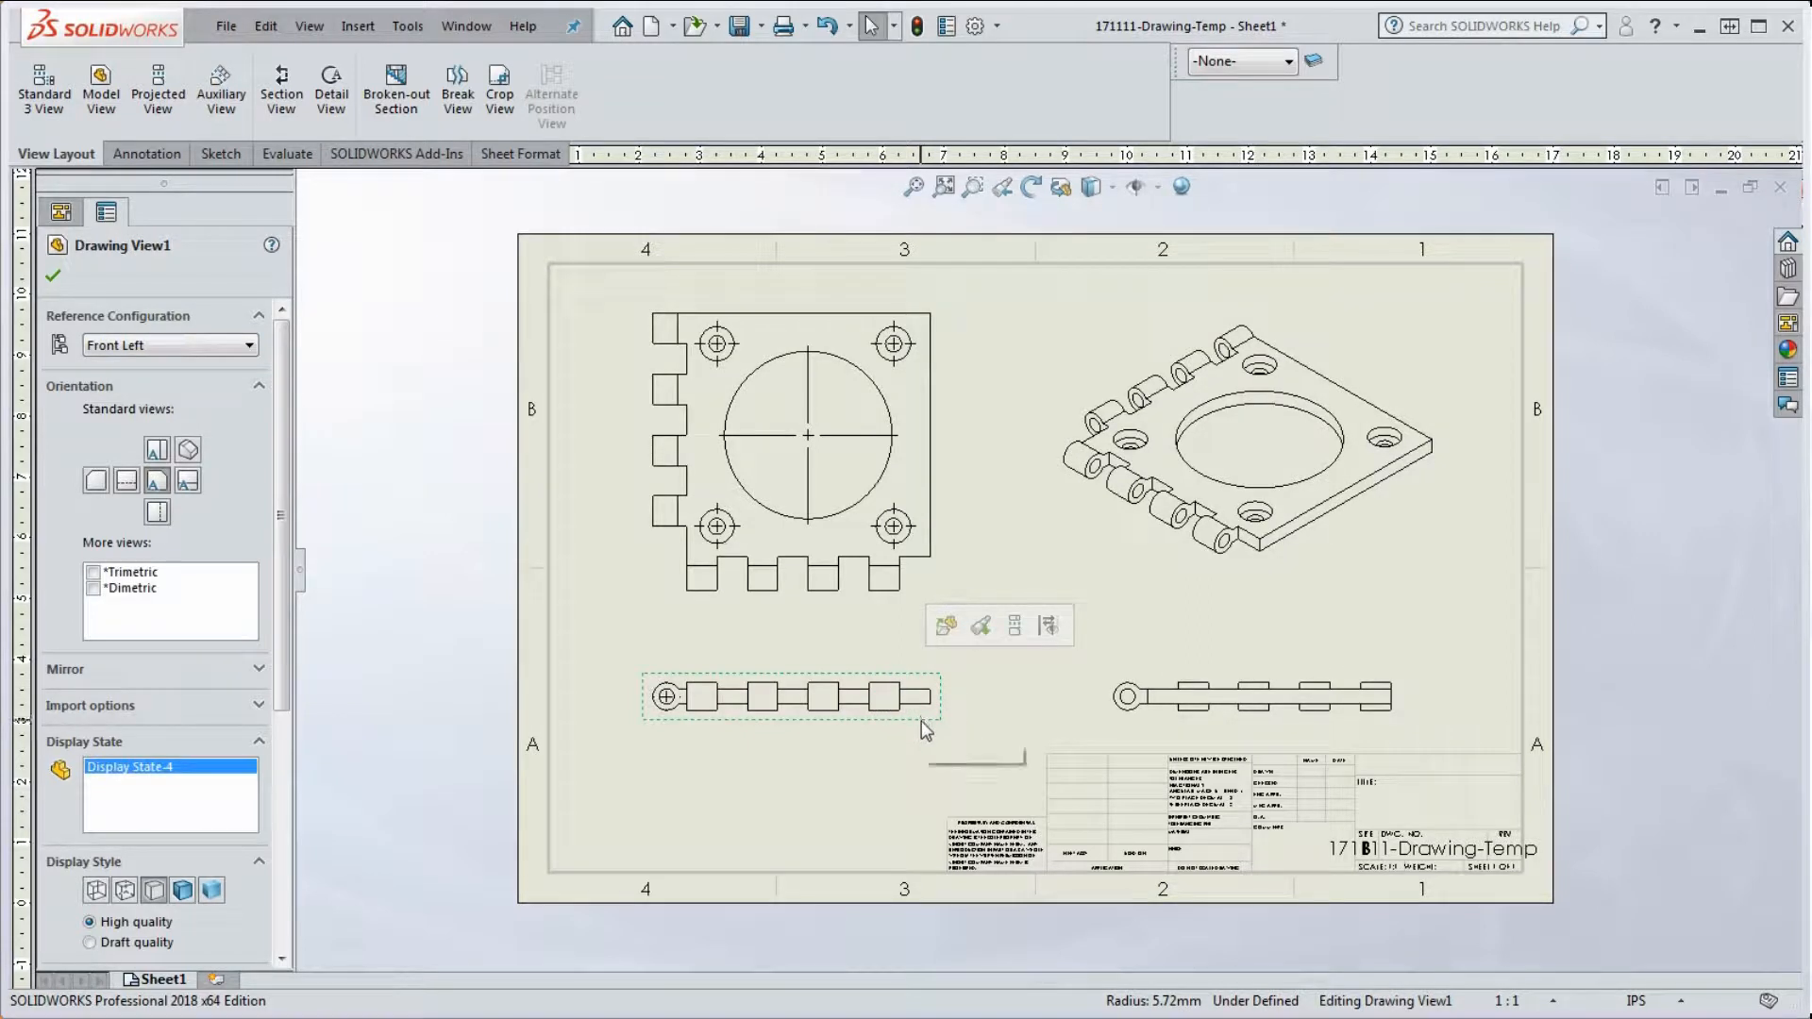
pyautogui.moveTo(921, 721)
pyautogui.mouseDown()
pyautogui.moveTo(912, 739)
pyautogui.moveTo(909, 711)
pyautogui.mouseUp()
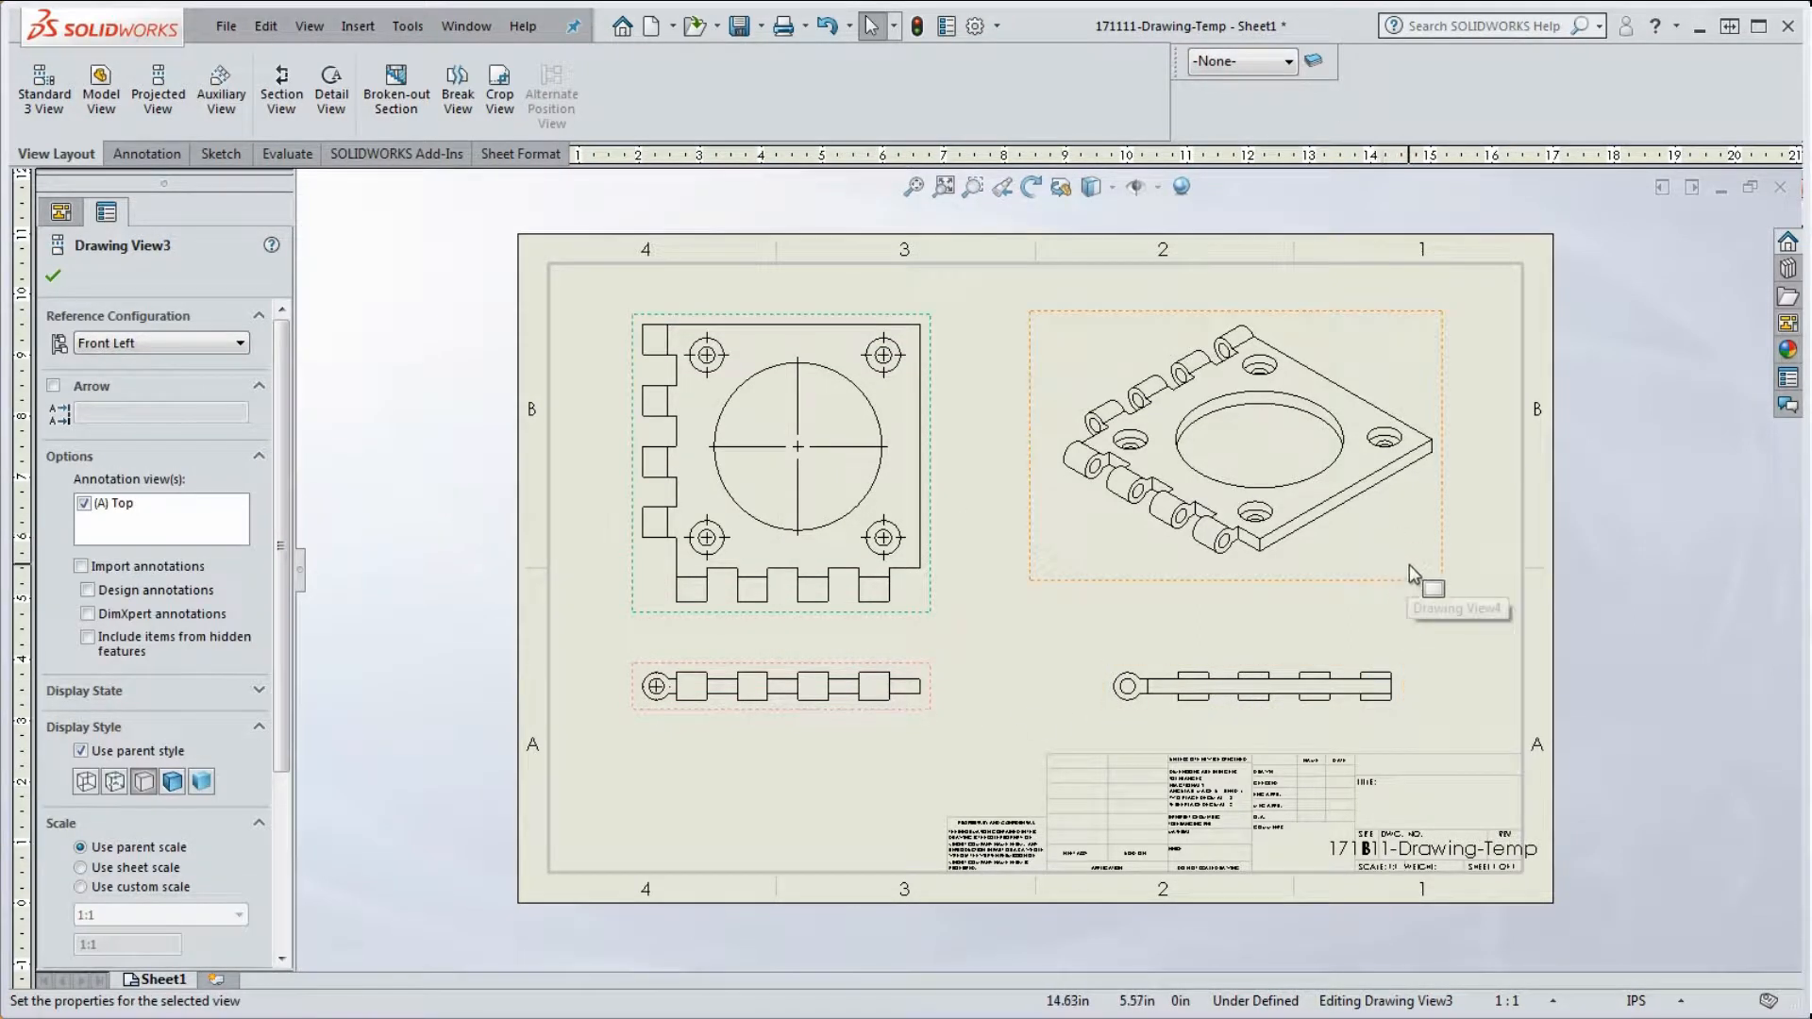
pyautogui.moveTo(1408, 571); pyautogui.dragTo(1402, 595)
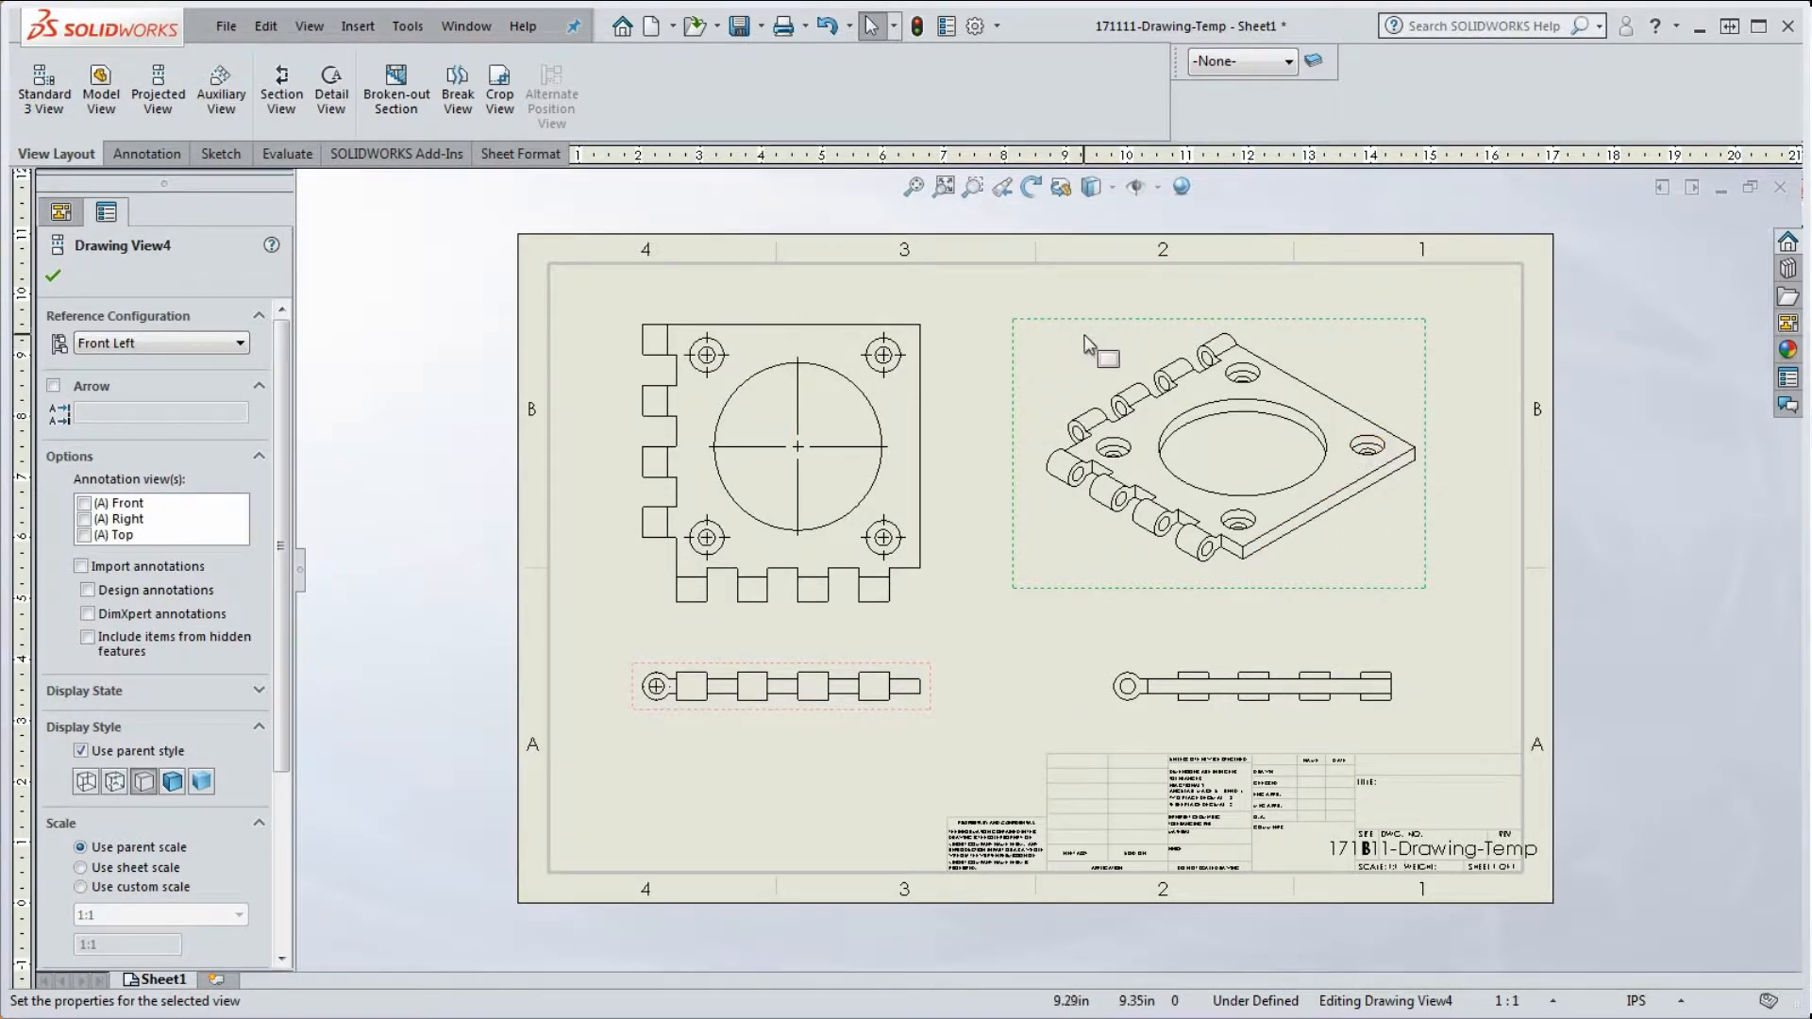
pyautogui.click(1489, 565)
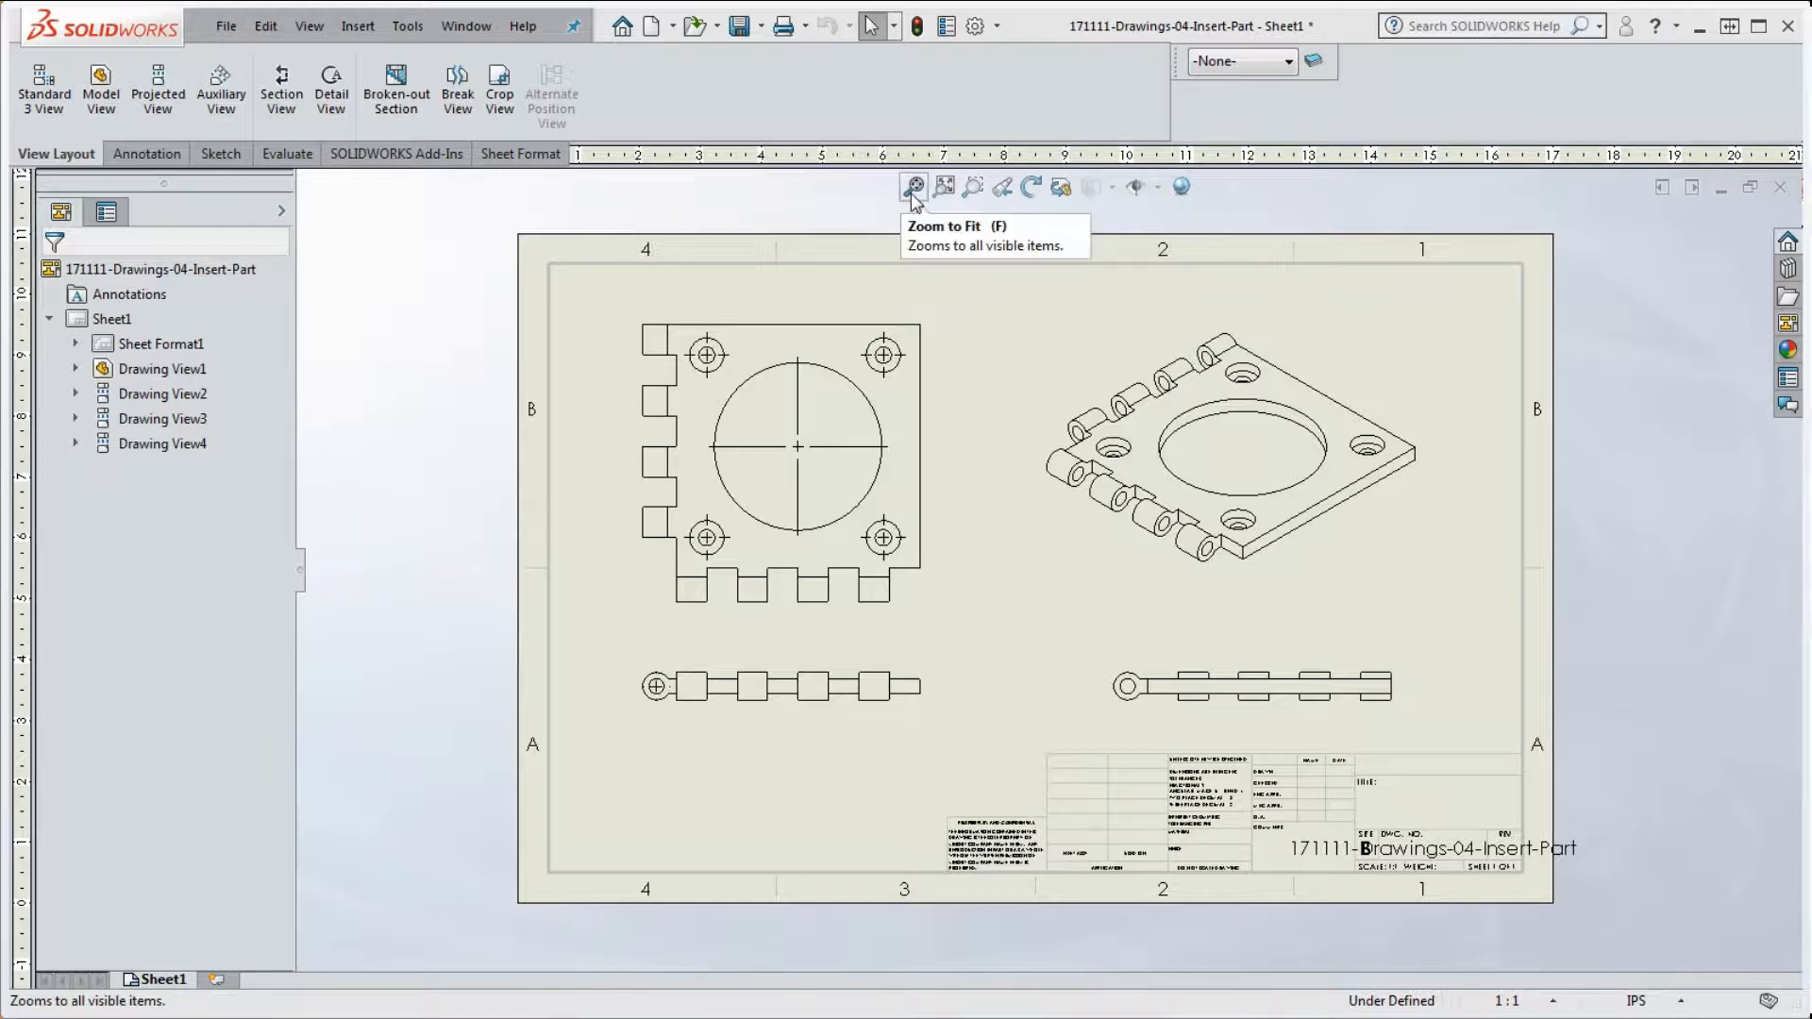
# Step: Look over the display style choices and the reference configurations offered for the isometric view
pyautogui.click(1108, 188)
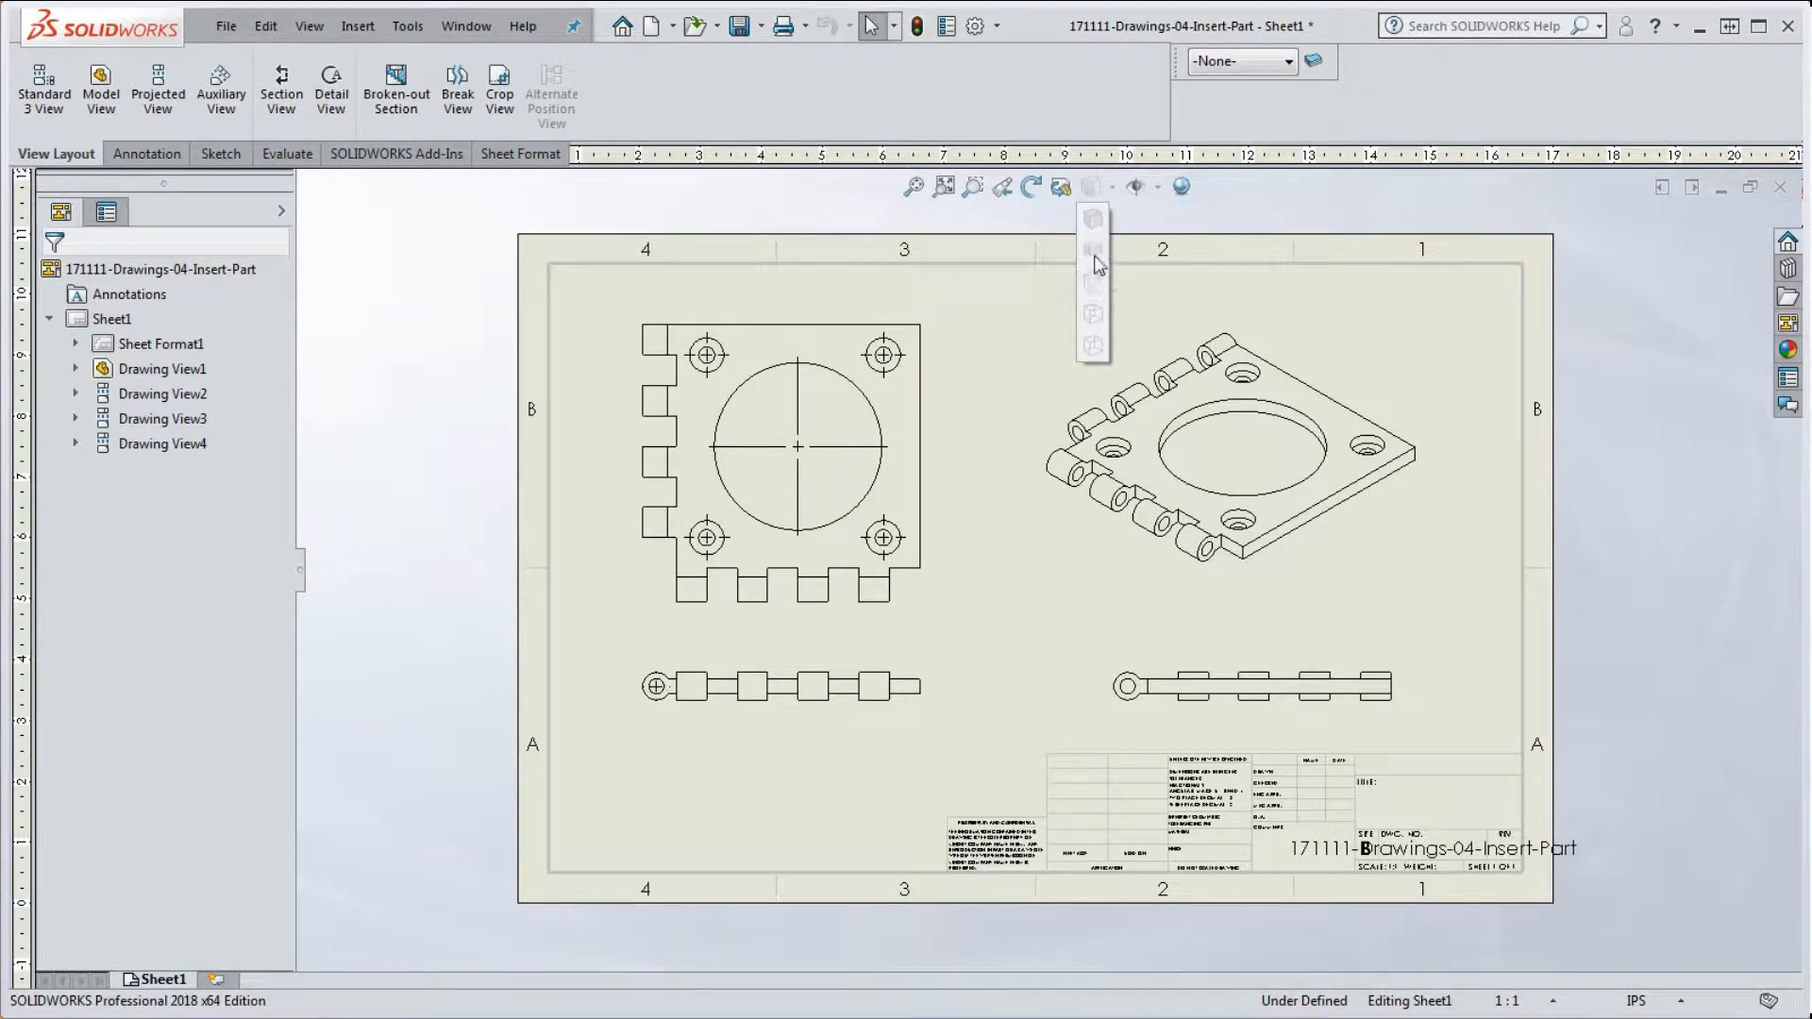
pyautogui.click(1106, 188)
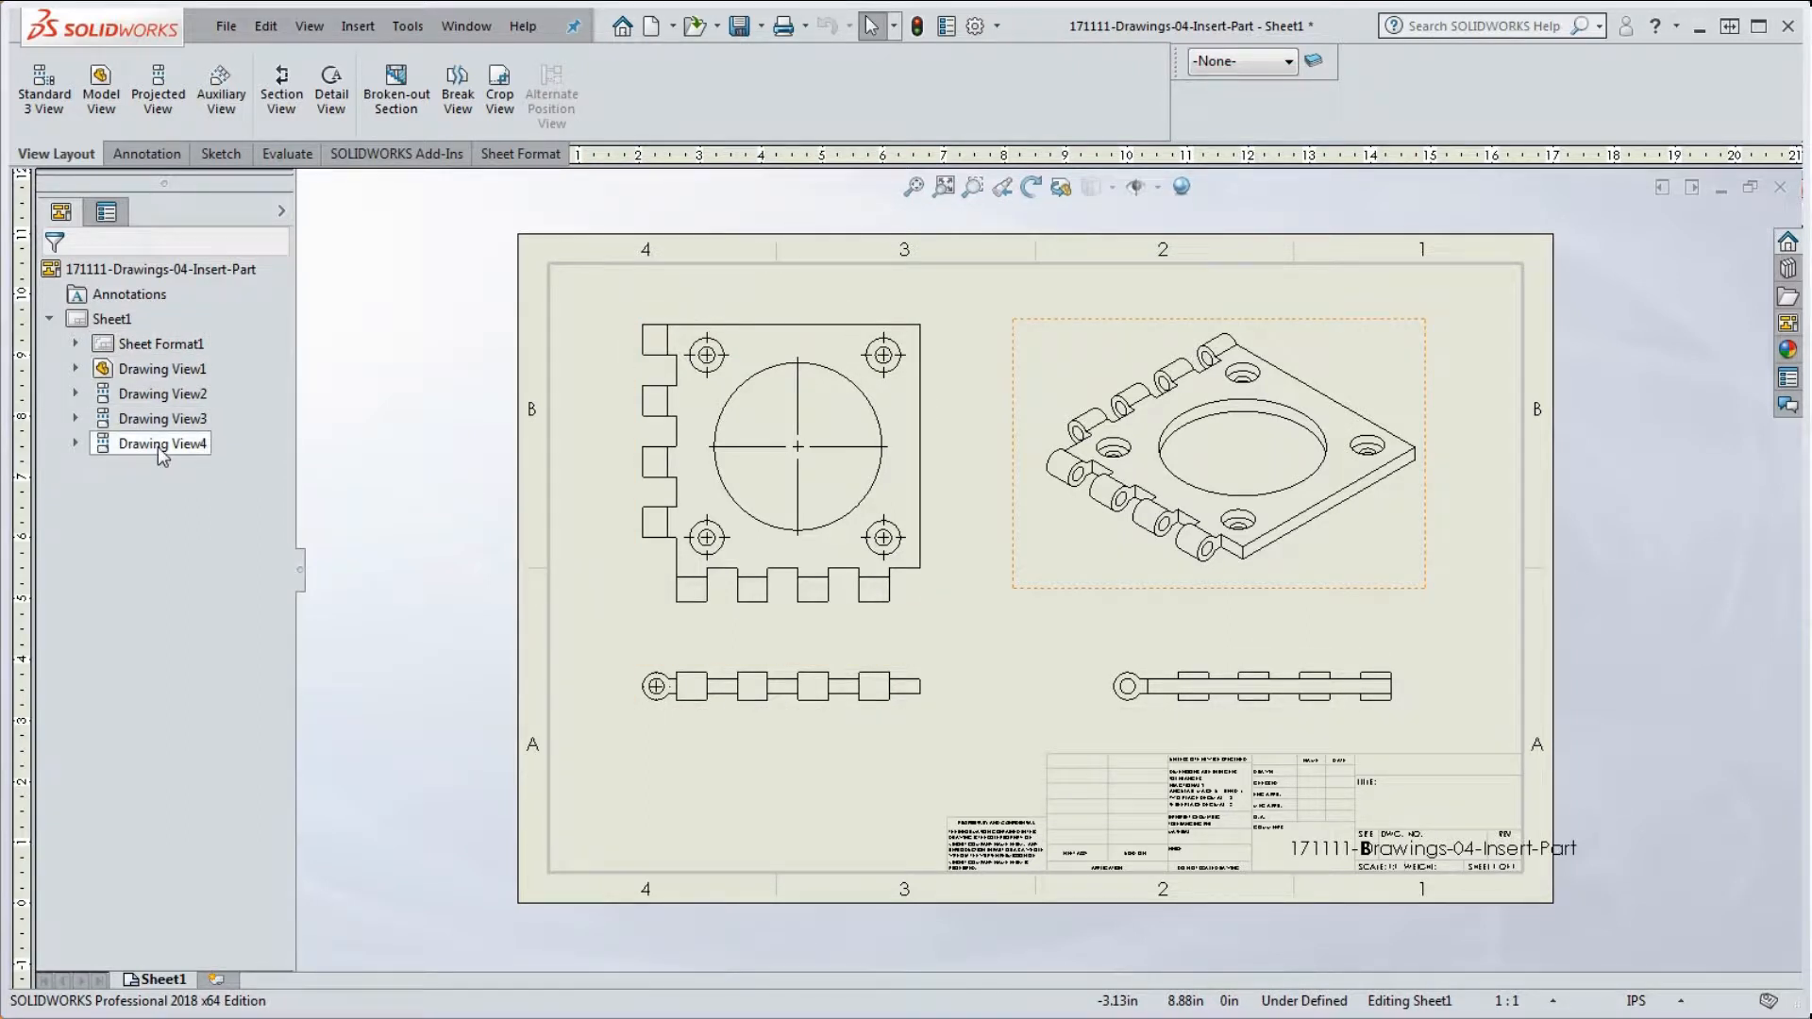
pyautogui.click(1303, 573)
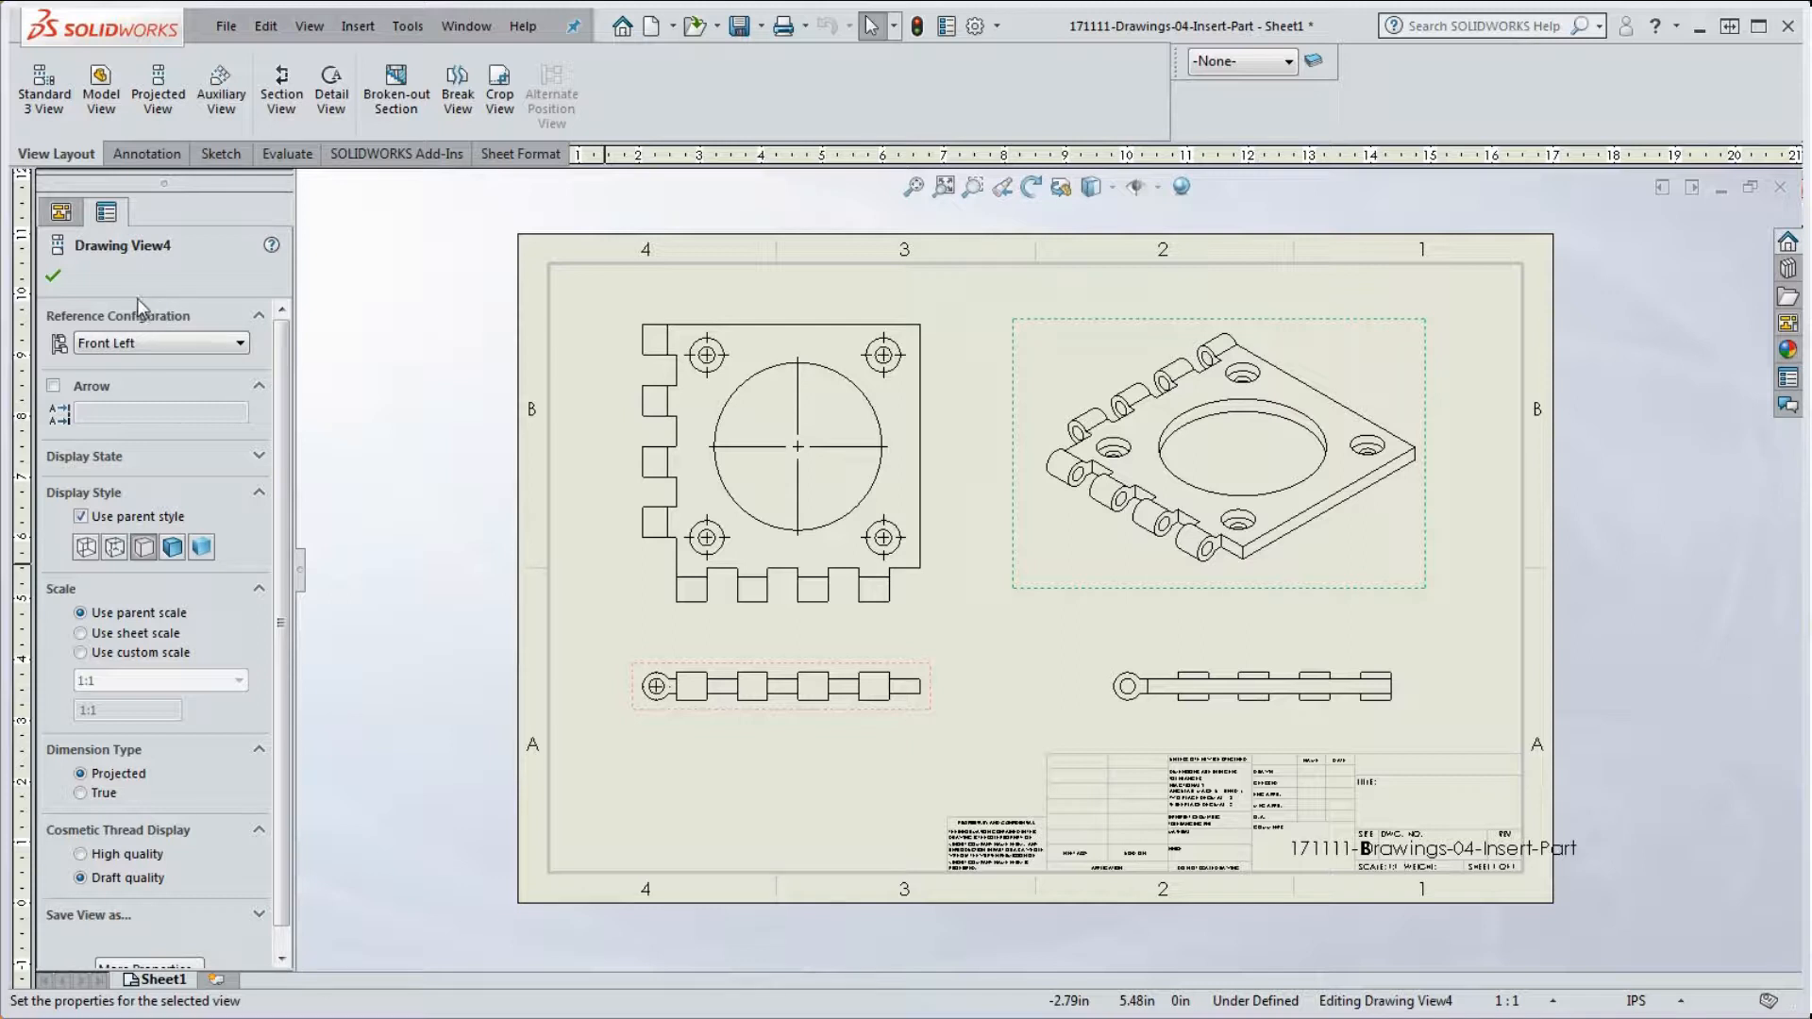
pyautogui.click(155, 343)
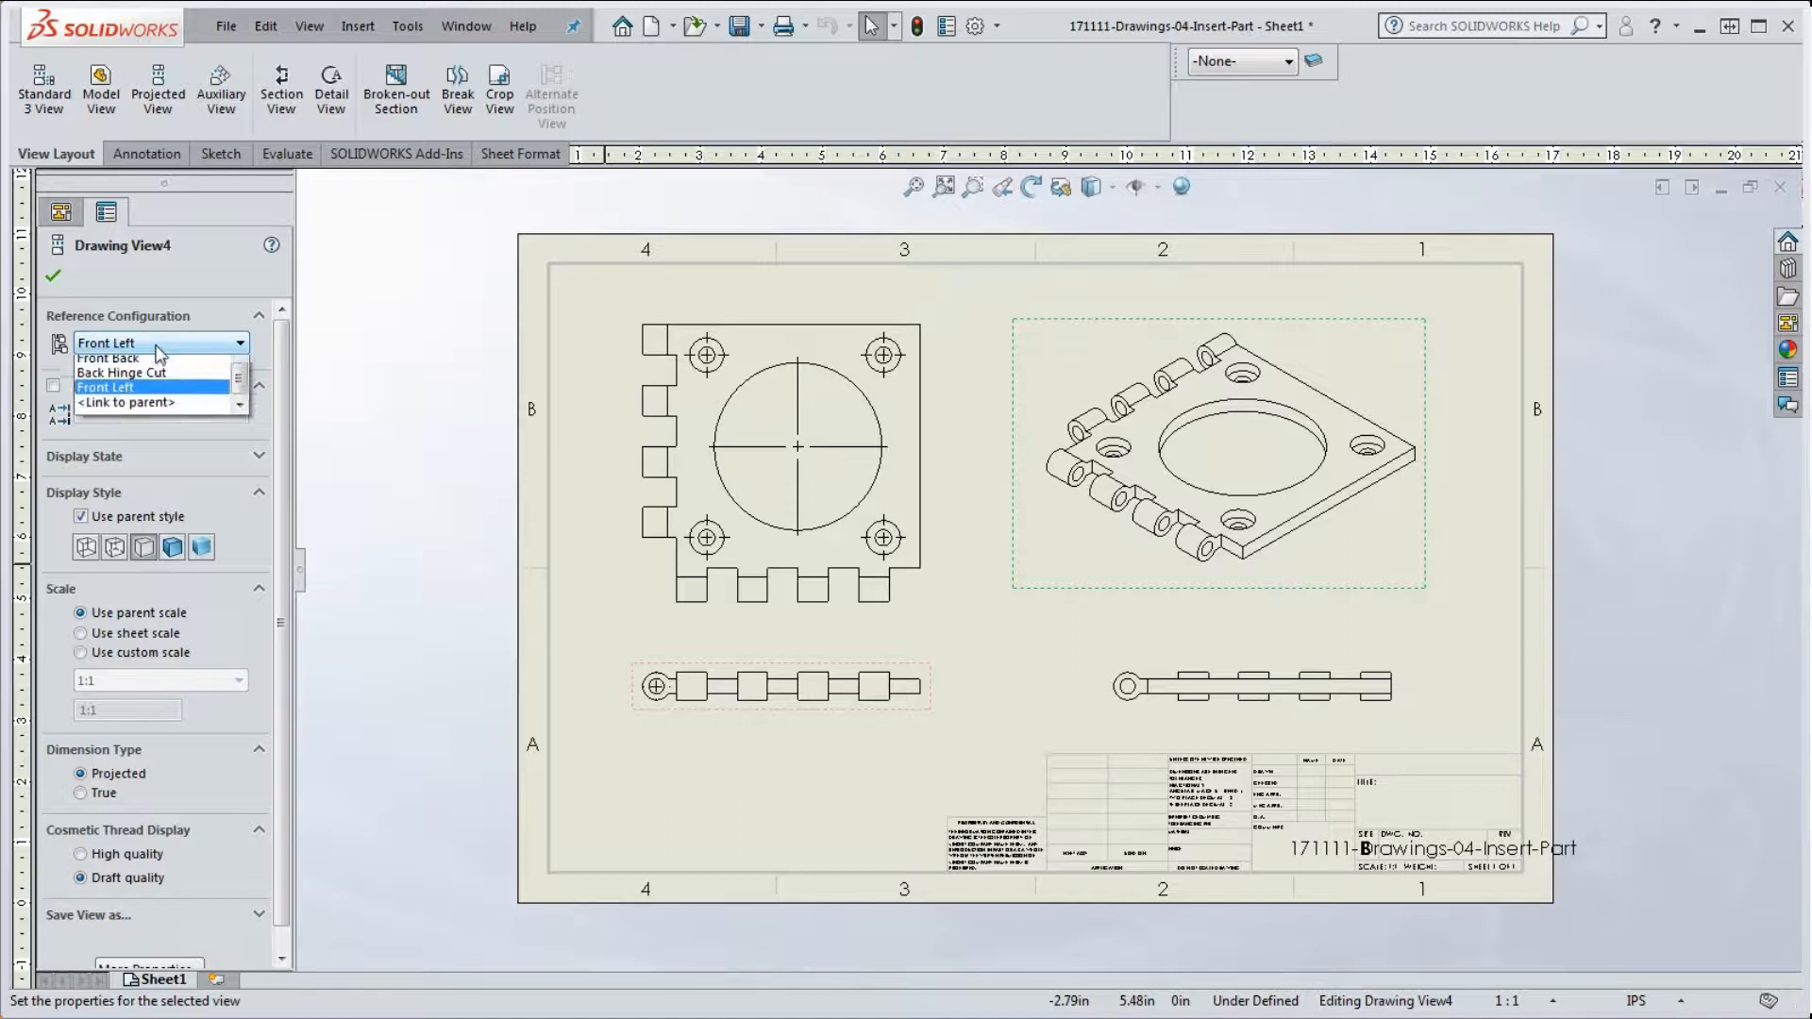
pyautogui.click(155, 353)
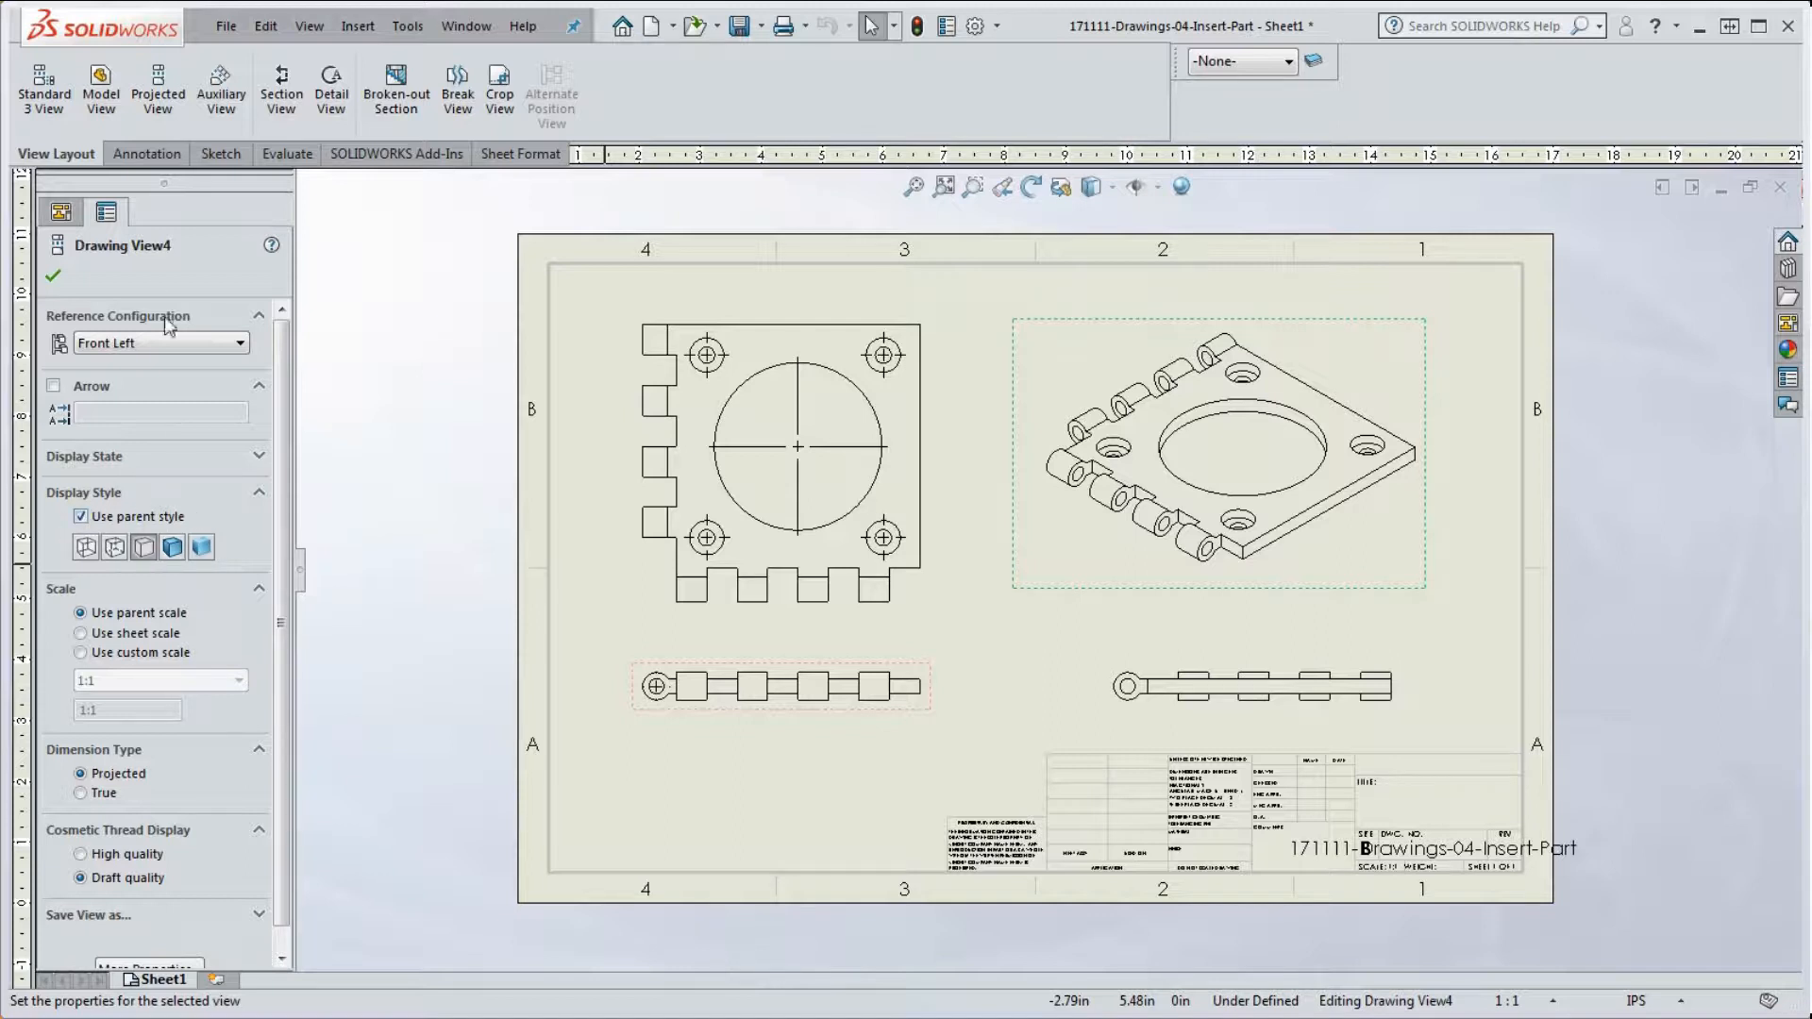
# Step: Set the isometric view's display style to Shaded and move the view slightly up and right on the sheet
pyautogui.click(174, 555)
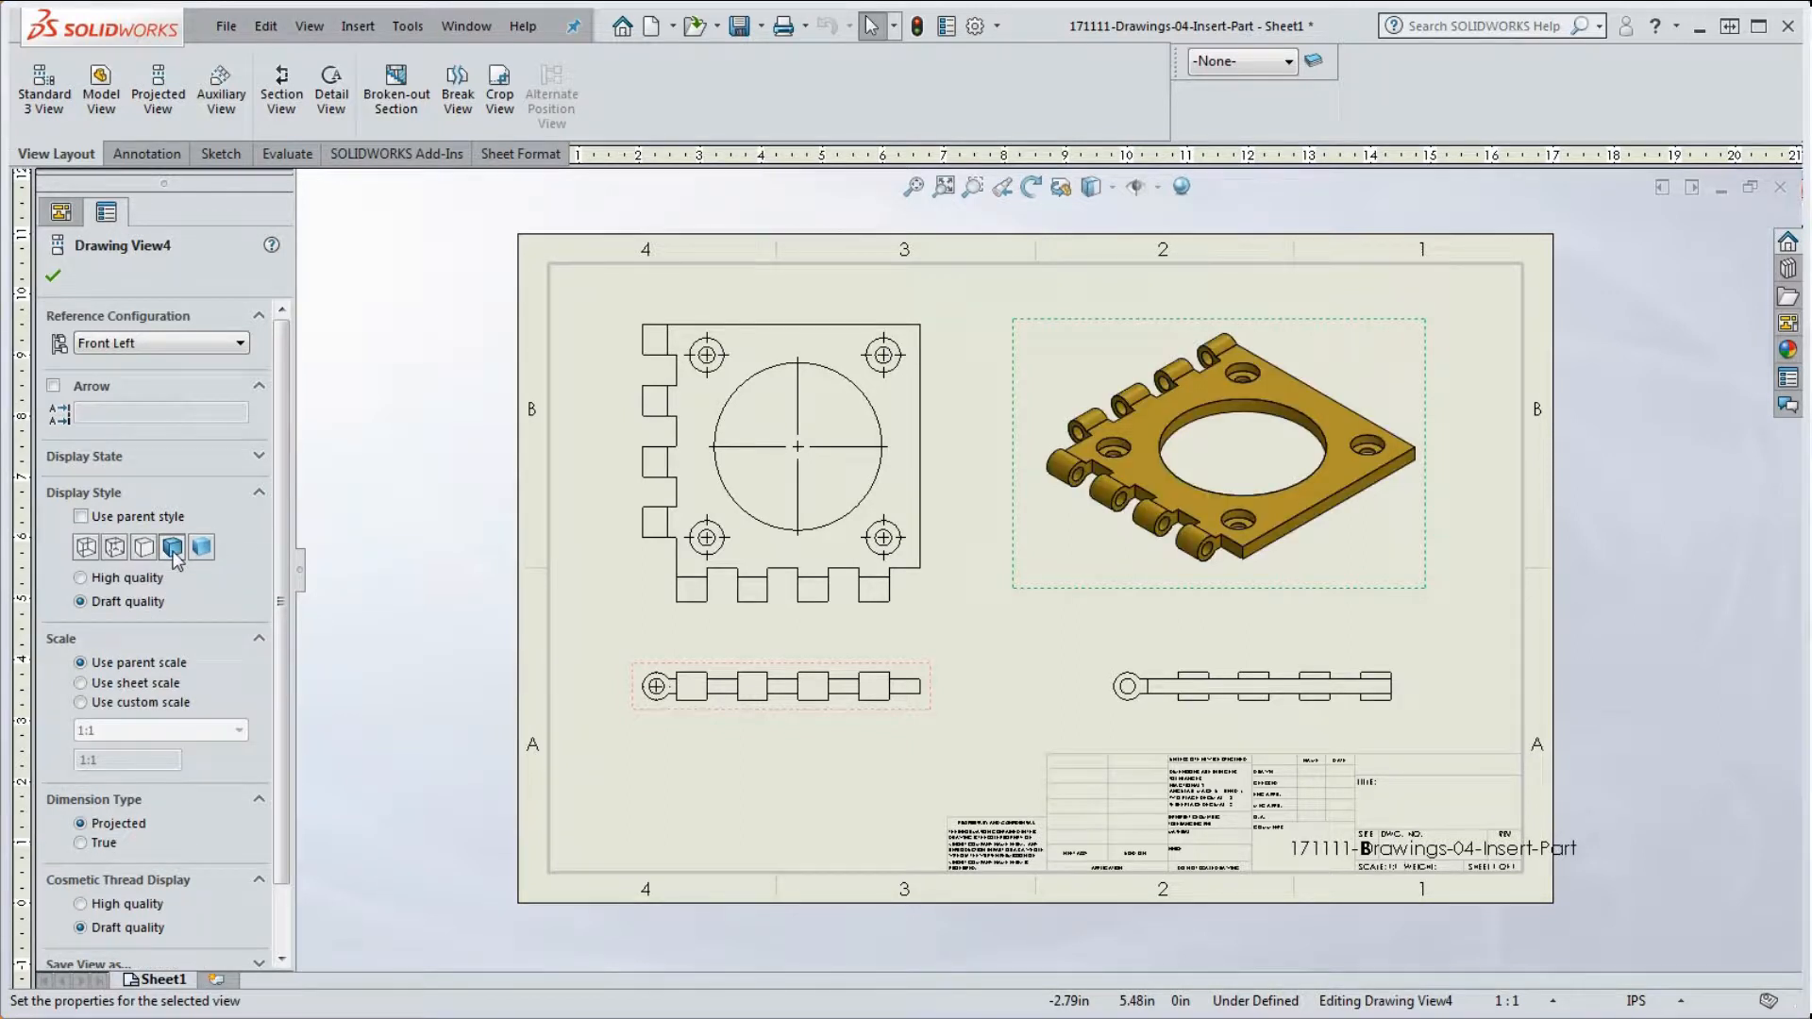
pyautogui.click(203, 549)
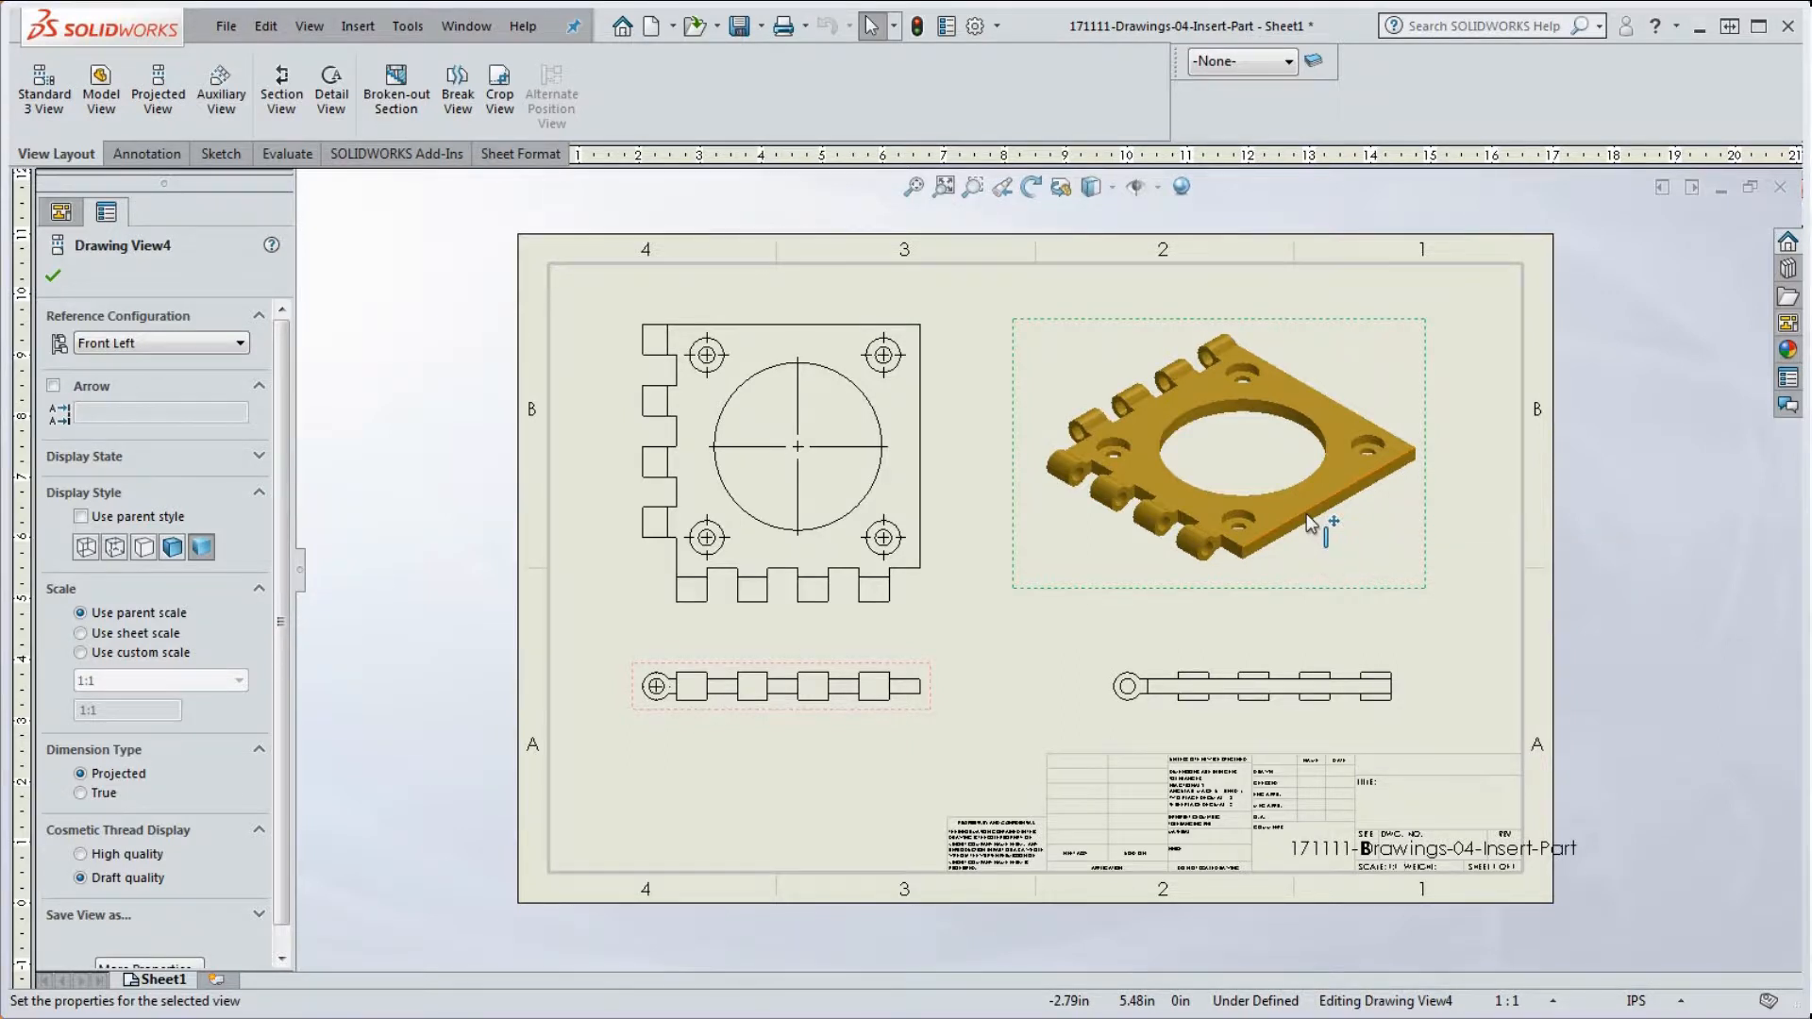
pyautogui.moveTo(1423, 351)
pyautogui.mouseDown()
pyautogui.moveTo(1483, 336)
pyautogui.moveTo(1458, 338)
pyautogui.mouseUp()
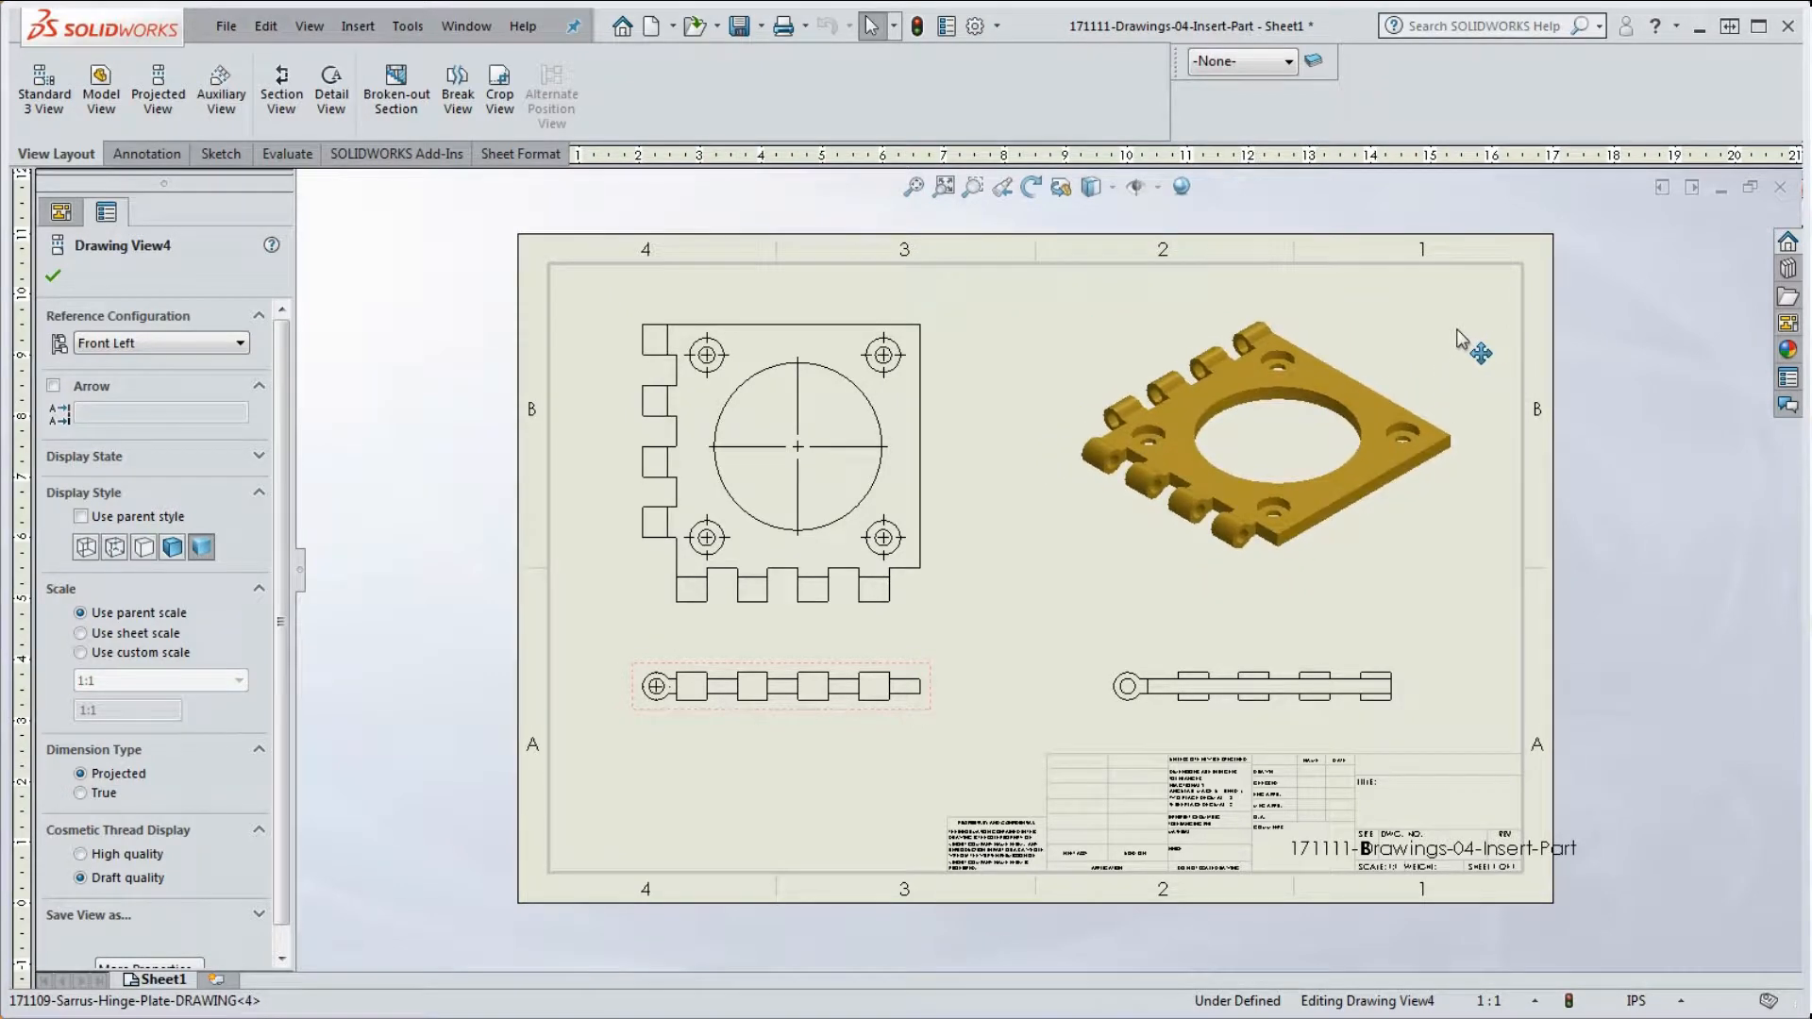
pyautogui.click(1448, 625)
pyautogui.click(1371, 548)
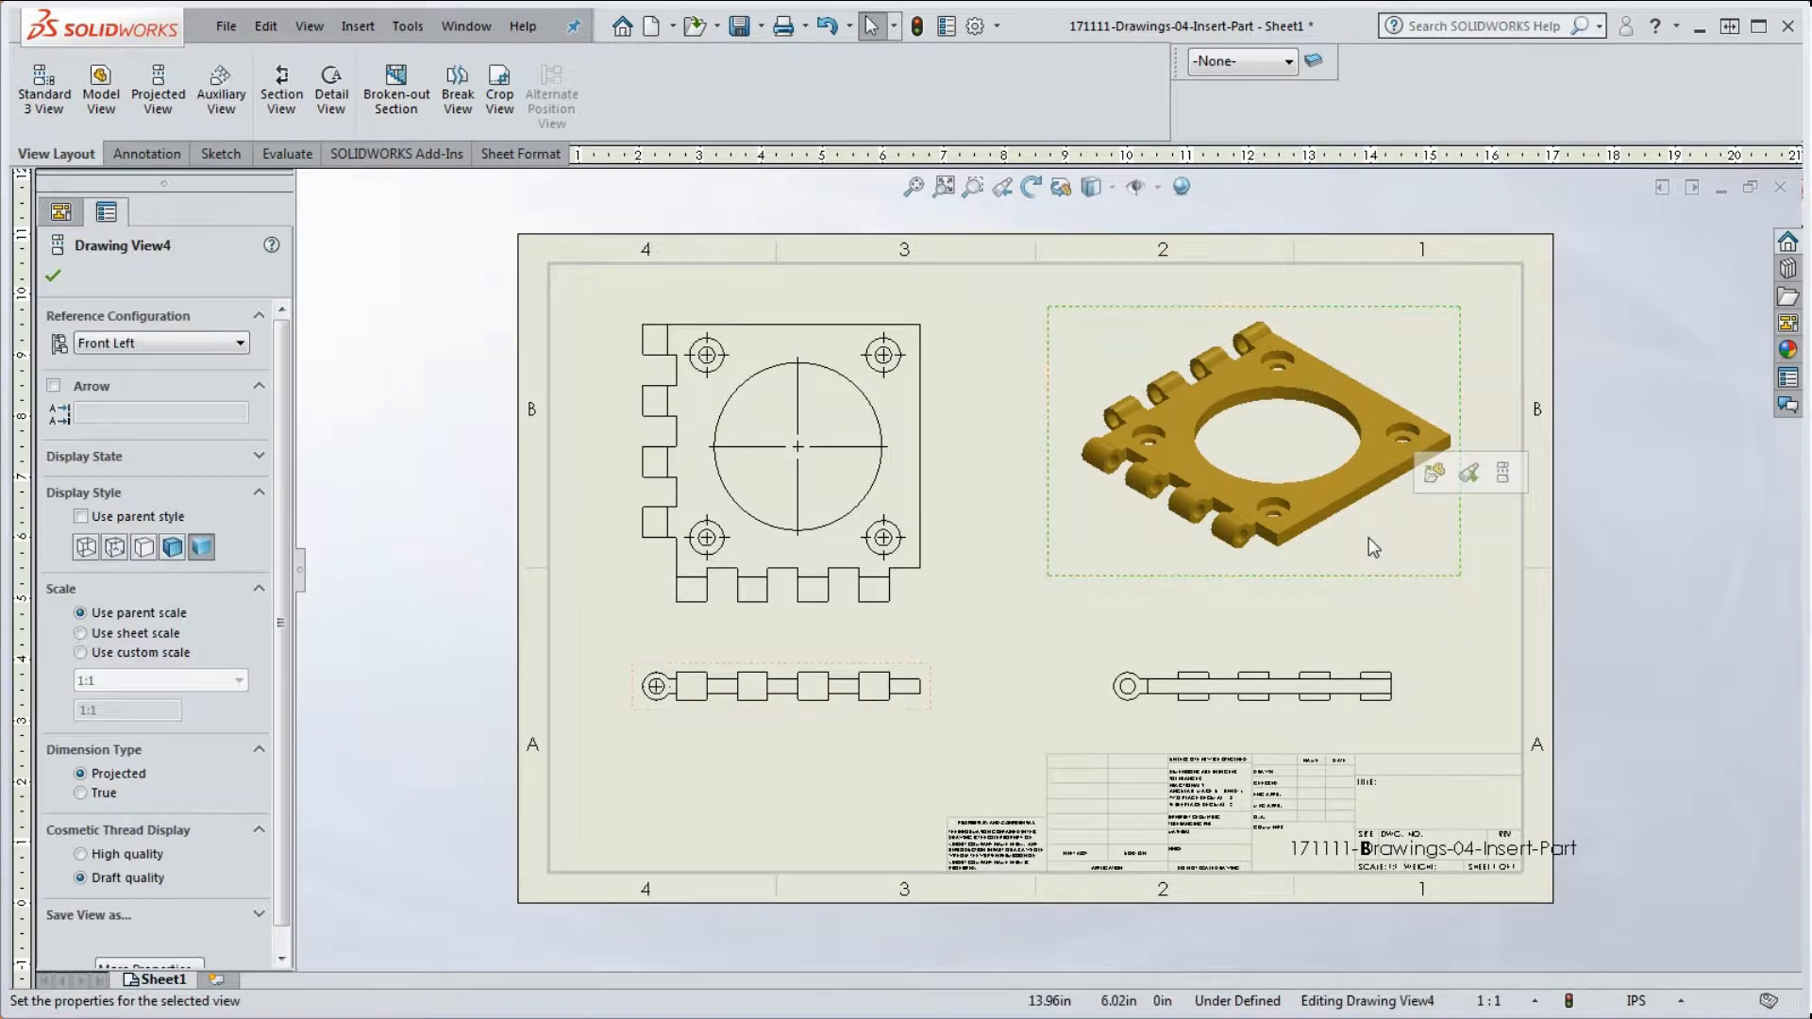
# Step: Set the display style of the right side view to Hidden Lines Visible
pyautogui.click(1346, 714)
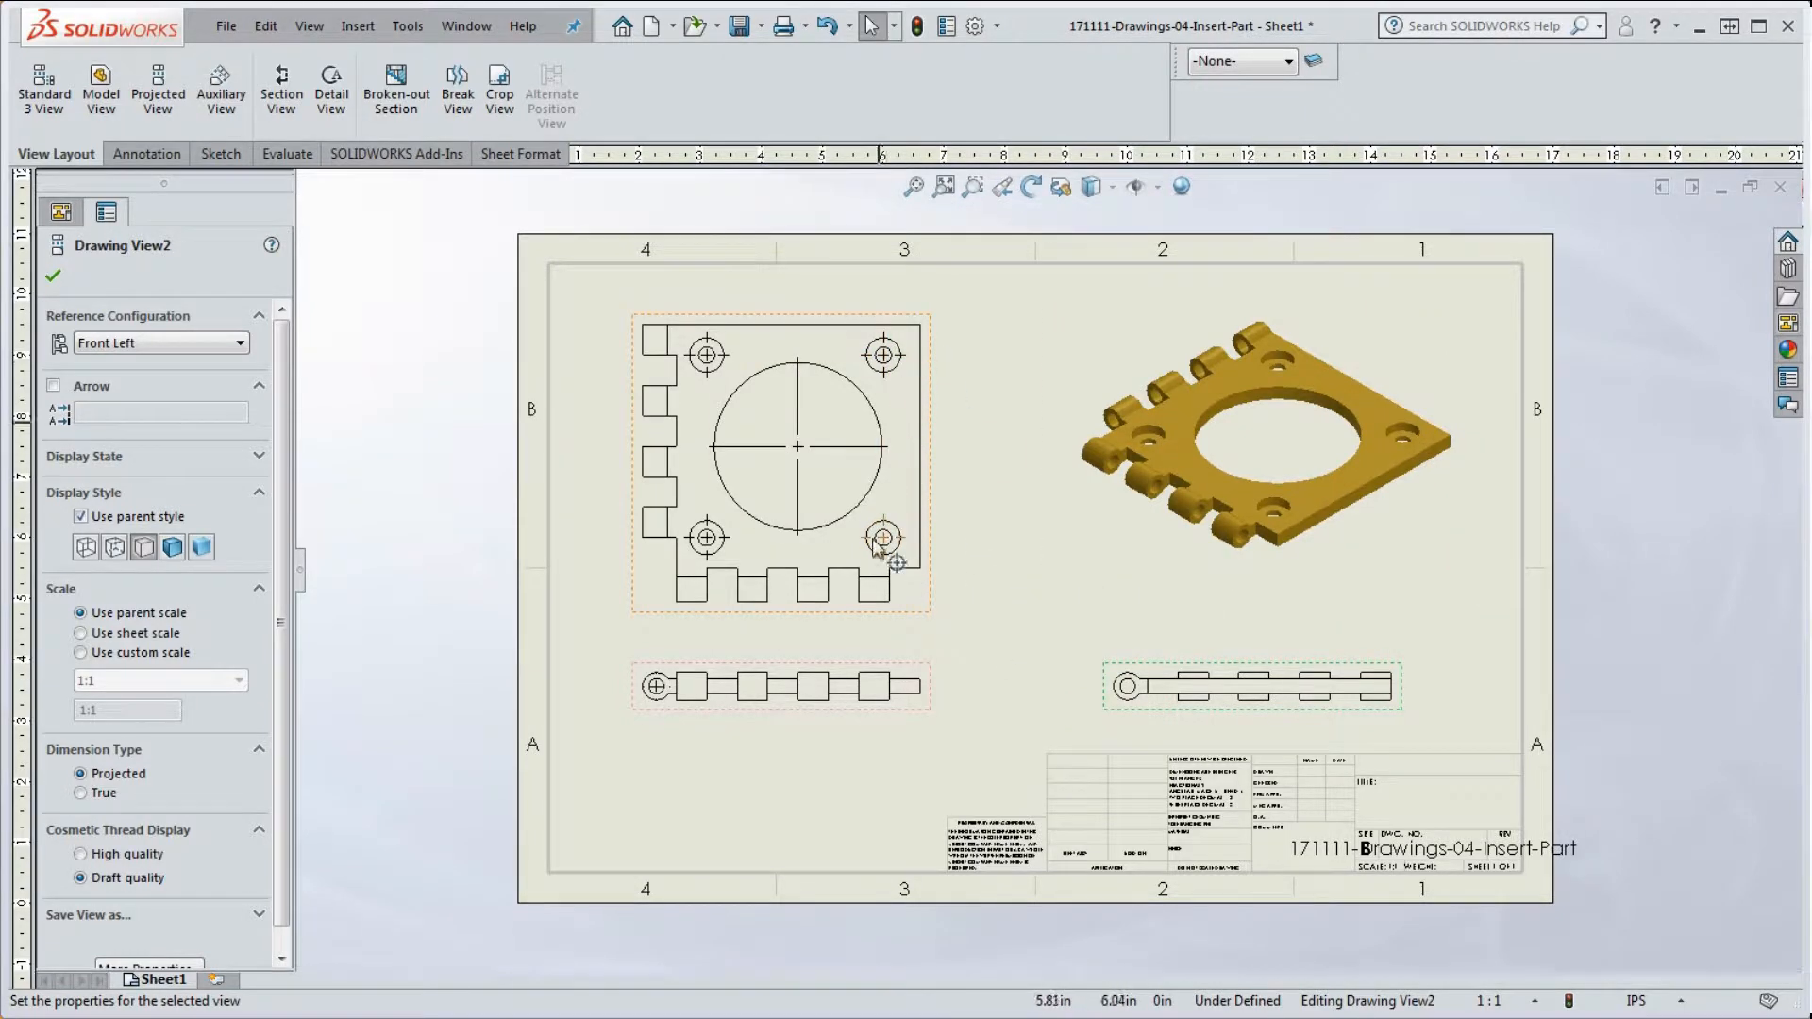
pyautogui.click(114, 547)
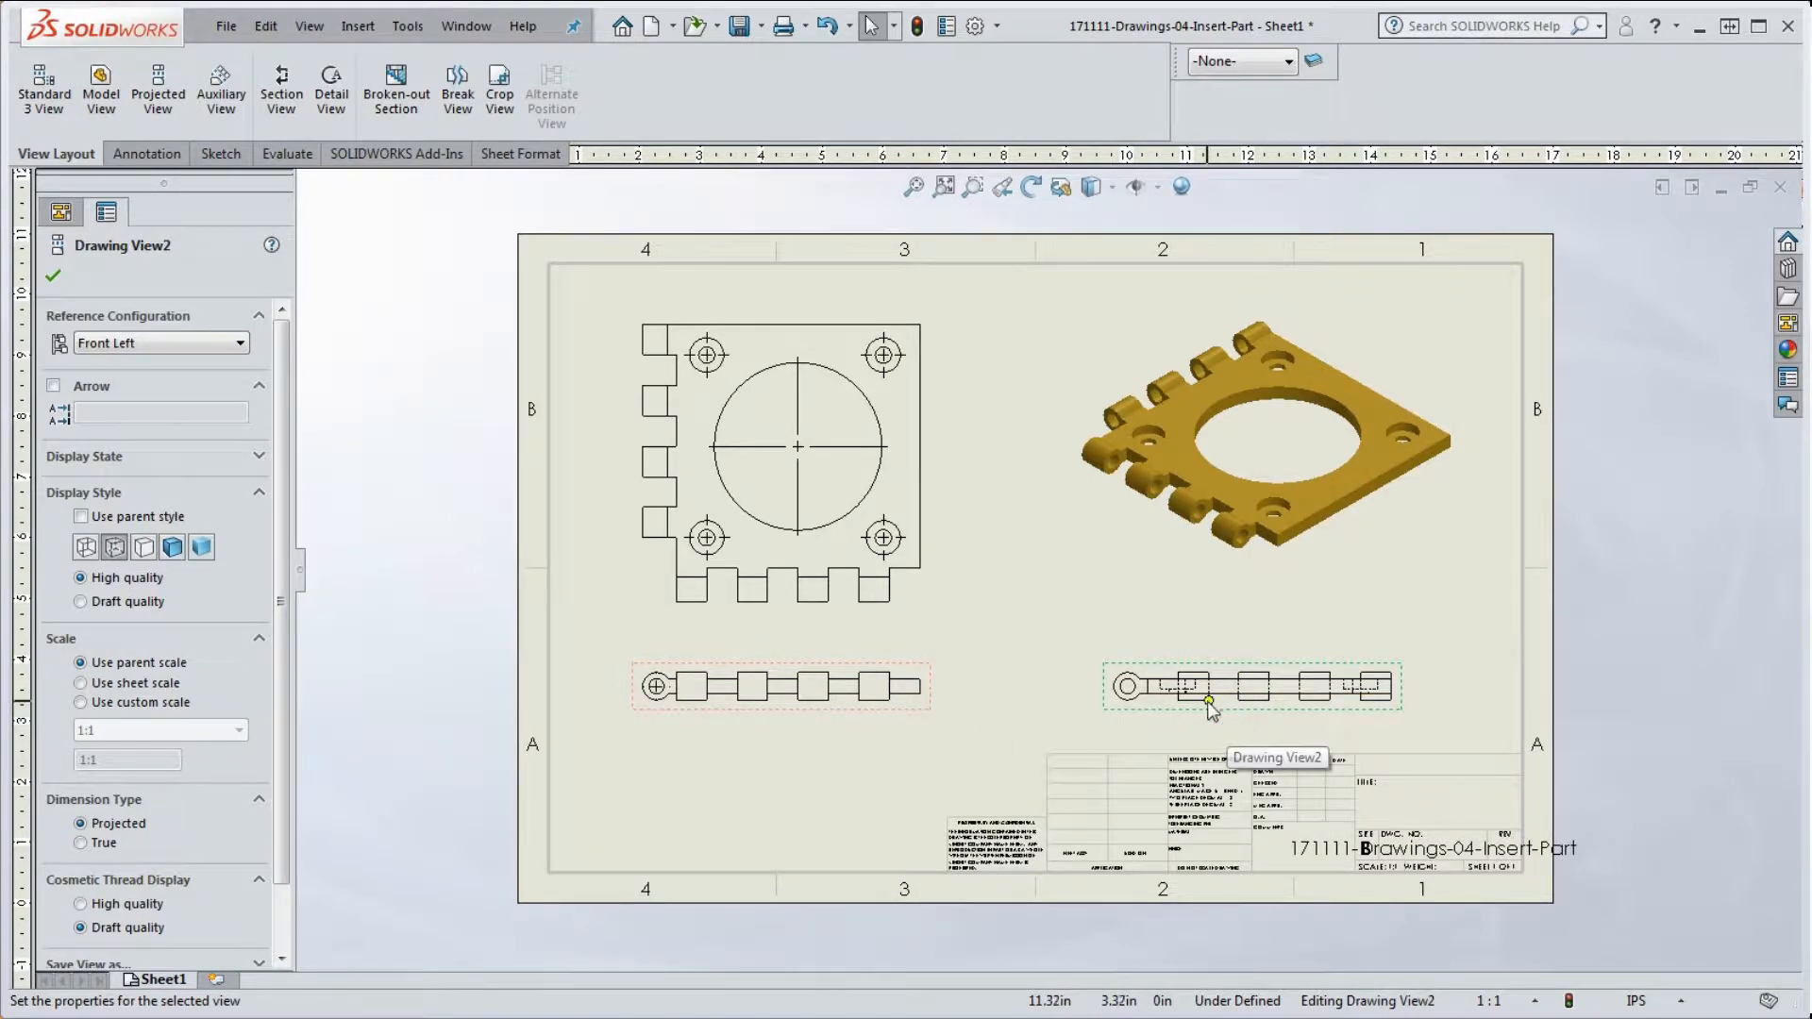
# Step: Examine the dashed hidden edges of the counterbored holes and hinge knuckles in the right side view
pyautogui.scroll(-5, 1217, 722)
pyautogui.scroll(-2, 1121, 642)
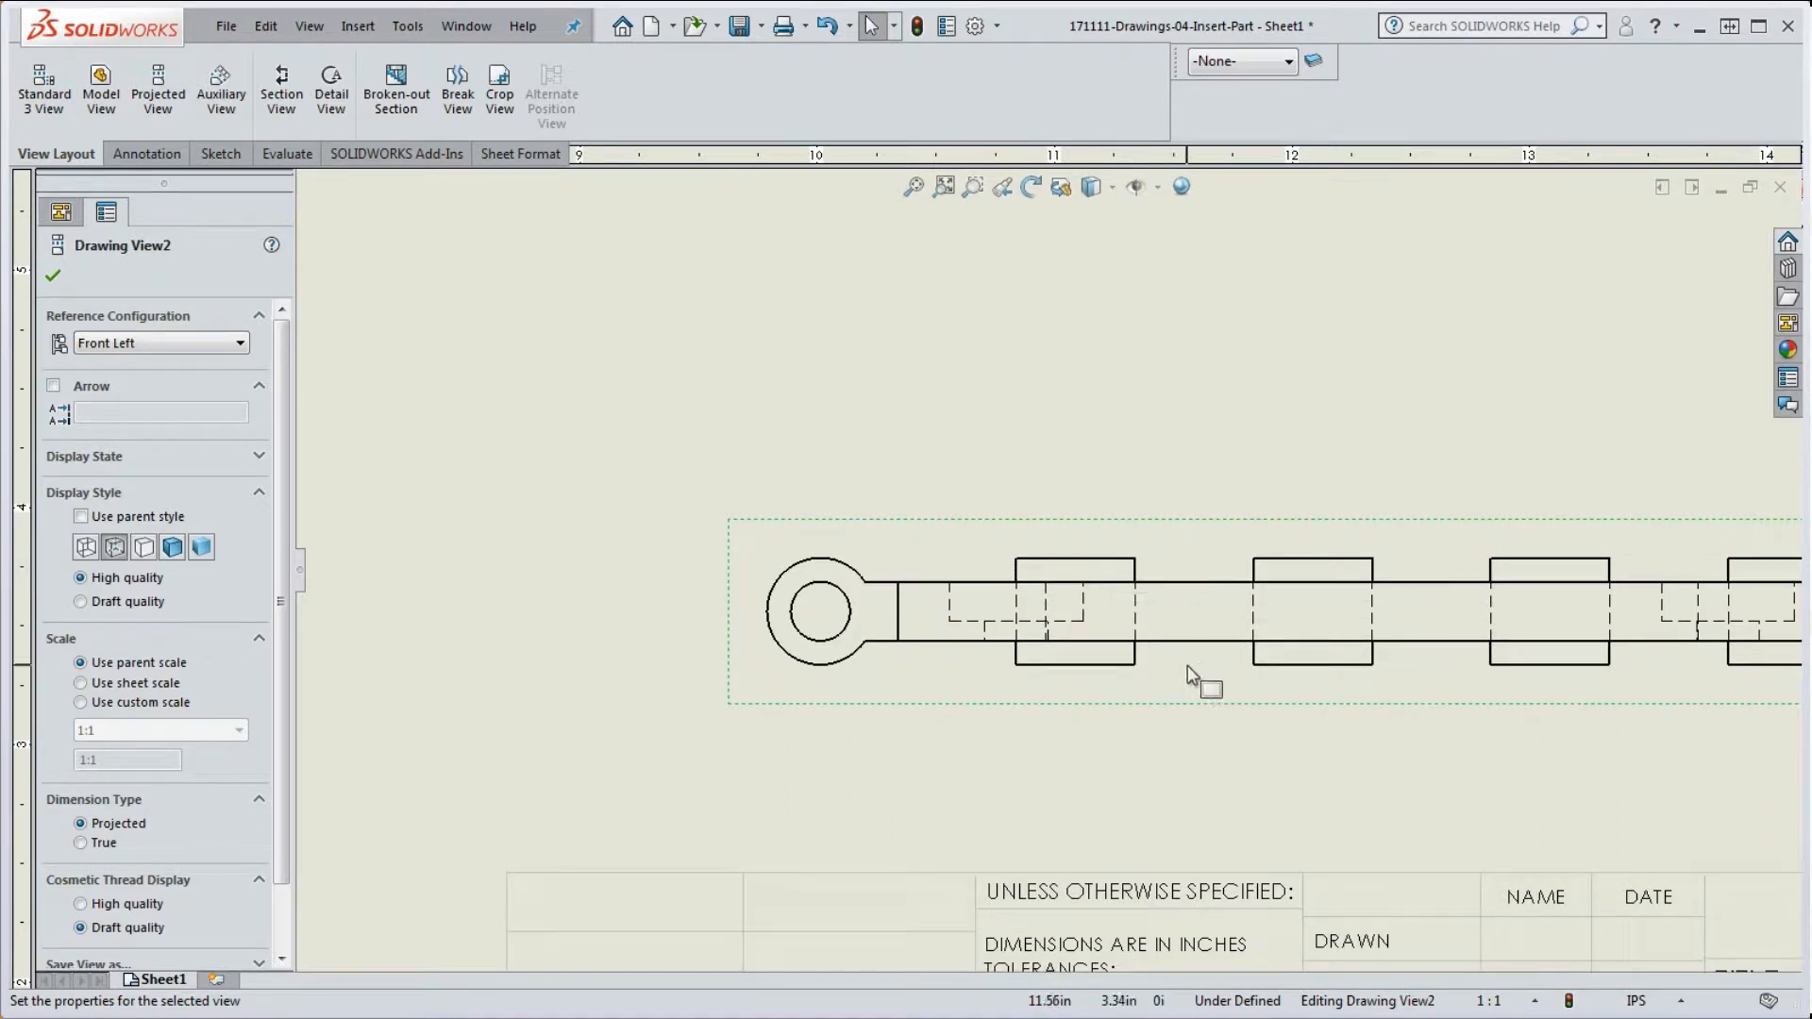
pyautogui.scroll(2, 1217, 576)
pyautogui.scroll(-2, 1333, 646)
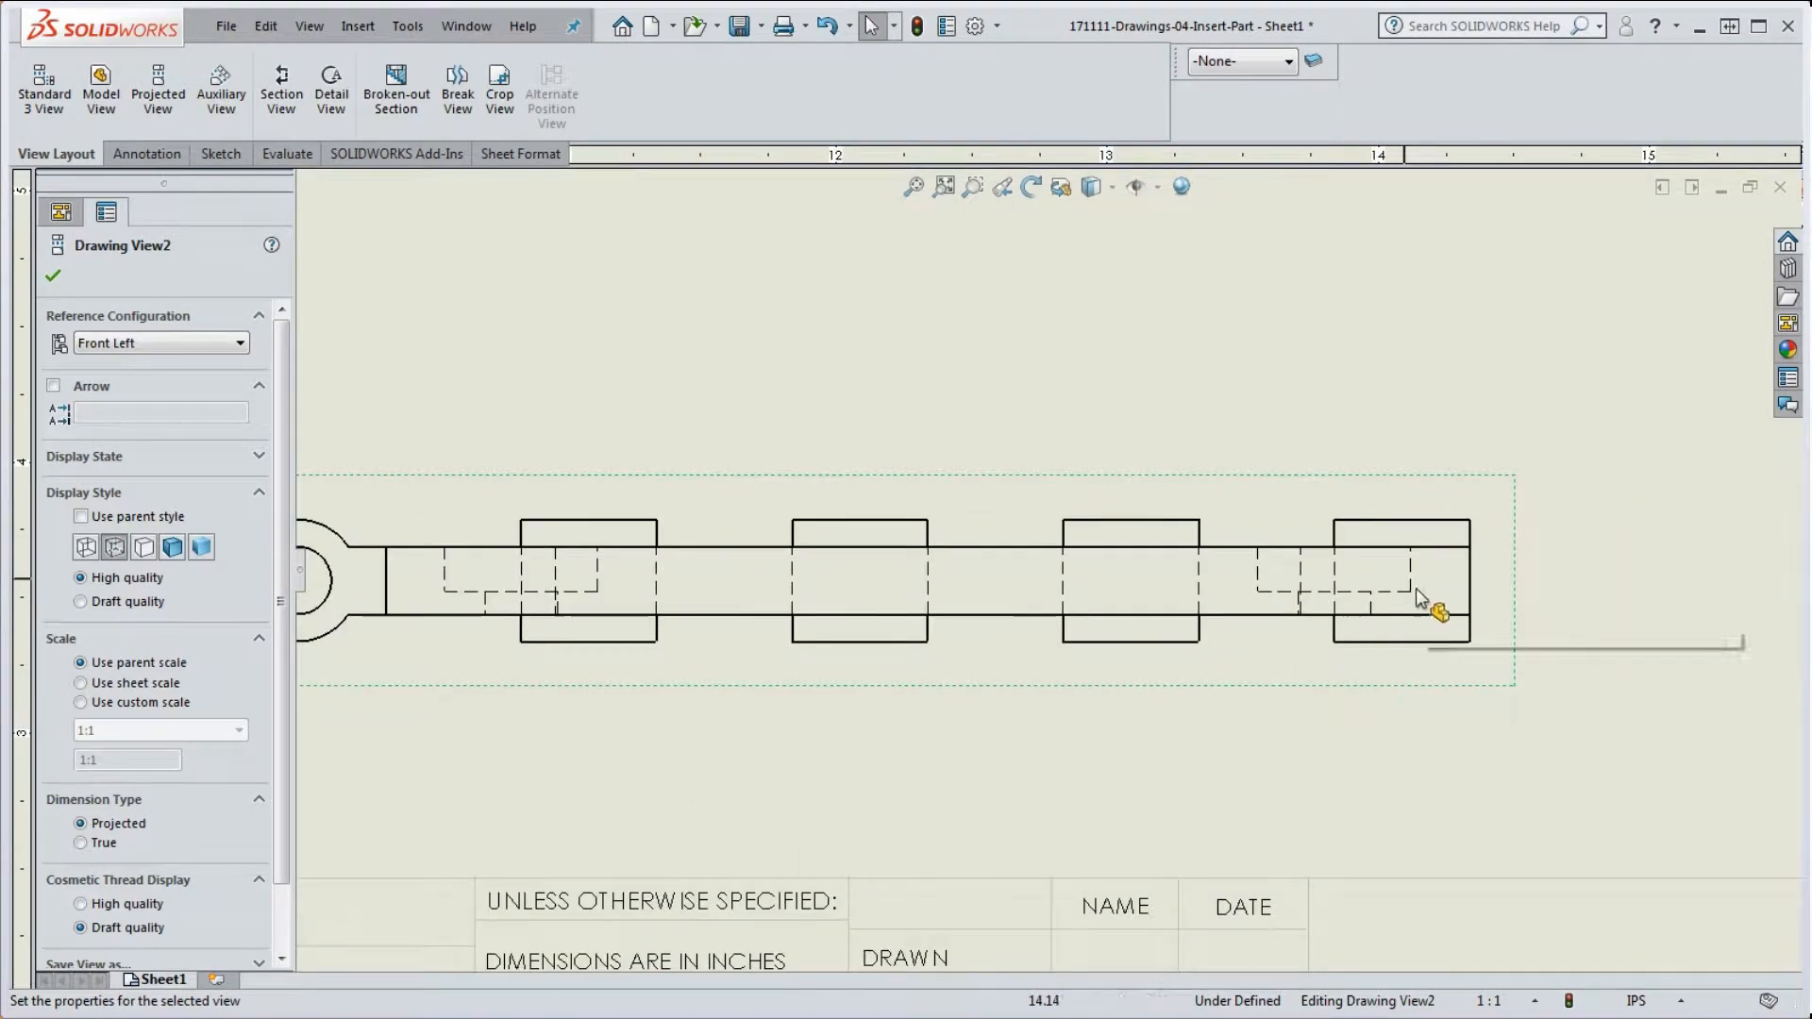
pyautogui.scroll(2, 1070, 602)
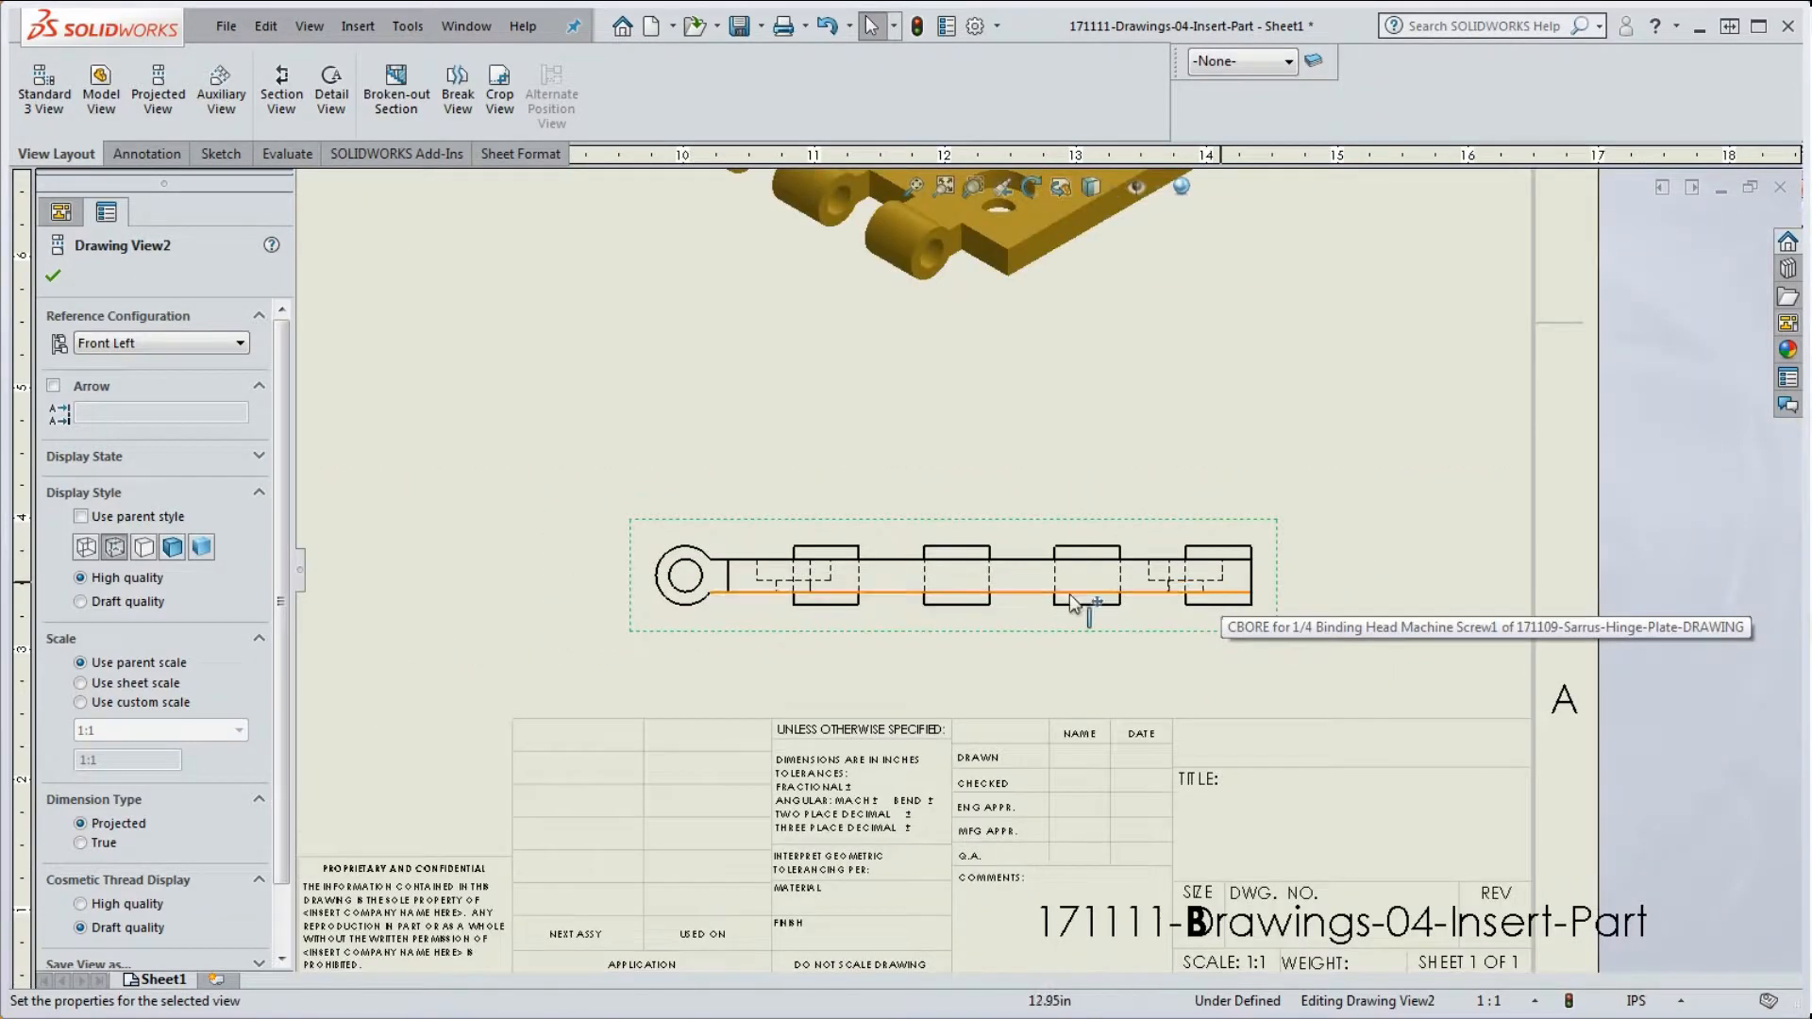
pyautogui.scroll(-4, 811, 594)
pyautogui.scroll(6, 1046, 570)
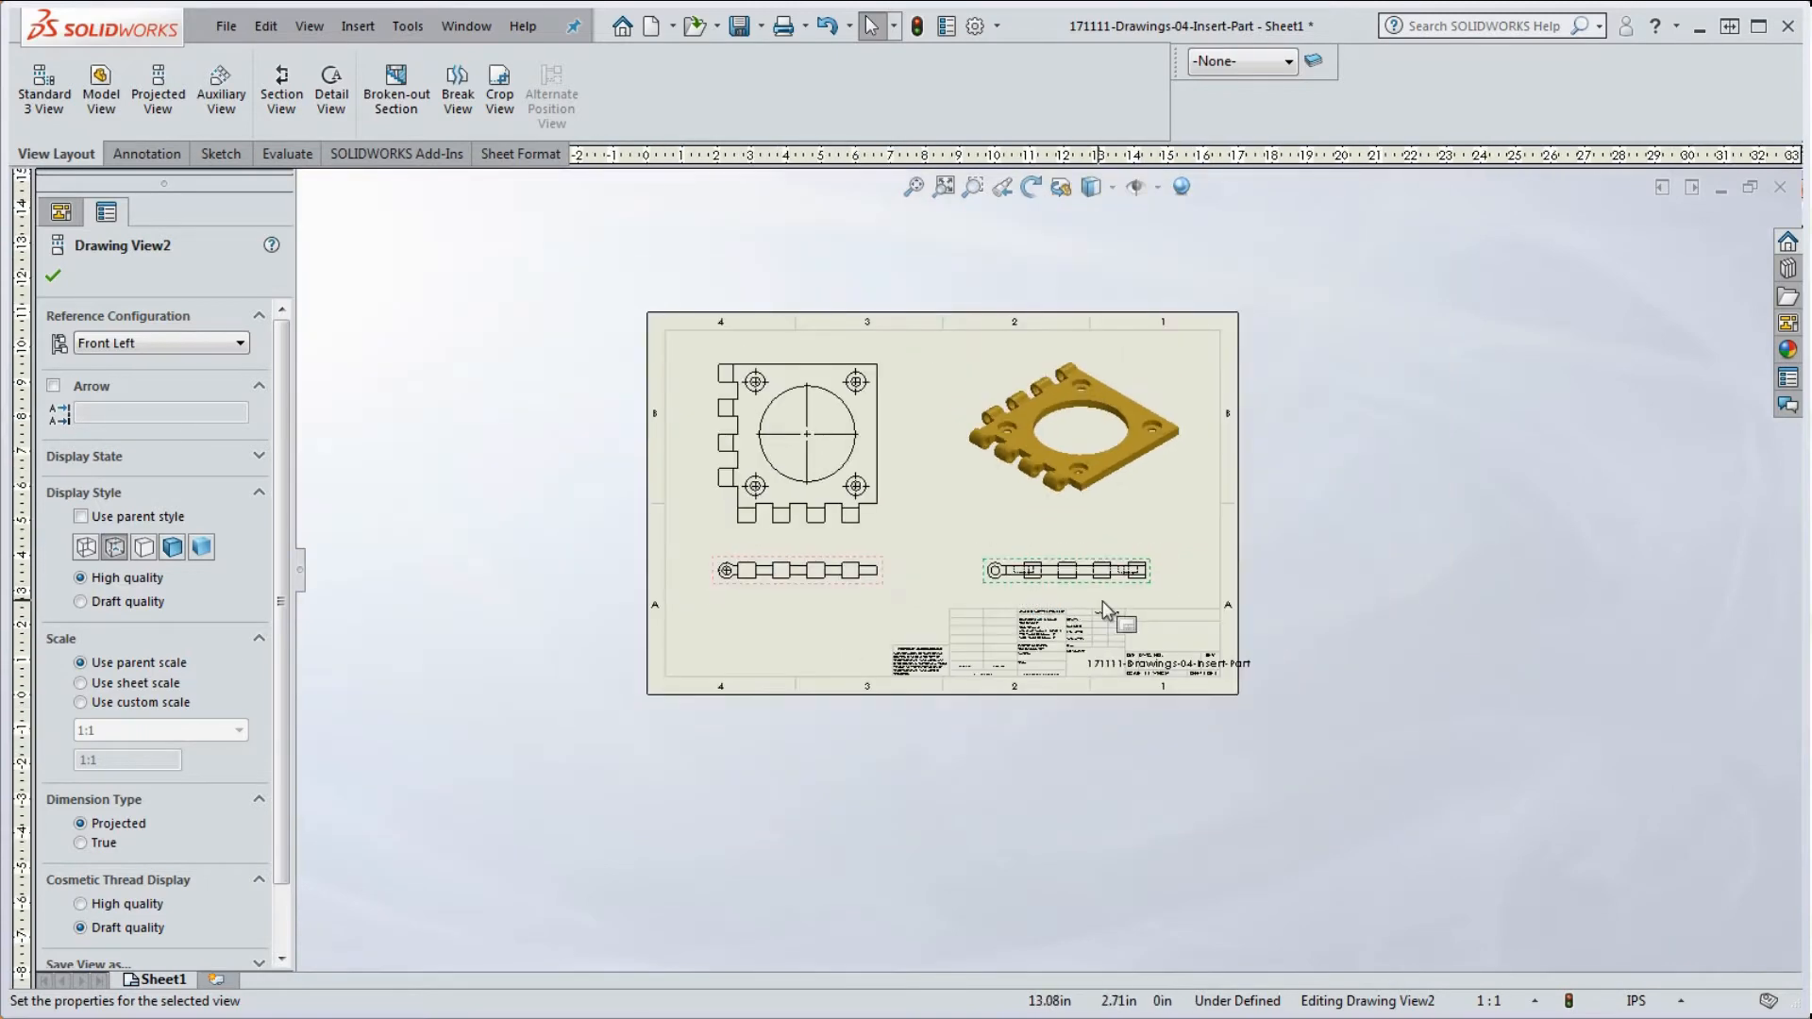
pyautogui.scroll(-5, 940, 479)
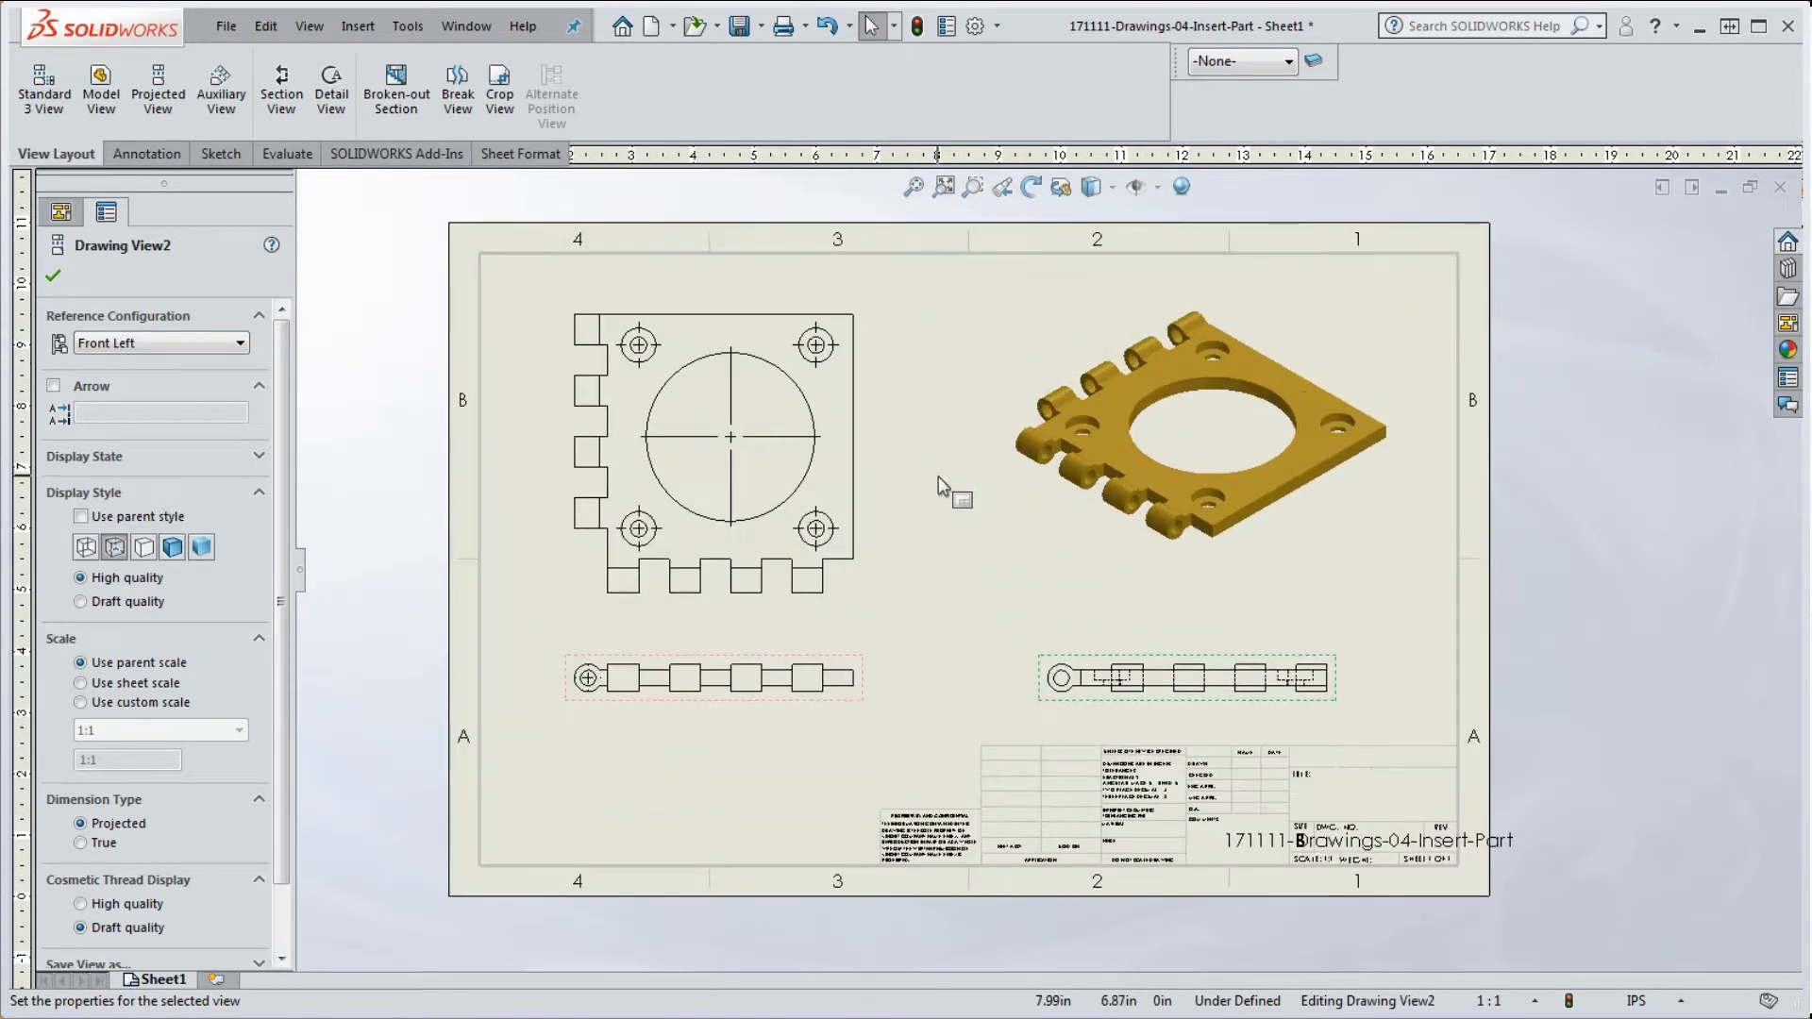
# Step: Give the isometric view a custom scale of 1:2 and move it toward the upper-right corner of the sheet
pyautogui.scroll(-2, 281, 607)
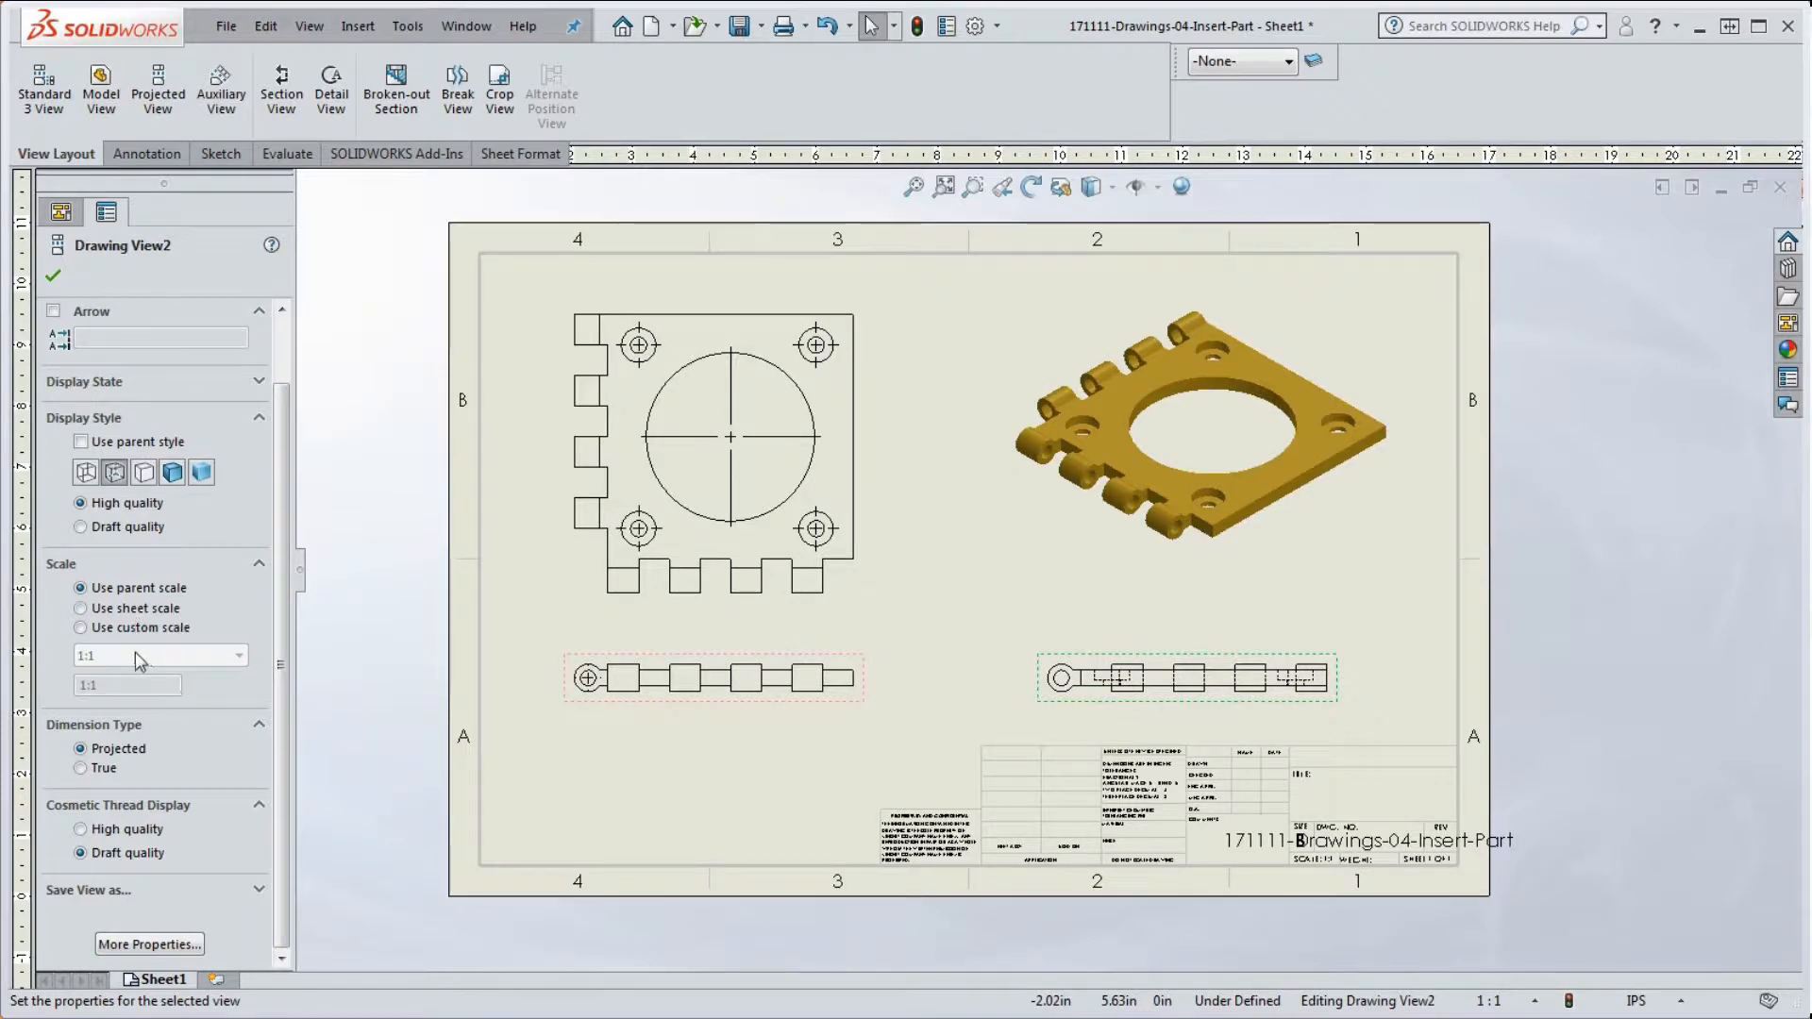
pyautogui.click(1074, 536)
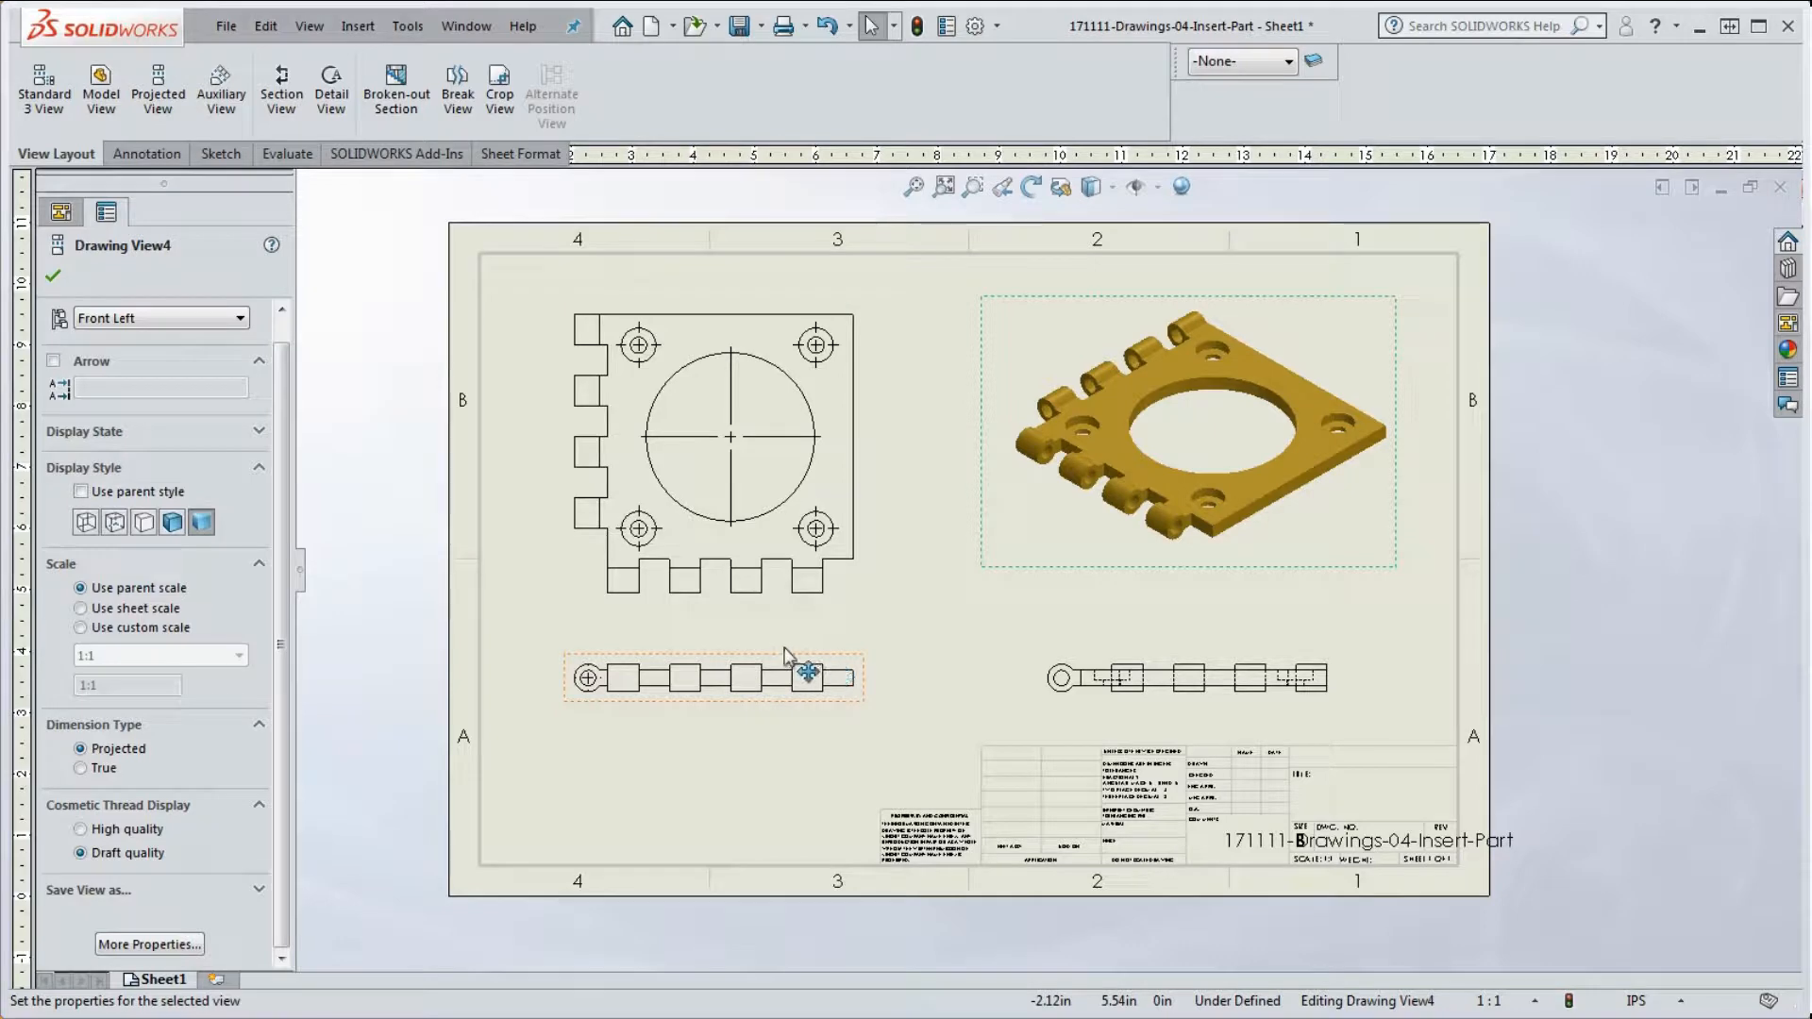
pyautogui.click(81, 609)
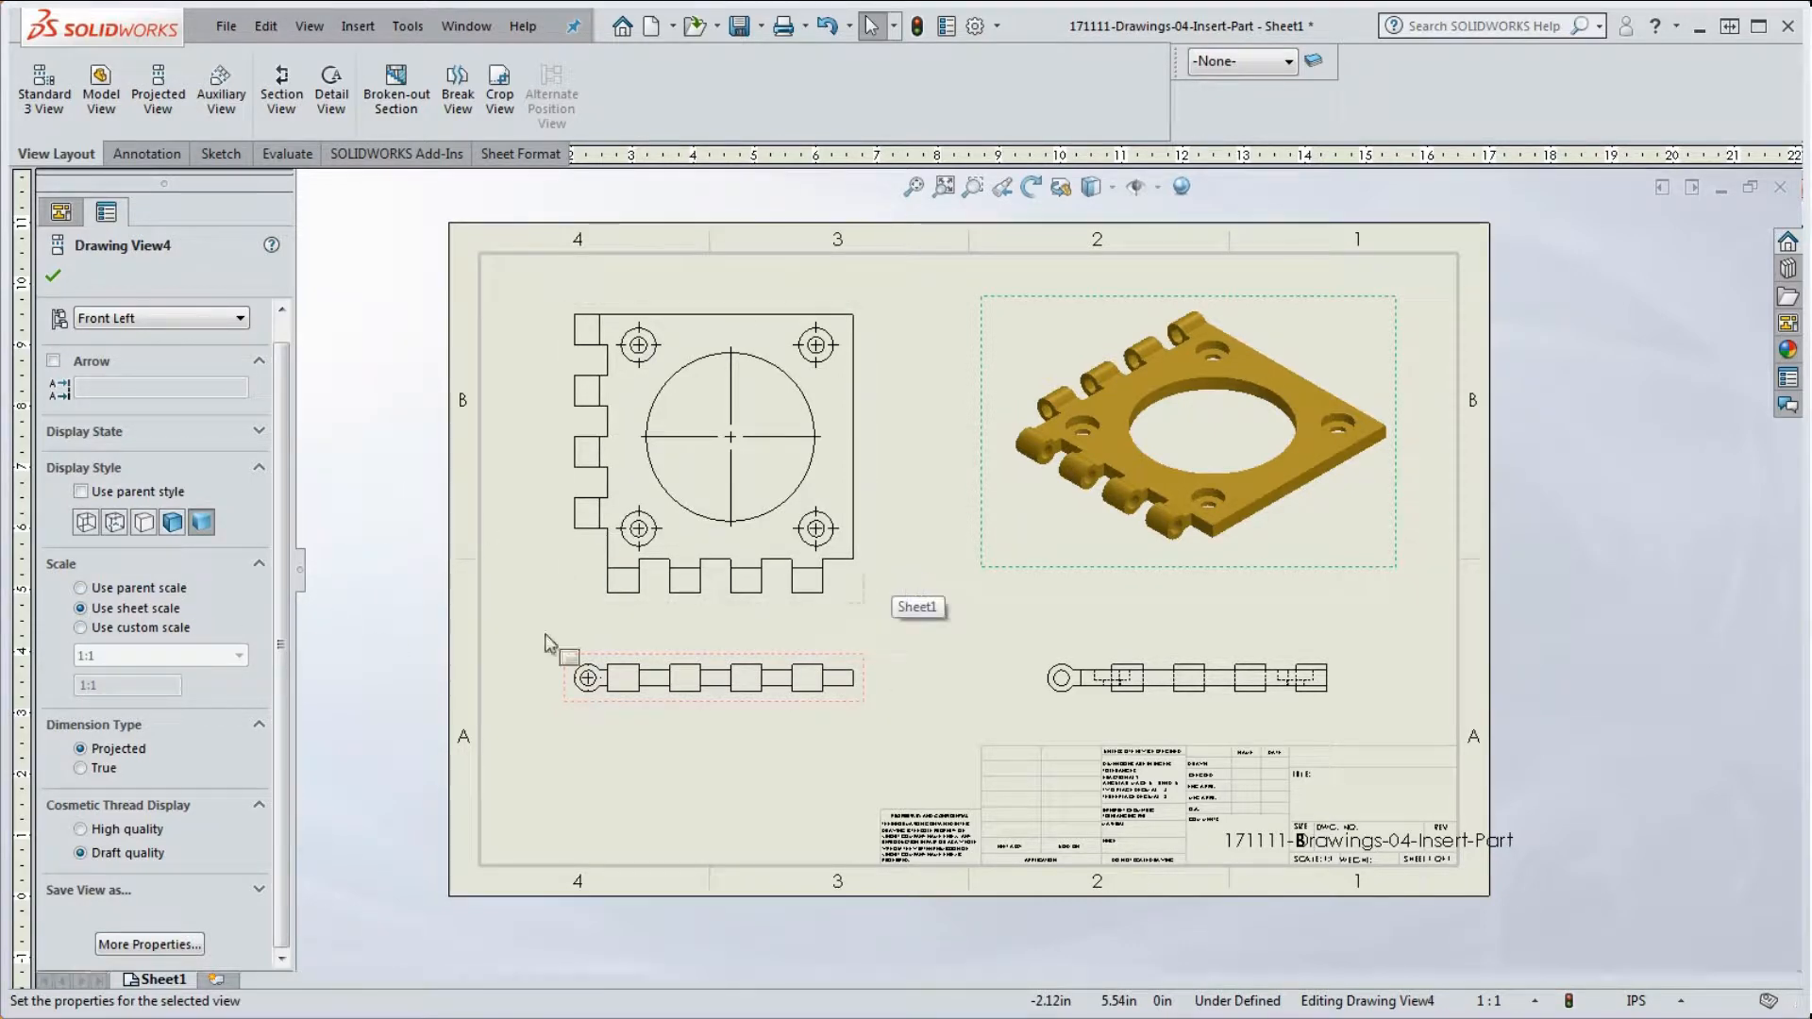
pyautogui.click(81, 628)
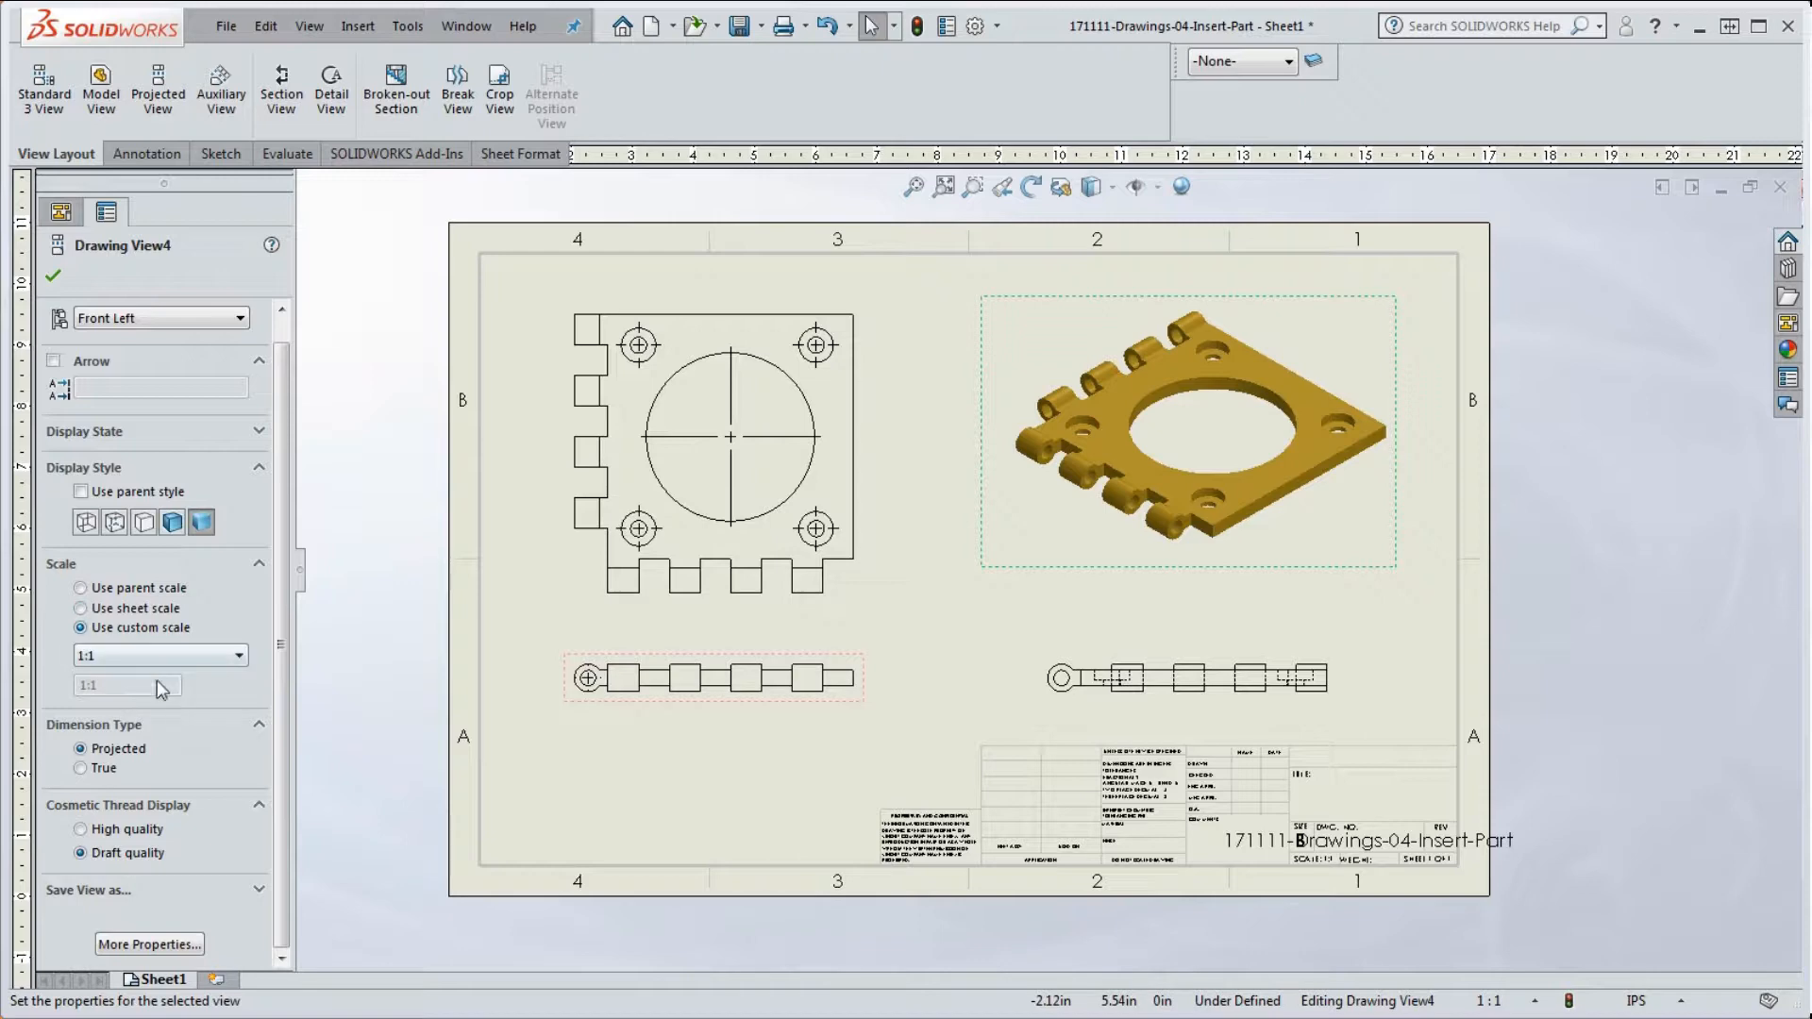
pyautogui.click(139, 660)
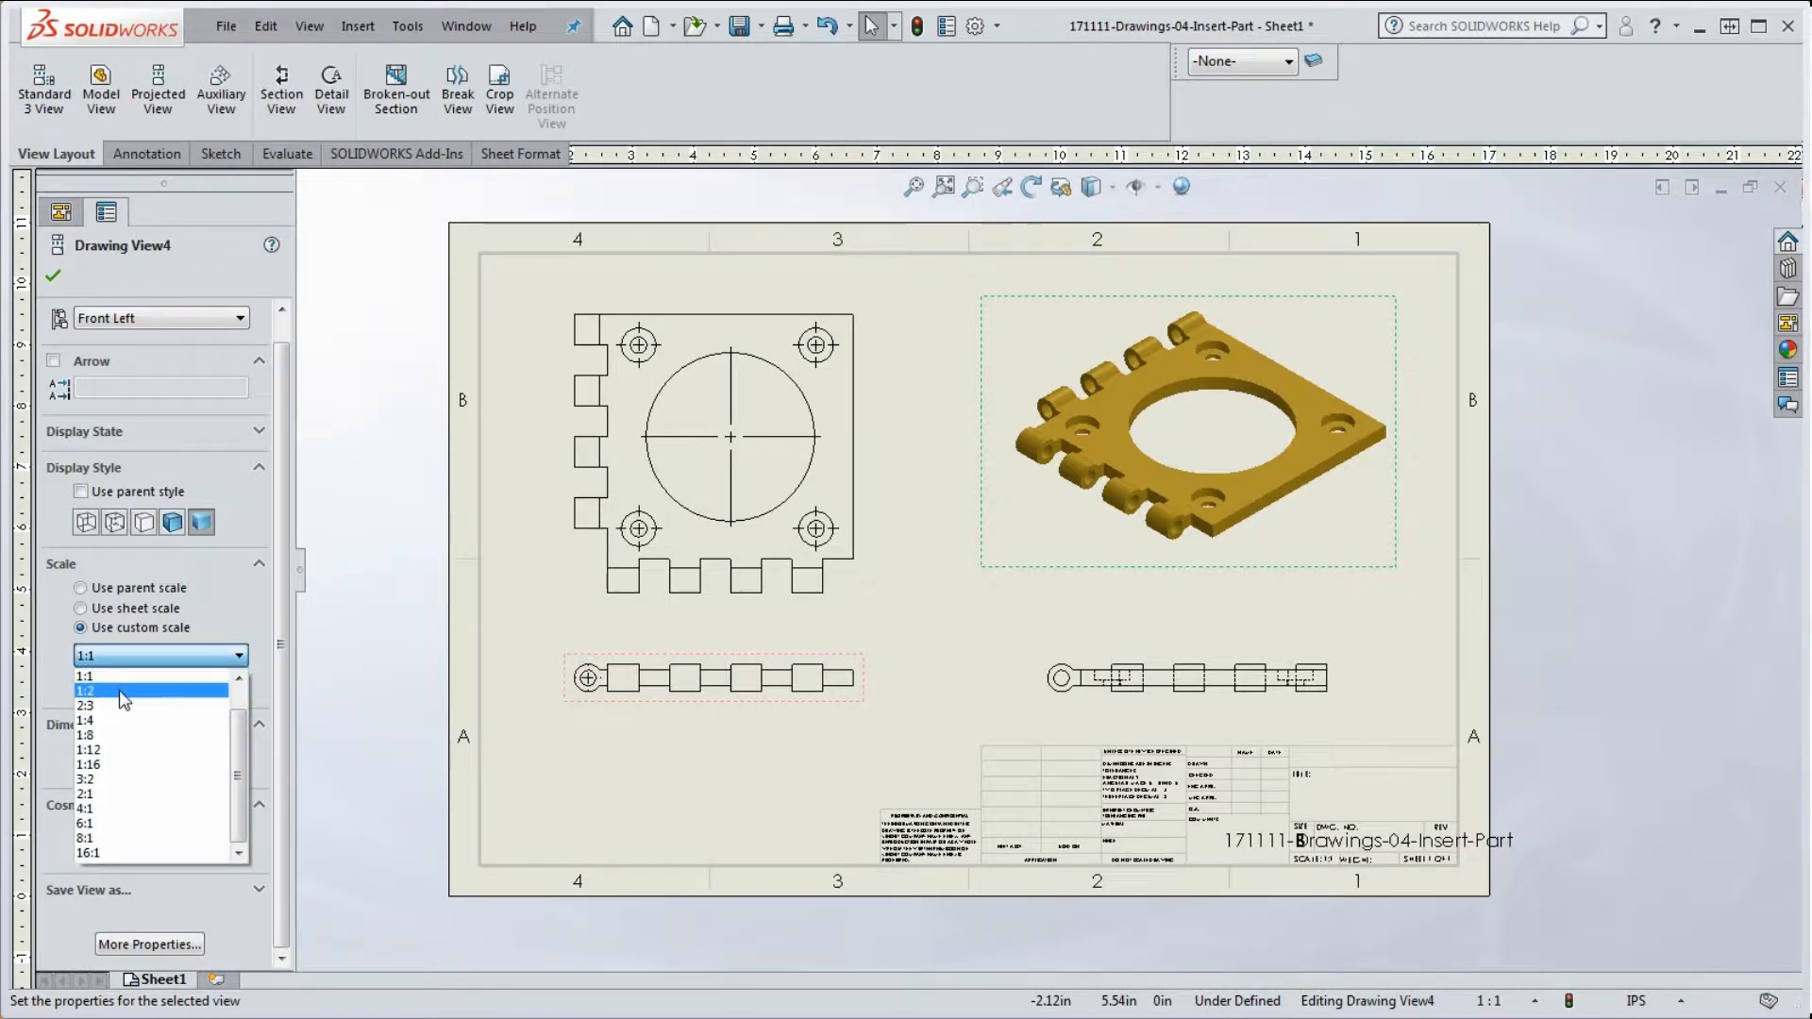
pyautogui.click(120, 692)
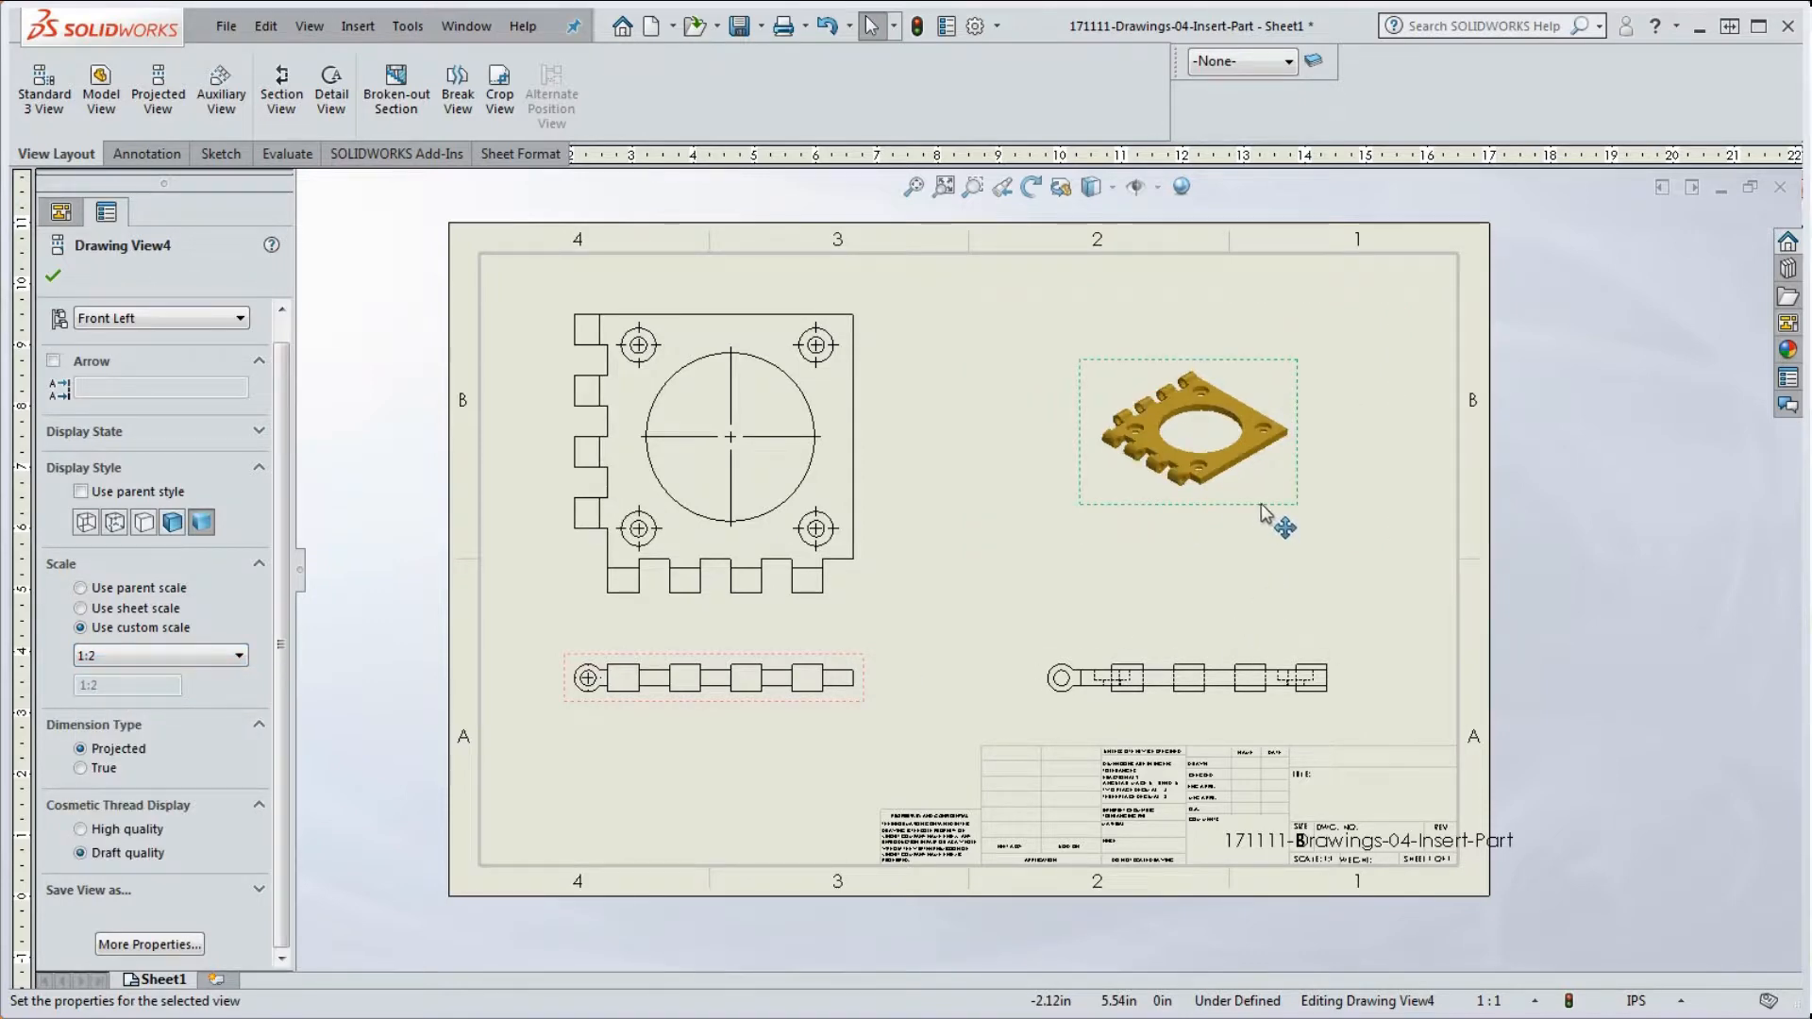
pyautogui.moveTo(1264, 514); pyautogui.dragTo(1387, 460)
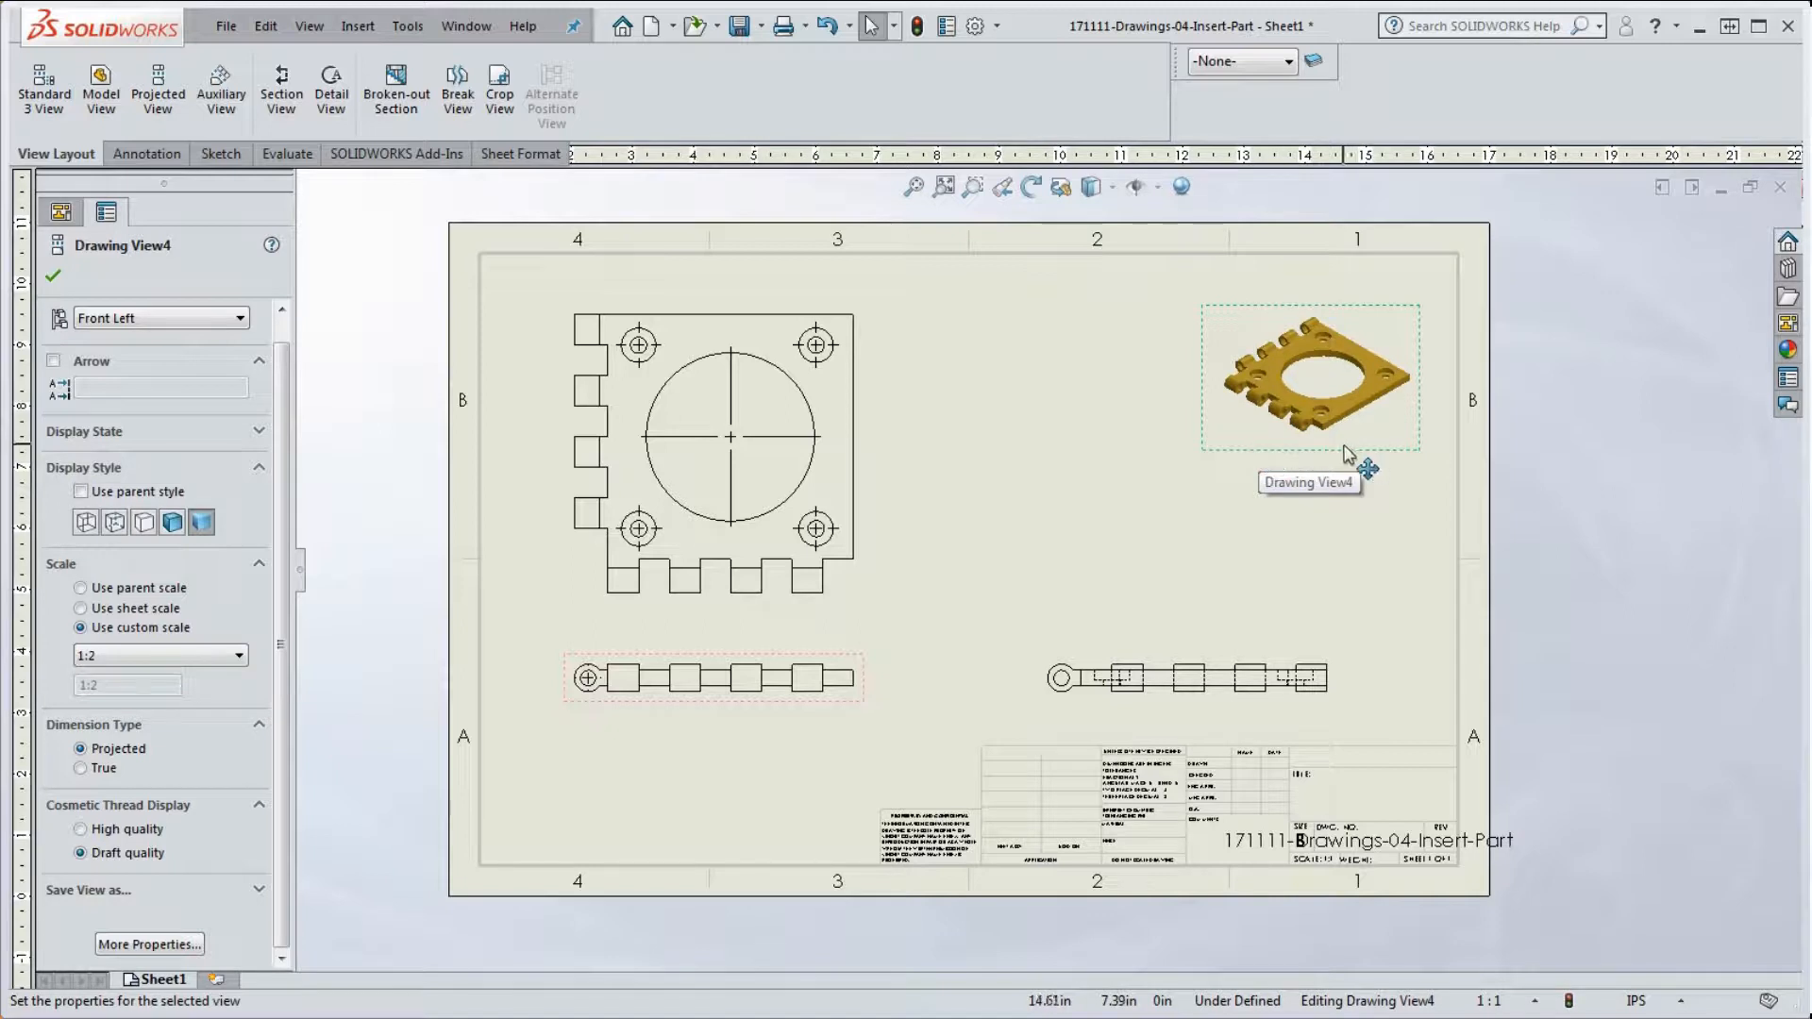
# Step: Set the isometric view's custom scale to 1:1, move it back inside the sheet border and close its properties
pyautogui.click(138, 661)
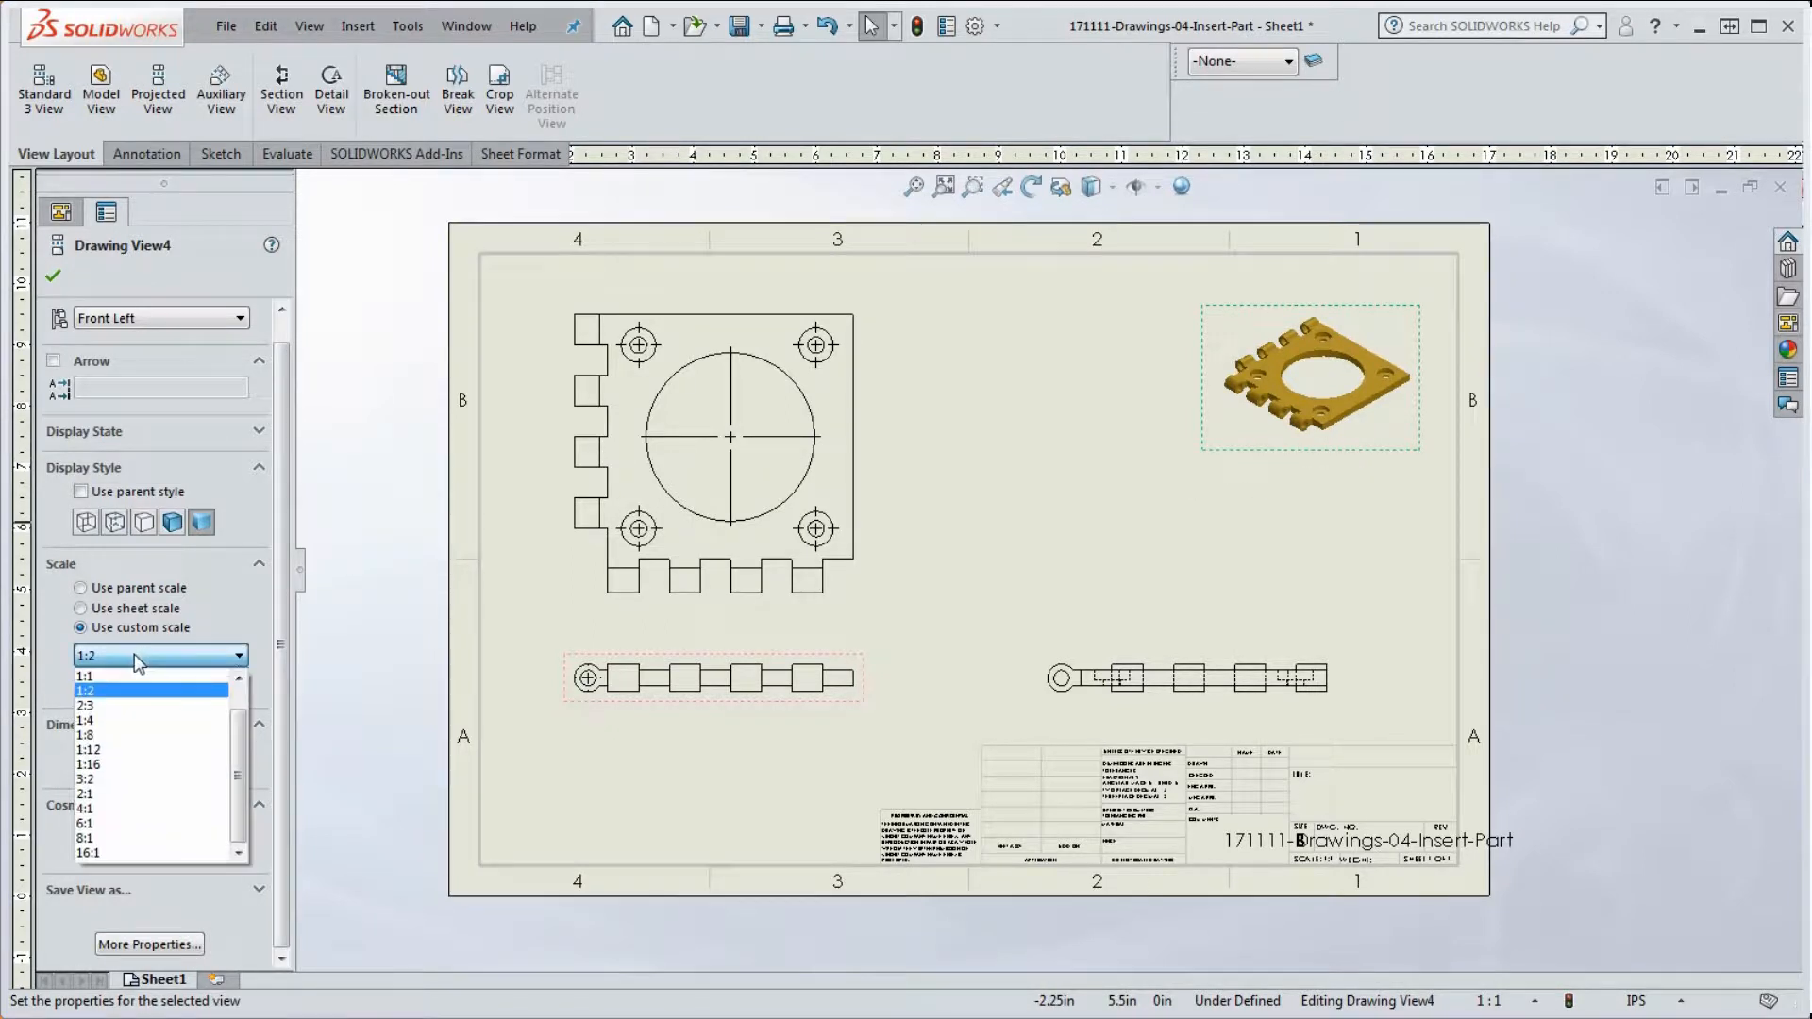
pyautogui.click(106, 676)
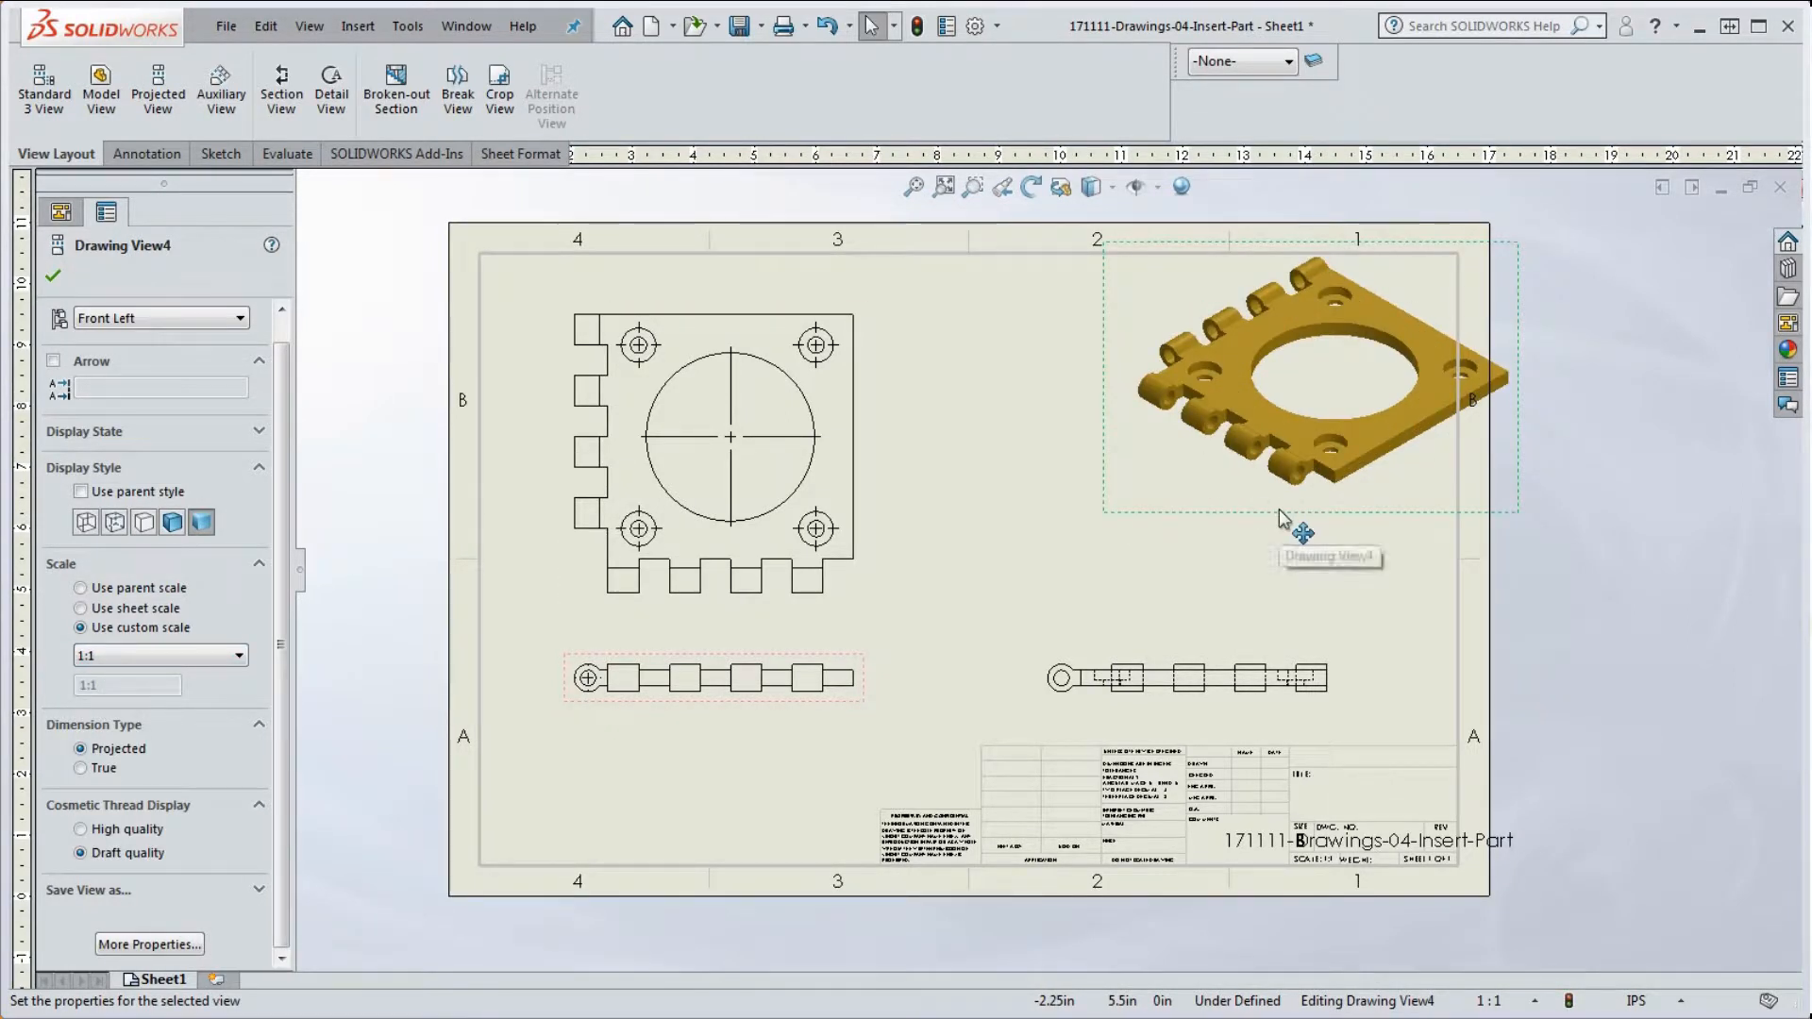
pyautogui.moveTo(1280, 517); pyautogui.dragTo(1140, 584)
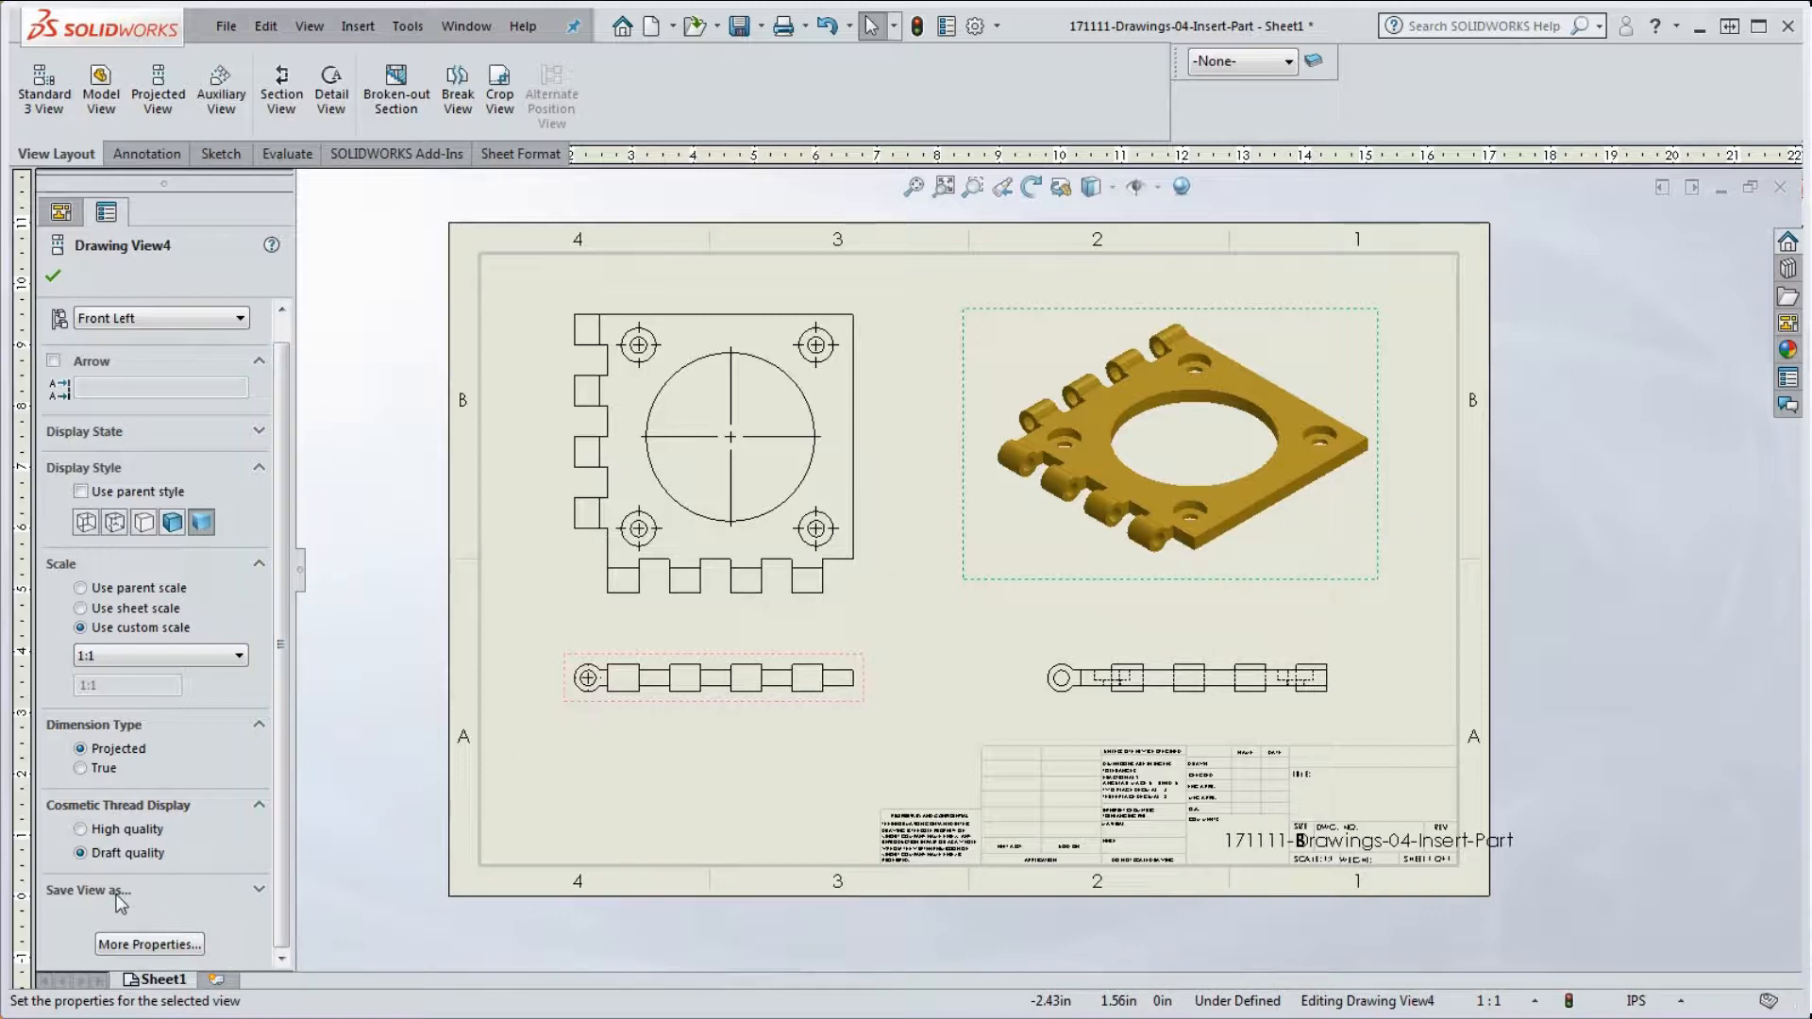
pyautogui.click(53, 276)
pyautogui.press('Escape')
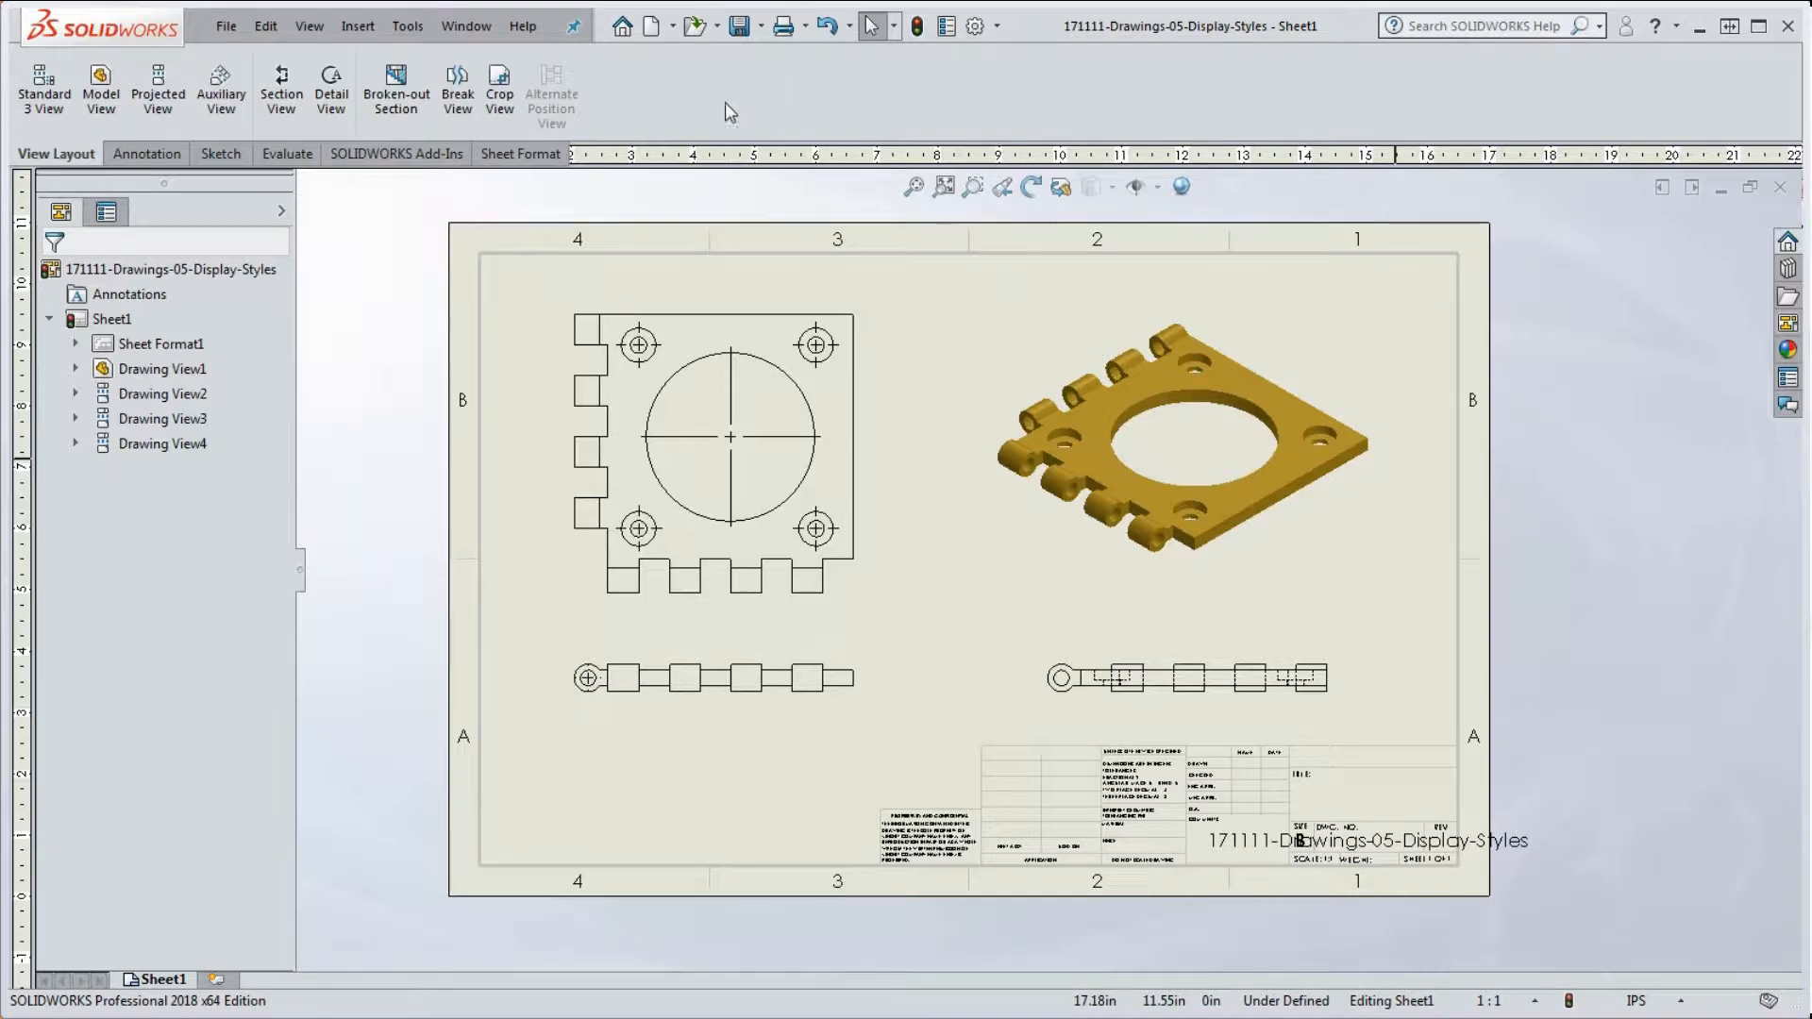
# Step: Display the Layer toolbar and dock it in the empty area beside the drawing commands
pyautogui.rightClick(800, 83)
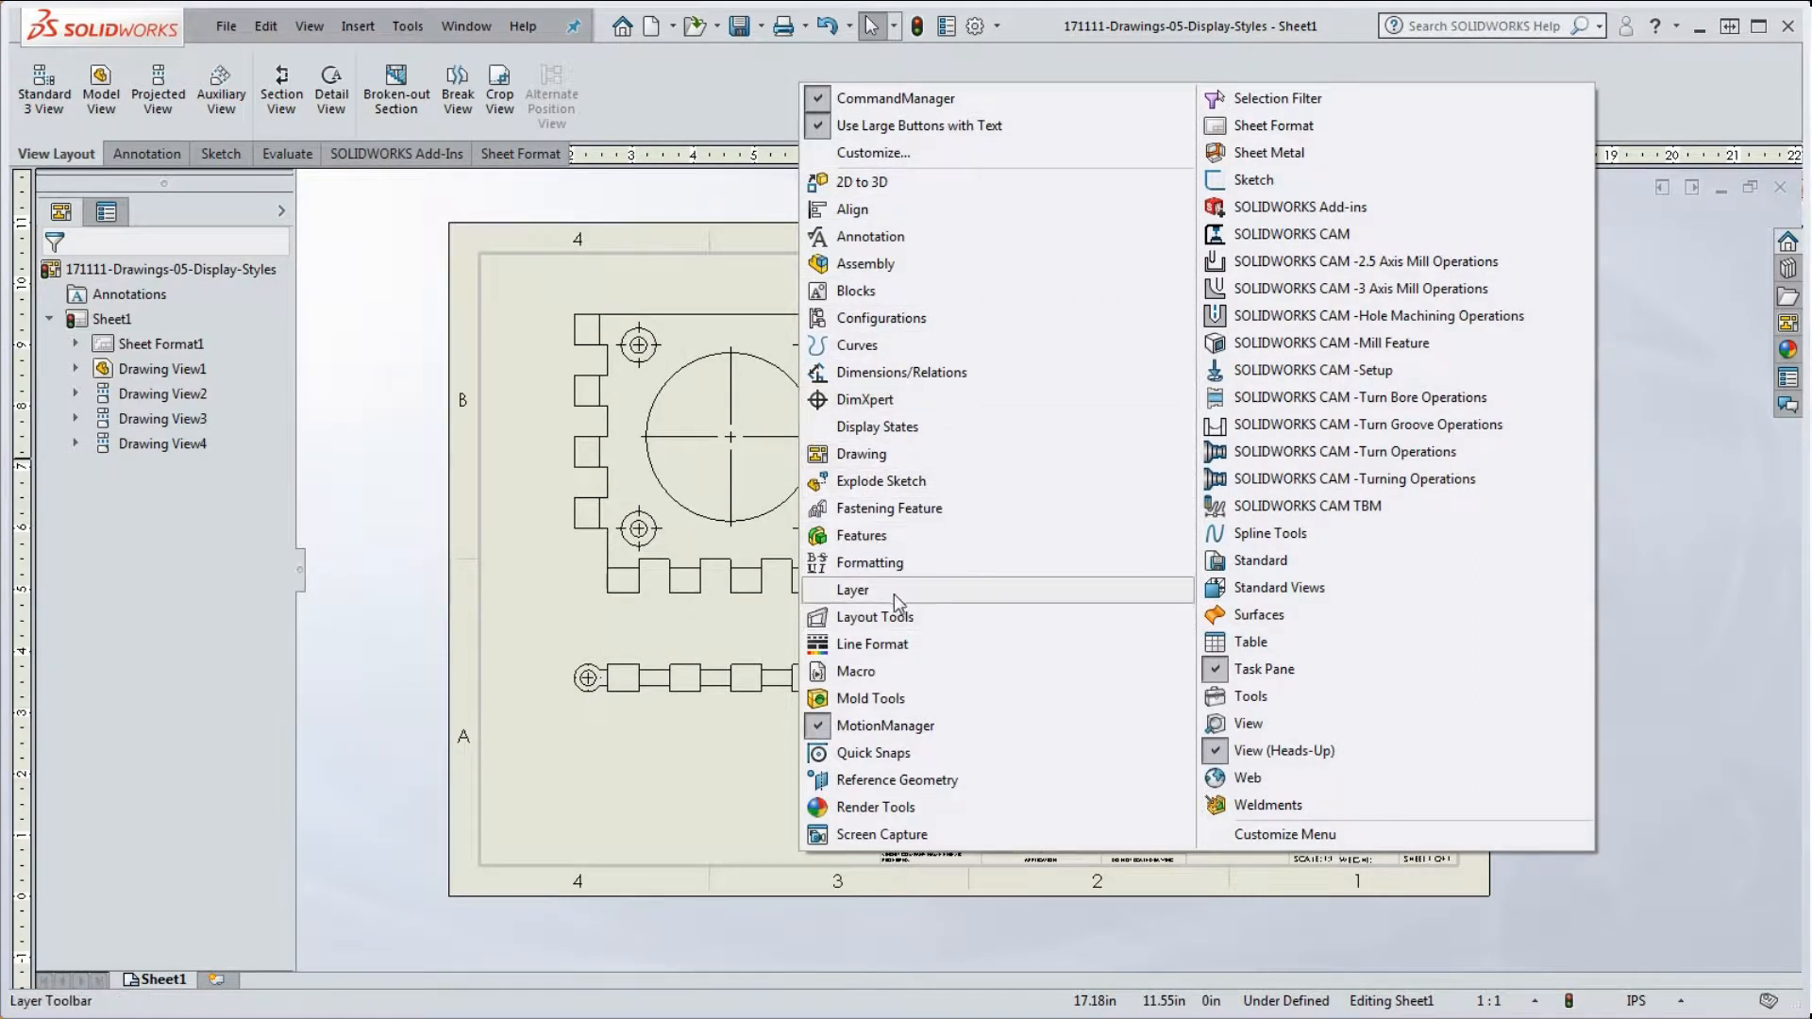
pyautogui.click(863, 592)
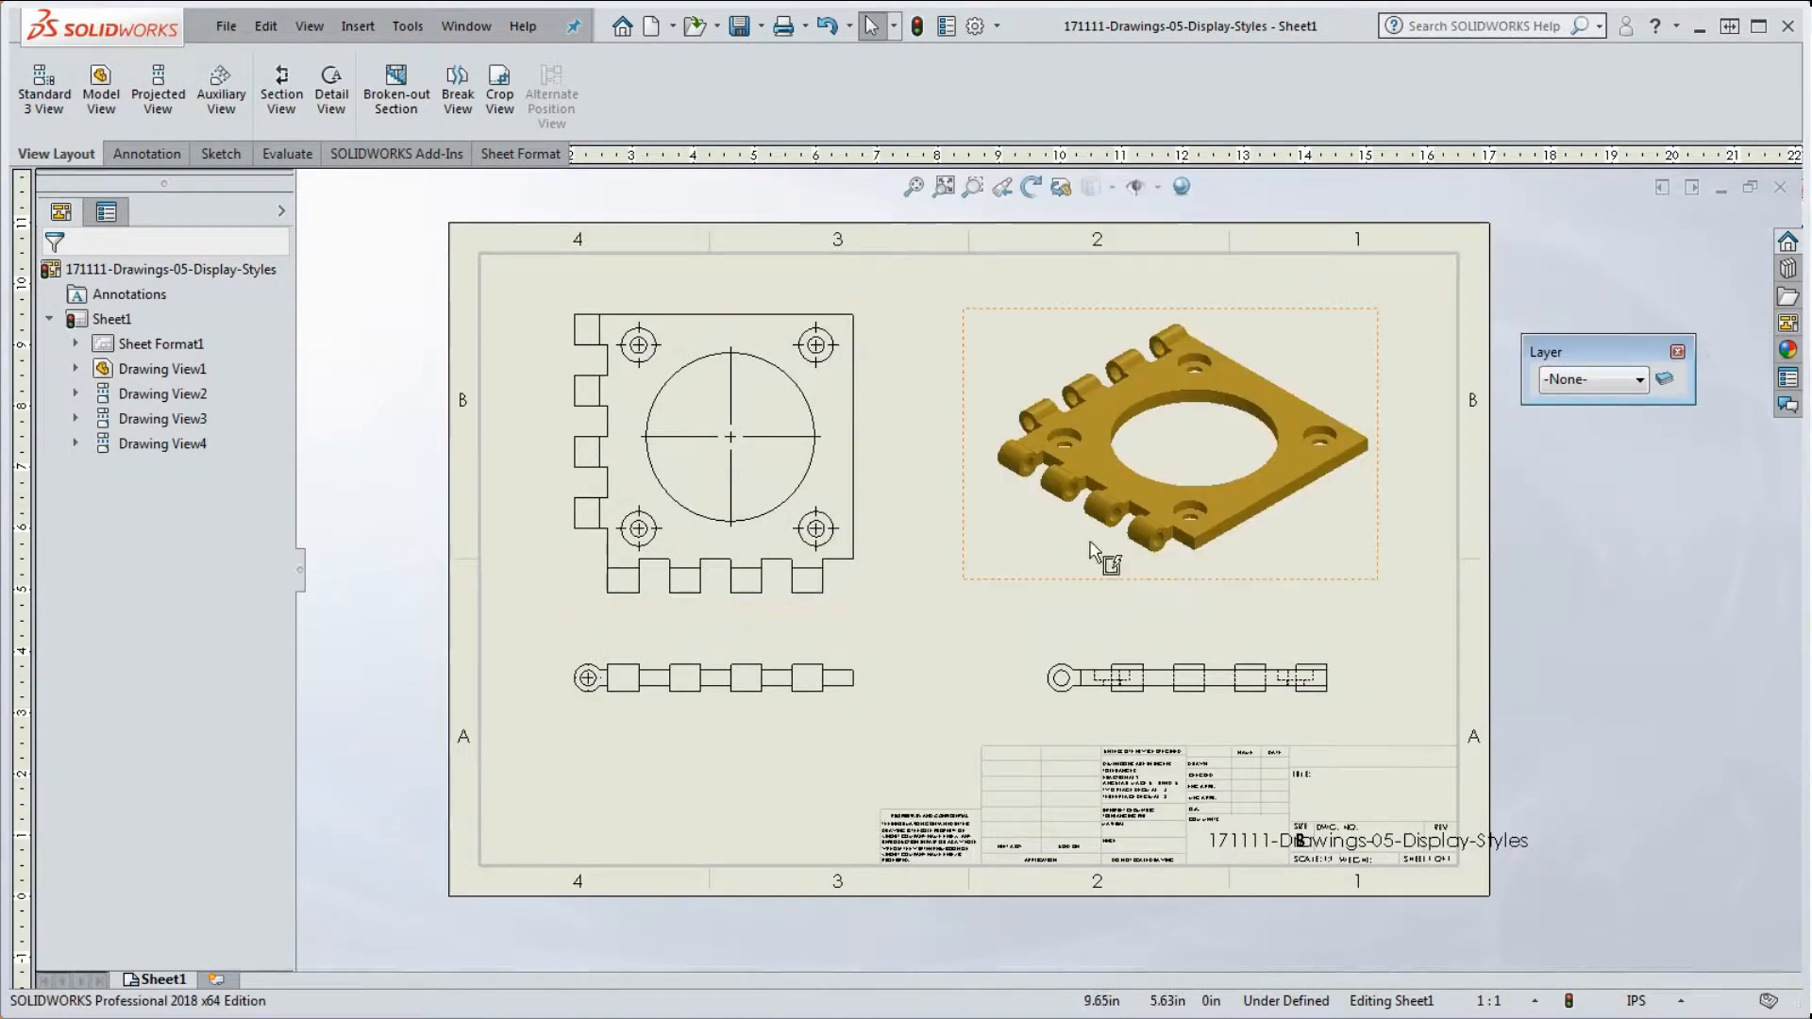
pyautogui.moveTo(1602, 347); pyautogui.dragTo(1610, 276)
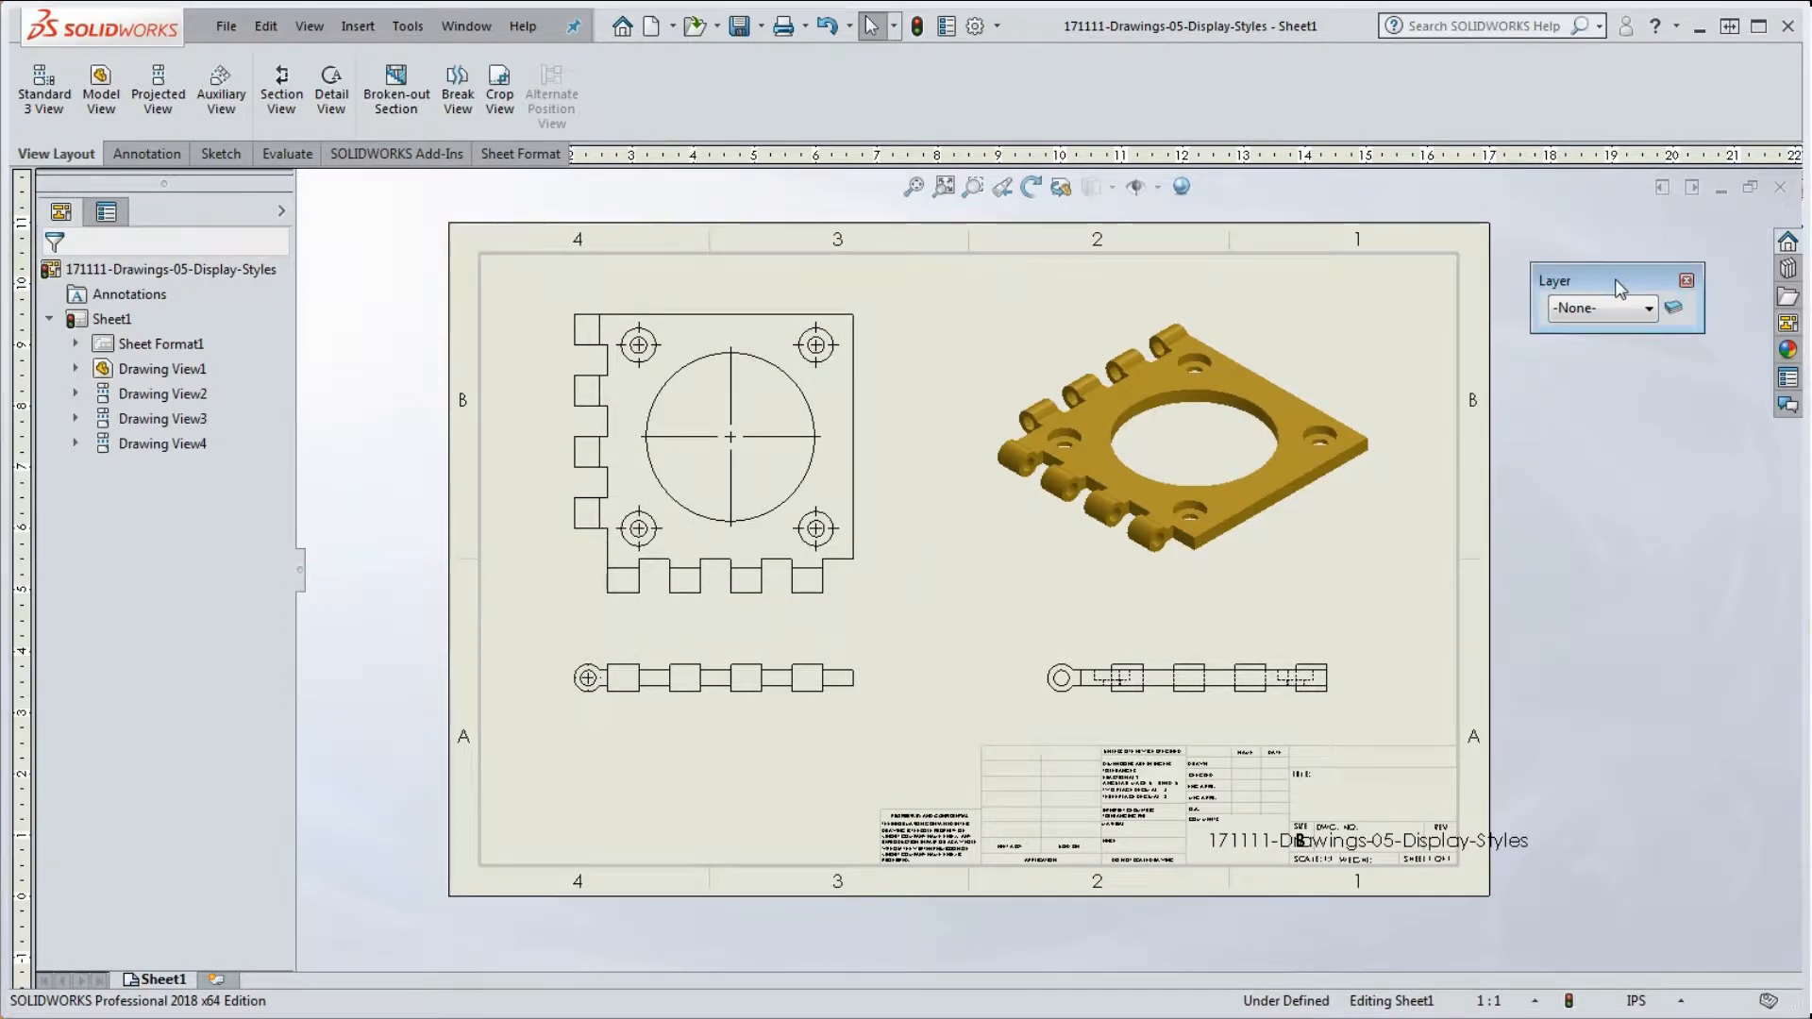
pyautogui.moveTo(1615, 280); pyautogui.dragTo(1249, 96)
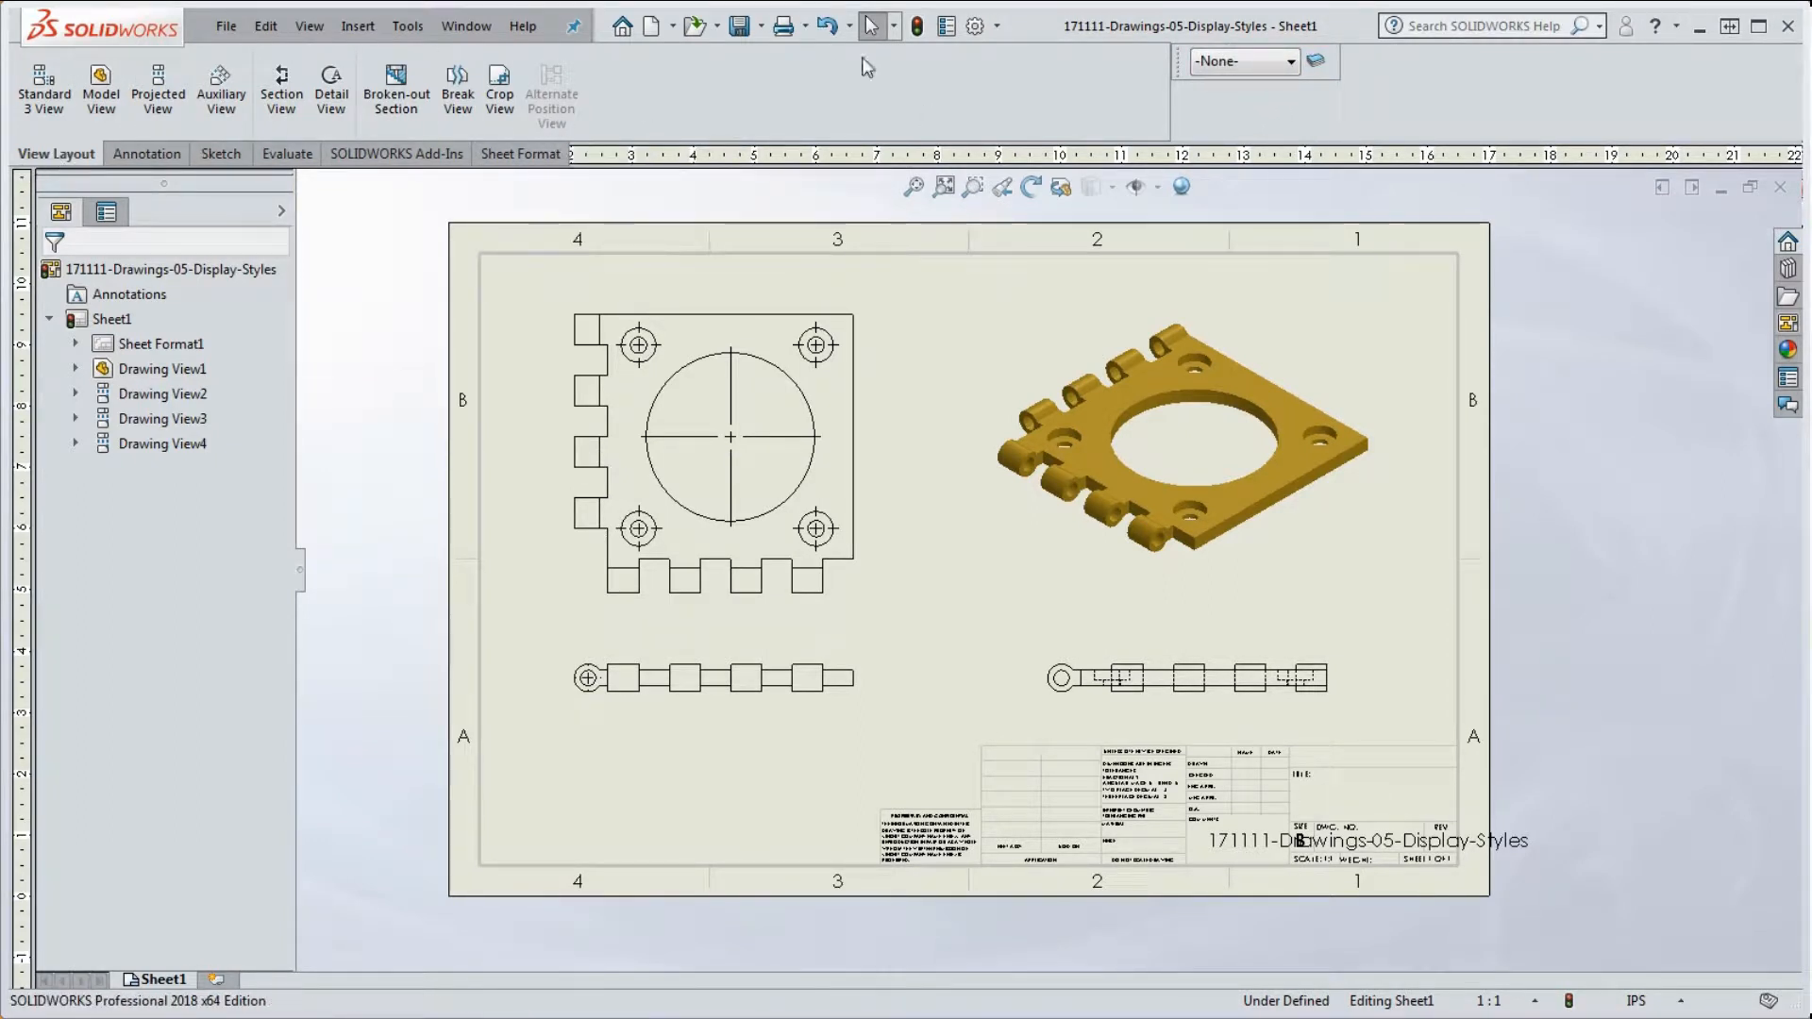
pyautogui.click(151, 155)
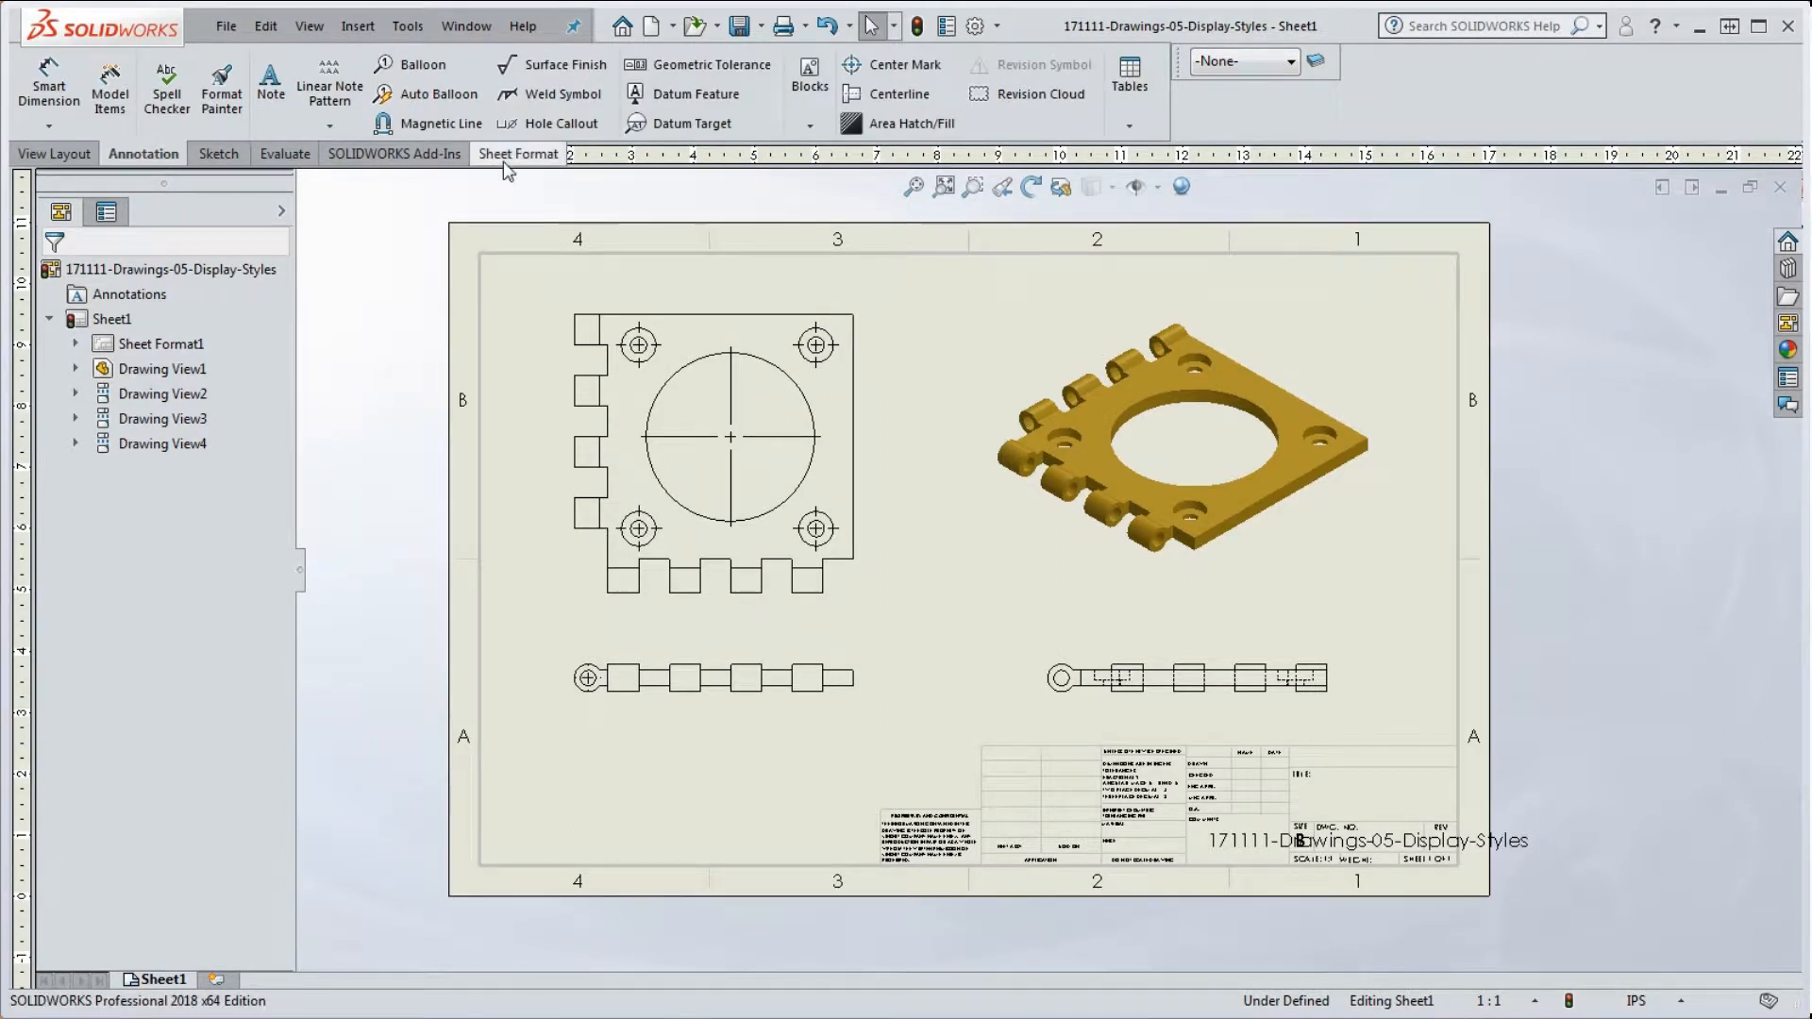
pyautogui.click(72, 156)
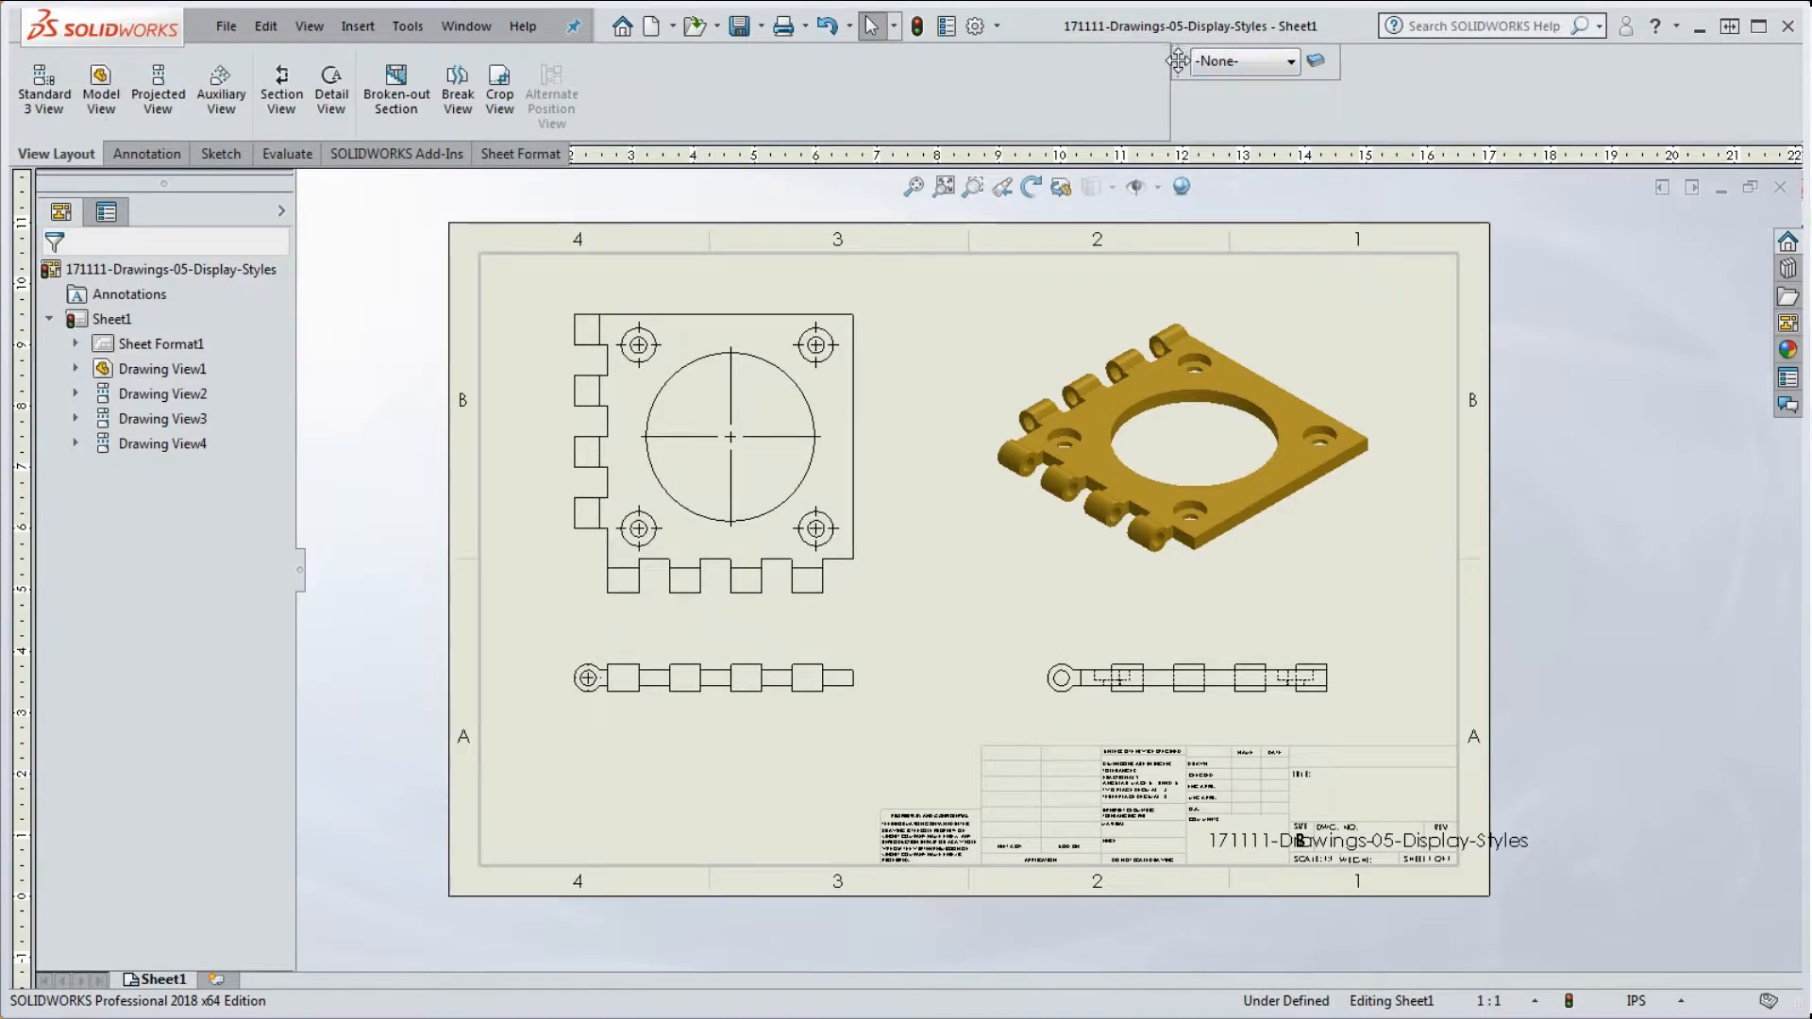
# Step: Check which layers are available to choose from in the drawing
pyautogui.click(1294, 66)
pyautogui.click(1294, 66)
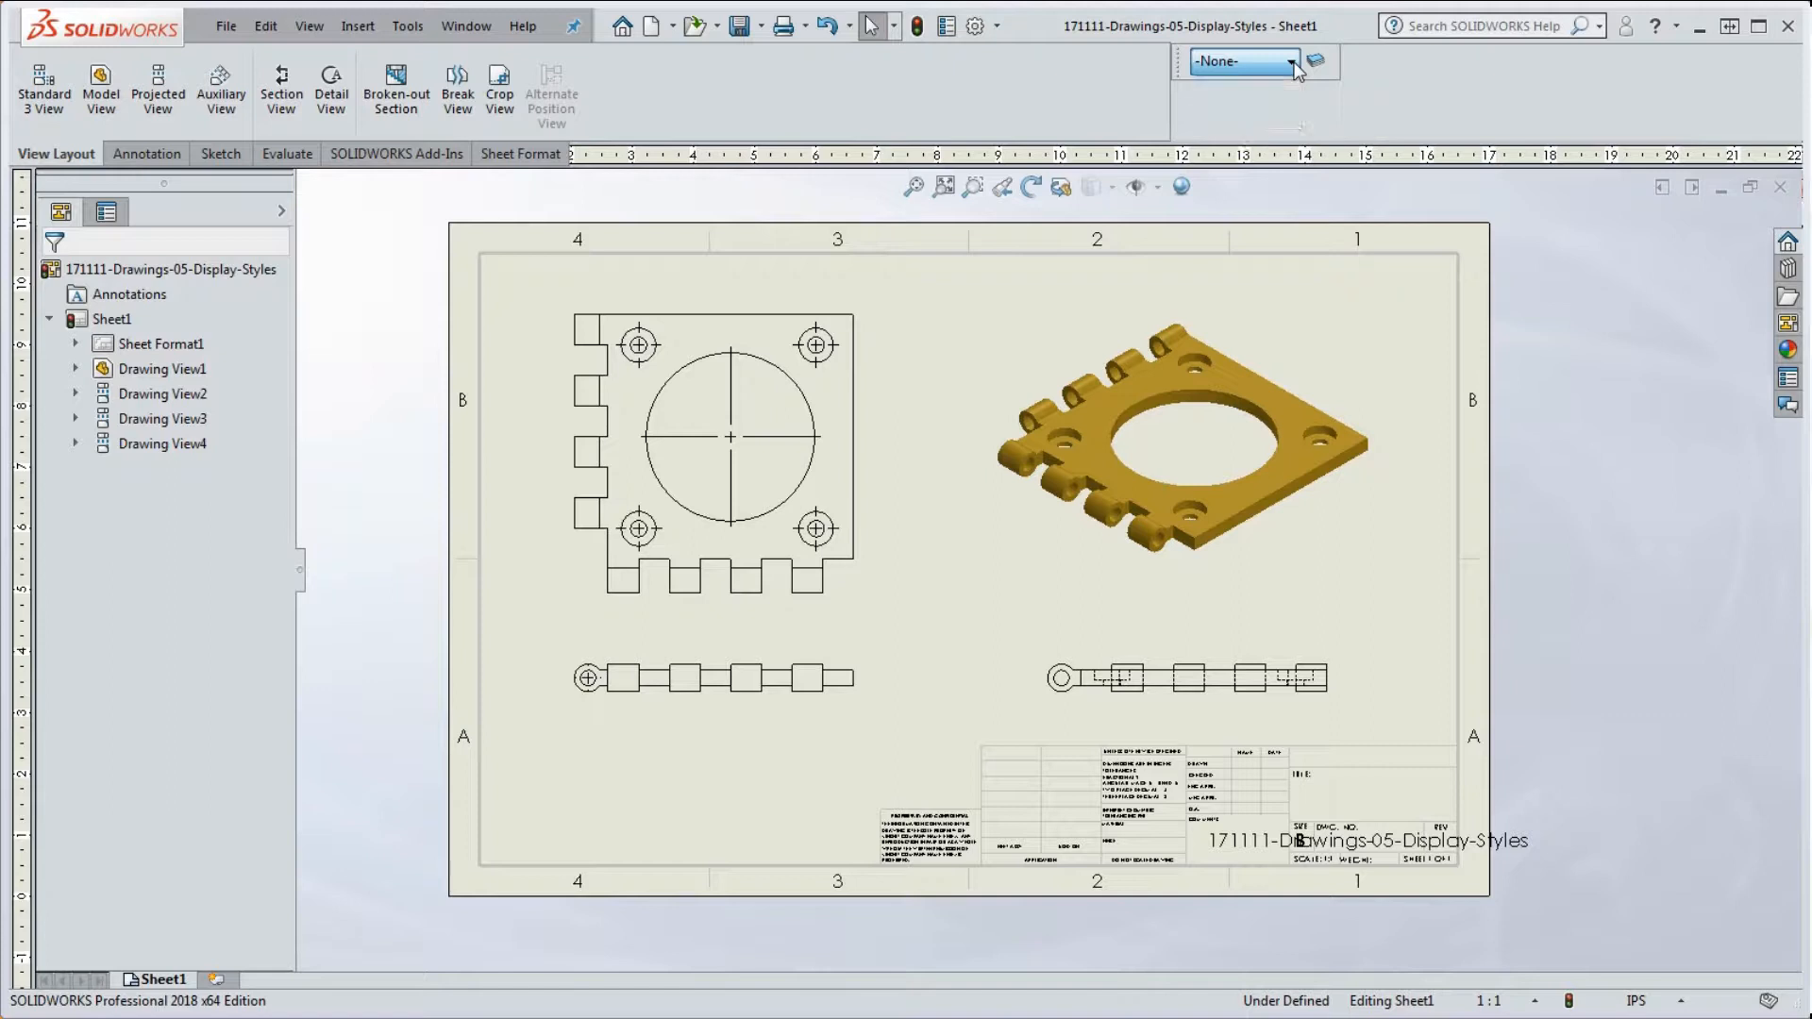
pyautogui.click(1292, 62)
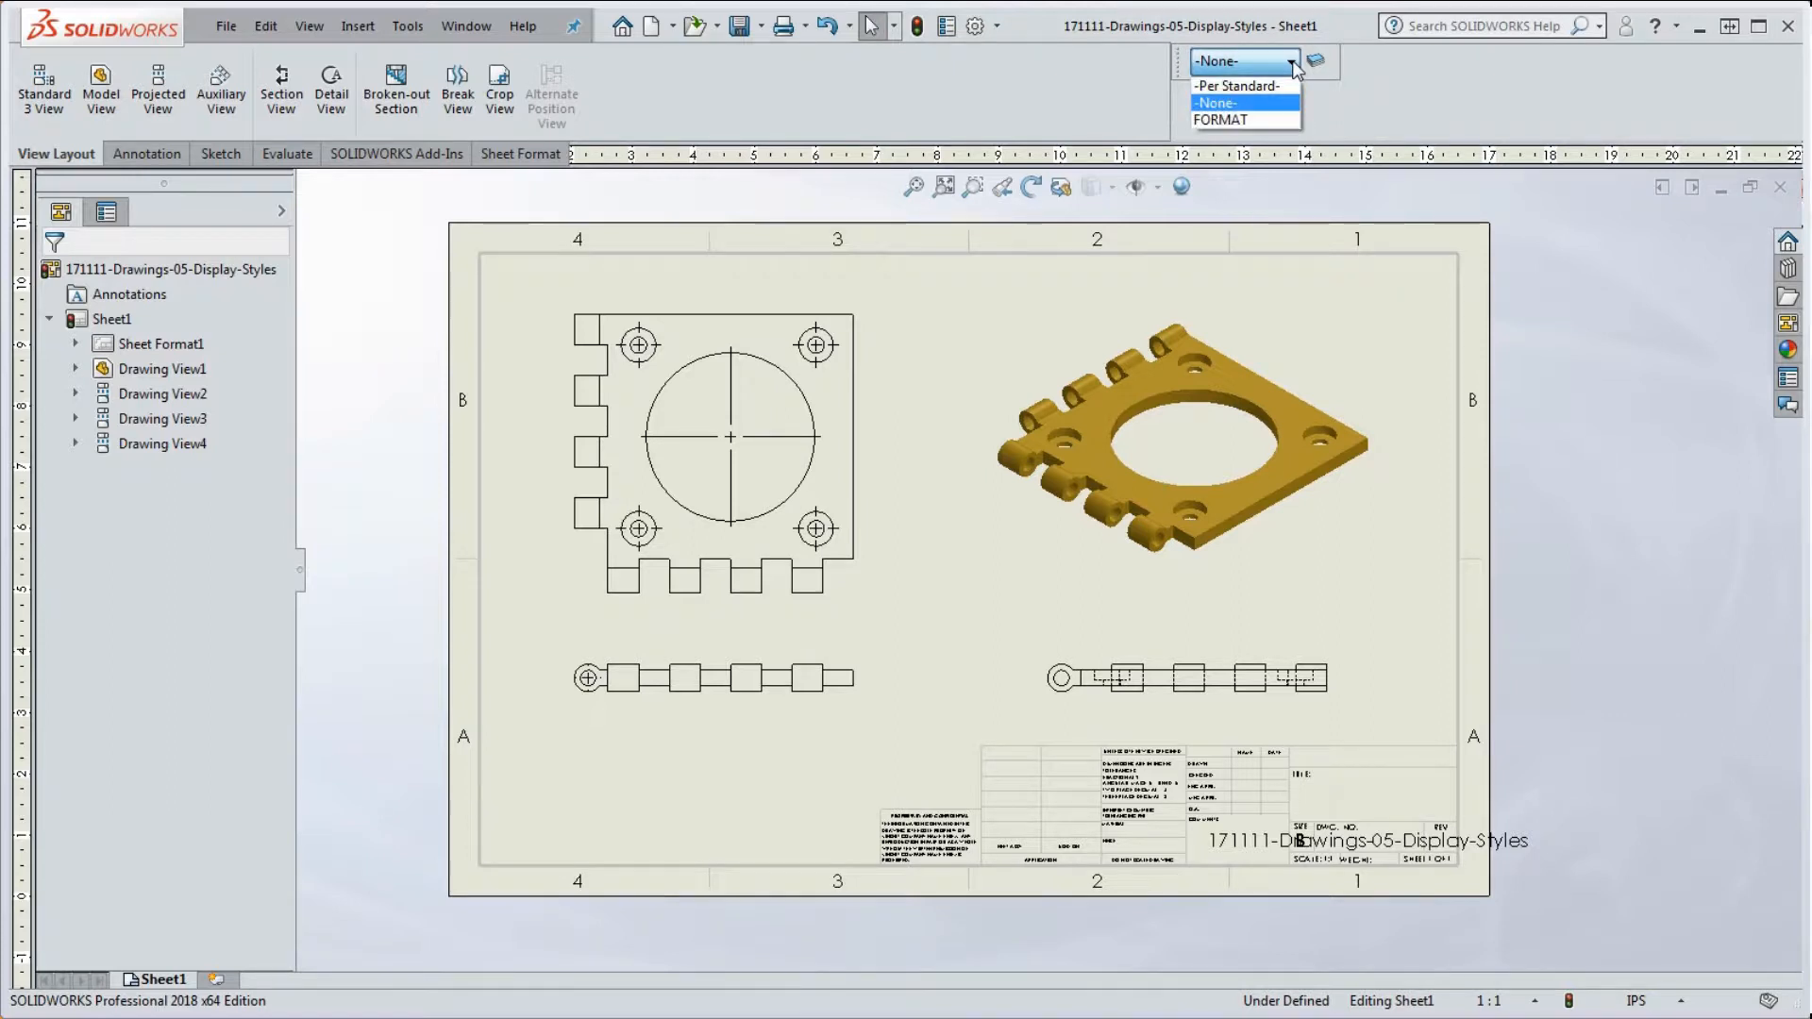
pyautogui.click(1294, 66)
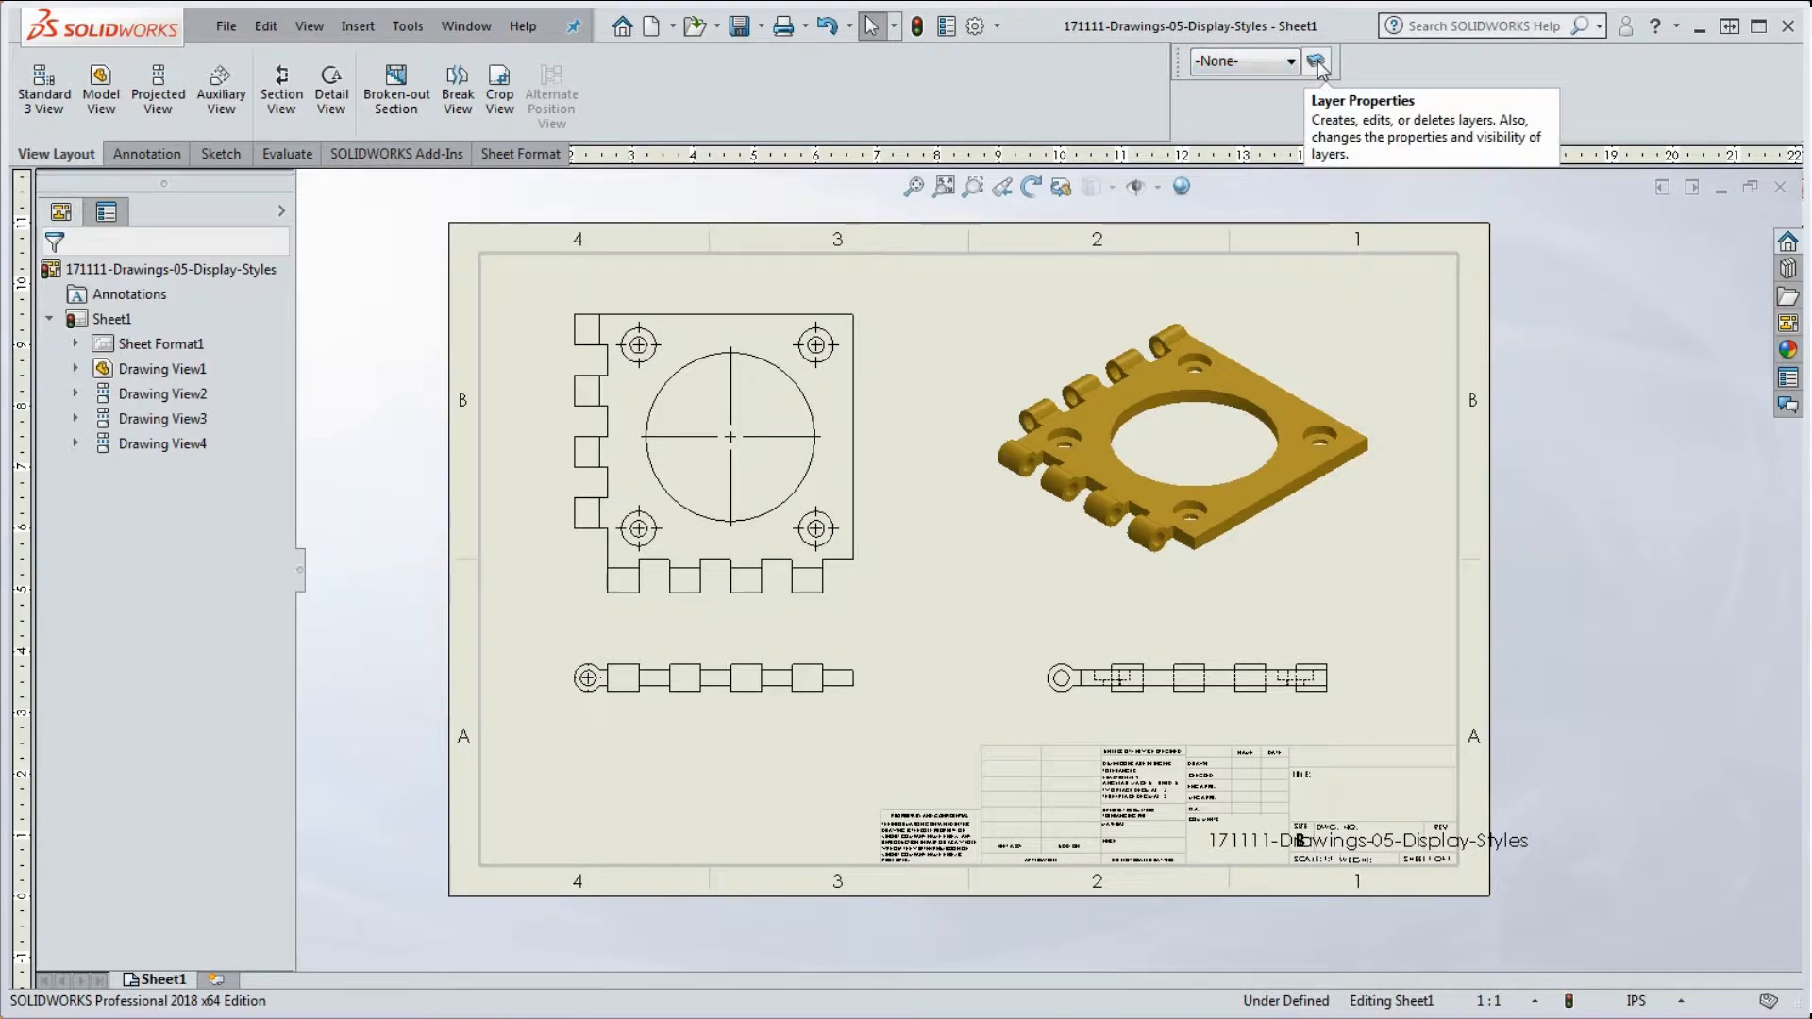
# Step: Create a new drawing layer named Sheet Notes and set its color to bright green
pyautogui.click(1316, 64)
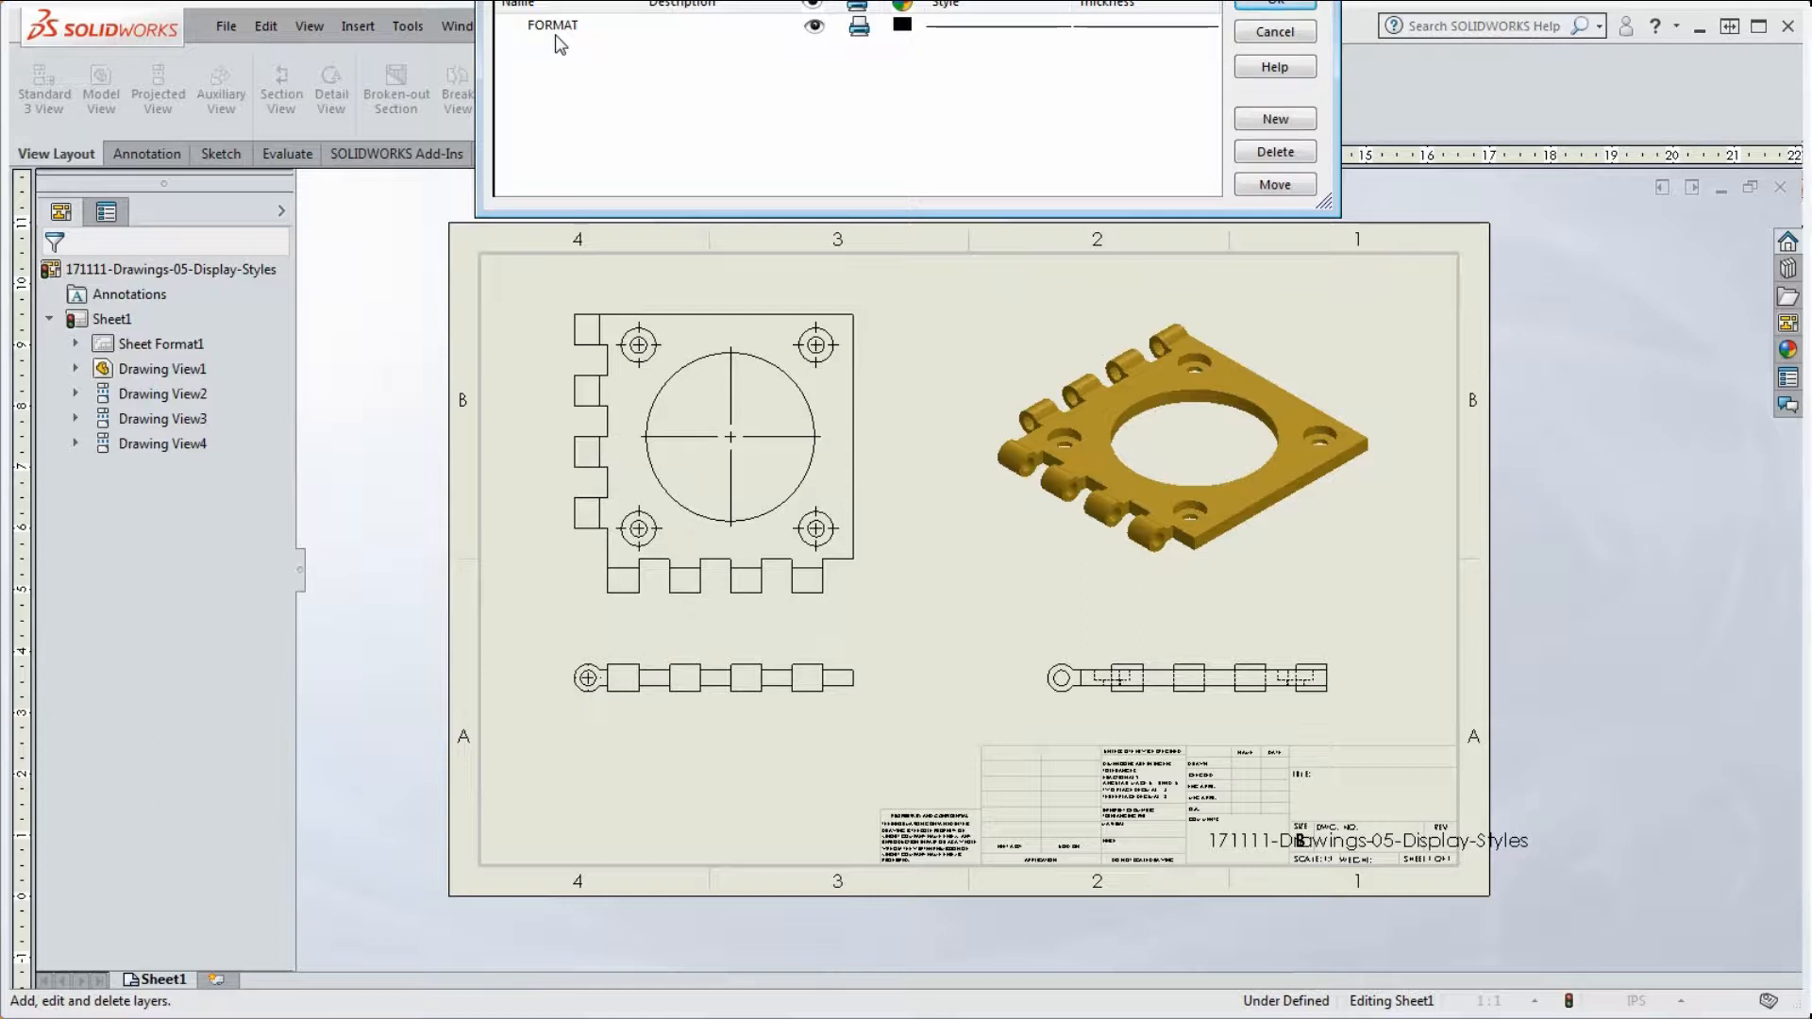
pyautogui.click(1305, 124)
pyautogui.write('S')
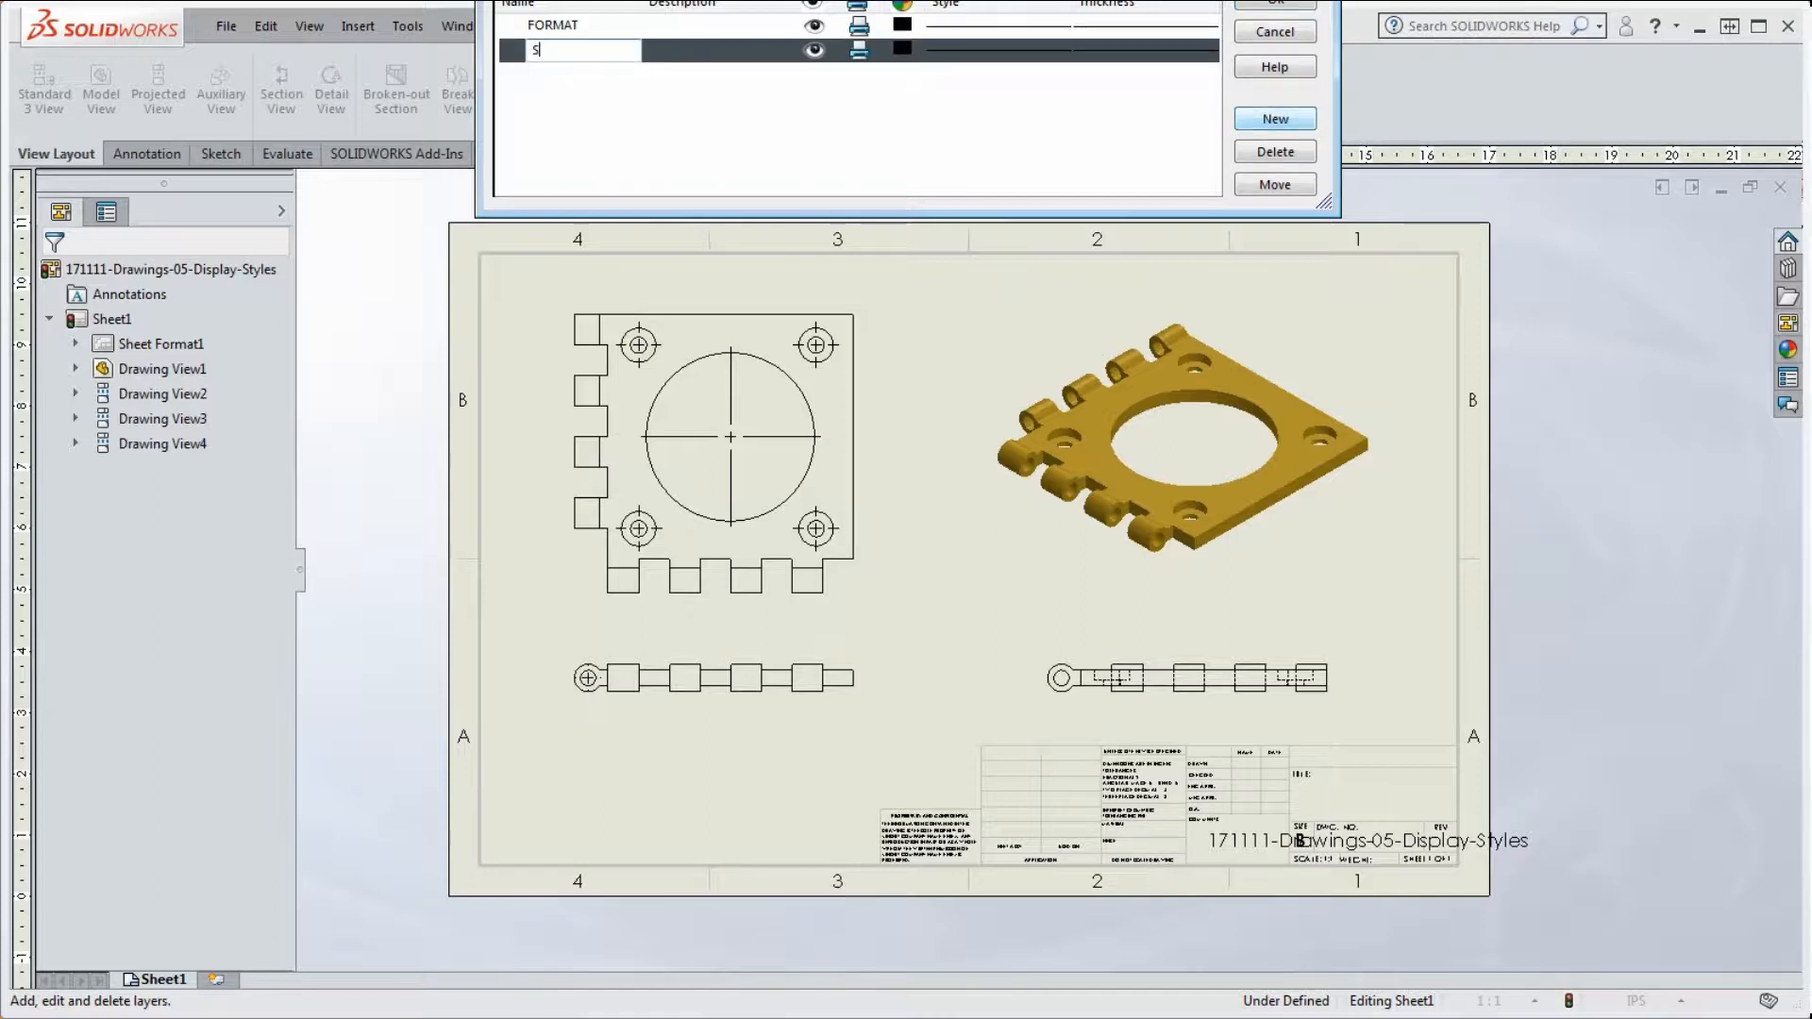
pyautogui.write('heet Notes')
pyautogui.click(904, 48)
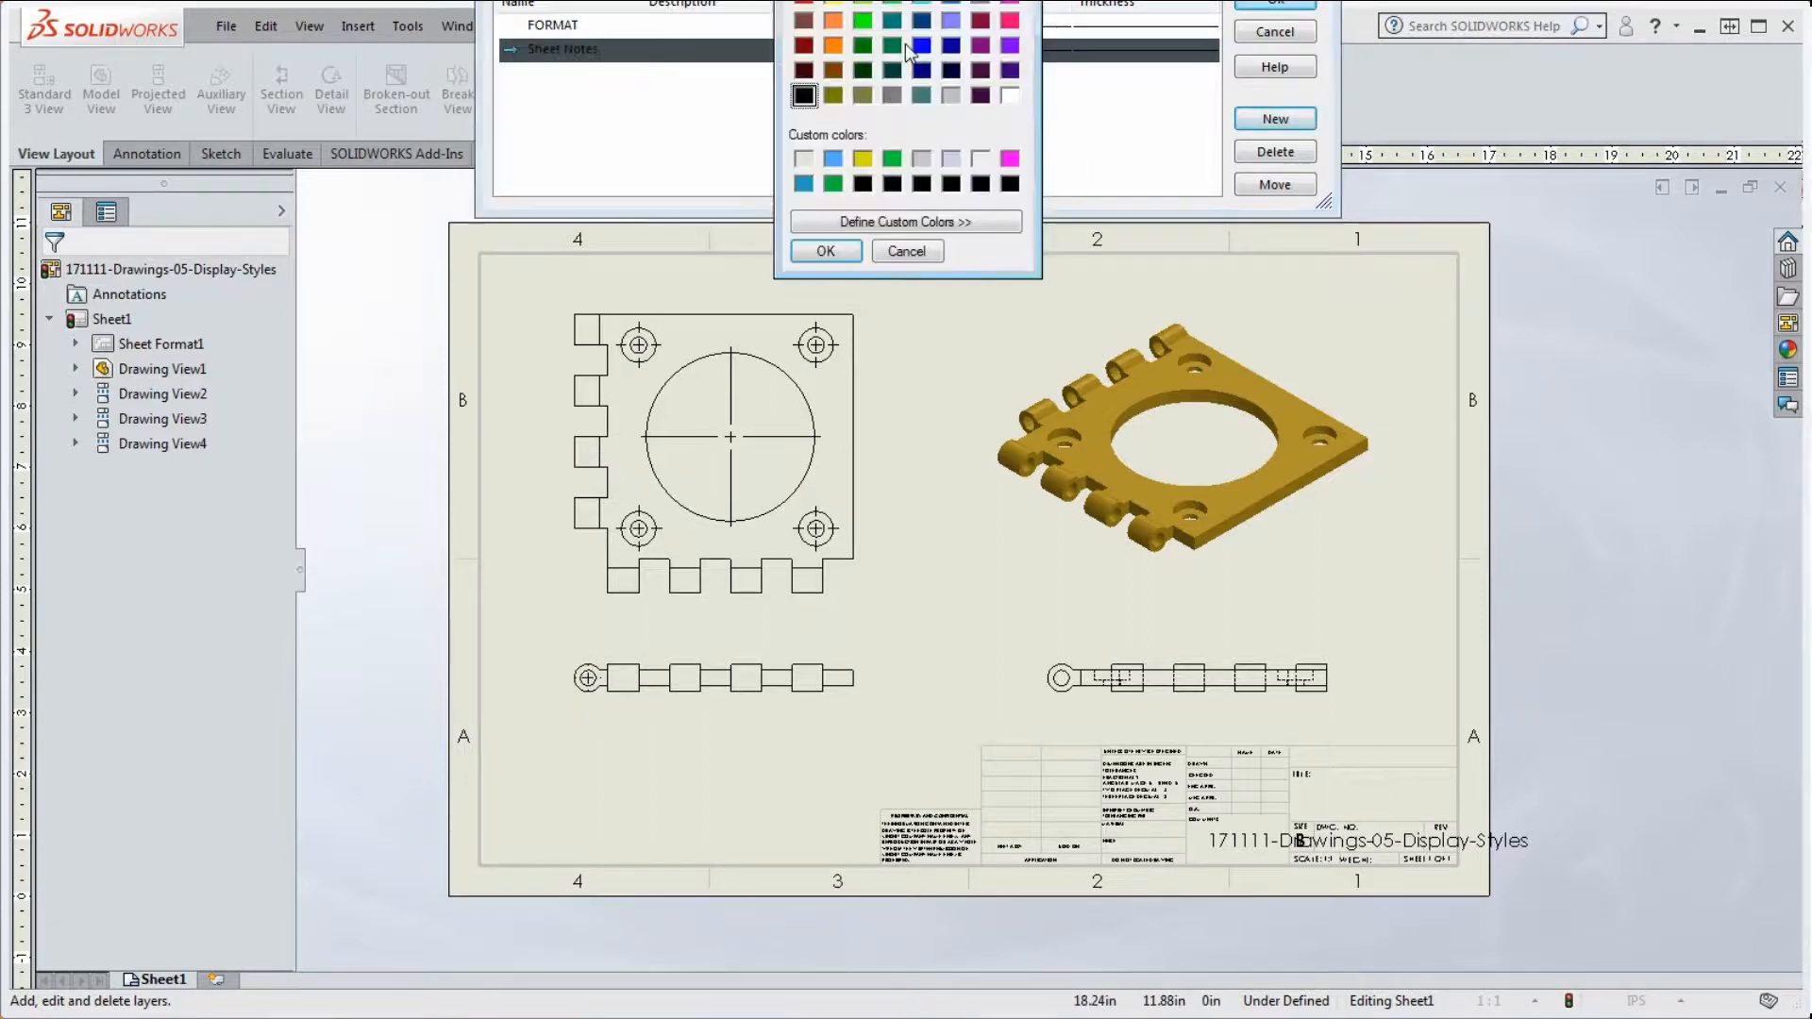
pyautogui.click(861, 22)
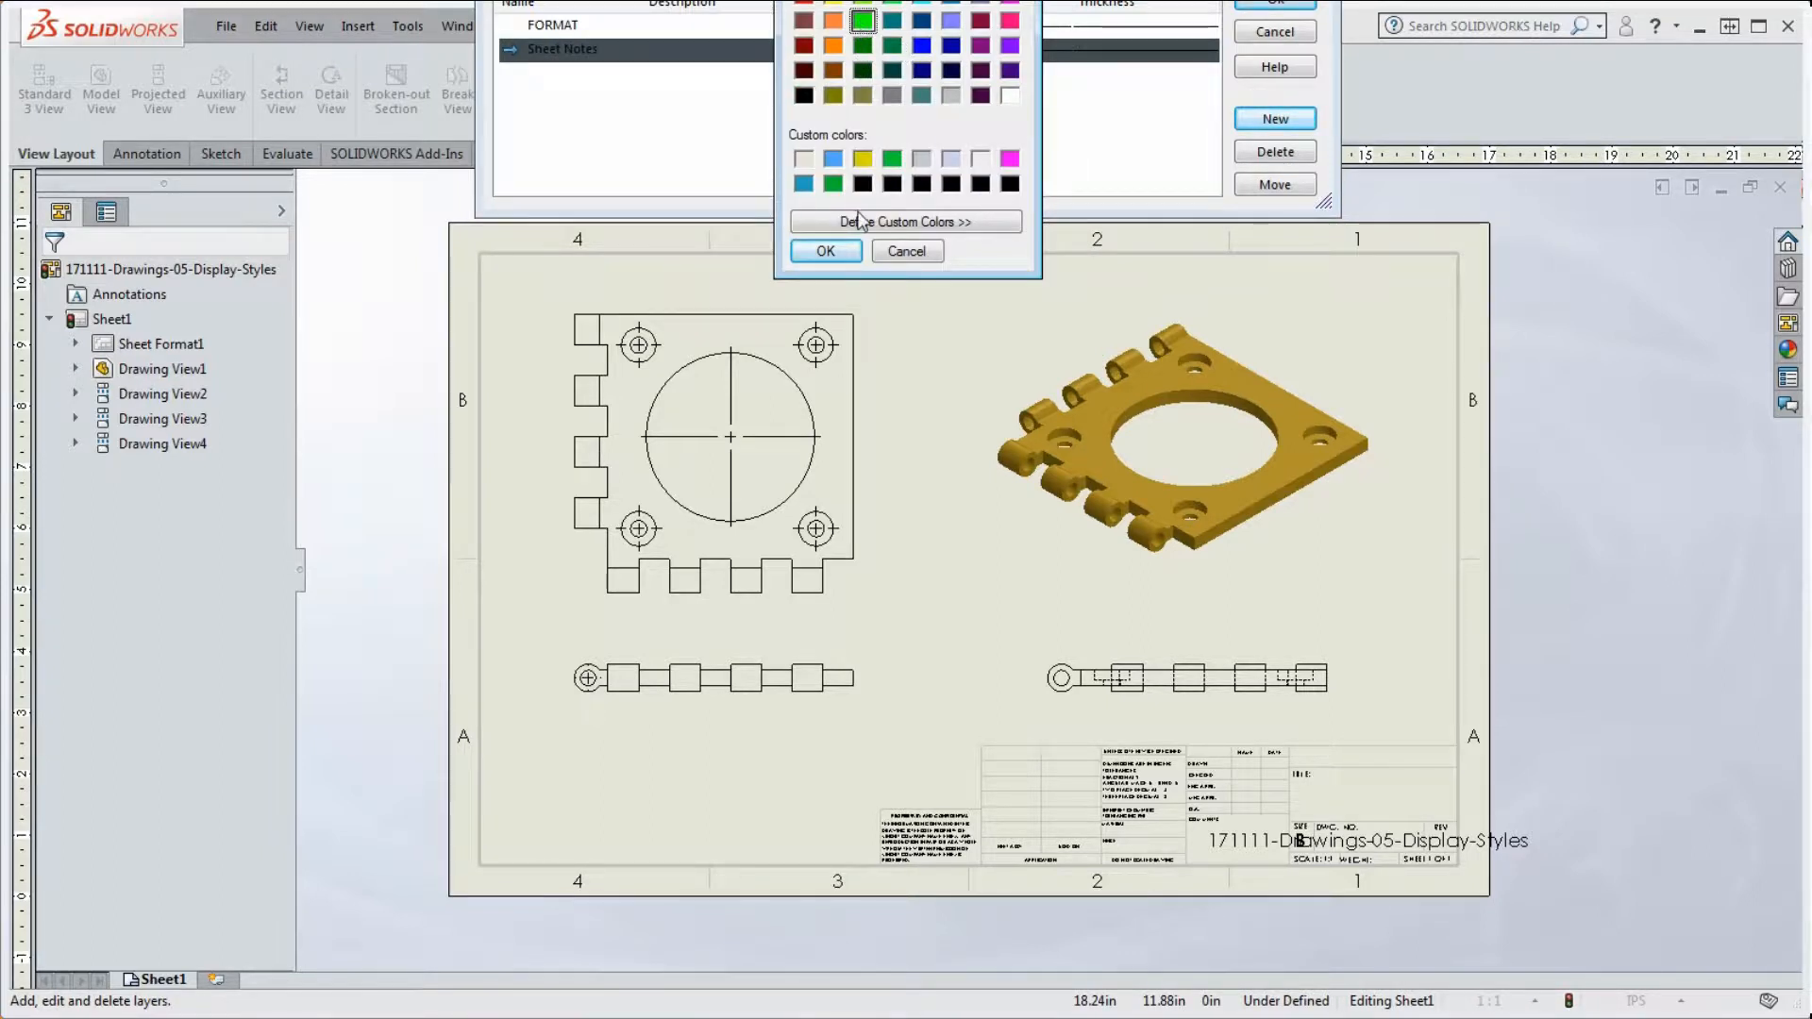
pyautogui.click(826, 251)
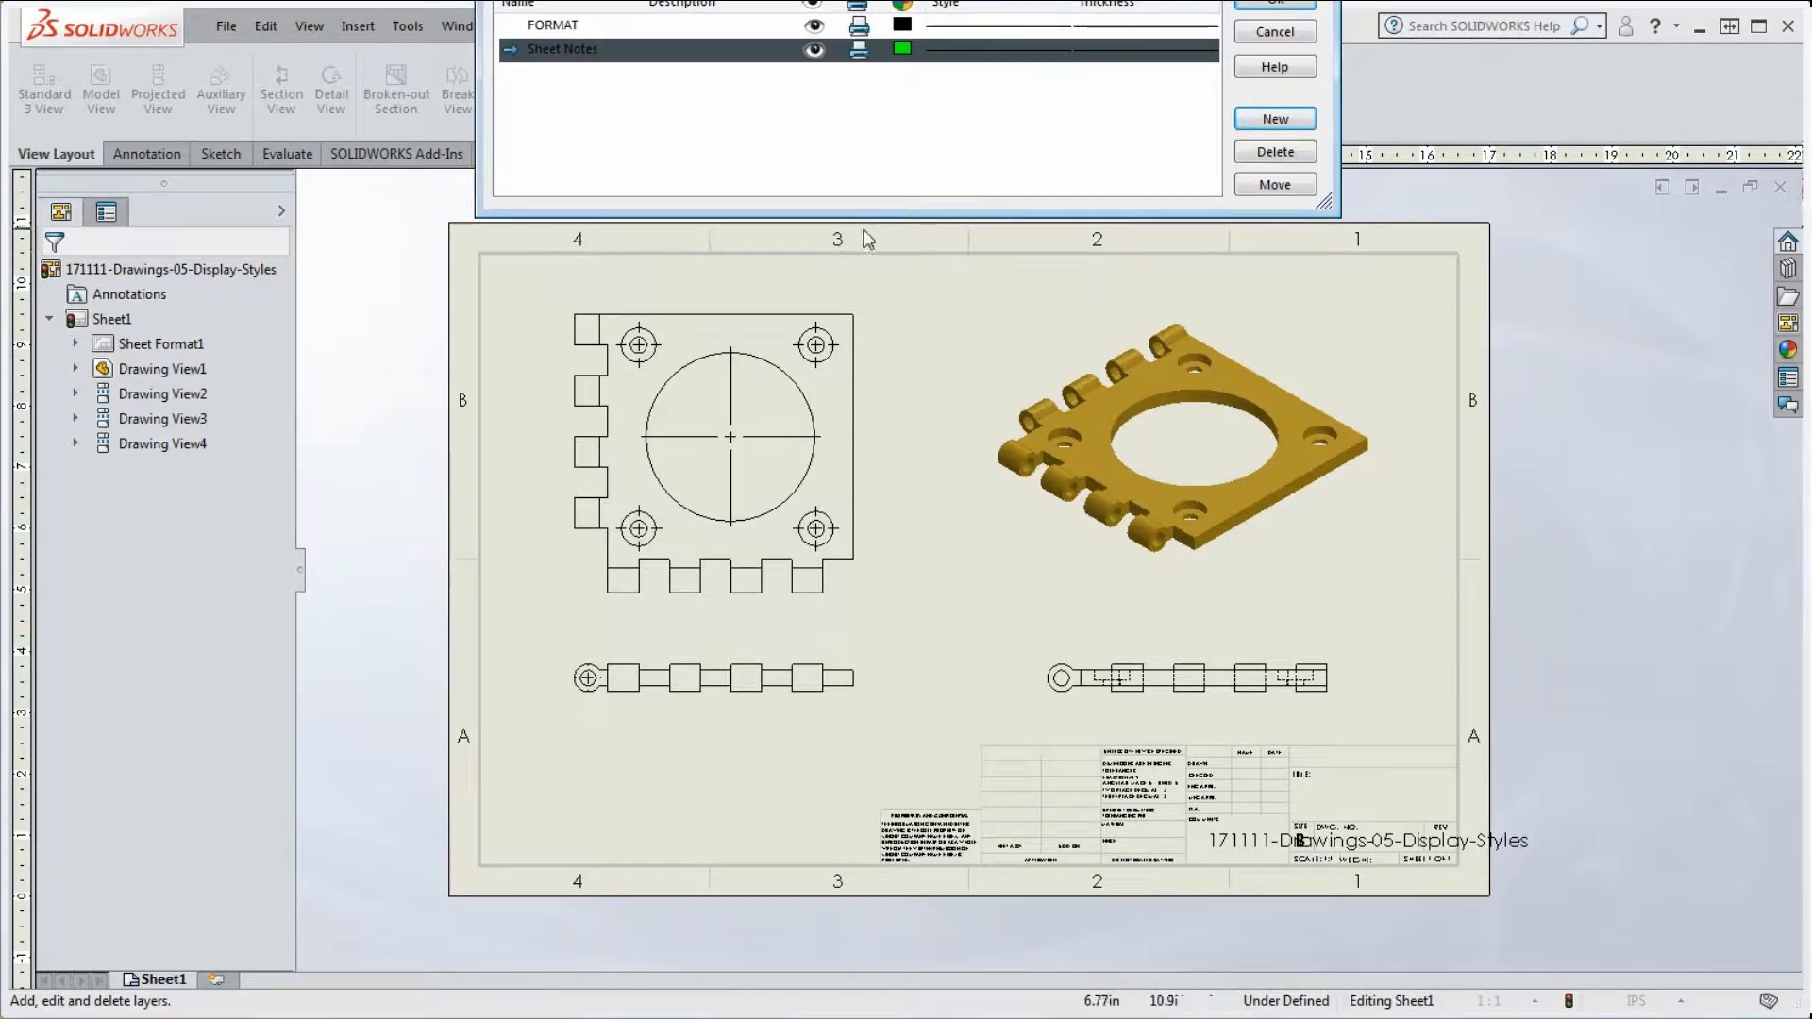
# Step: Add another layer named Dimensions, accept its color, and apply the layer settings
pyautogui.click(1288, 121)
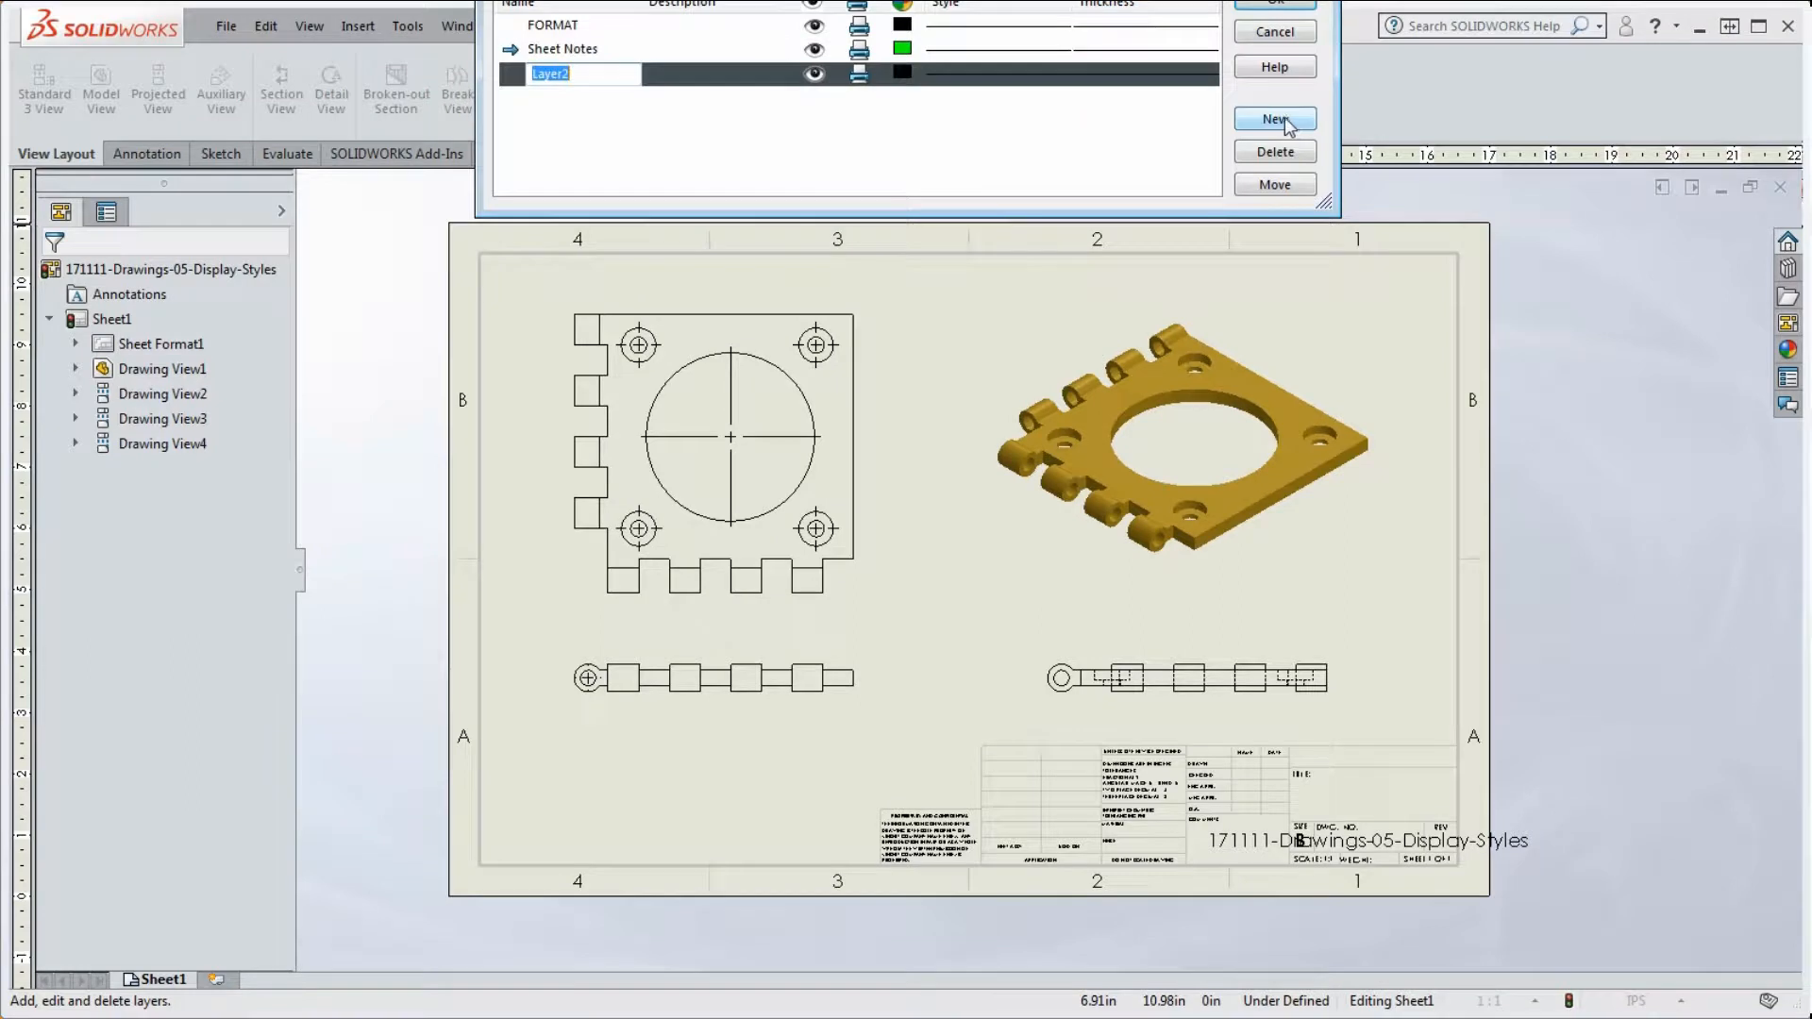
pyautogui.write('Dimensions')
pyautogui.click(903, 72)
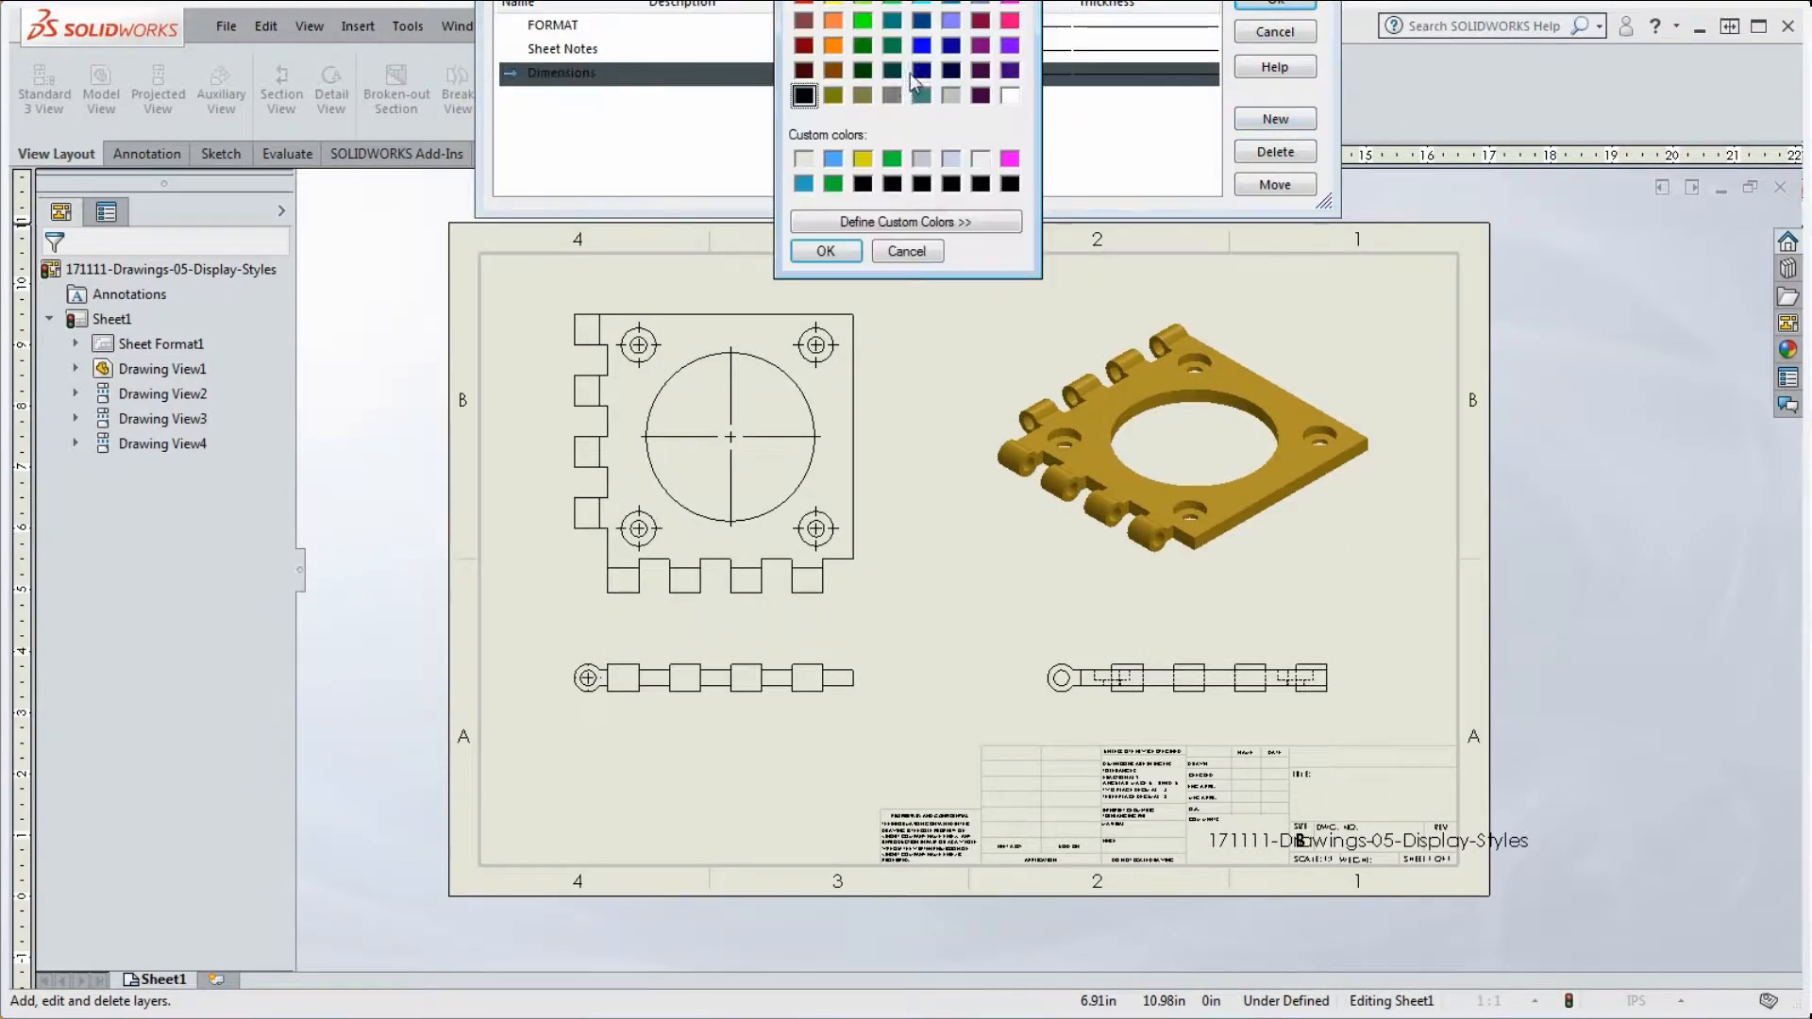
pyautogui.click(846, 252)
pyautogui.click(1291, 6)
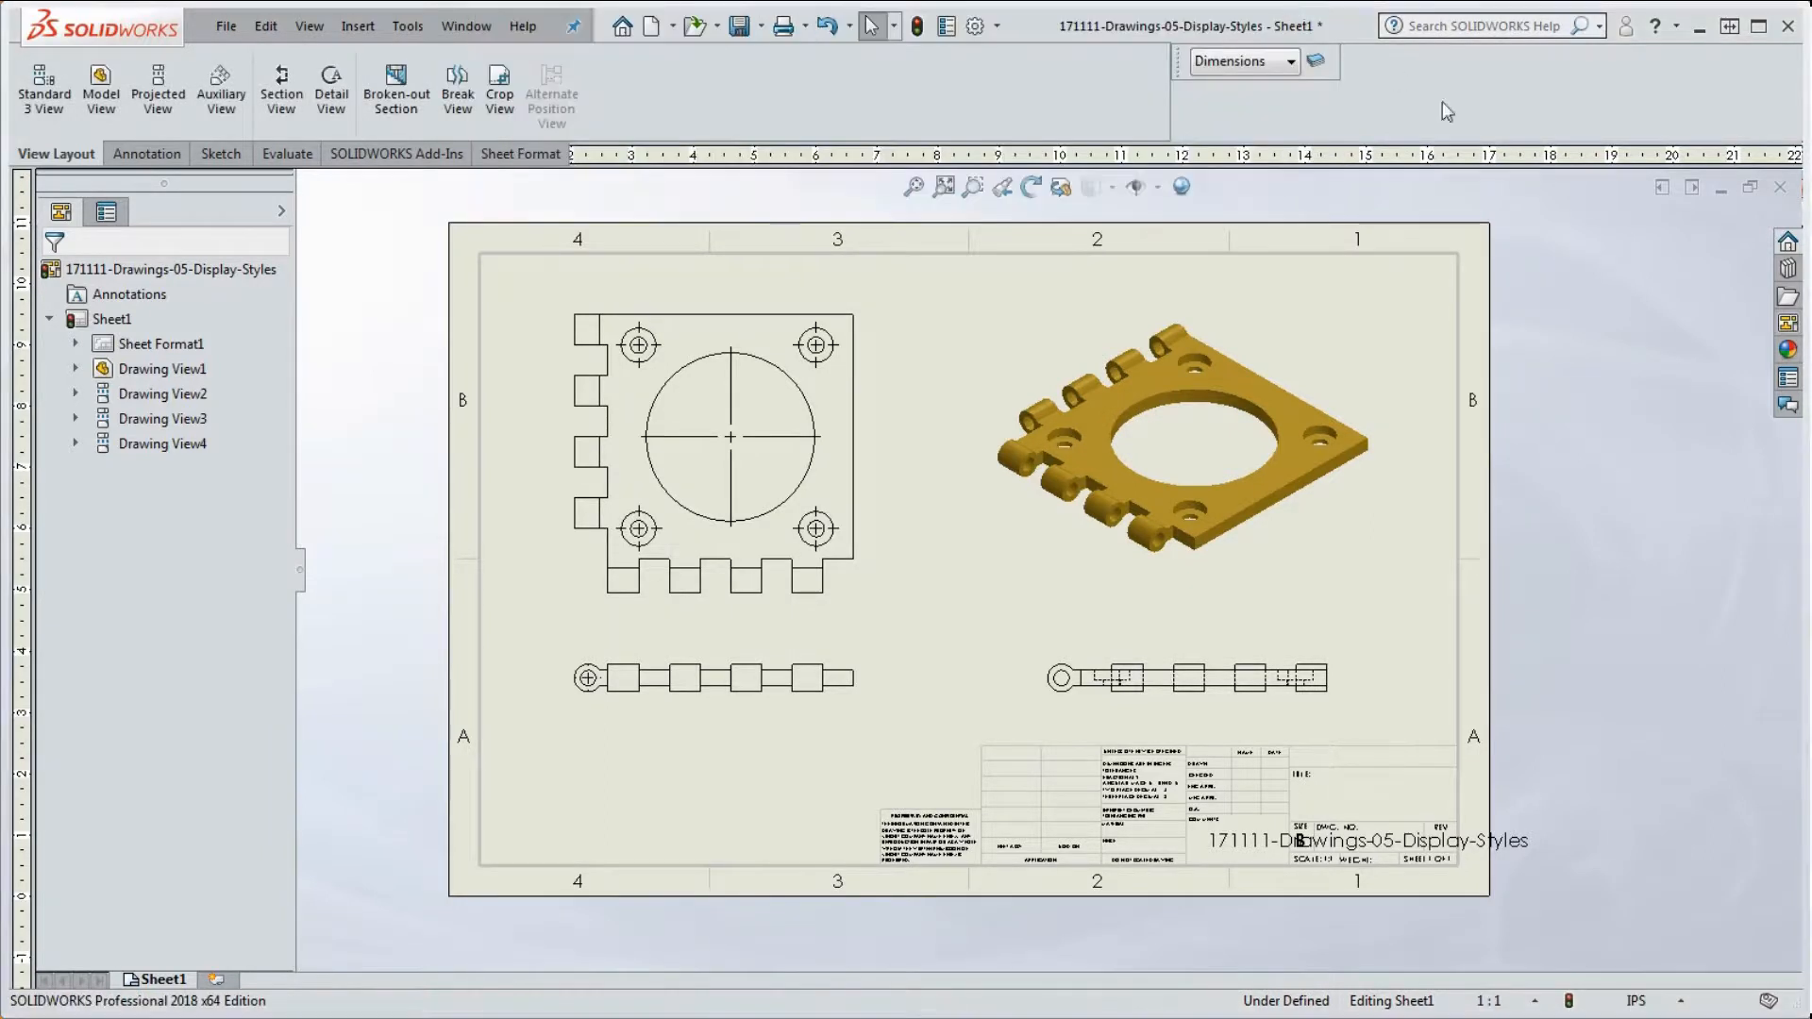
# Step: Switch the active layer to Sheet Notes and then to FORMAT
pyautogui.click(1288, 64)
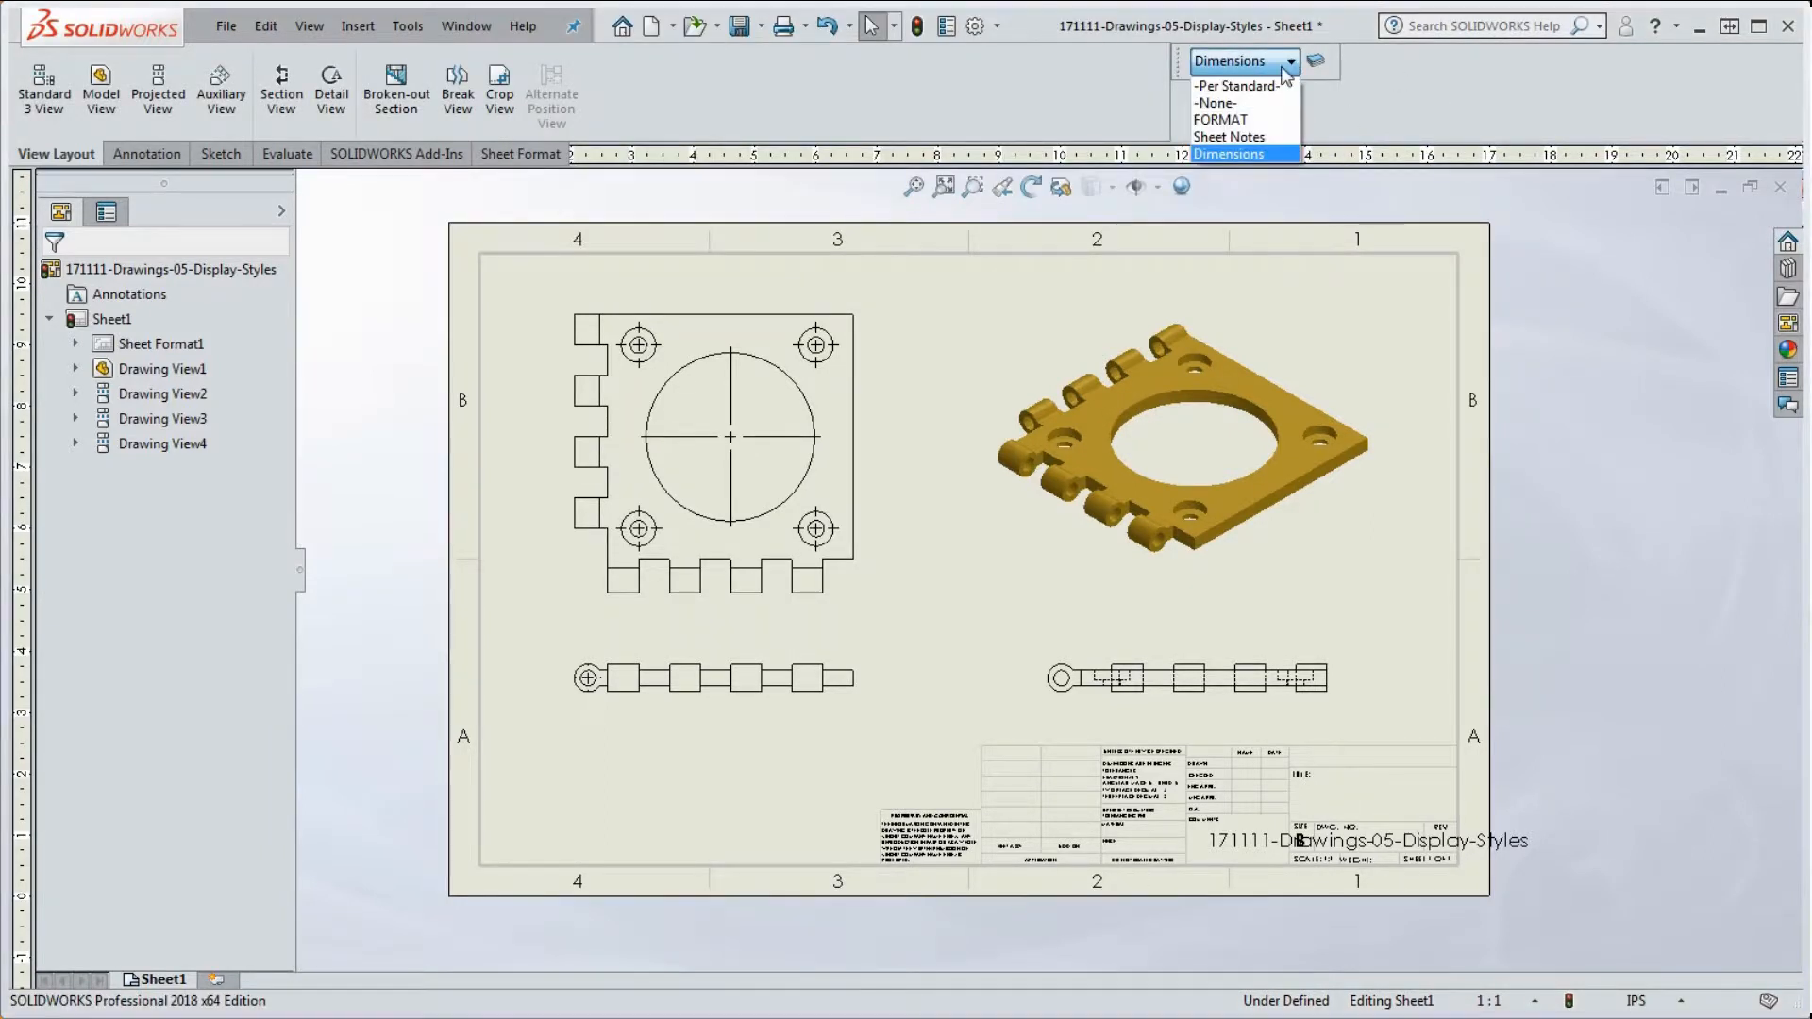
pyautogui.click(1228, 137)
pyautogui.click(1283, 65)
pyautogui.click(1236, 120)
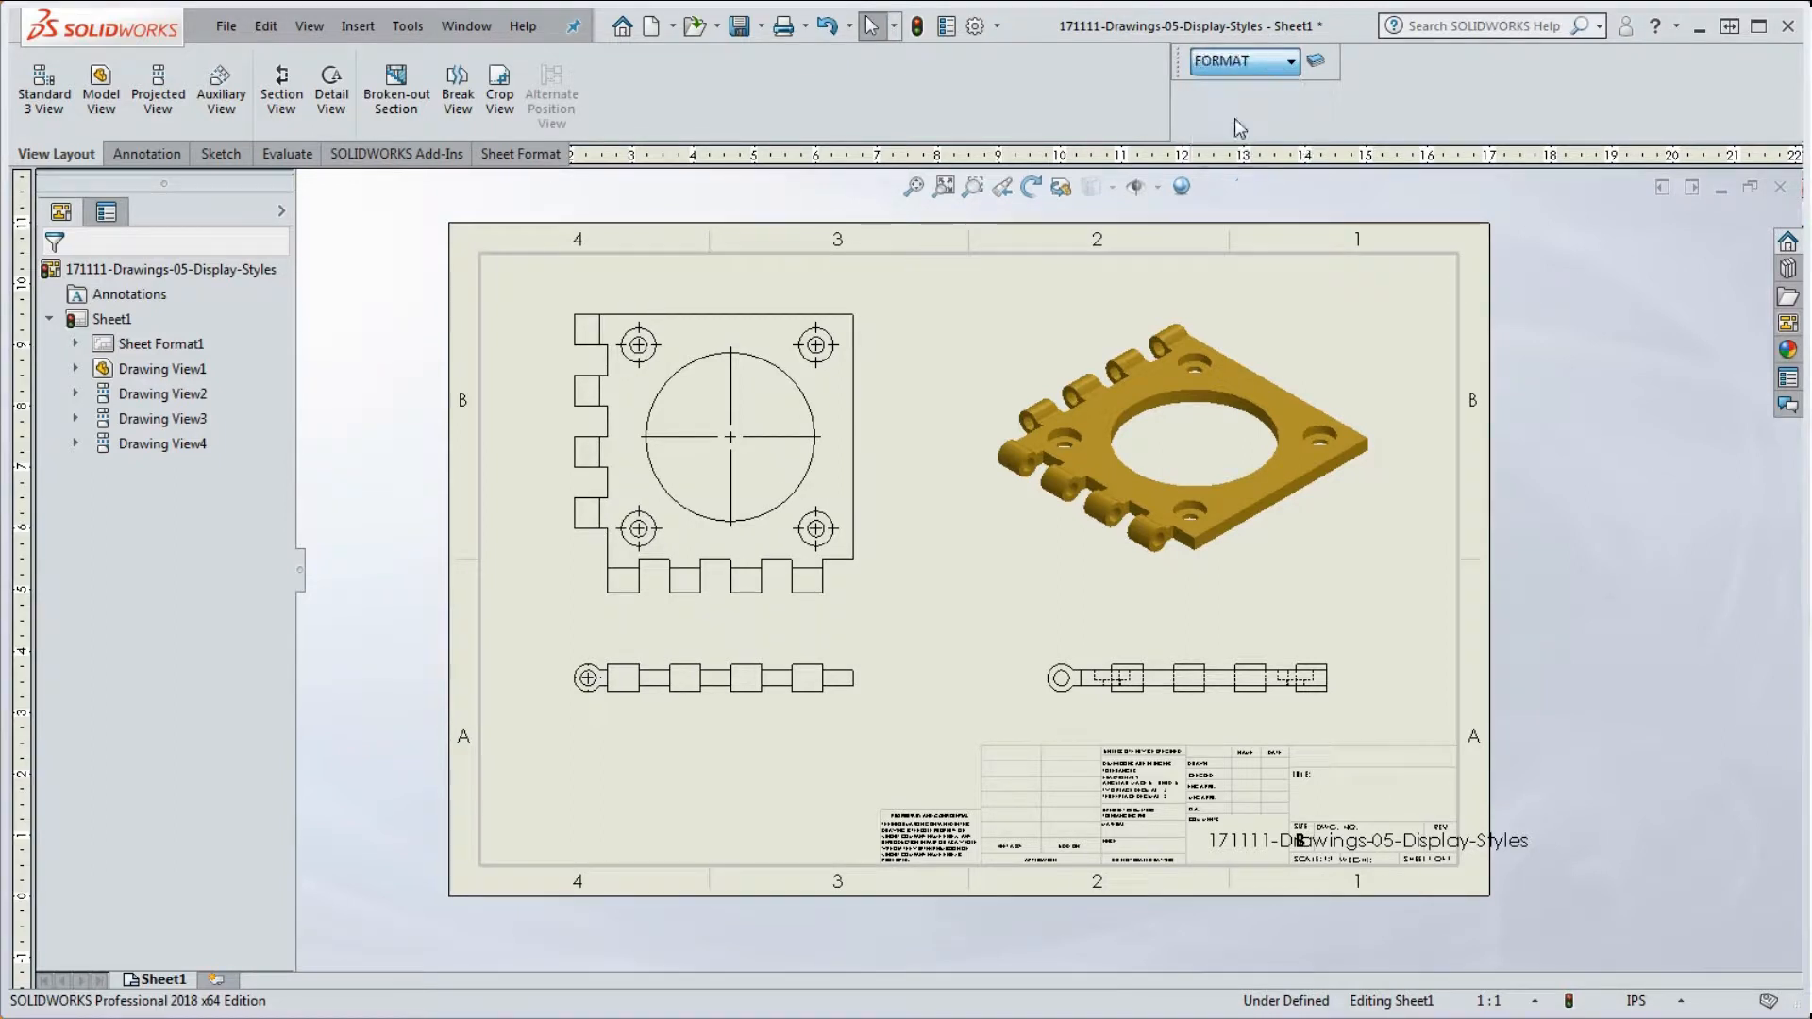
pyautogui.click(1290, 64)
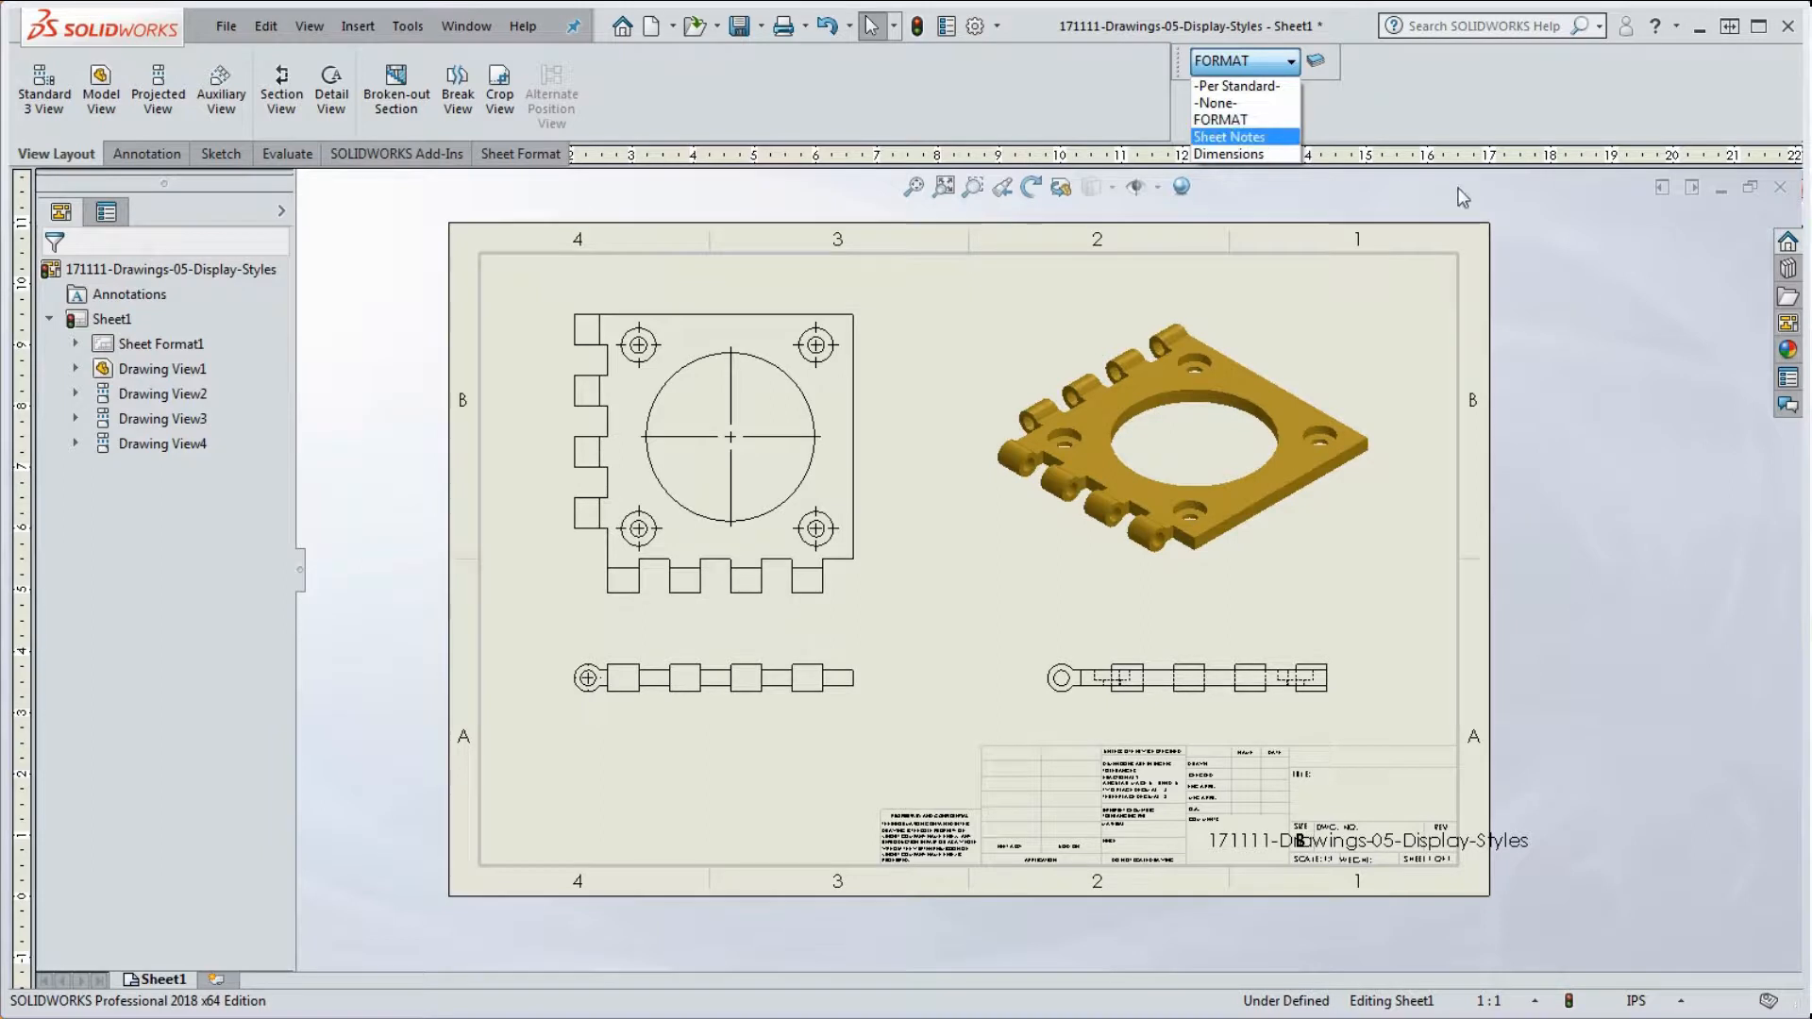
pyautogui.click(1576, 267)
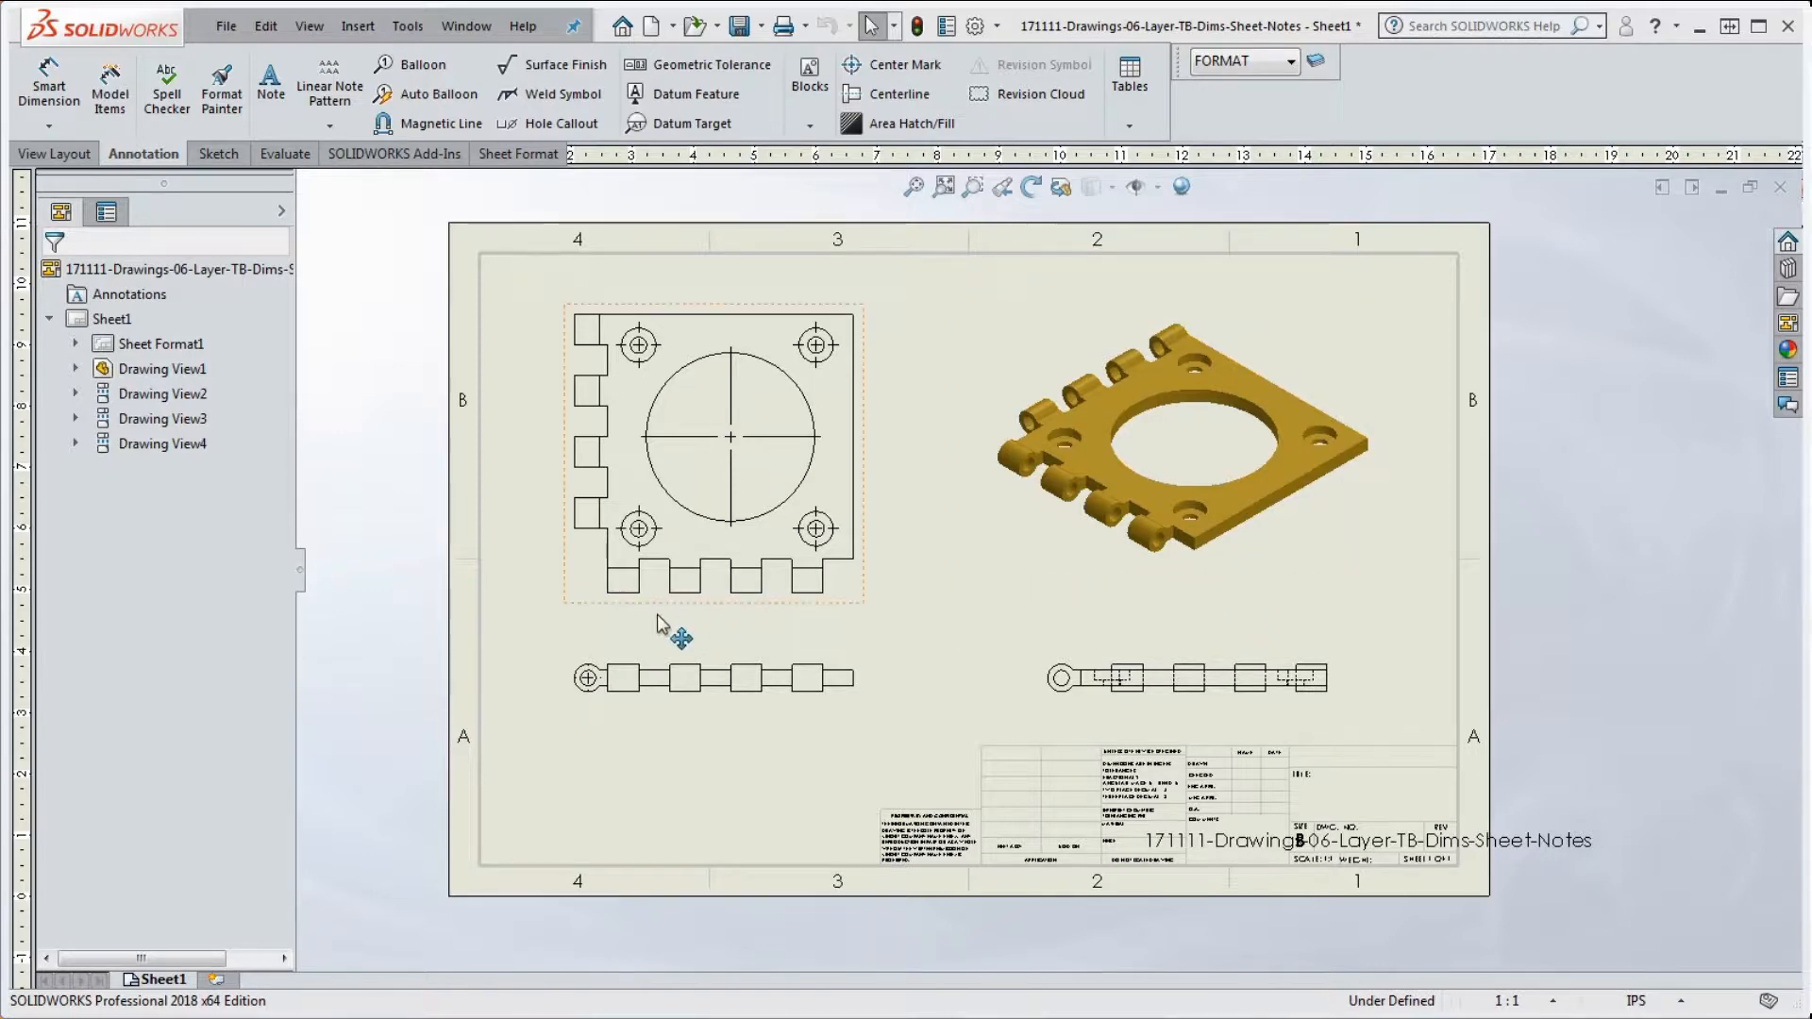
# Step: Make Sheet Notes the active layer and bring up the annotation commands
pyautogui.click(1289, 61)
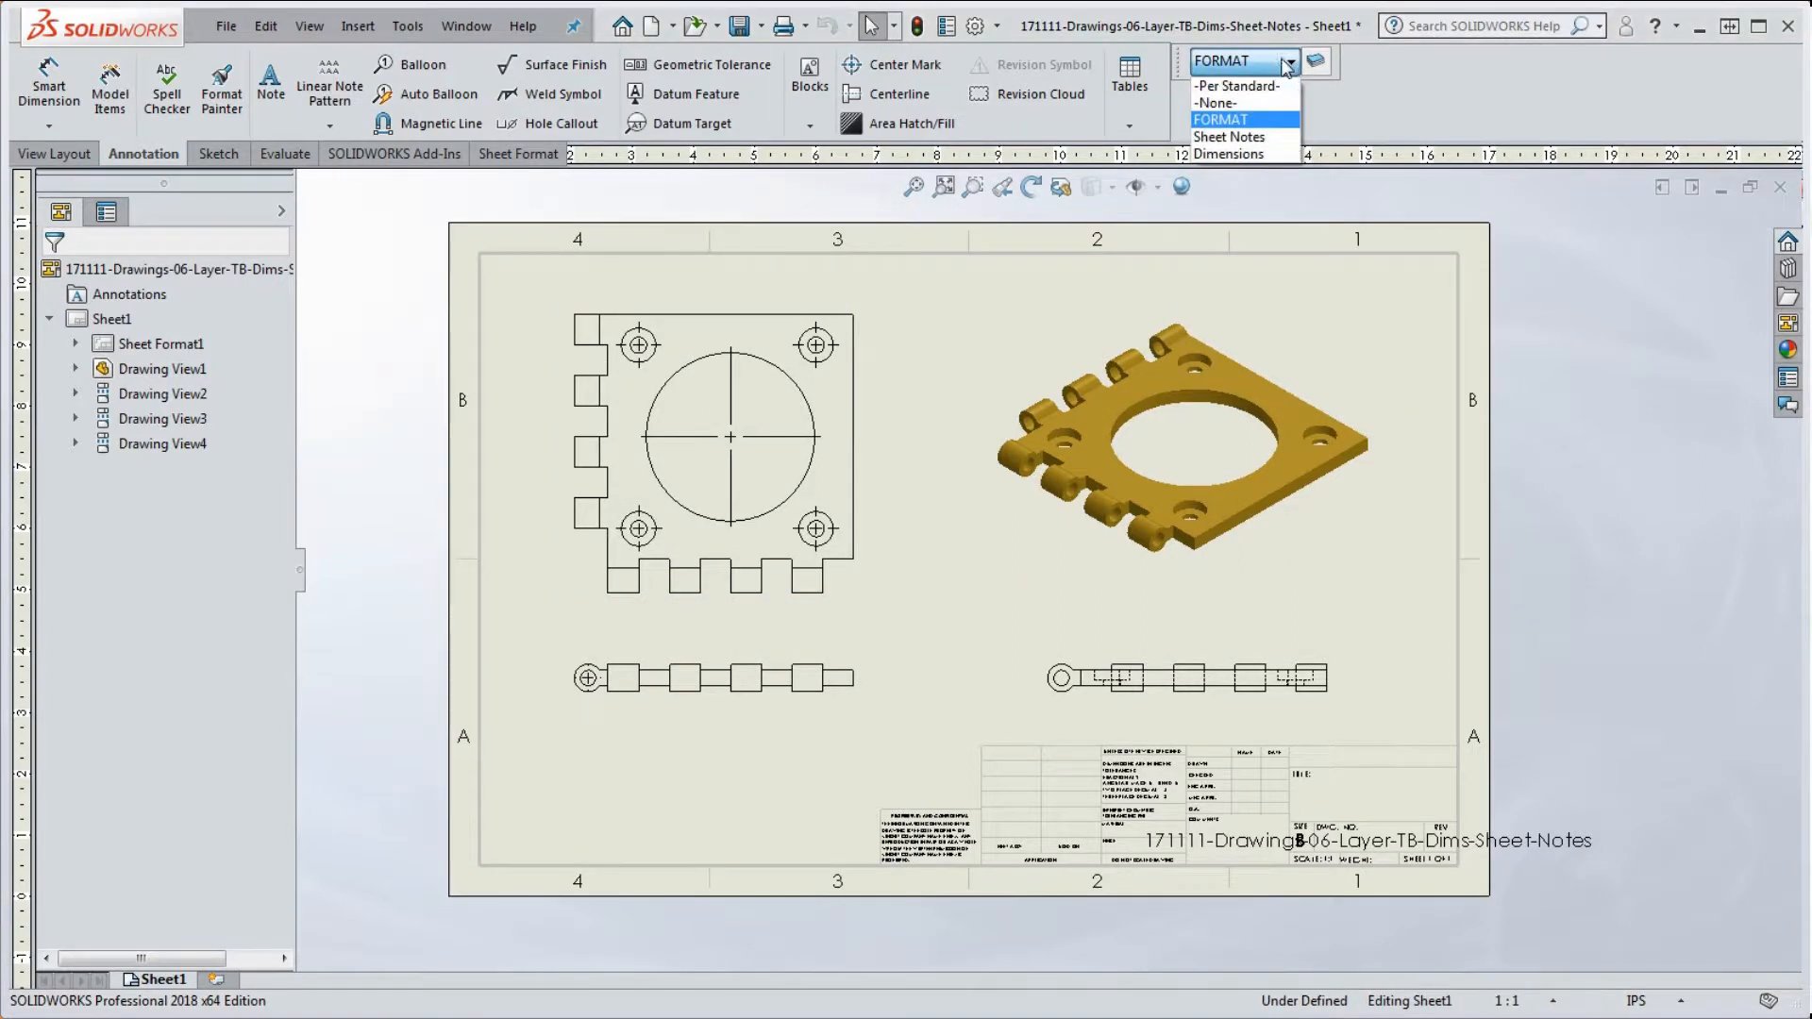
pyautogui.click(1238, 137)
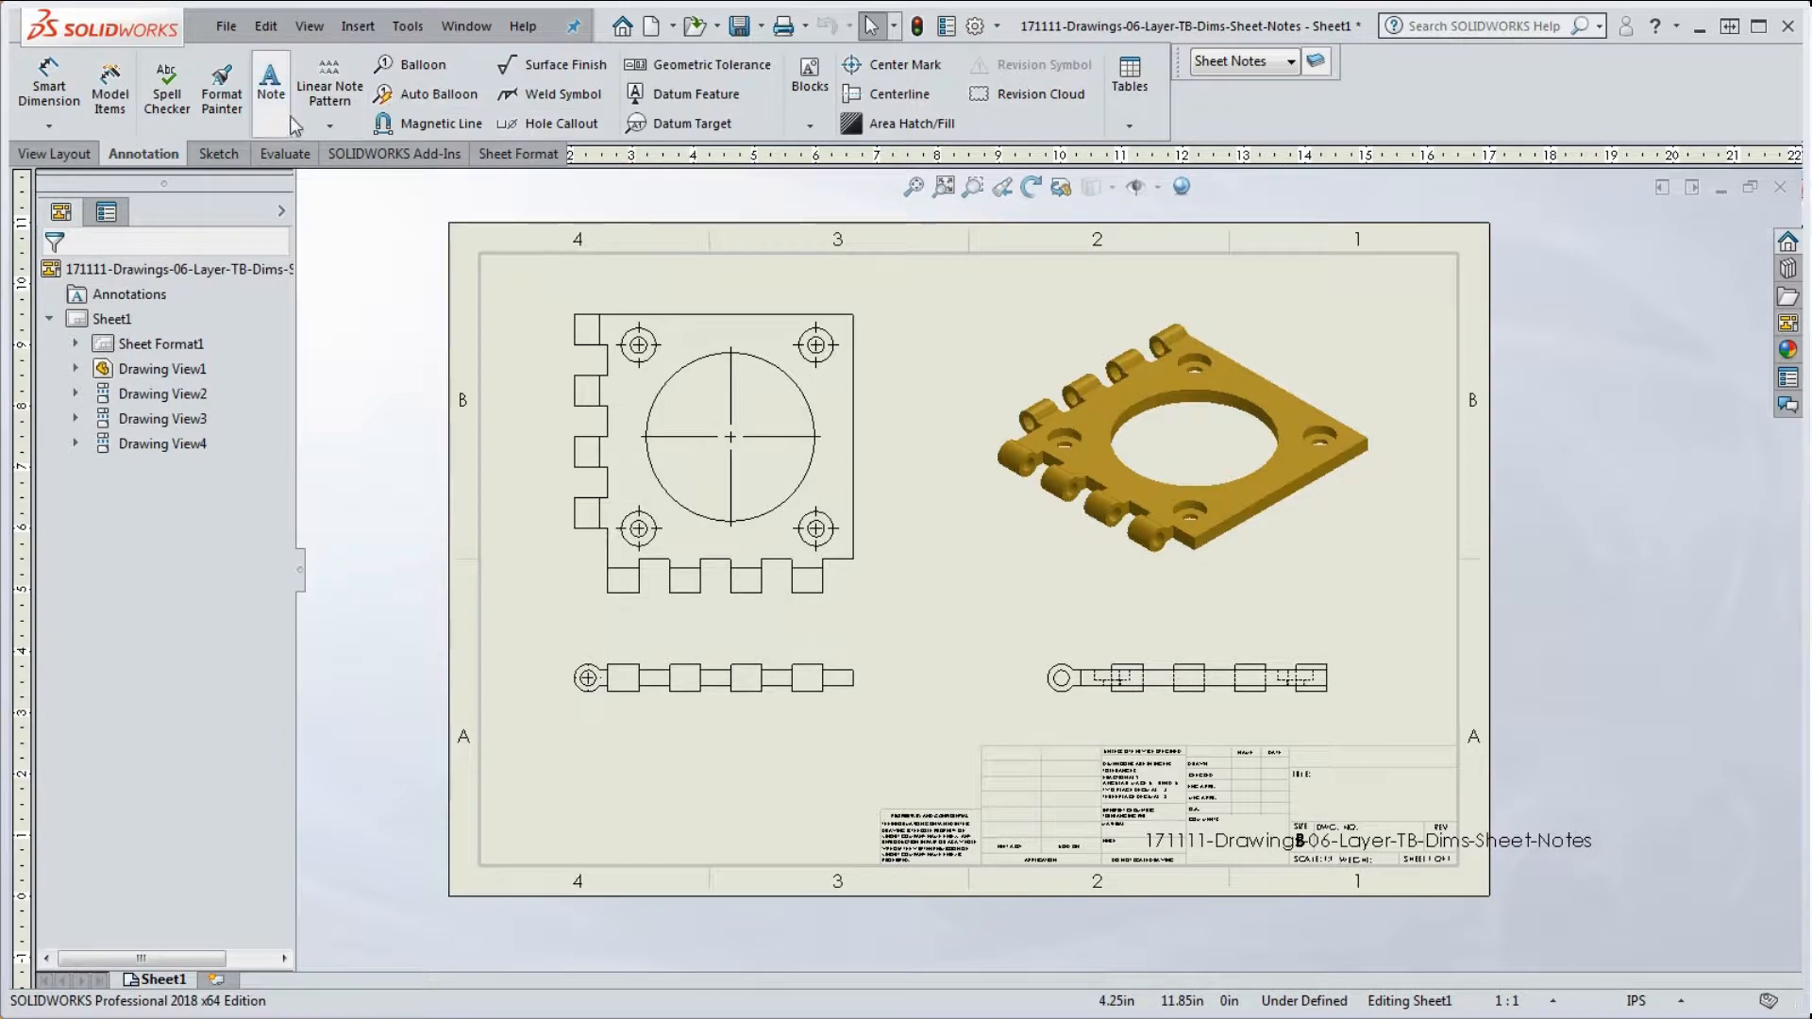
pyautogui.click(58, 153)
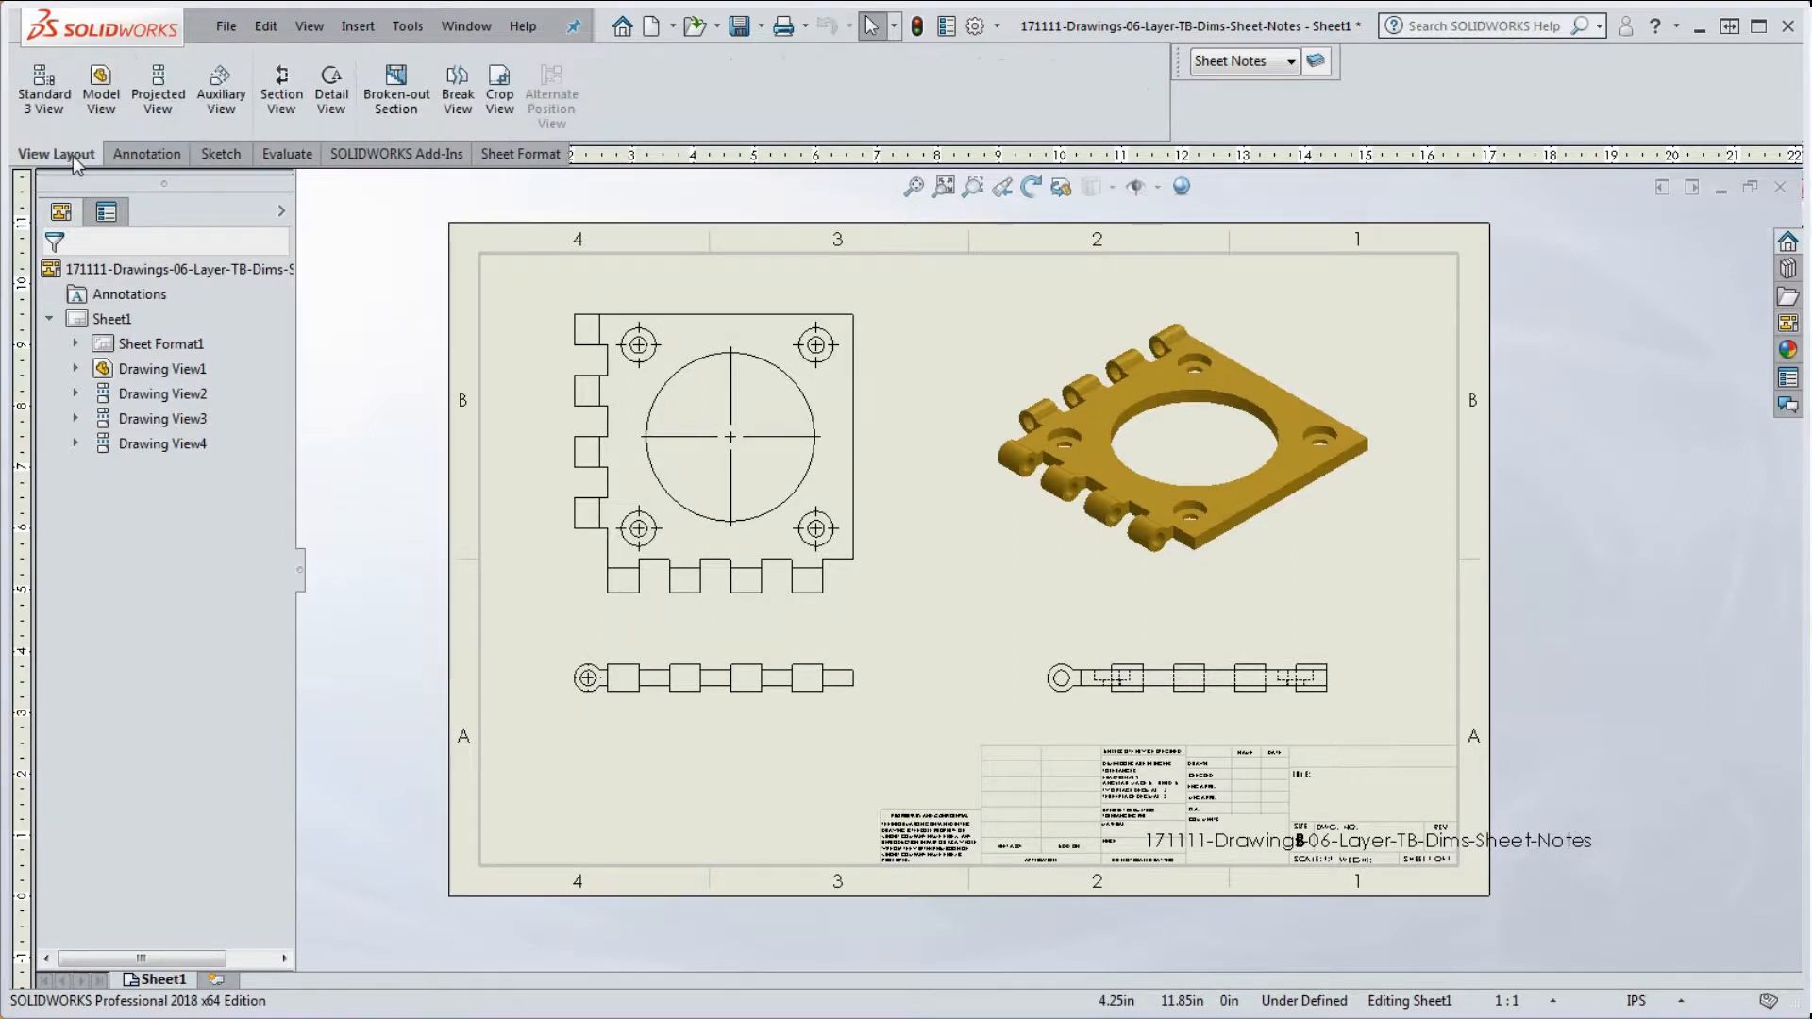
pyautogui.click(140, 157)
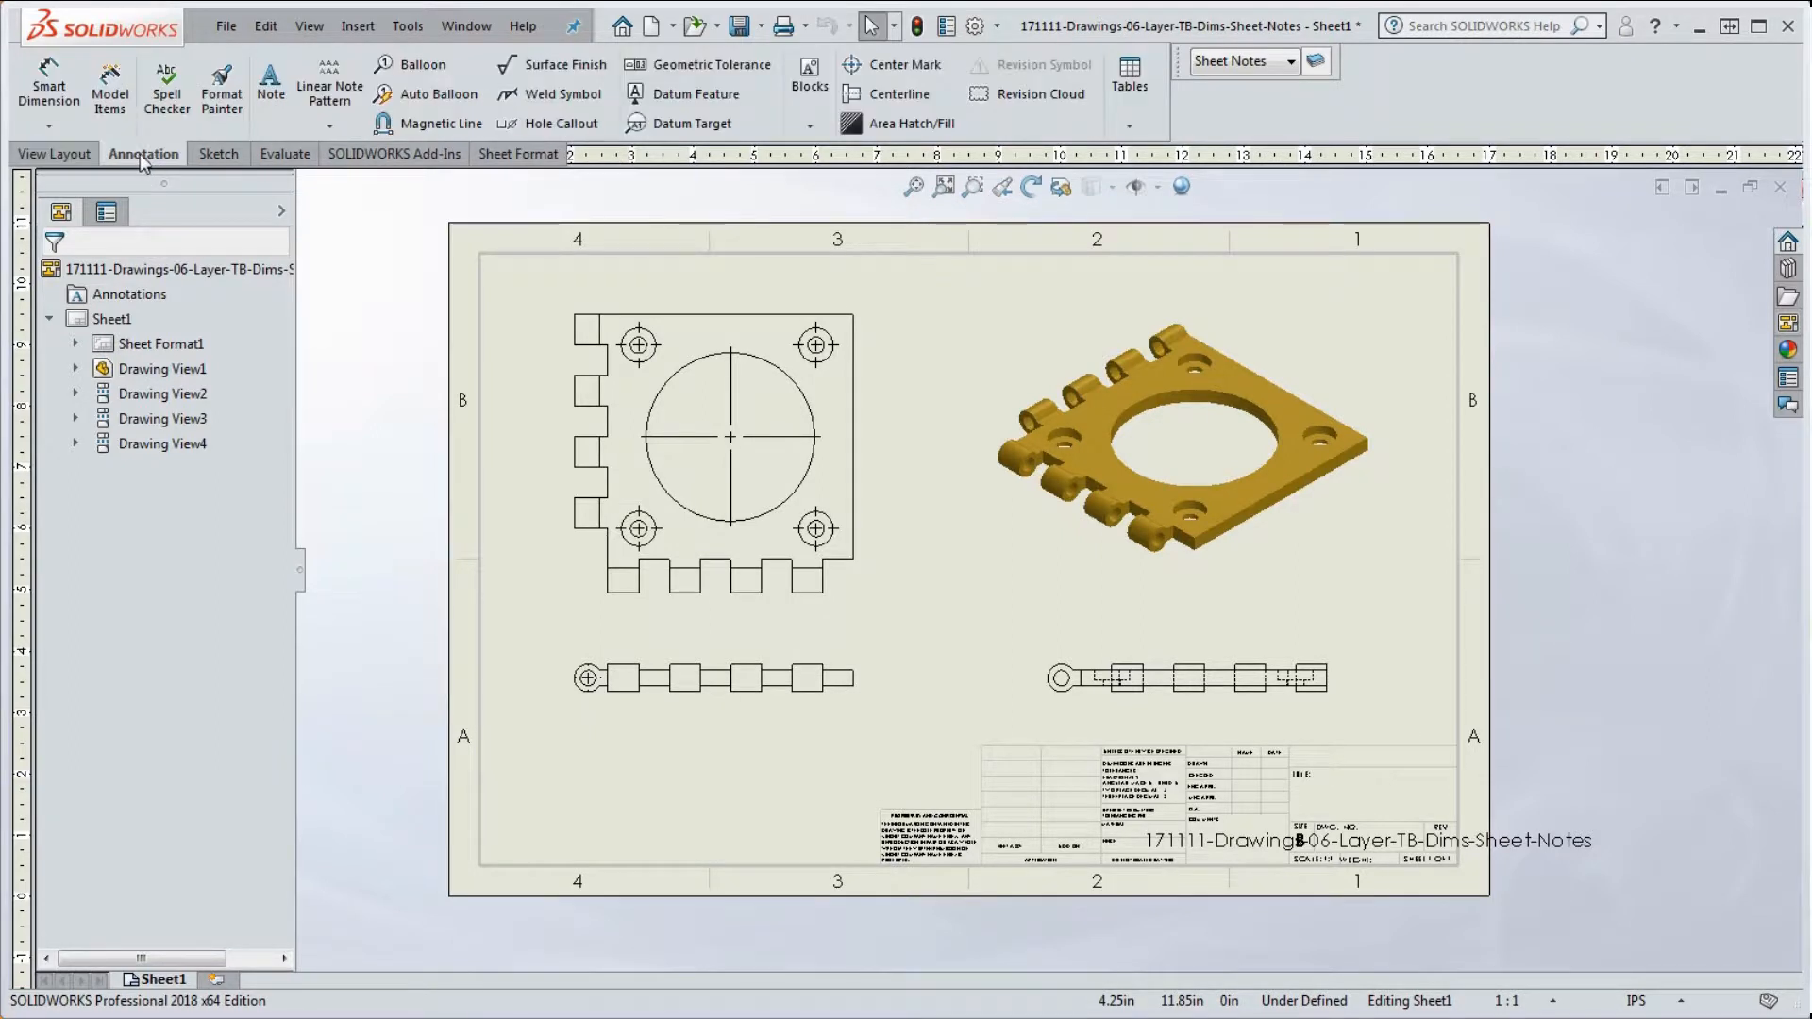
# Step: Place a note just below the front view and set its text to underlined and centered
pyautogui.click(271, 89)
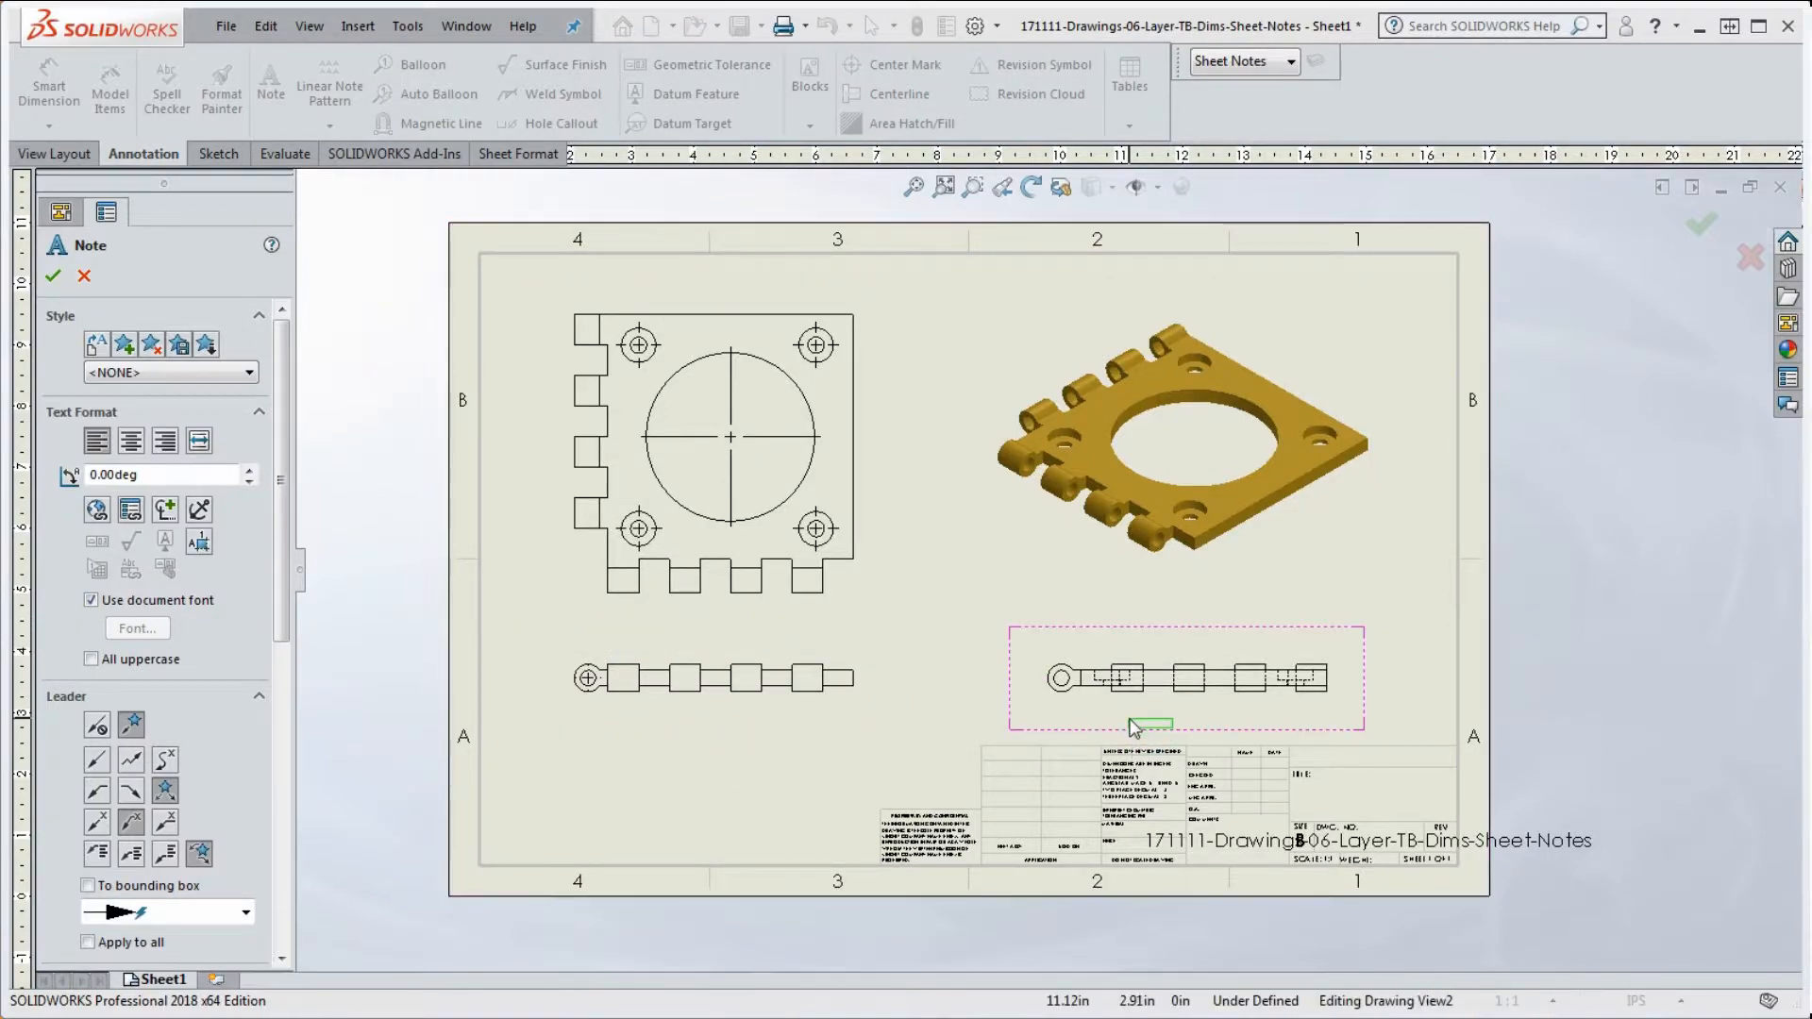
pyautogui.click(688, 708)
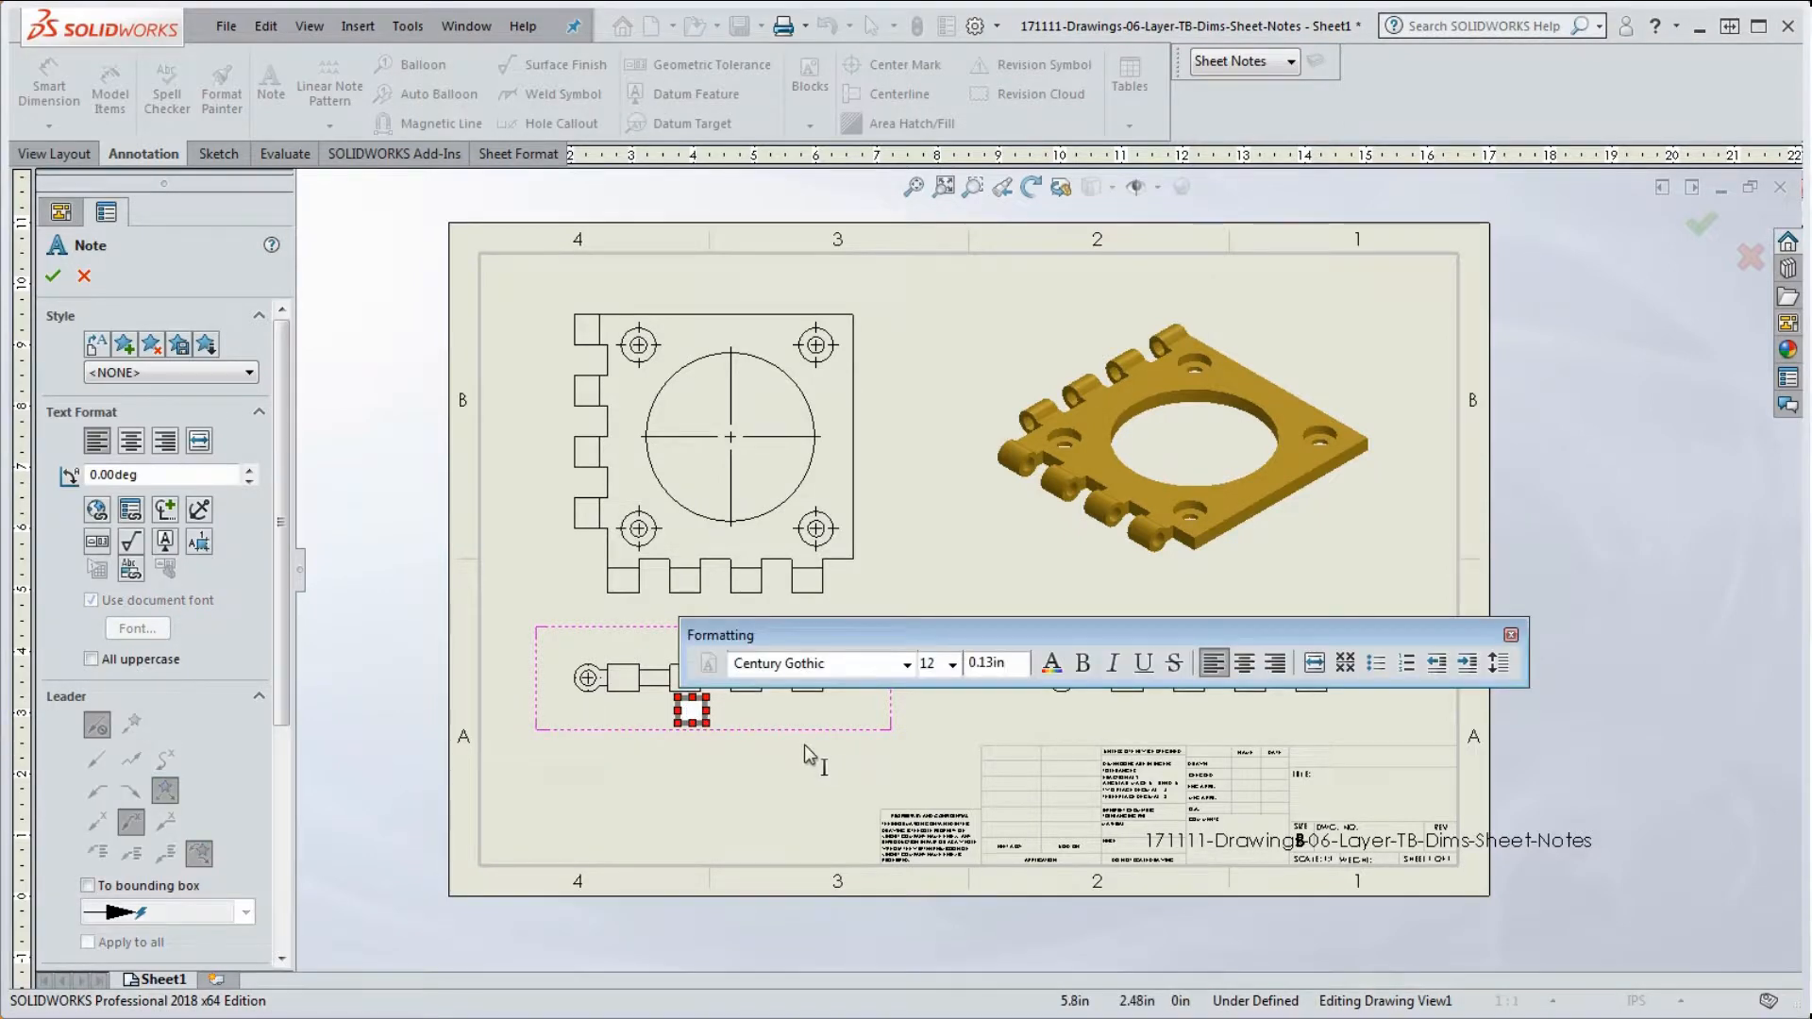
pyautogui.moveTo(894, 633); pyautogui.dragTo(832, 554)
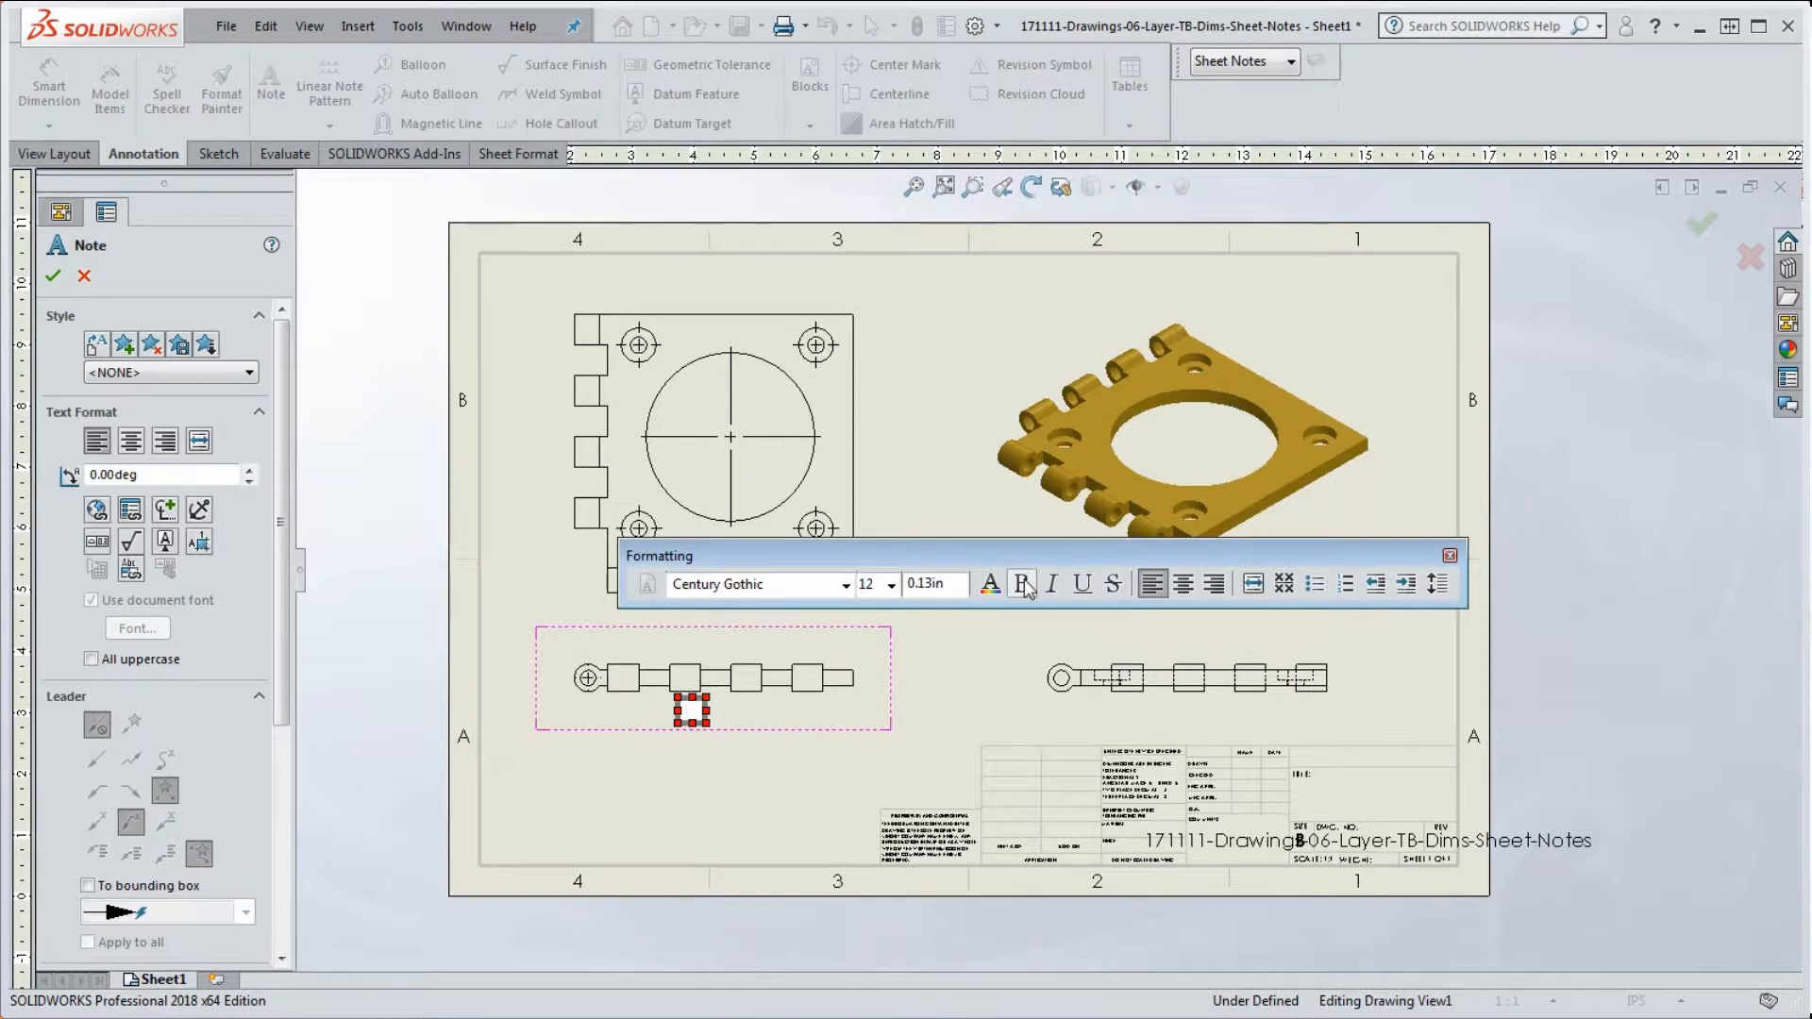
pyautogui.click(1083, 584)
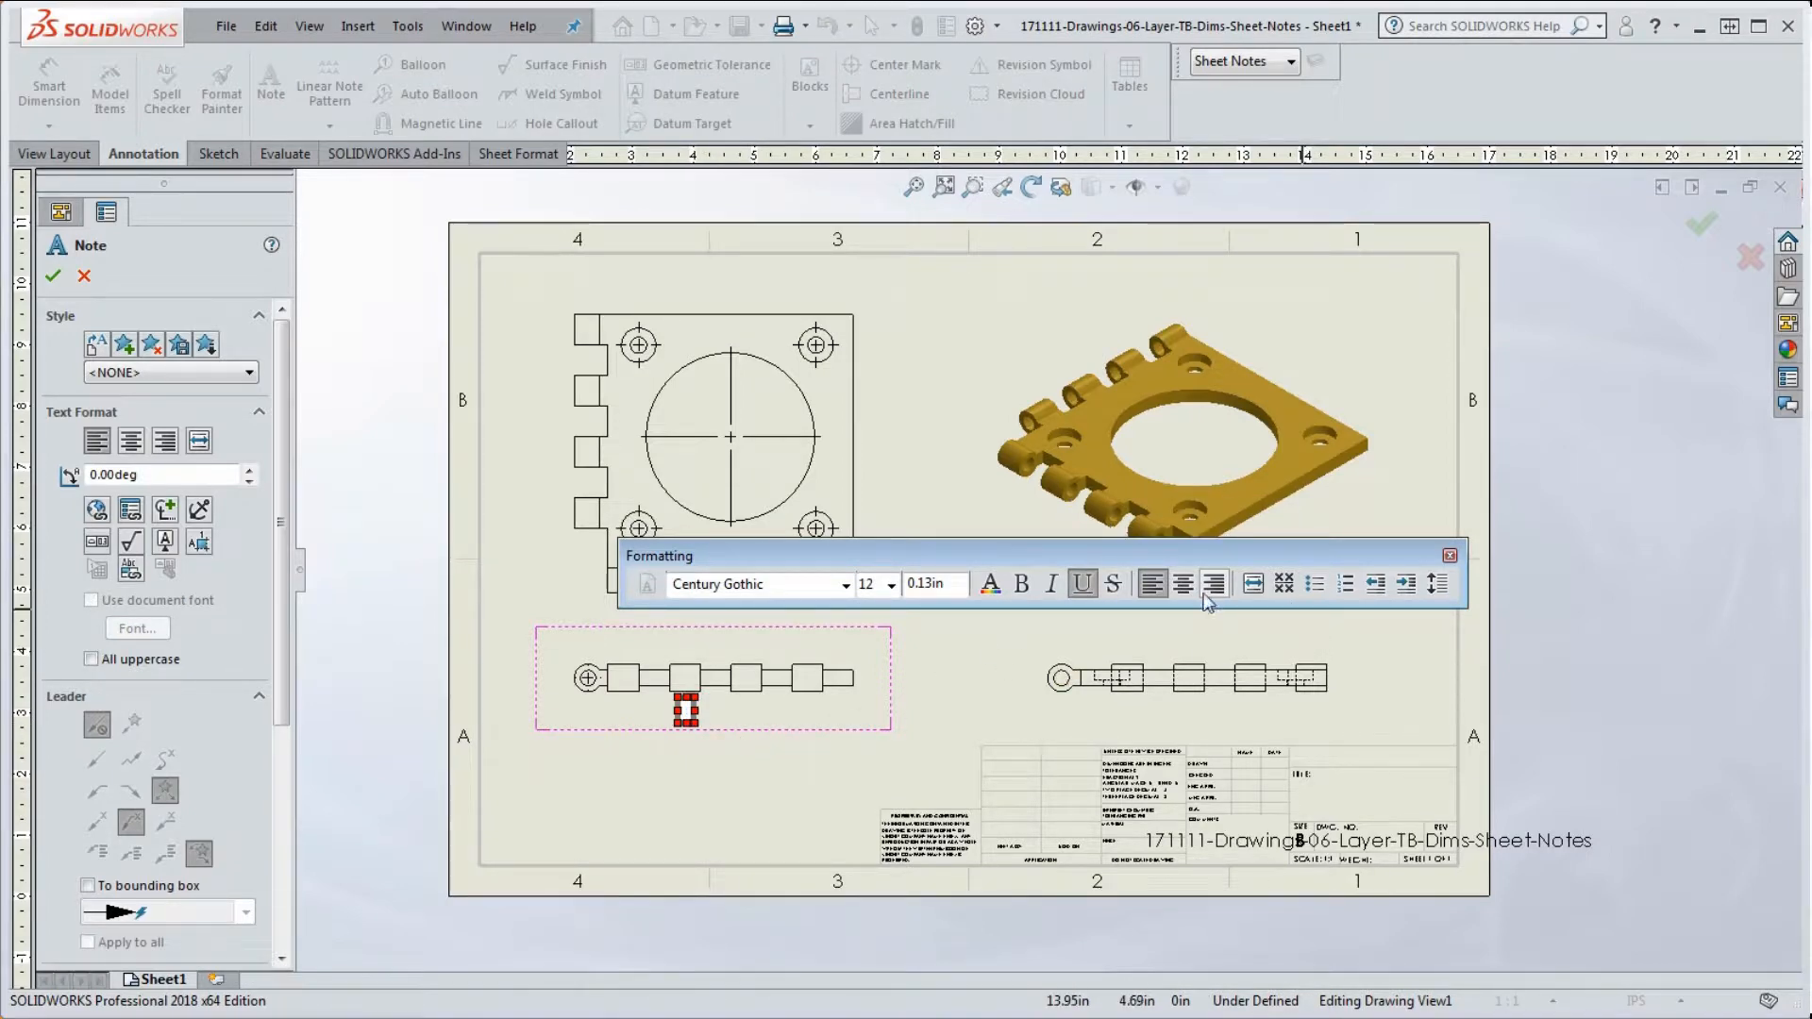
pyautogui.click(1184, 586)
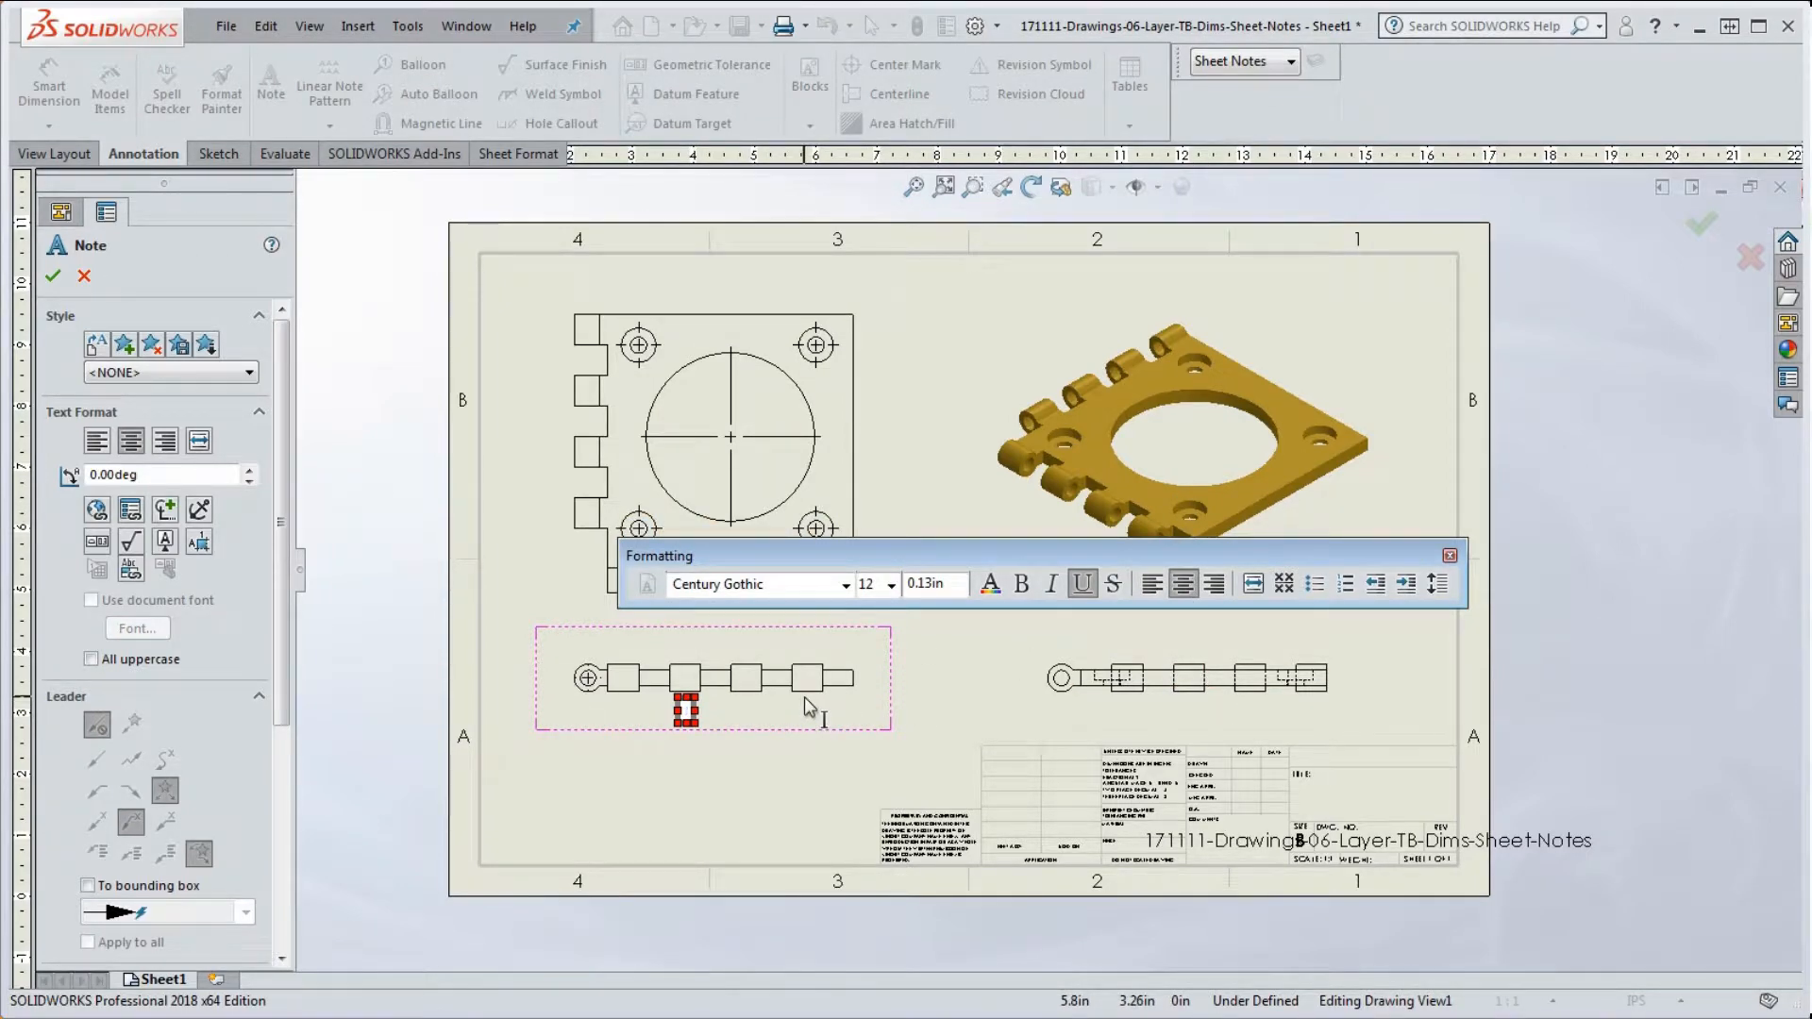
# Step: Turn off underlining and enter FRONT VIEW as the text of the note below the front view
pyautogui.write('FRONT VIE')
pyautogui.press('BackSpace')
pyautogui.press('BackSpace')
pyautogui.press('BackSpace')
pyautogui.press('BackSpace')
pyautogui.press('BackSpace')
pyautogui.press('BackSpace')
pyautogui.press('BackSpace')
pyautogui.press('BackSpace')
pyautogui.press('BackSpace')
pyautogui.hotkey('ctrl', 'u')
pyautogui.write('FRONT ')
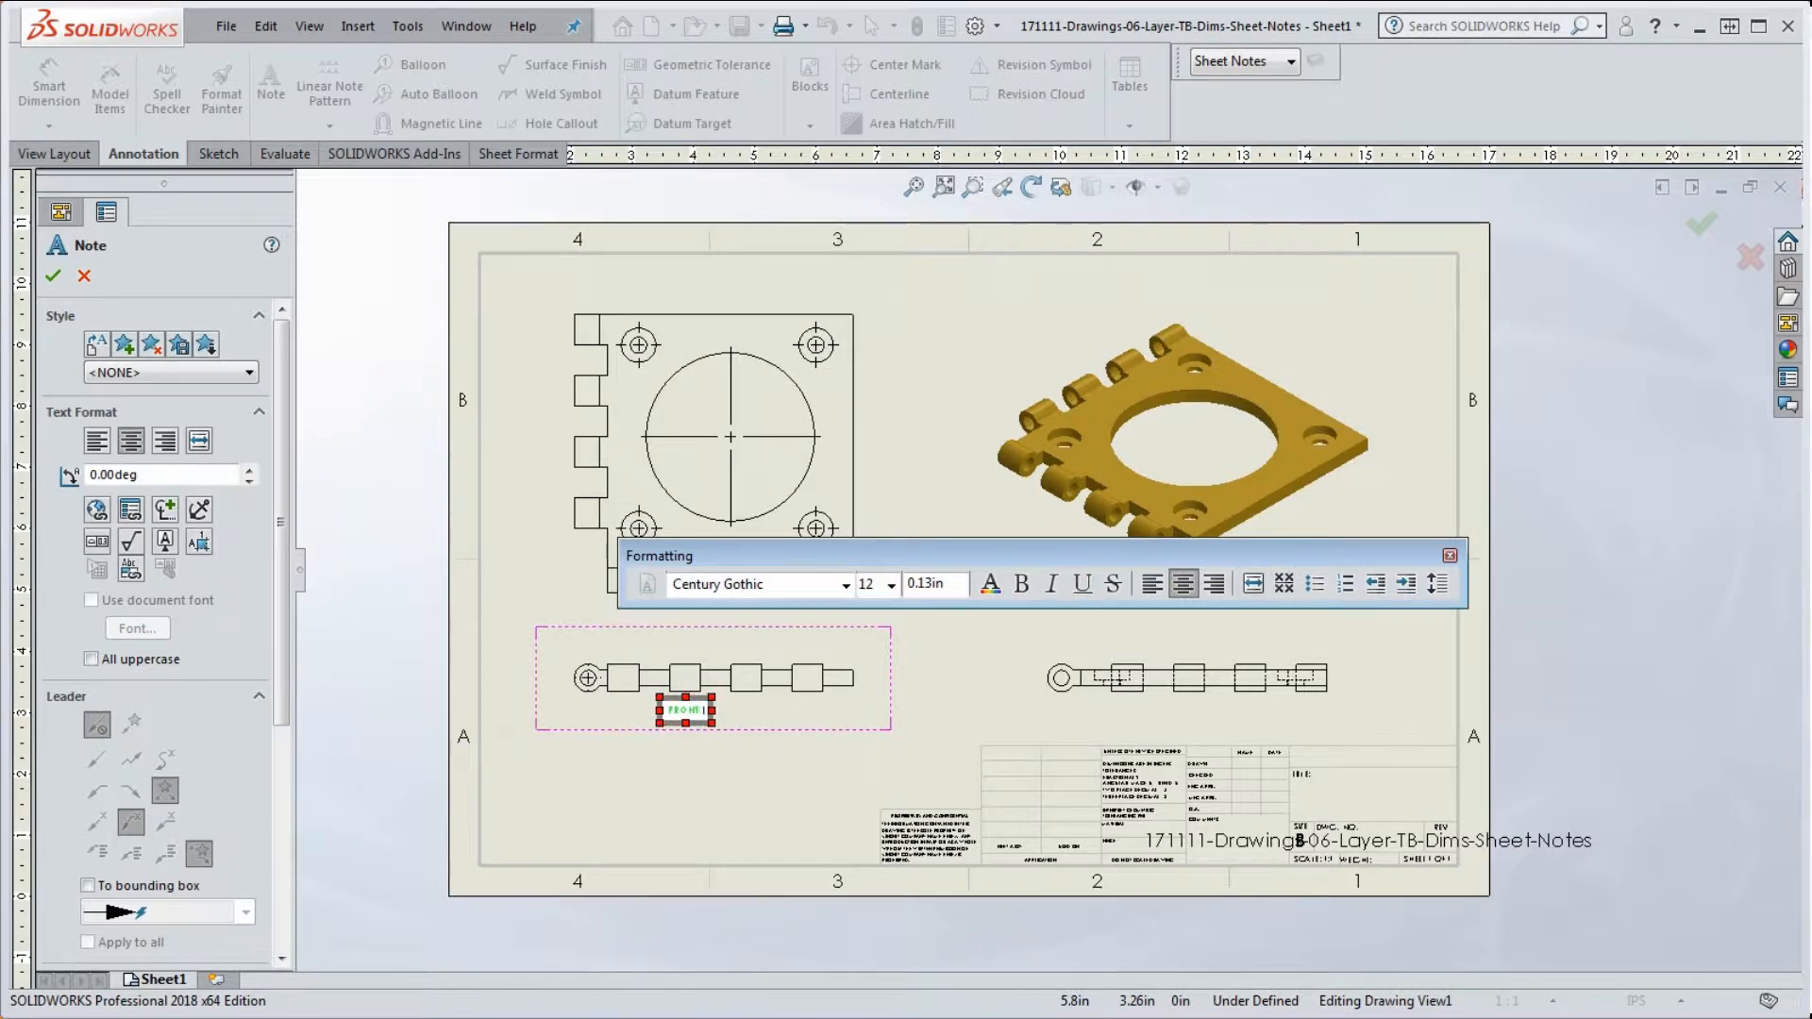
pyautogui.write('VIEW')
# Step: Underline the entire FRONT VIEW text in the note
pyautogui.scroll(-2, 666, 739)
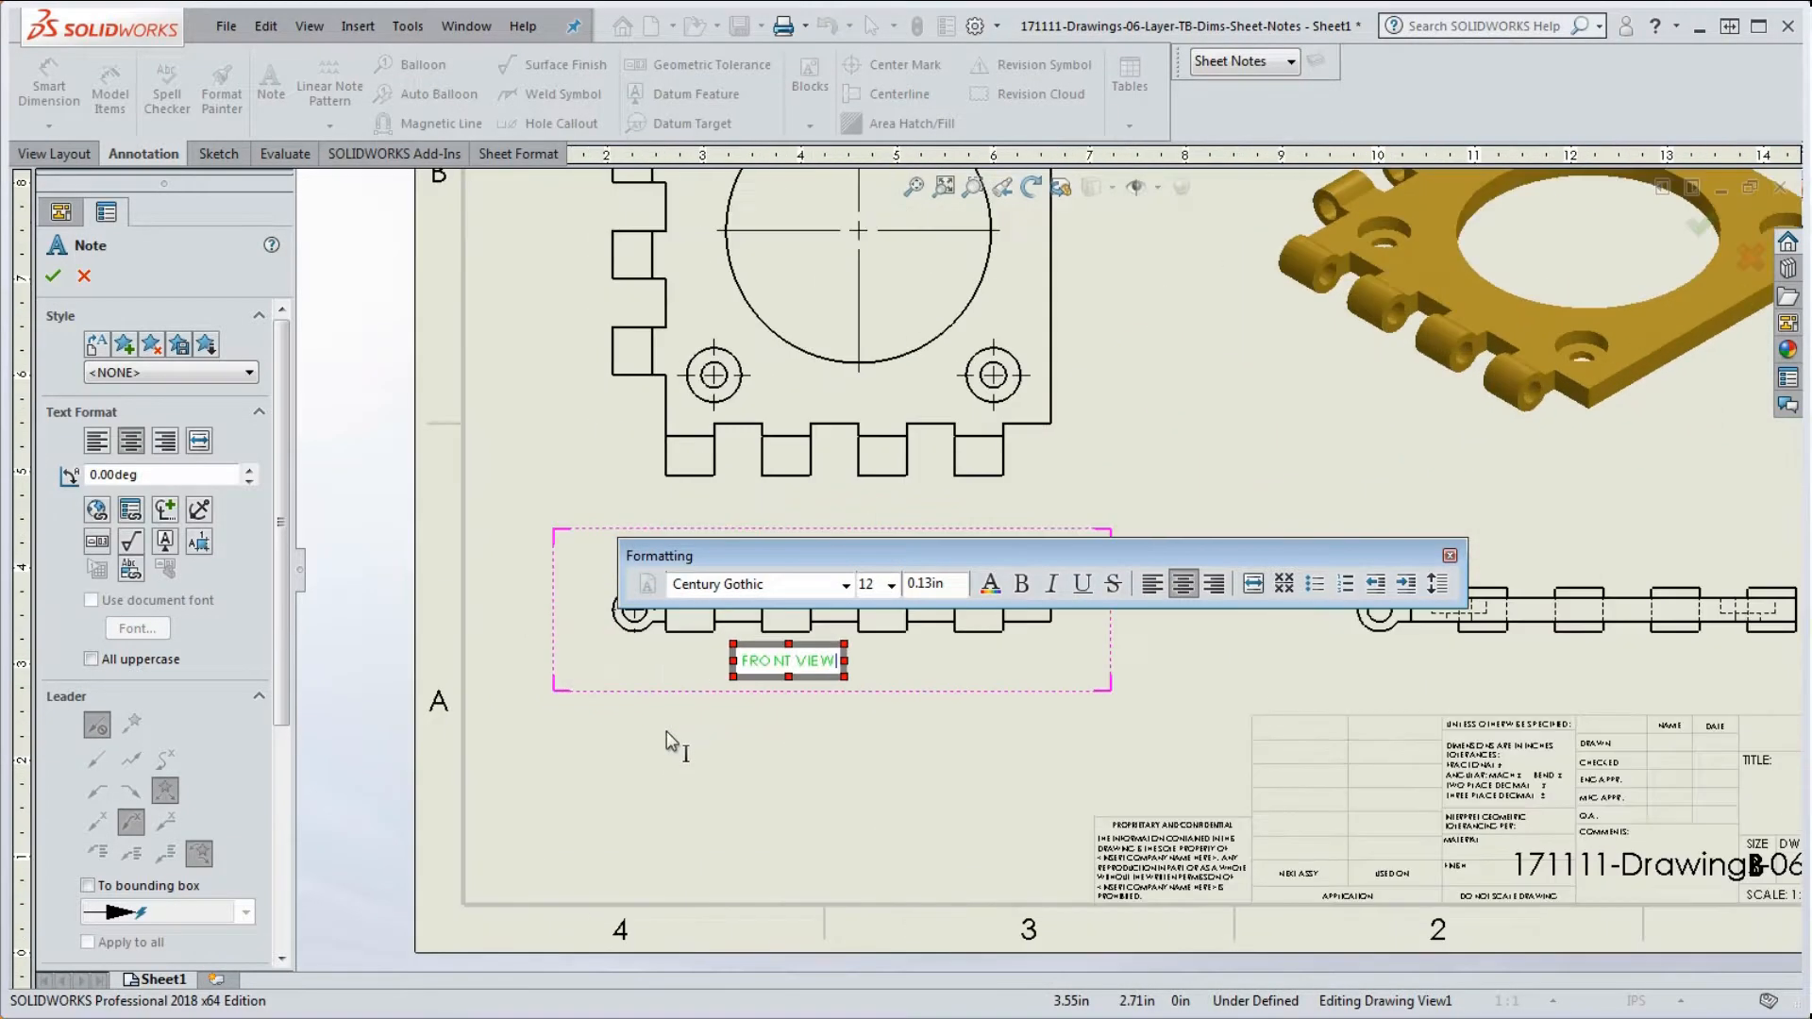
pyautogui.scroll(-1, 666, 731)
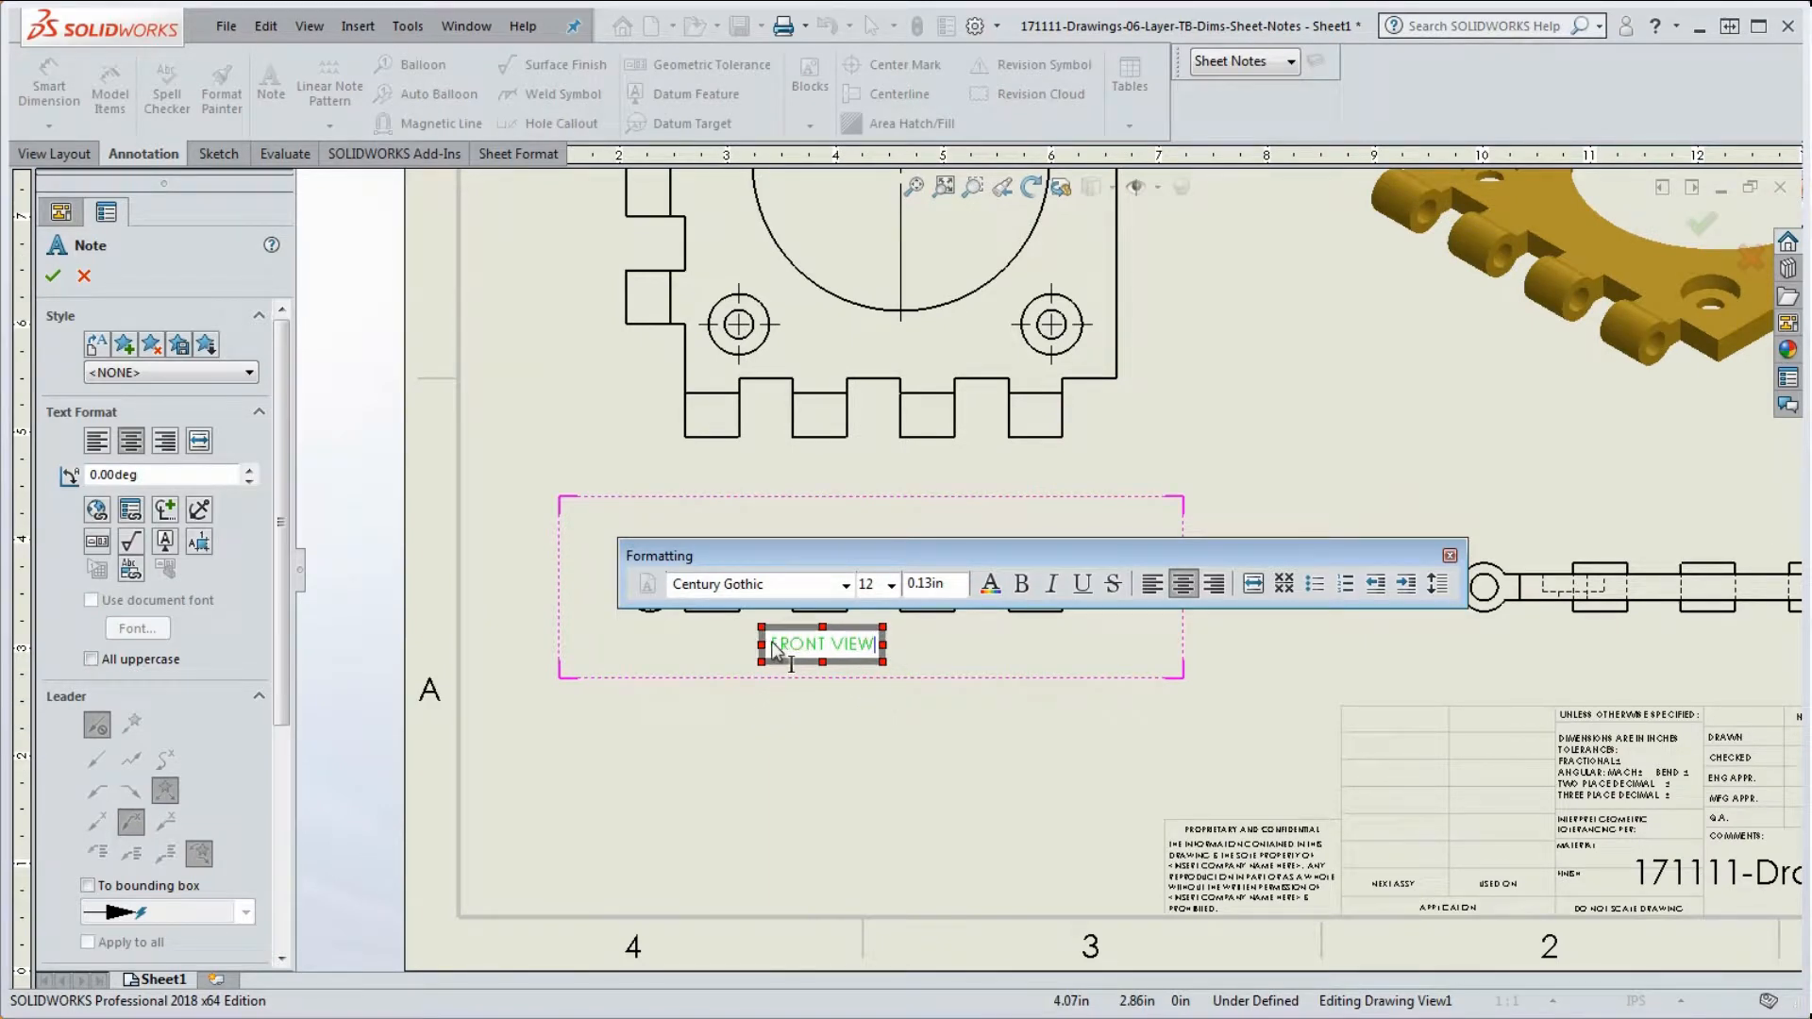
pyautogui.moveTo(772, 649); pyautogui.dragTo(895, 659)
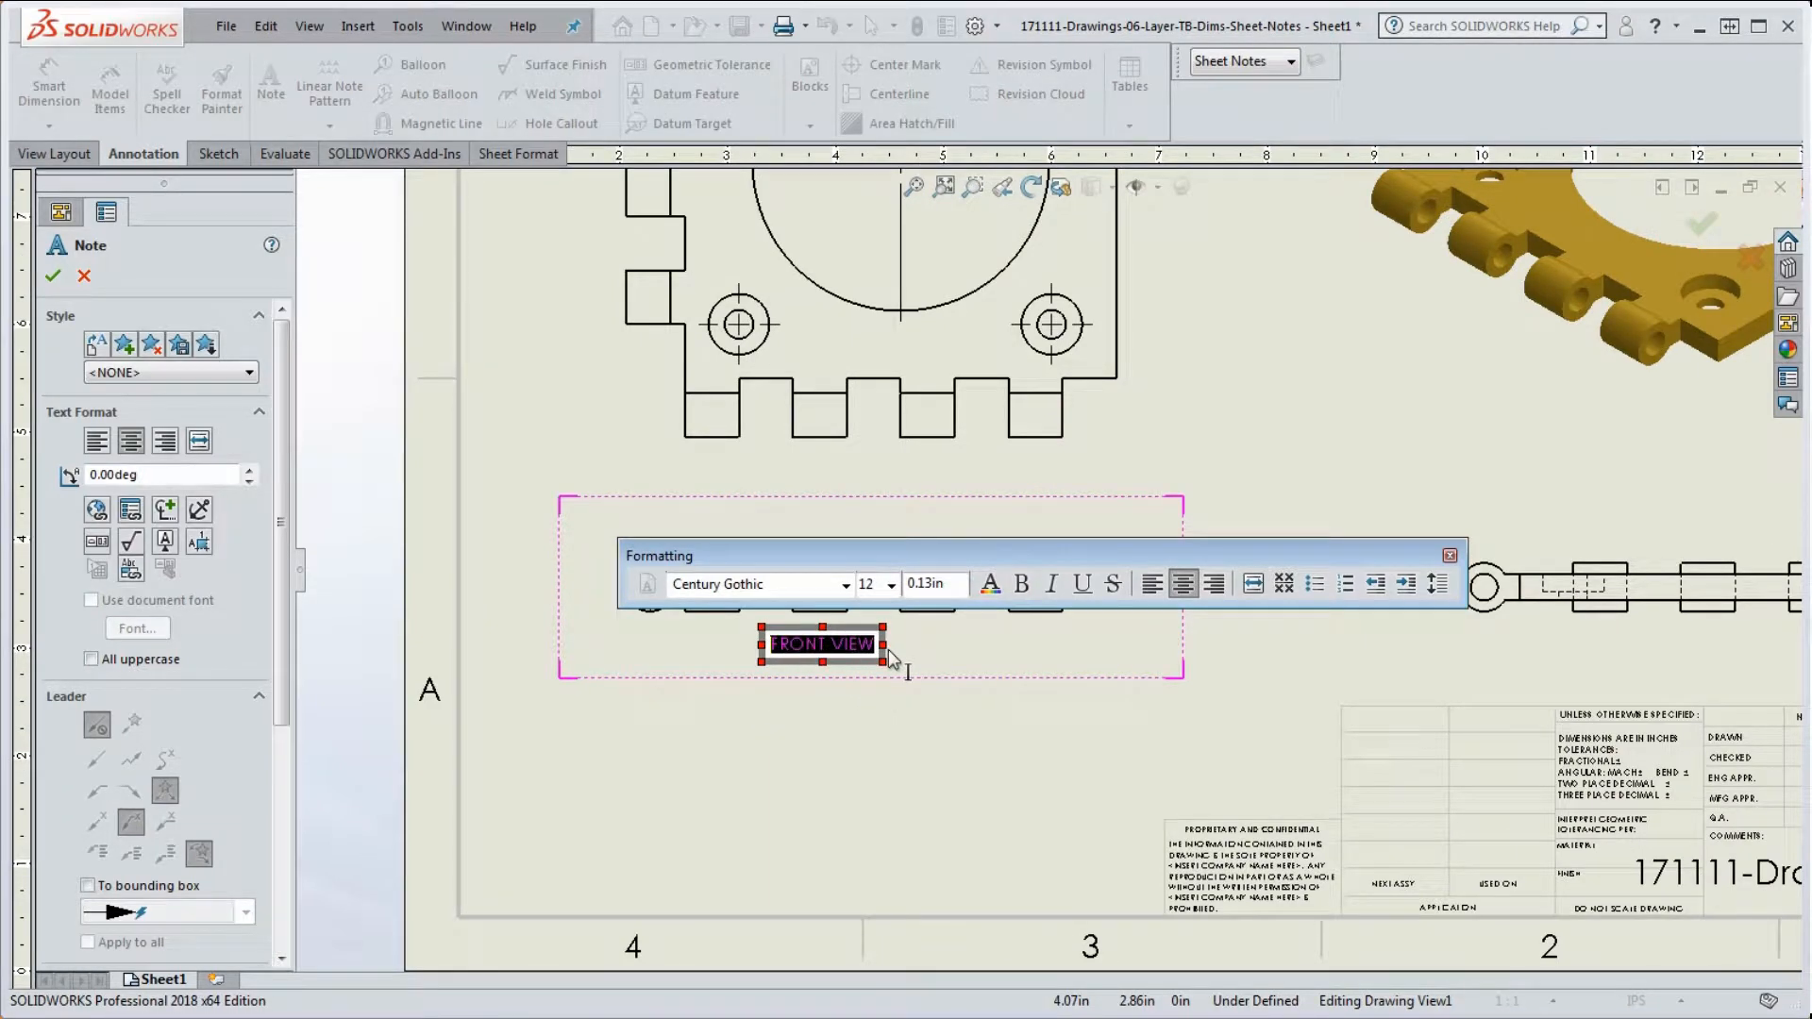
pyautogui.click(1082, 585)
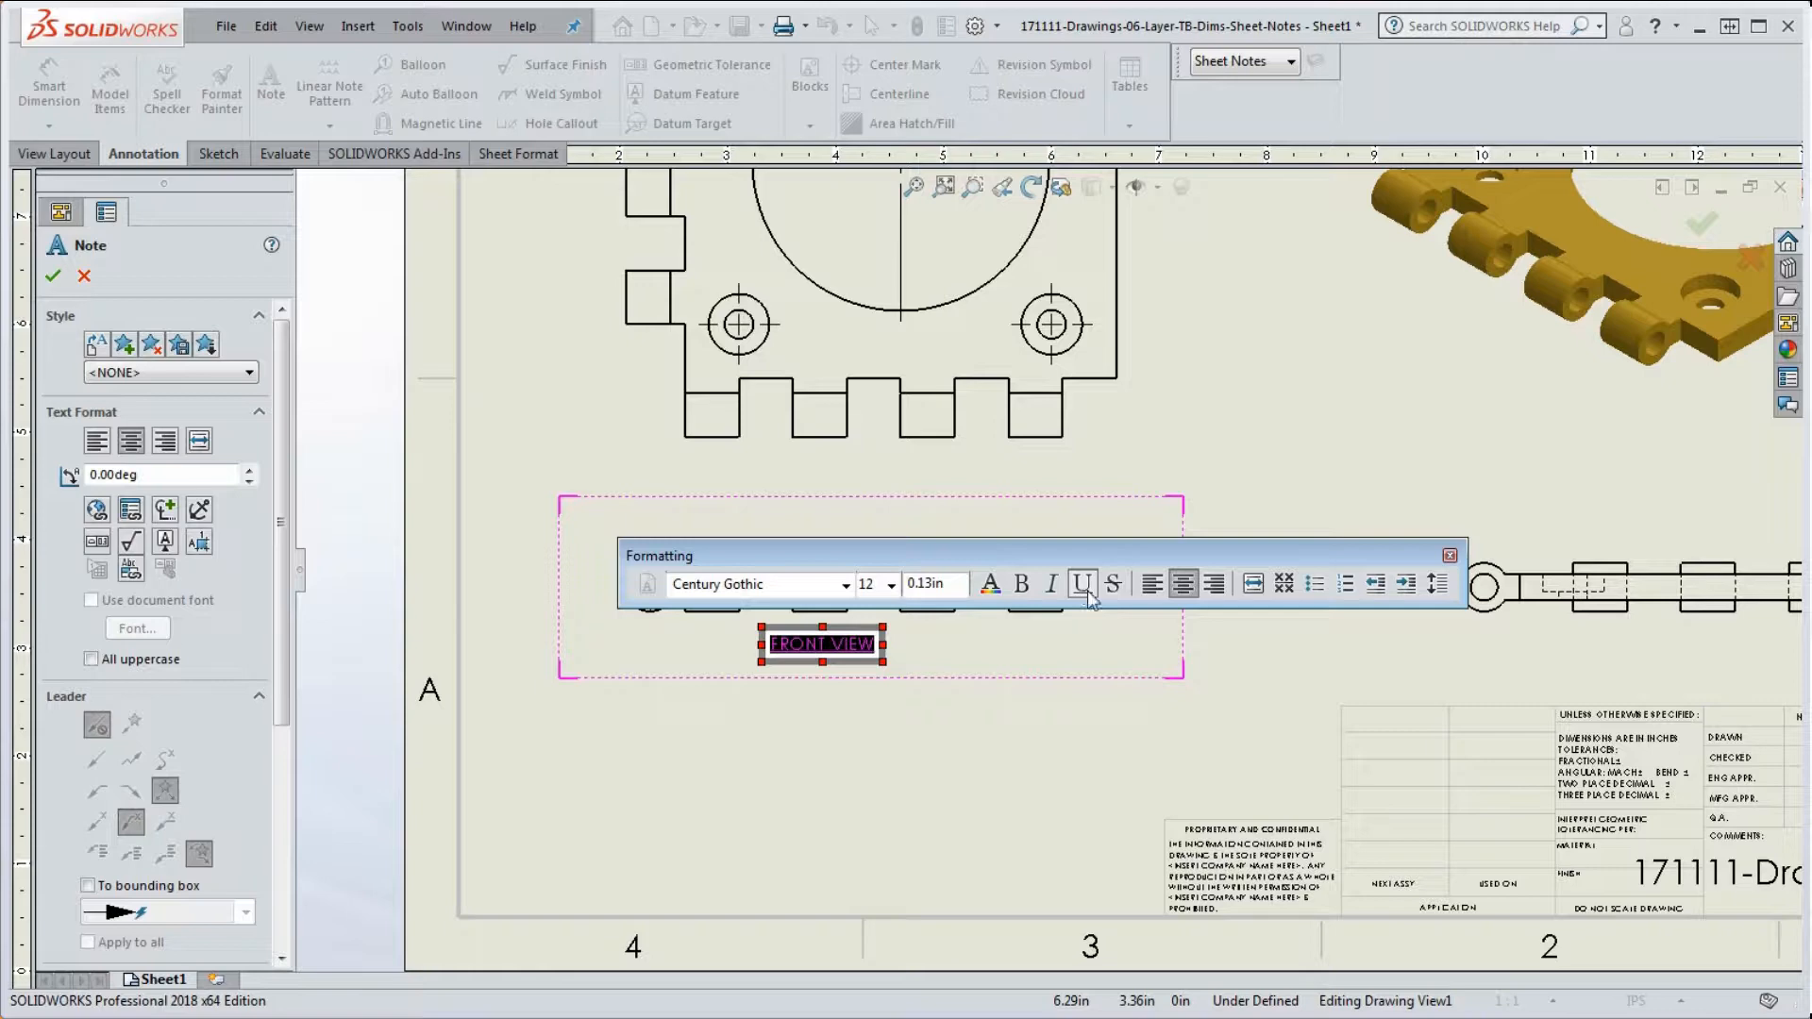
# Step: Place a copy of the underlined note below the right-side view and change its text to RIGHT VIEW
pyautogui.scroll(8, 1169, 676)
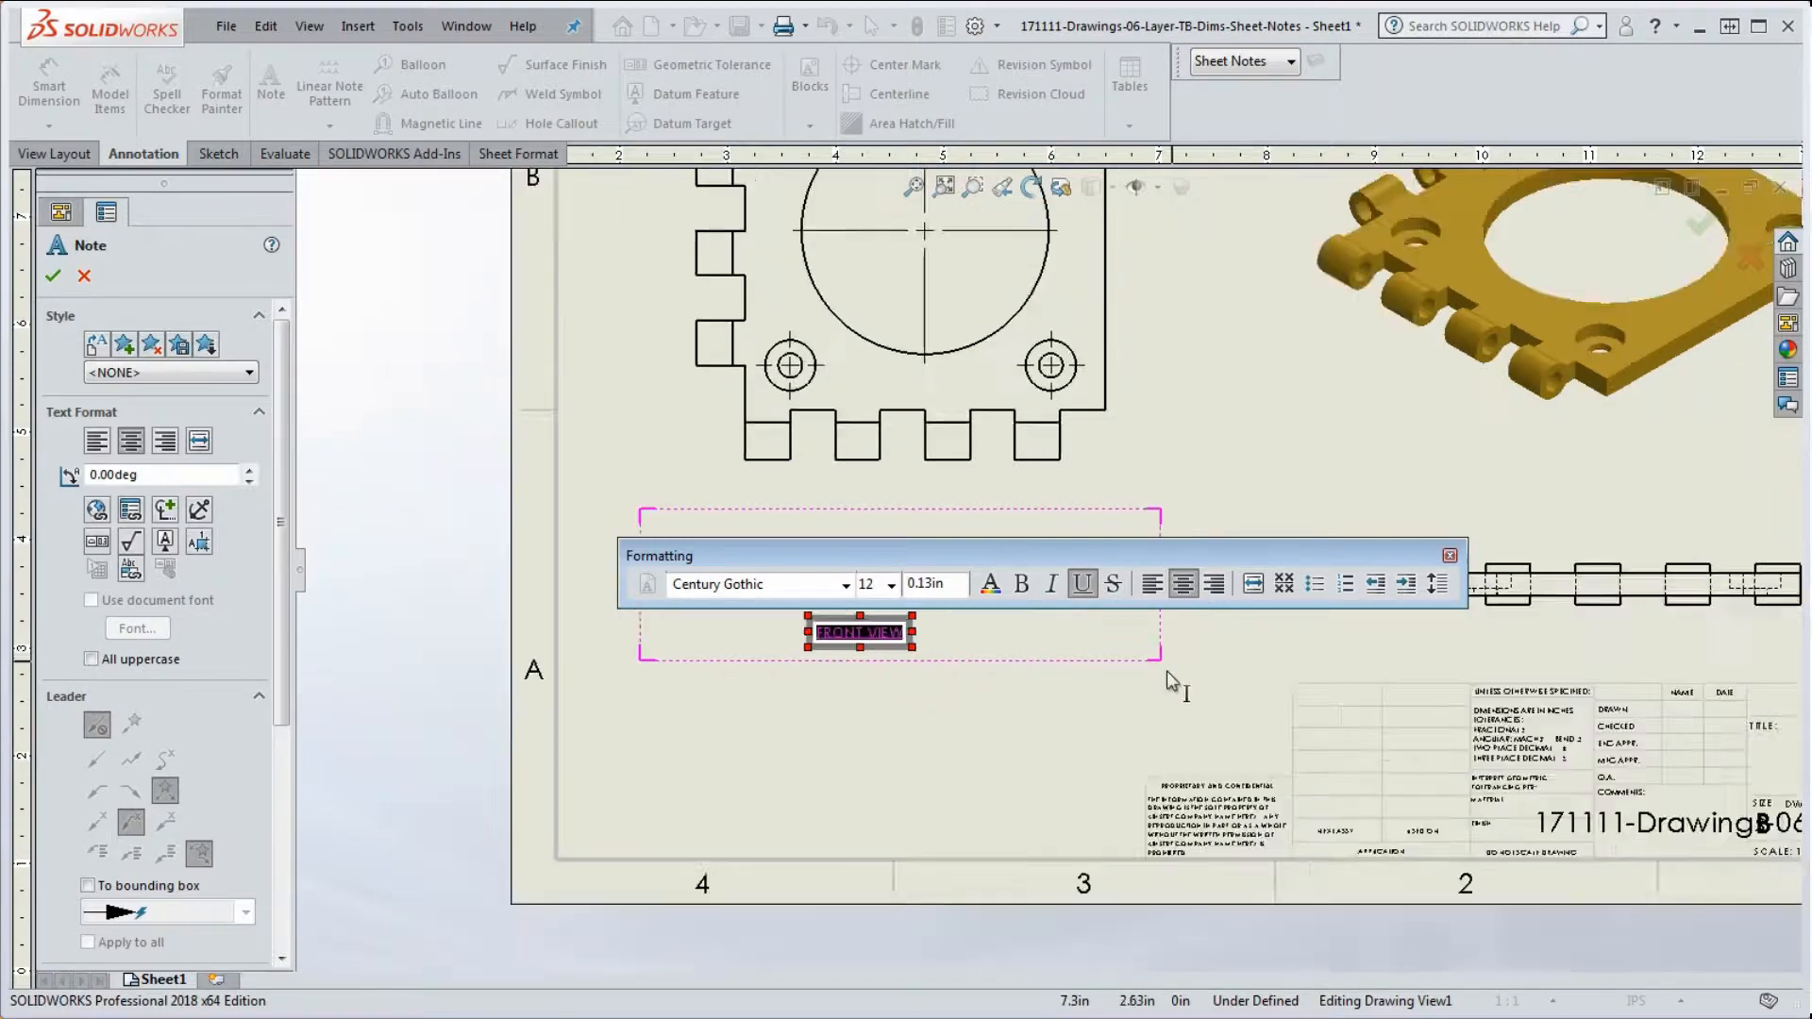
pyautogui.scroll(-4, 1142, 672)
pyautogui.click(1132, 558)
pyautogui.moveTo(1132, 558); pyautogui.dragTo(1109, 409)
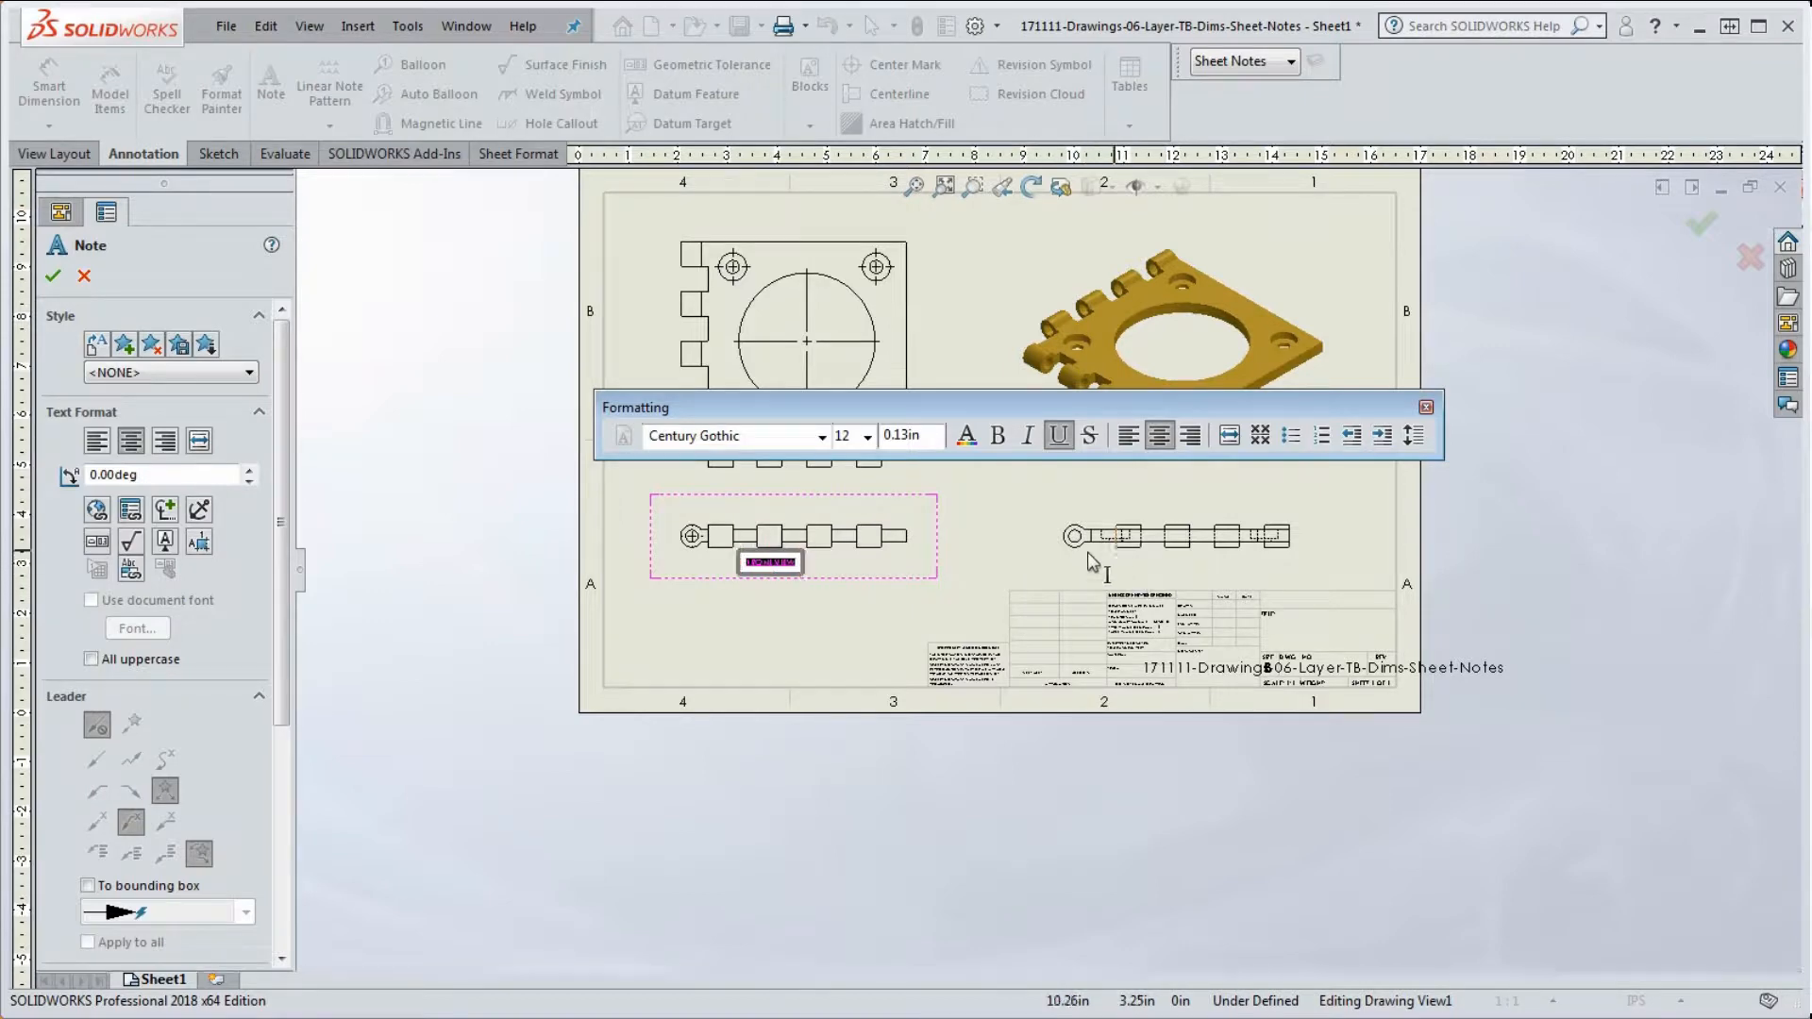
pyautogui.click(1166, 564)
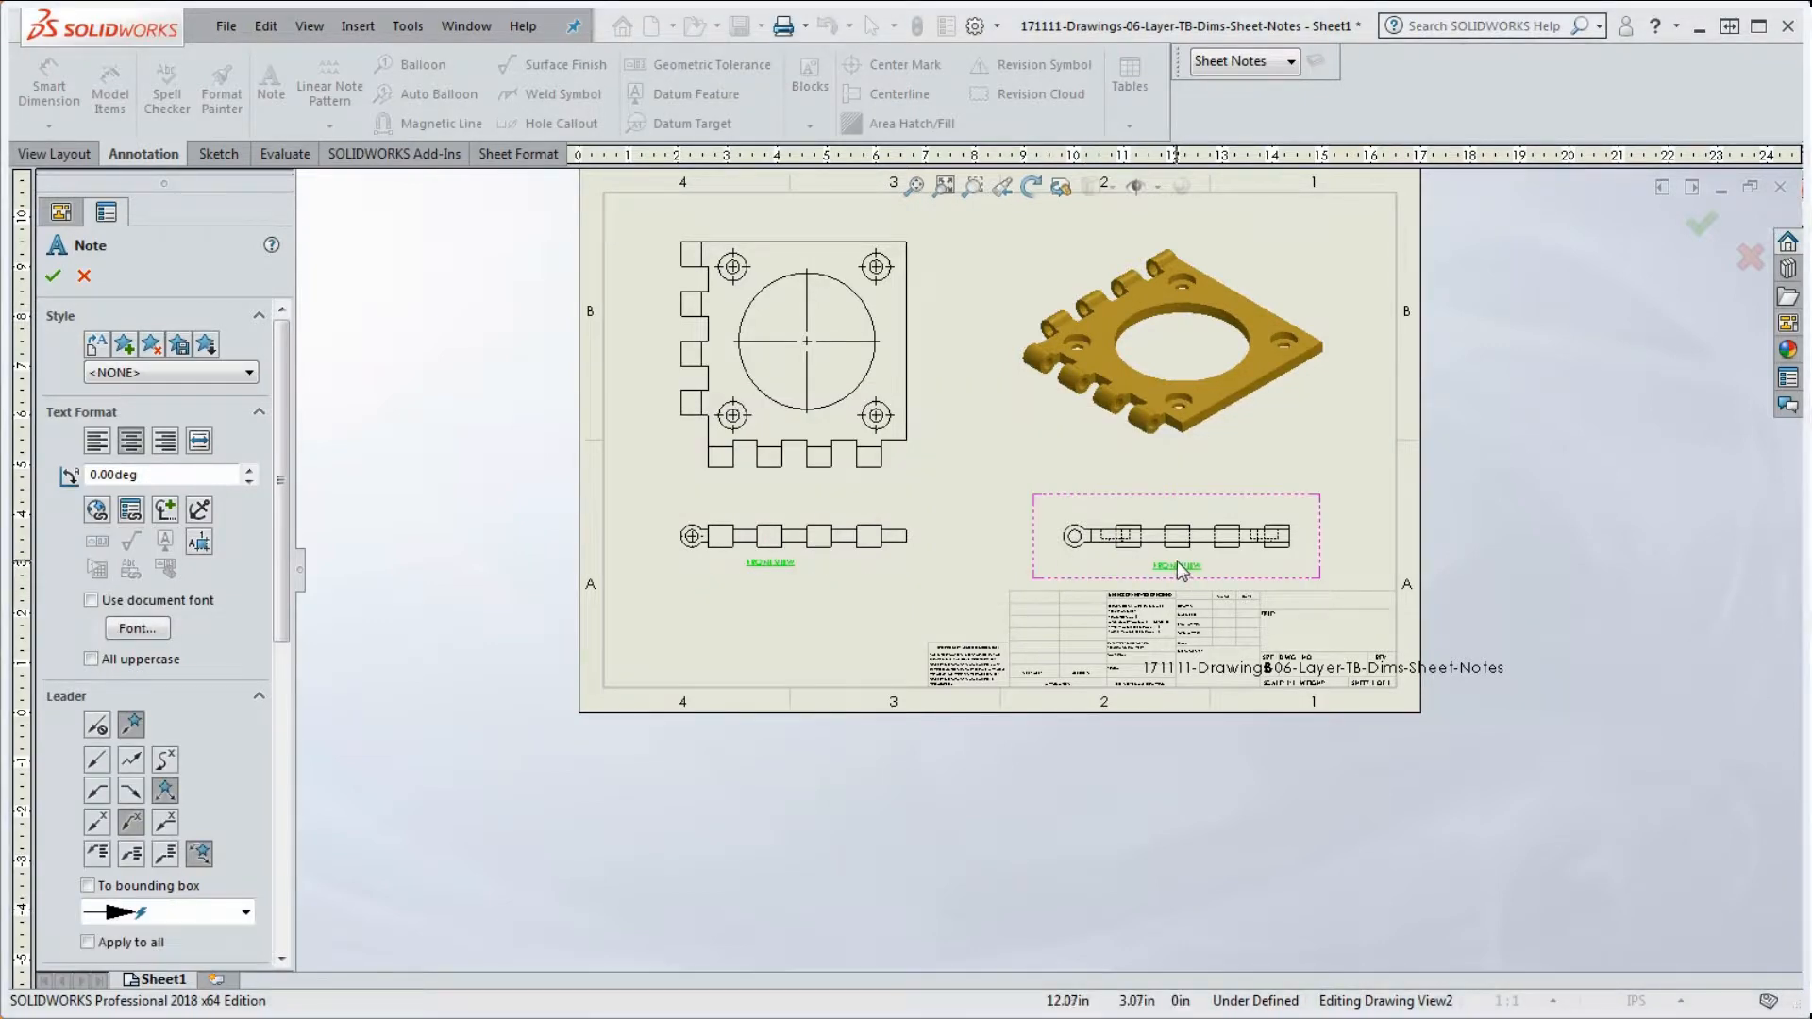
pyautogui.scroll(-2, 1168, 563)
pyautogui.doubleClick(1144, 568)
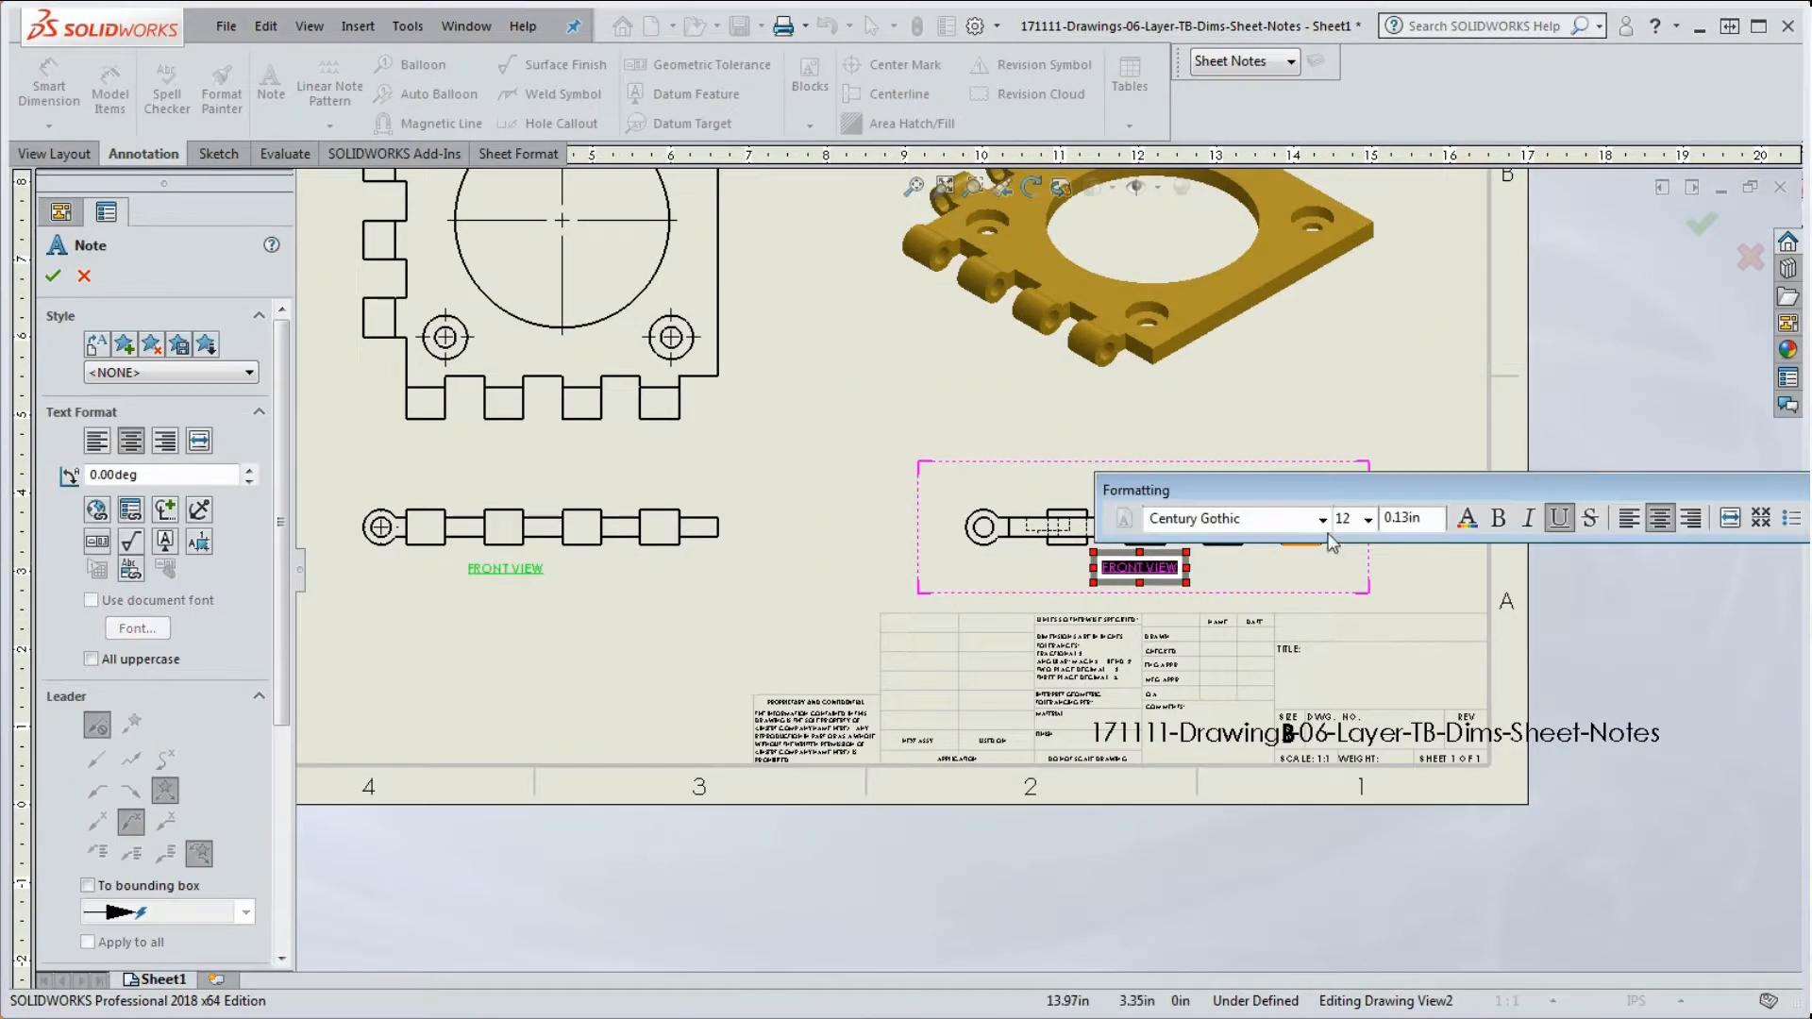
pyautogui.write('RIGHT VIEW')
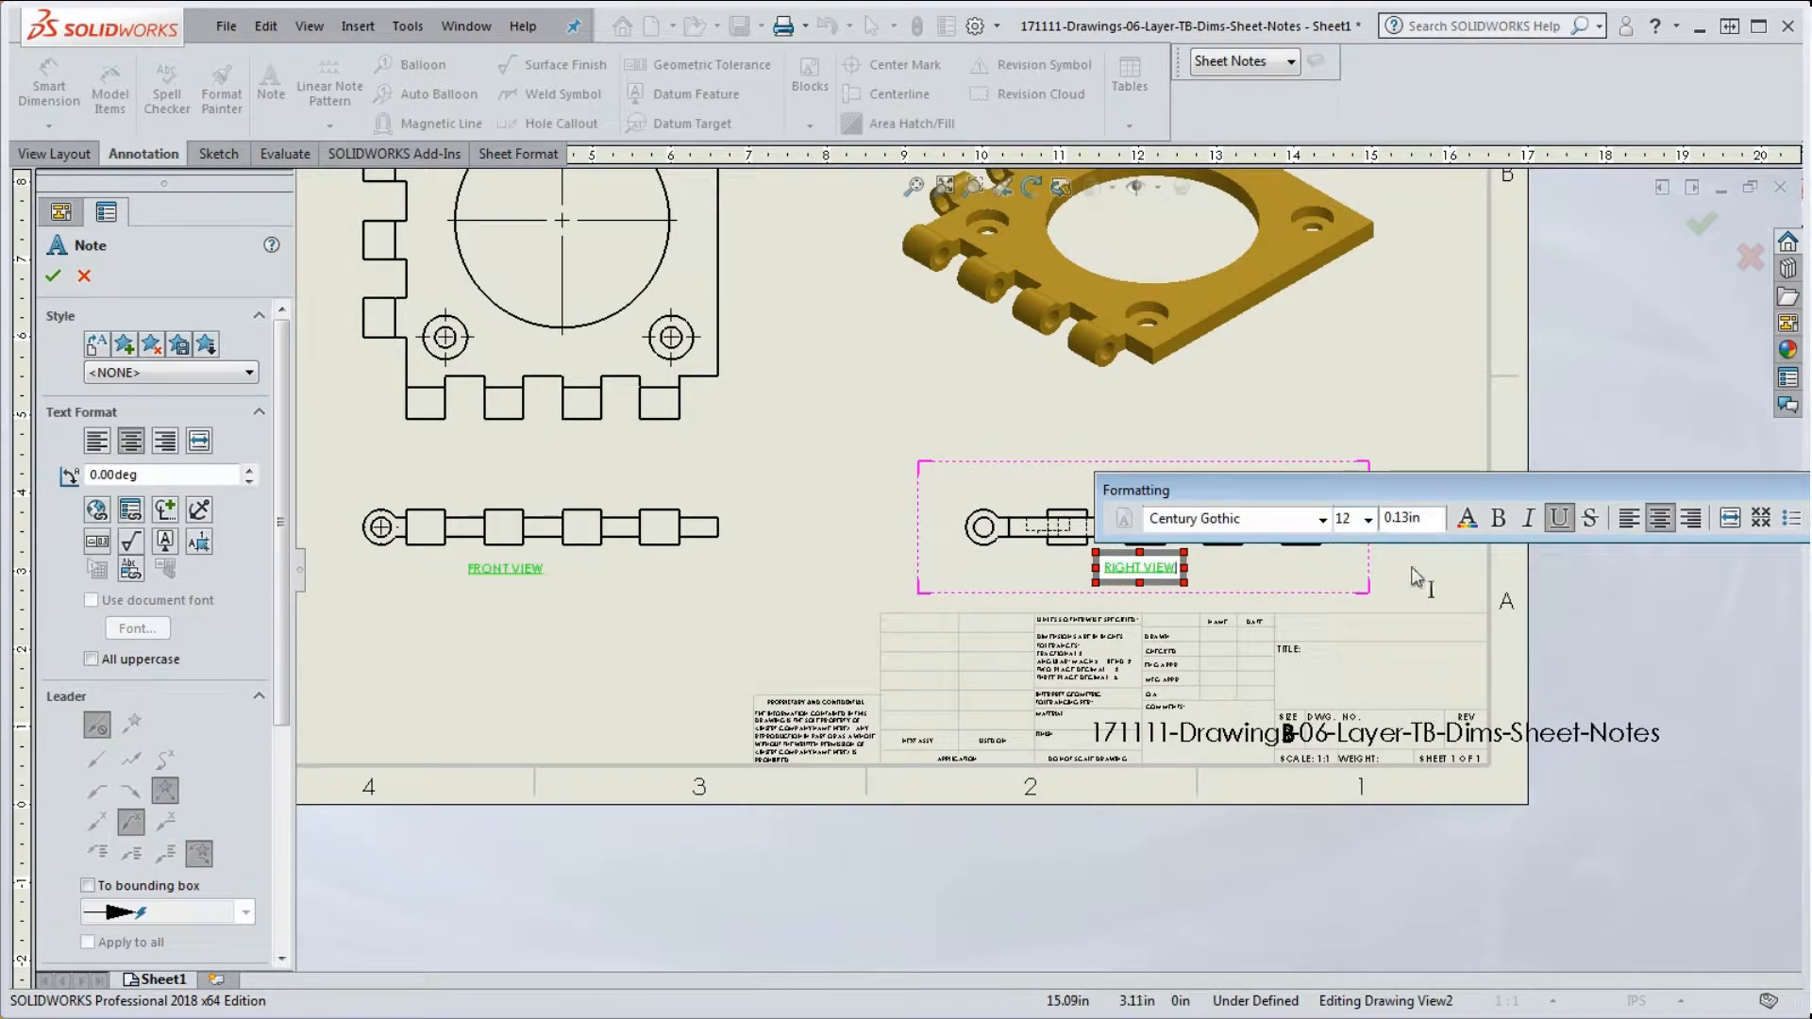
pyautogui.click(1569, 524)
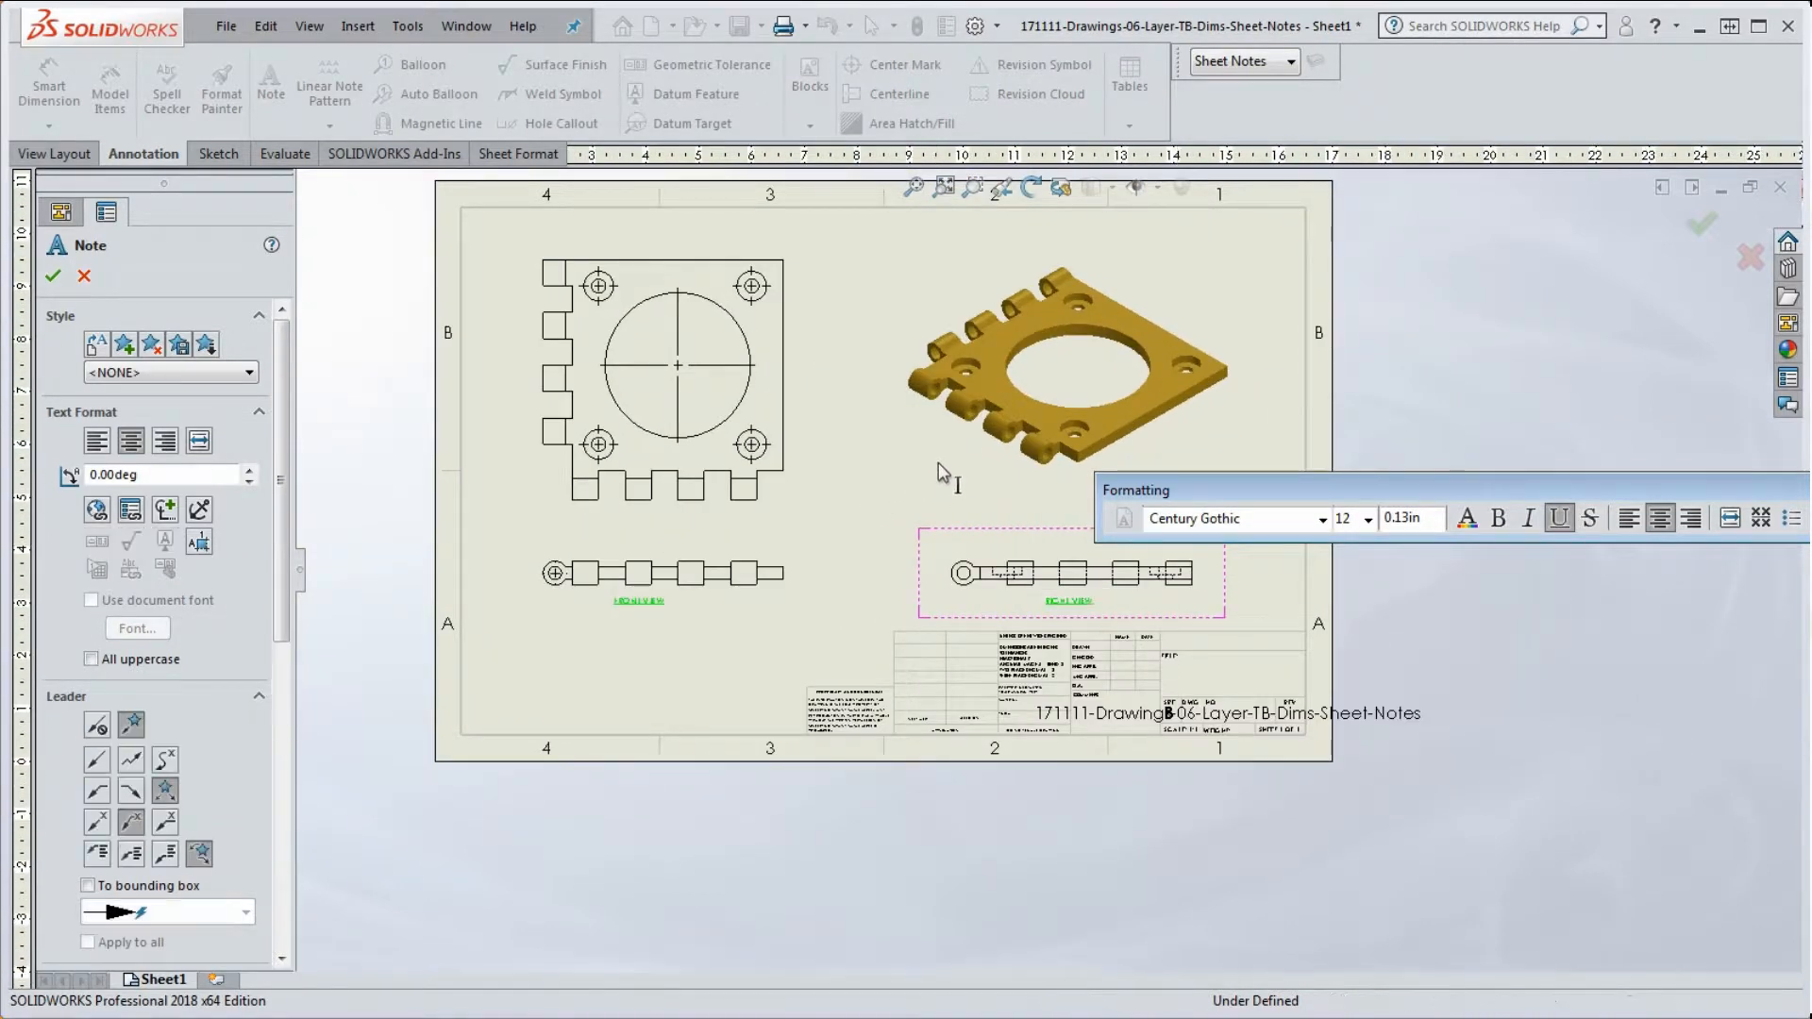
# Step: Add an underlined, centered note reading ISOMETRIC VIEW at the lower left of the isometric view
pyautogui.click(938, 463)
pyautogui.write('ISOMET')
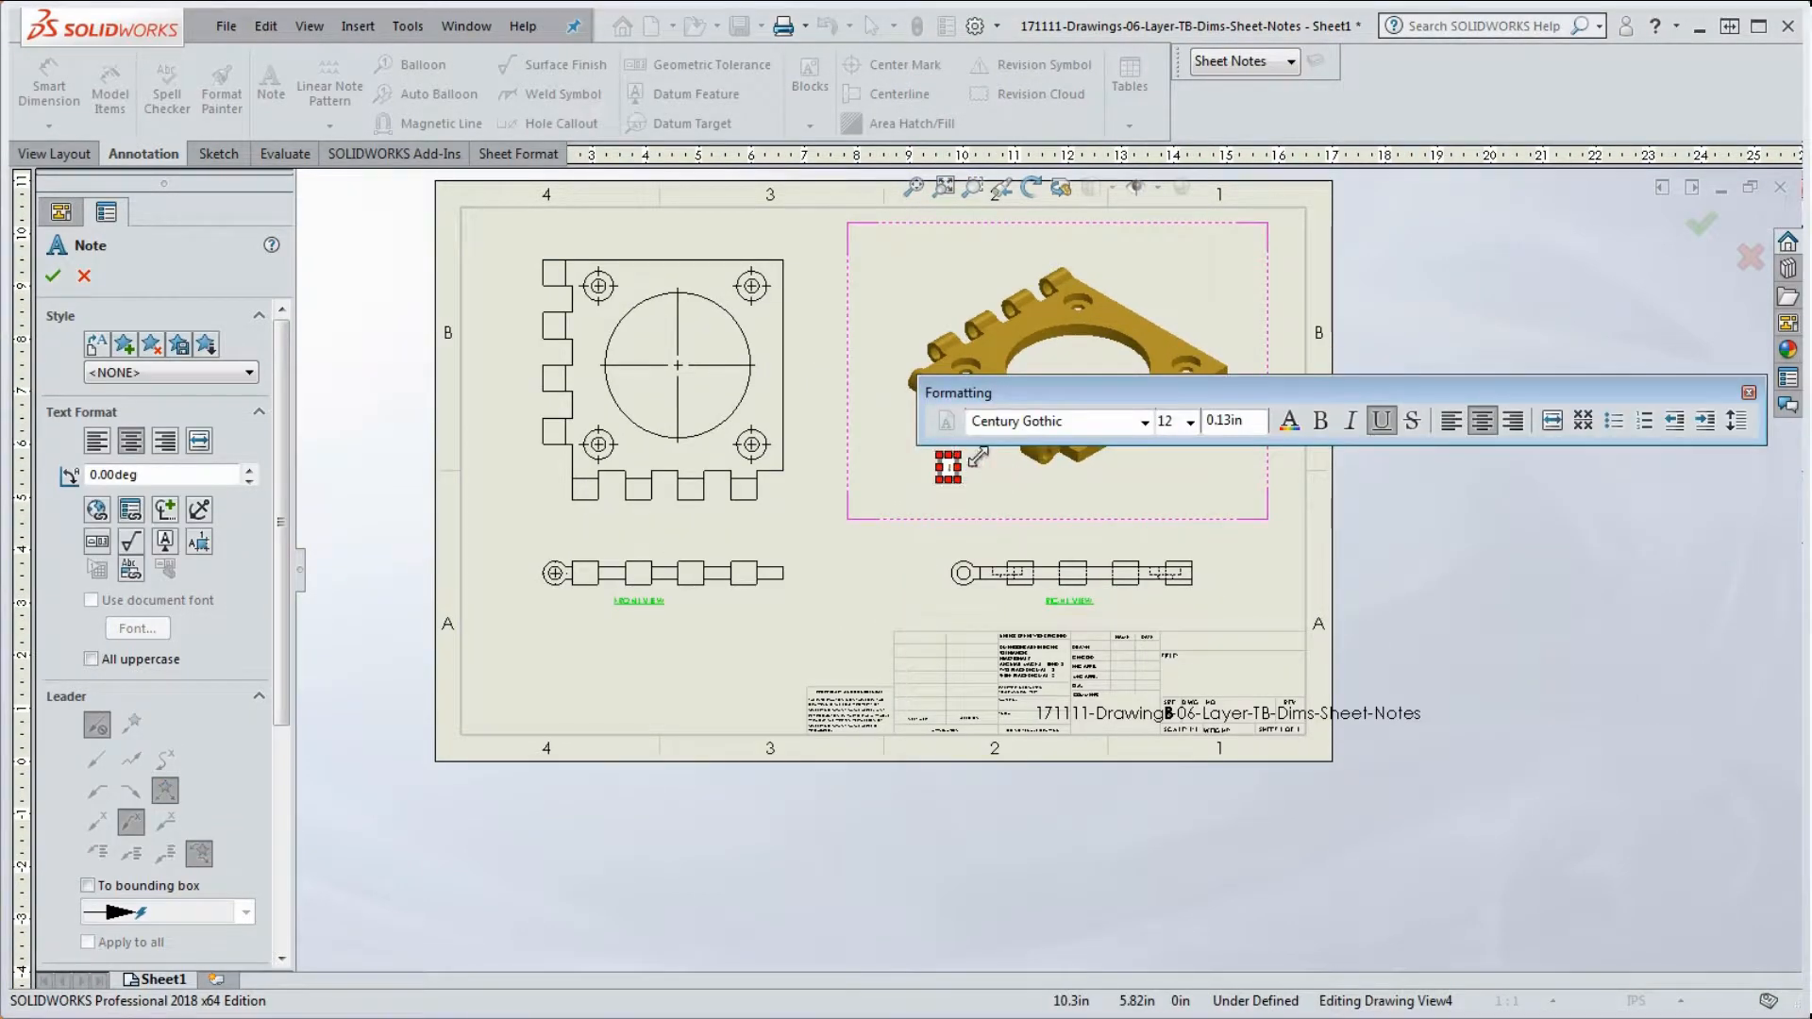
pyautogui.write('RIC VIEW')
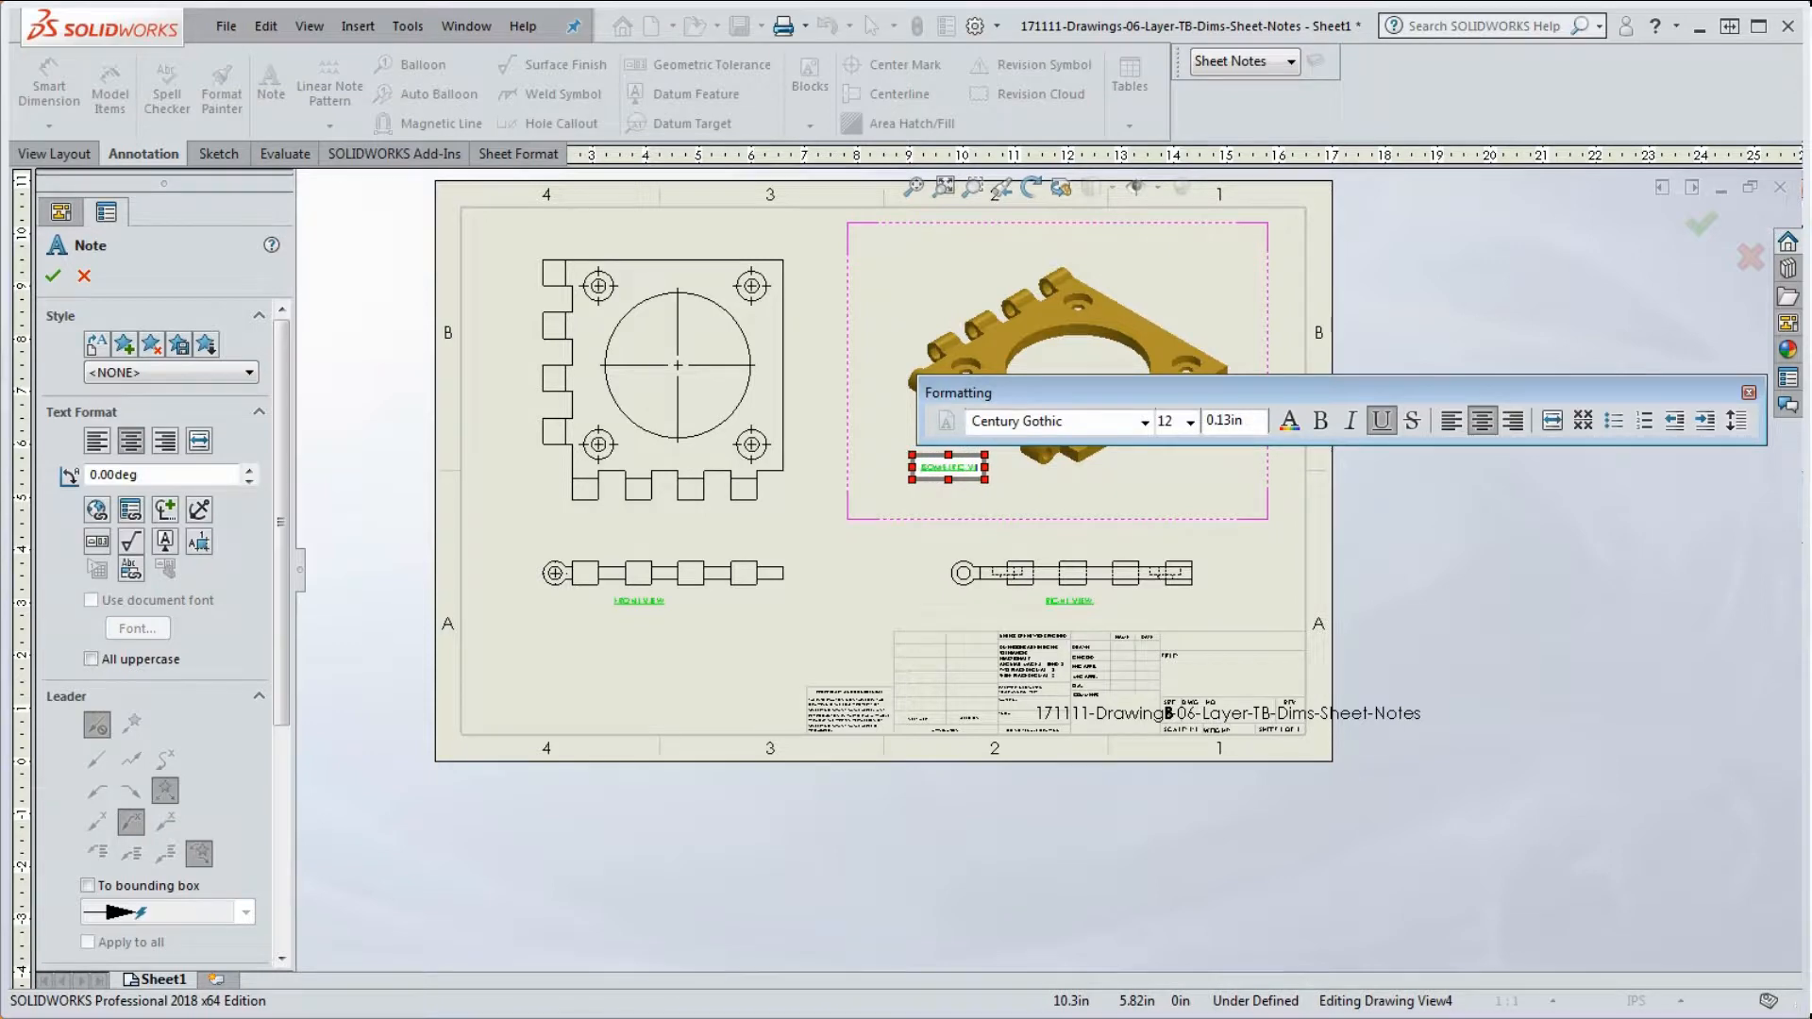
pyautogui.click(1000, 498)
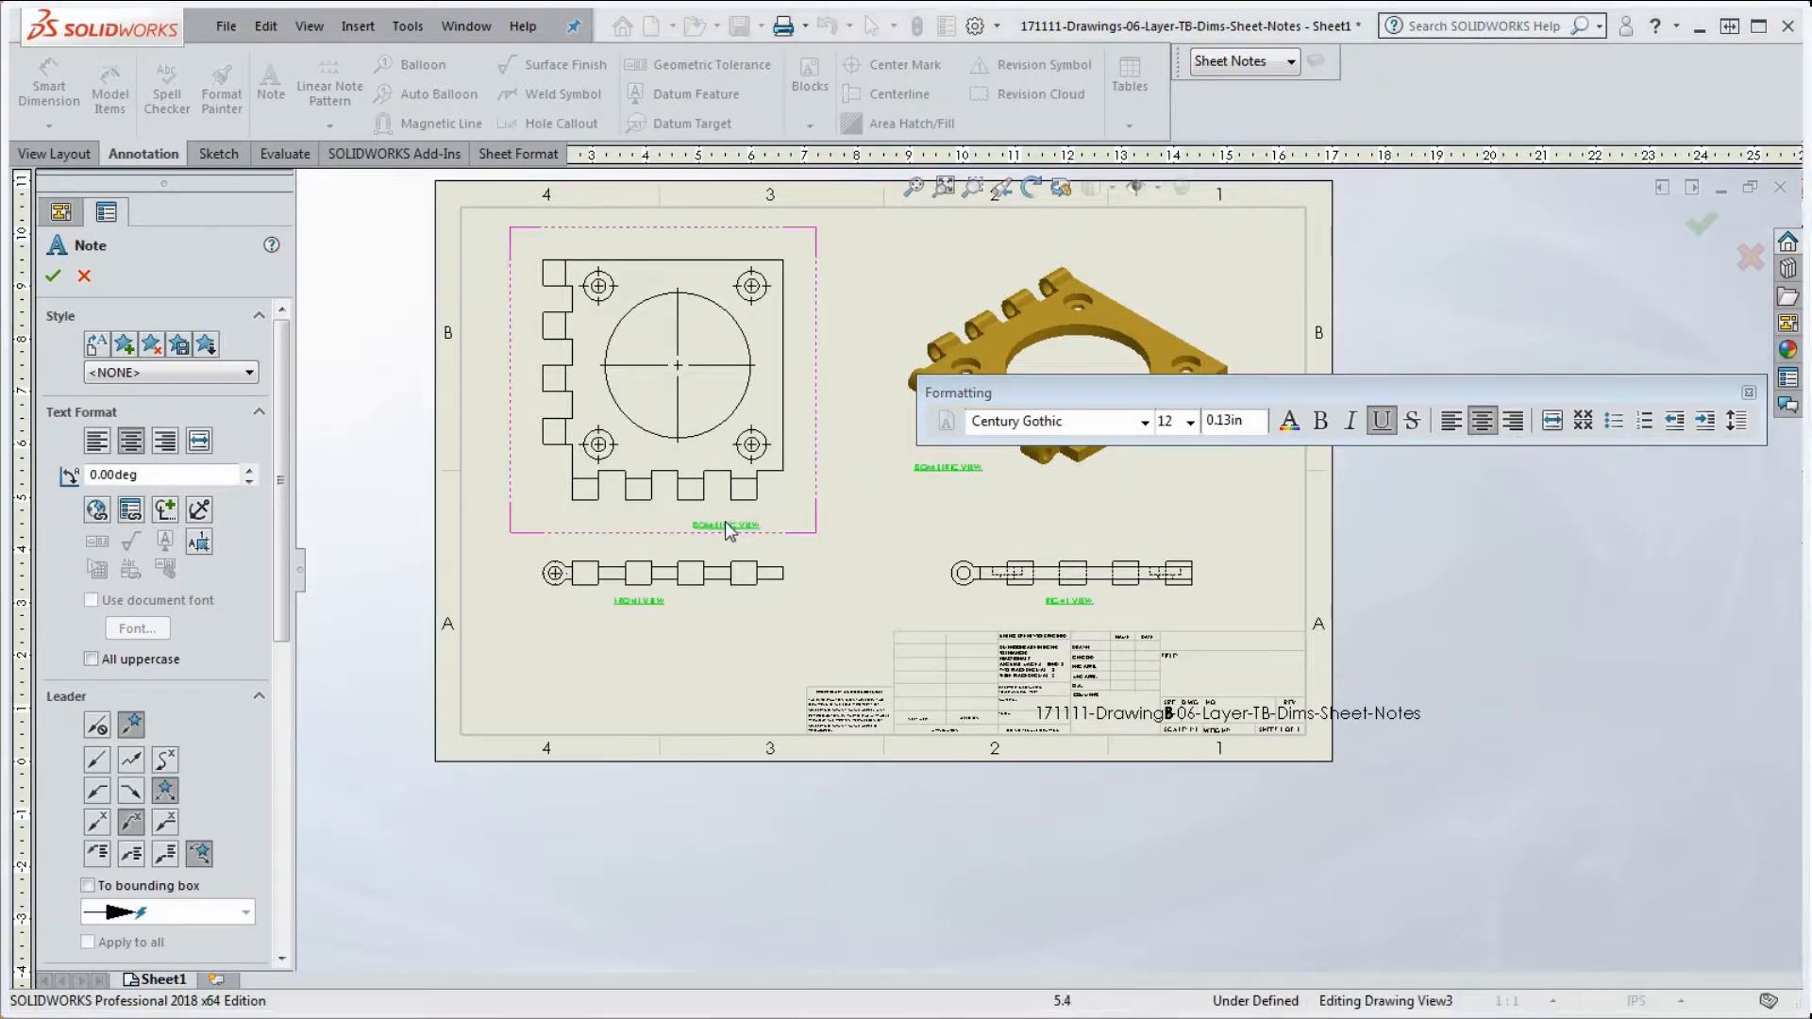
# Step: Place another copy of the underlined note below the top view and change its text to TOP VIEW
pyautogui.doubleClick(663, 517)
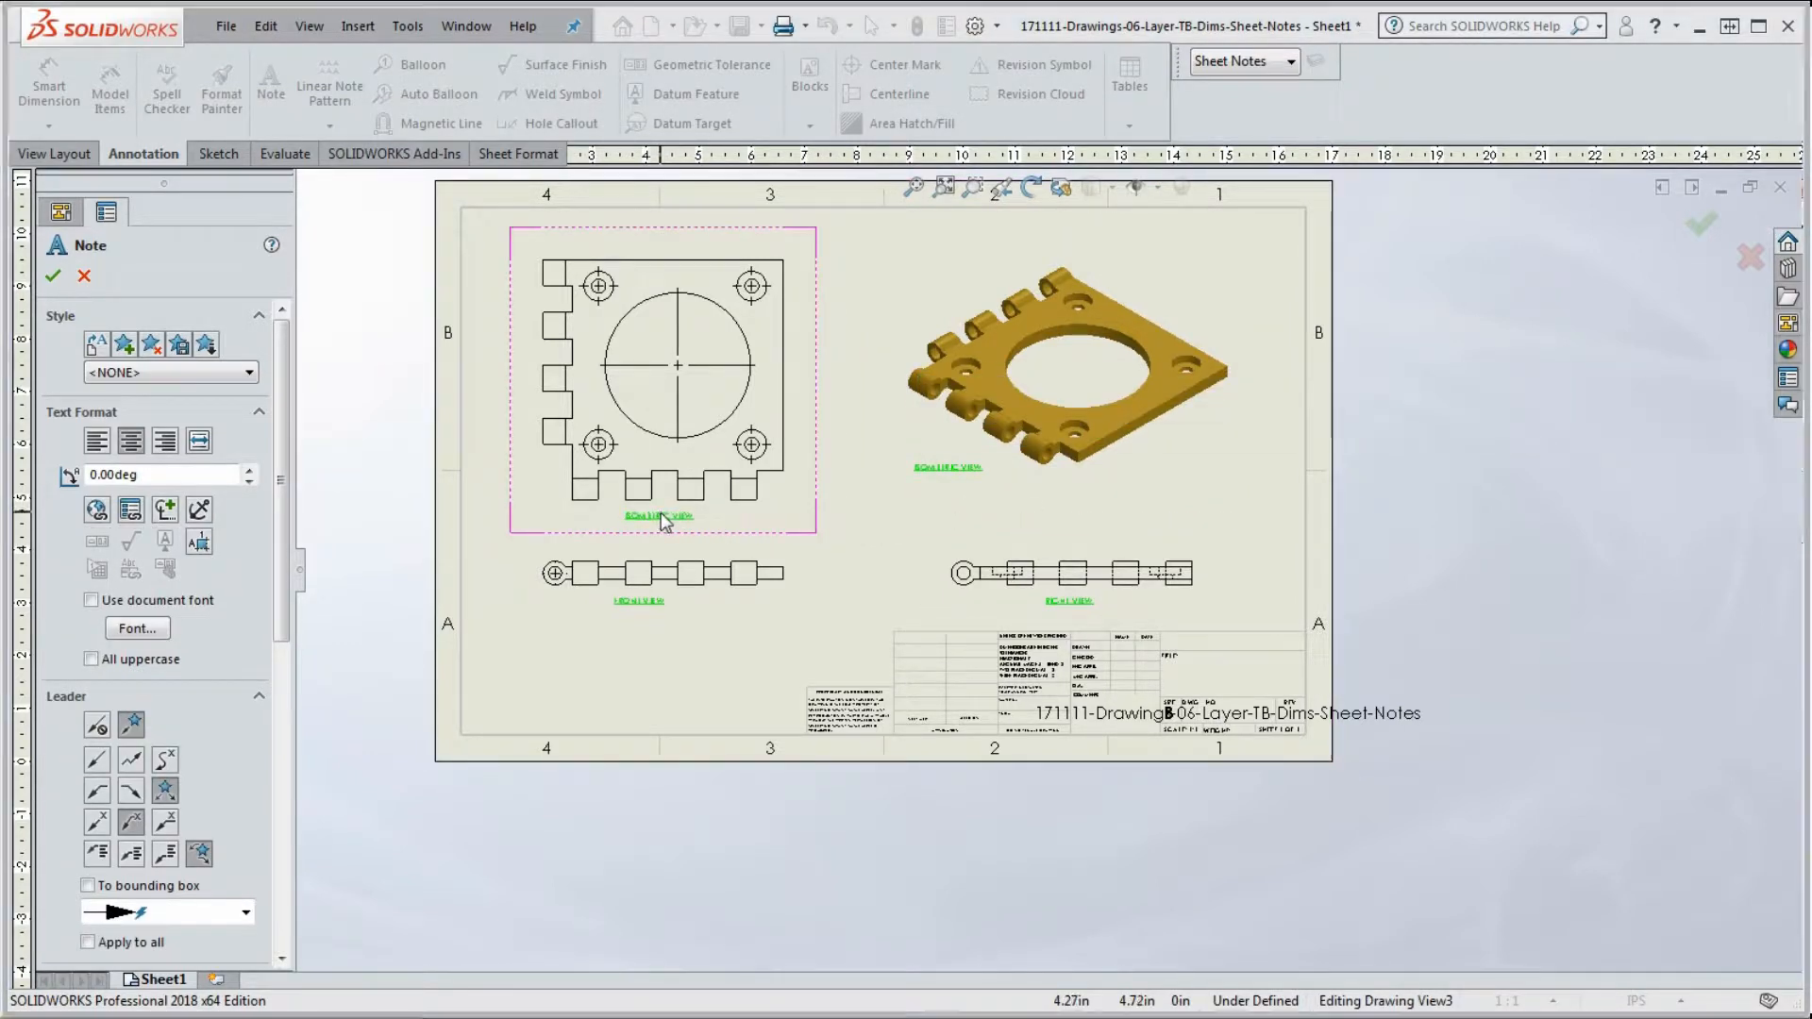
pyautogui.write('TOP VIEW')
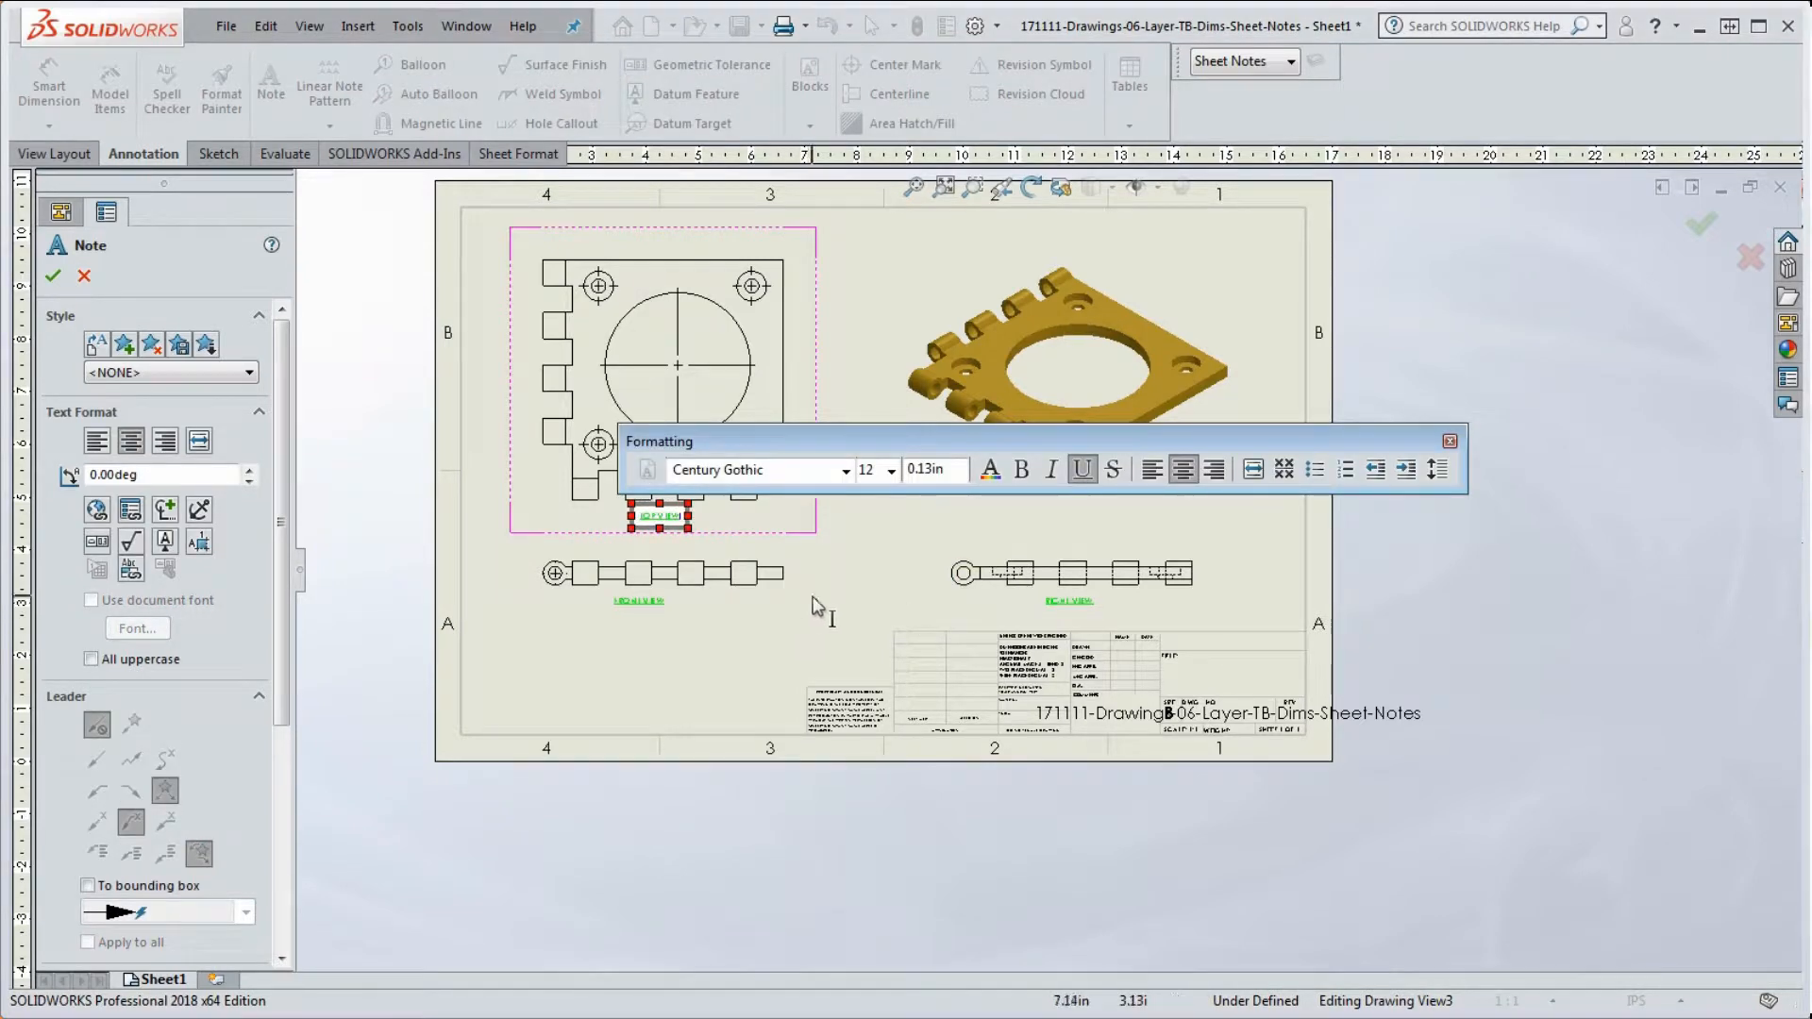
pyautogui.click(866, 609)
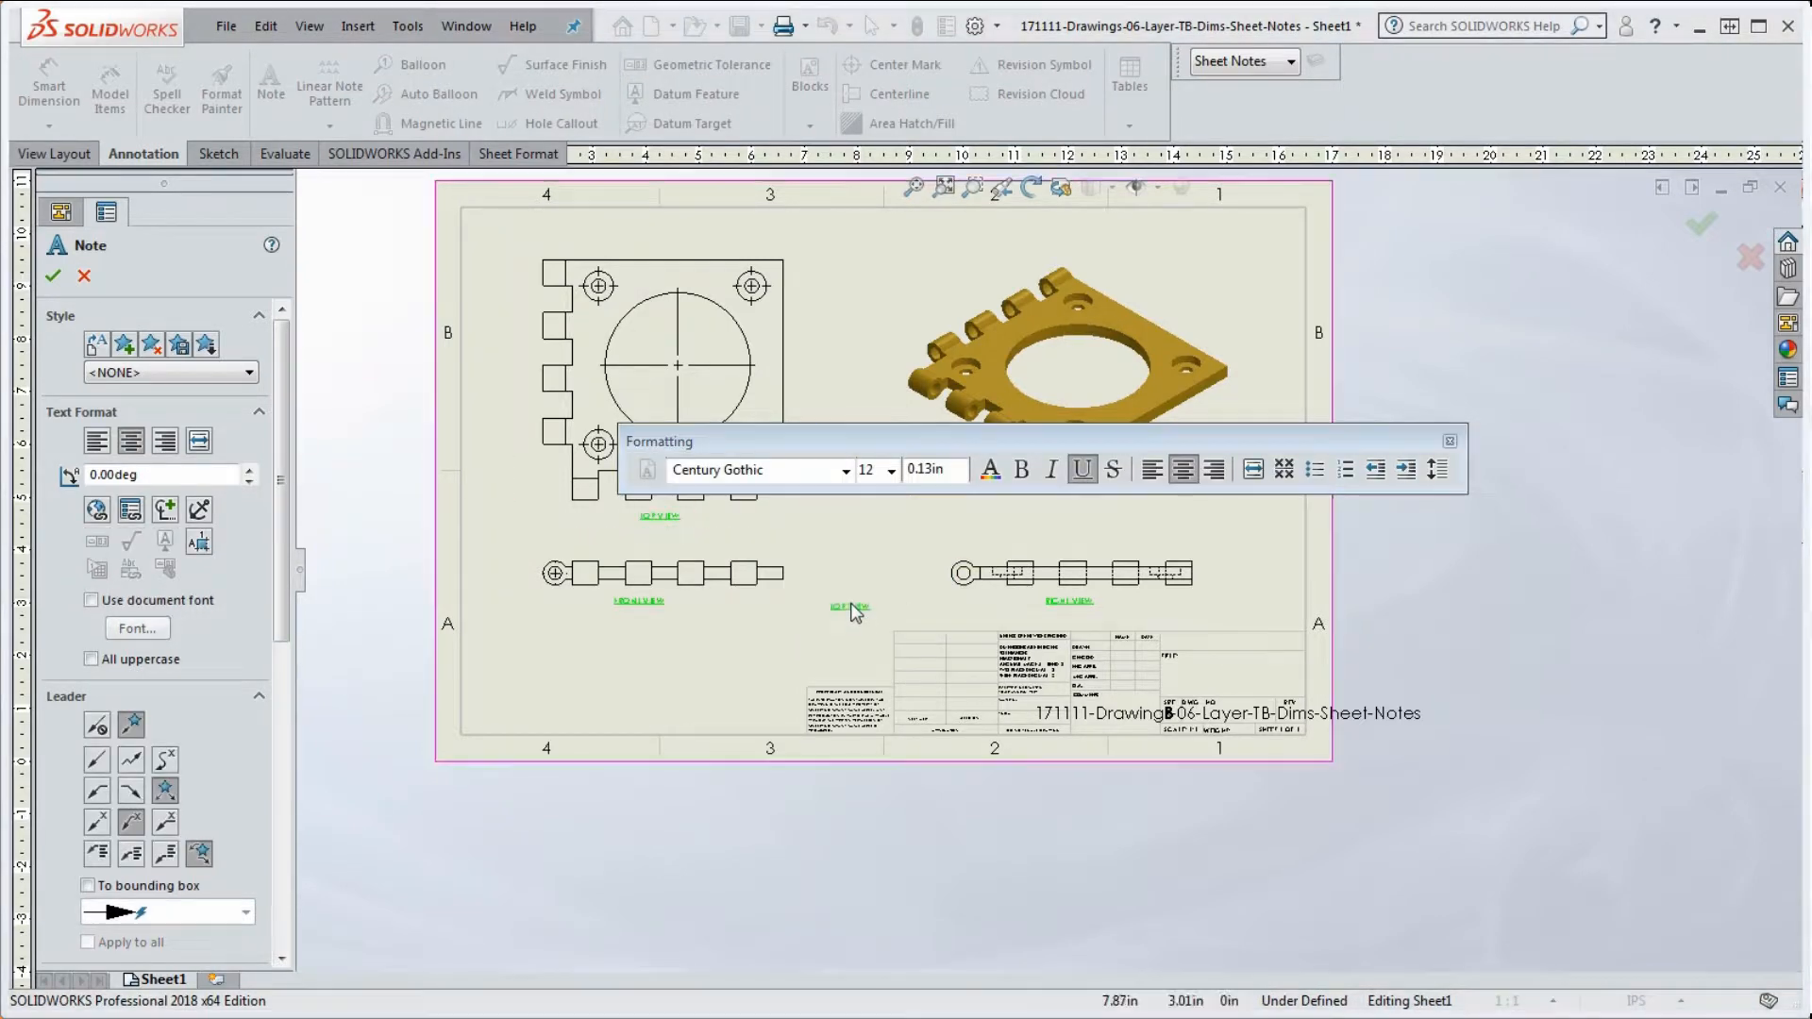
pyautogui.press('Escape')
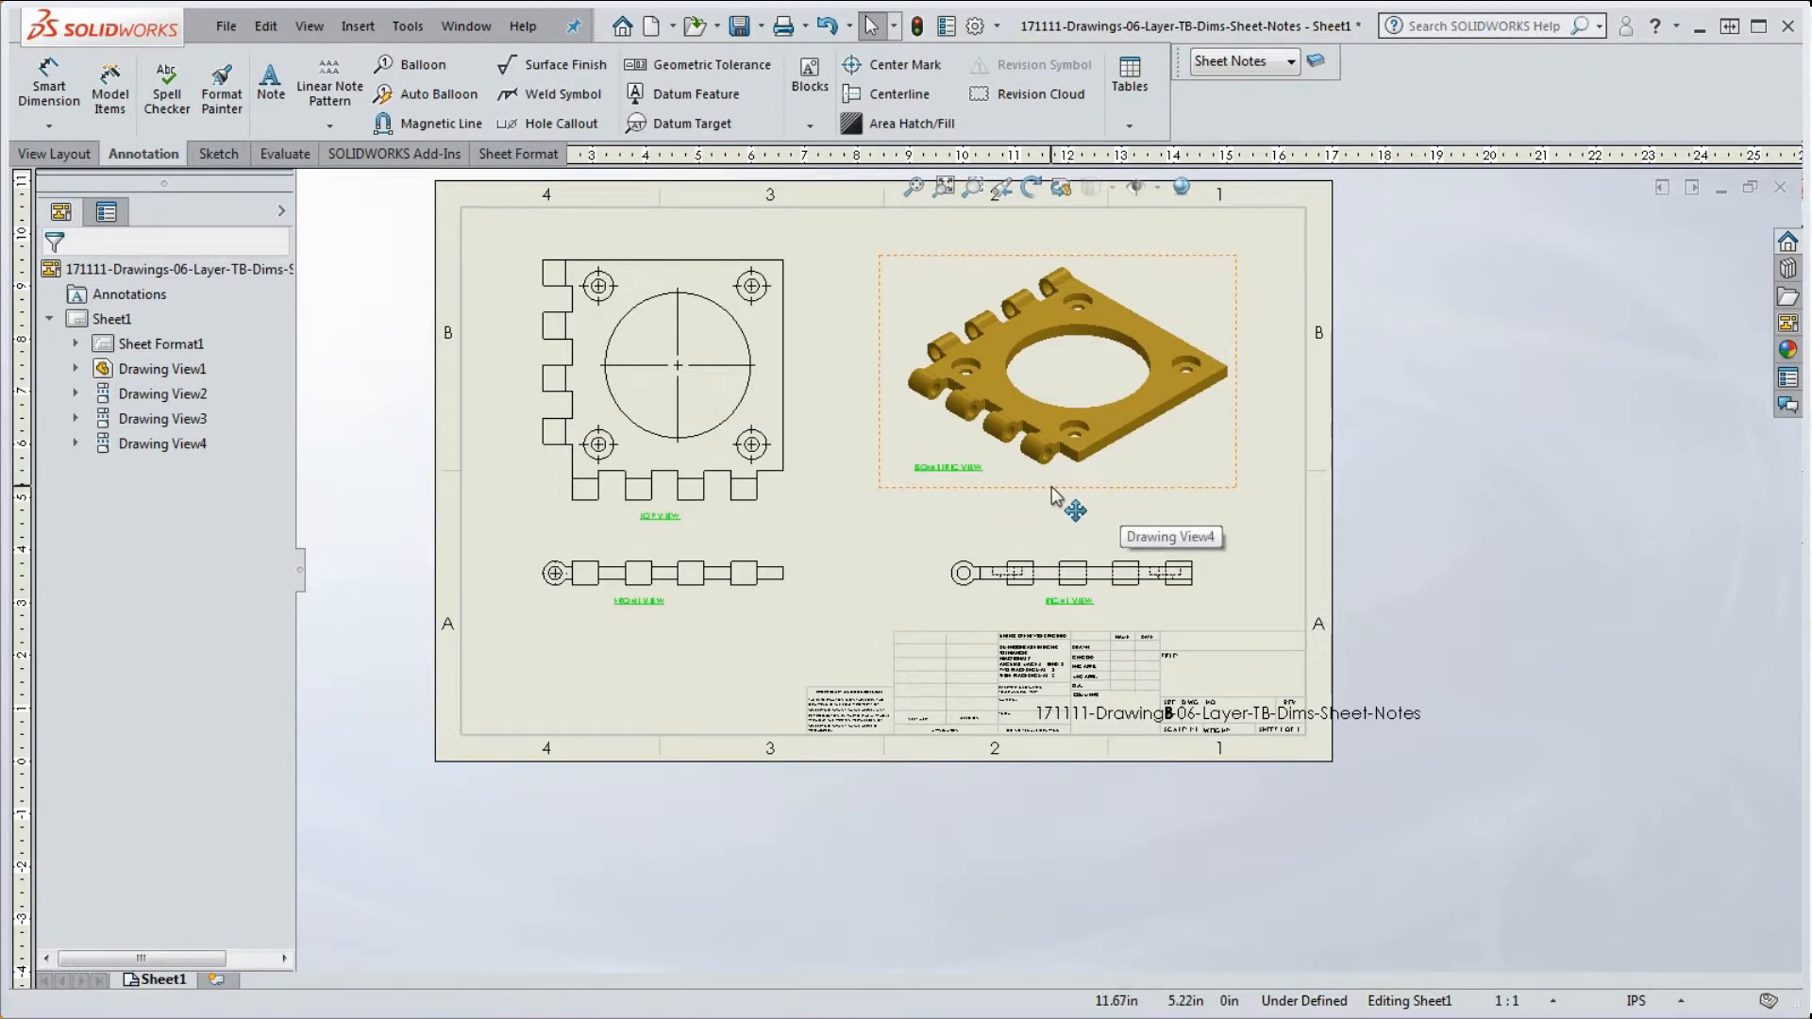
# Step: Move the isometric view toward the sheet's upper right corner and shift its ISOMETRIC VIEW note closer to the part
pyautogui.moveTo(1054, 497)
pyautogui.mouseDown()
pyautogui.moveTo(1068, 515)
pyautogui.moveTo(1075, 463)
pyautogui.moveTo(1097, 471)
pyautogui.mouseUp()
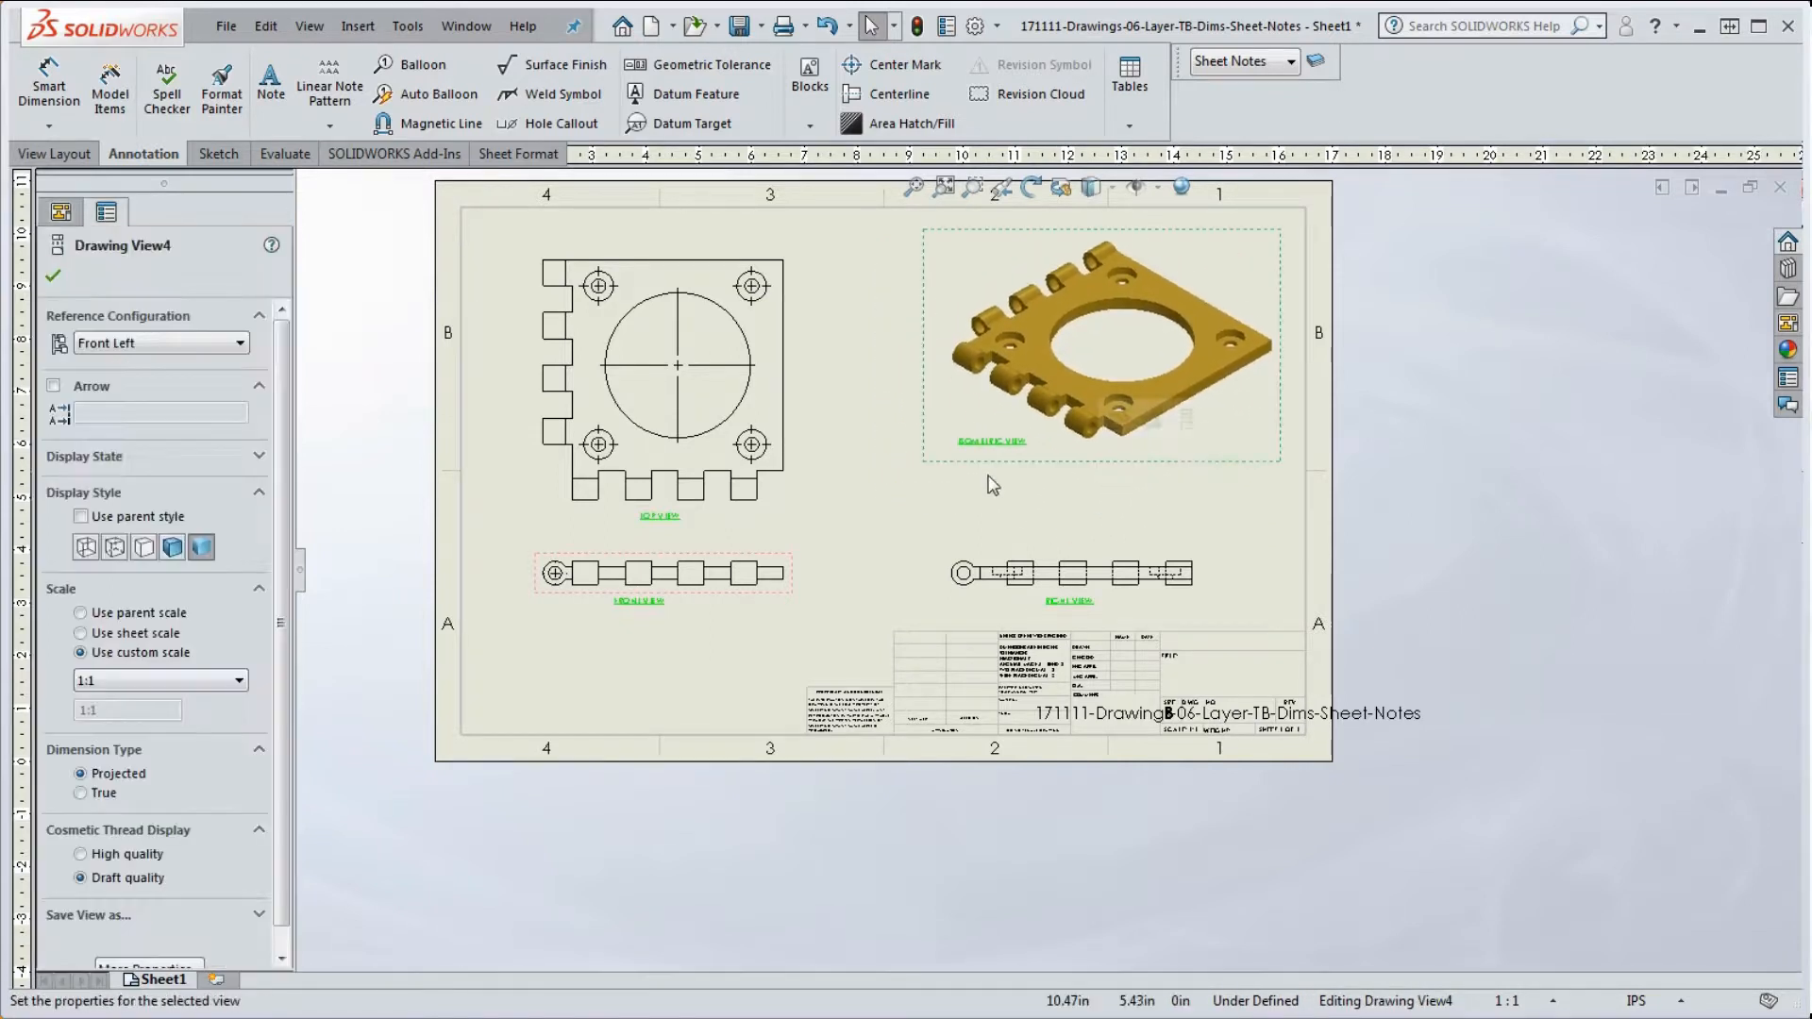
pyautogui.click(1025, 444)
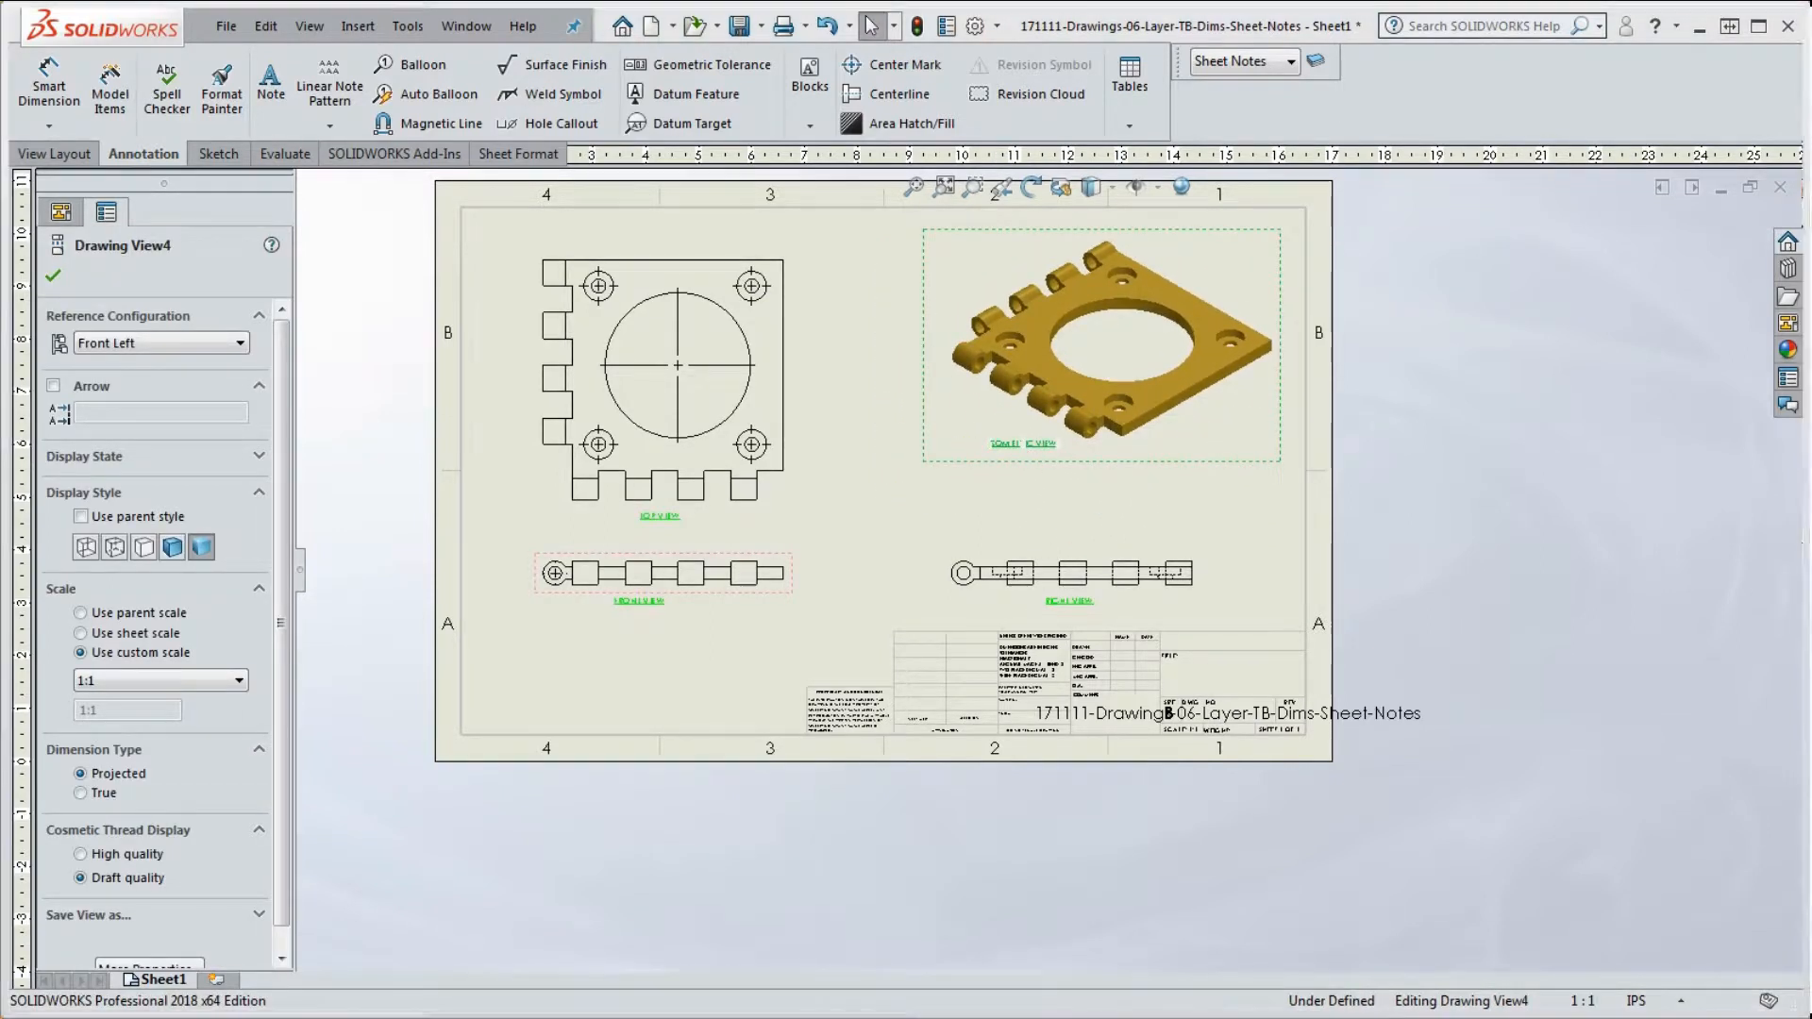
pyautogui.moveTo(1200, 464)
pyautogui.mouseDown()
pyautogui.moveTo(1183, 479)
pyautogui.moveTo(1198, 466)
pyautogui.mouseUp()
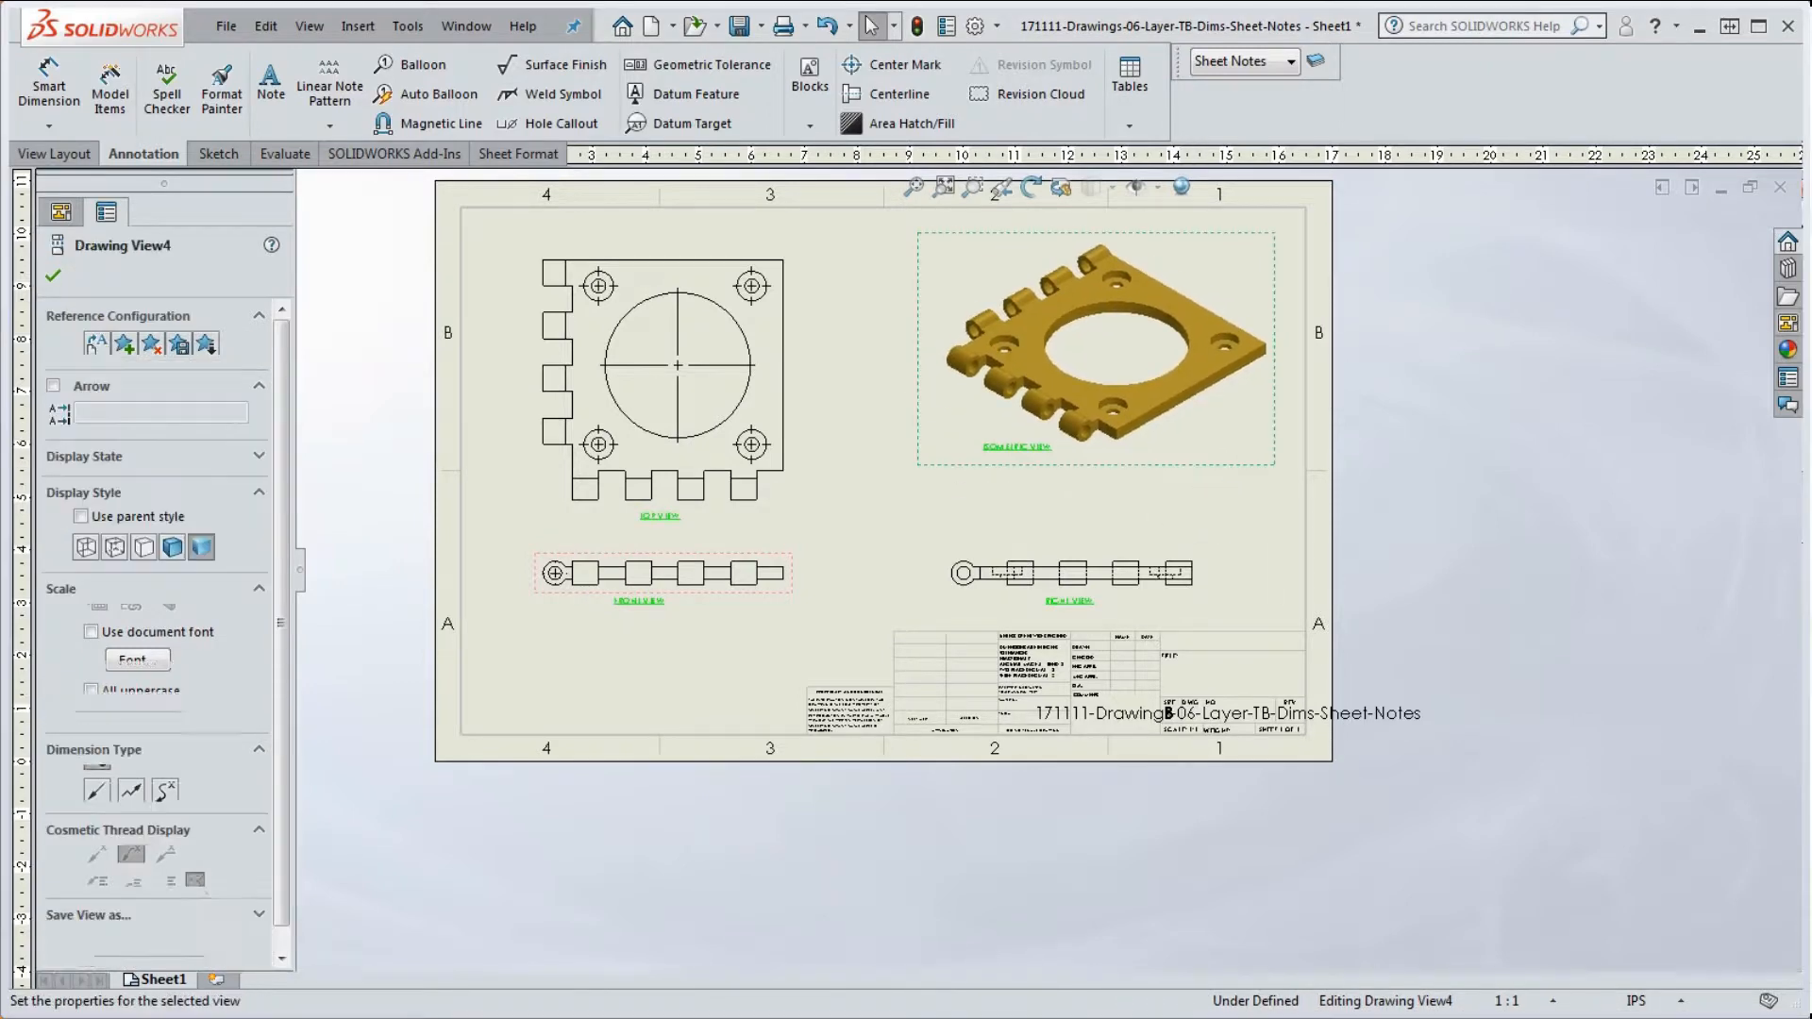
# Step: Adjust the horizontal position of the right-side view and reposition the RIGHT VIEW note beneath it
pyautogui.scroll(-5, 1085, 611)
pyautogui.moveTo(1083, 620); pyautogui.dragTo(1098, 669)
pyautogui.click(1196, 605)
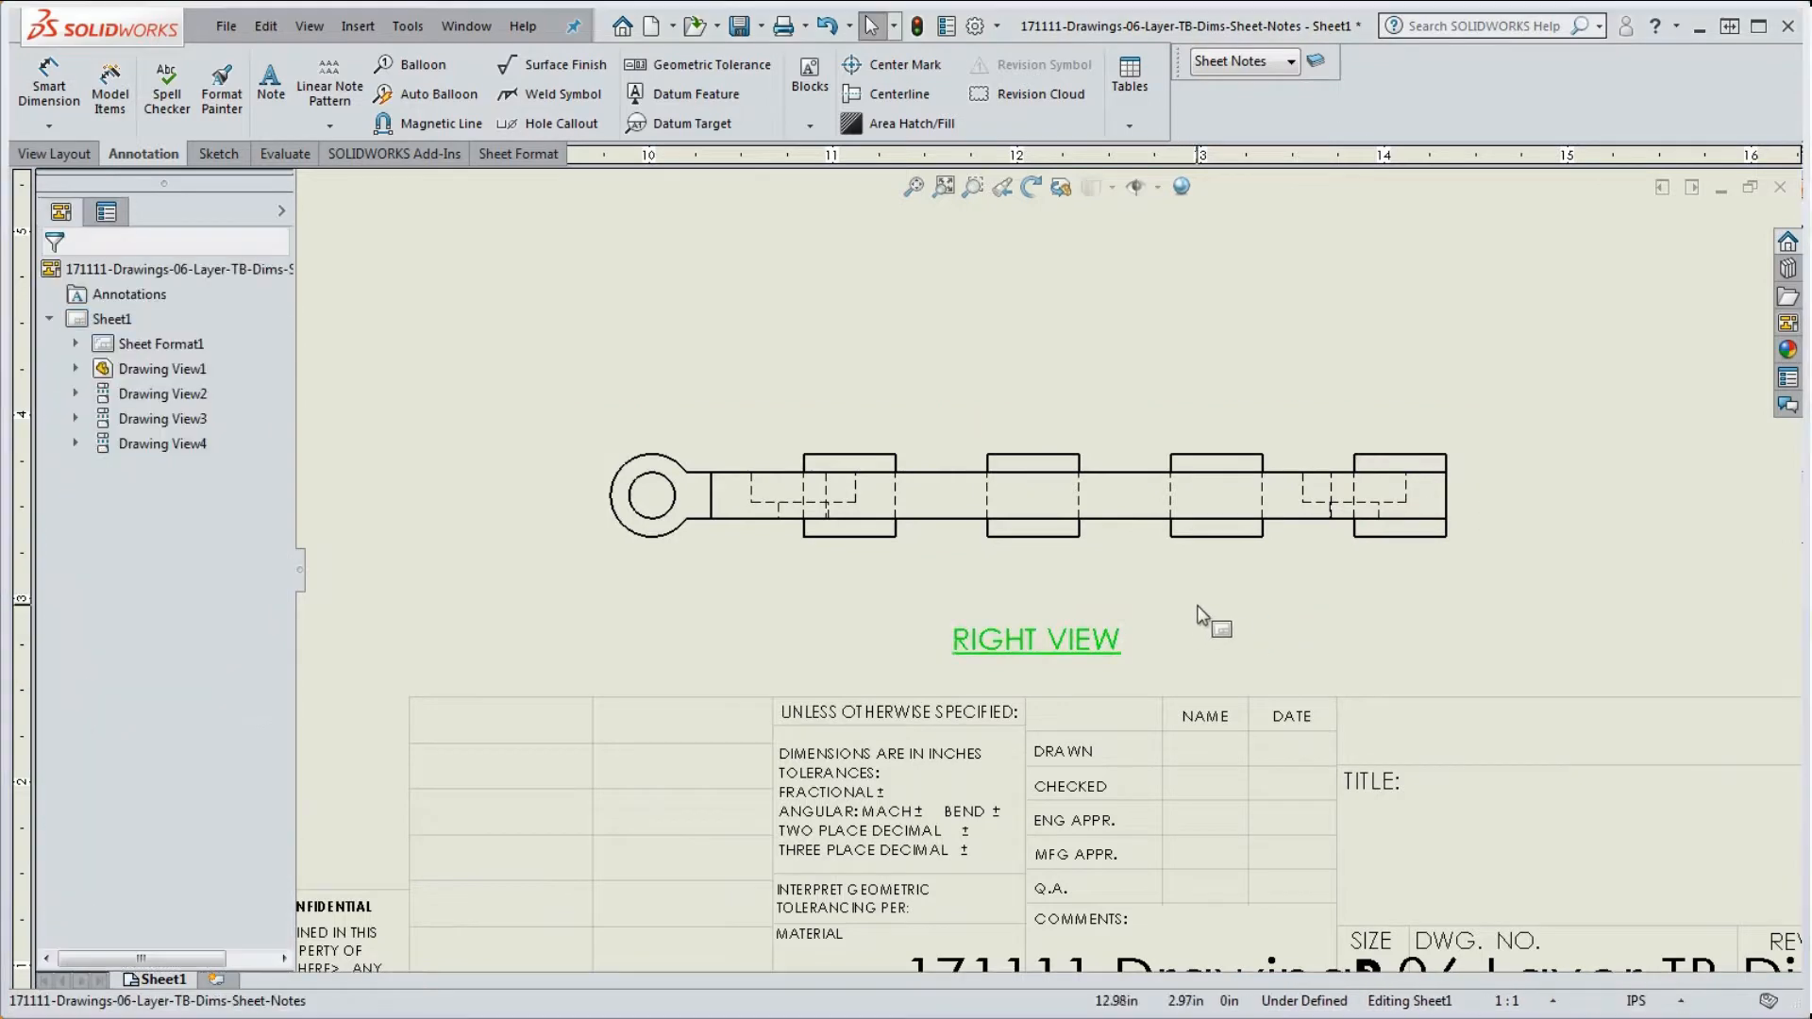
pyautogui.moveTo(1209, 573); pyautogui.dragTo(1243, 440)
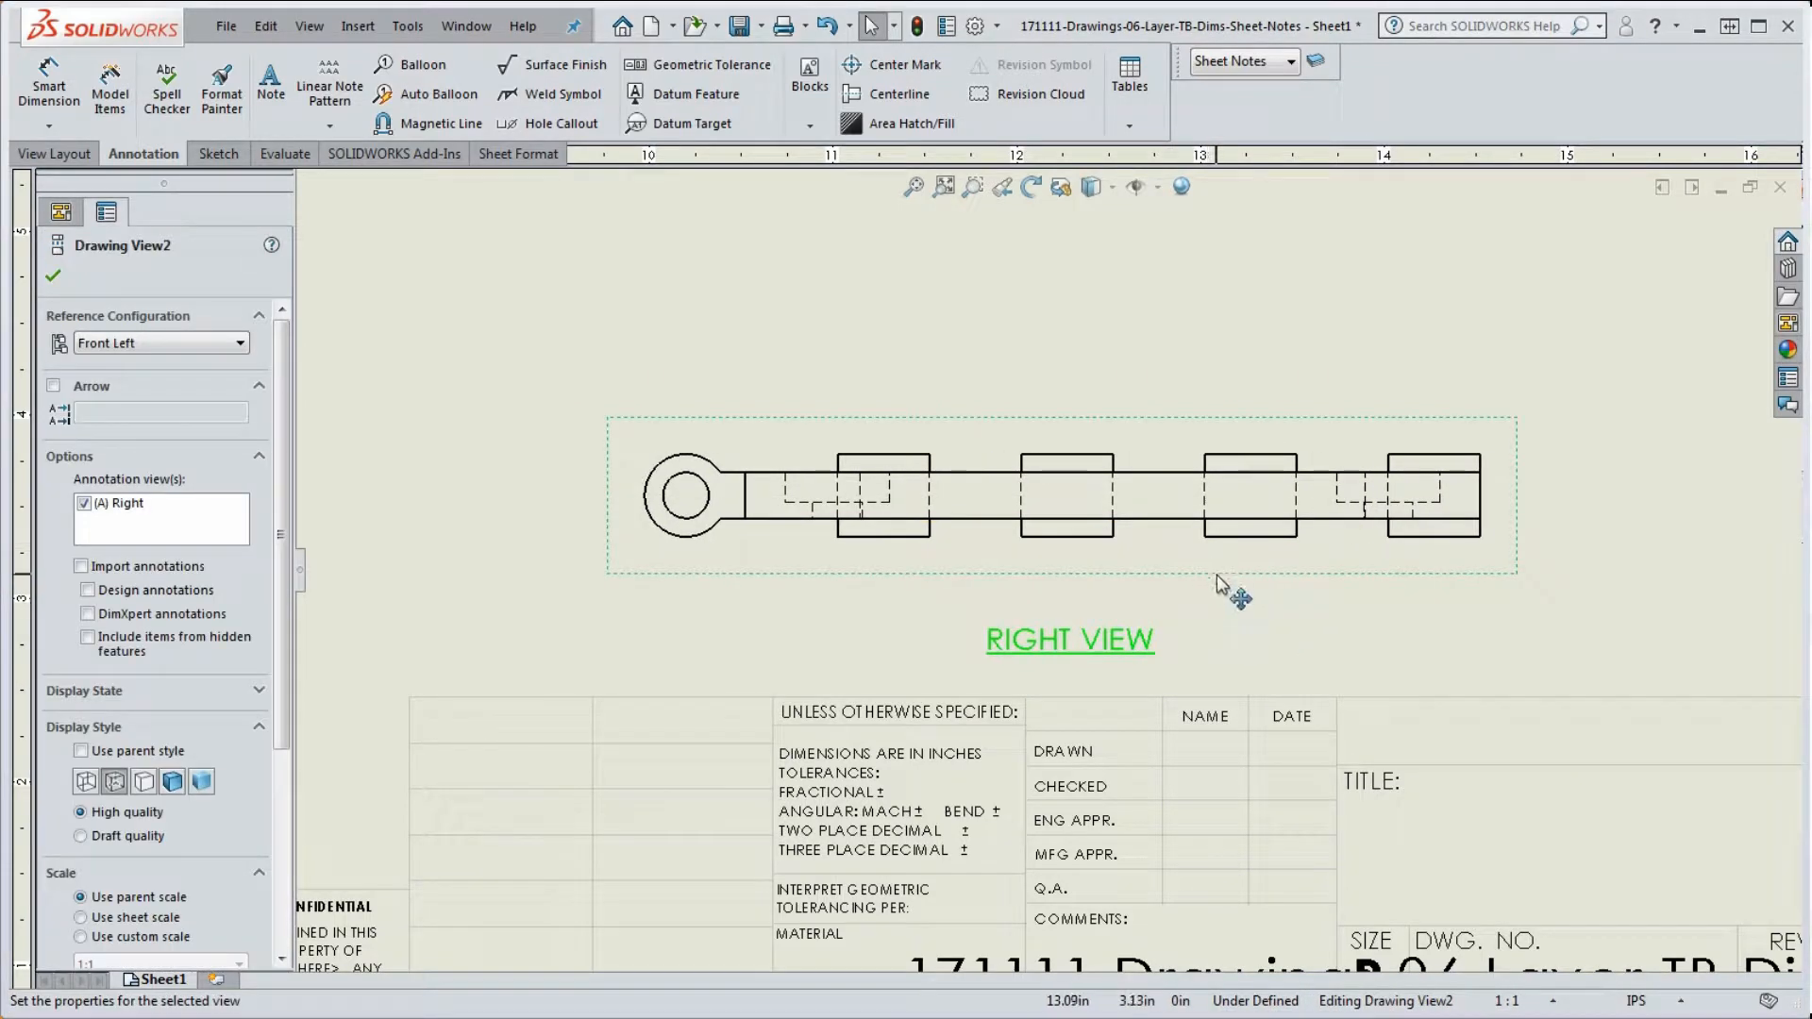
pyautogui.moveTo(1215, 573); pyautogui.dragTo(1151, 583)
pyautogui.scroll(1, 1228, 609)
pyautogui.scroll(1, 1228, 618)
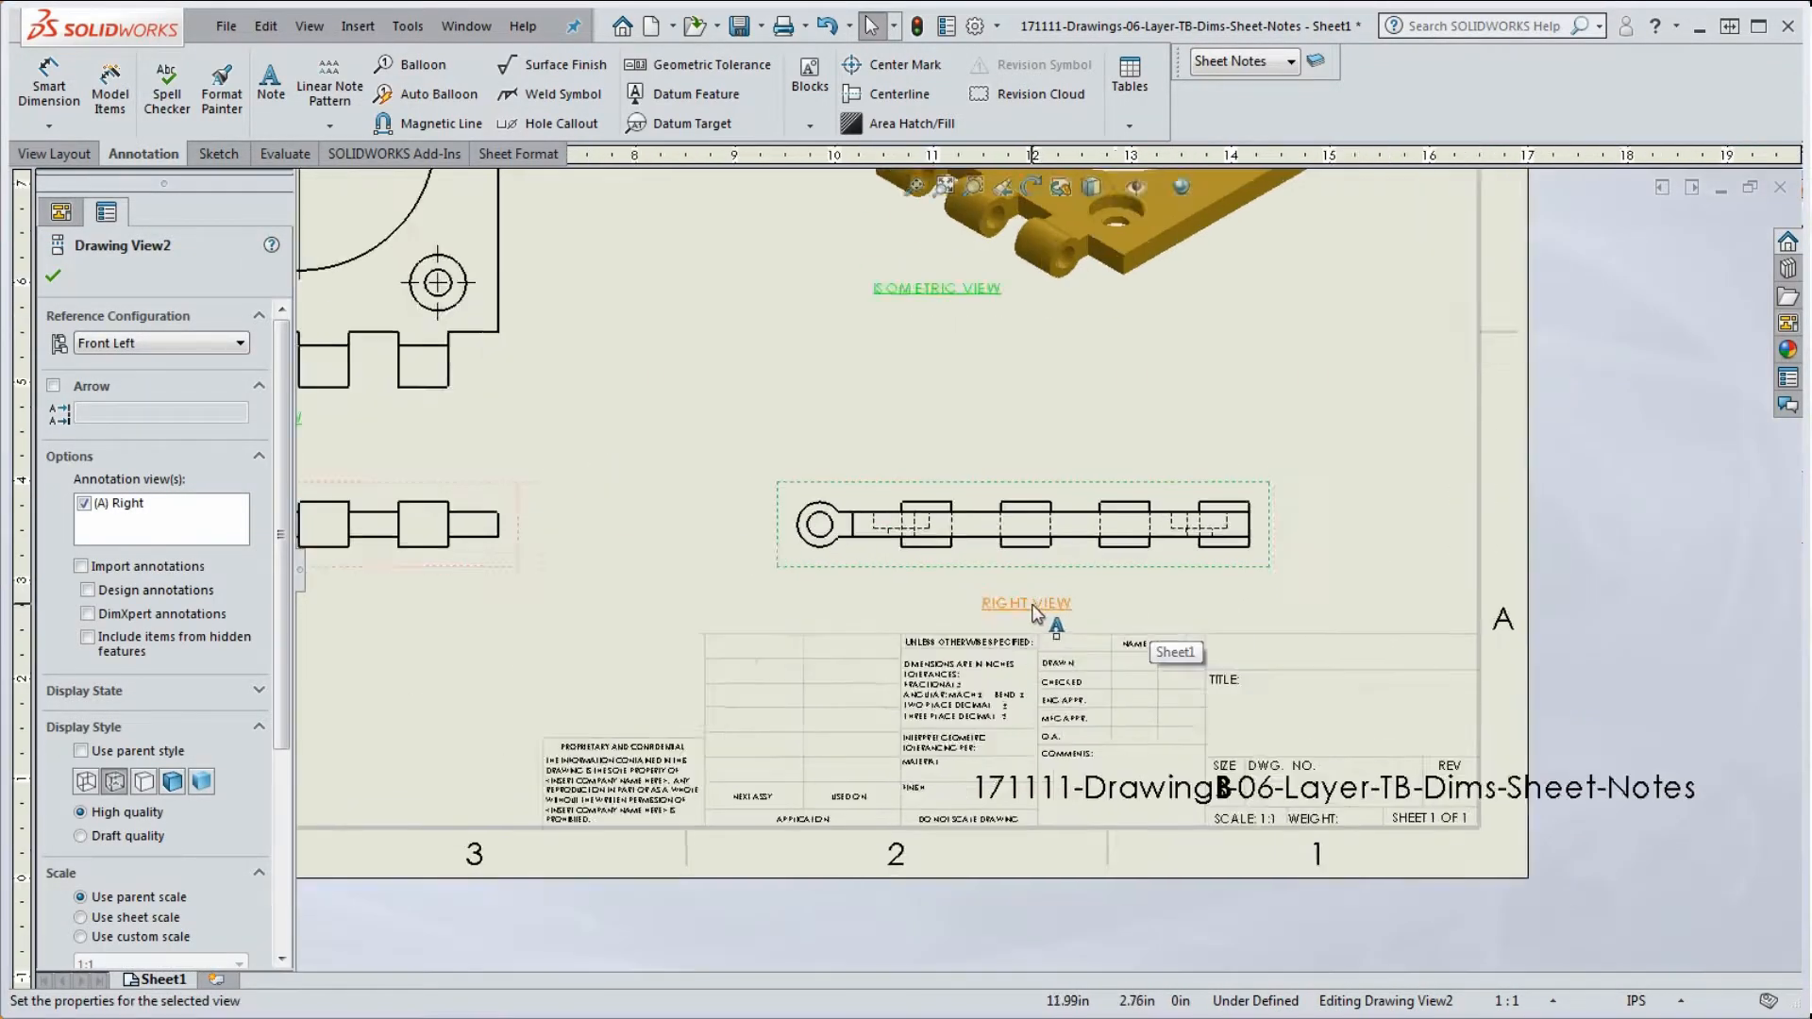
pyautogui.click(1061, 601)
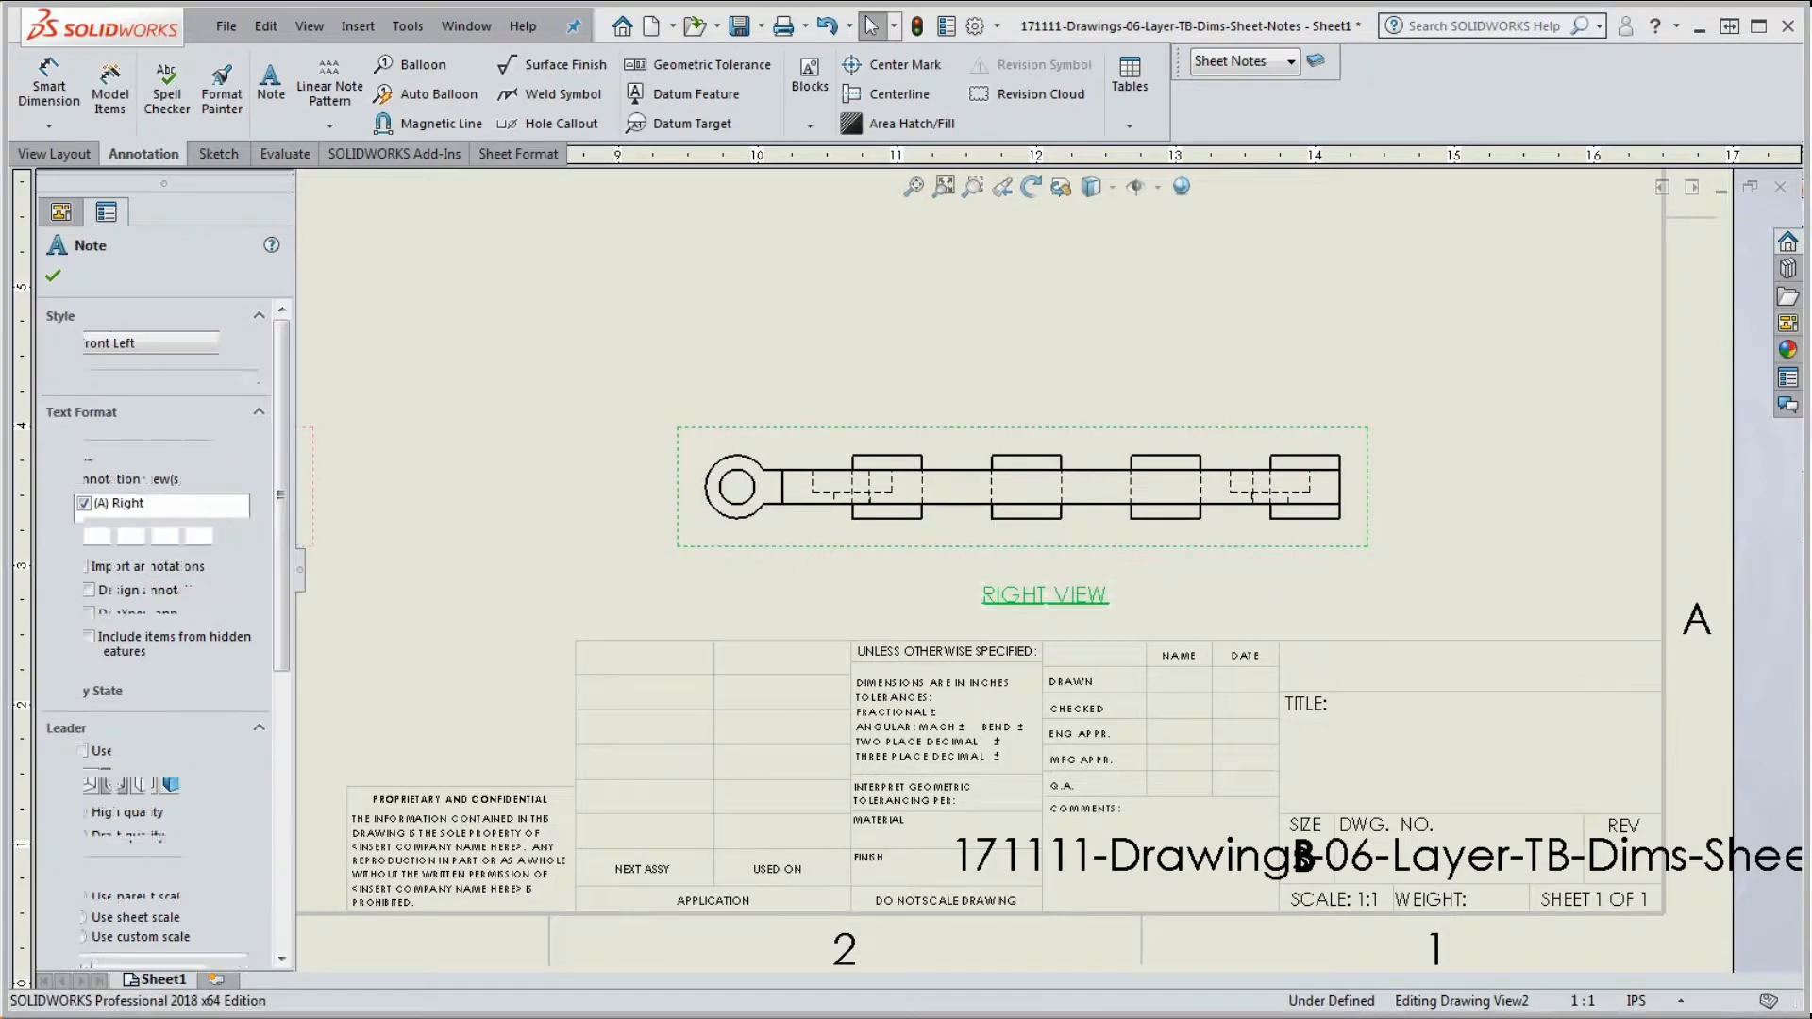
# Step: Move the TOP VIEW note slightly down and to the right, clear of the top view's boundary
pyautogui.scroll(7, 1221, 575)
pyautogui.scroll(-2, 762, 591)
pyautogui.scroll(-3, 763, 591)
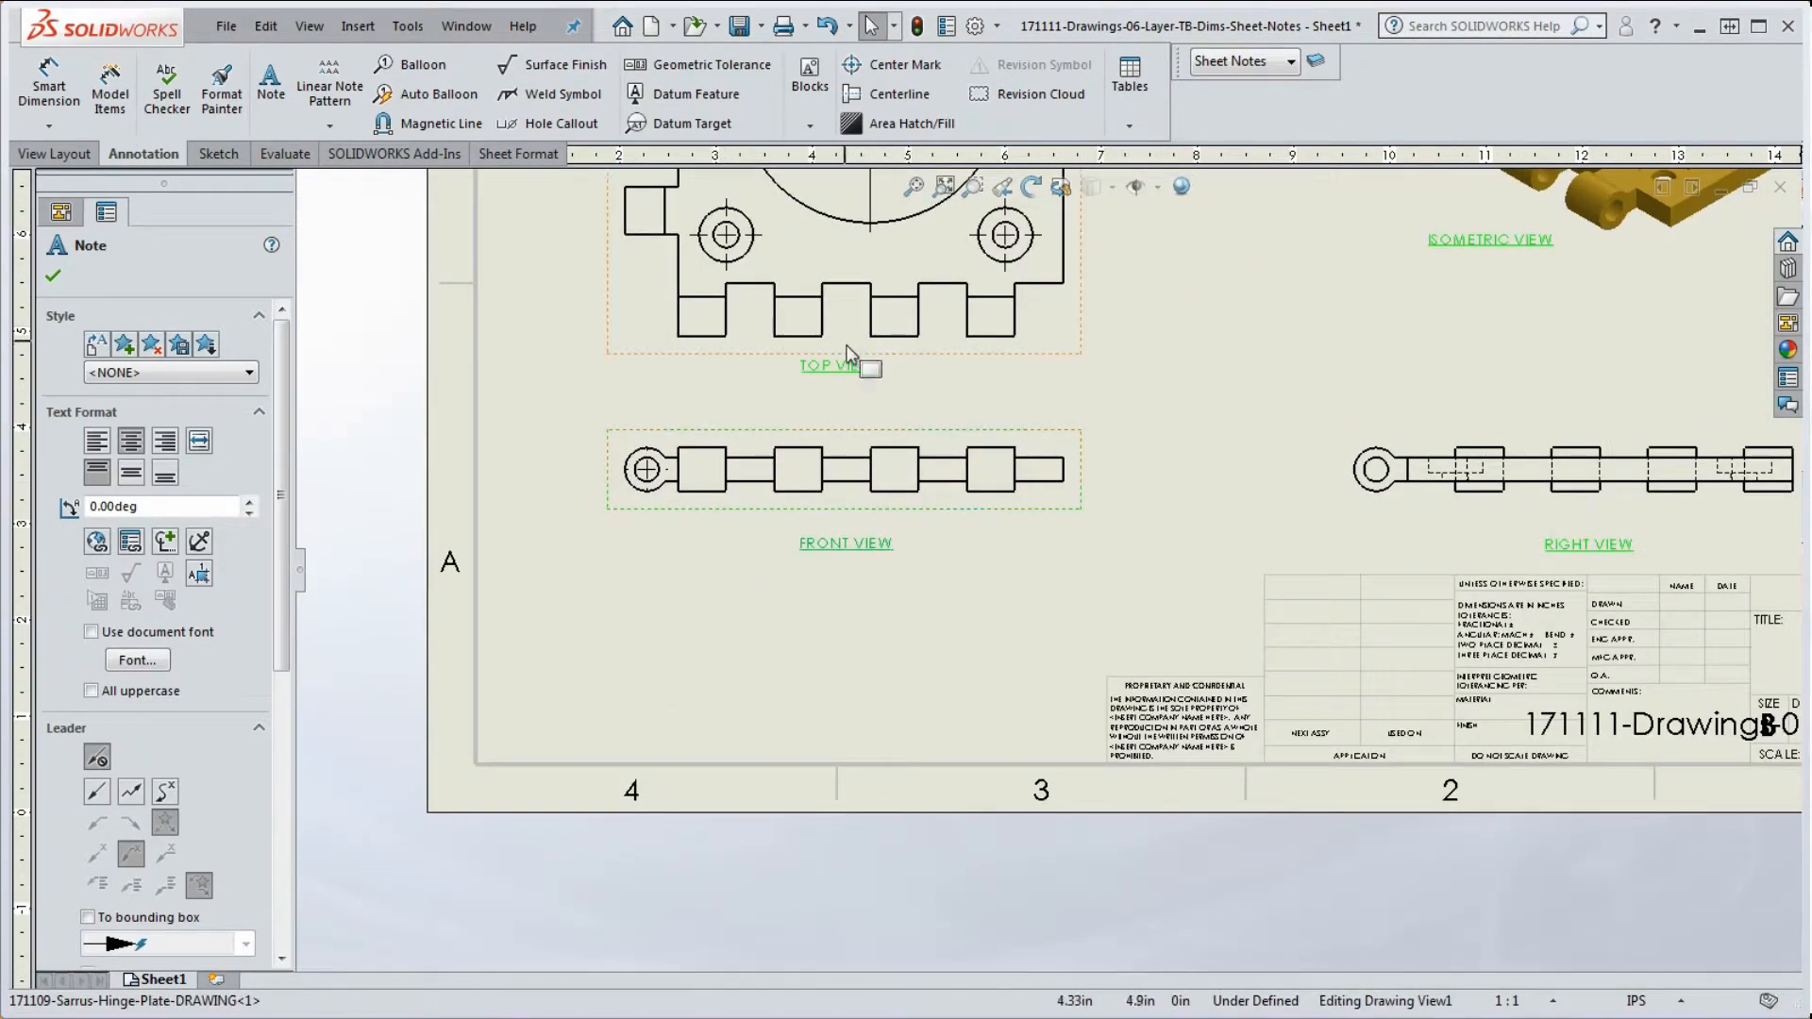
pyautogui.moveTo(847, 371); pyautogui.dragTo(857, 381)
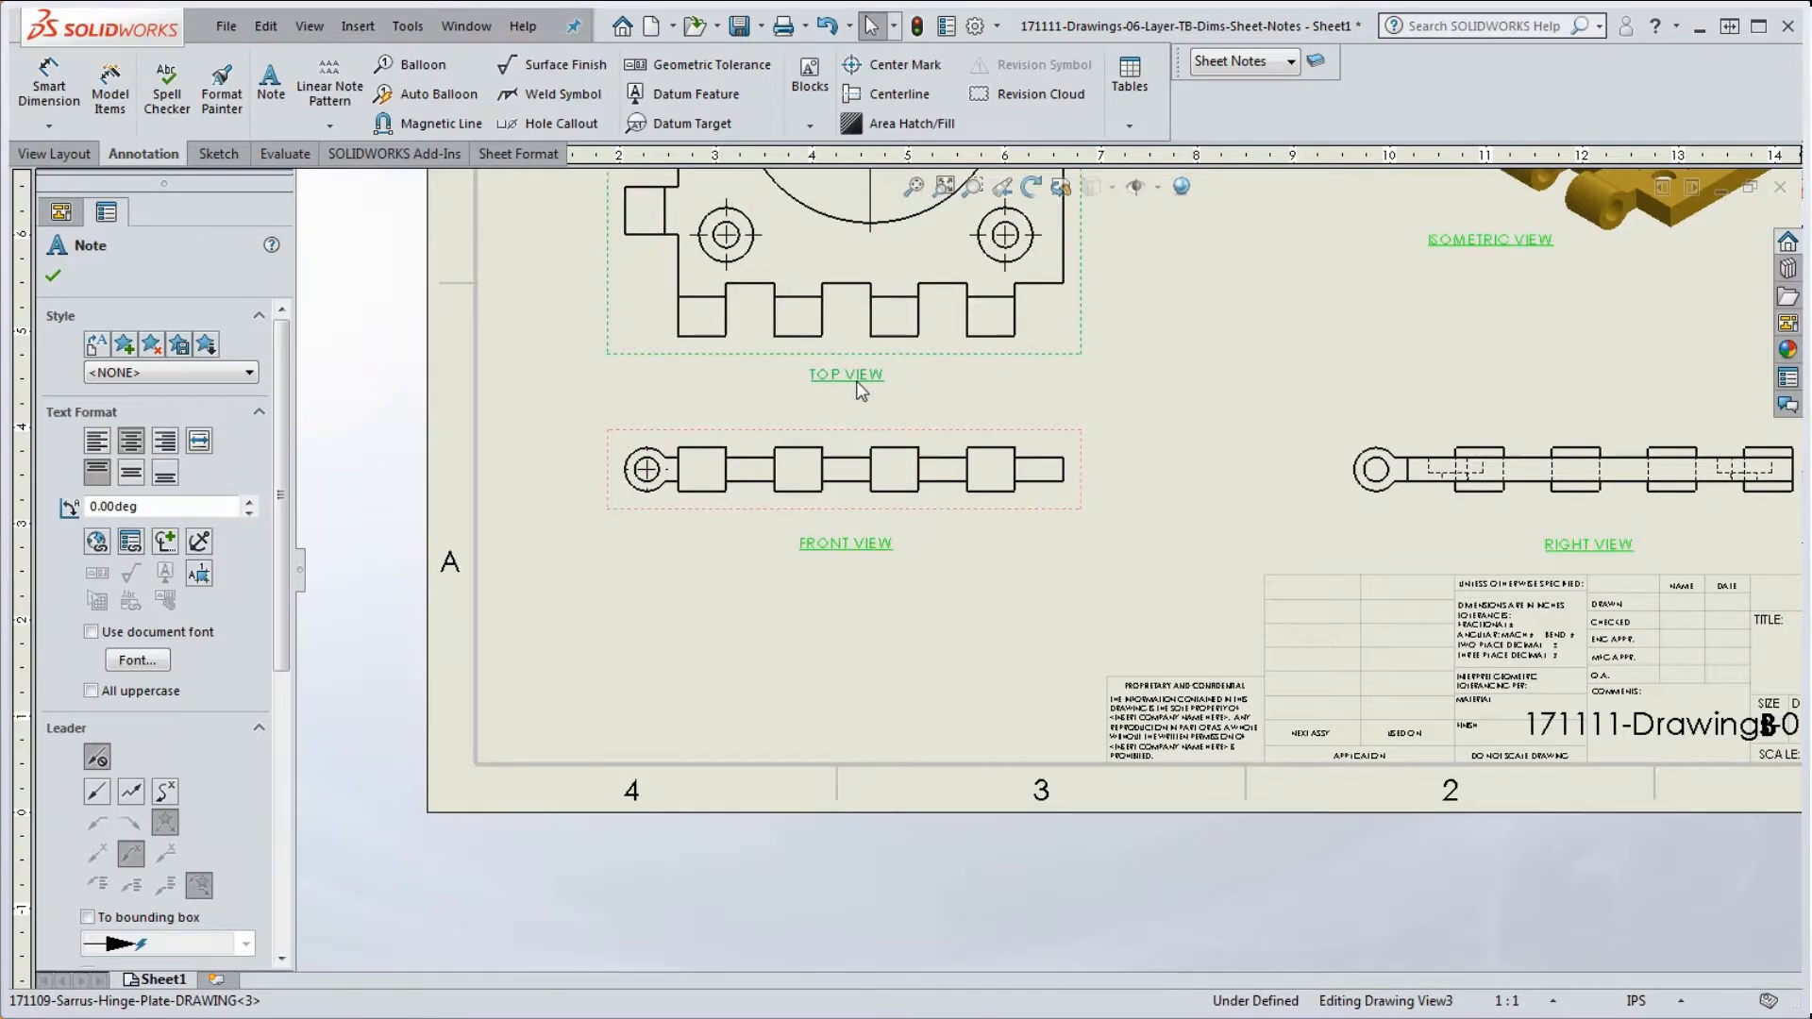
pyautogui.click(999, 599)
pyautogui.scroll(2, 1000, 600)
pyautogui.scroll(-3, 901, 401)
pyautogui.scroll(5, 964, 451)
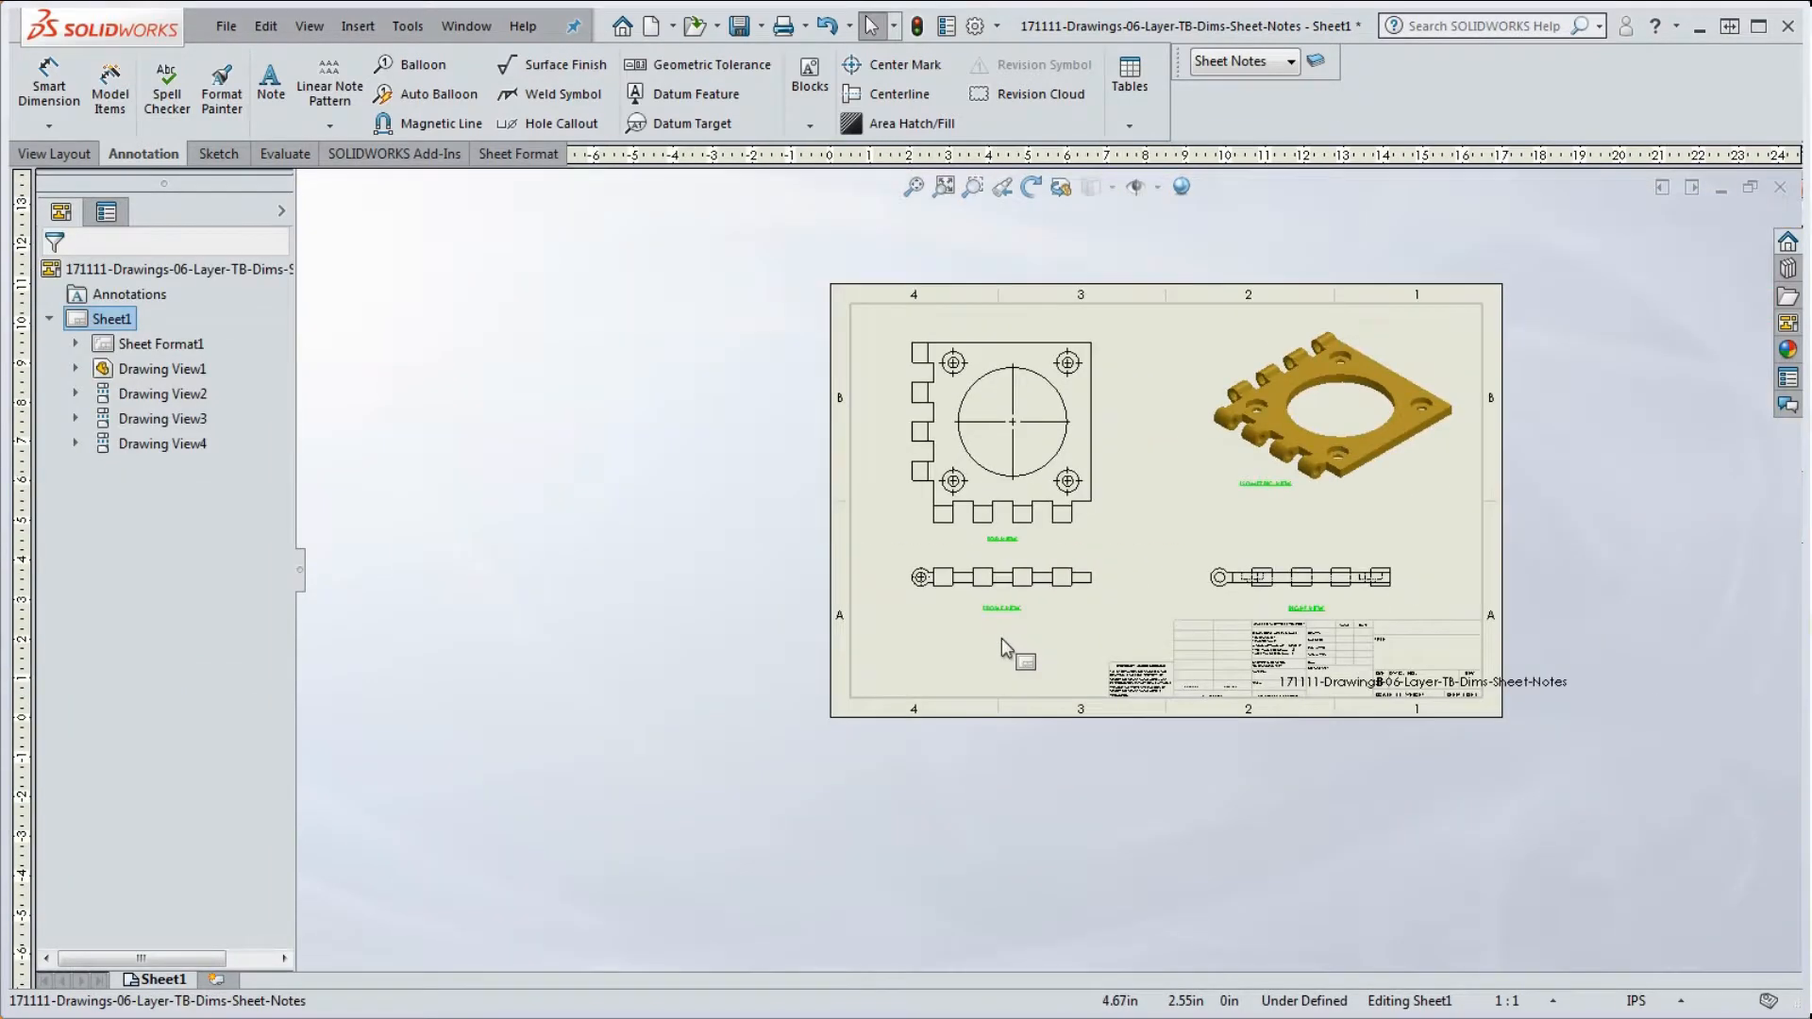
pyautogui.scroll(-2, 1170, 500)
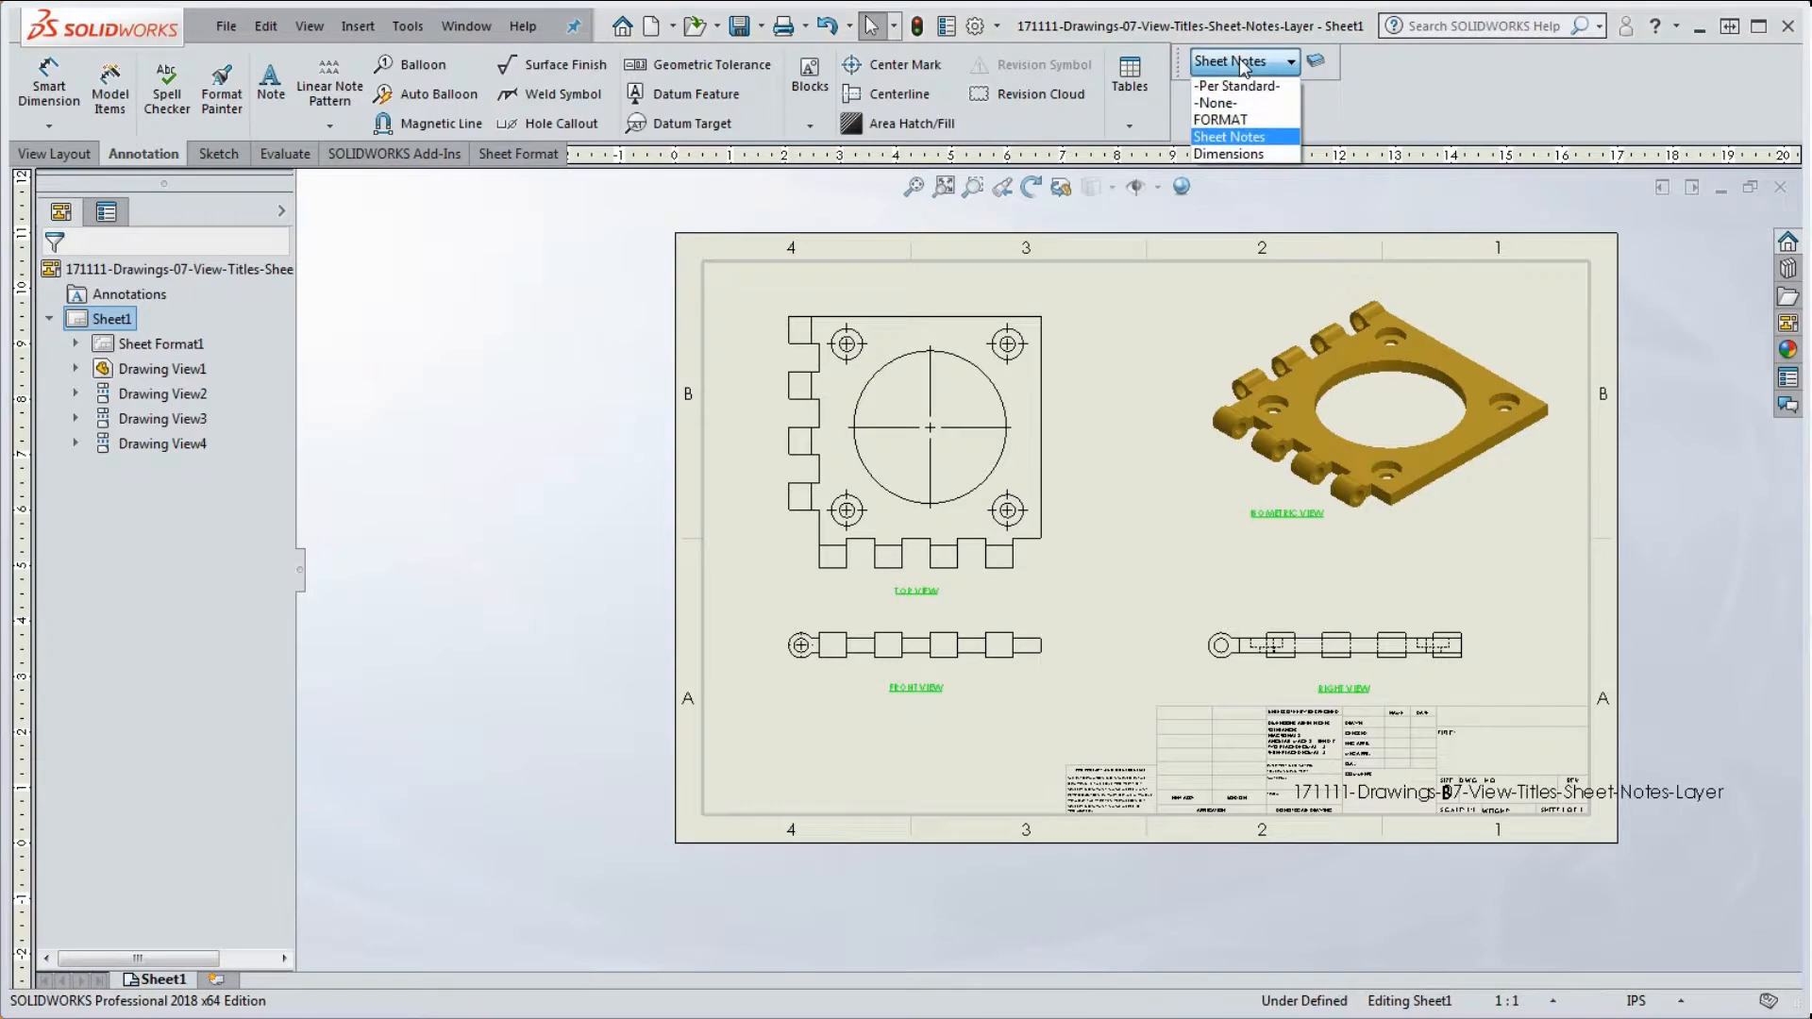
# Step: Make Dimensions the current layer and set Model Items to import marked and unmarked dimensions, instance counts, hole wizard locations and hole callouts
pyautogui.click(1242, 155)
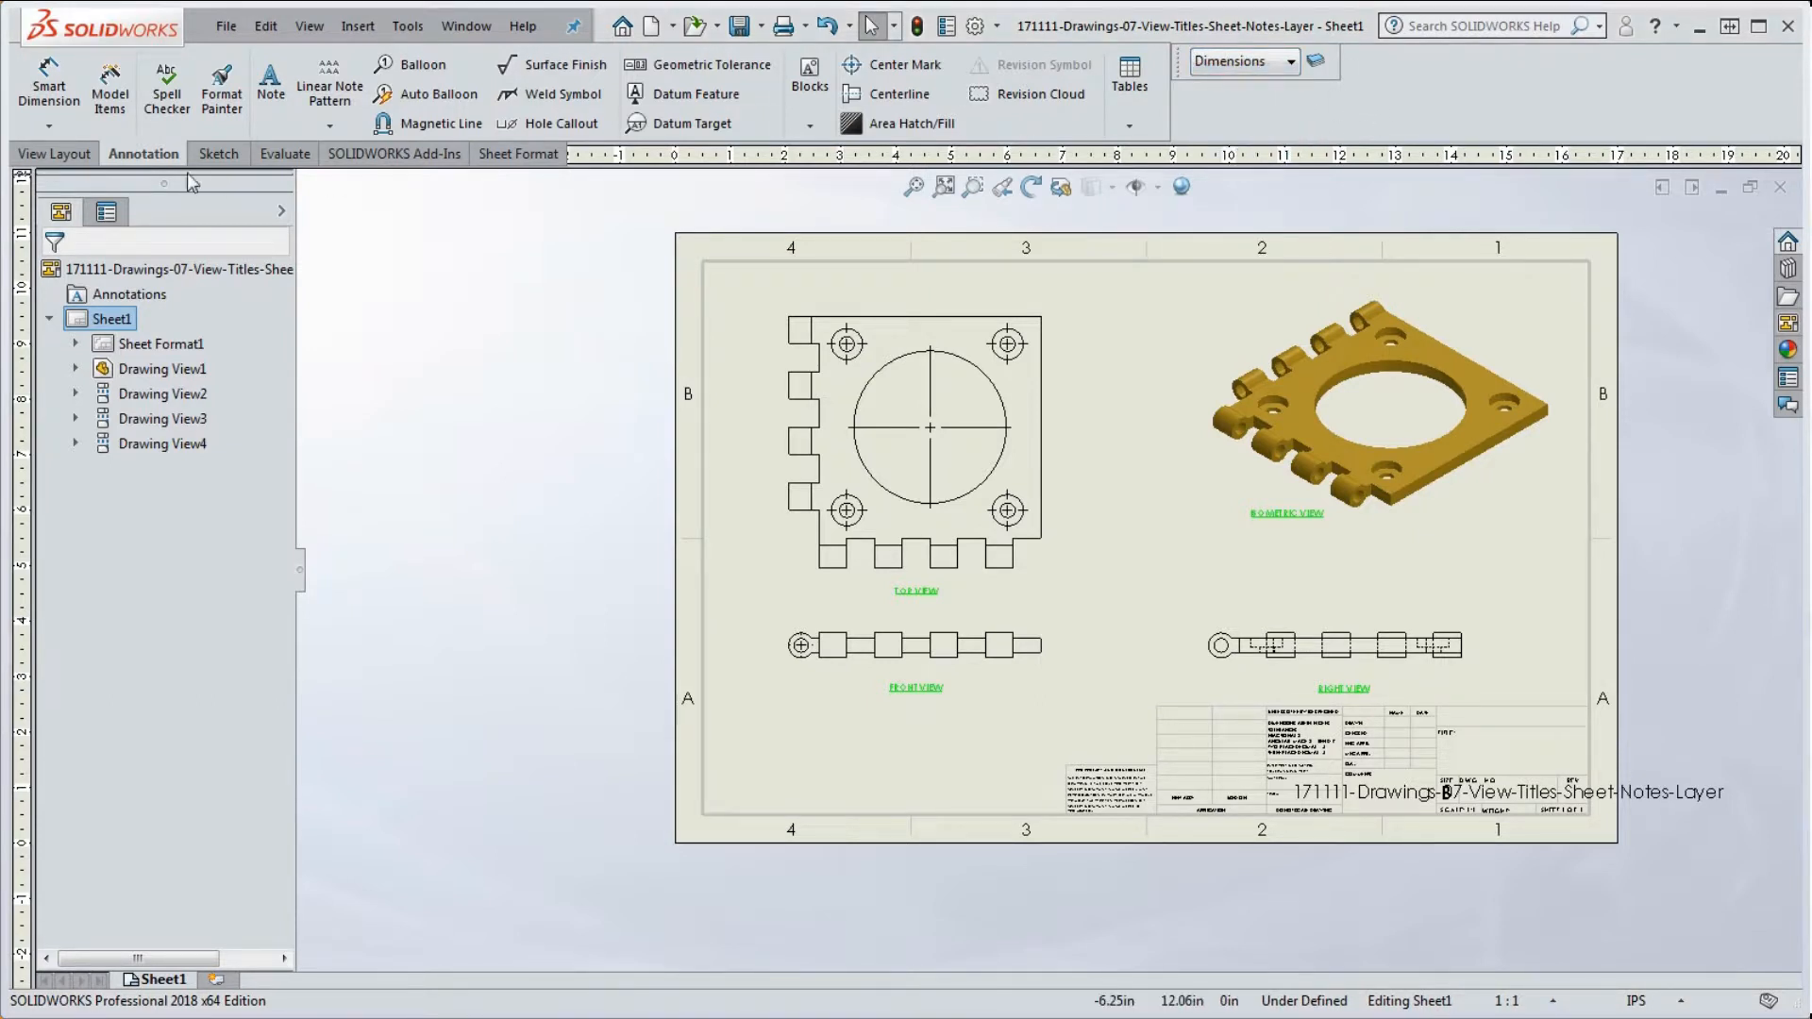
pyautogui.click(121, 97)
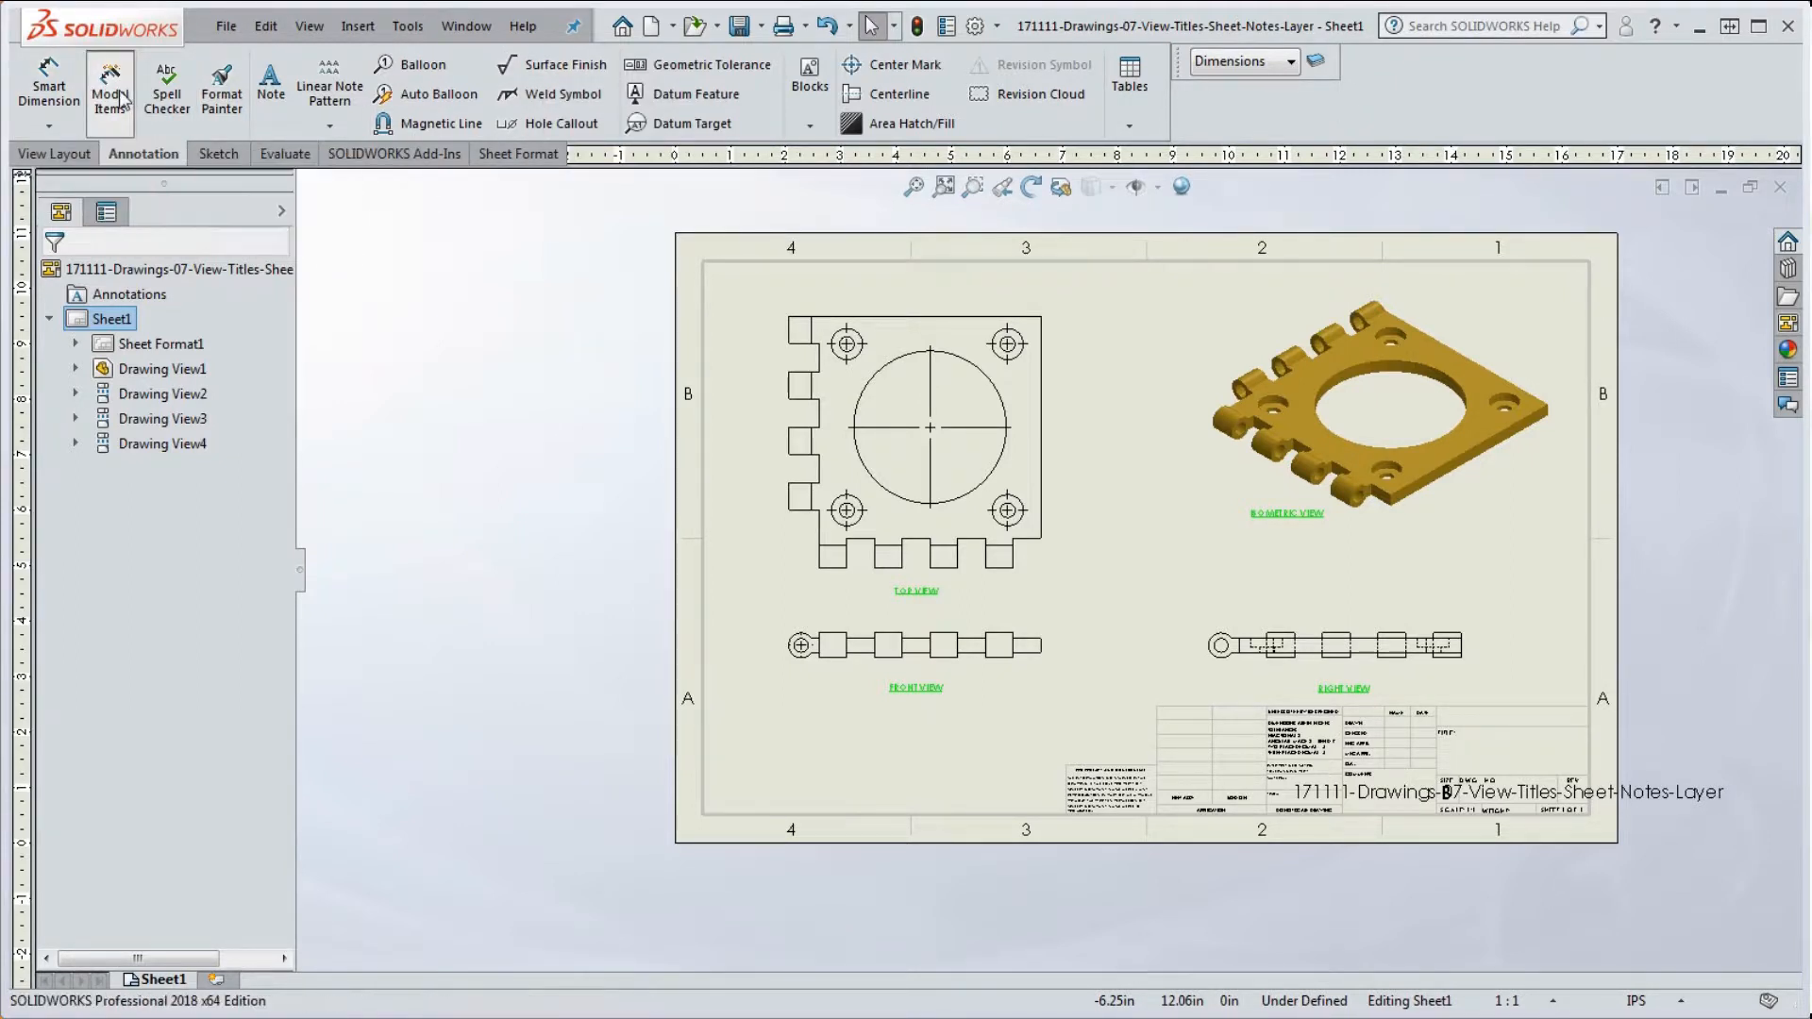
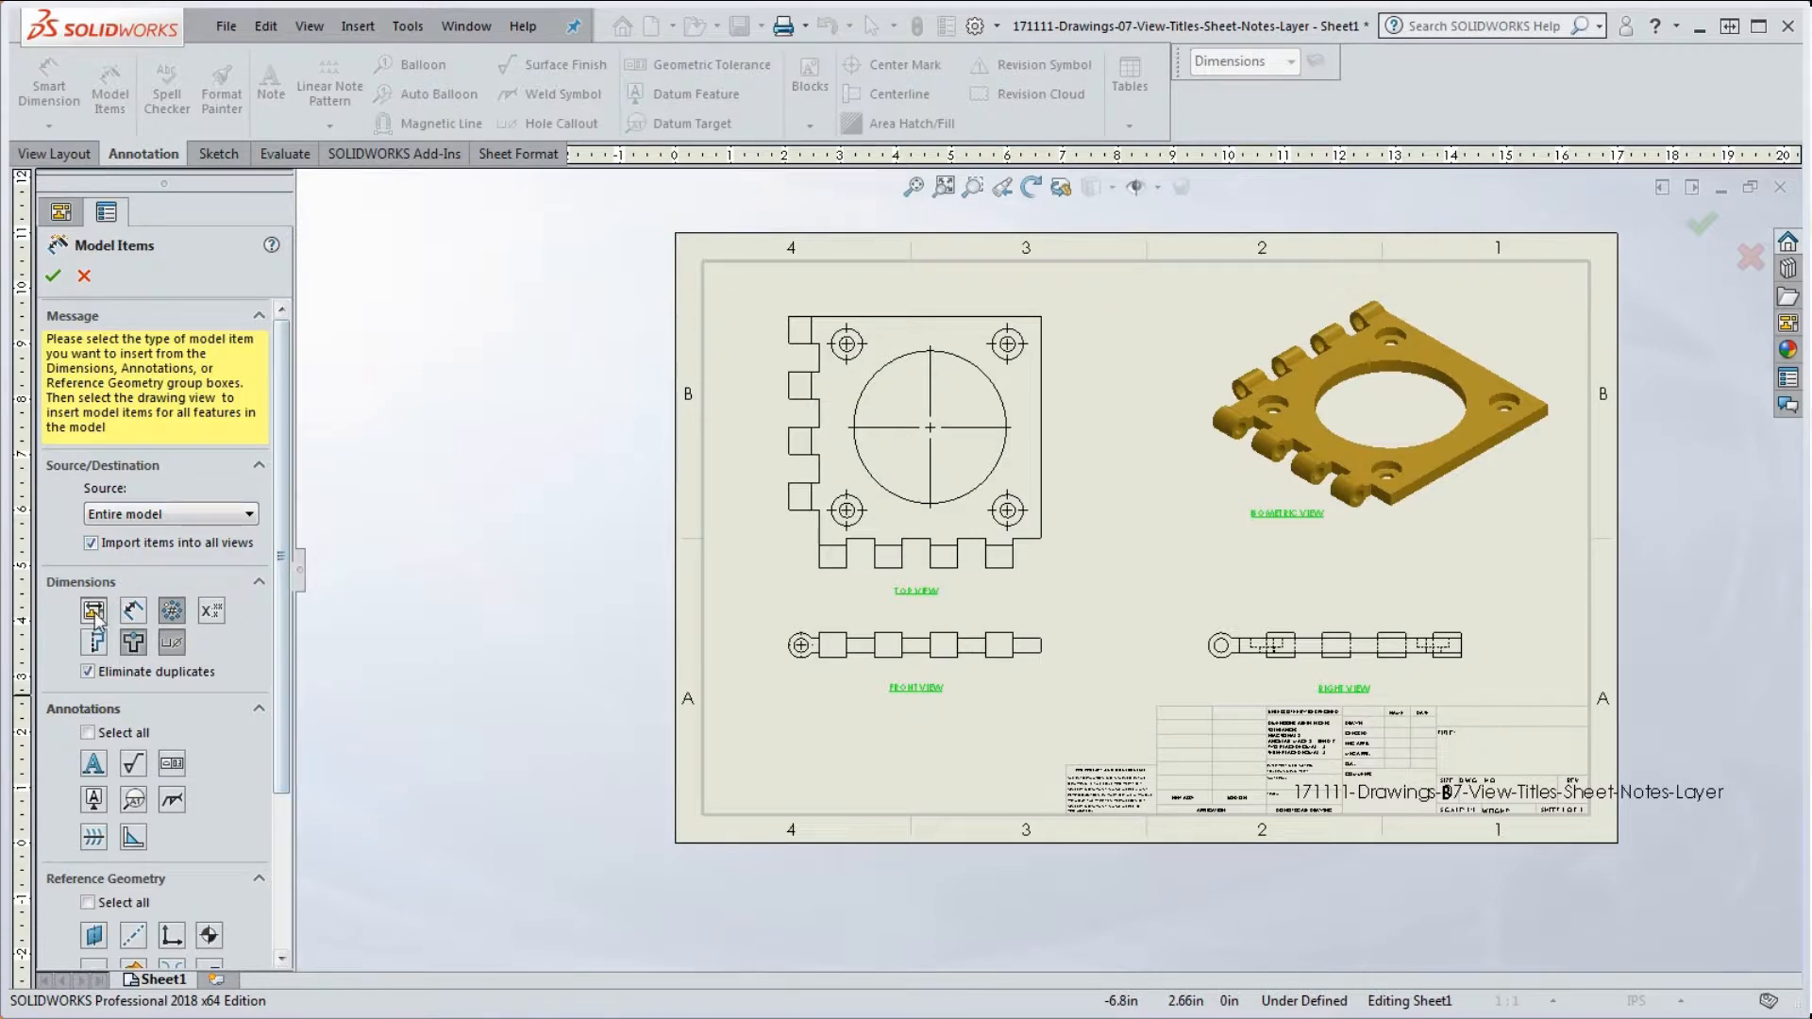
pyautogui.click(170, 614)
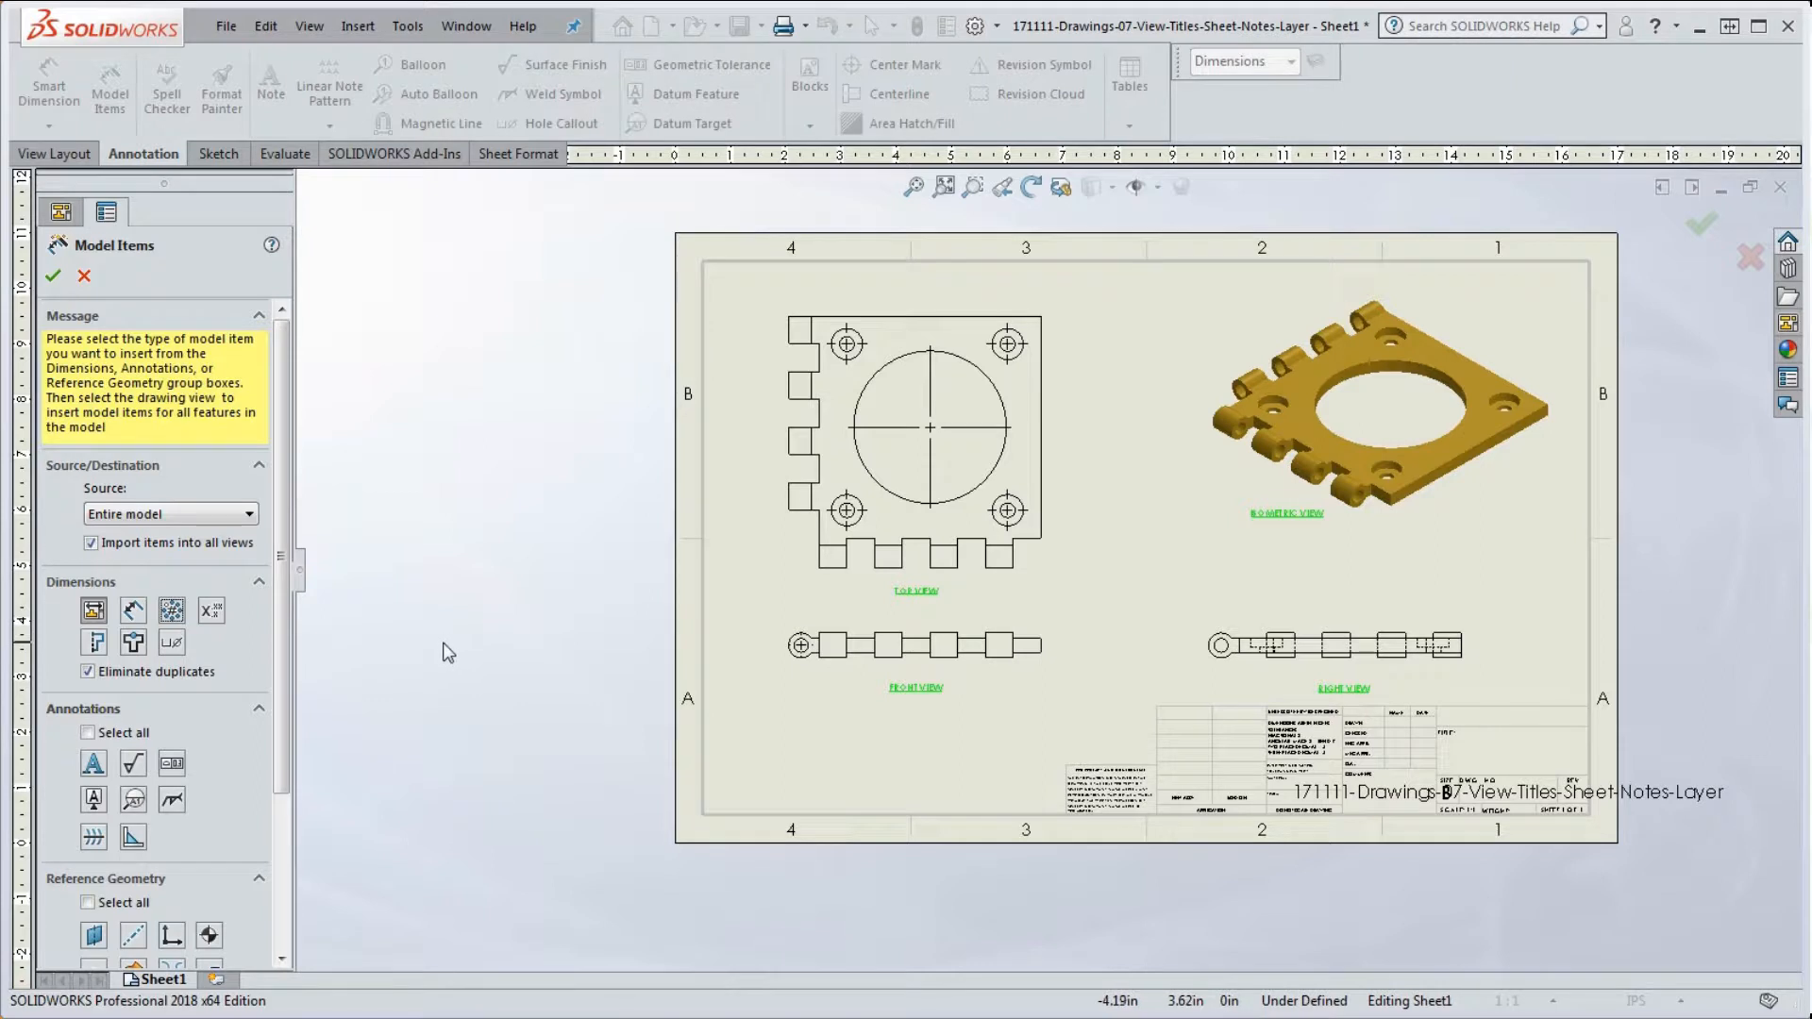
pyautogui.click(94, 612)
pyautogui.click(134, 612)
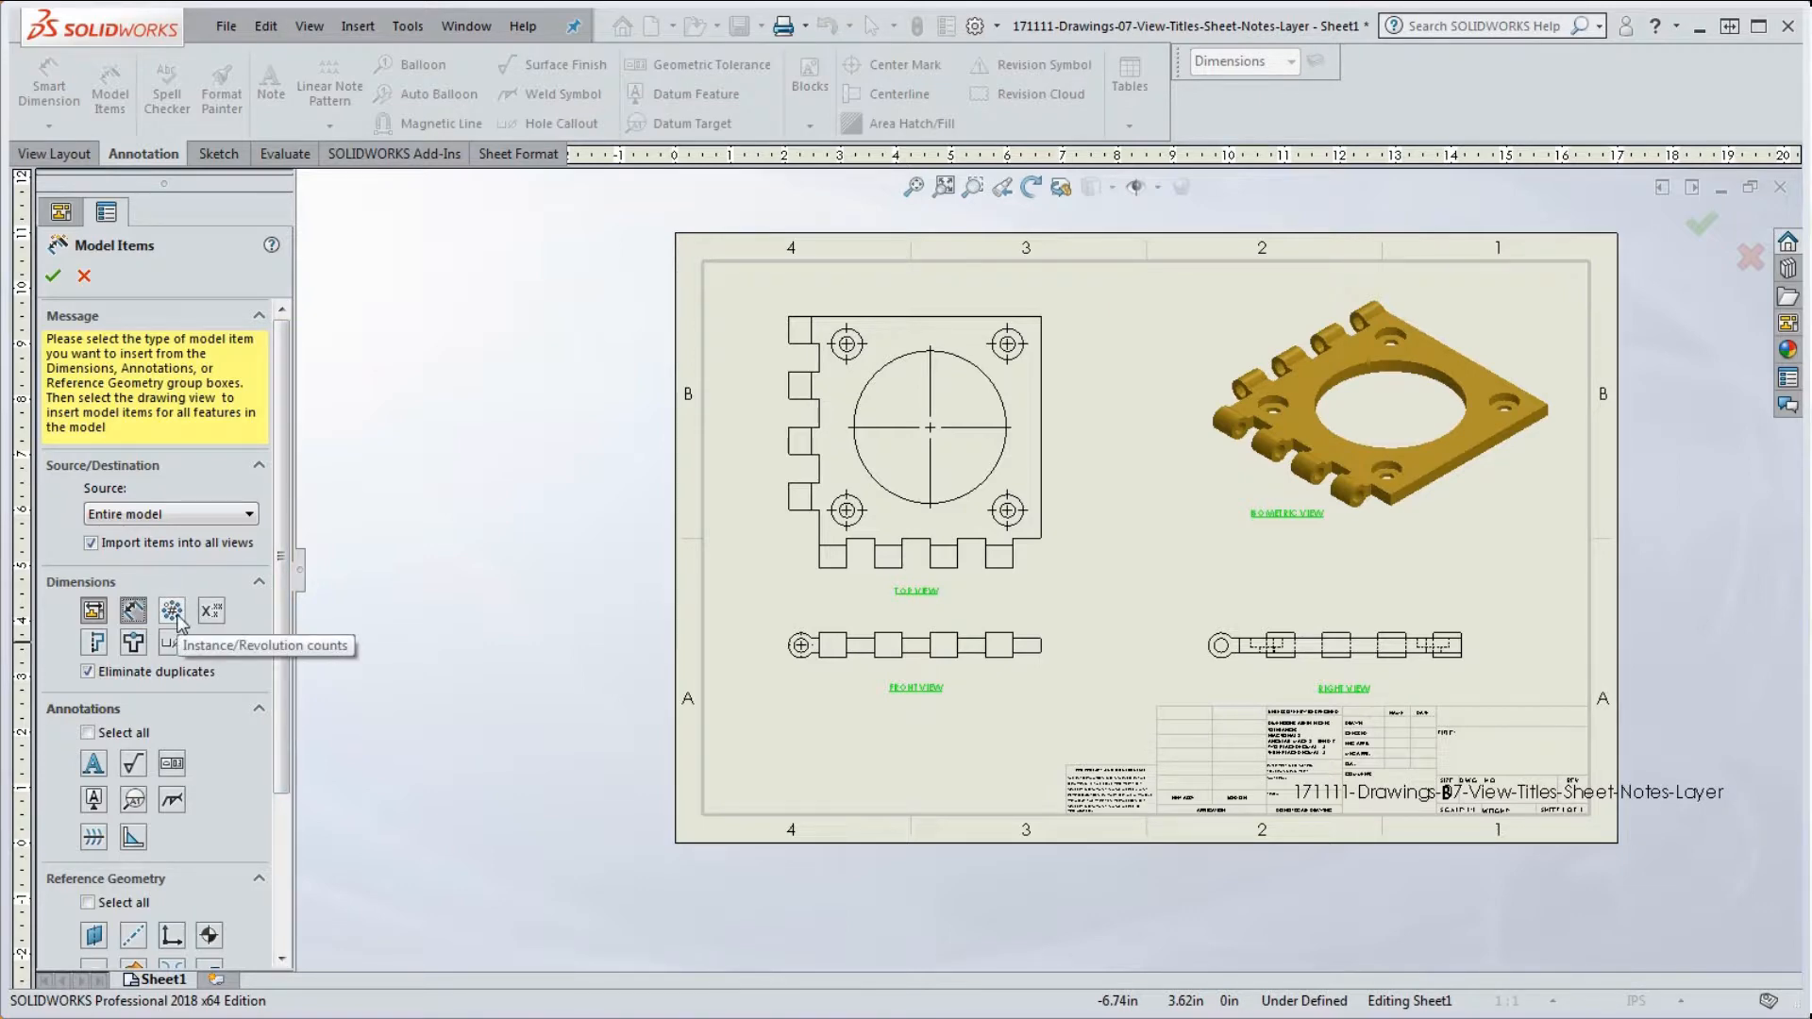
pyautogui.click(173, 613)
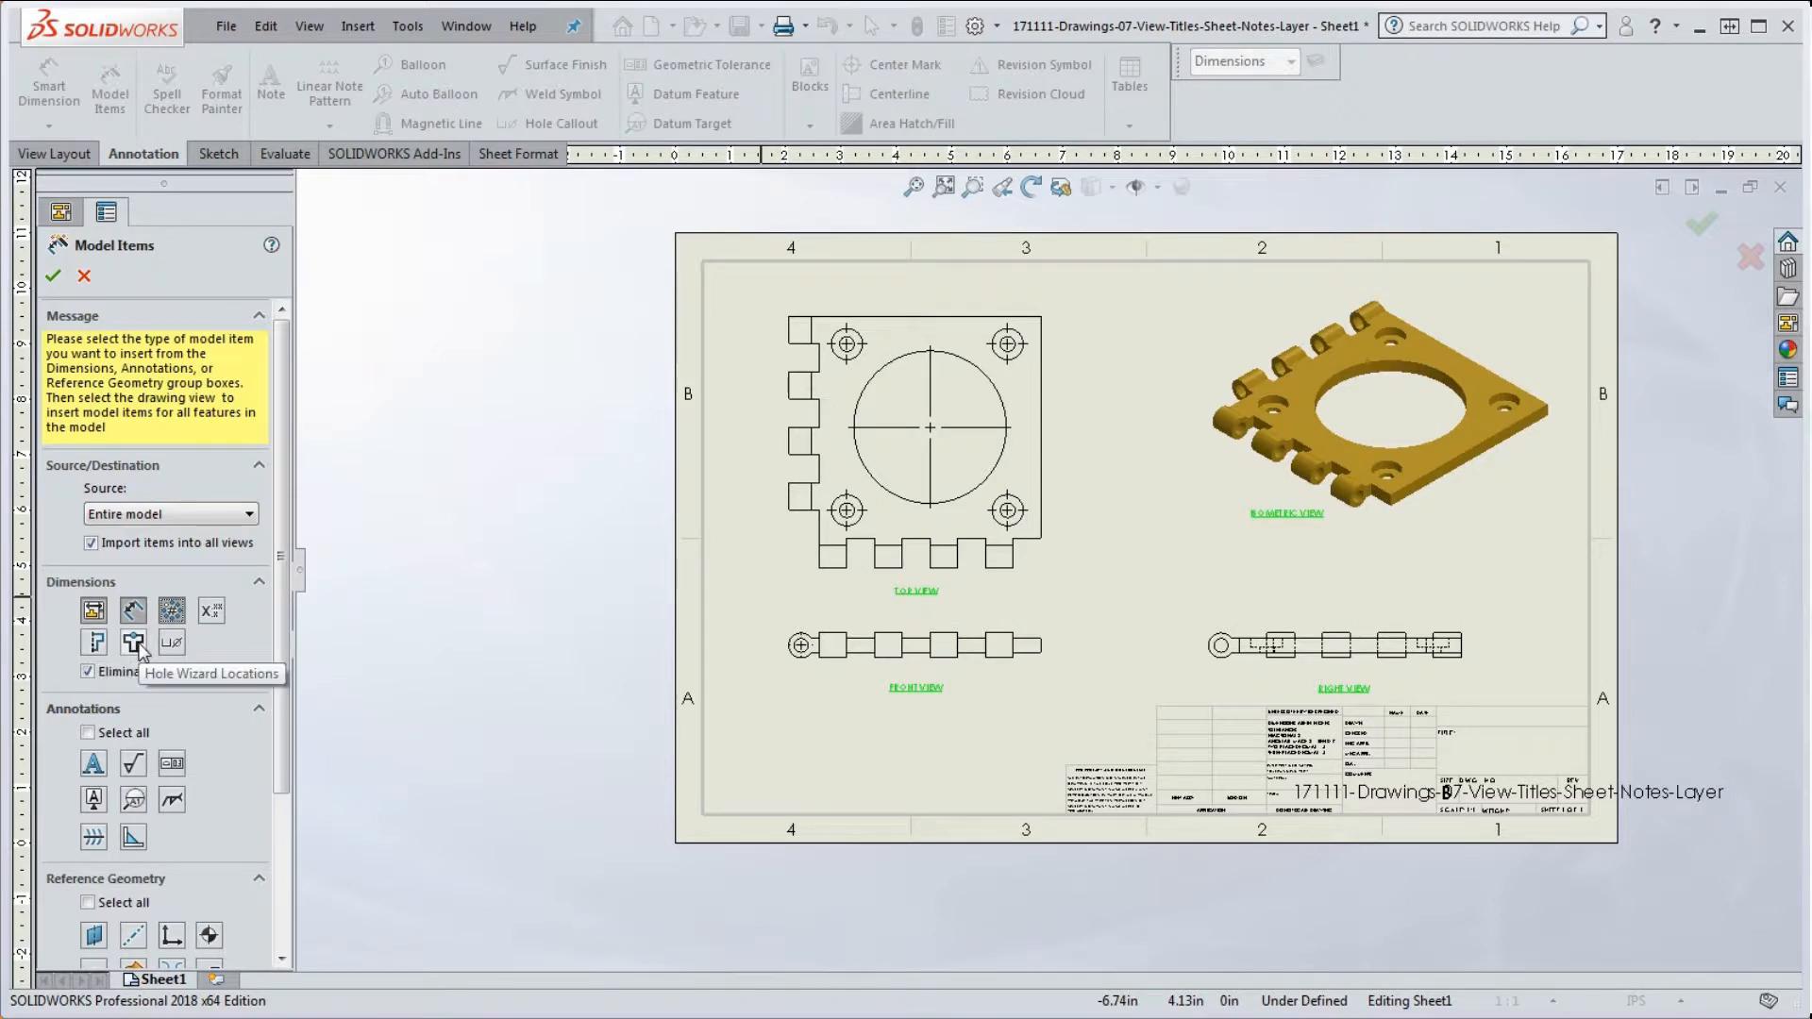
pyautogui.click(135, 643)
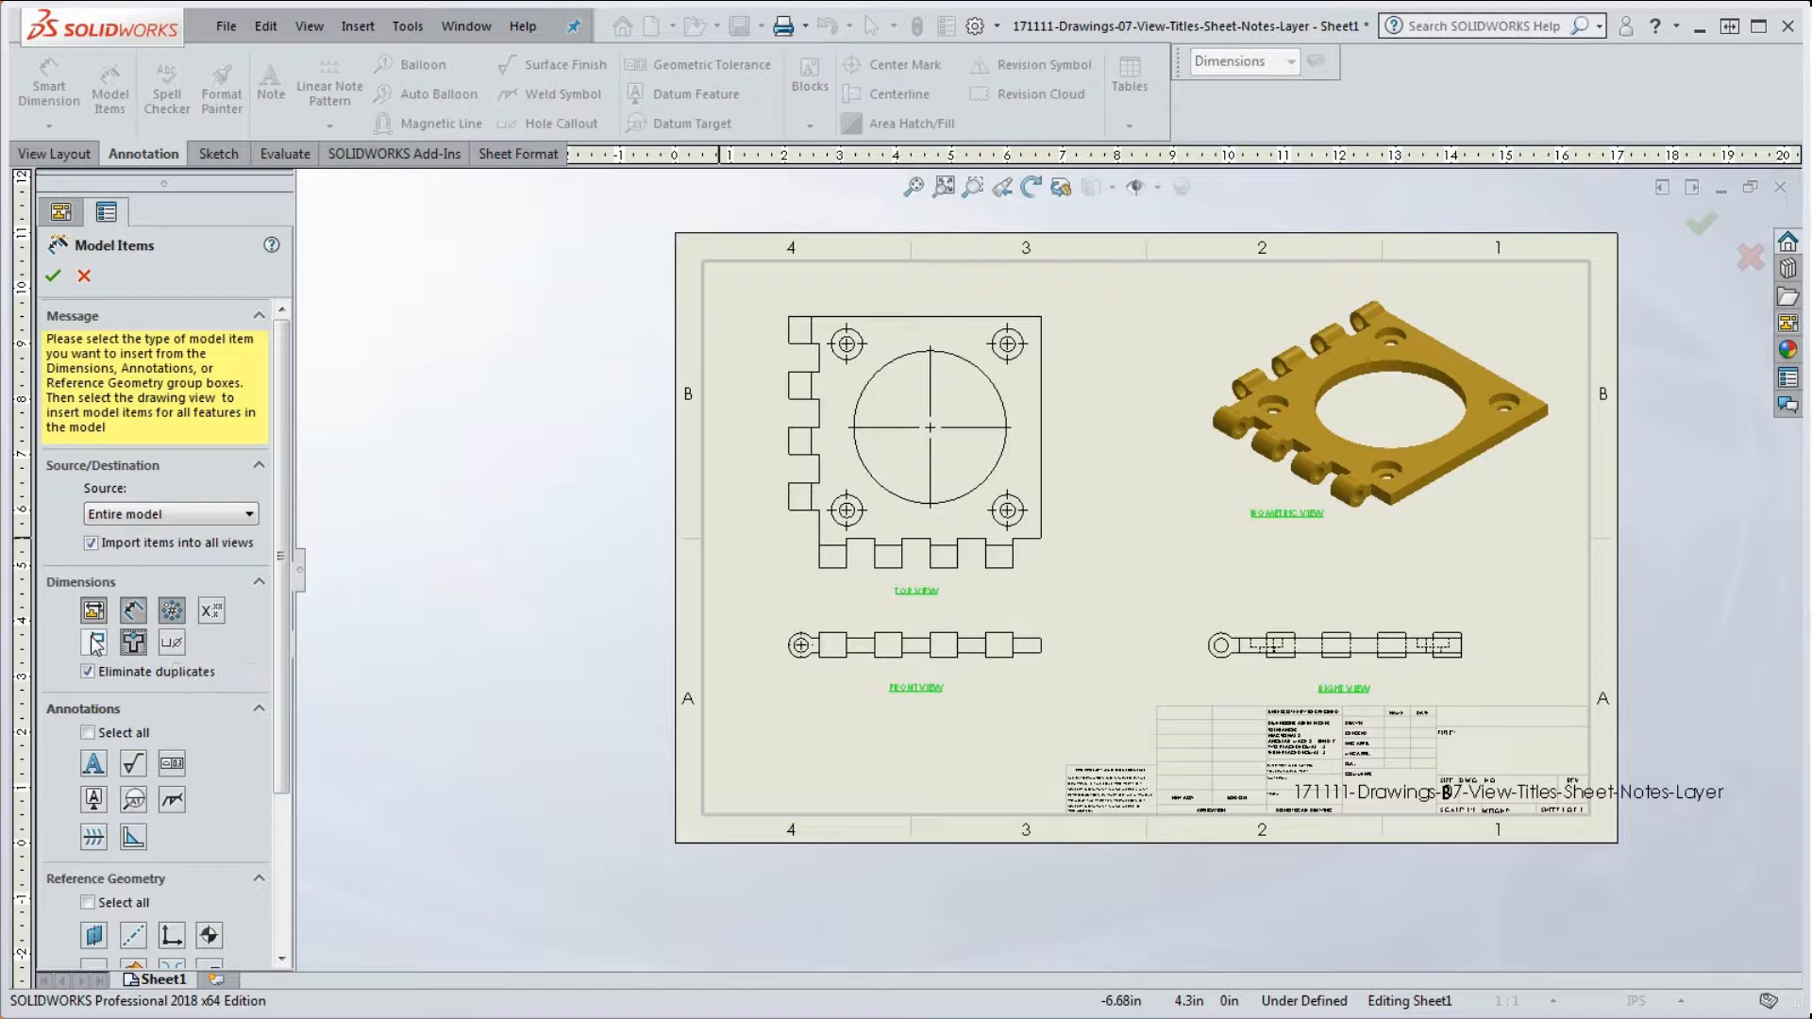
pyautogui.click(170, 644)
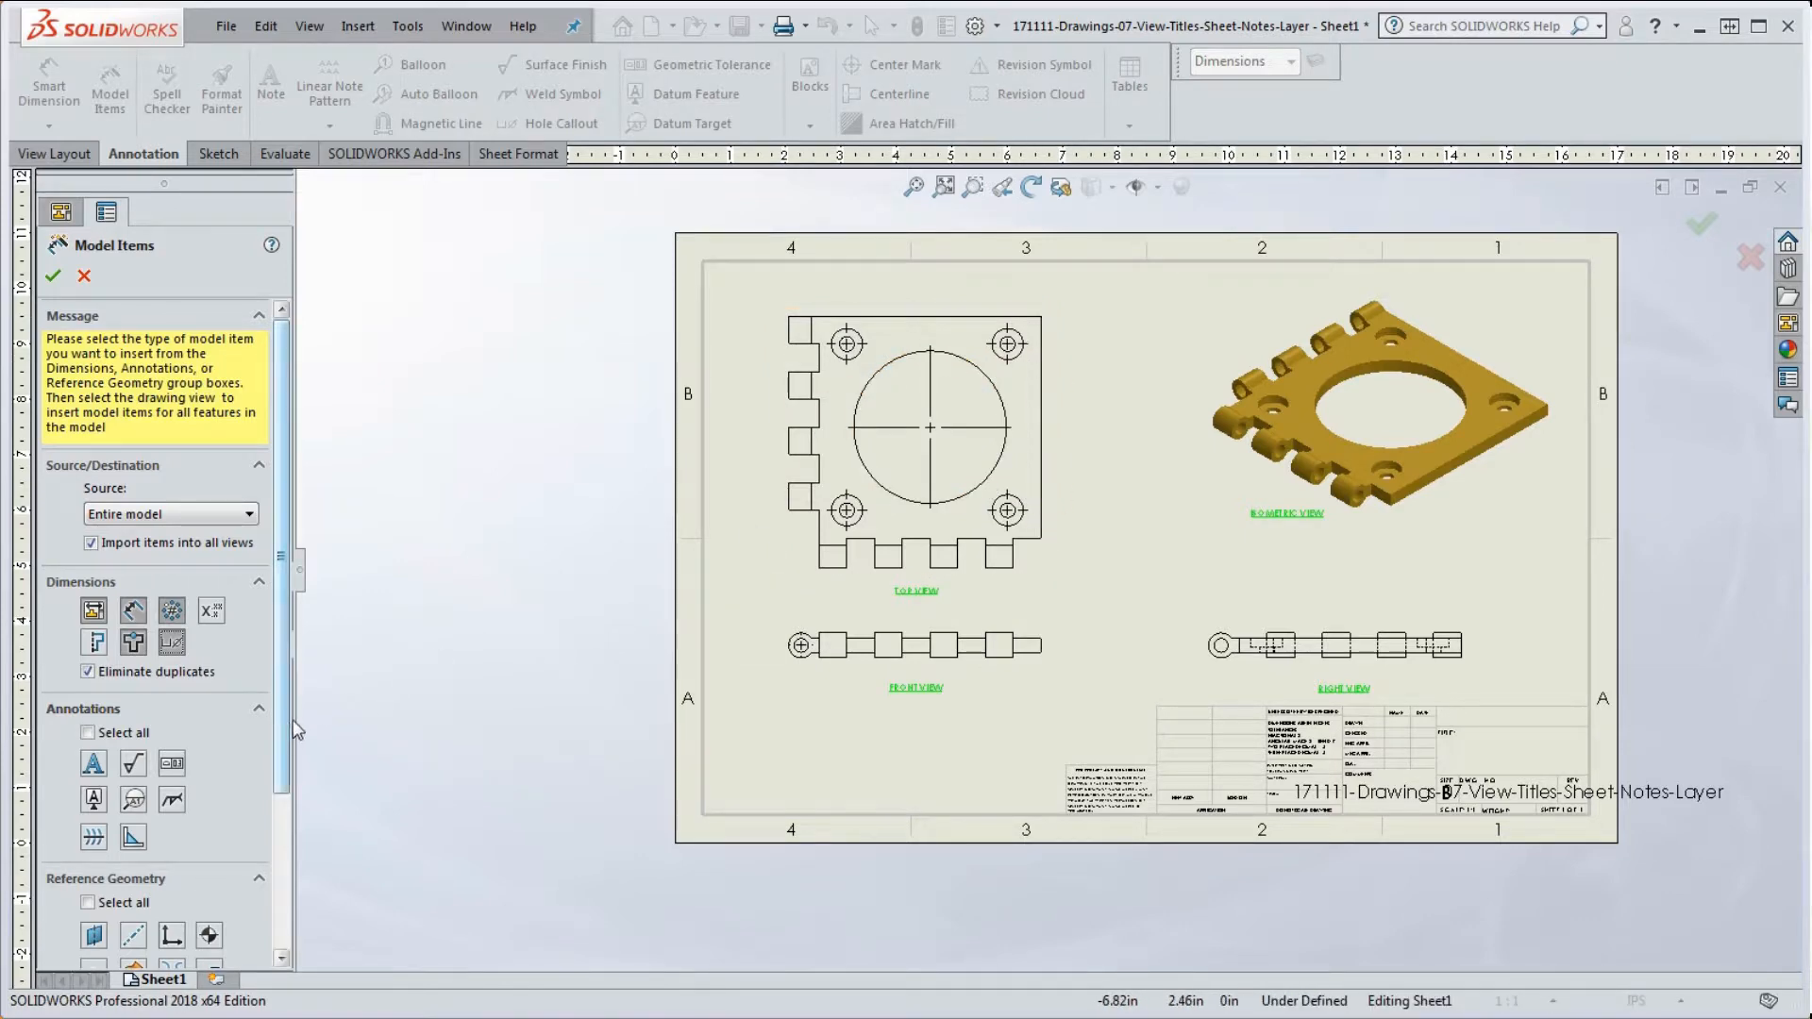
# Step: Include planes as reference geometry and insert the entire model's items into all views on the Dimensions layer
pyautogui.scroll(-3, 264, 727)
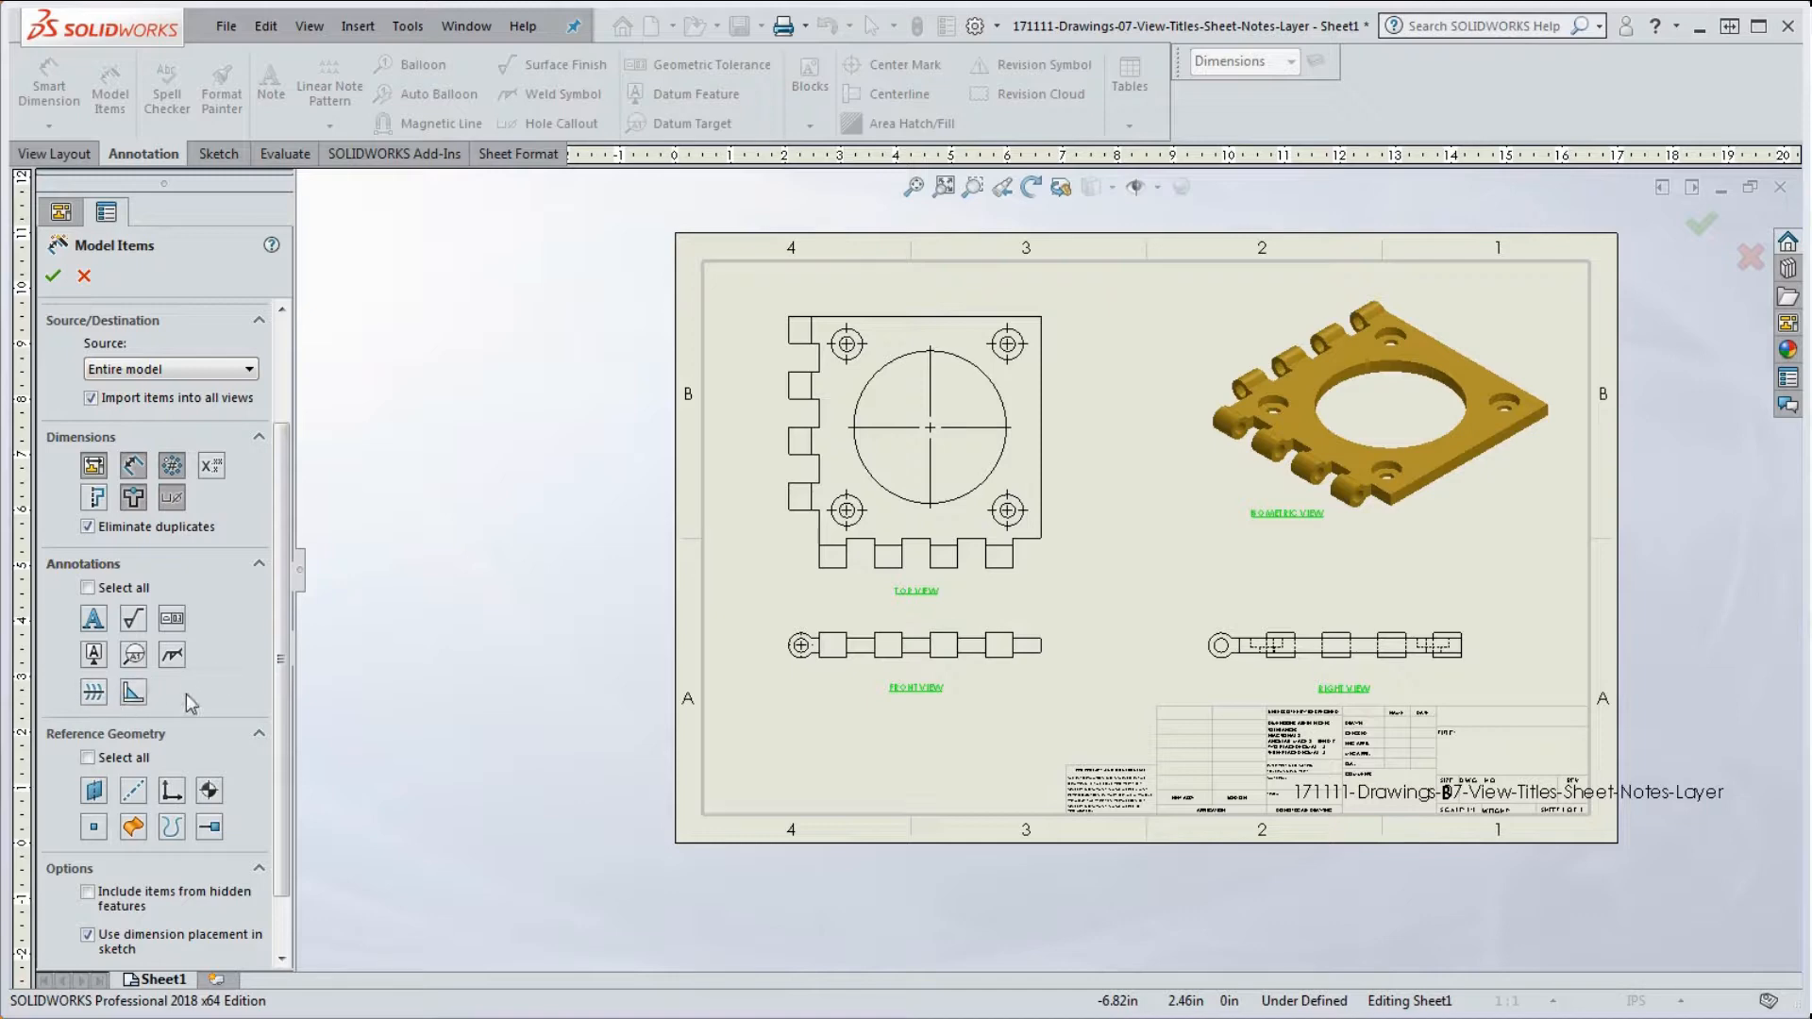
pyautogui.scroll(-2, 281, 696)
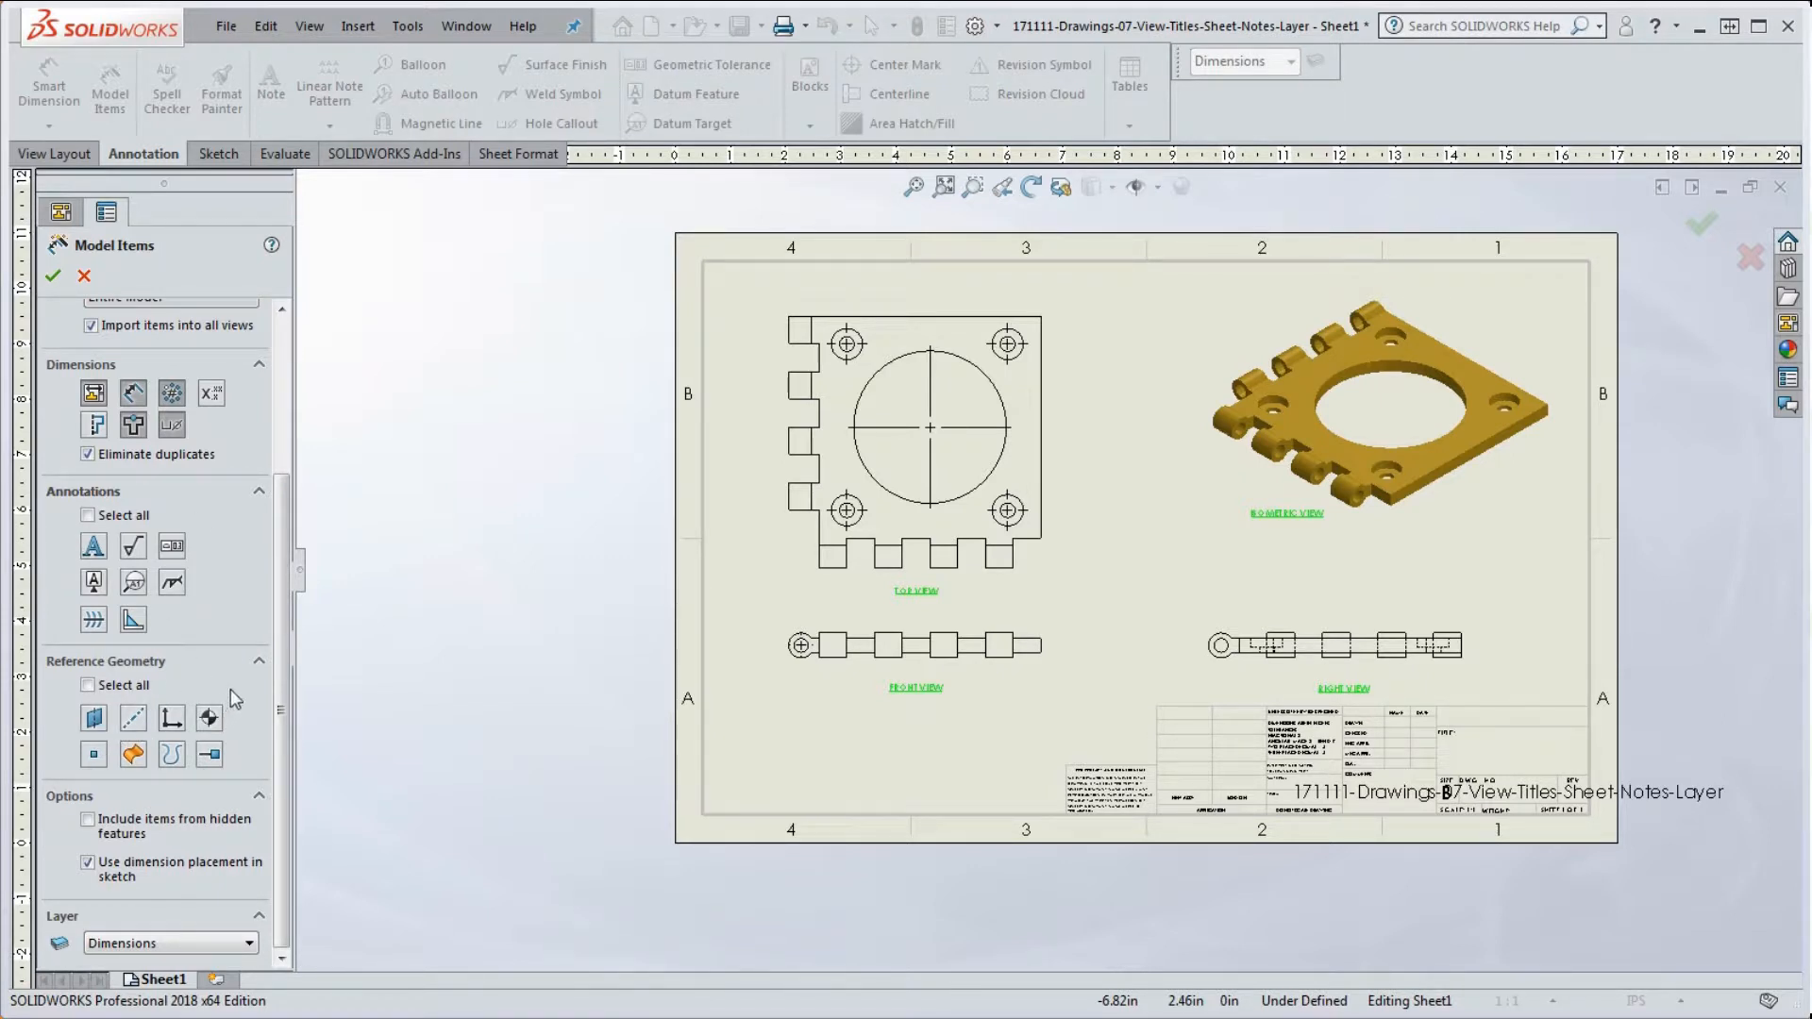
pyautogui.click(93, 722)
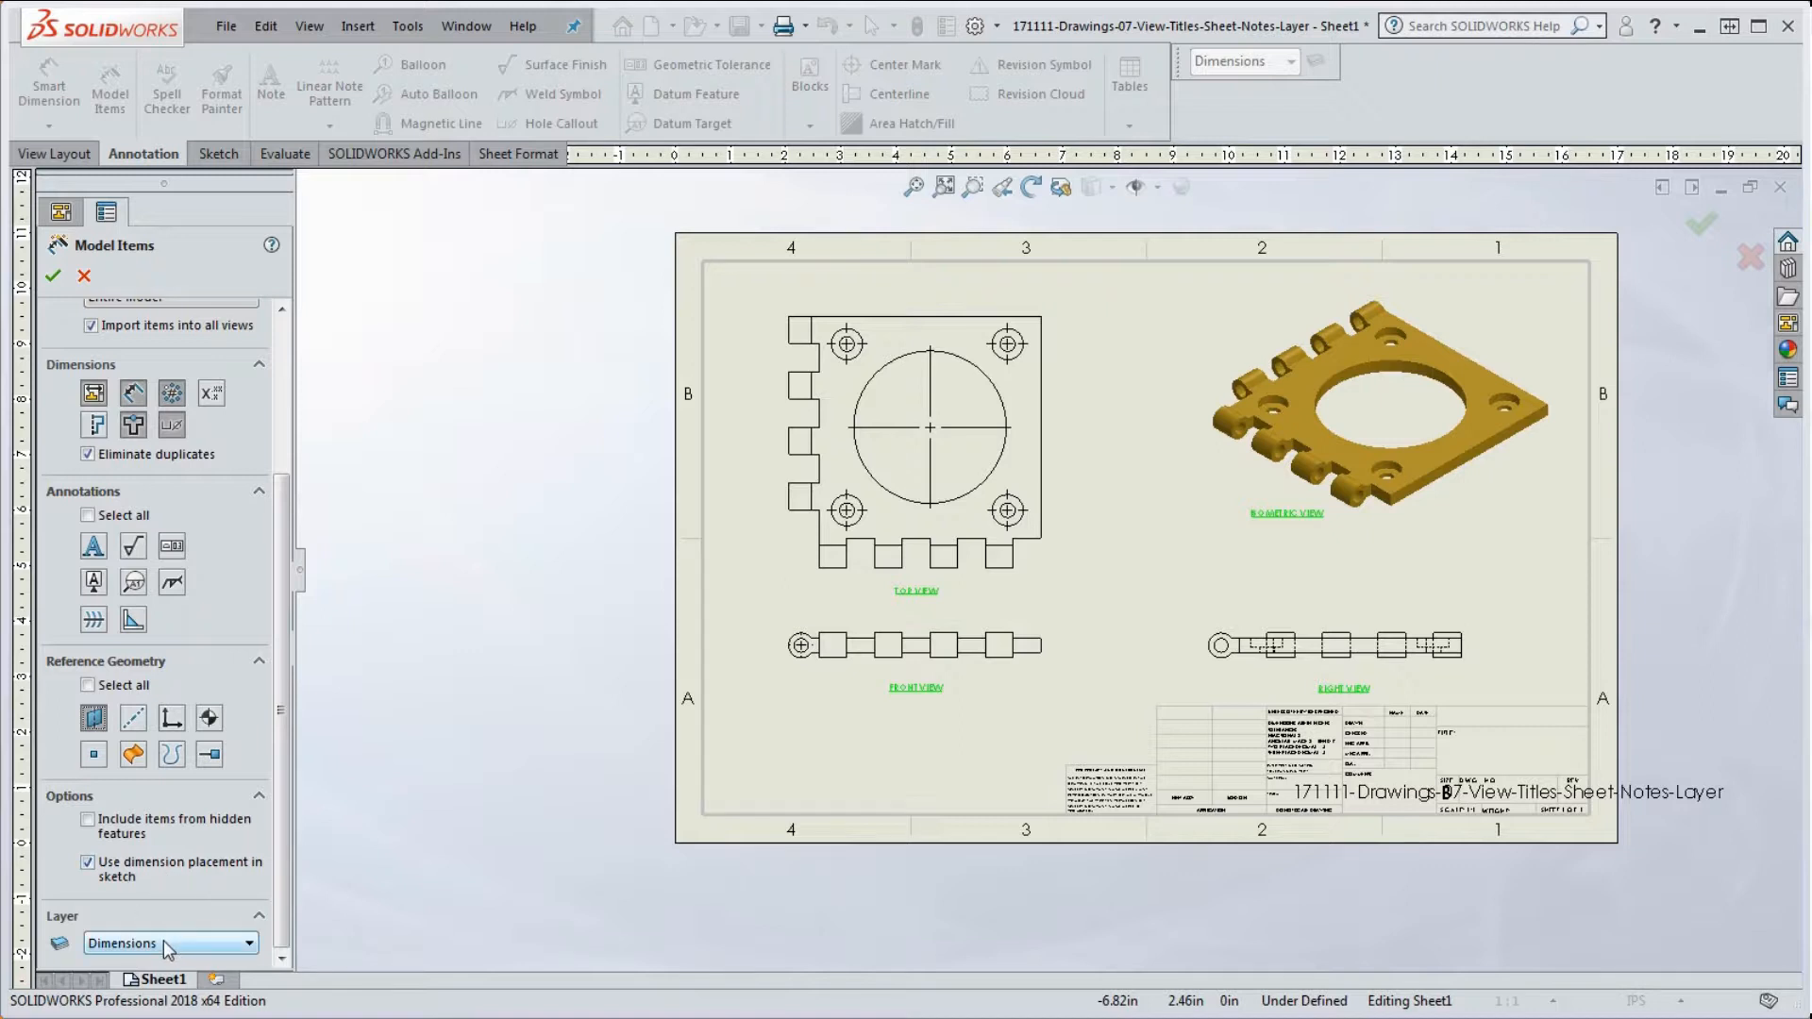
pyautogui.click(52, 279)
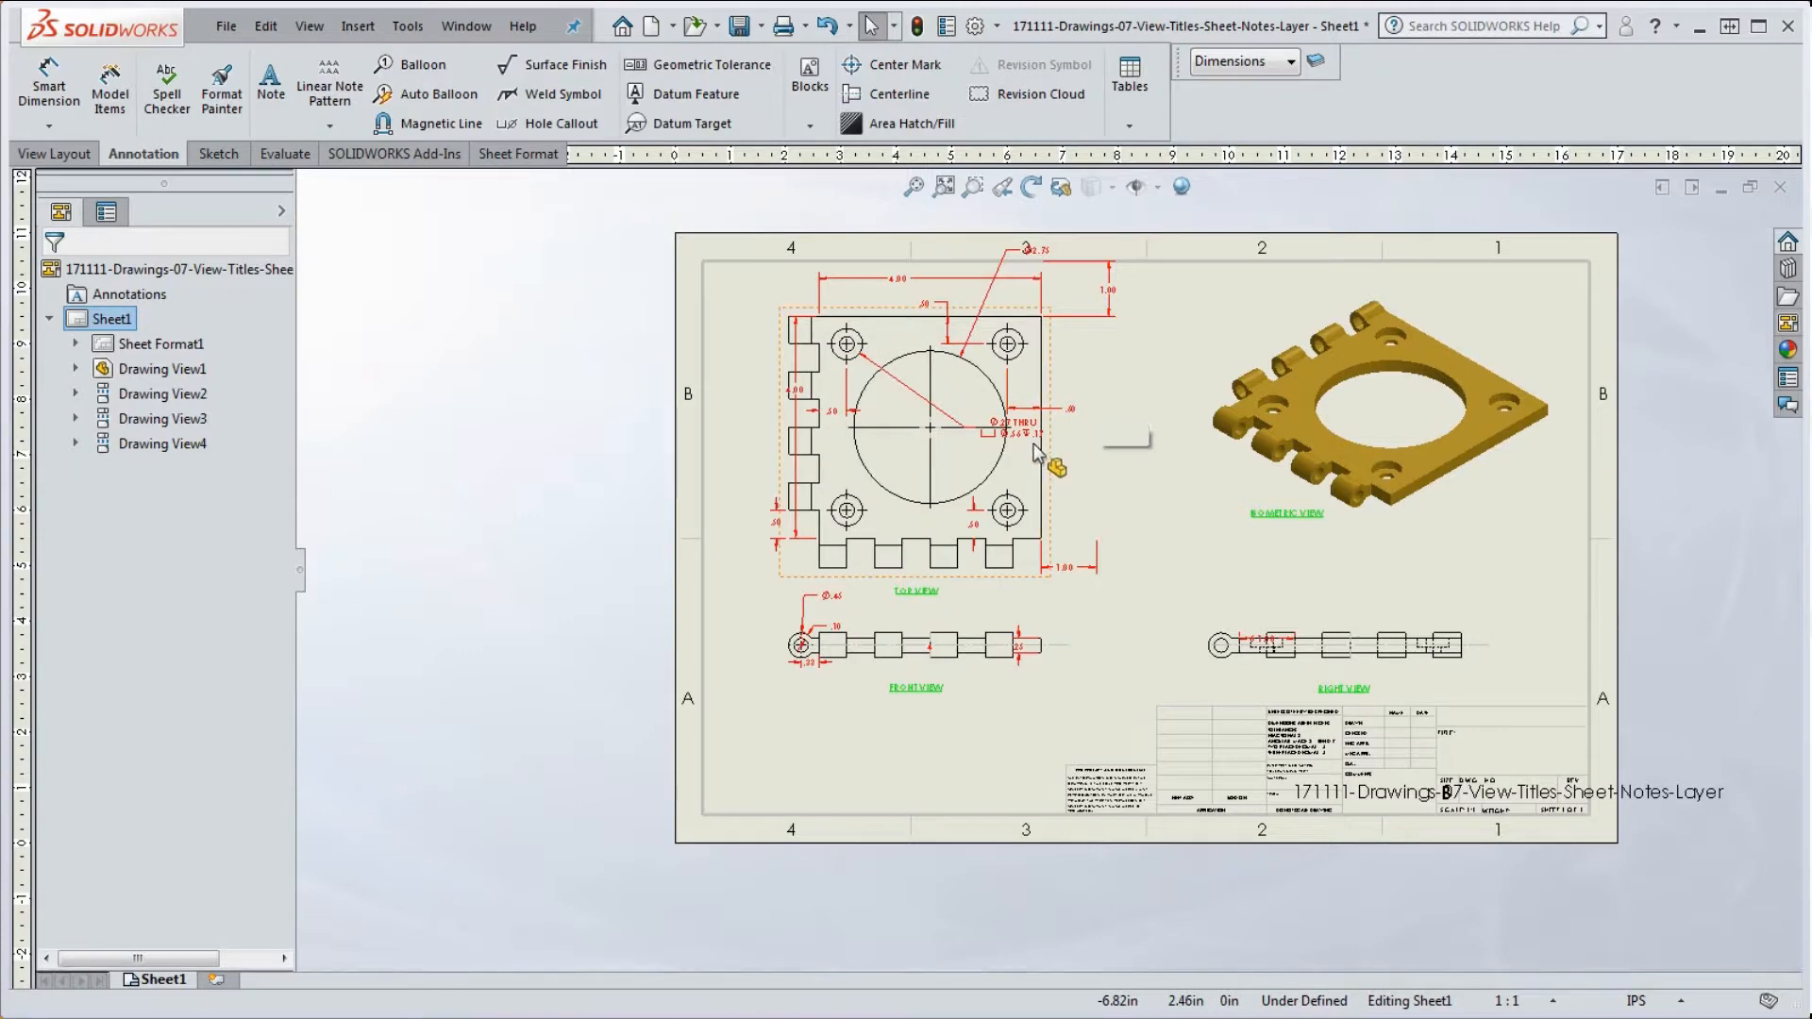
pyautogui.scroll(-3, 1047, 453)
pyautogui.scroll(5, 1051, 453)
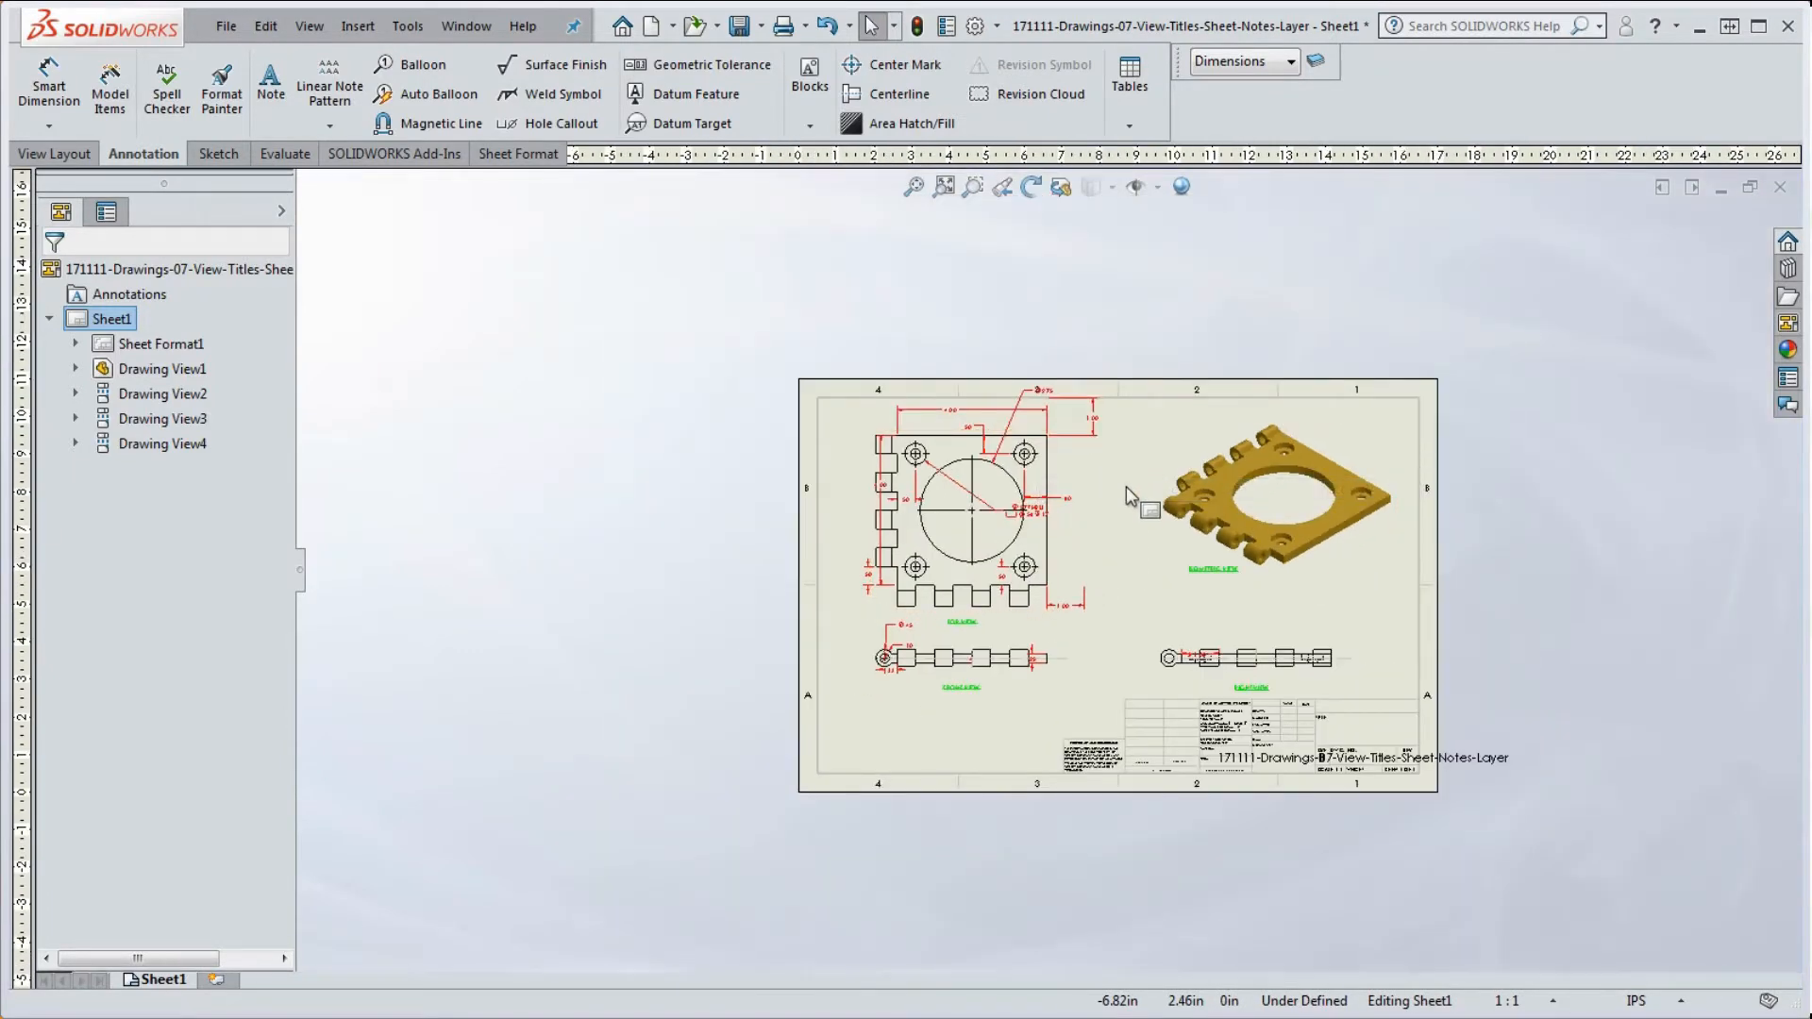
pyautogui.scroll(-3, 1132, 525)
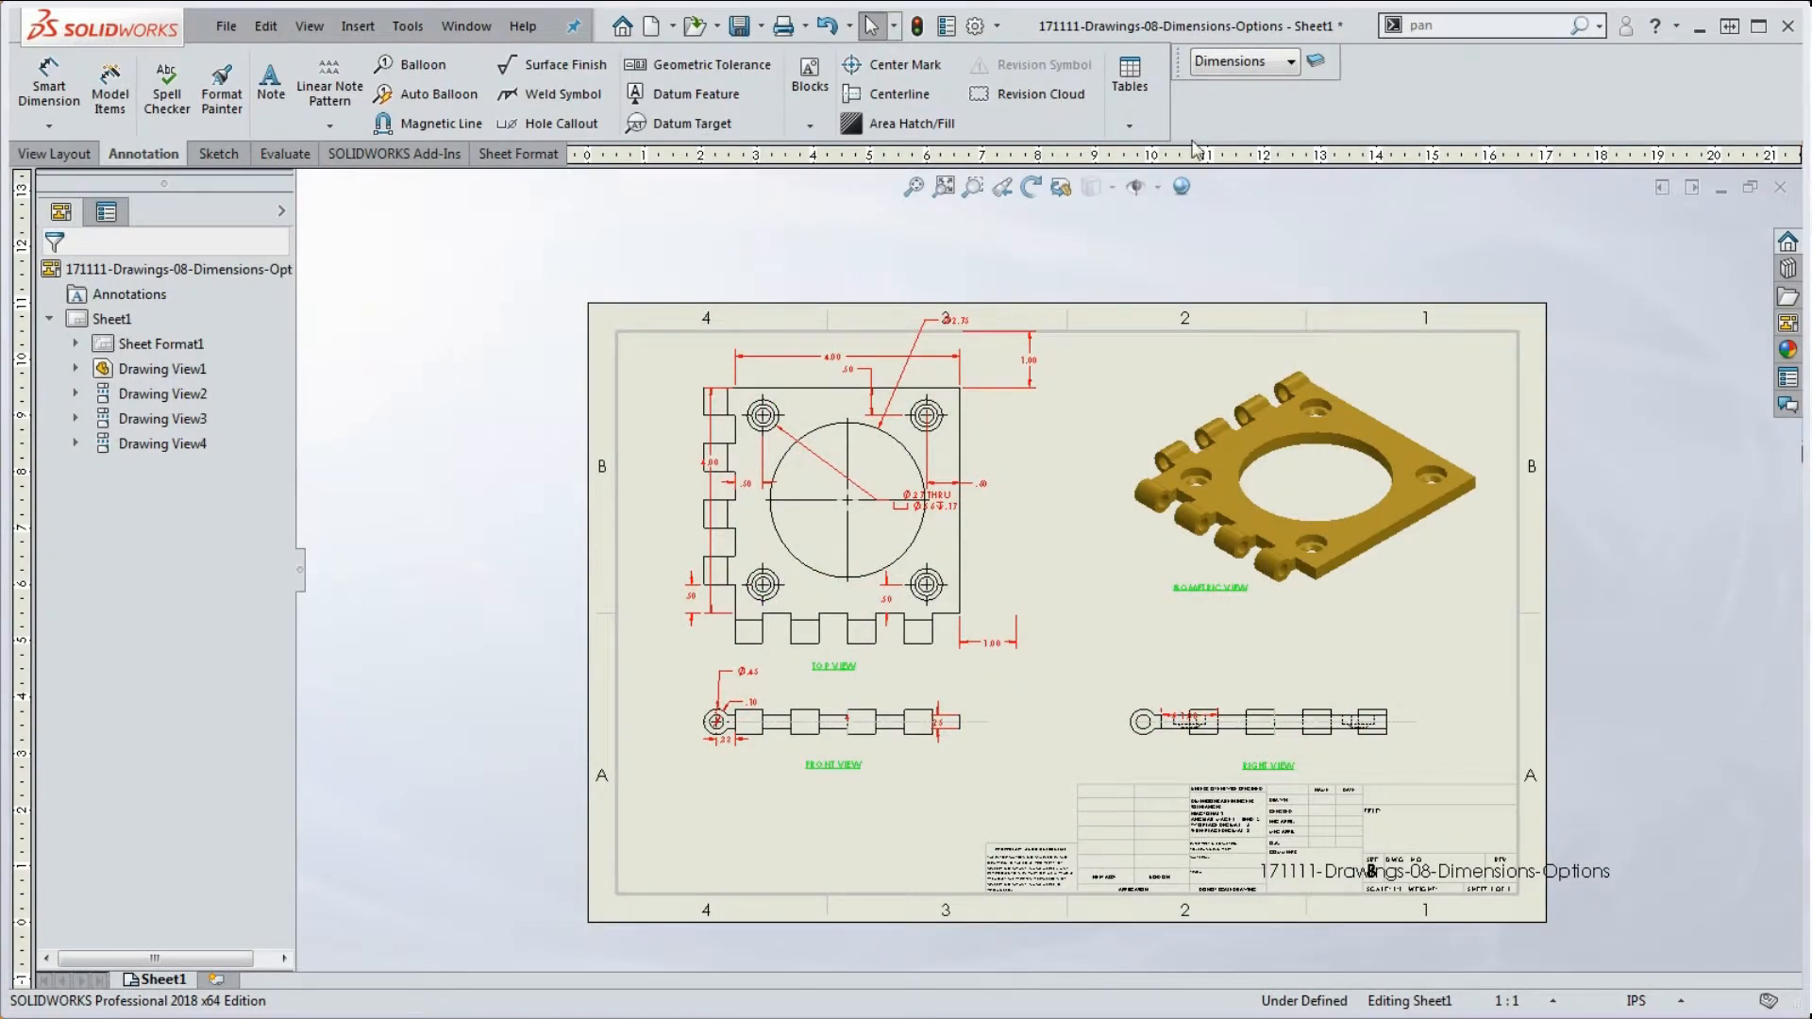
# Step: Move the top view's vertical 4.00 dimension off the hinge knuckles to just outside the plate's left side
pyautogui.scroll(-3, 849, 433)
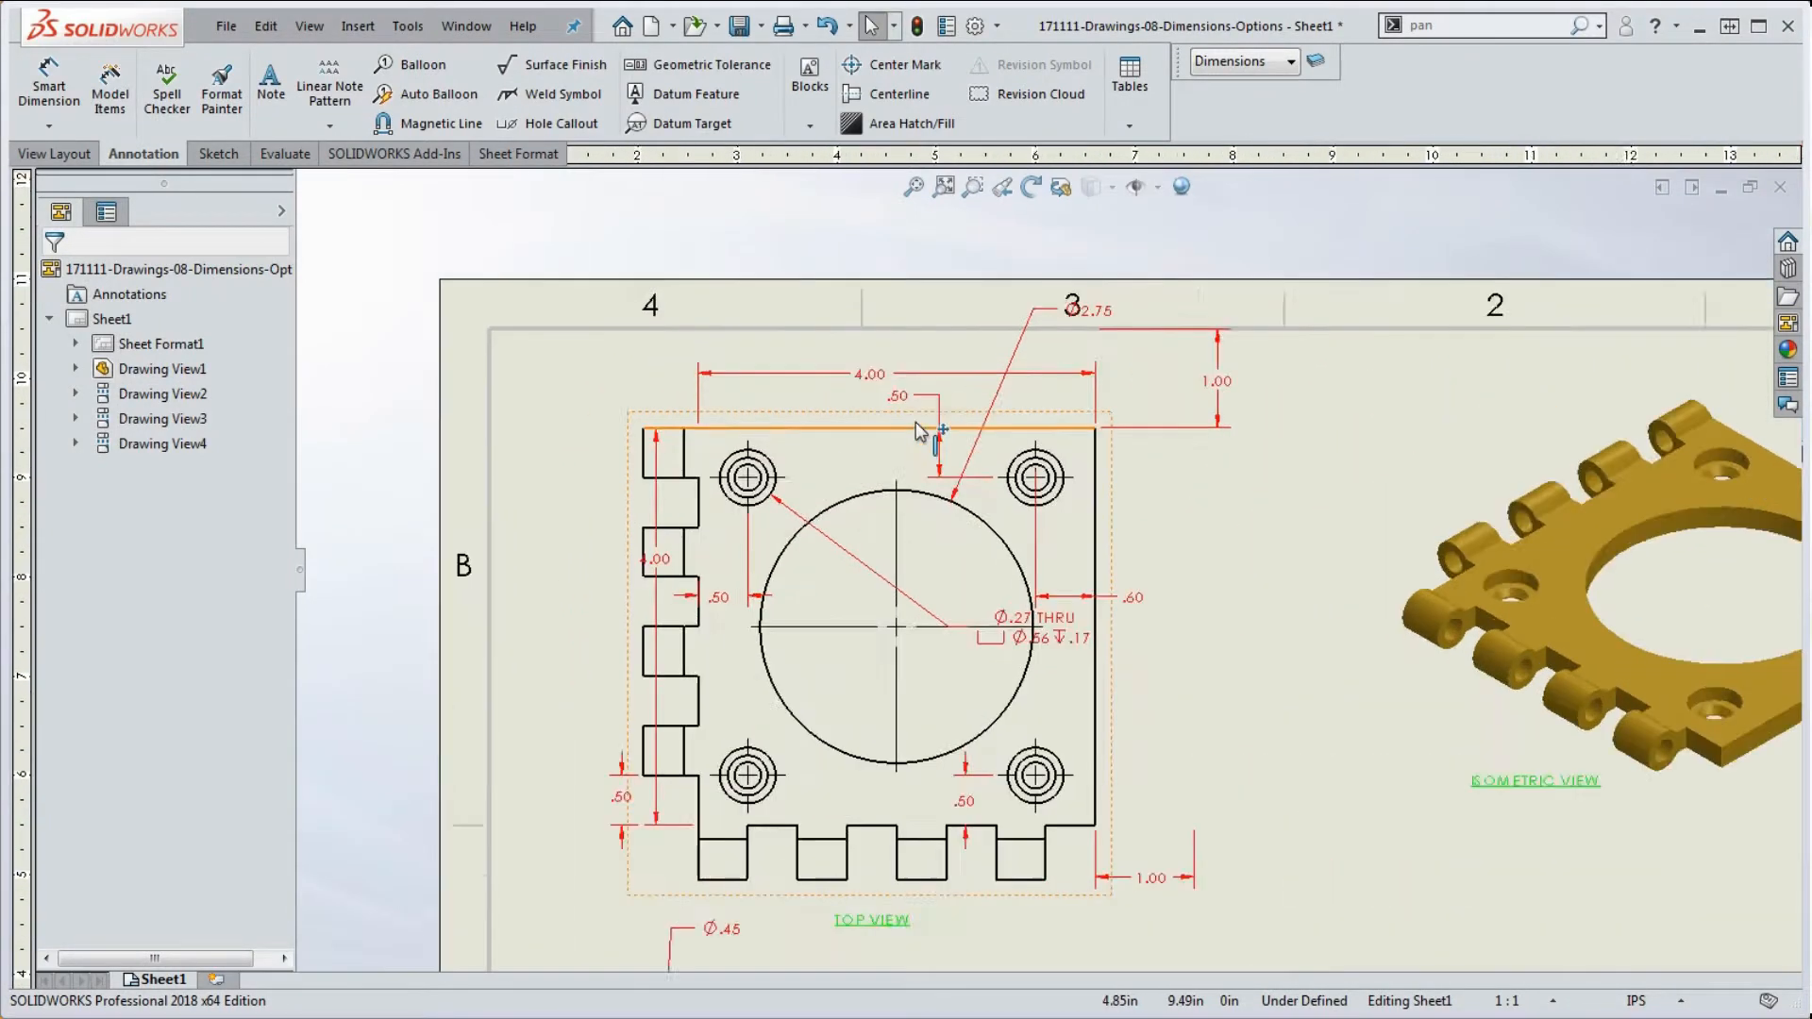
pyautogui.scroll(-1, 917, 425)
pyautogui.scroll(5, 971, 382)
pyautogui.scroll(-4, 840, 618)
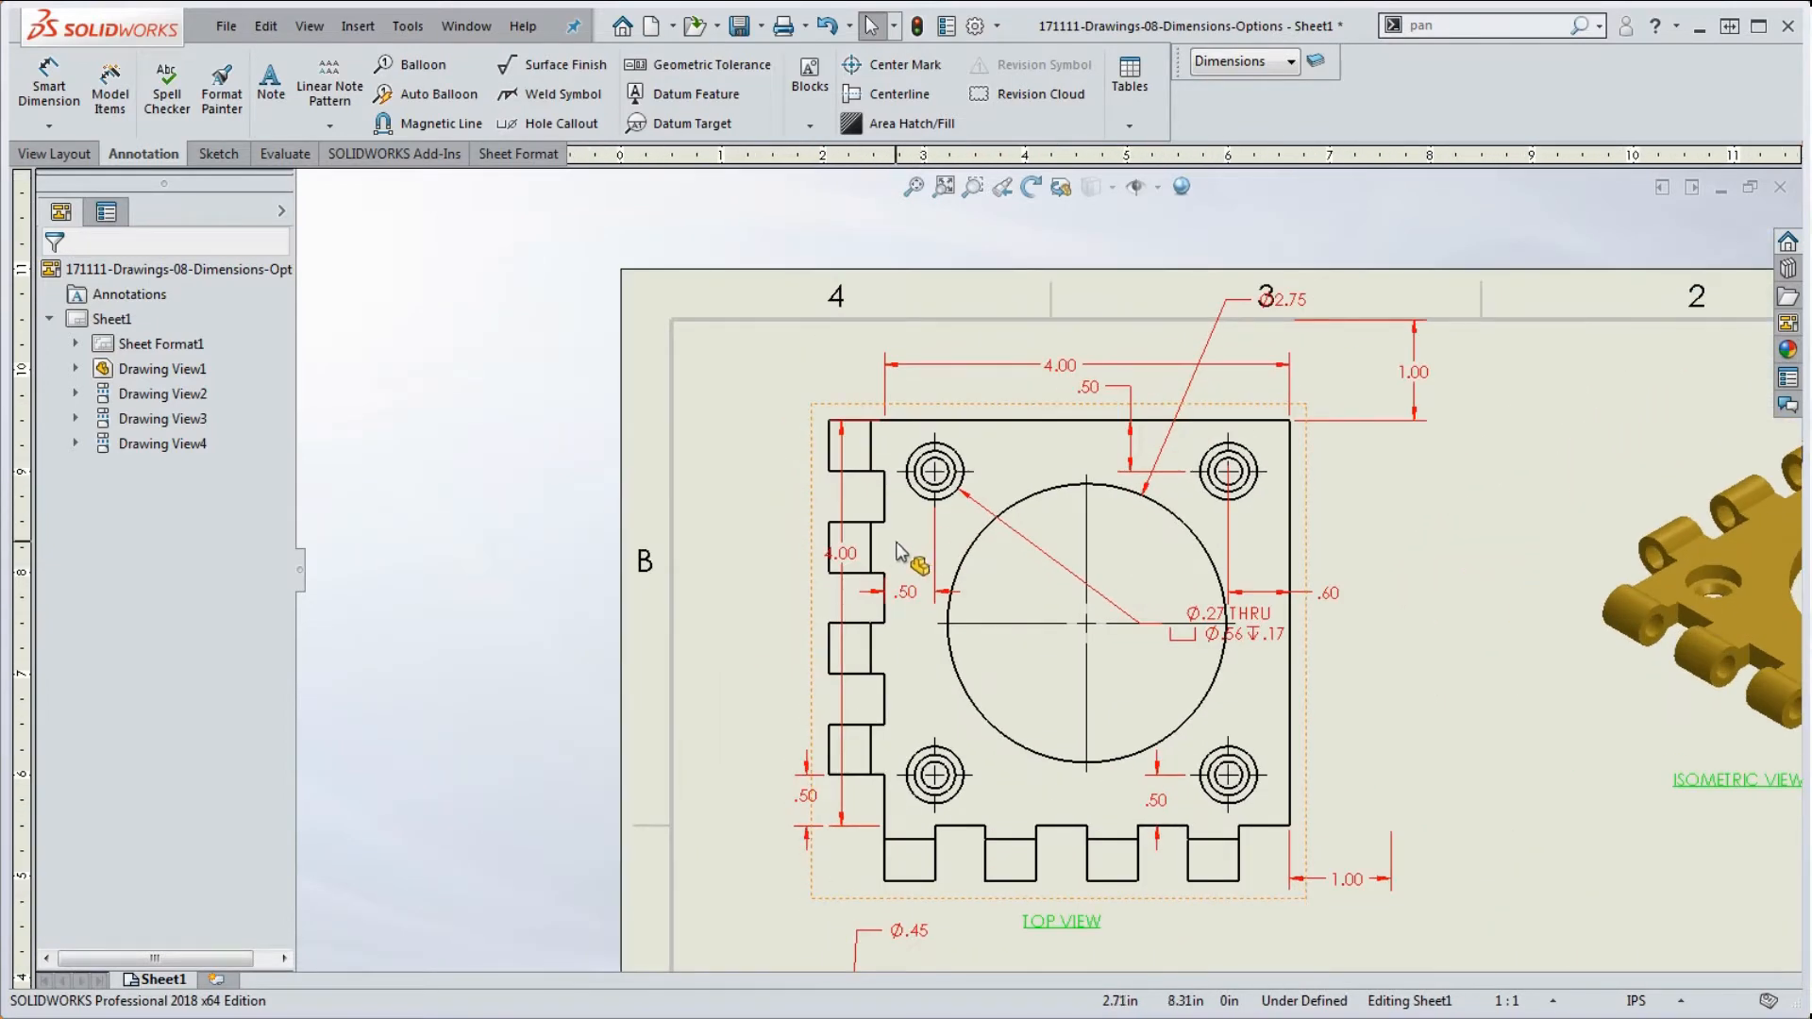
pyautogui.scroll(2, 1048, 571)
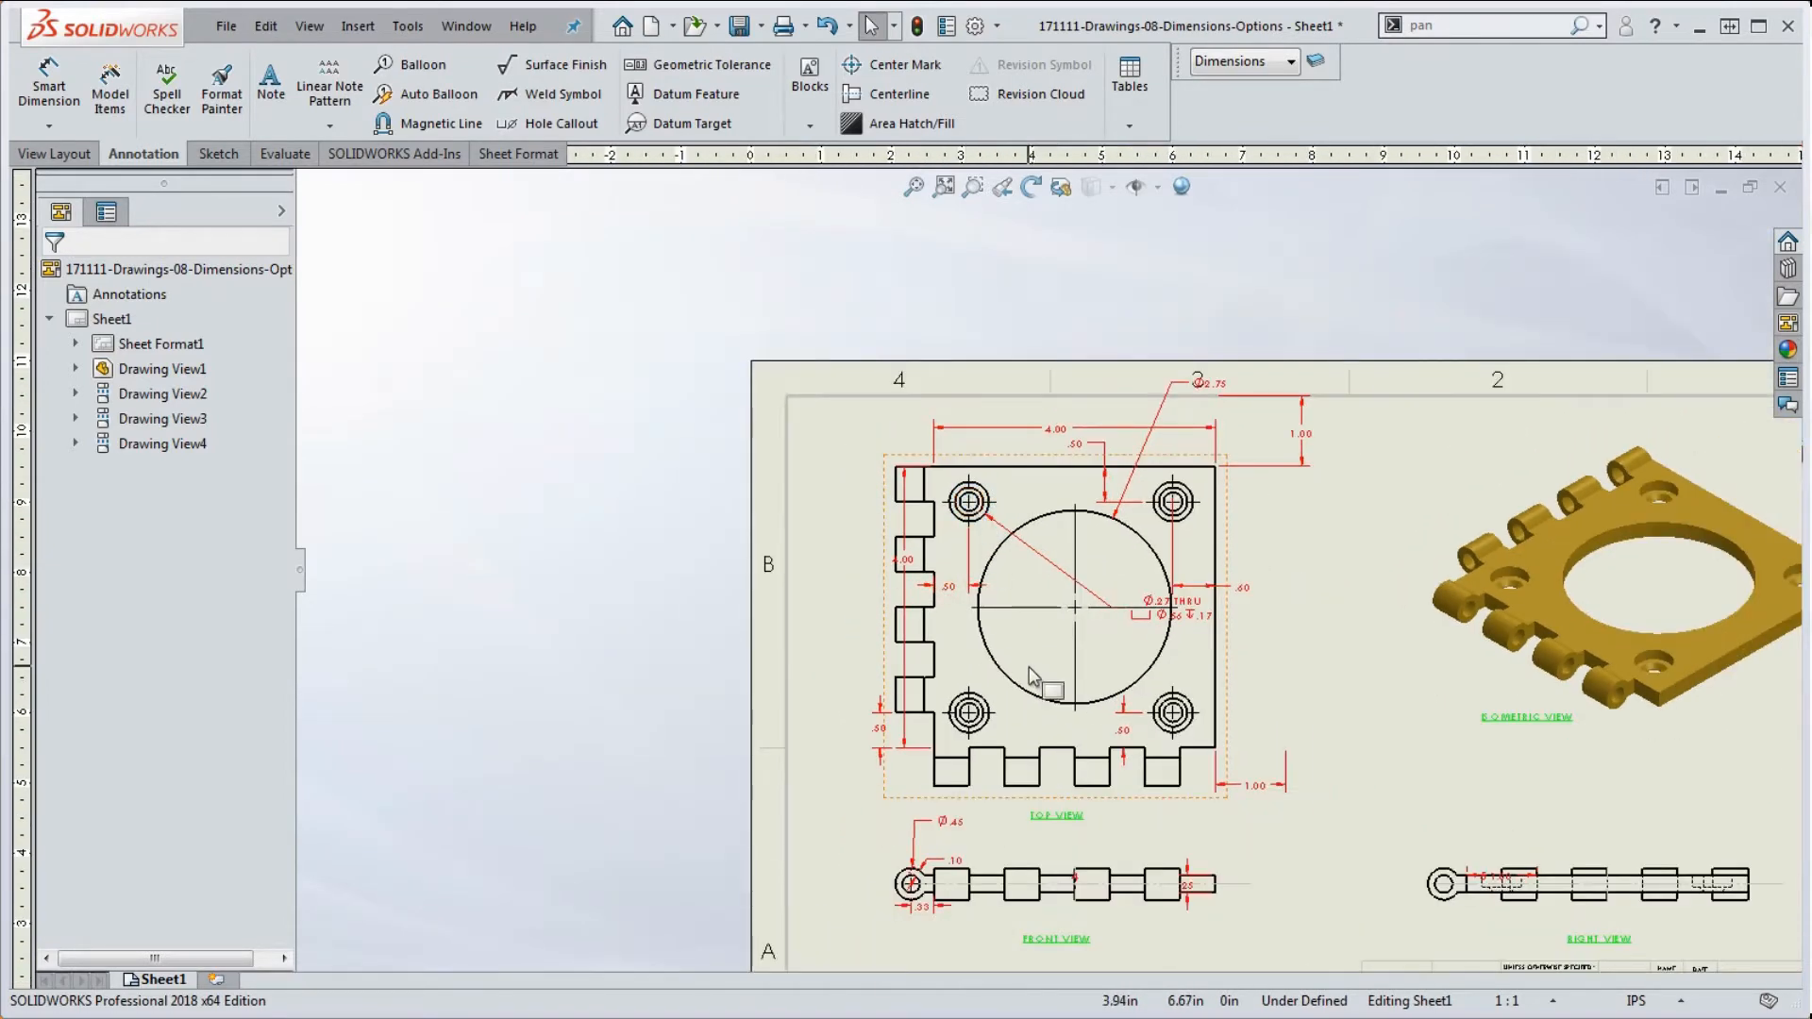
pyautogui.scroll(-2, 1034, 676)
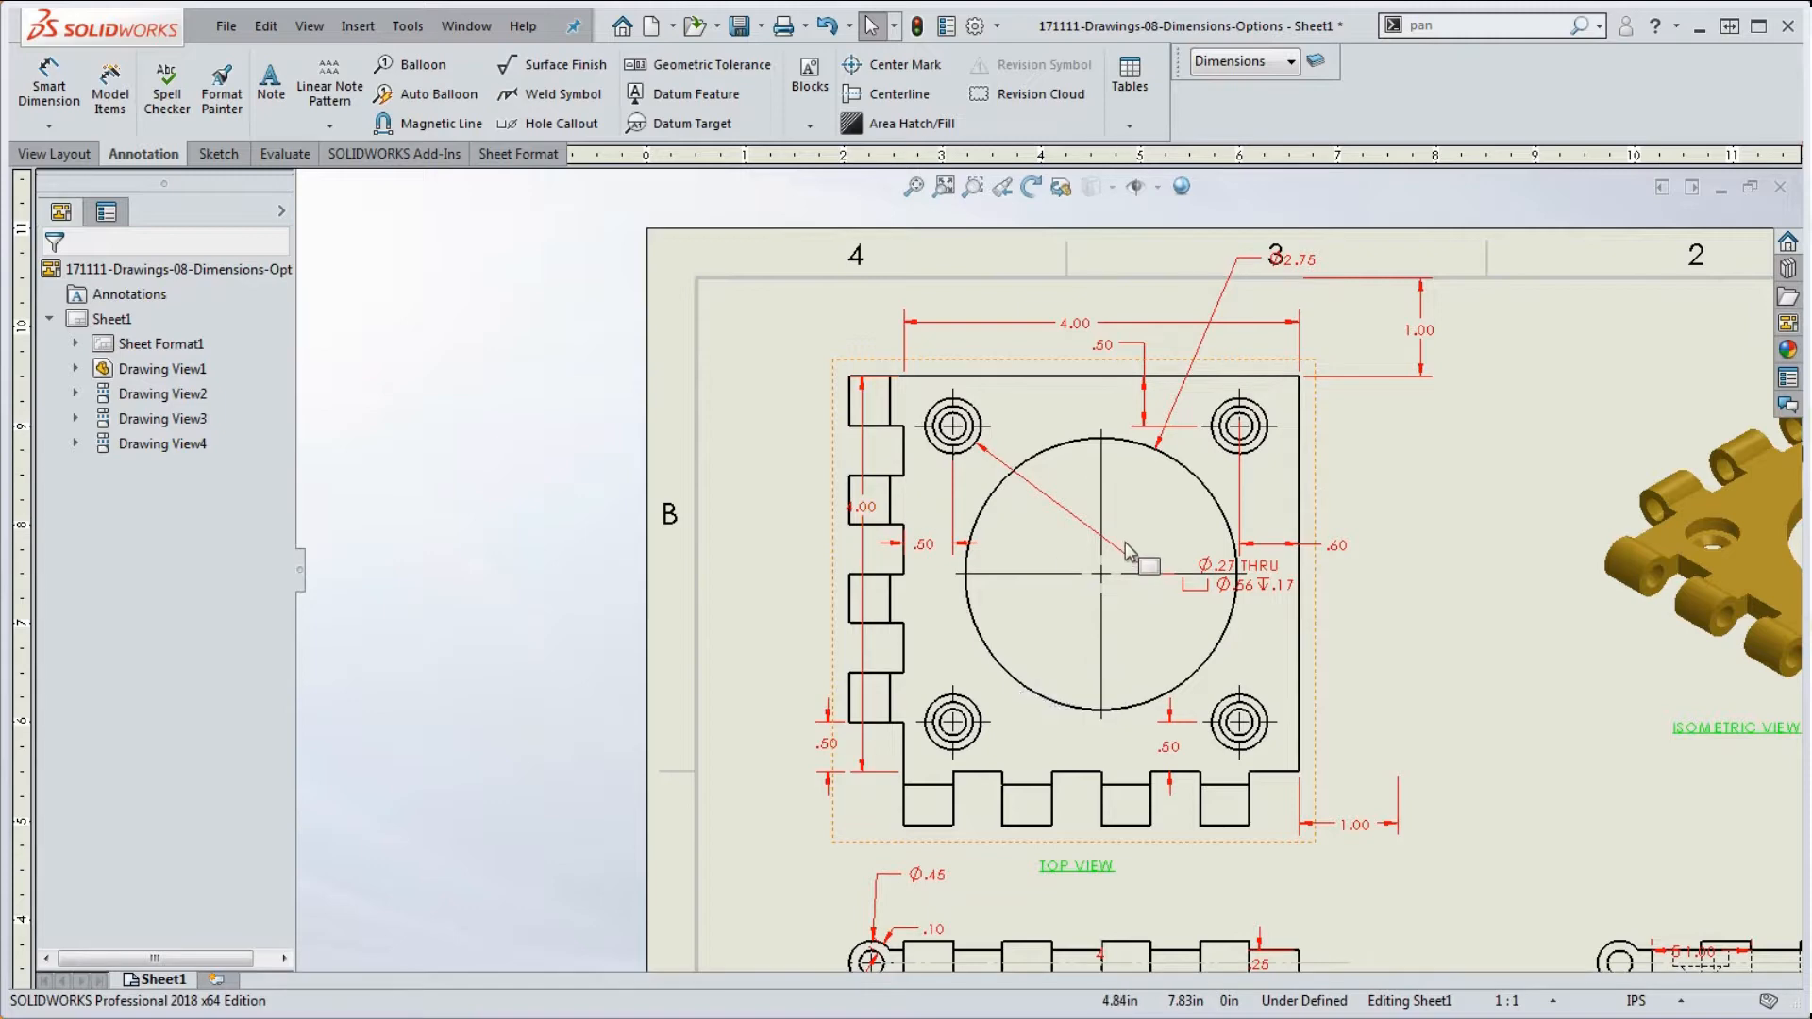
pyautogui.scroll(2, 1116, 550)
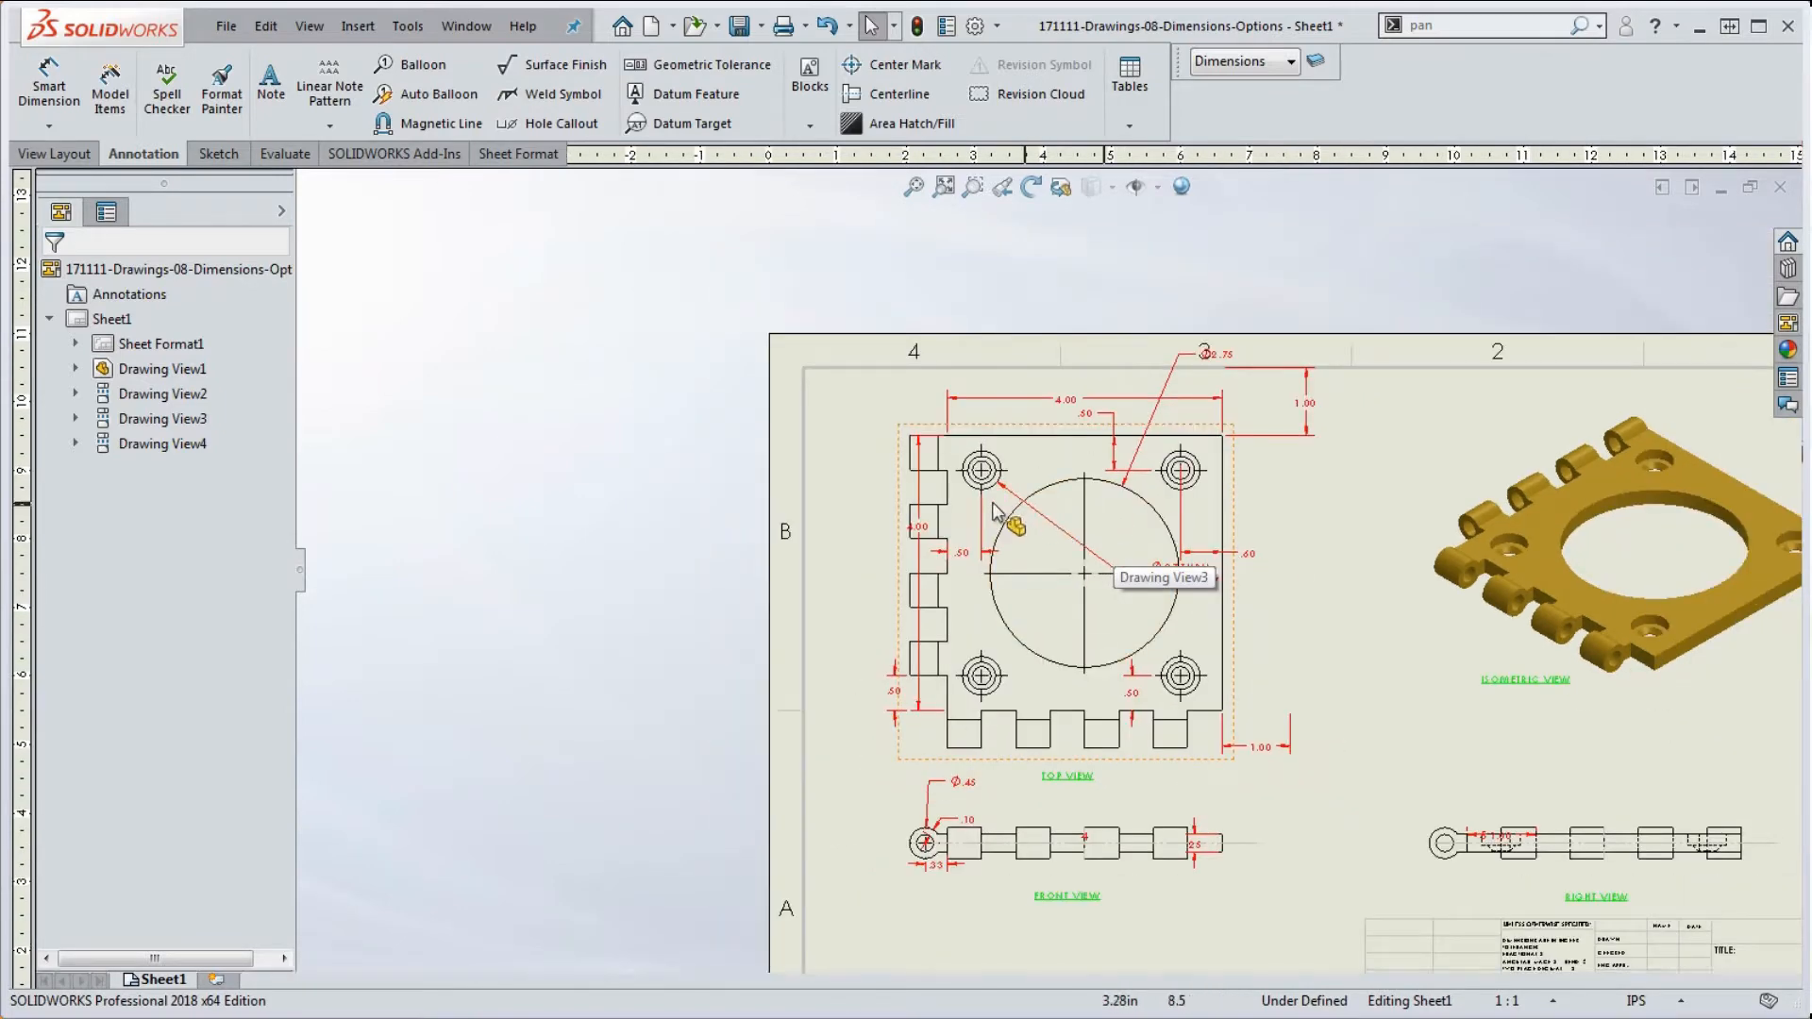
pyautogui.scroll(-1, 996, 510)
pyautogui.moveTo(903, 550); pyautogui.dragTo(832, 565)
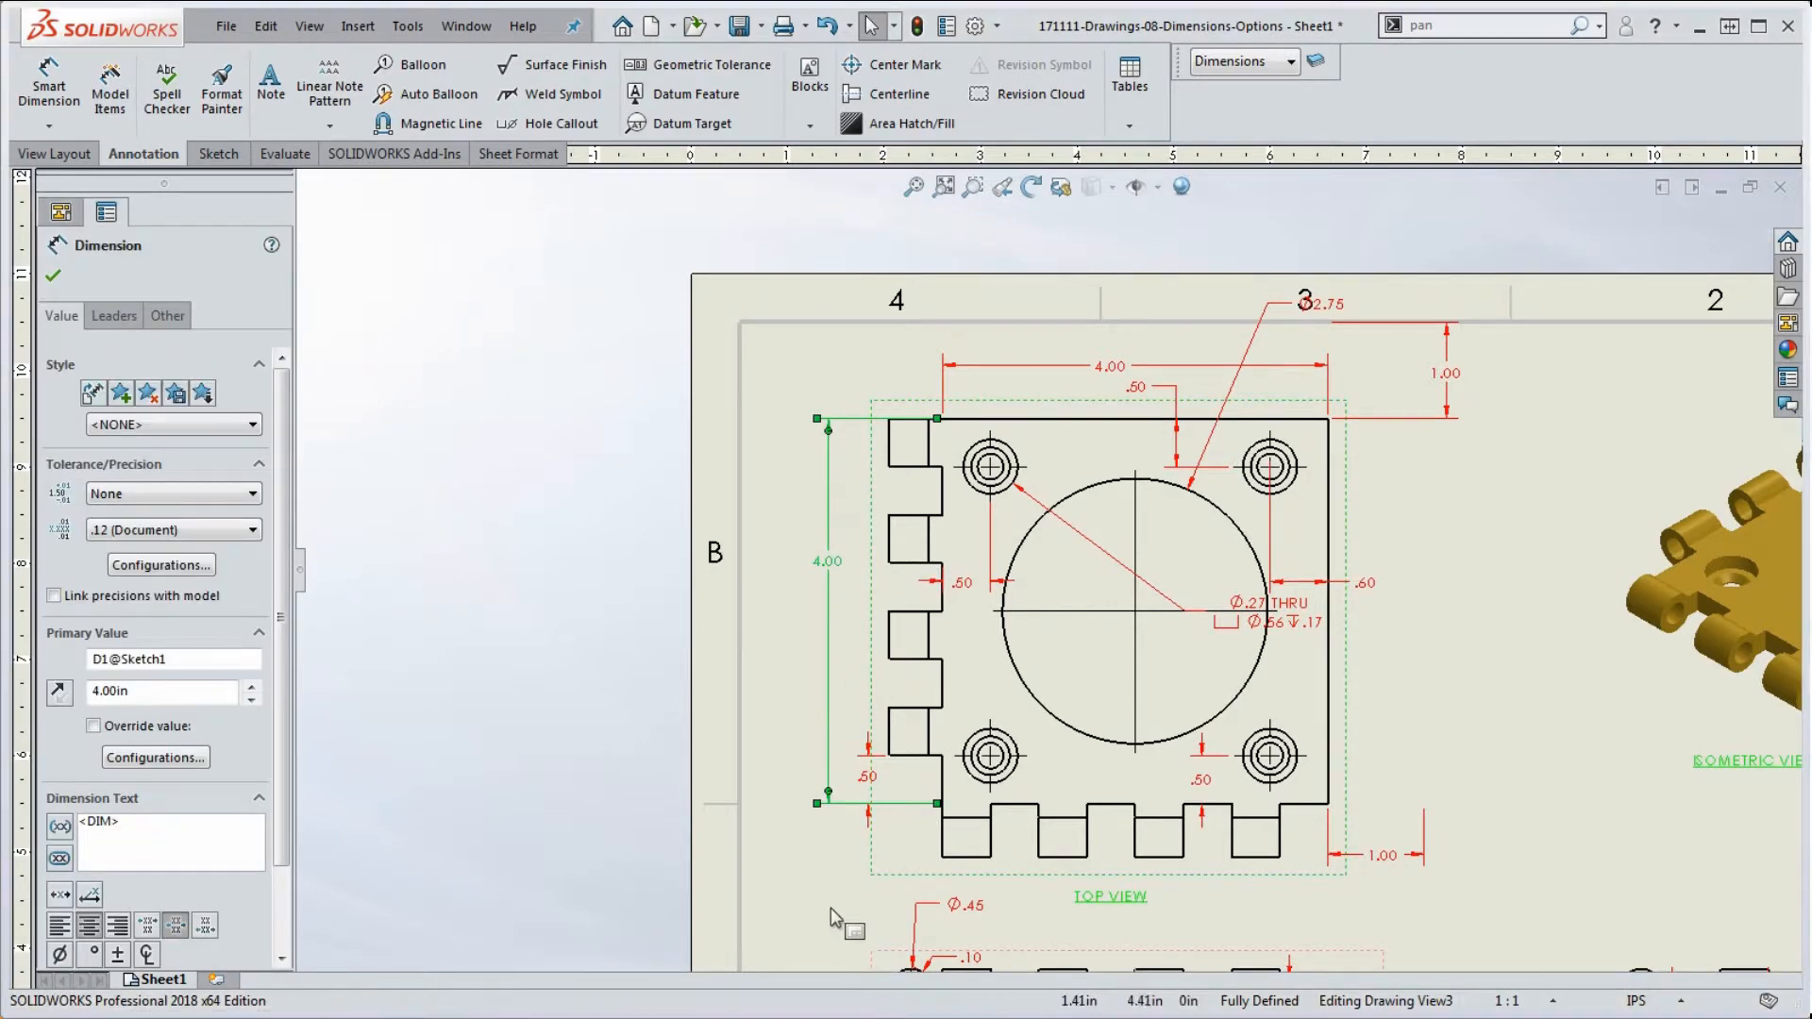
# Step: Shorten the upper extension line of the top view's vertical 4.00 dimension so it ends just outside the upper-left hinge knuckle
pyautogui.click(855, 567)
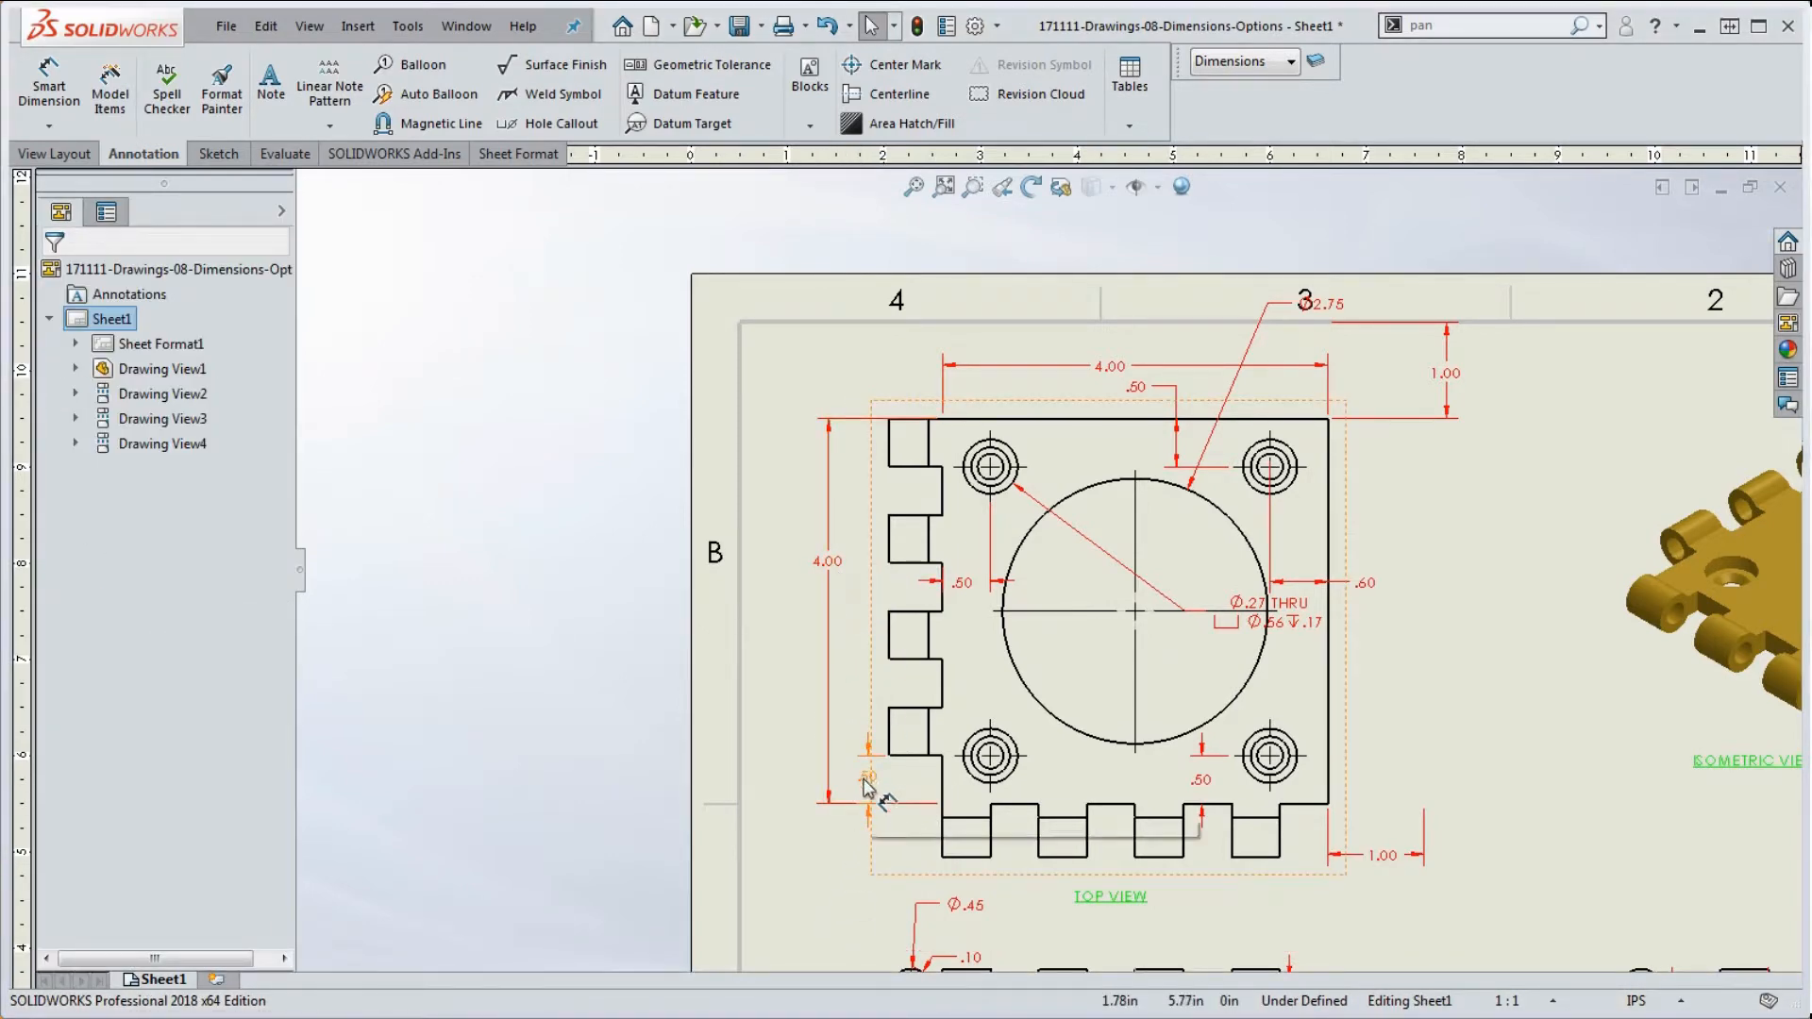
pyautogui.scroll(1, 898, 831)
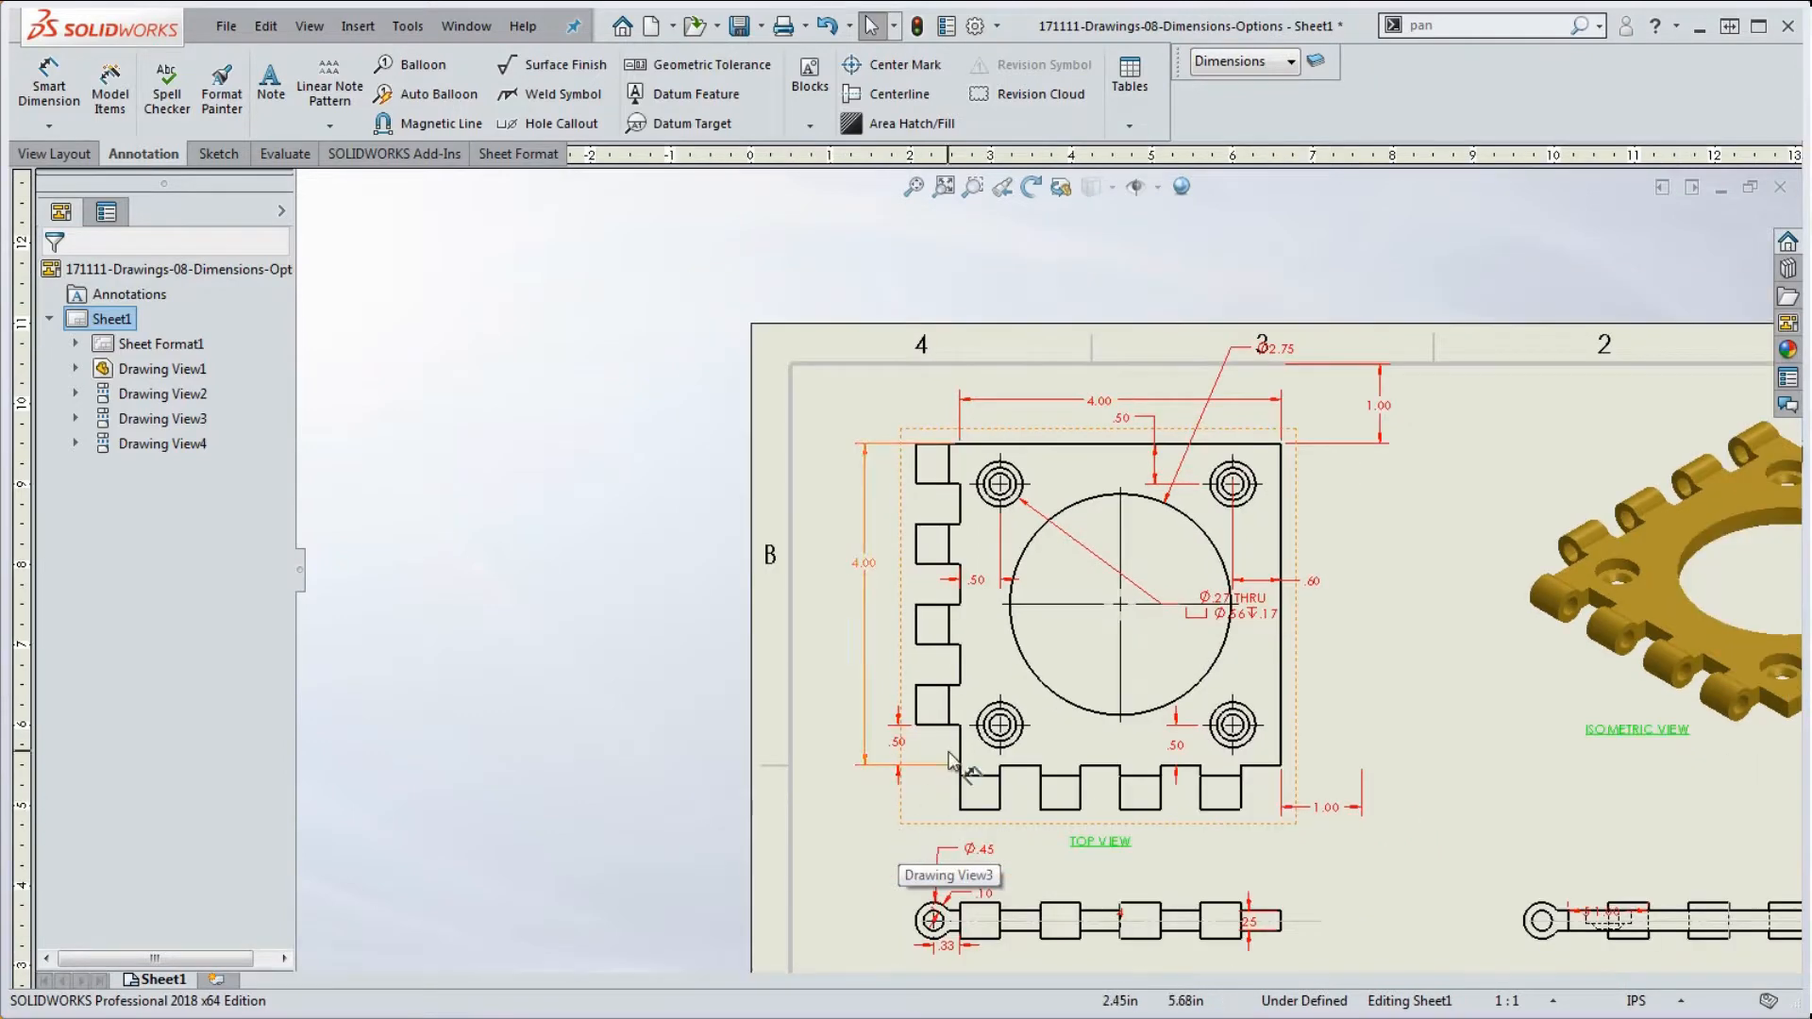
pyautogui.scroll(-3, 920, 479)
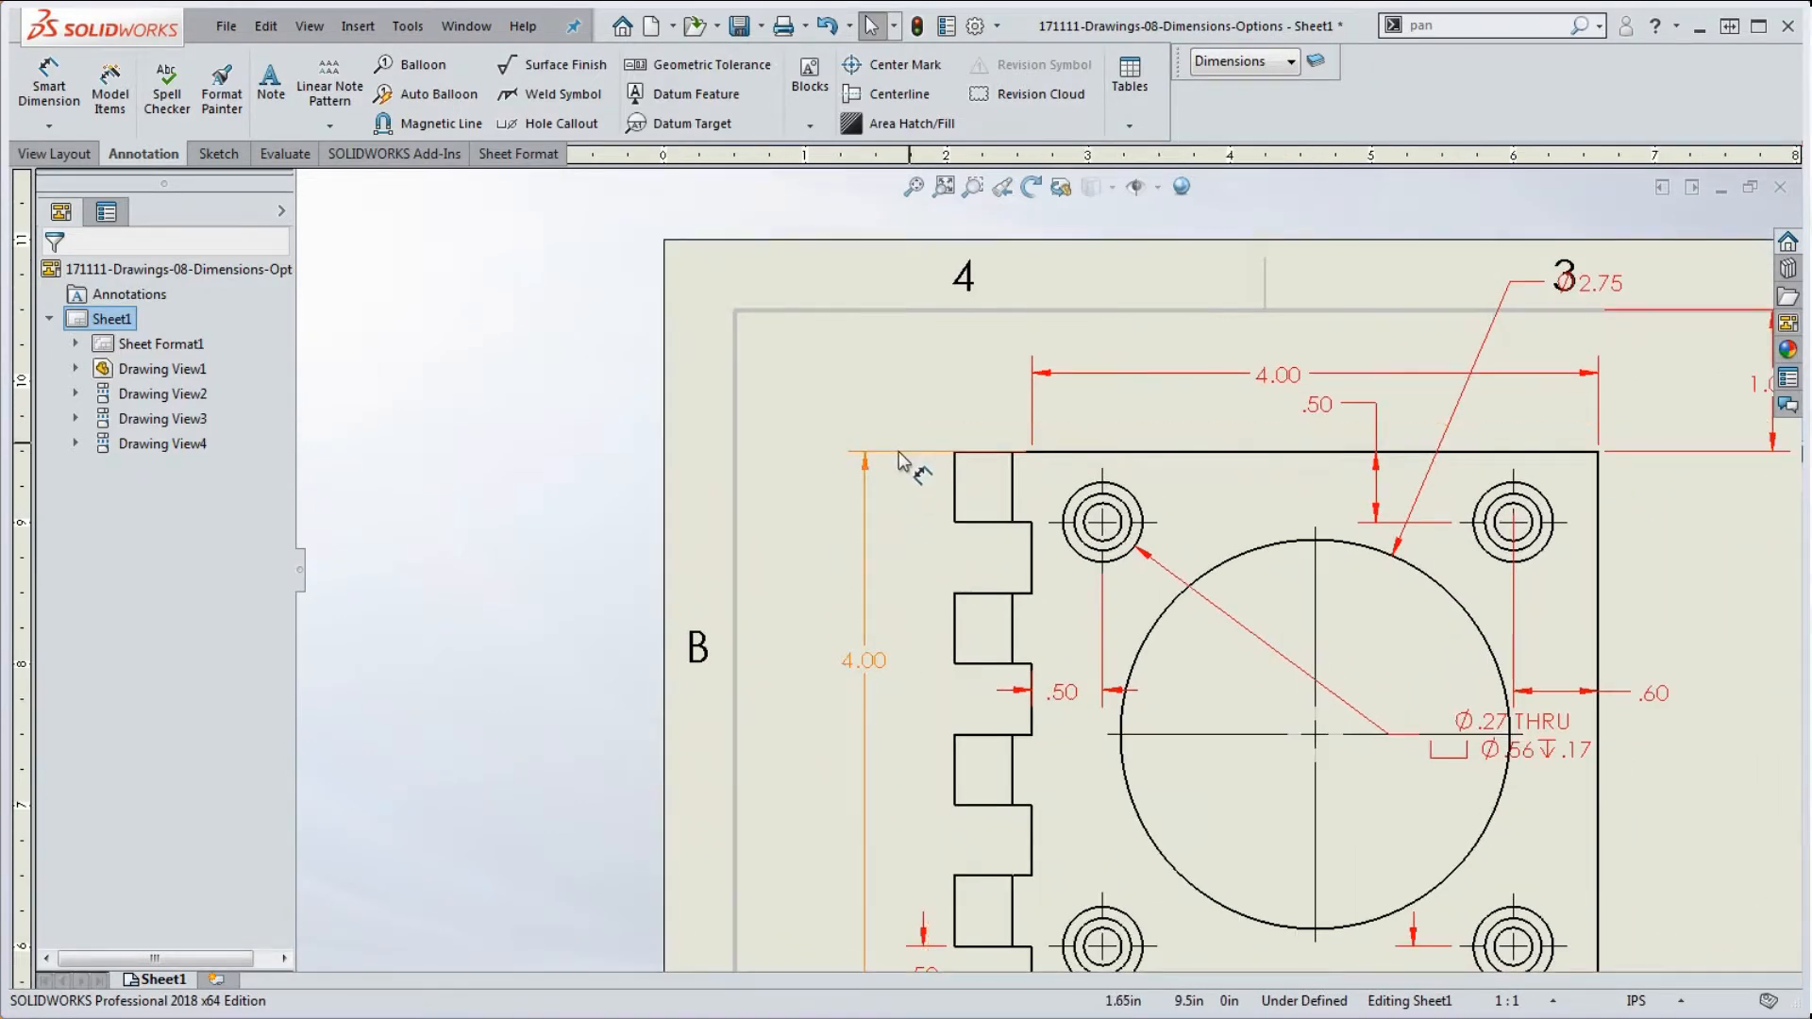
pyautogui.click(904, 453)
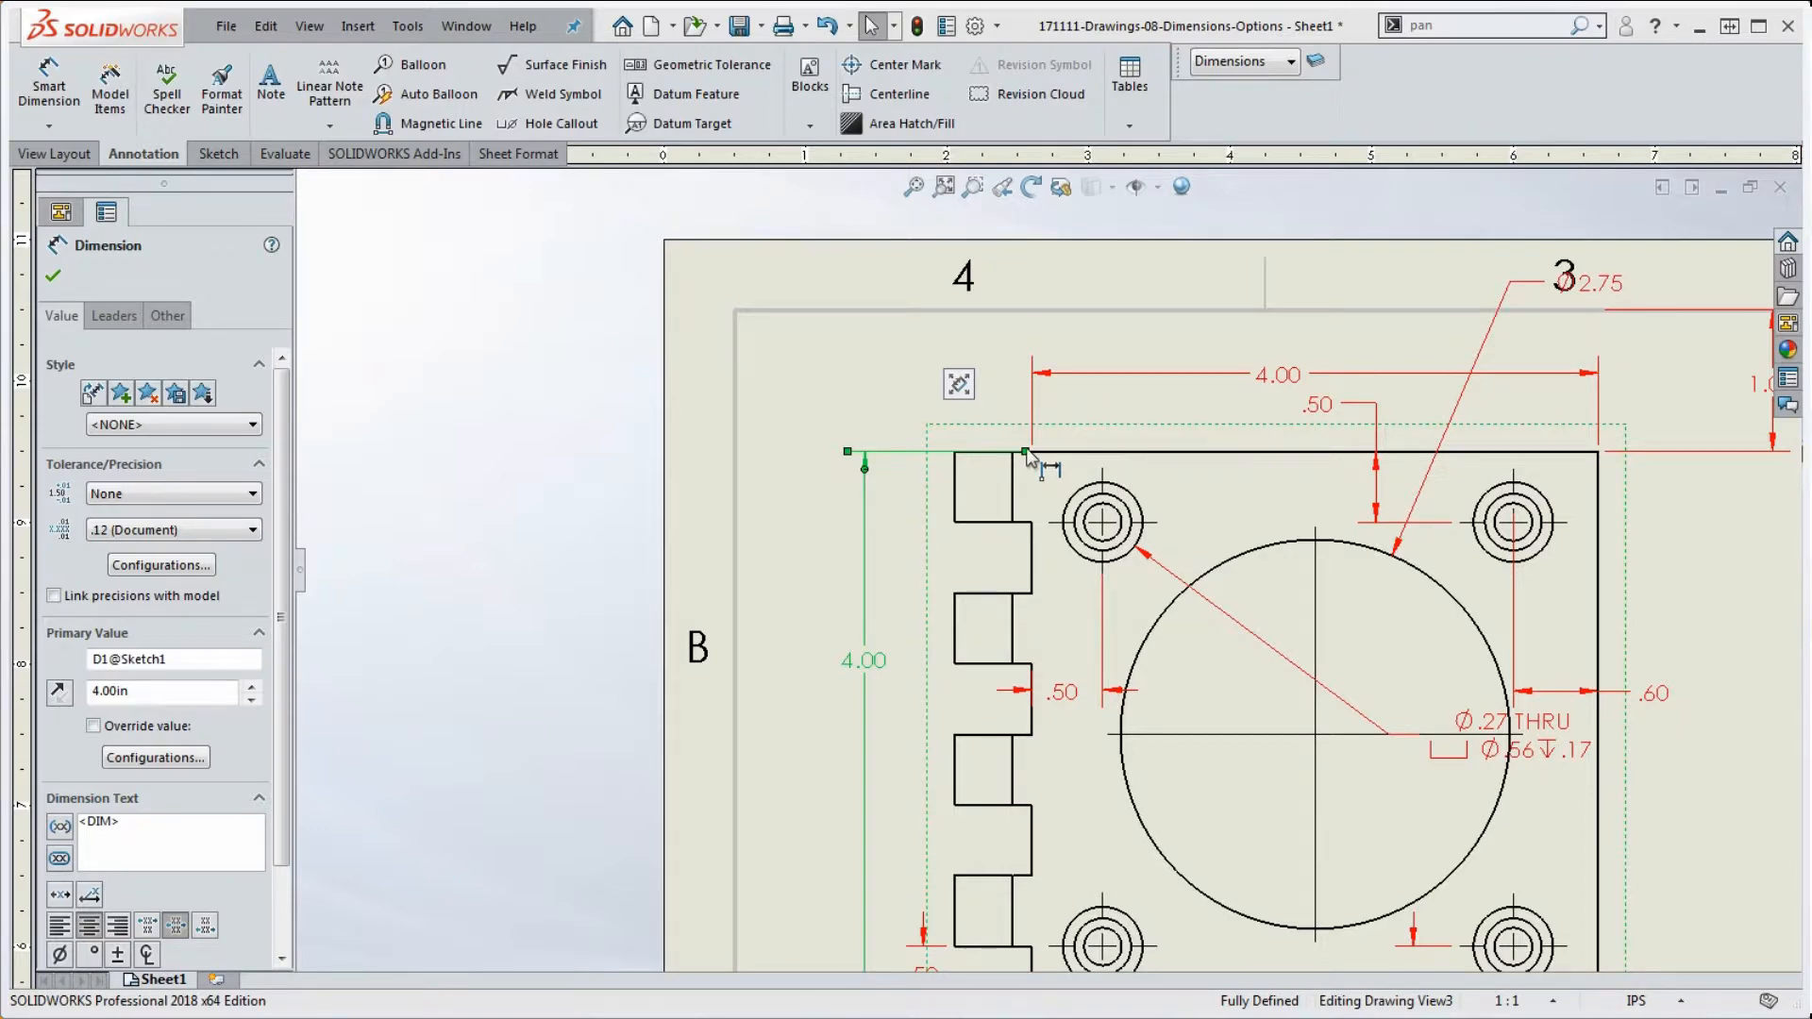
pyautogui.moveTo(1026, 452); pyautogui.dragTo(943, 453)
pyautogui.click(888, 513)
pyautogui.scroll(-2, 948, 470)
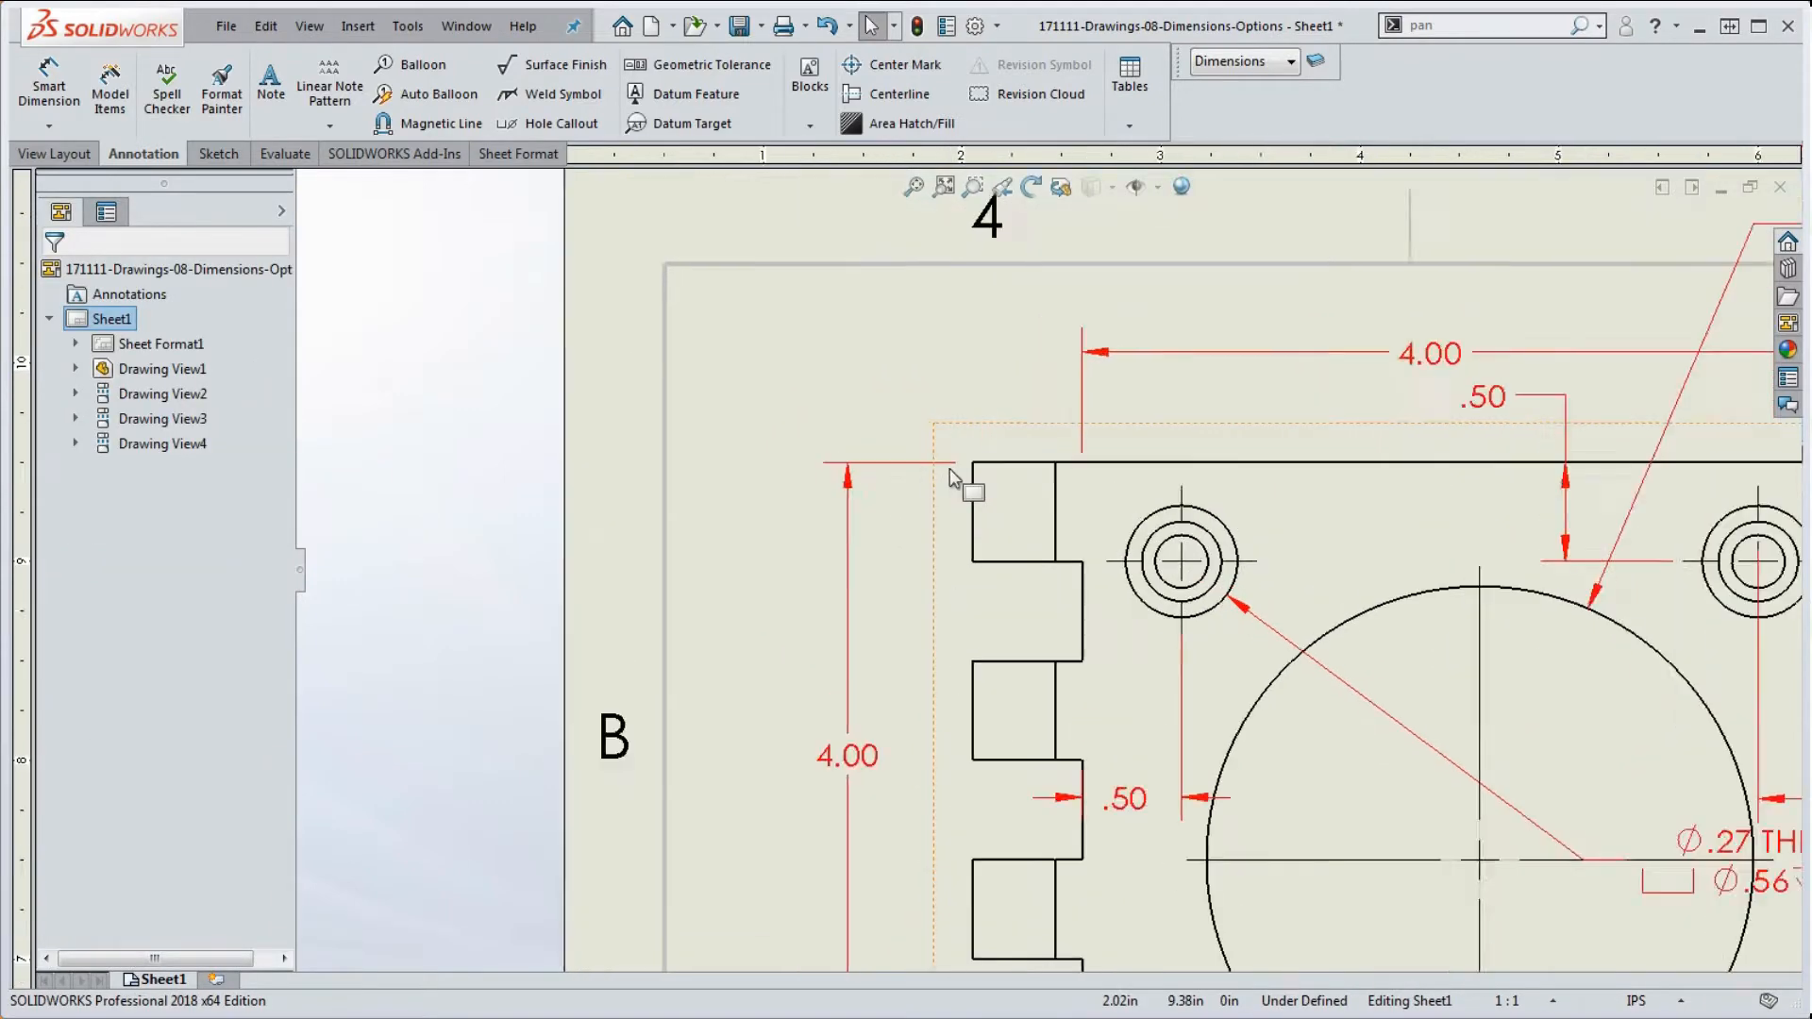
pyautogui.scroll(-2, 949, 468)
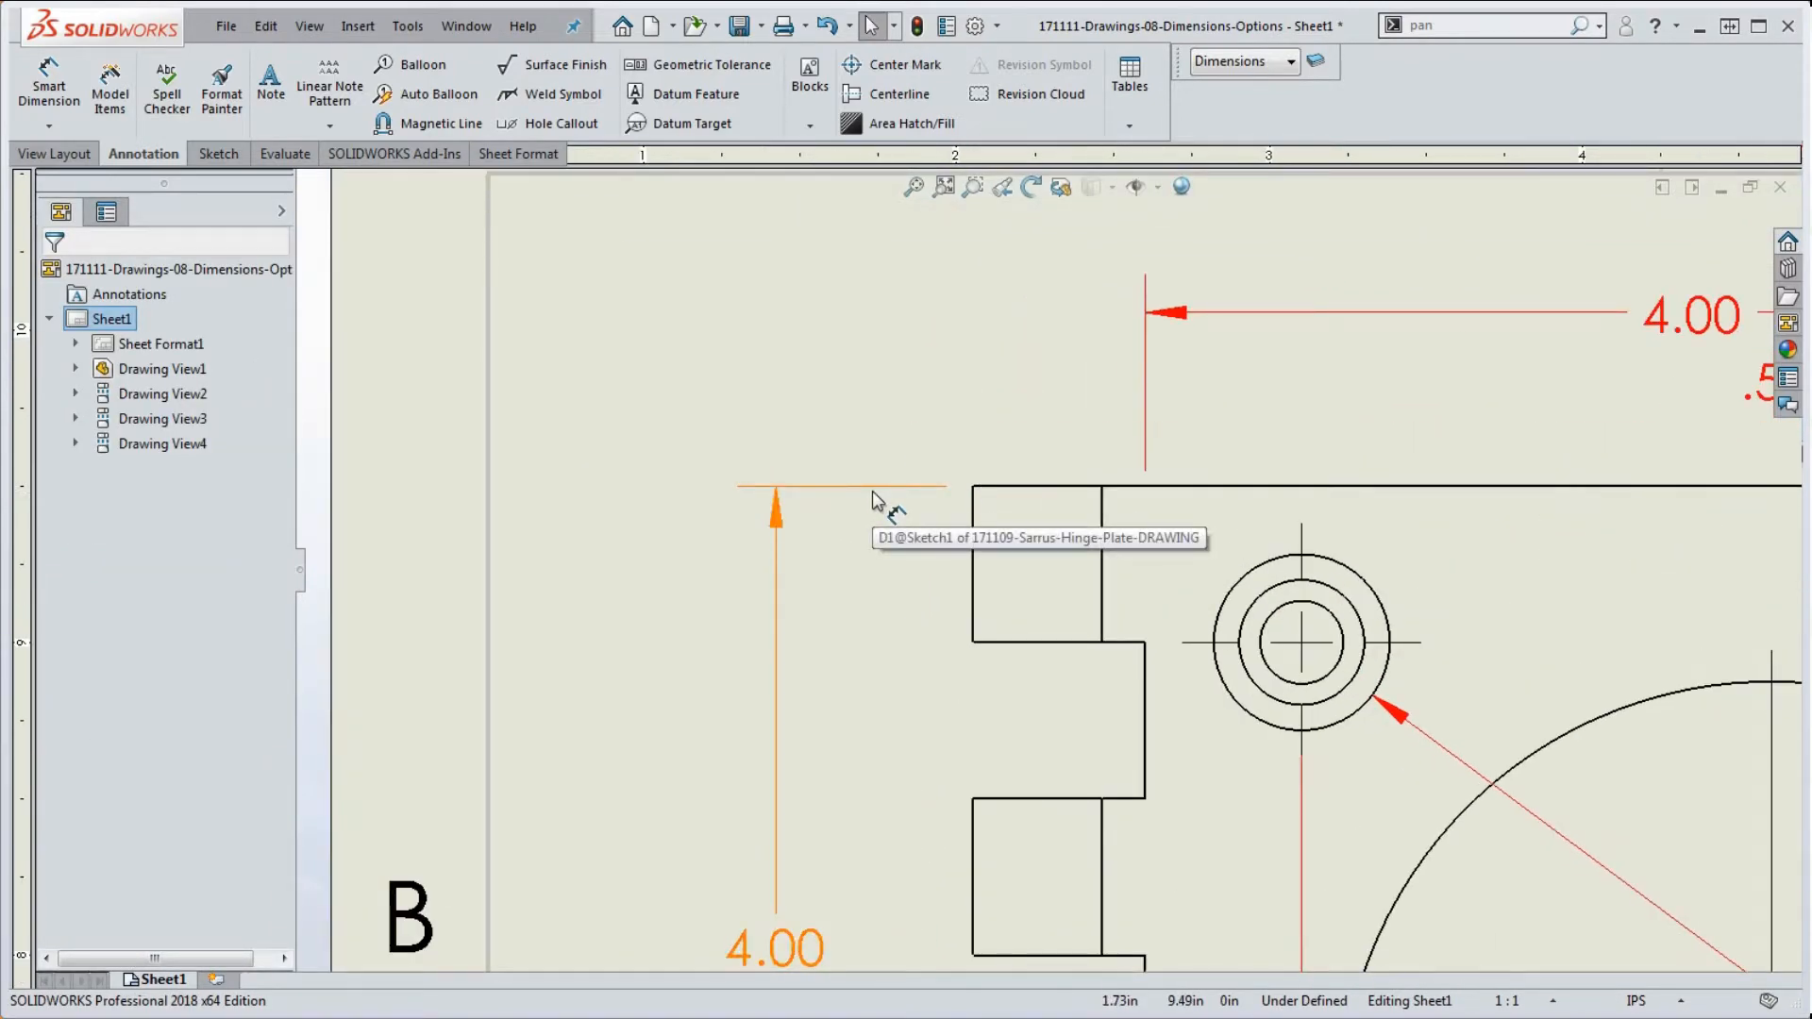
# Step: Shift the .50 dimension beside the top view's lowest left knuckle slightly left, away from the knuckle
pyautogui.scroll(1, 1043, 422)
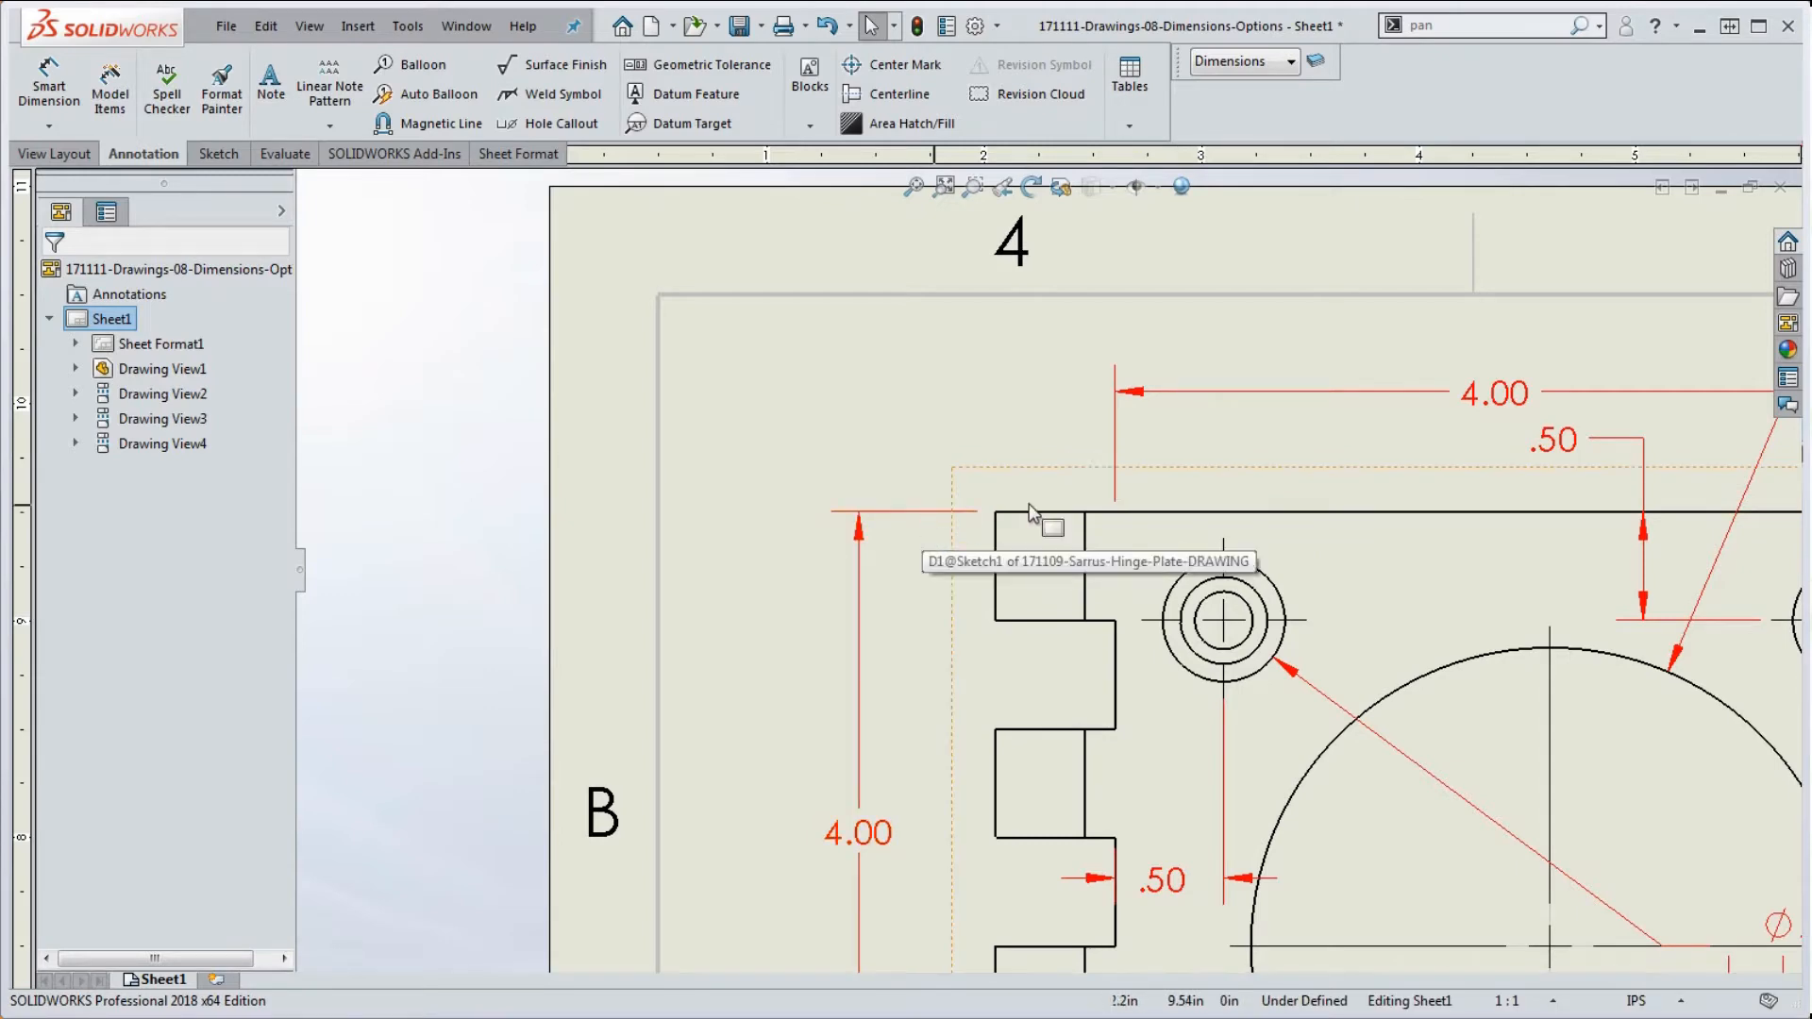
pyautogui.scroll(5, 887, 400)
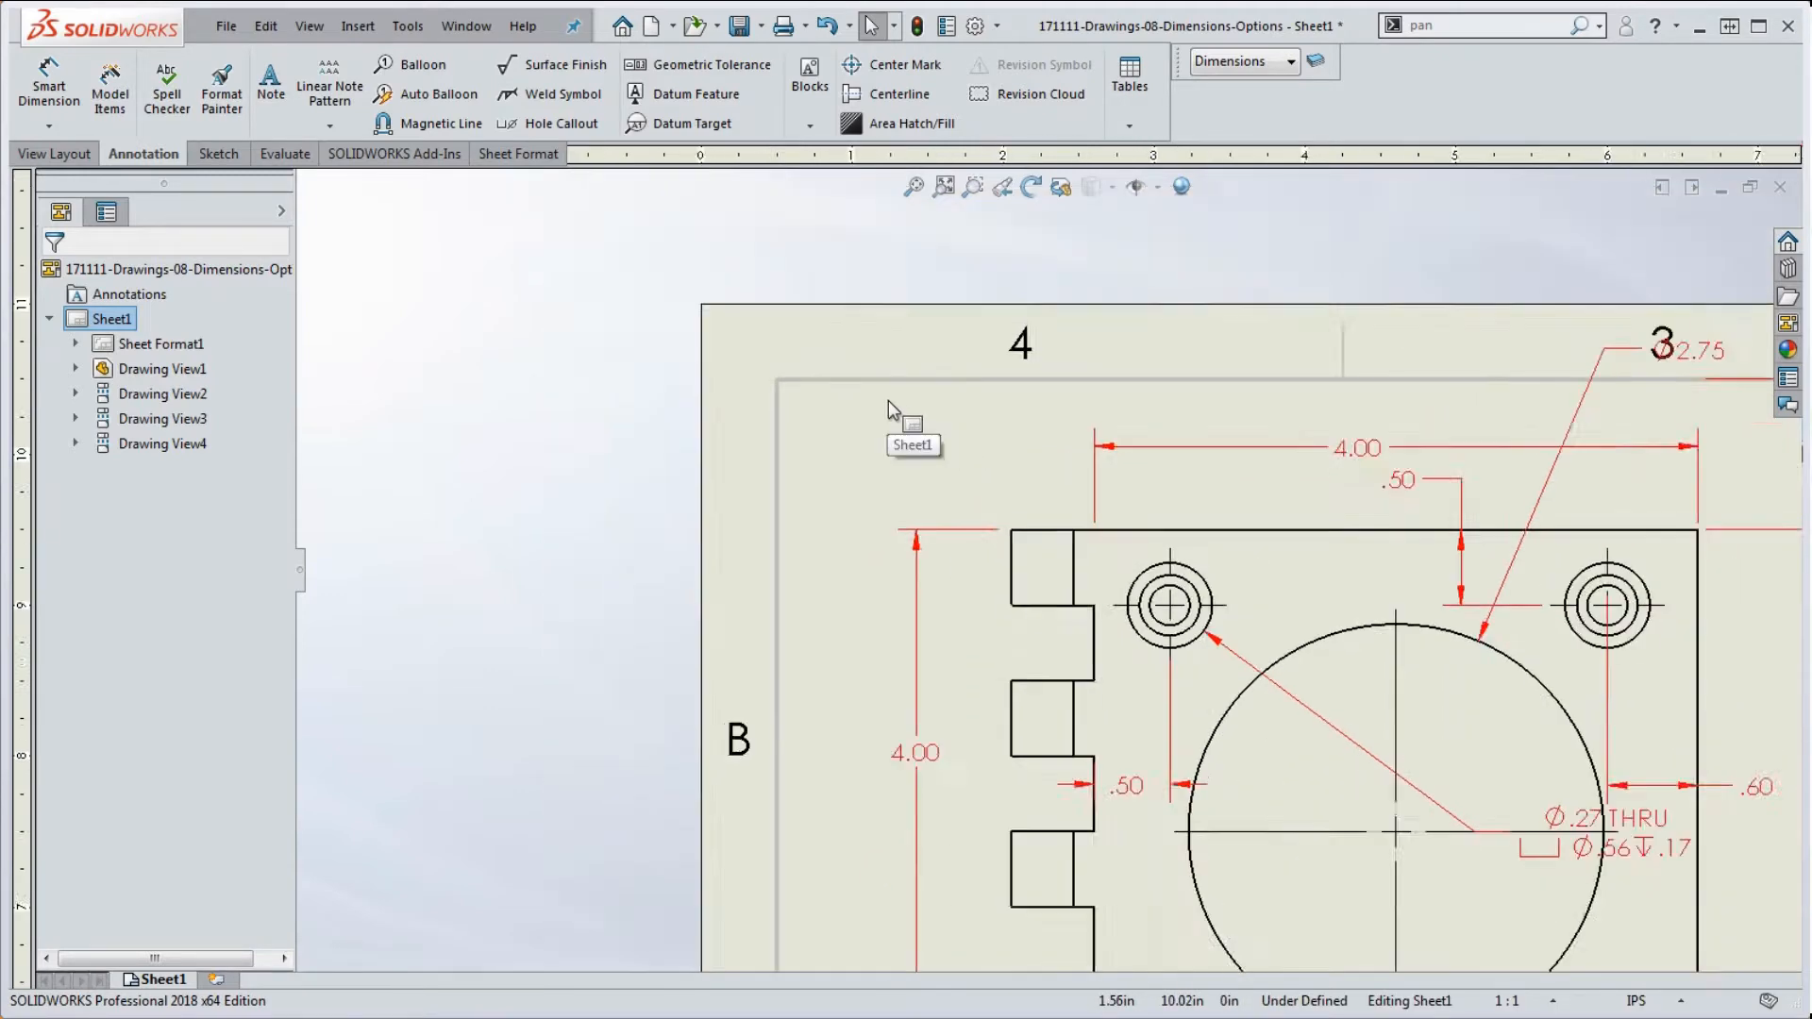
pyautogui.scroll(-4, 1061, 785)
pyautogui.scroll(-3, 1060, 785)
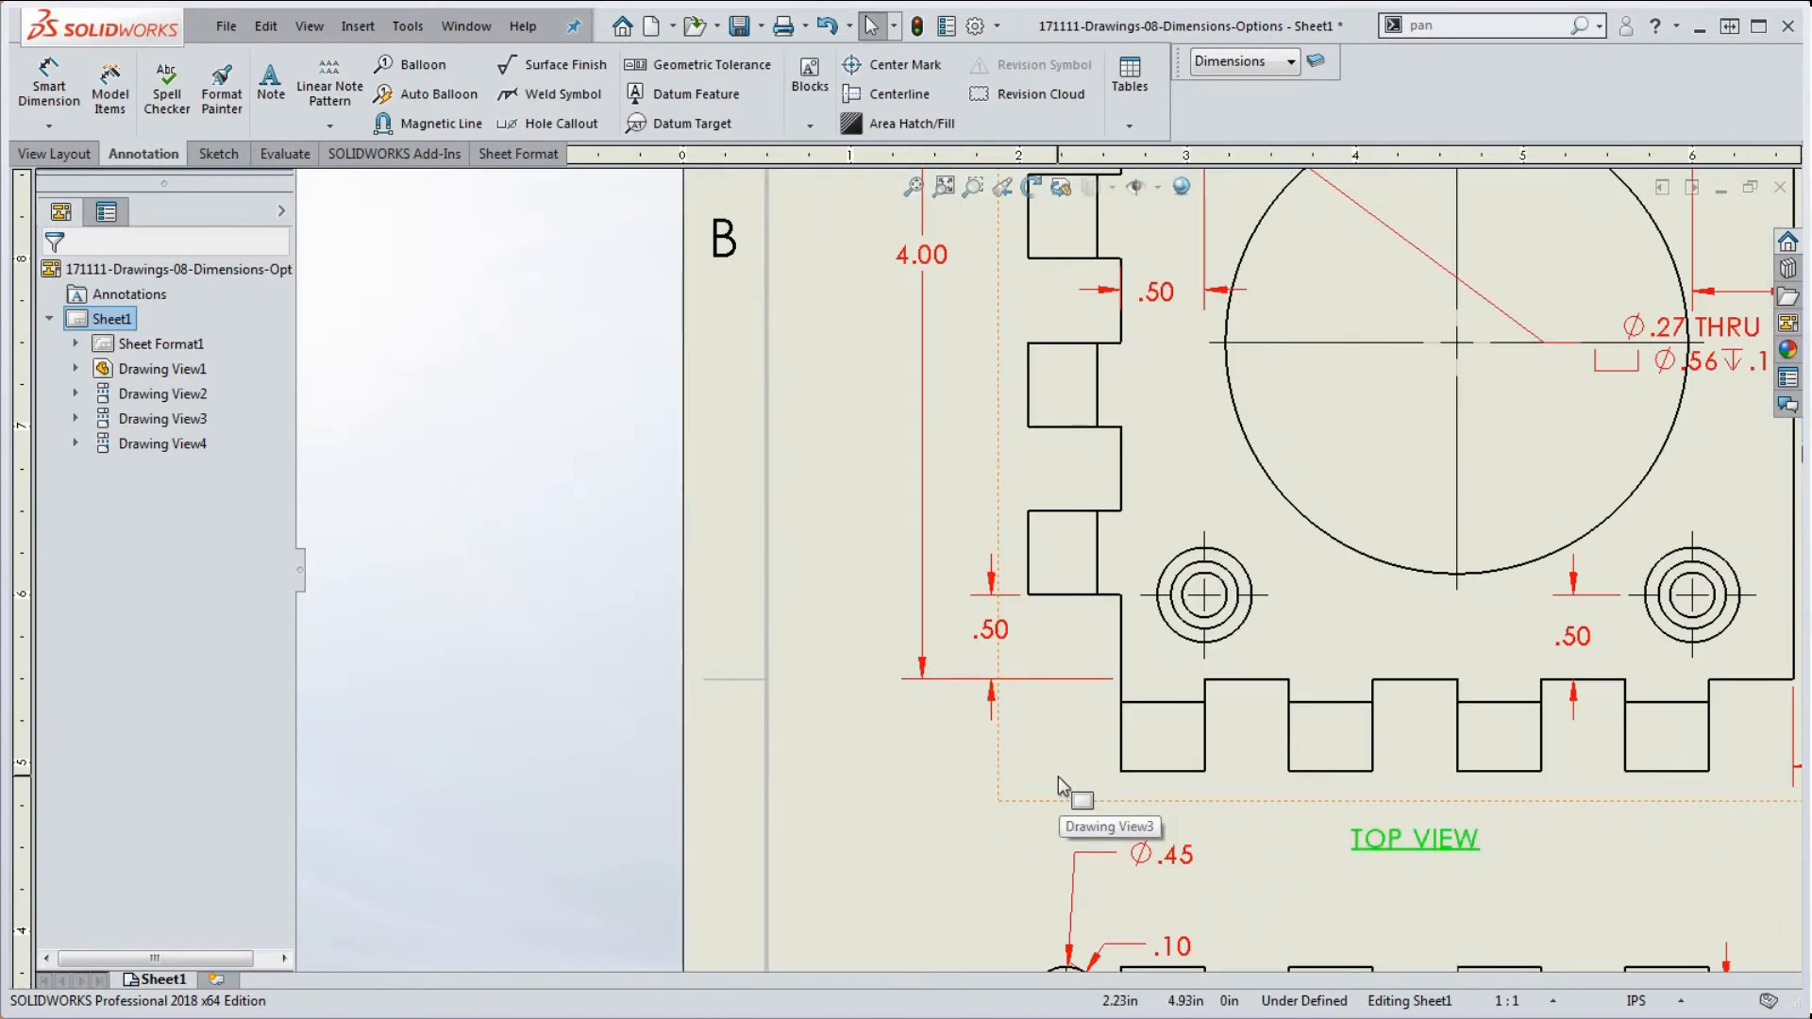
pyautogui.moveTo(986, 639); pyautogui.dragTo(970, 638)
pyautogui.click(922, 816)
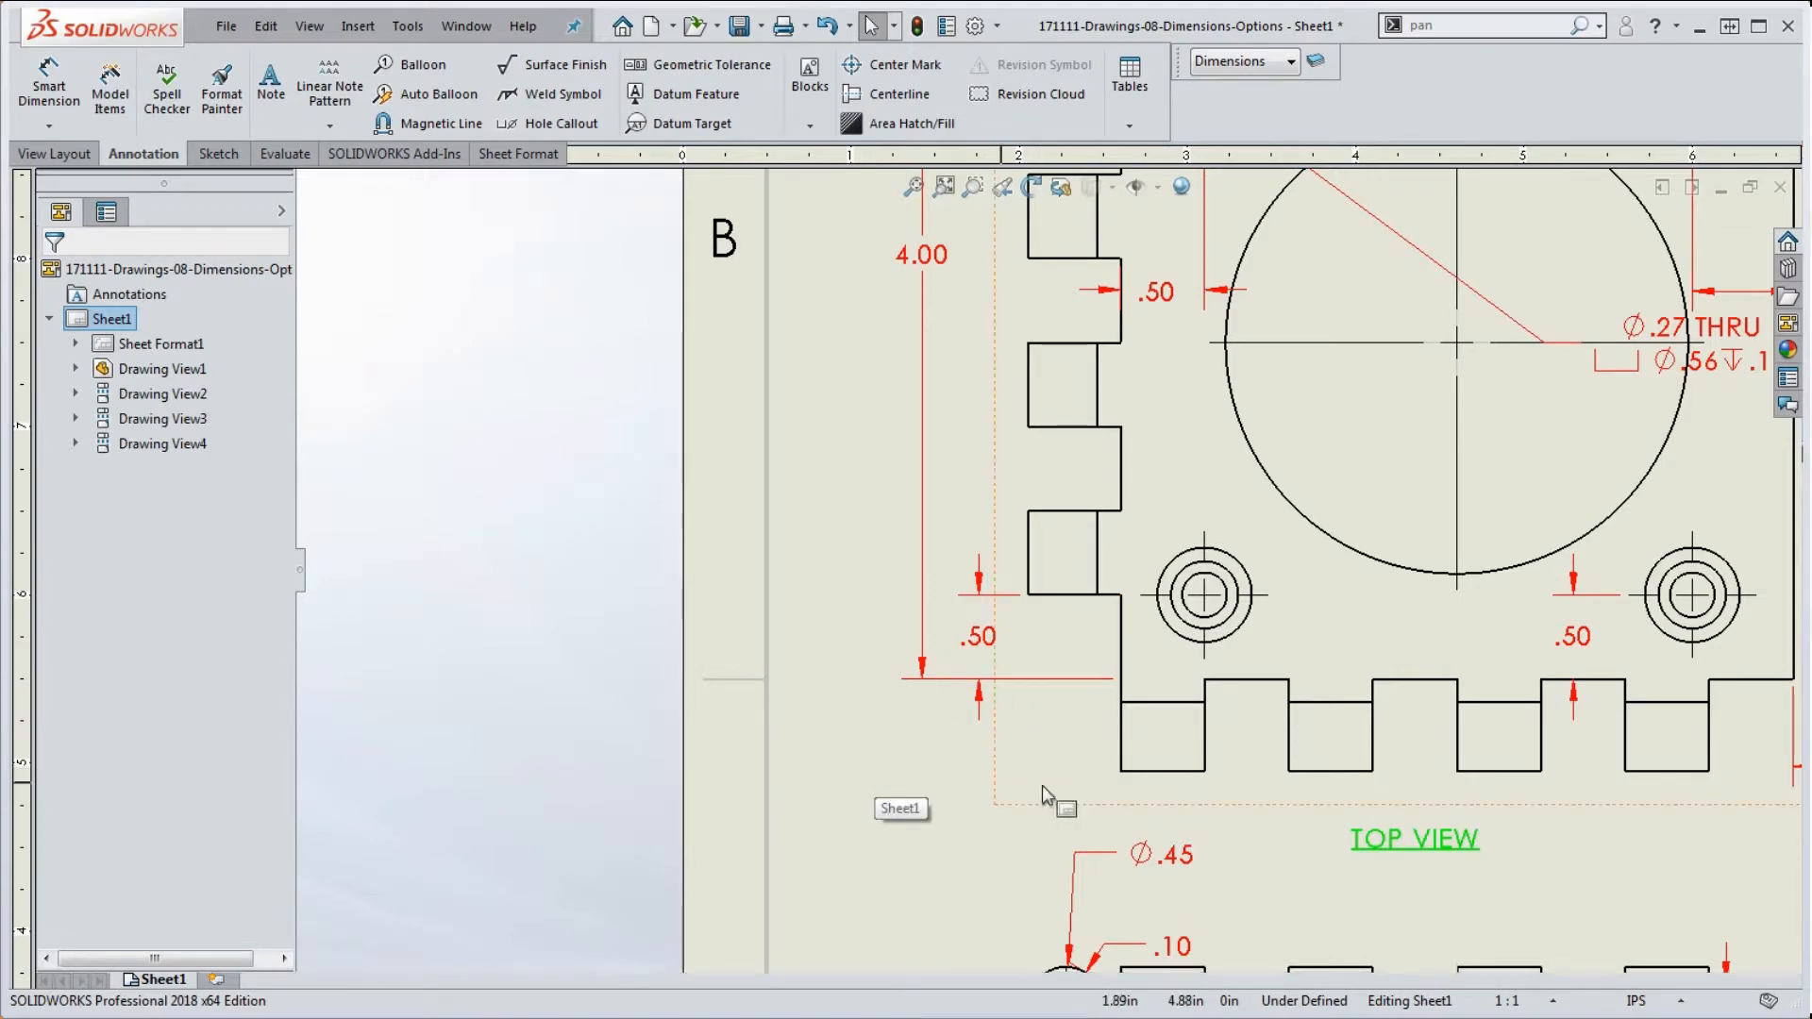
# Step: Extend the lower extension line of the vertical 4.00 dimension past the plate's corner to just short of the first bottom notch
pyautogui.scroll(3, 1042, 785)
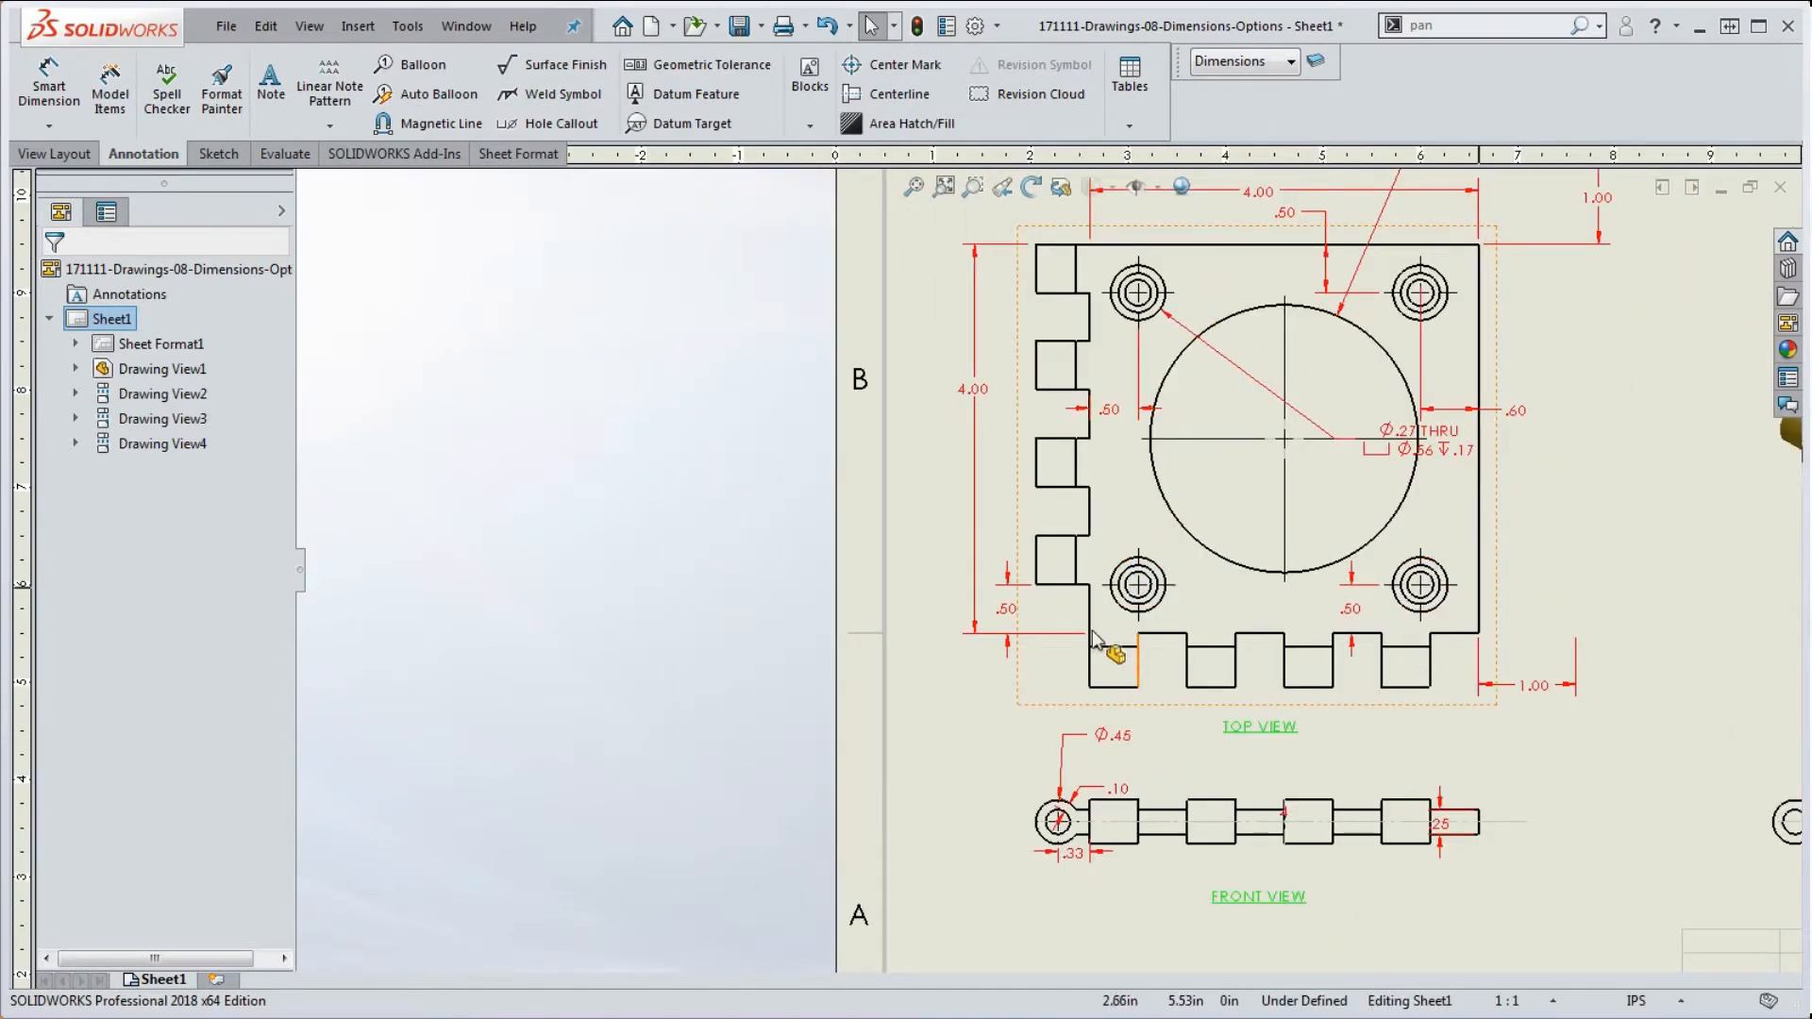
pyautogui.scroll(-2, 1057, 646)
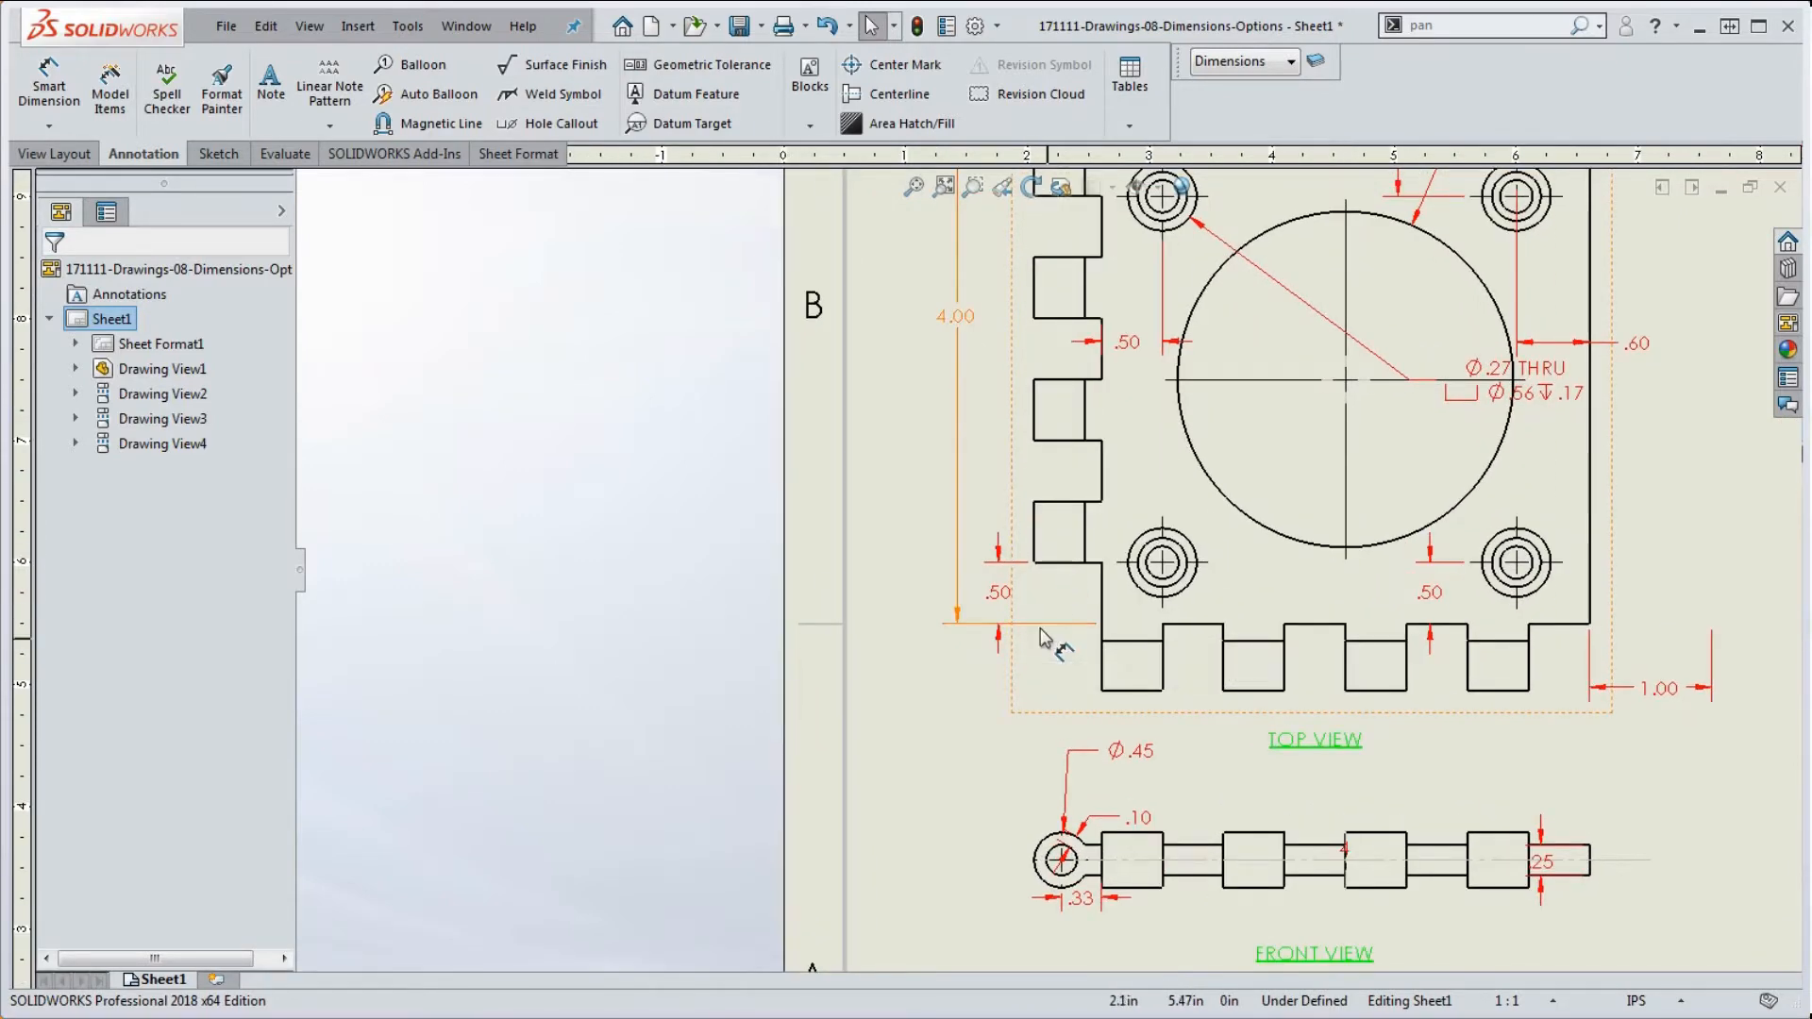
pyautogui.click(1043, 630)
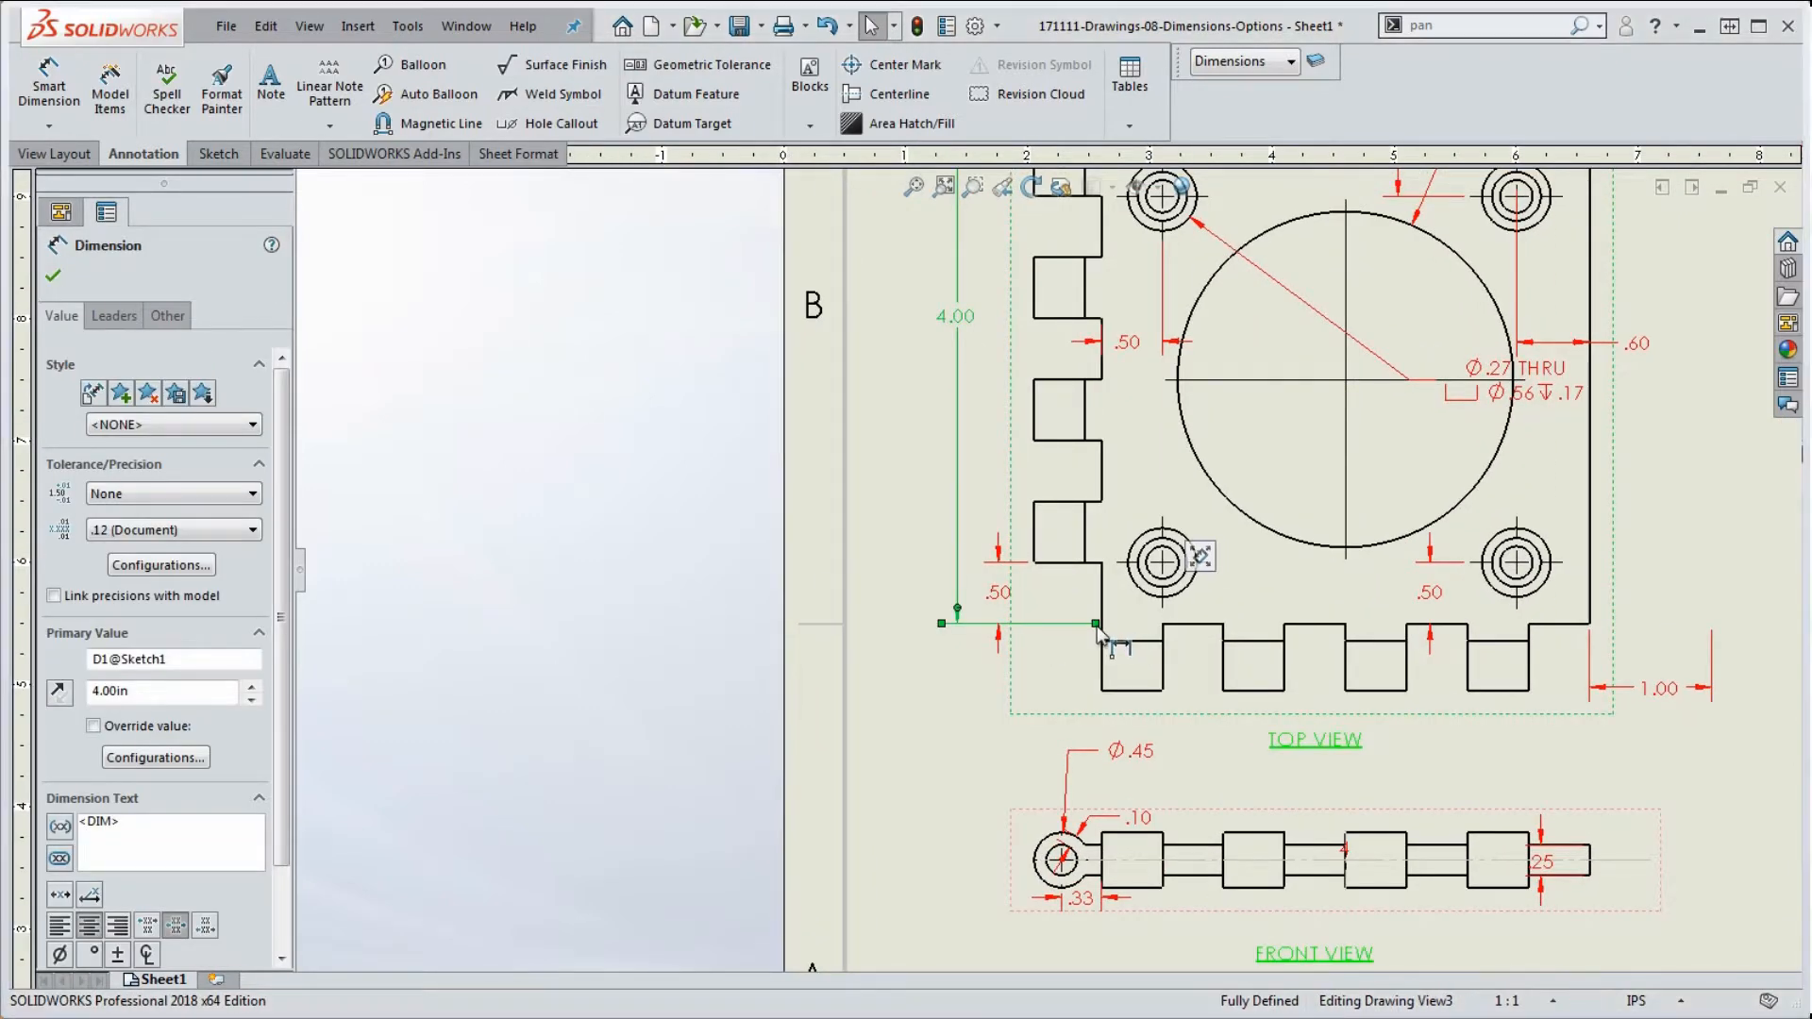
pyautogui.moveTo(1096, 624); pyautogui.dragTo(1162, 623)
pyautogui.scroll(-3, 1179, 632)
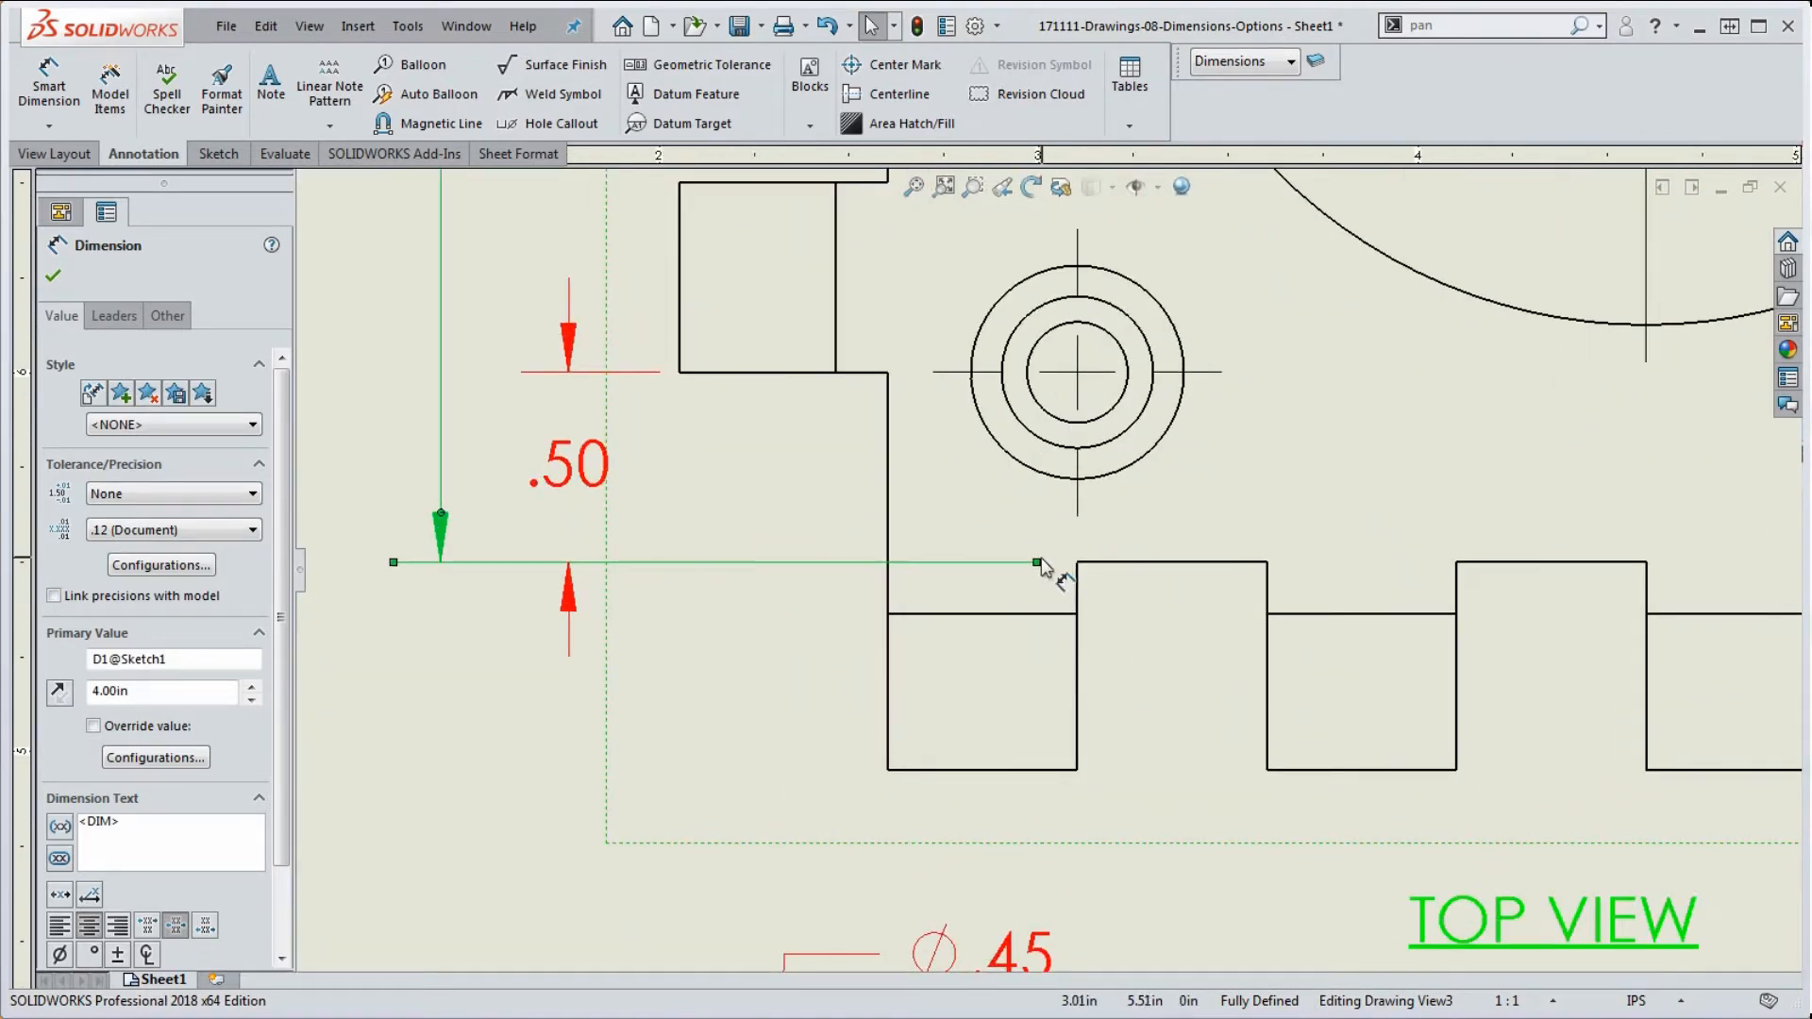
pyautogui.moveTo(1037, 563); pyautogui.dragTo(1051, 568)
pyautogui.scroll(3, 1170, 711)
pyautogui.click(904, 693)
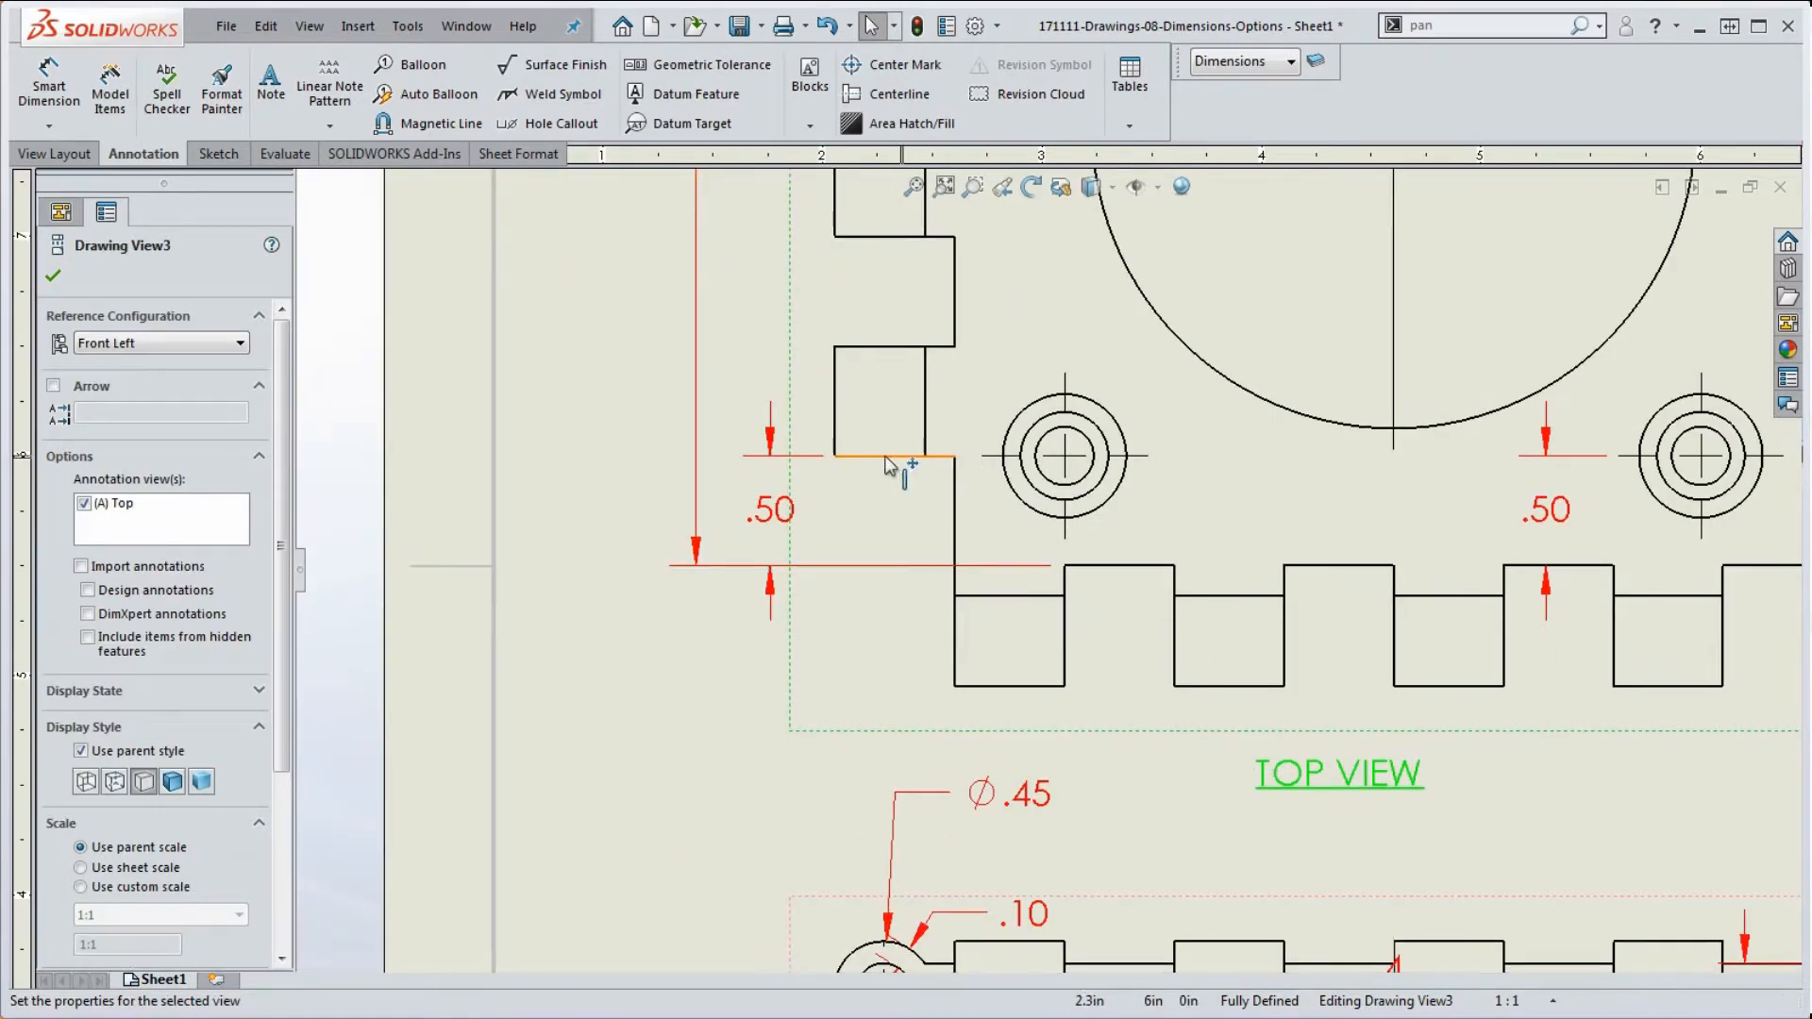
# Step: Delete the horizontal 4.00 dimension above the top view
pyautogui.scroll(2, 869, 592)
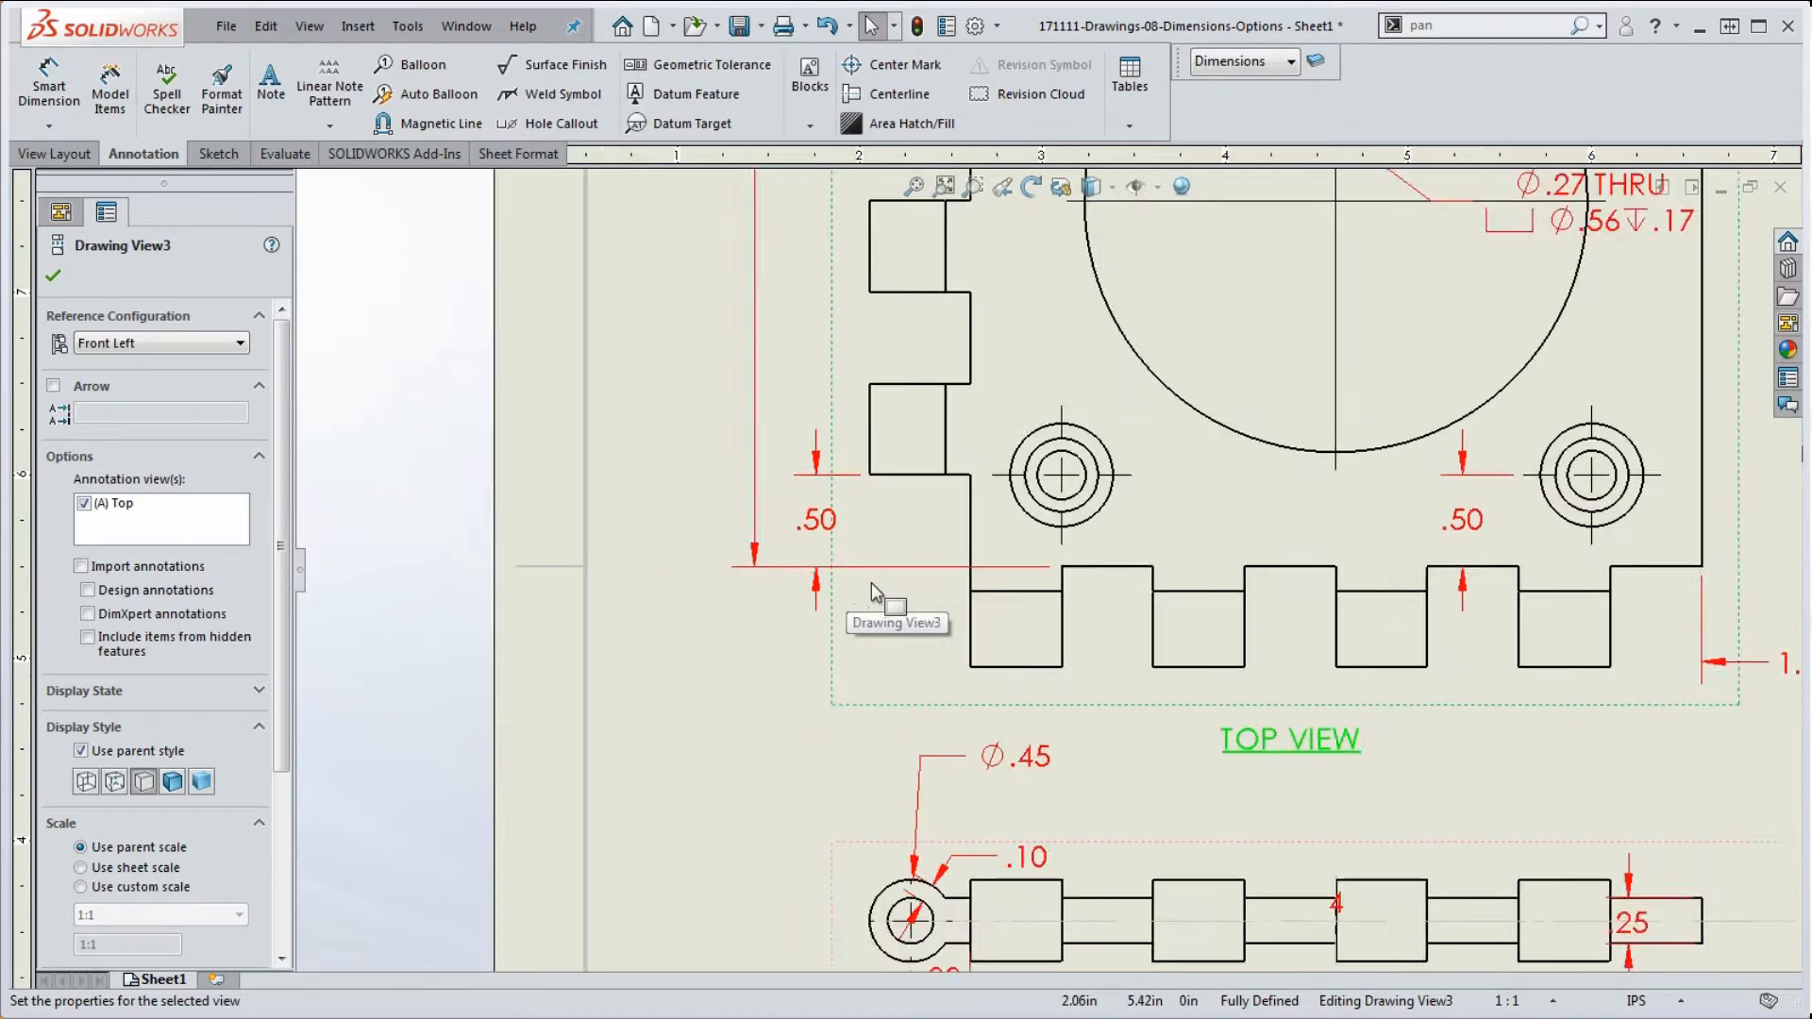
pyautogui.scroll(-3, 827, 524)
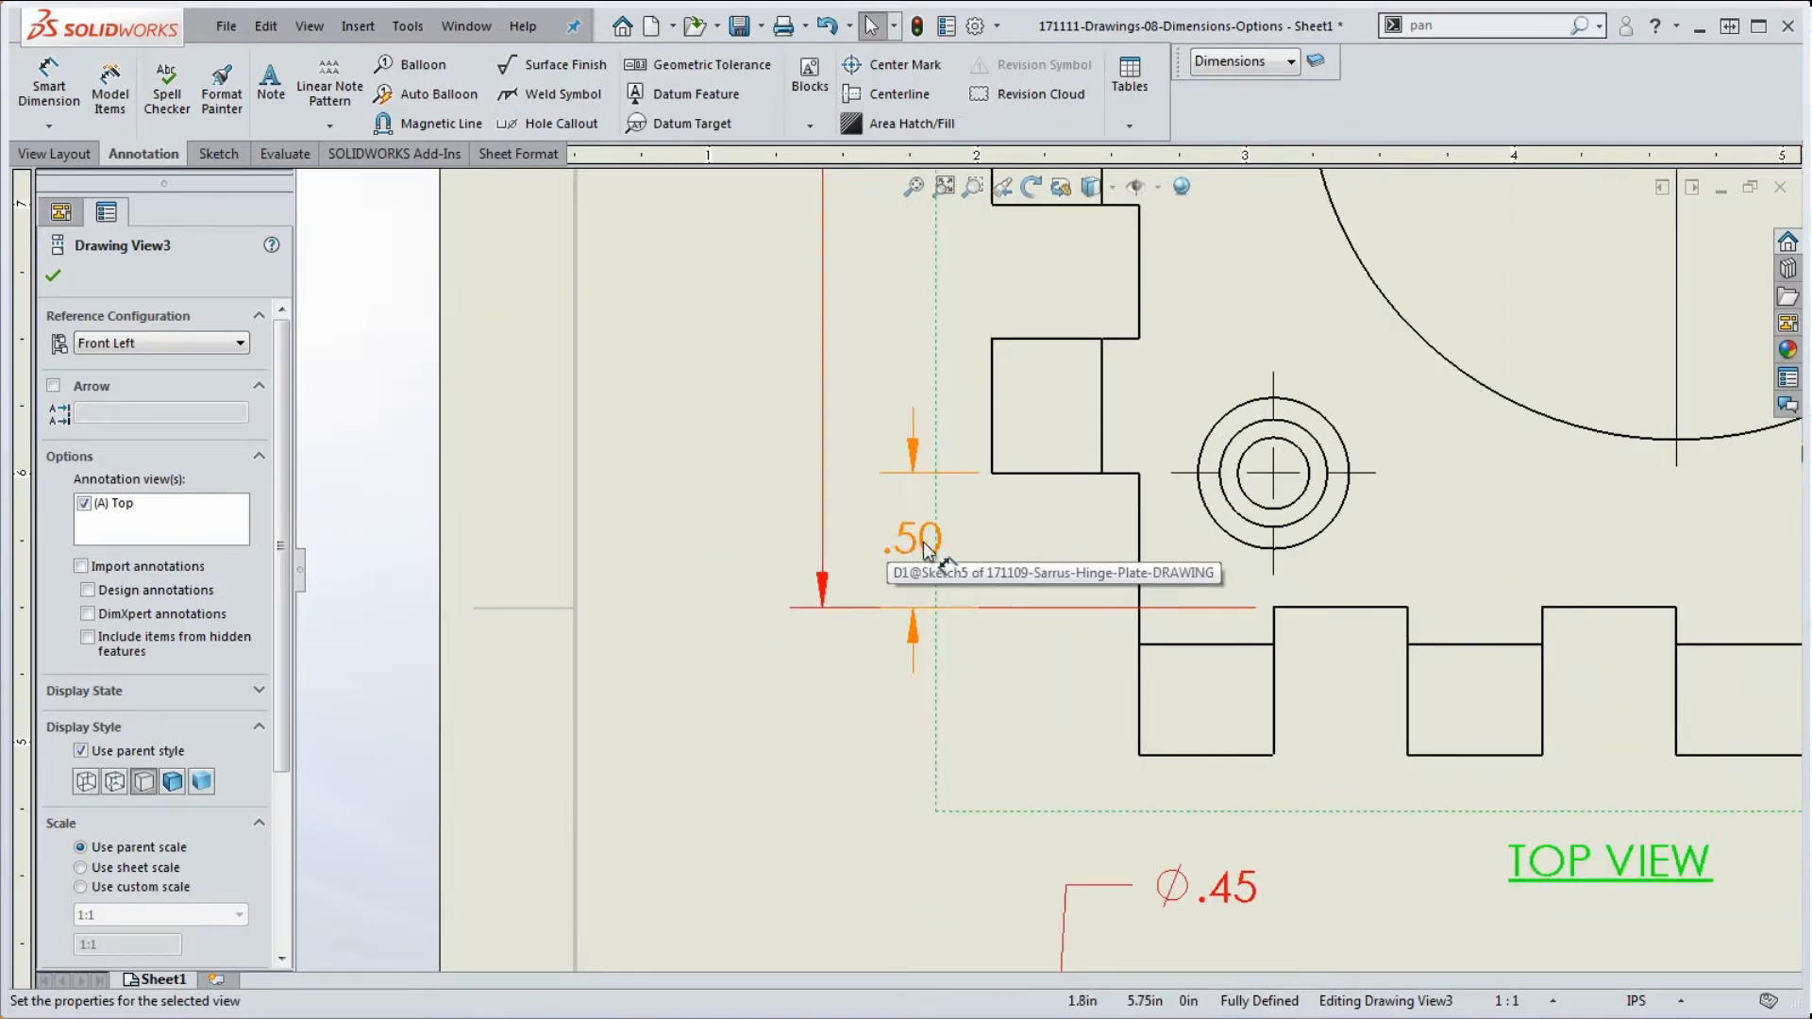
pyautogui.scroll(3, 939, 658)
pyautogui.scroll(5, 939, 657)
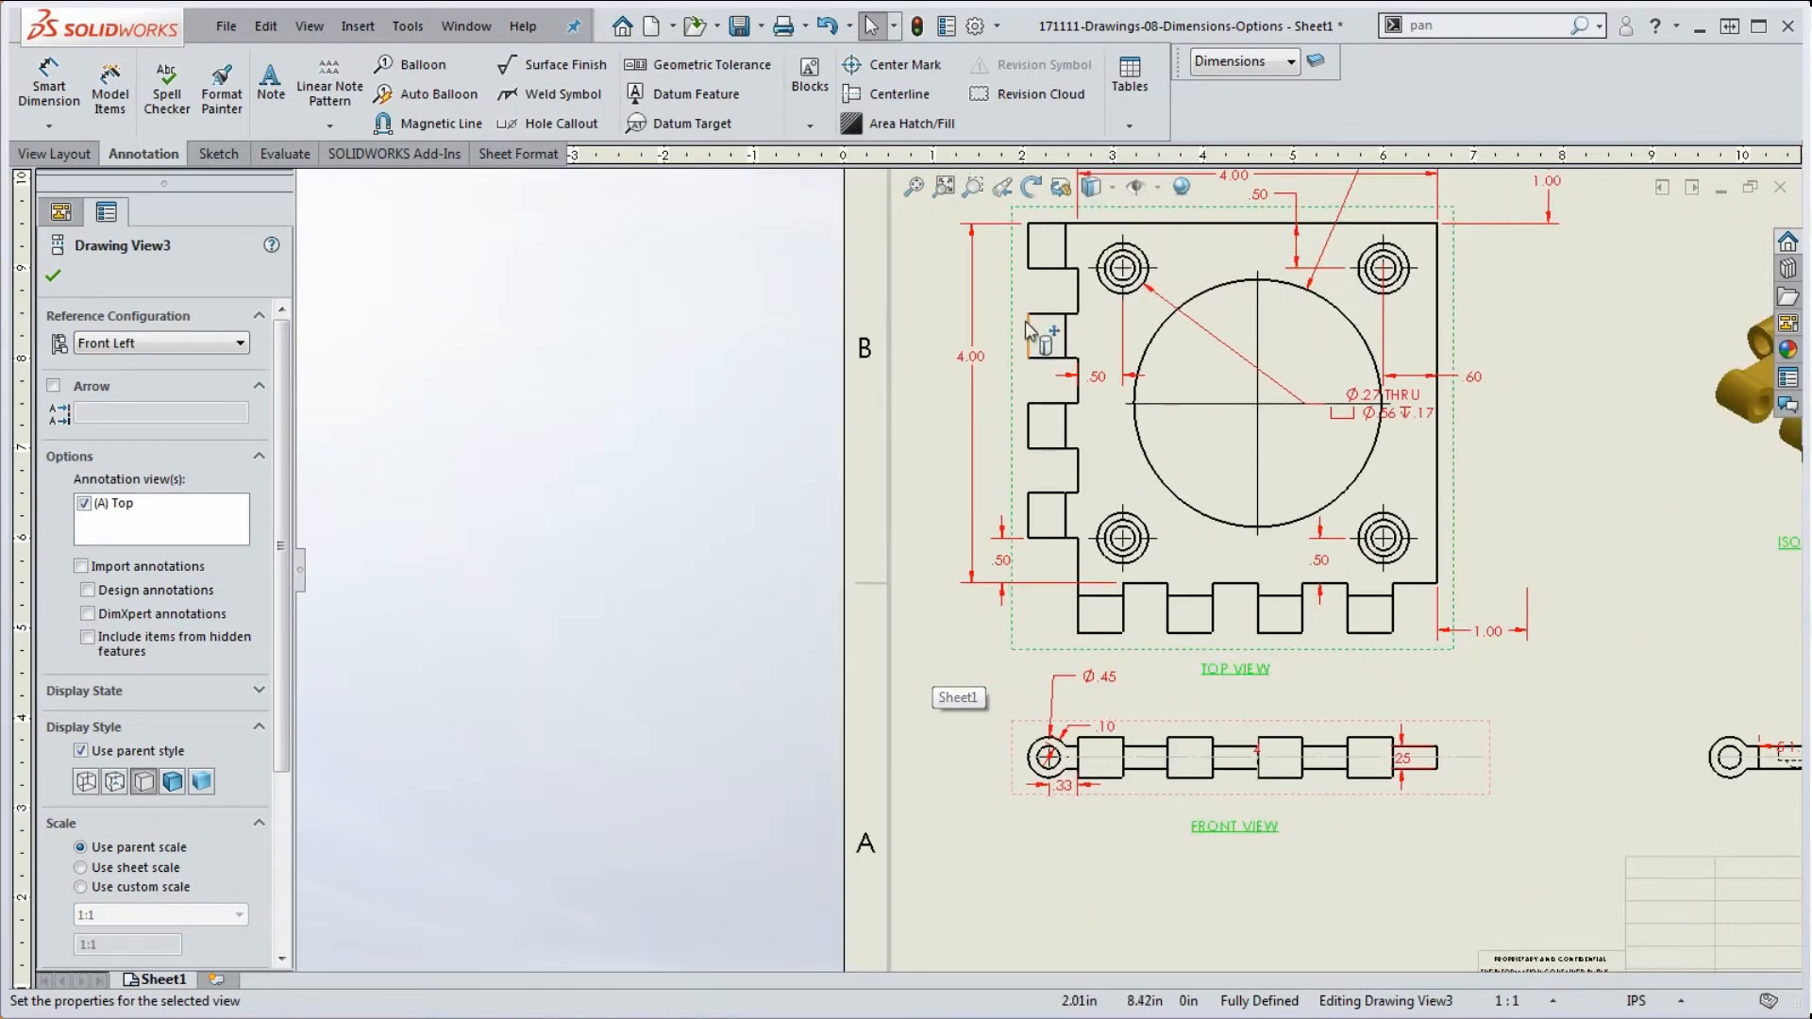
pyautogui.scroll(-3, 1128, 408)
pyautogui.scroll(-1, 1127, 408)
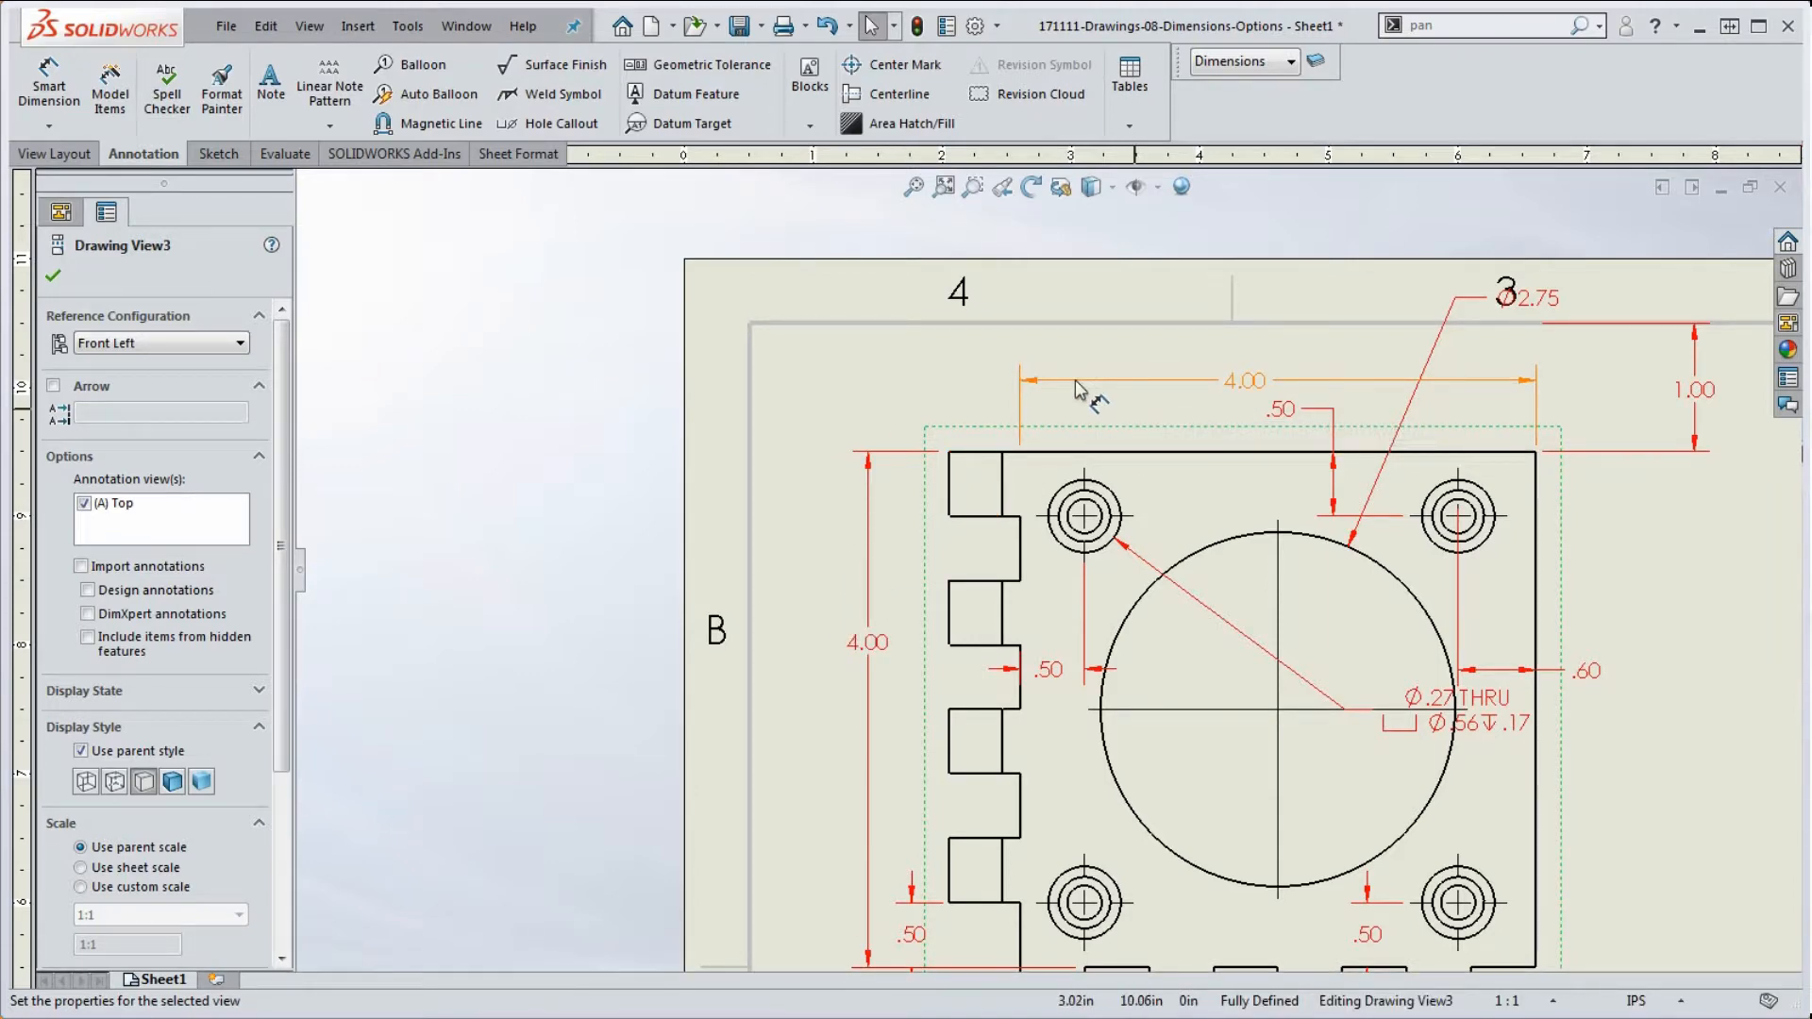
pyautogui.click(1038, 385)
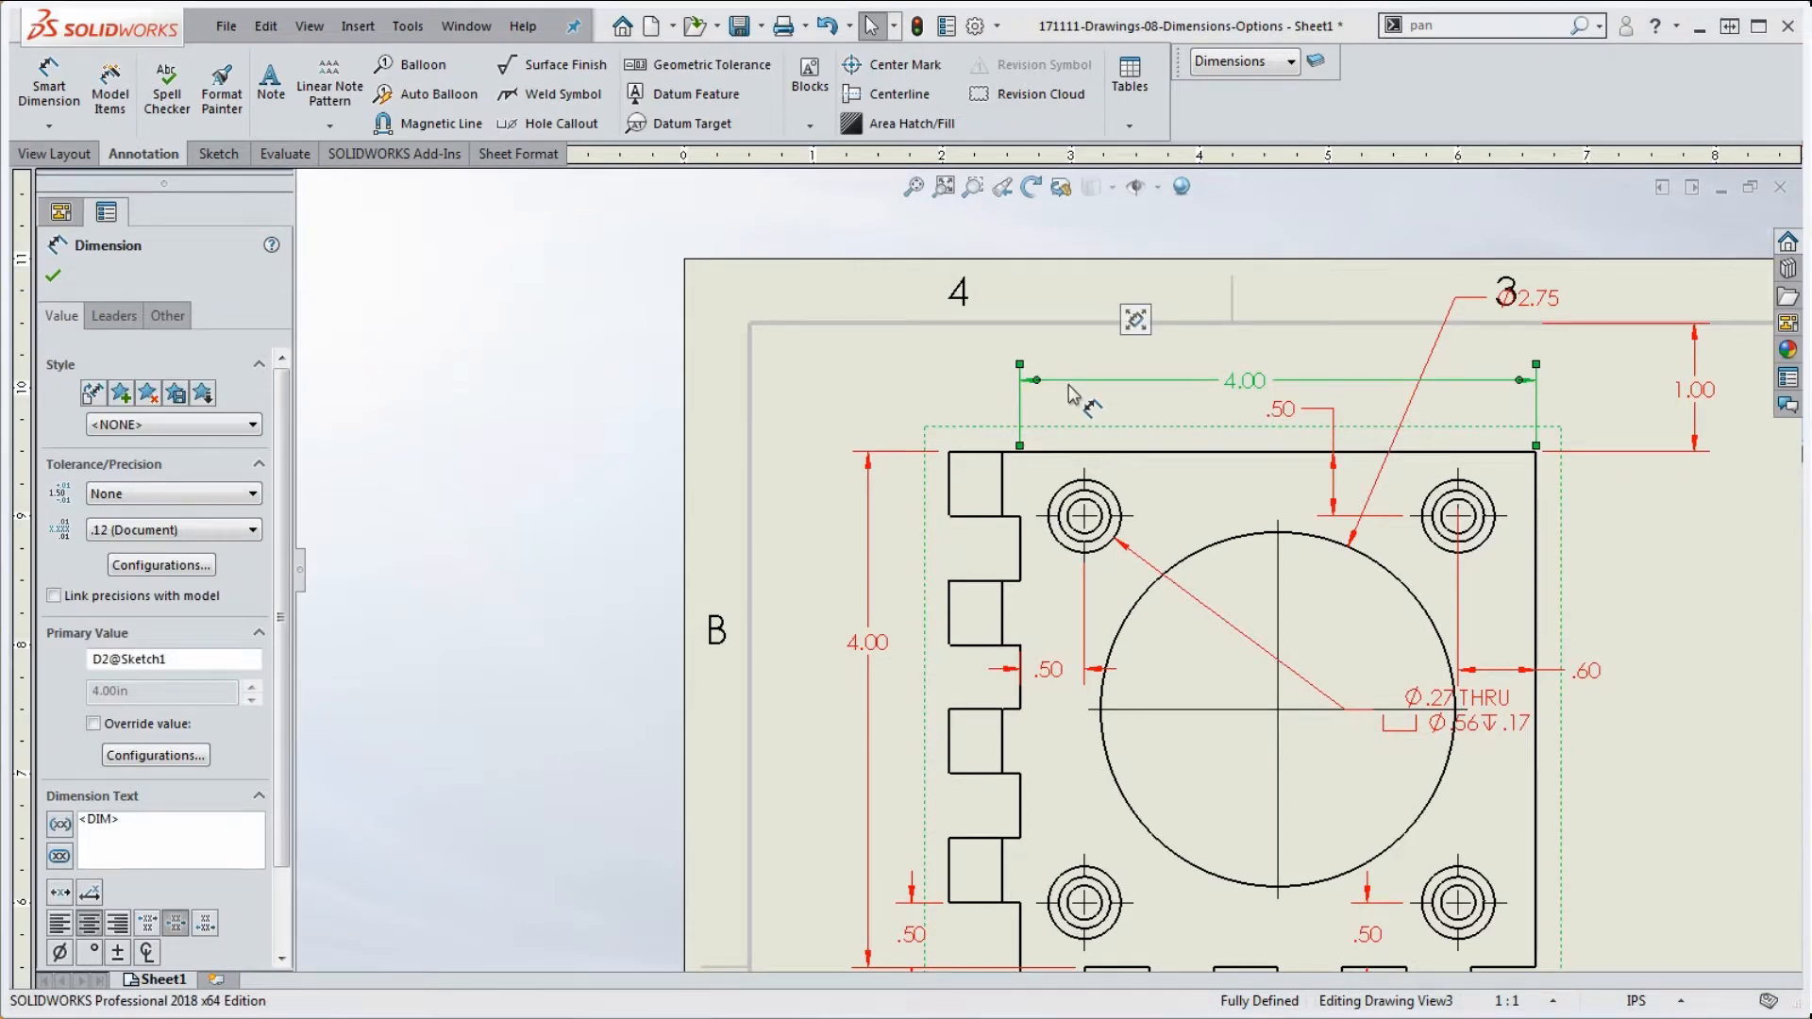
pyautogui.press('Delete')
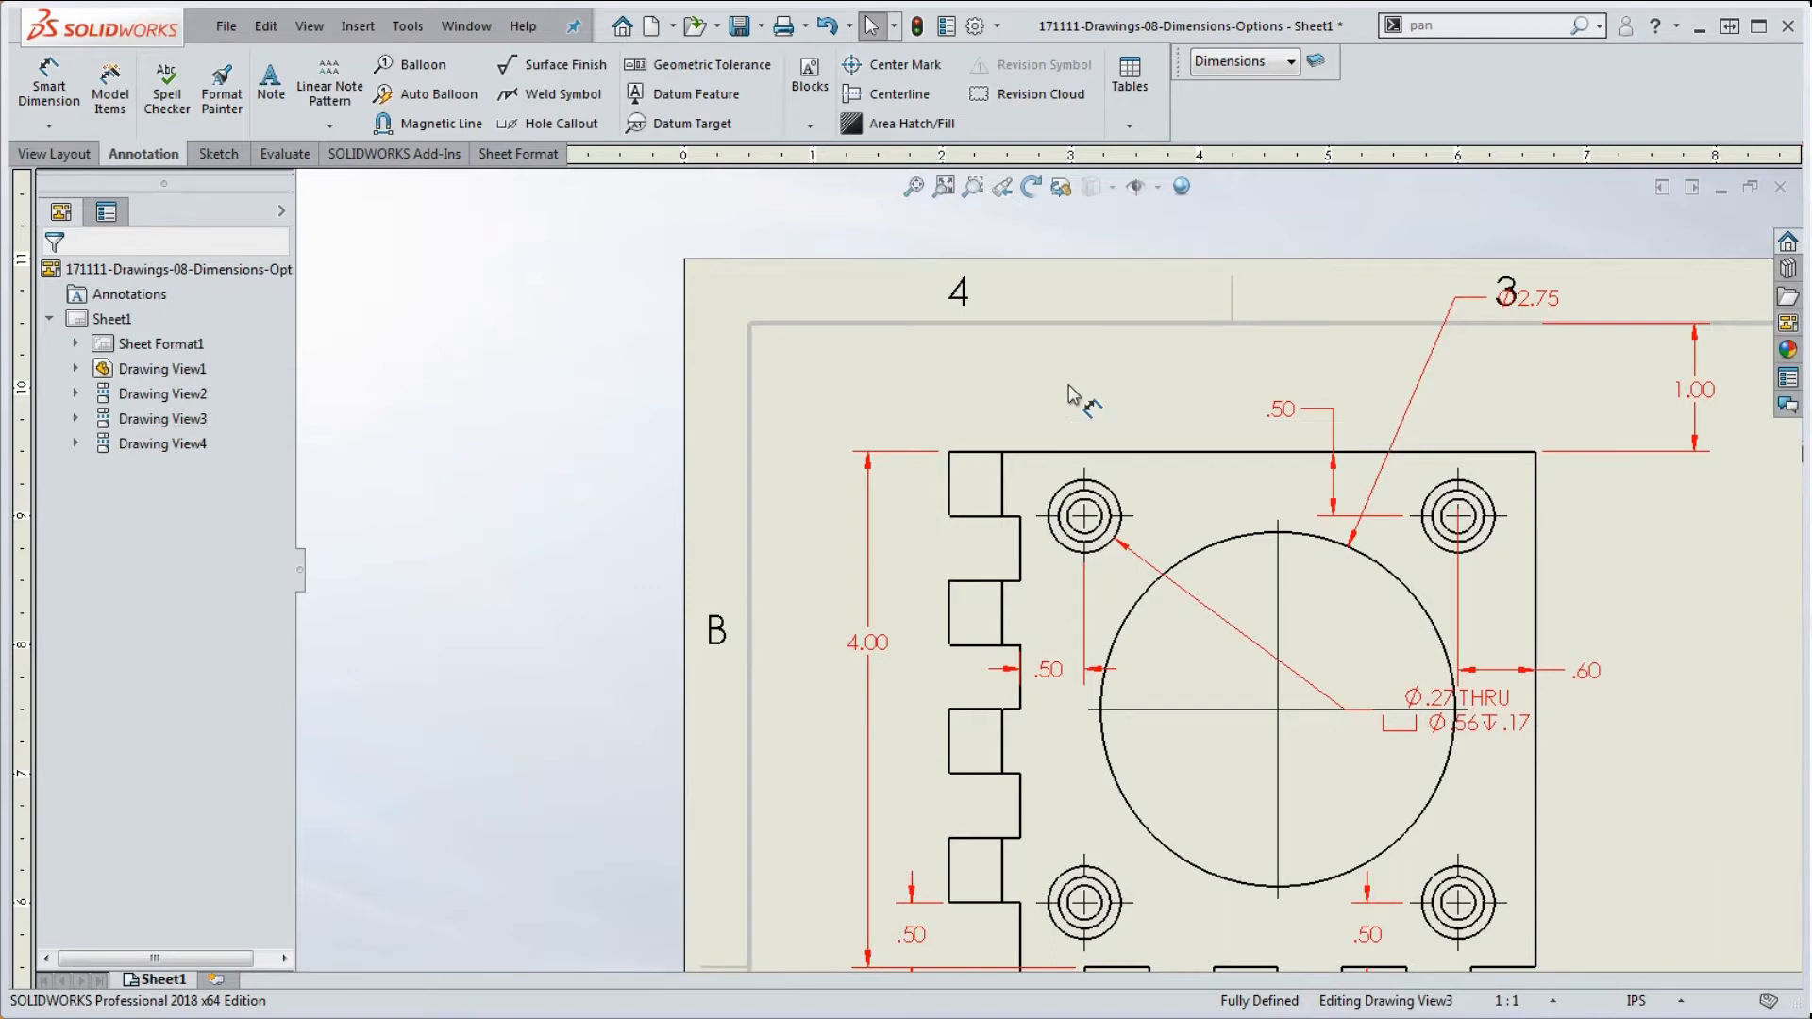
# Step: Add the text BOTH SIDES on a second line below the value of the top view's vertical 4.00 dimension
pyautogui.scroll(2, 1095, 552)
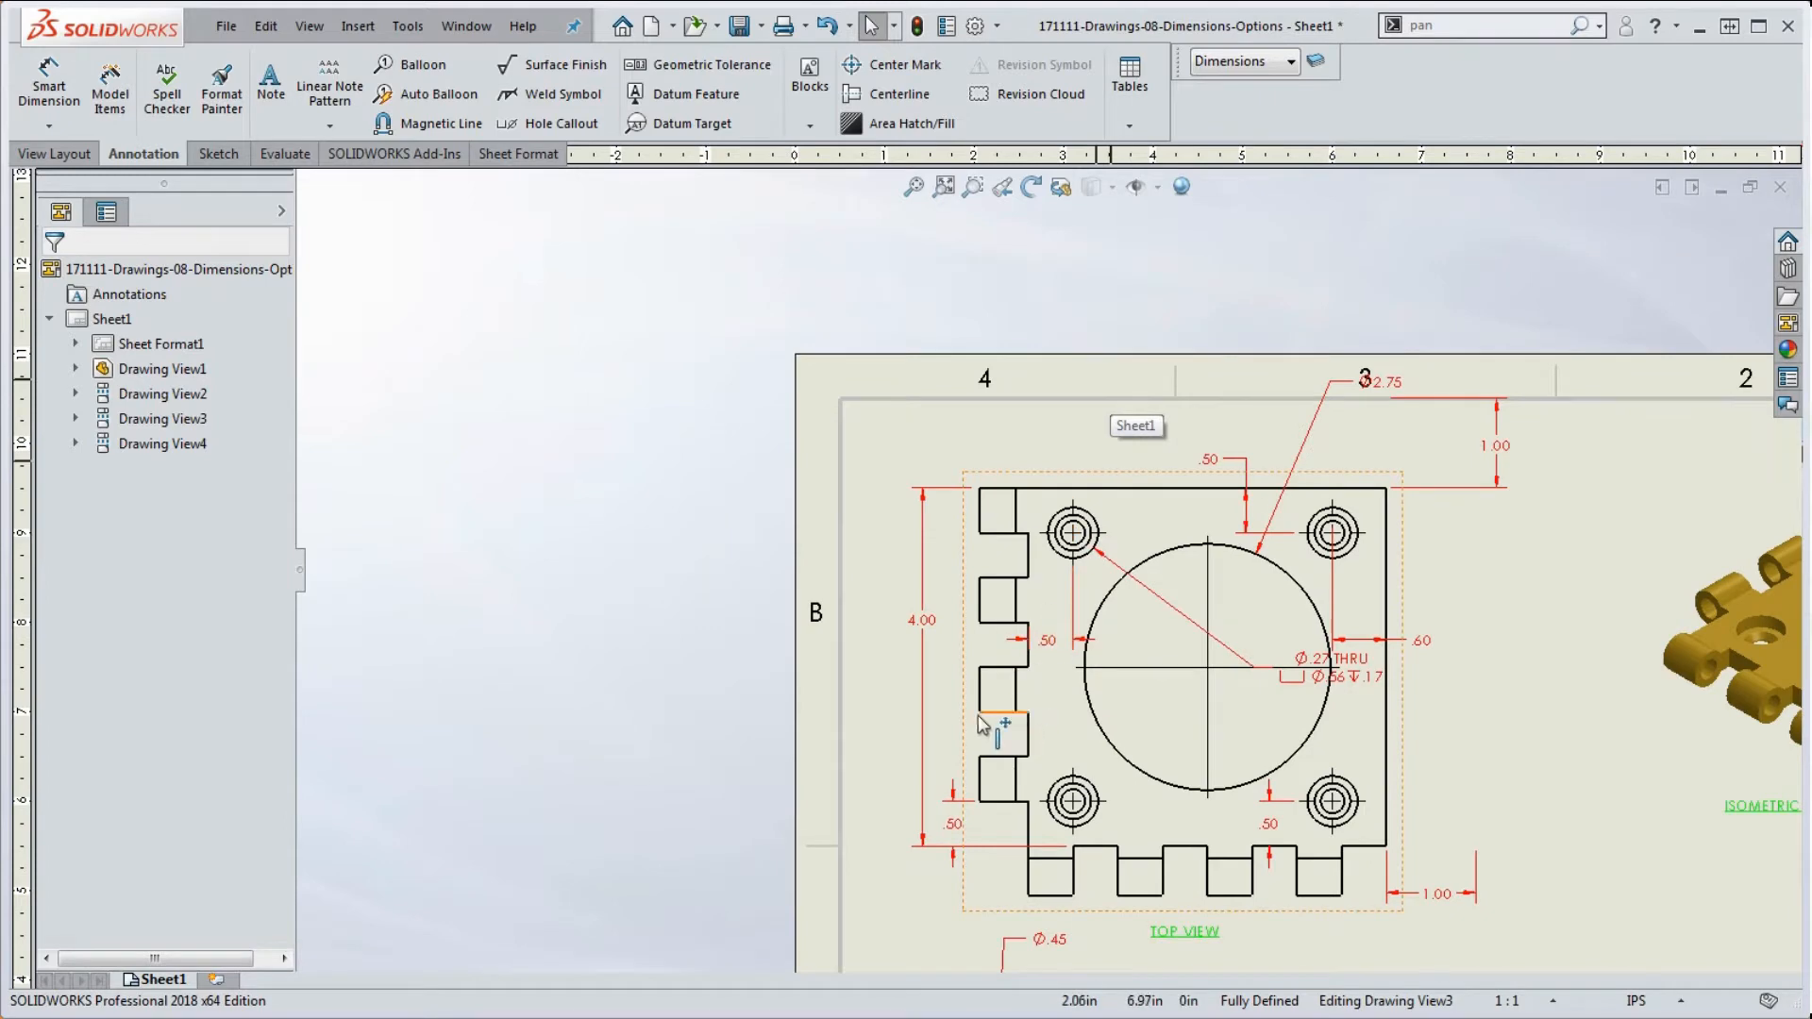
pyautogui.scroll(-2, 944, 736)
pyautogui.click(938, 549)
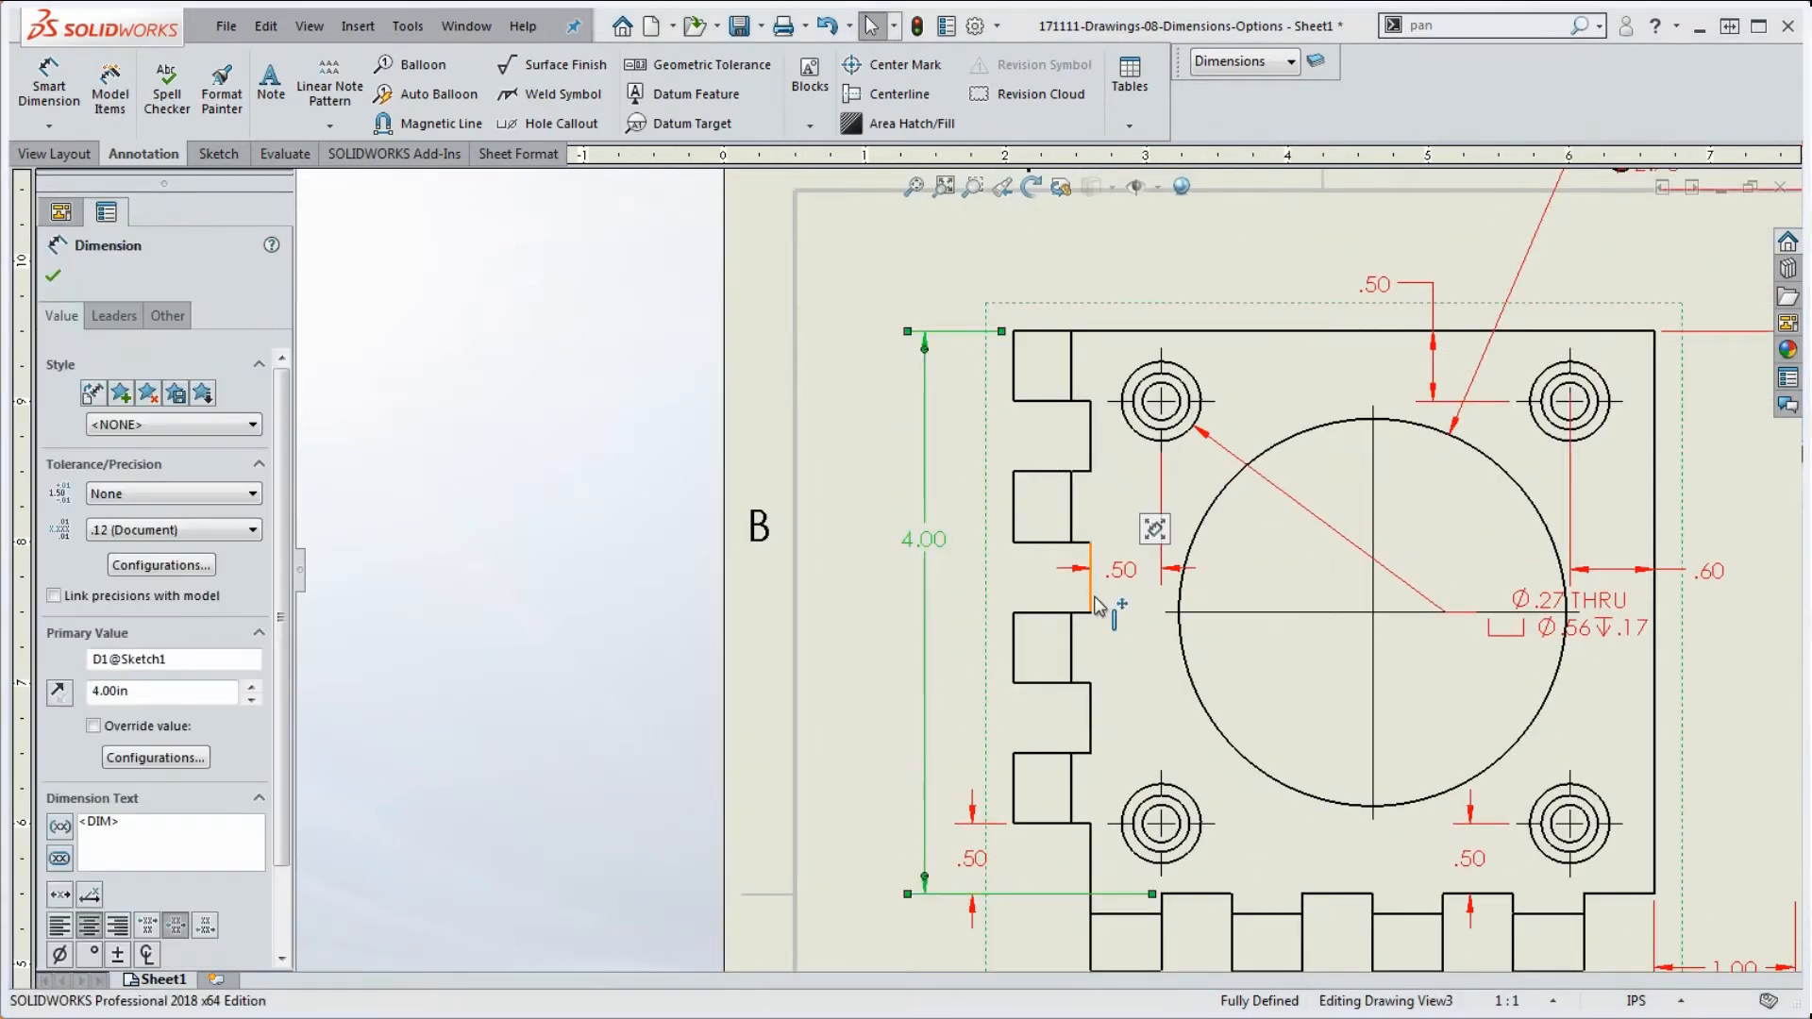
pyautogui.click(137, 822)
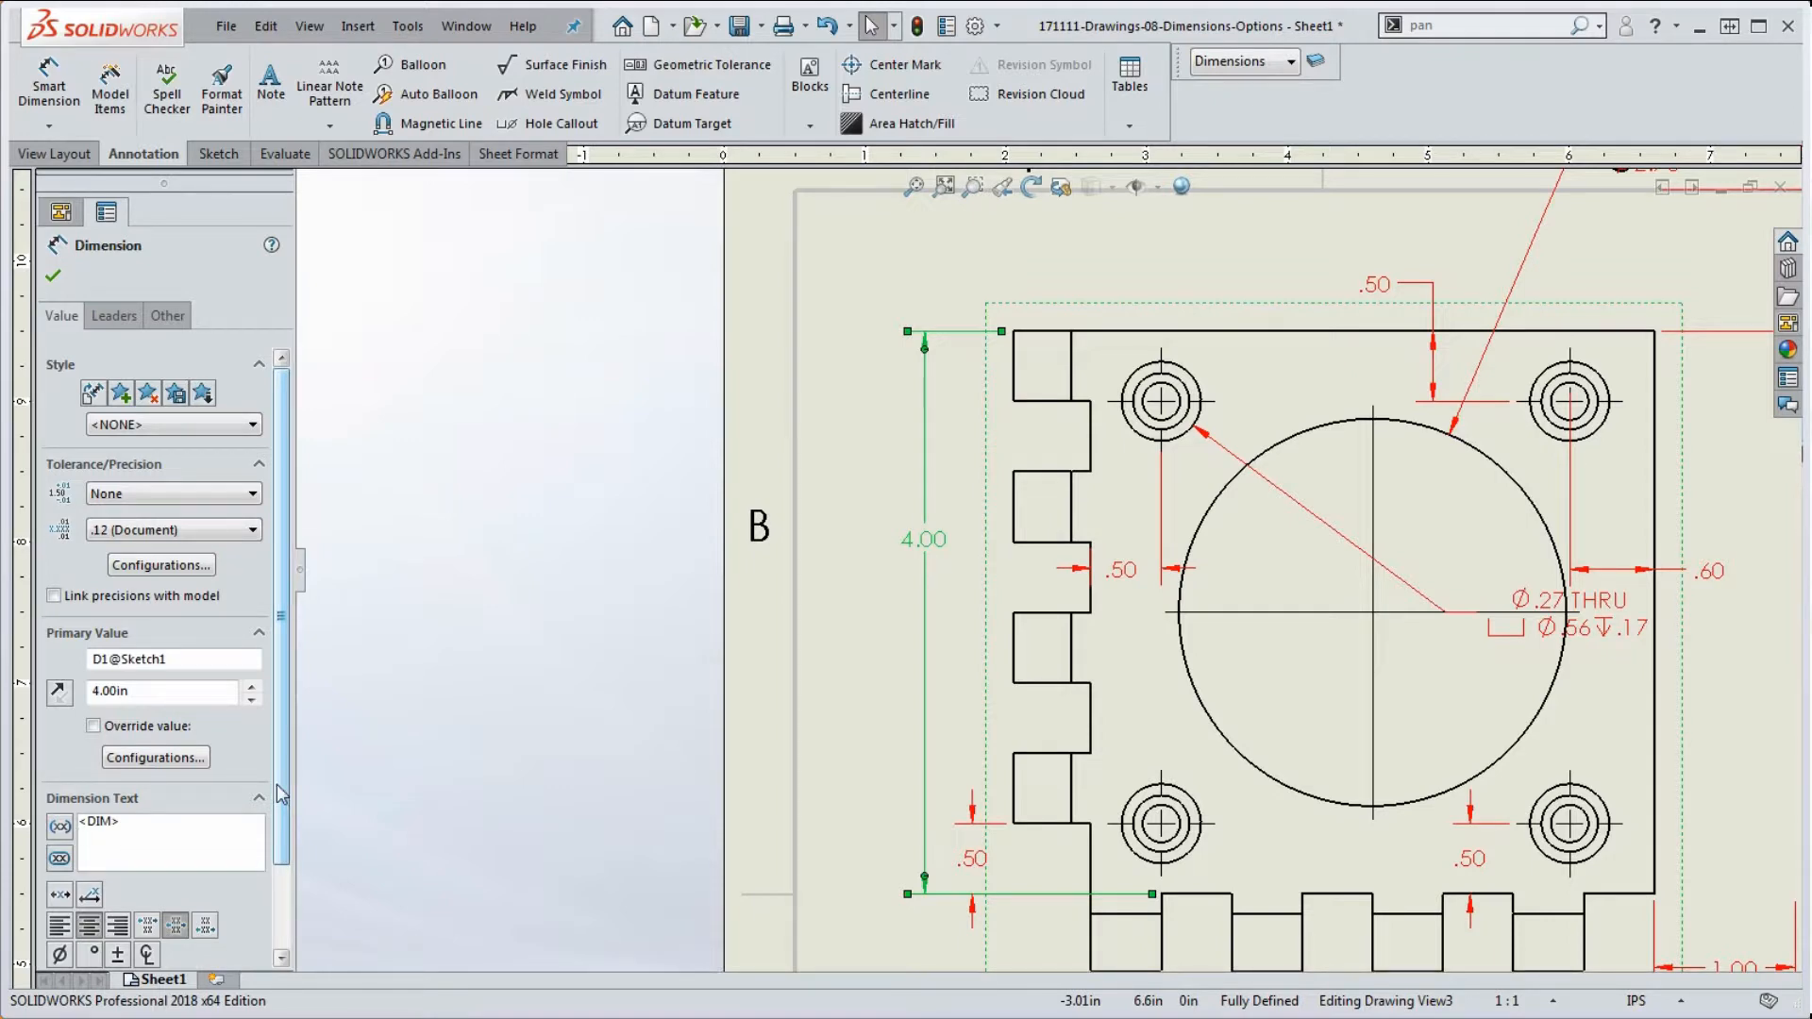
pyautogui.write('BOTH')
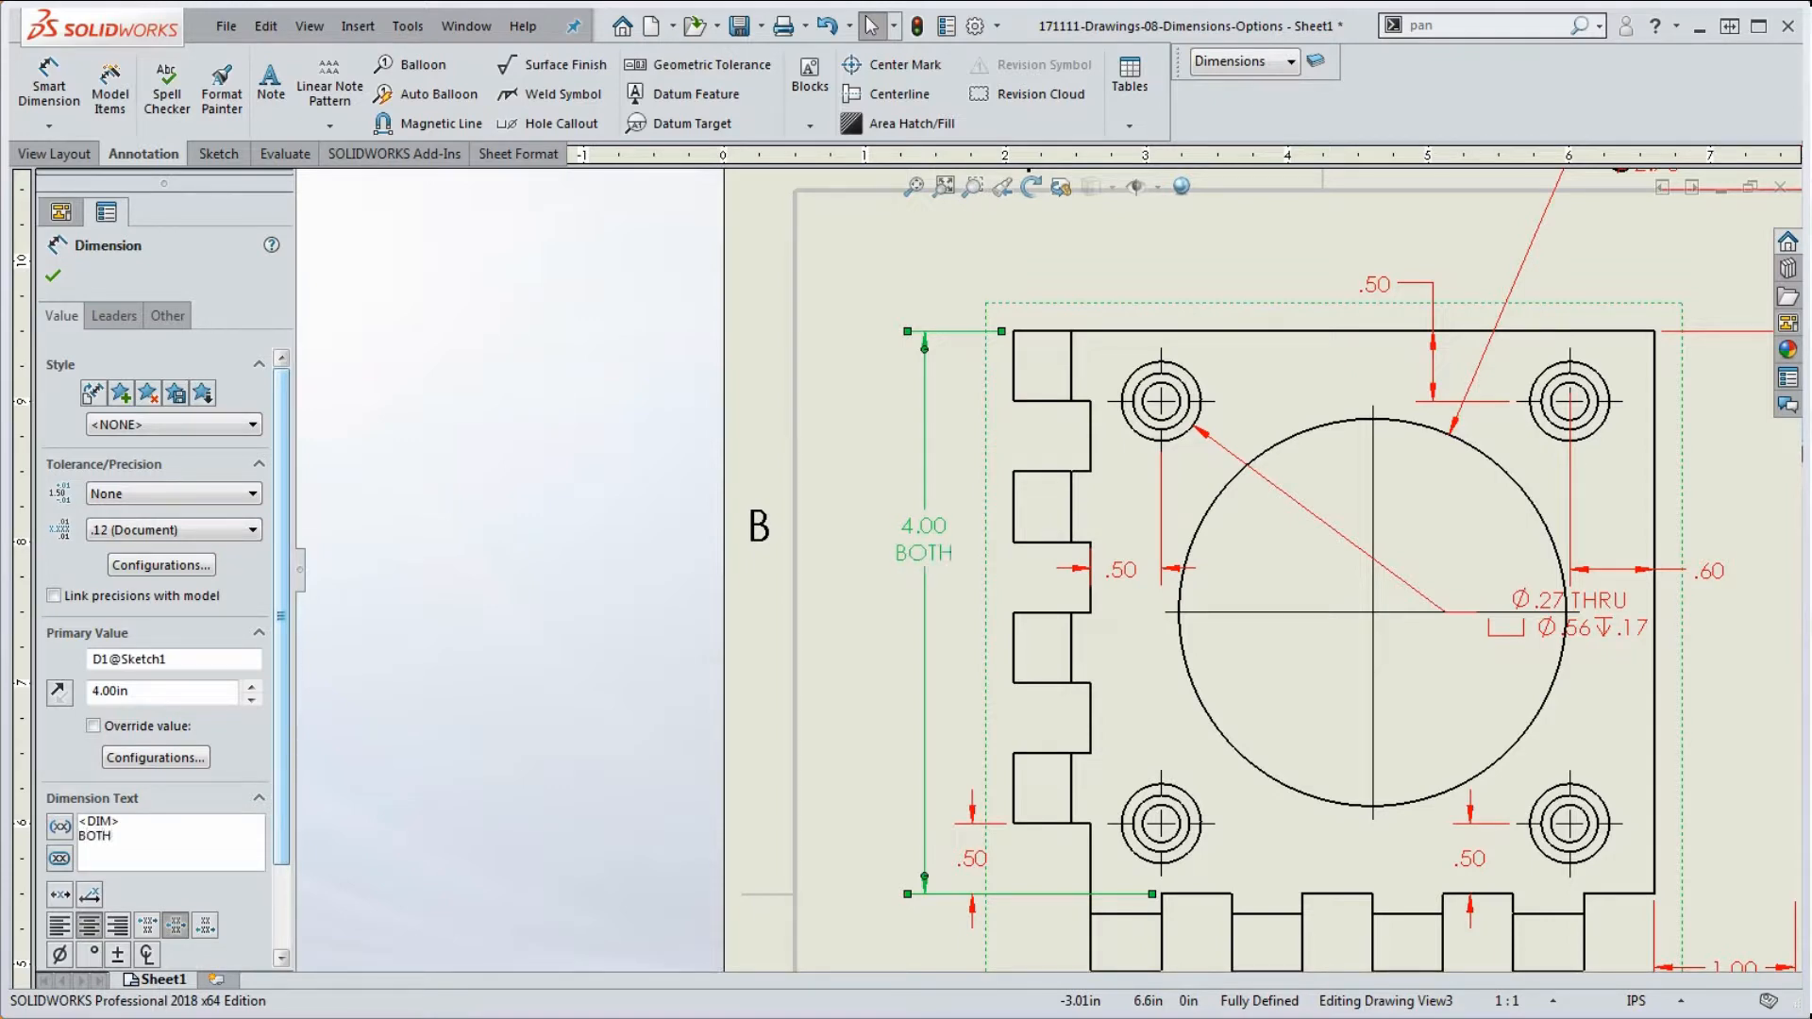
pyautogui.write(' SIDES')
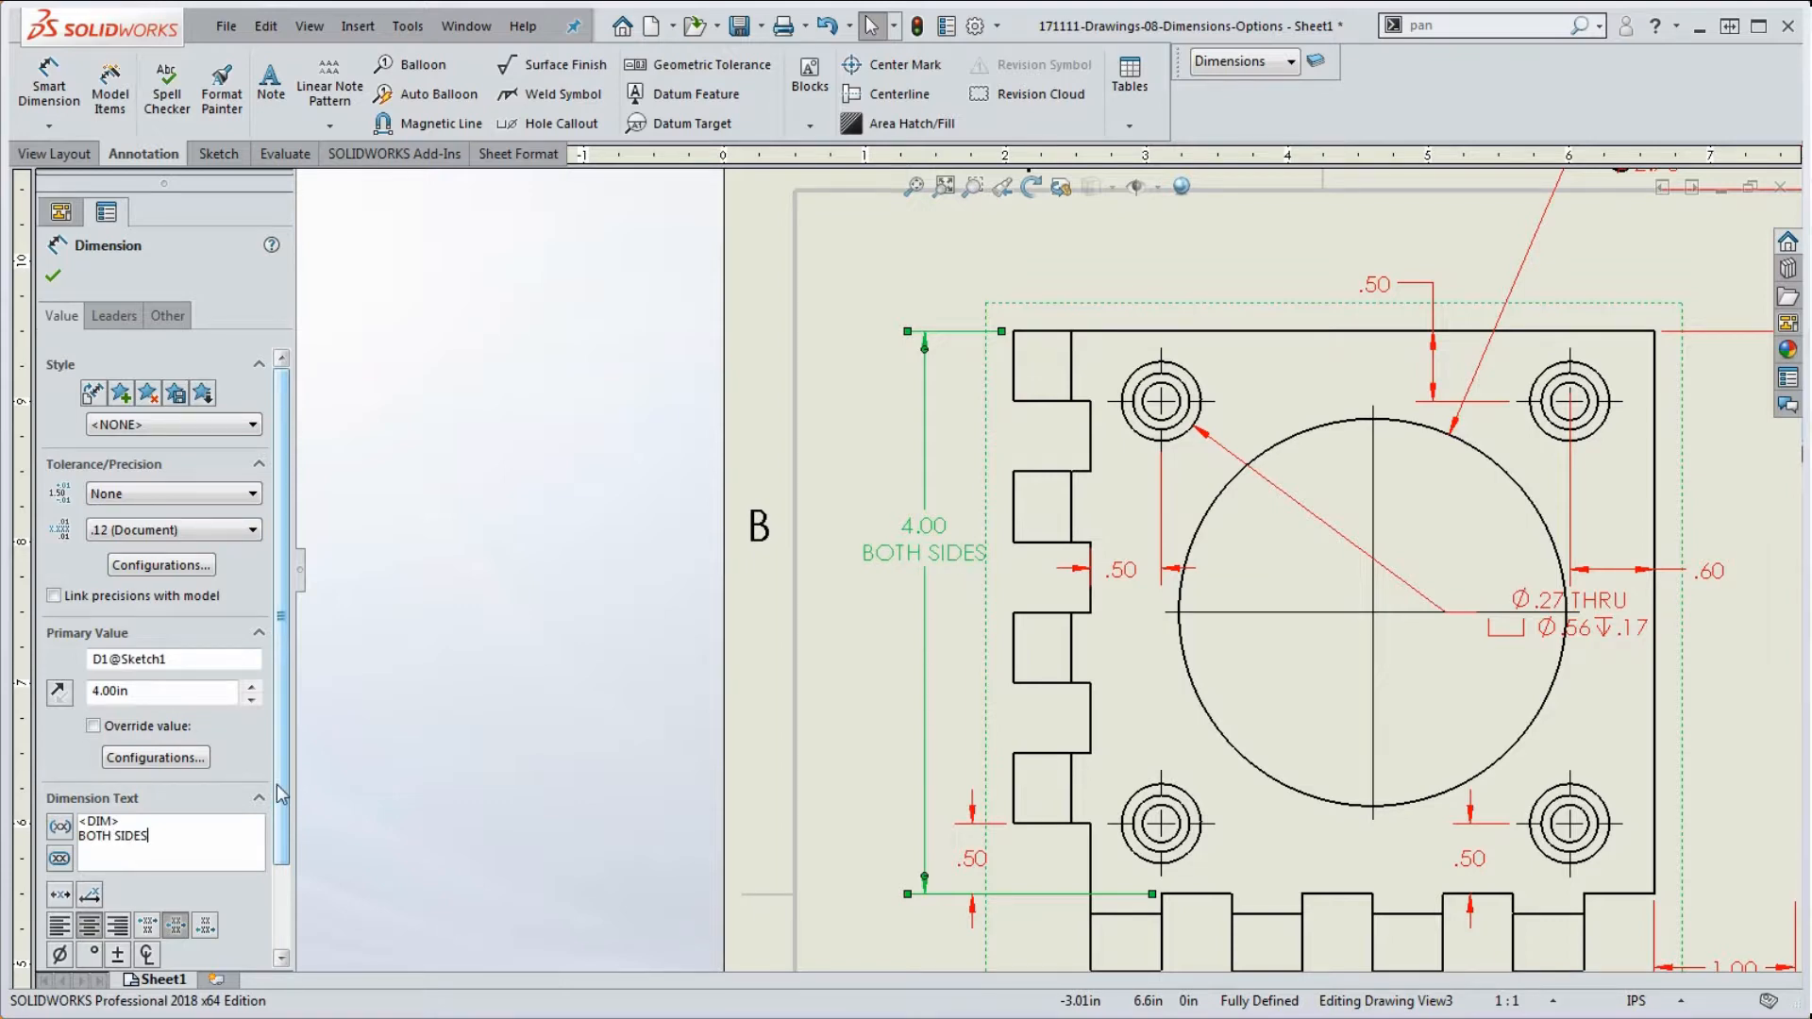
pyautogui.click(668, 729)
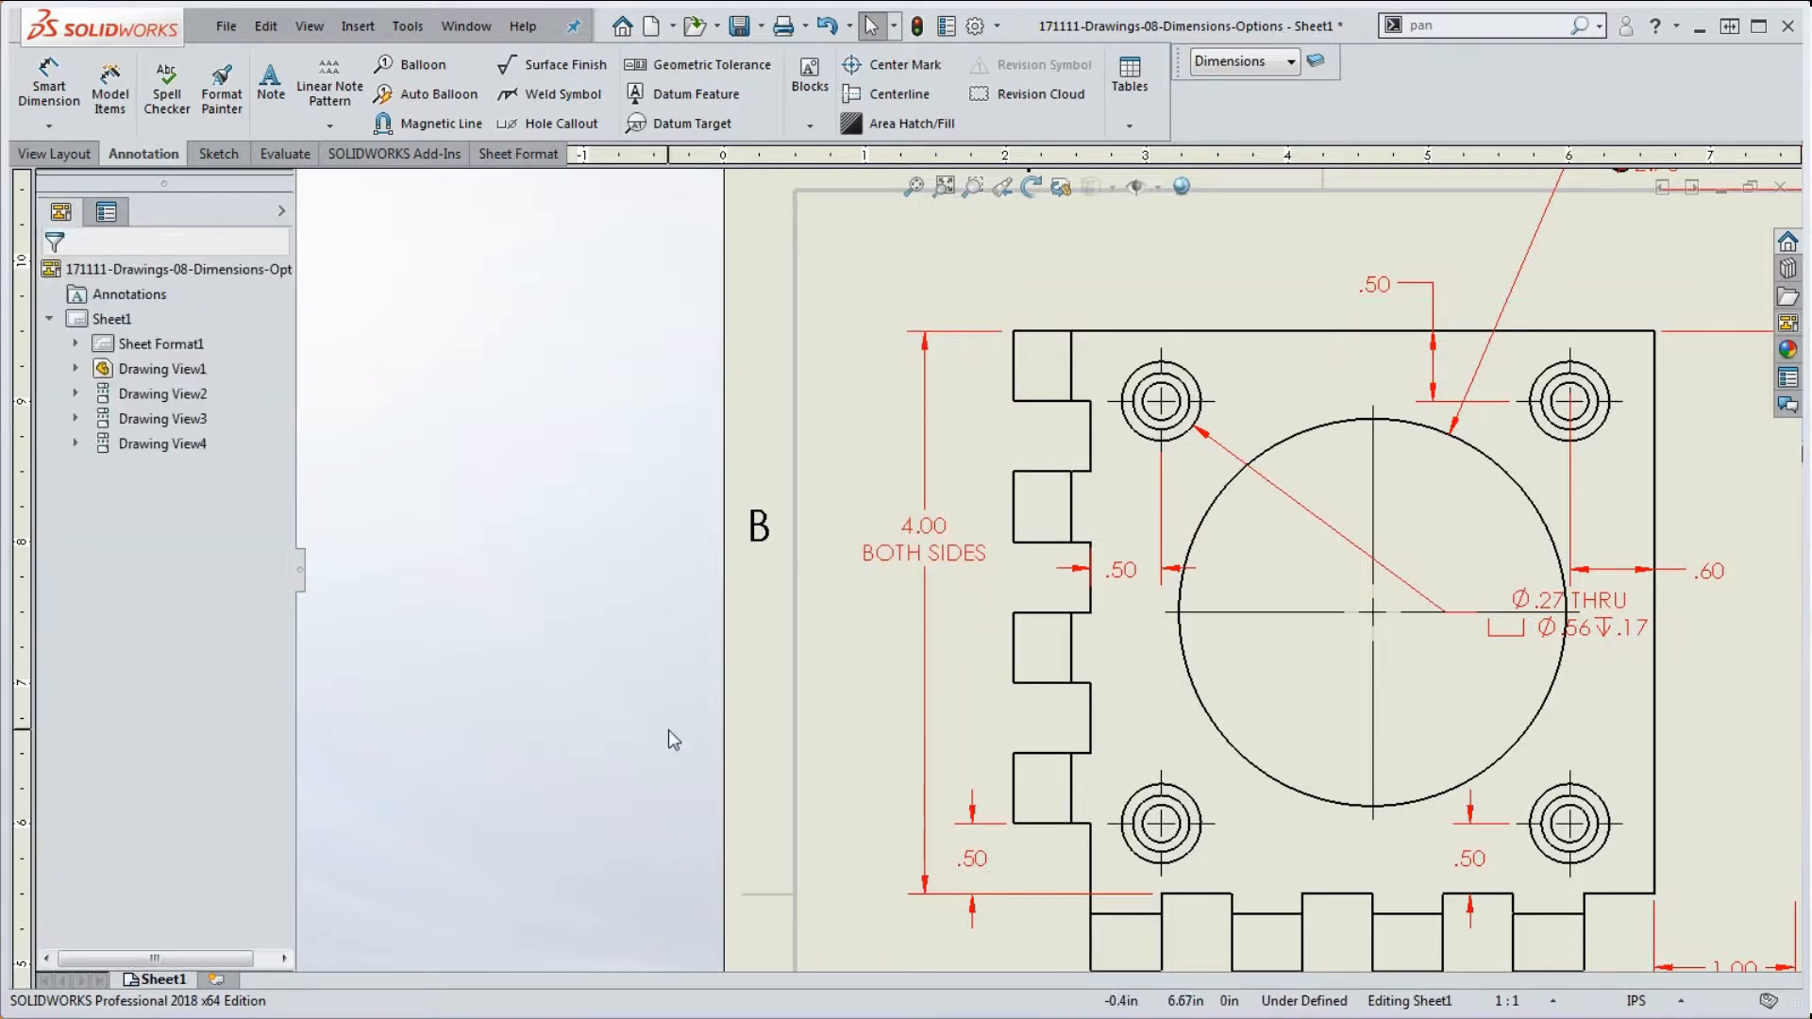
# Step: Move the 4.00 BOTH SIDES dimension slightly farther left of the top view
pyautogui.click(953, 563)
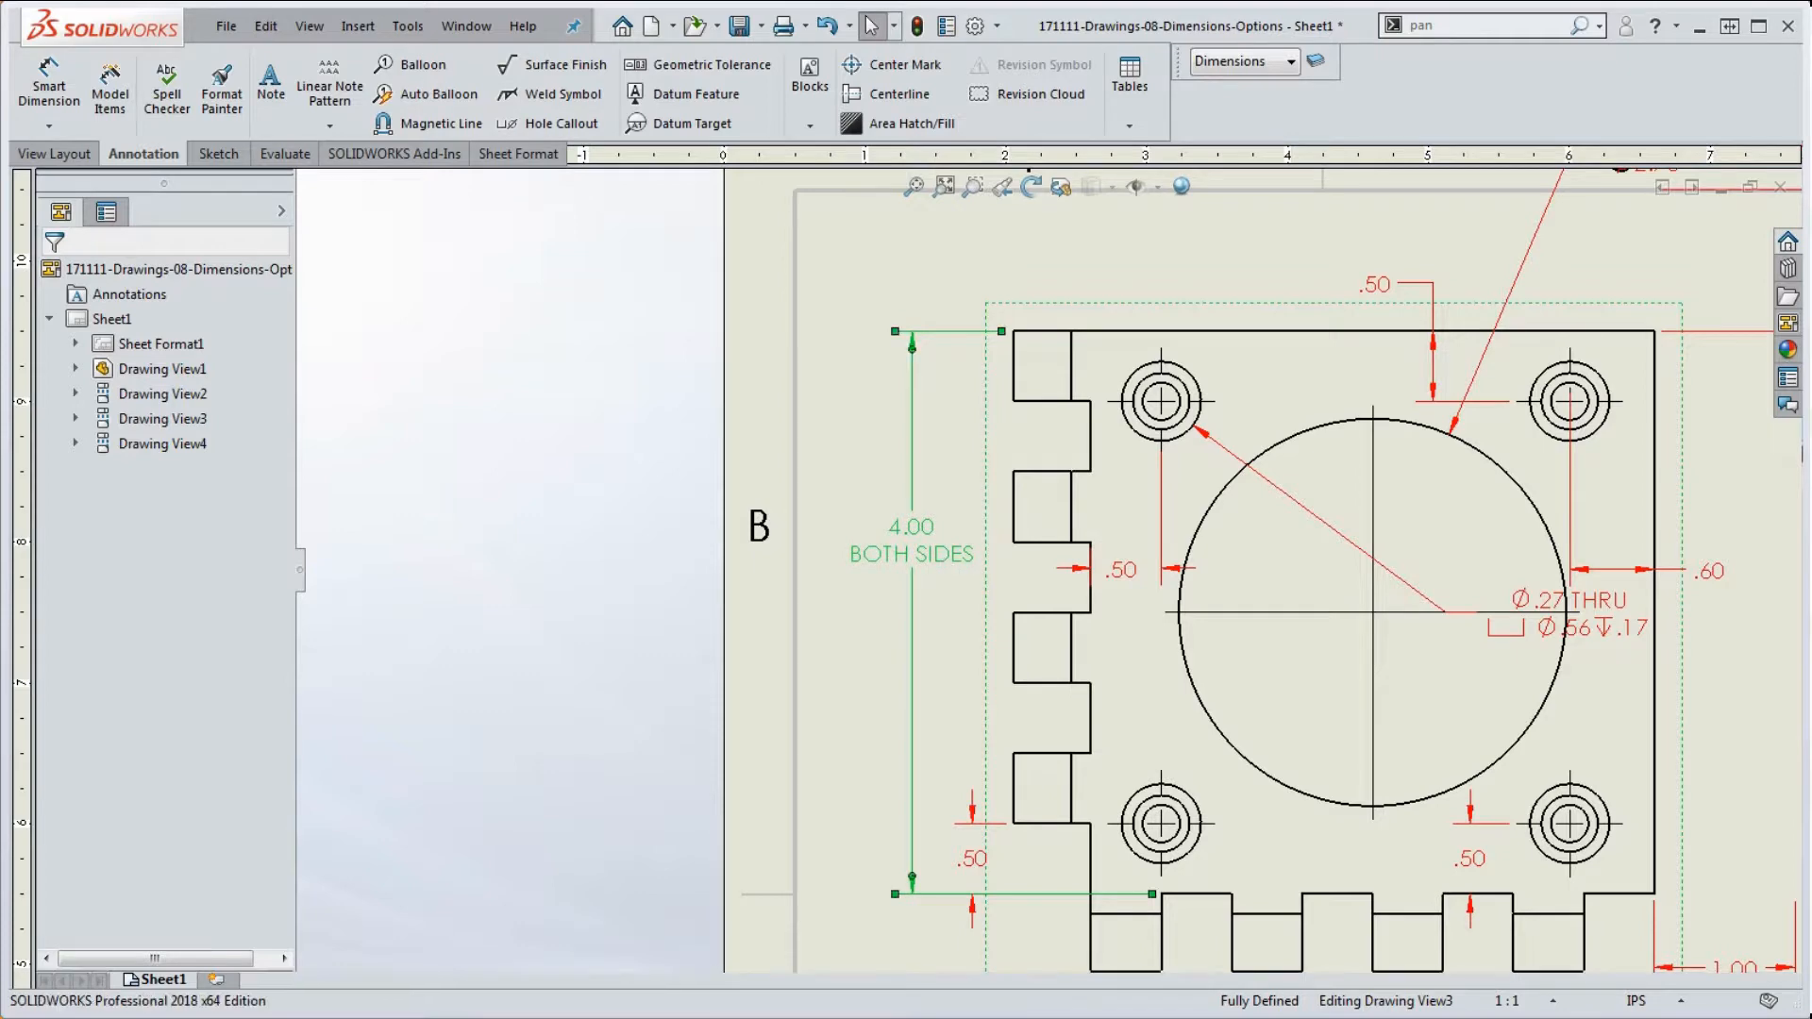
pyautogui.scroll(2, 1038, 578)
pyautogui.scroll(-1, 1398, 483)
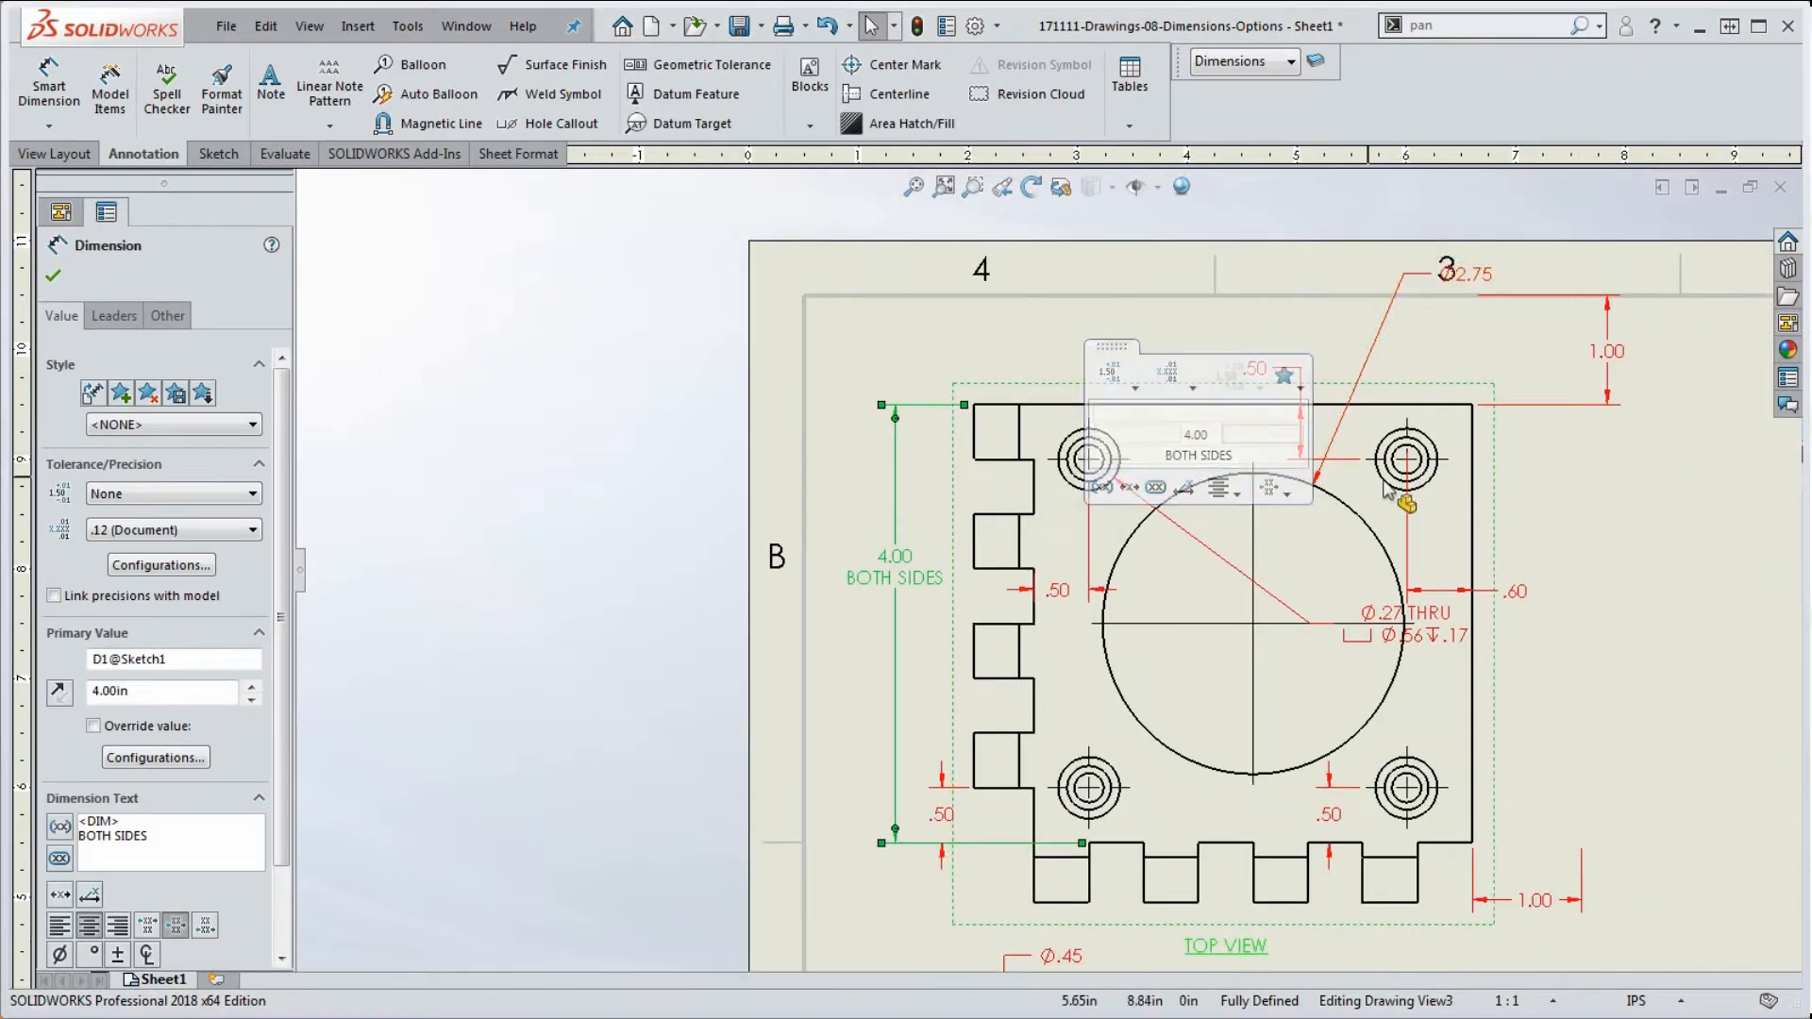
pyautogui.click(1596, 520)
pyautogui.scroll(-2, 1098, 614)
pyautogui.scroll(3, 1090, 614)
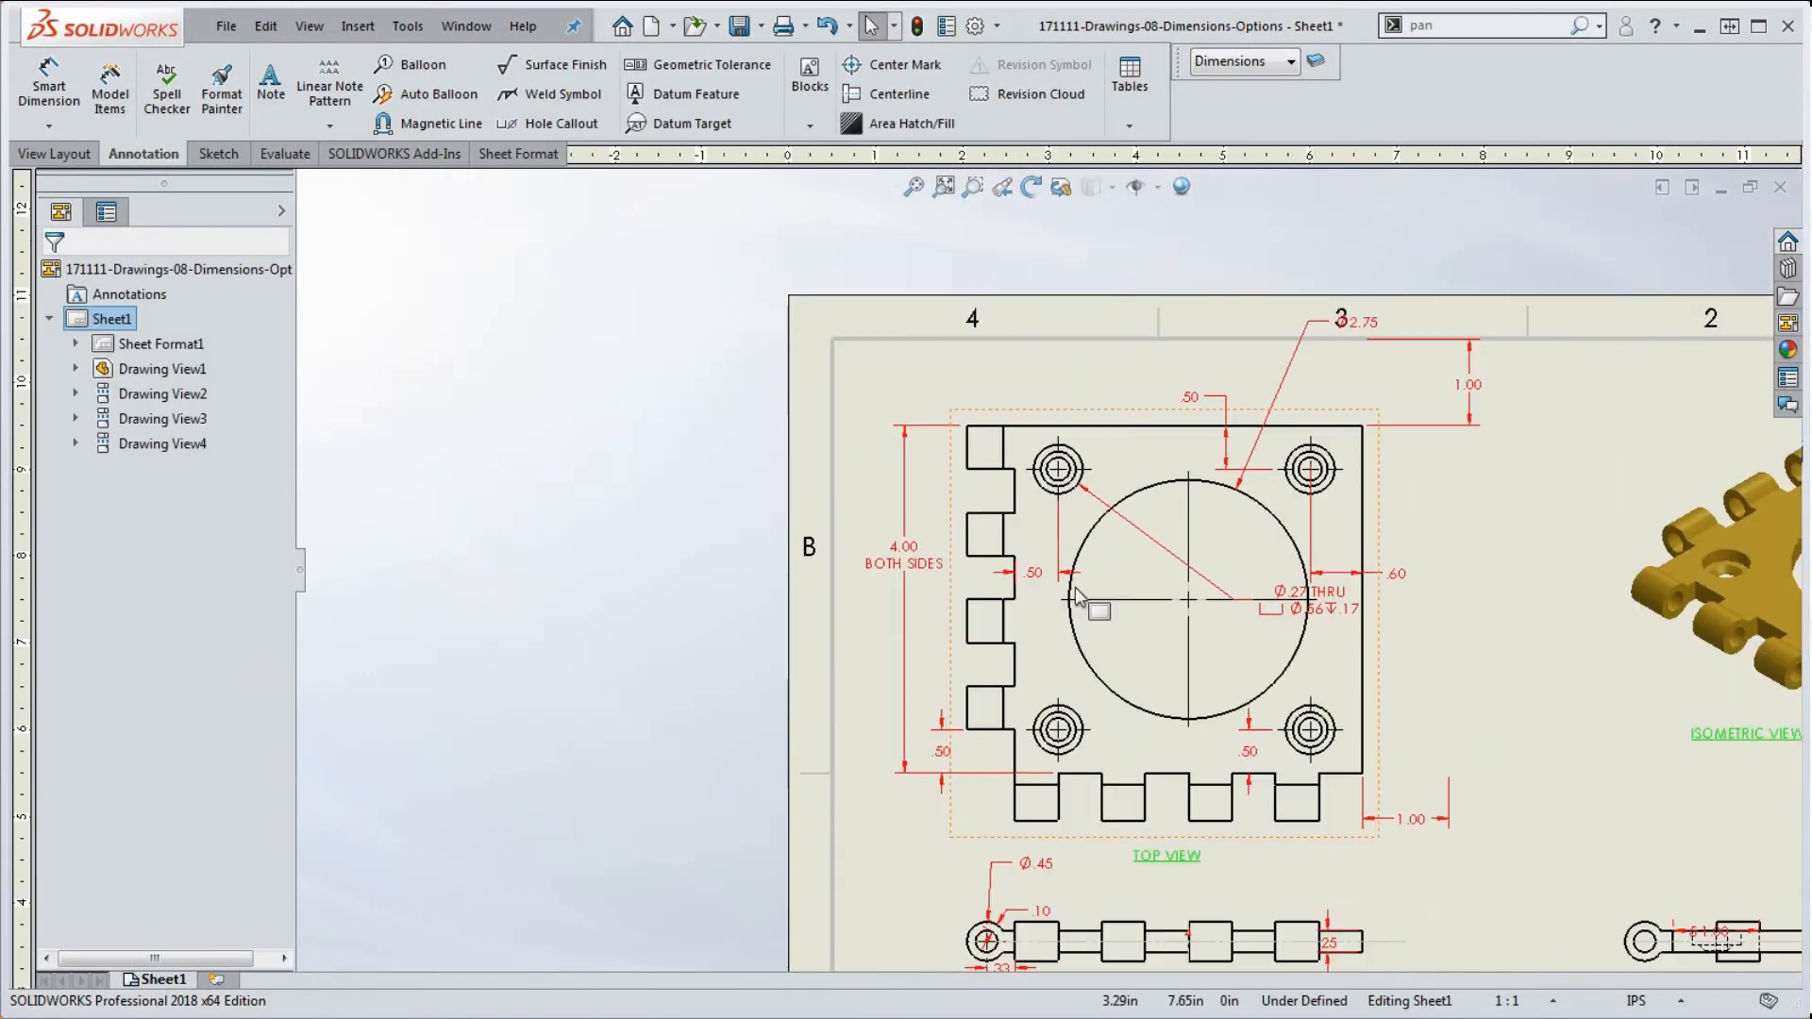
# Step: Move the upper-left hole's horizontal .50 dimension above the plate and shorten both extension lines to end near the knuckle notch and hole
pyautogui.scroll(-2, 1031, 580)
pyautogui.moveTo(1035, 595); pyautogui.dragTo(1043, 295)
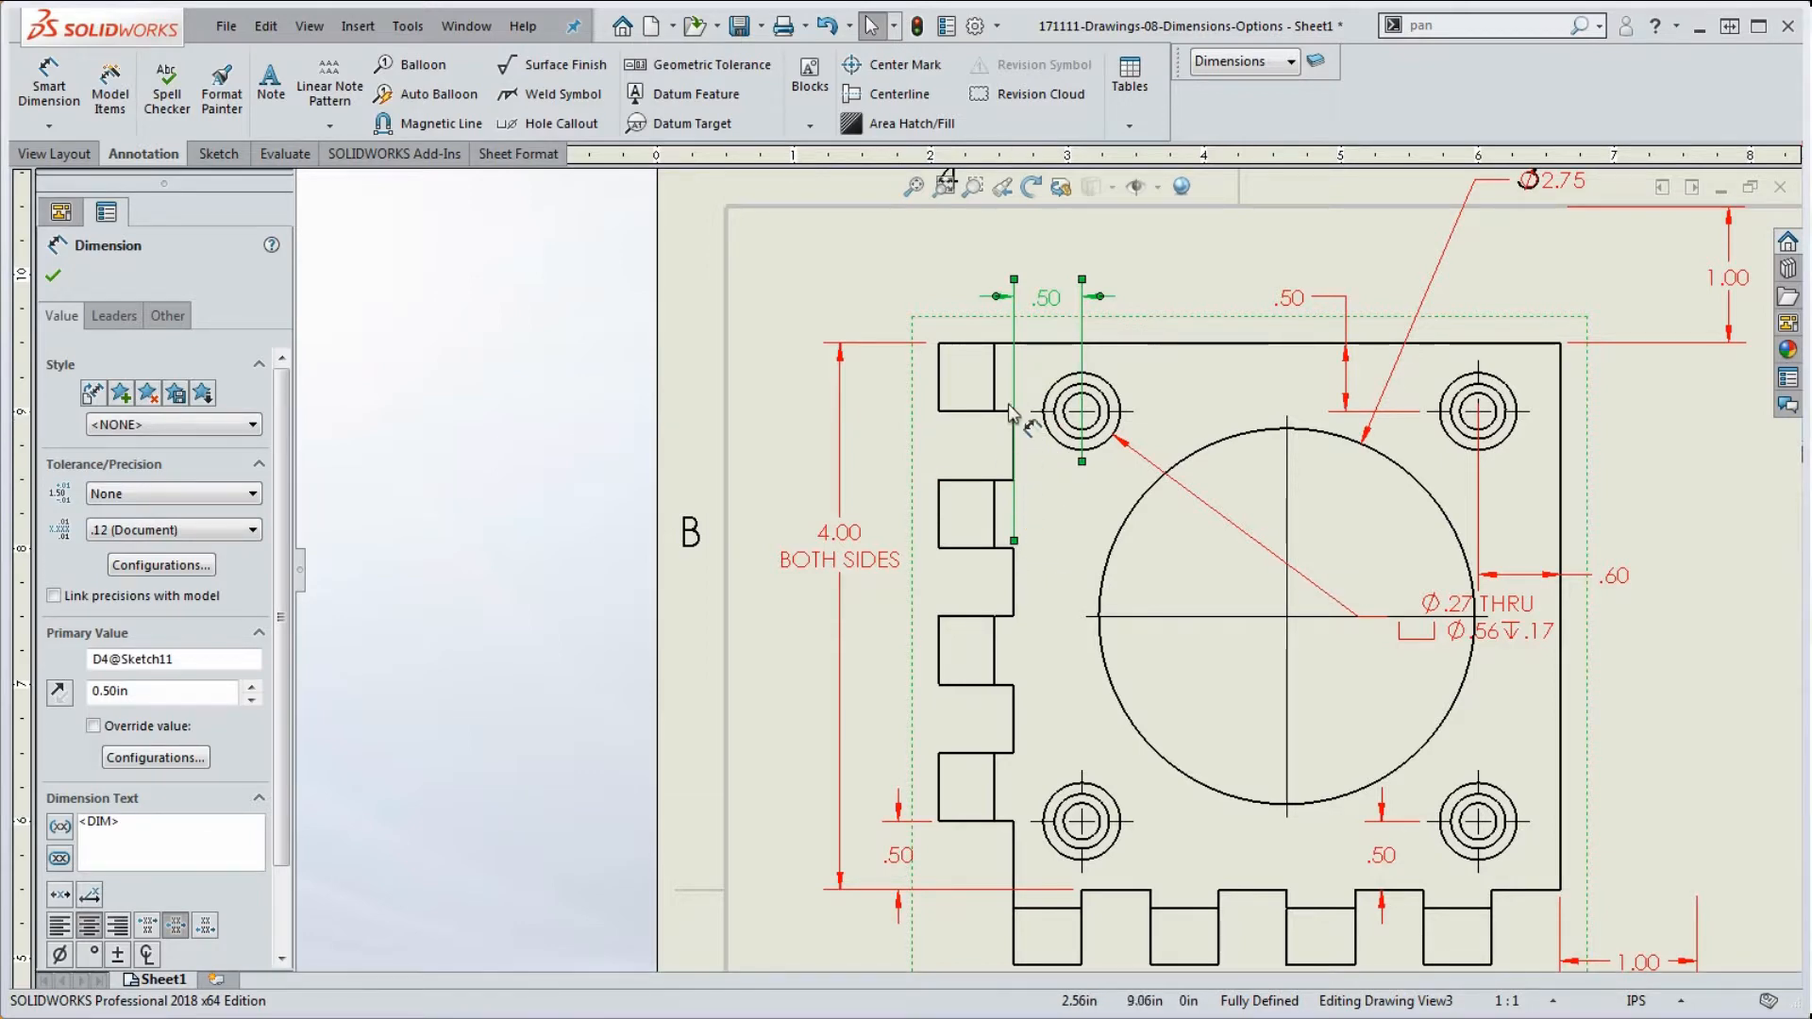
pyautogui.moveTo(1017, 557); pyautogui.dragTo(1080, 411)
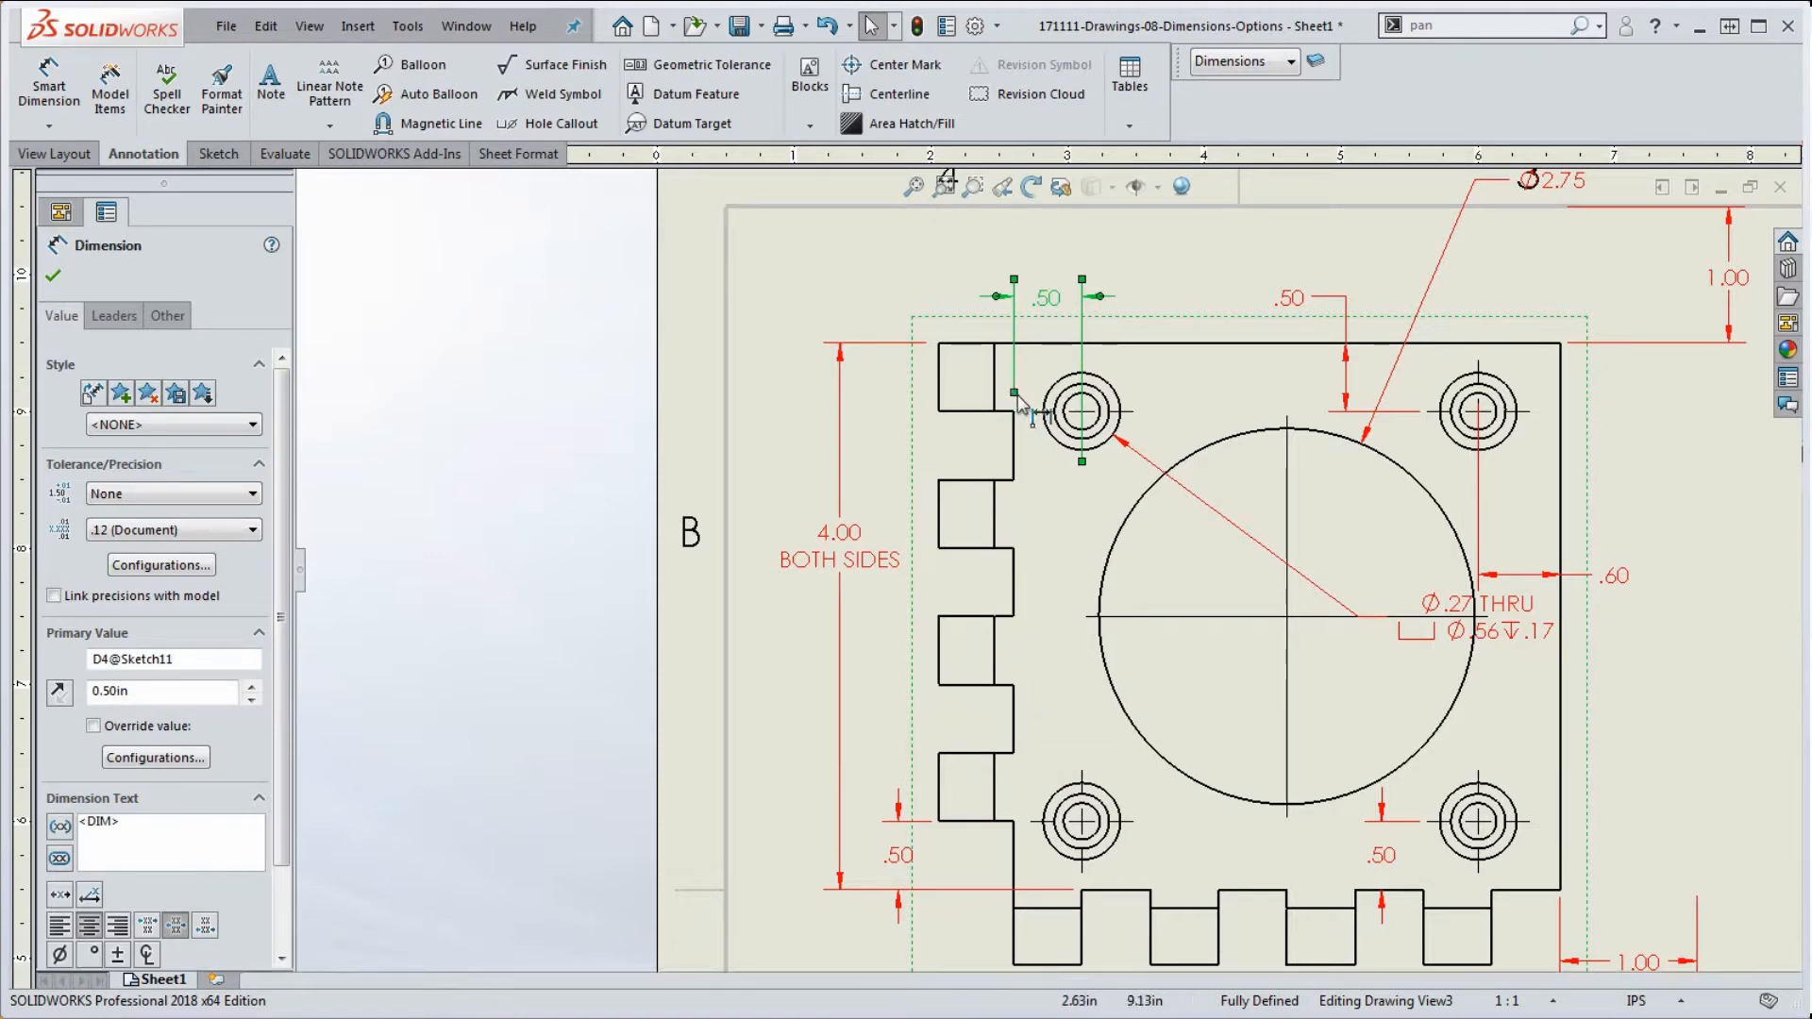
pyautogui.scroll(-3, 1083, 406)
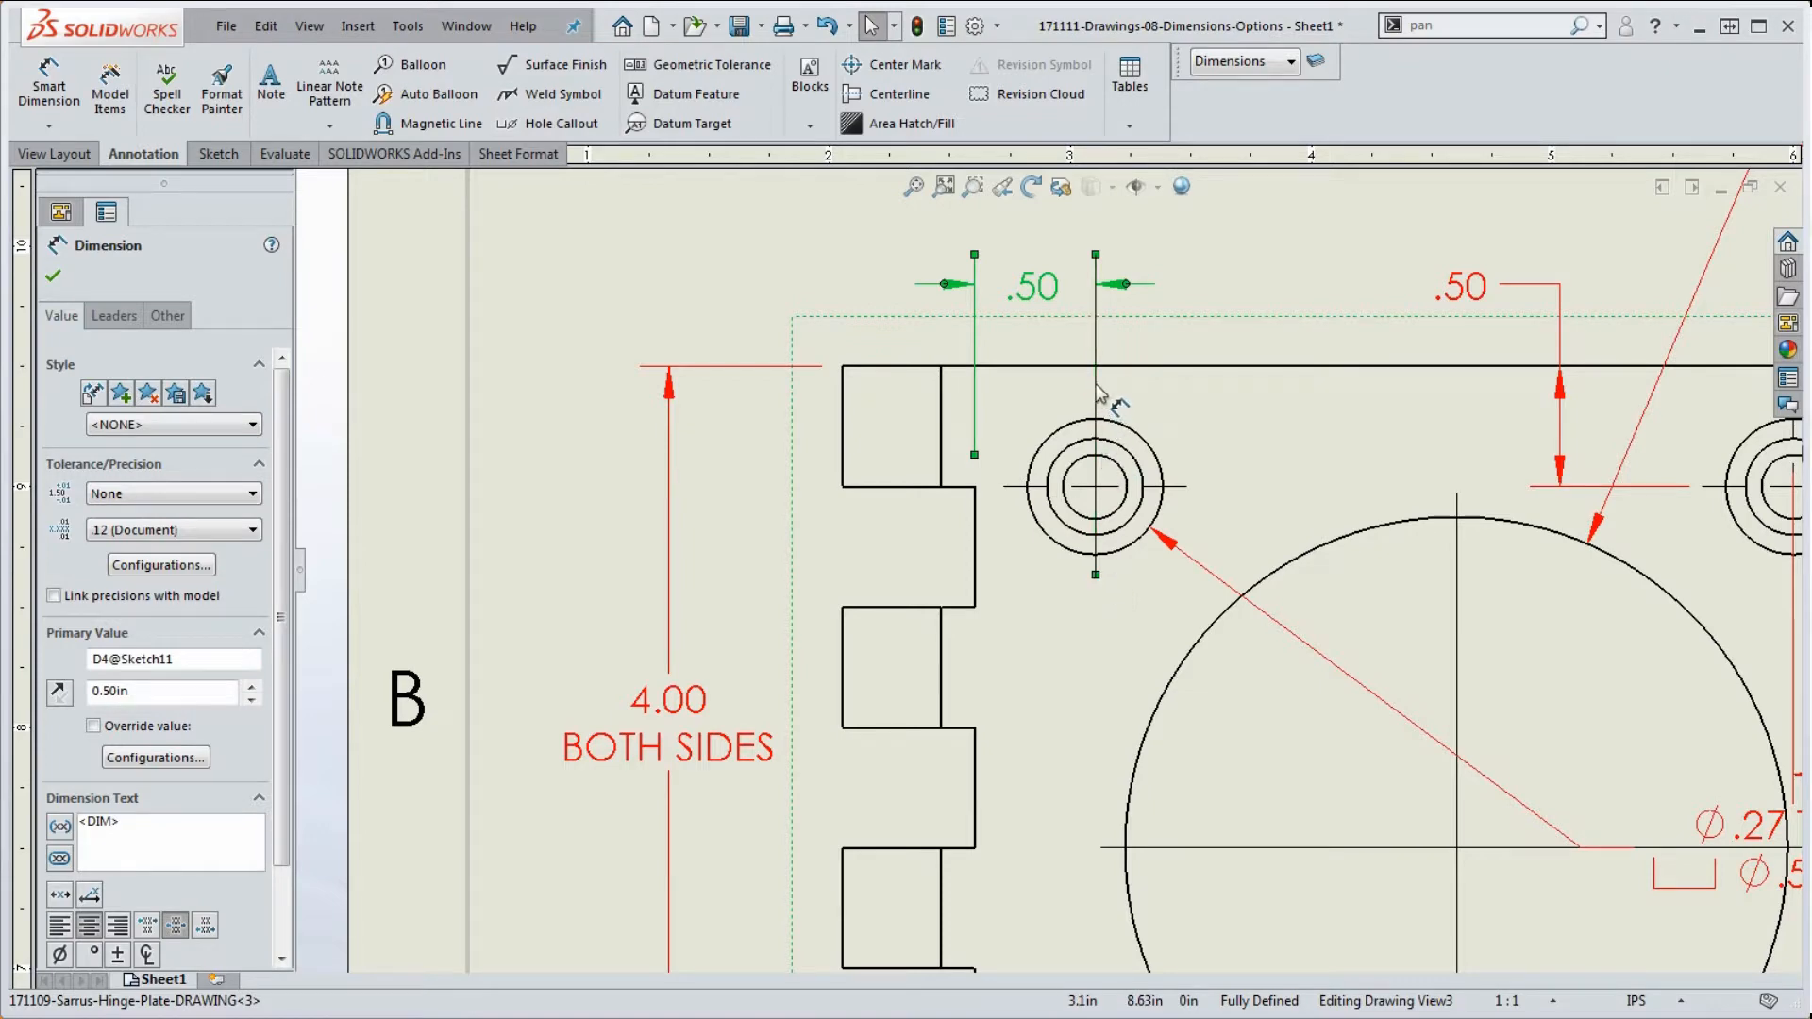
pyautogui.moveTo(1096, 384); pyautogui.dragTo(1096, 383)
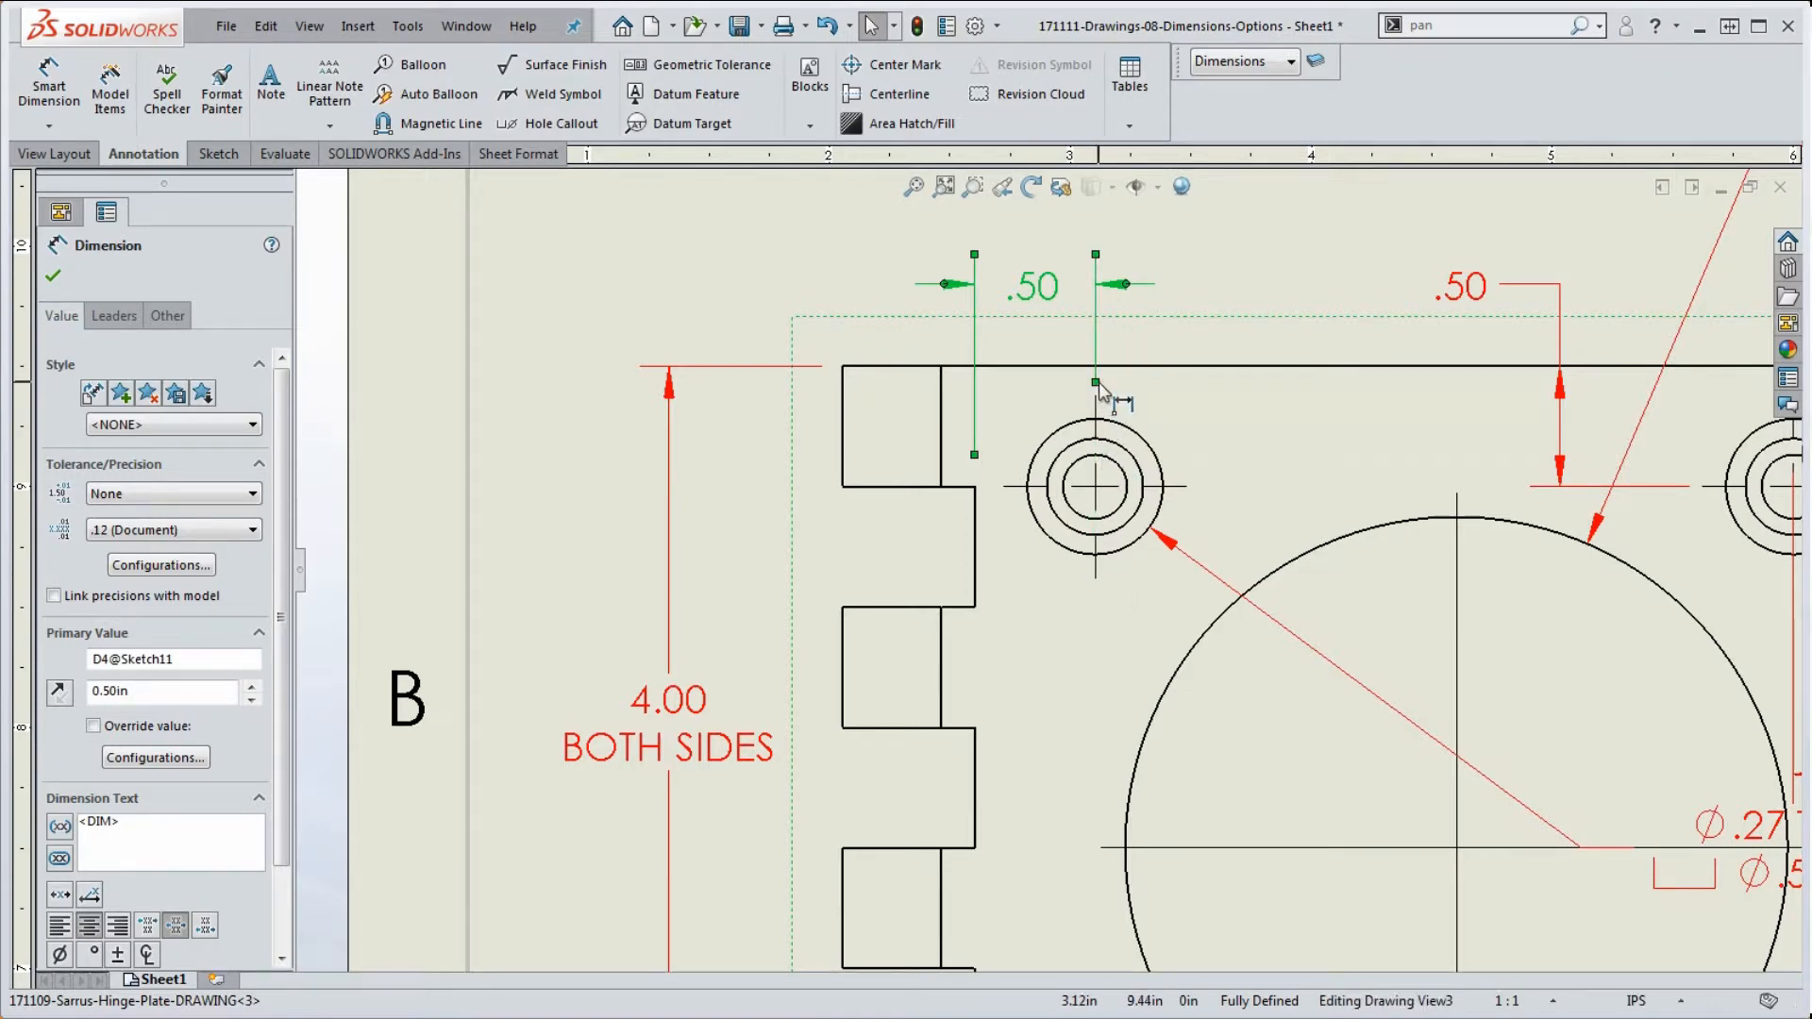
# Step: Assign the upper-left hole's center mark in the top view to the Dimensions layer
pyautogui.click(1181, 494)
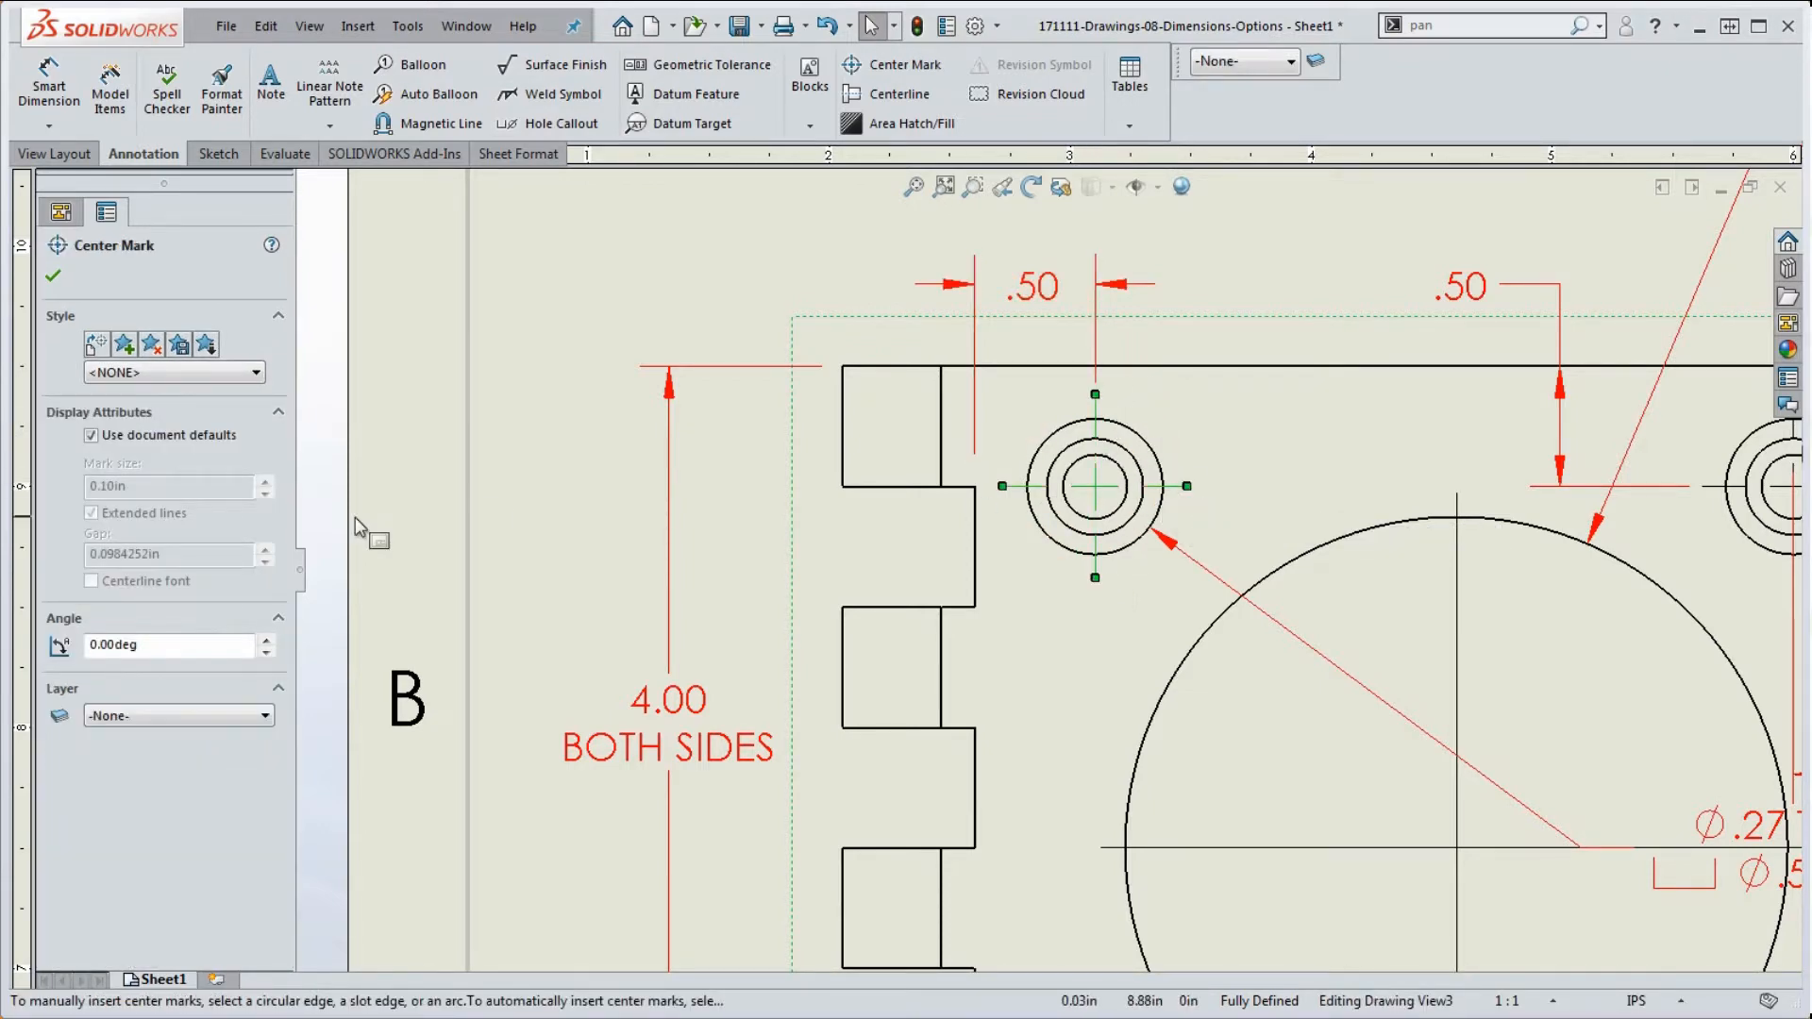
pyautogui.click(1258, 291)
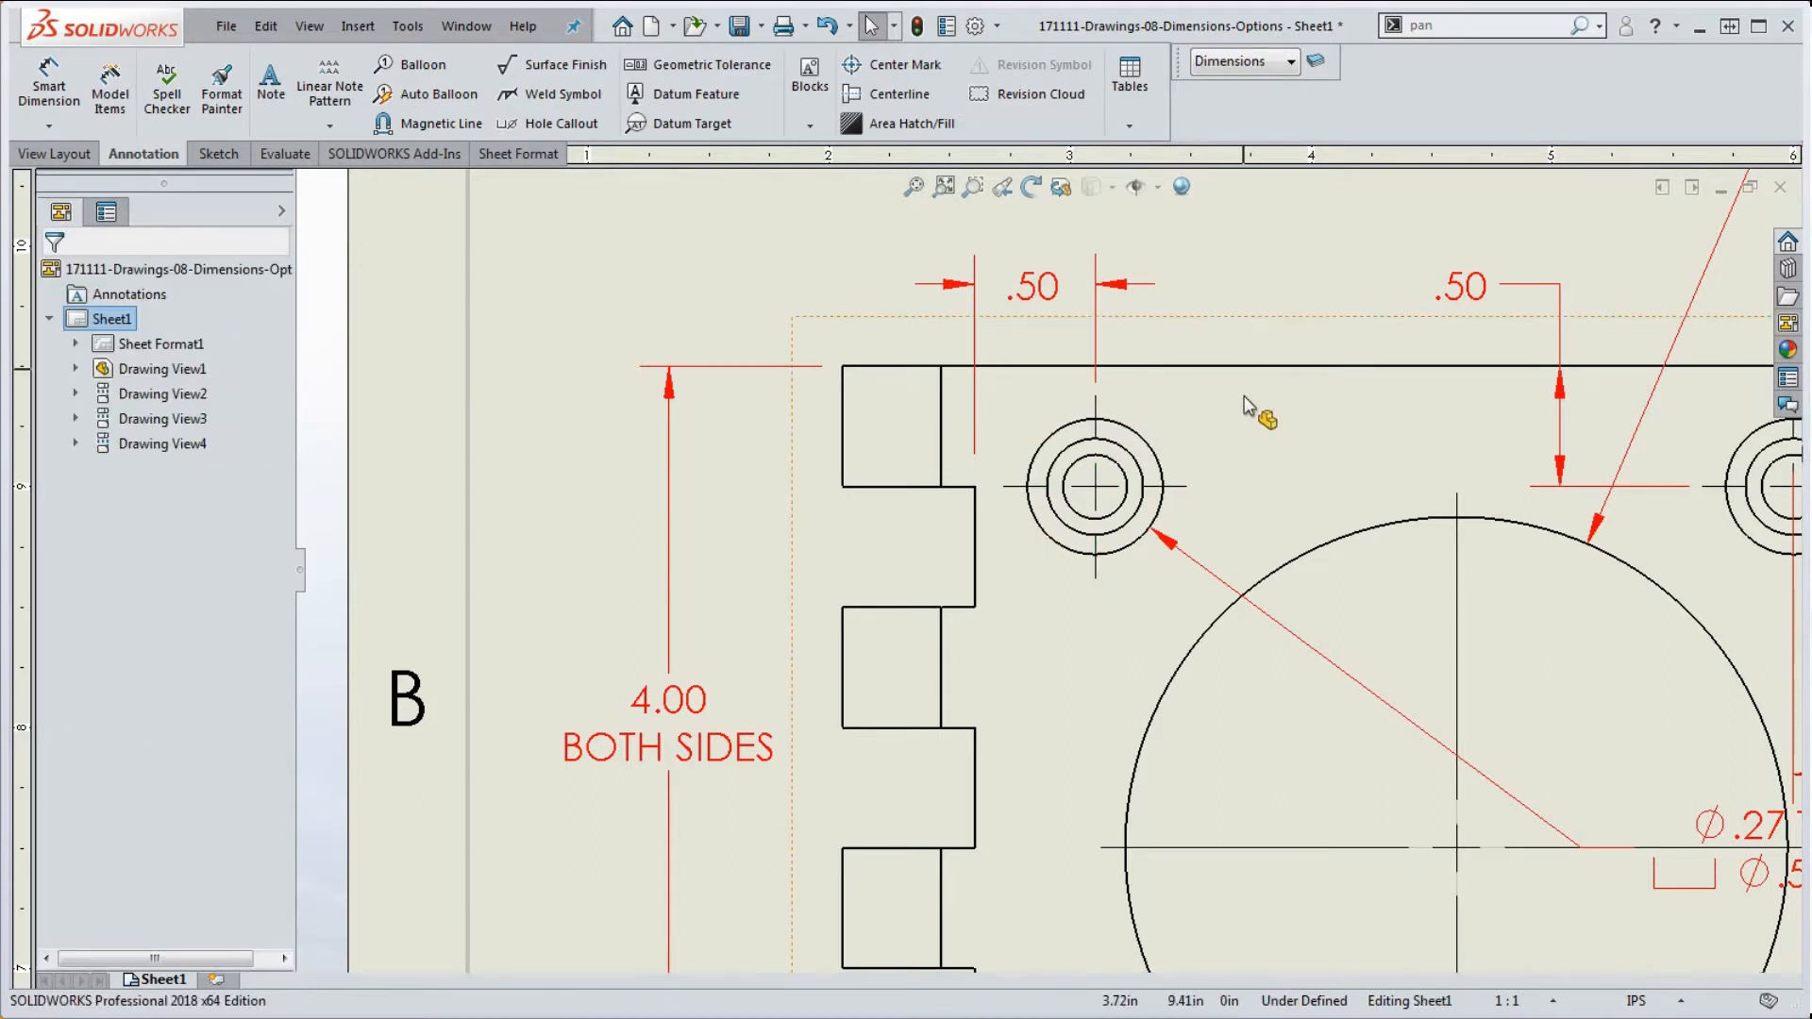
pyautogui.click(1179, 489)
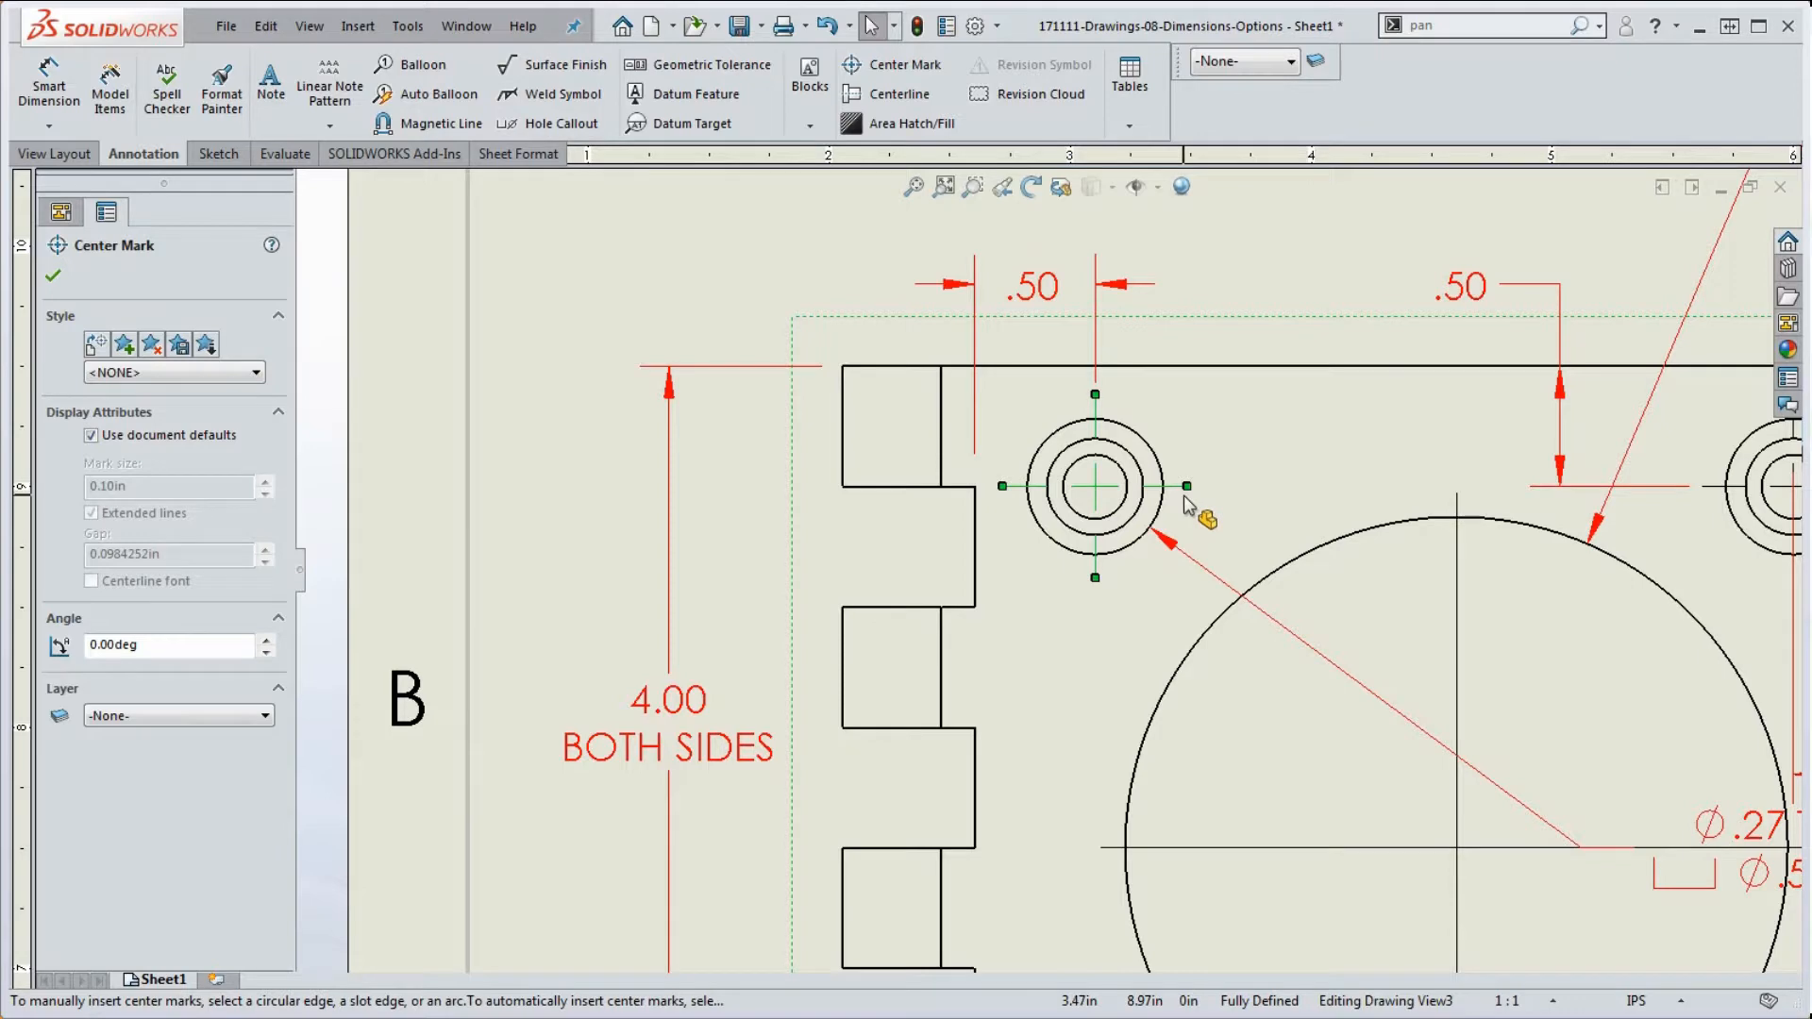
pyautogui.click(183, 717)
pyautogui.click(156, 788)
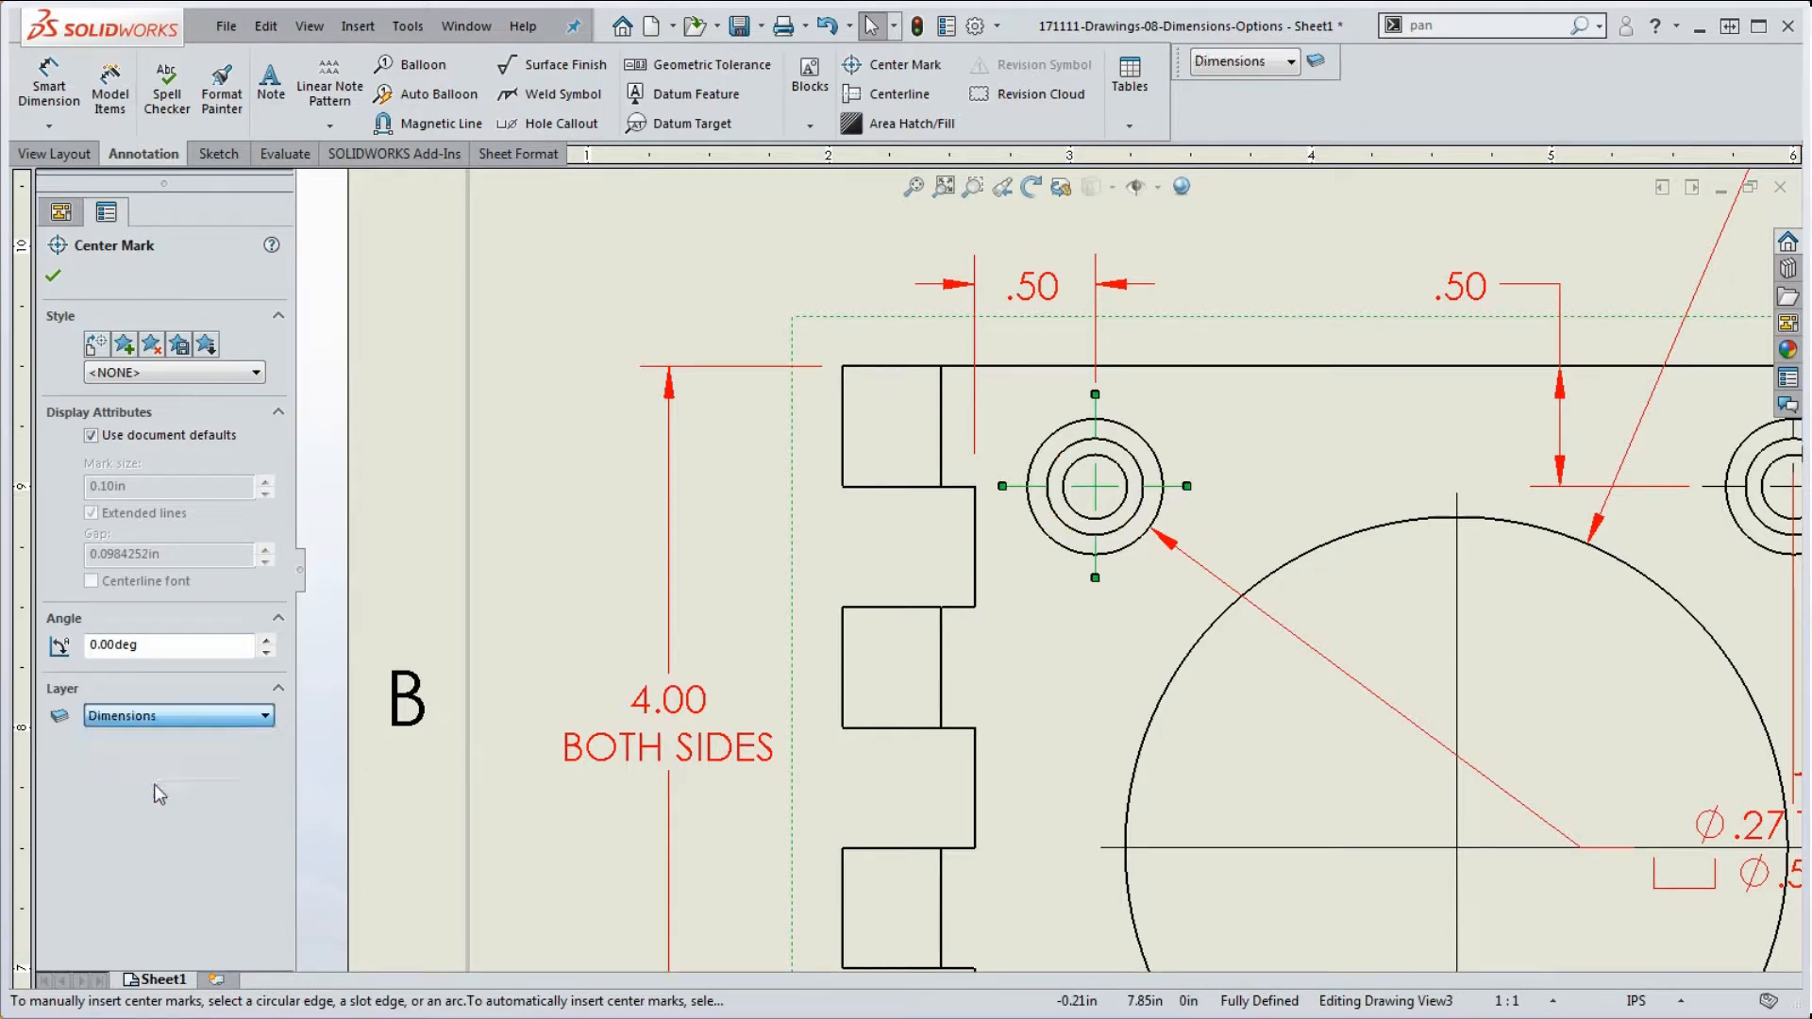
pyautogui.press('Escape')
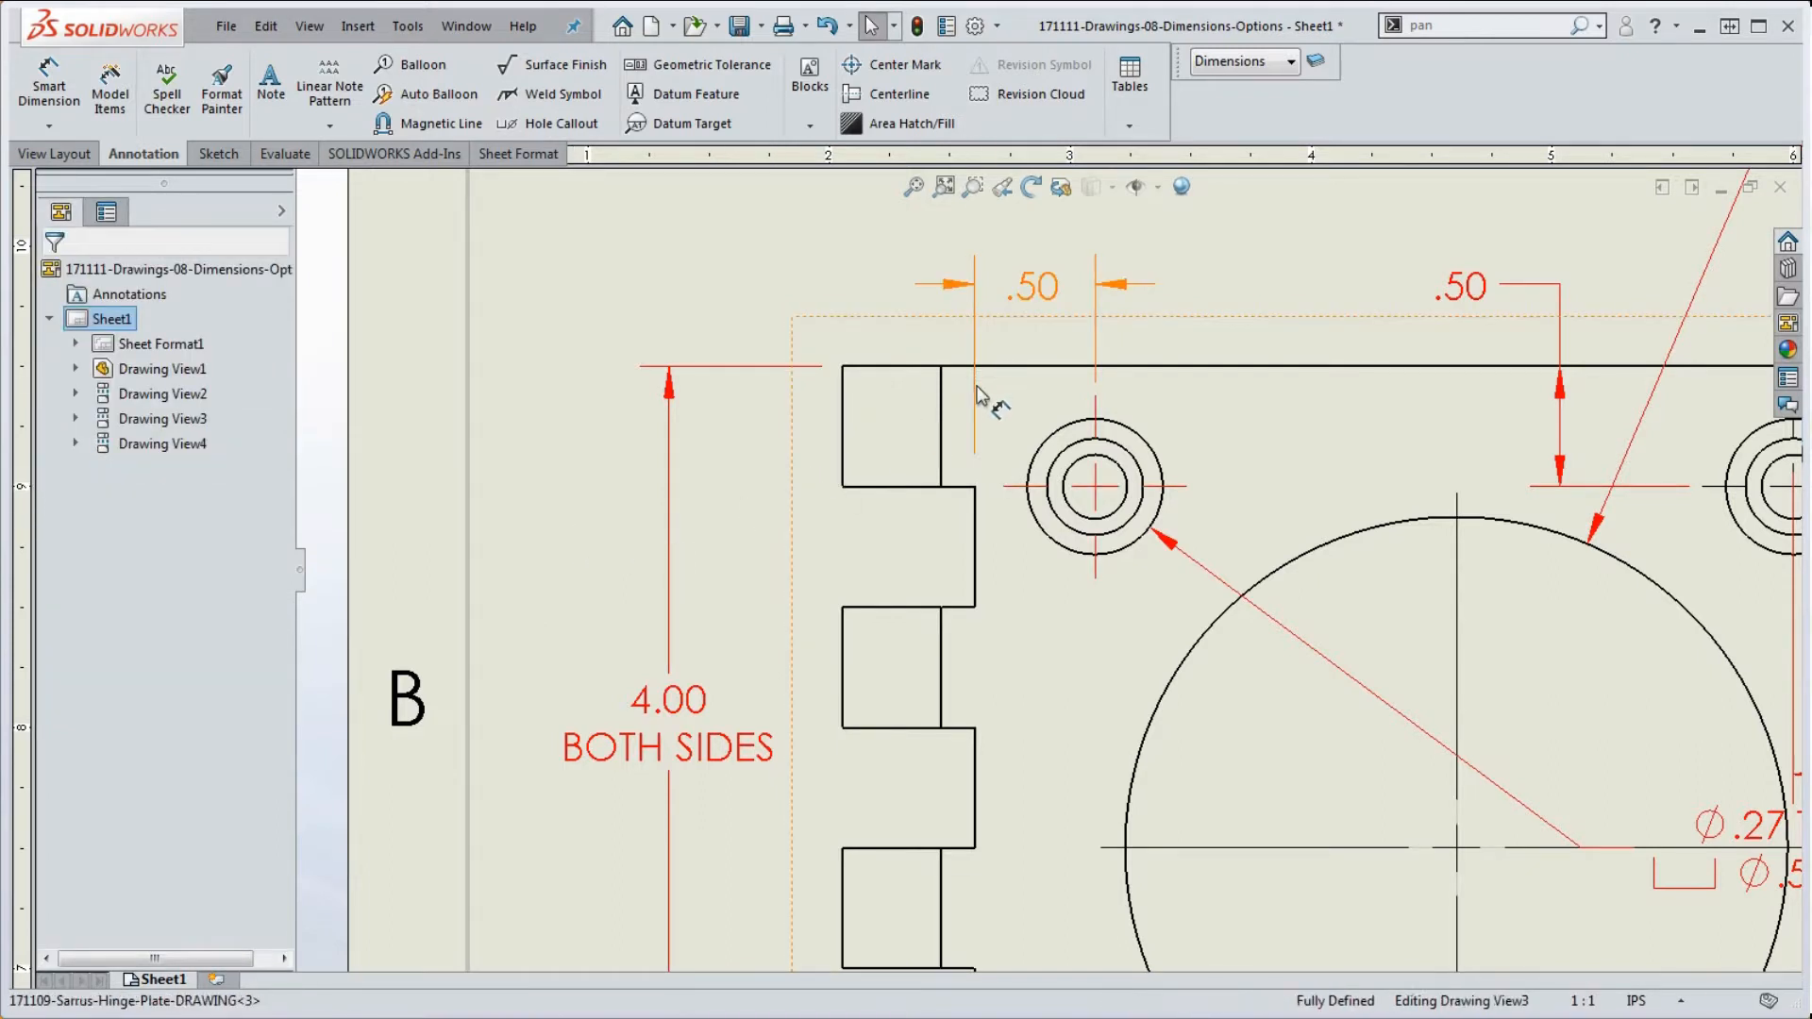
# Step: Extend the horizontal .50 dimension's extension line so it ends just short of the knuckle notch corner
pyautogui.click(974, 451)
pyautogui.moveTo(973, 456); pyautogui.dragTo(974, 469)
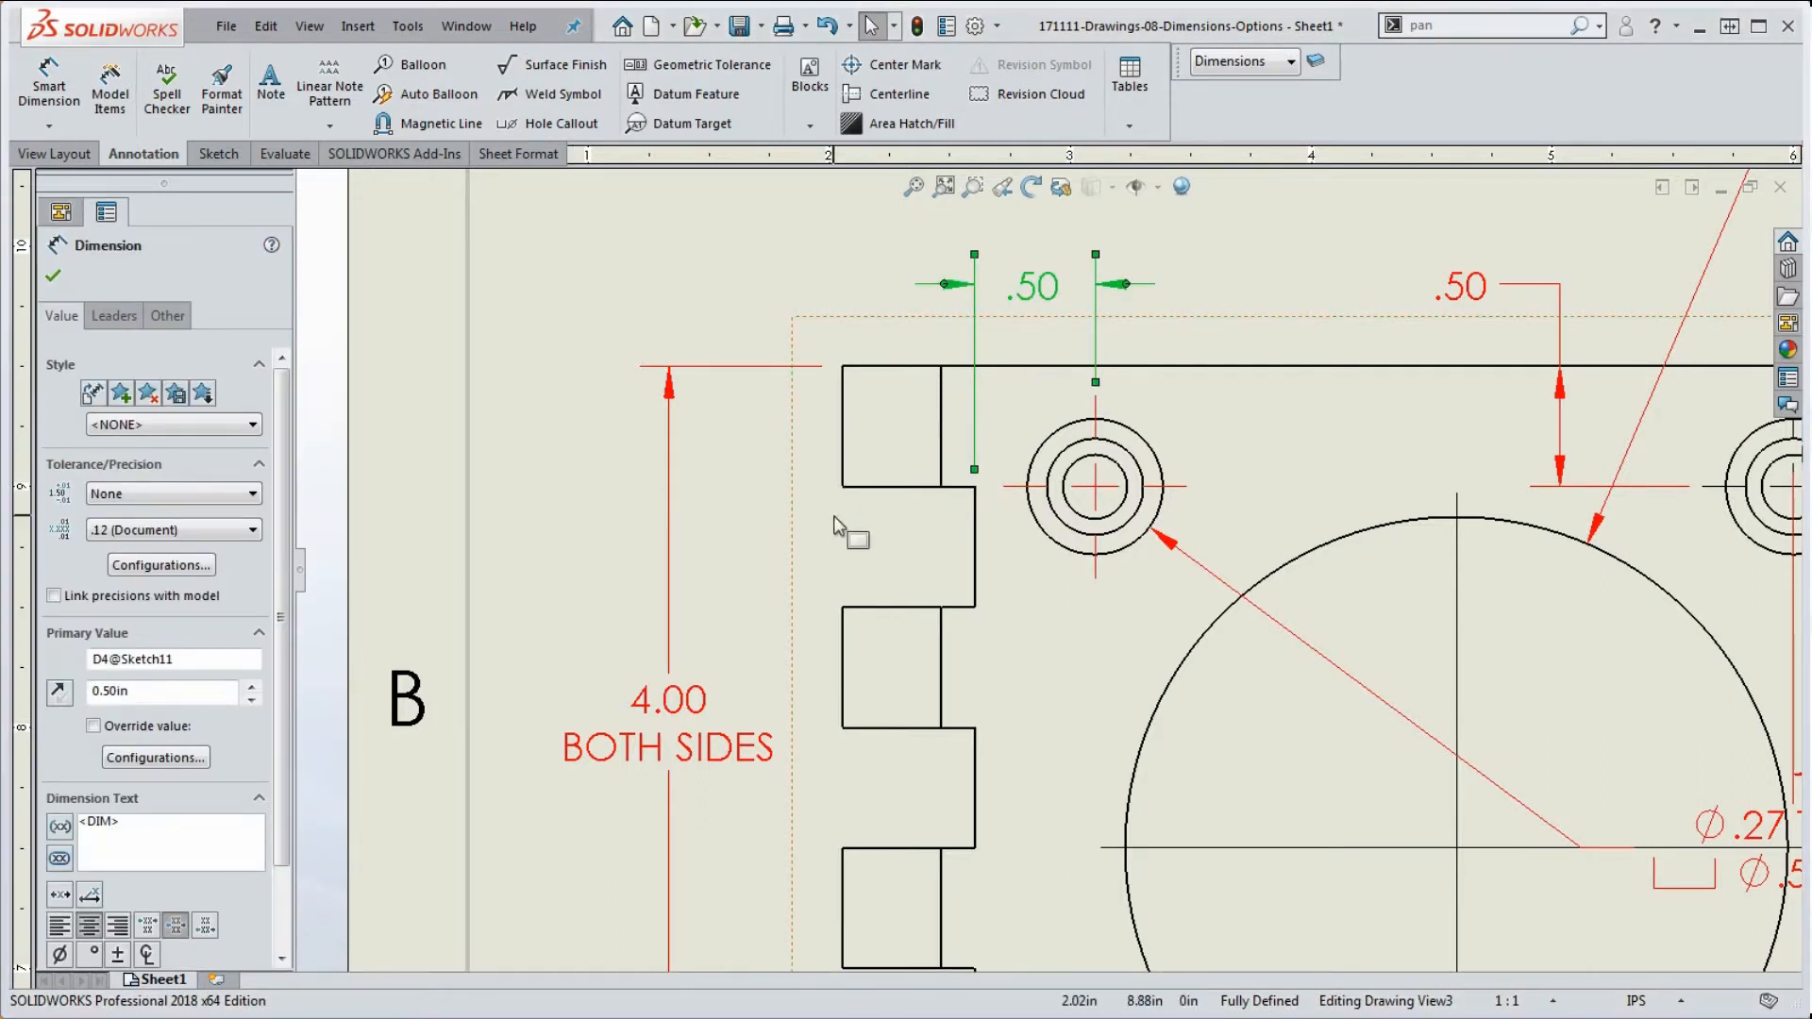
pyautogui.click(796, 525)
pyautogui.press('z')
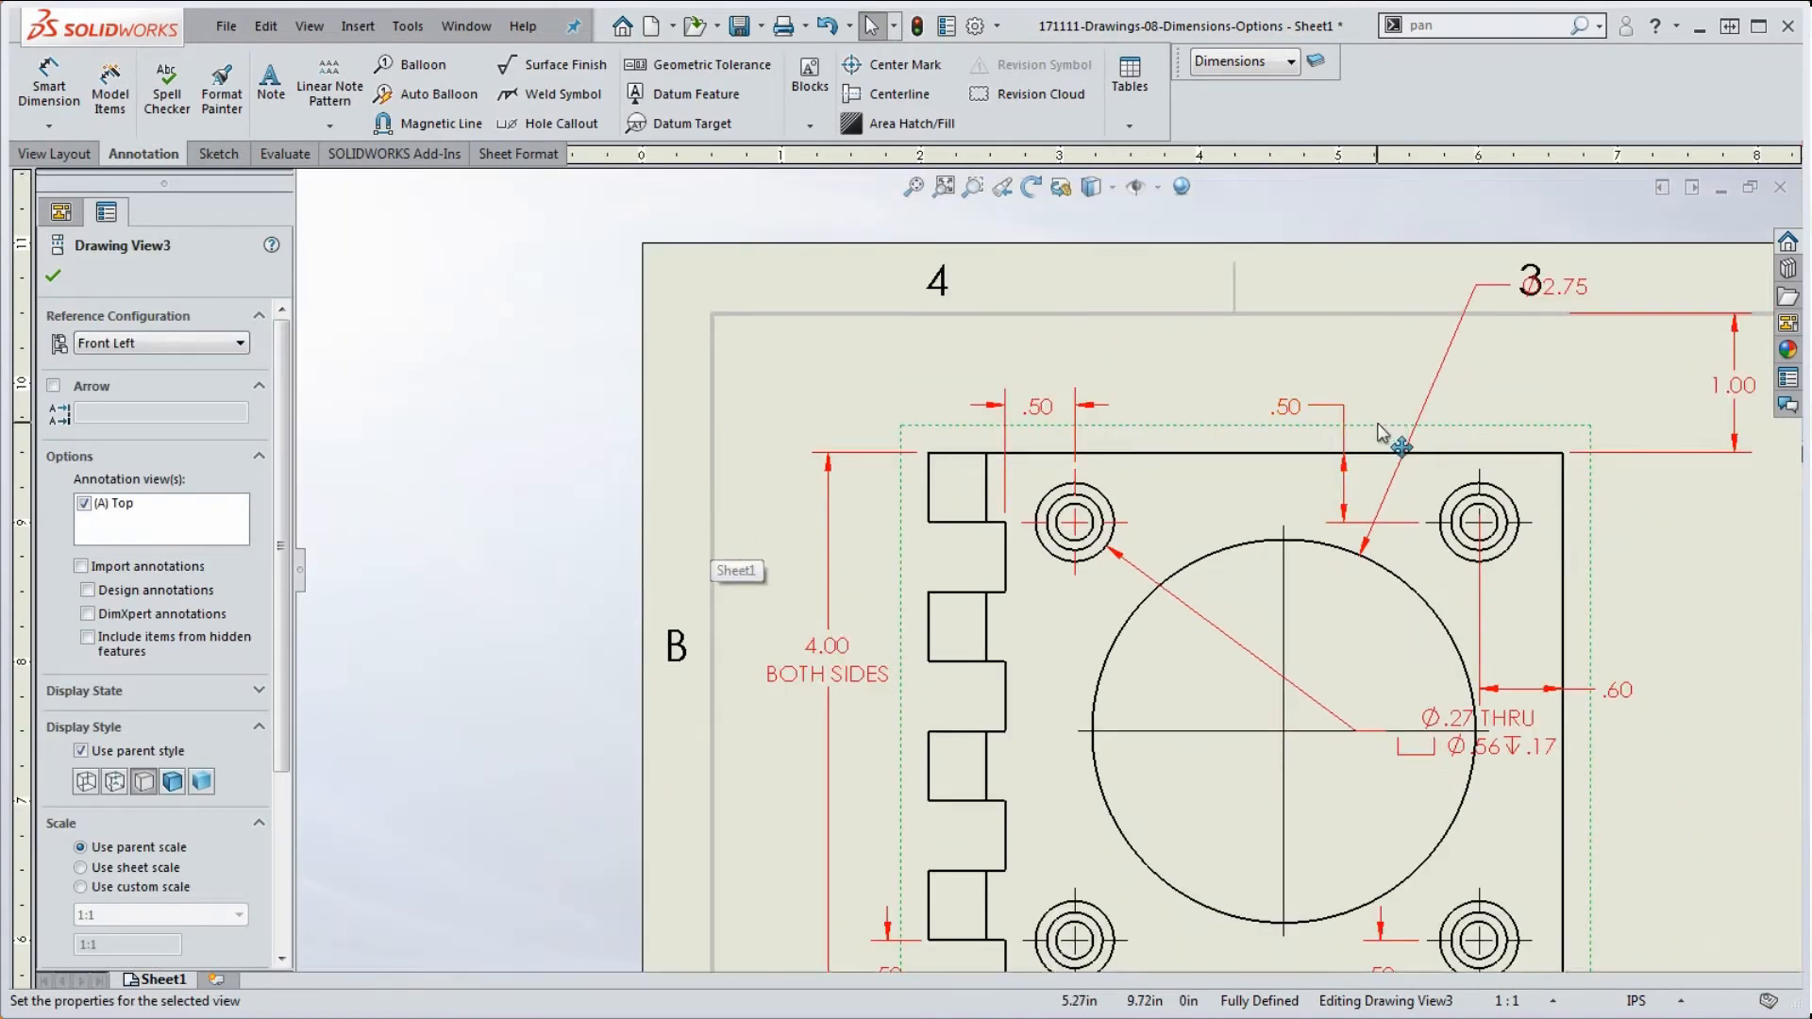
# Step: Move the upper vertical .50 dimension slightly right, toward the top view's upper-right hole
pyautogui.scroll(2, 1347, 469)
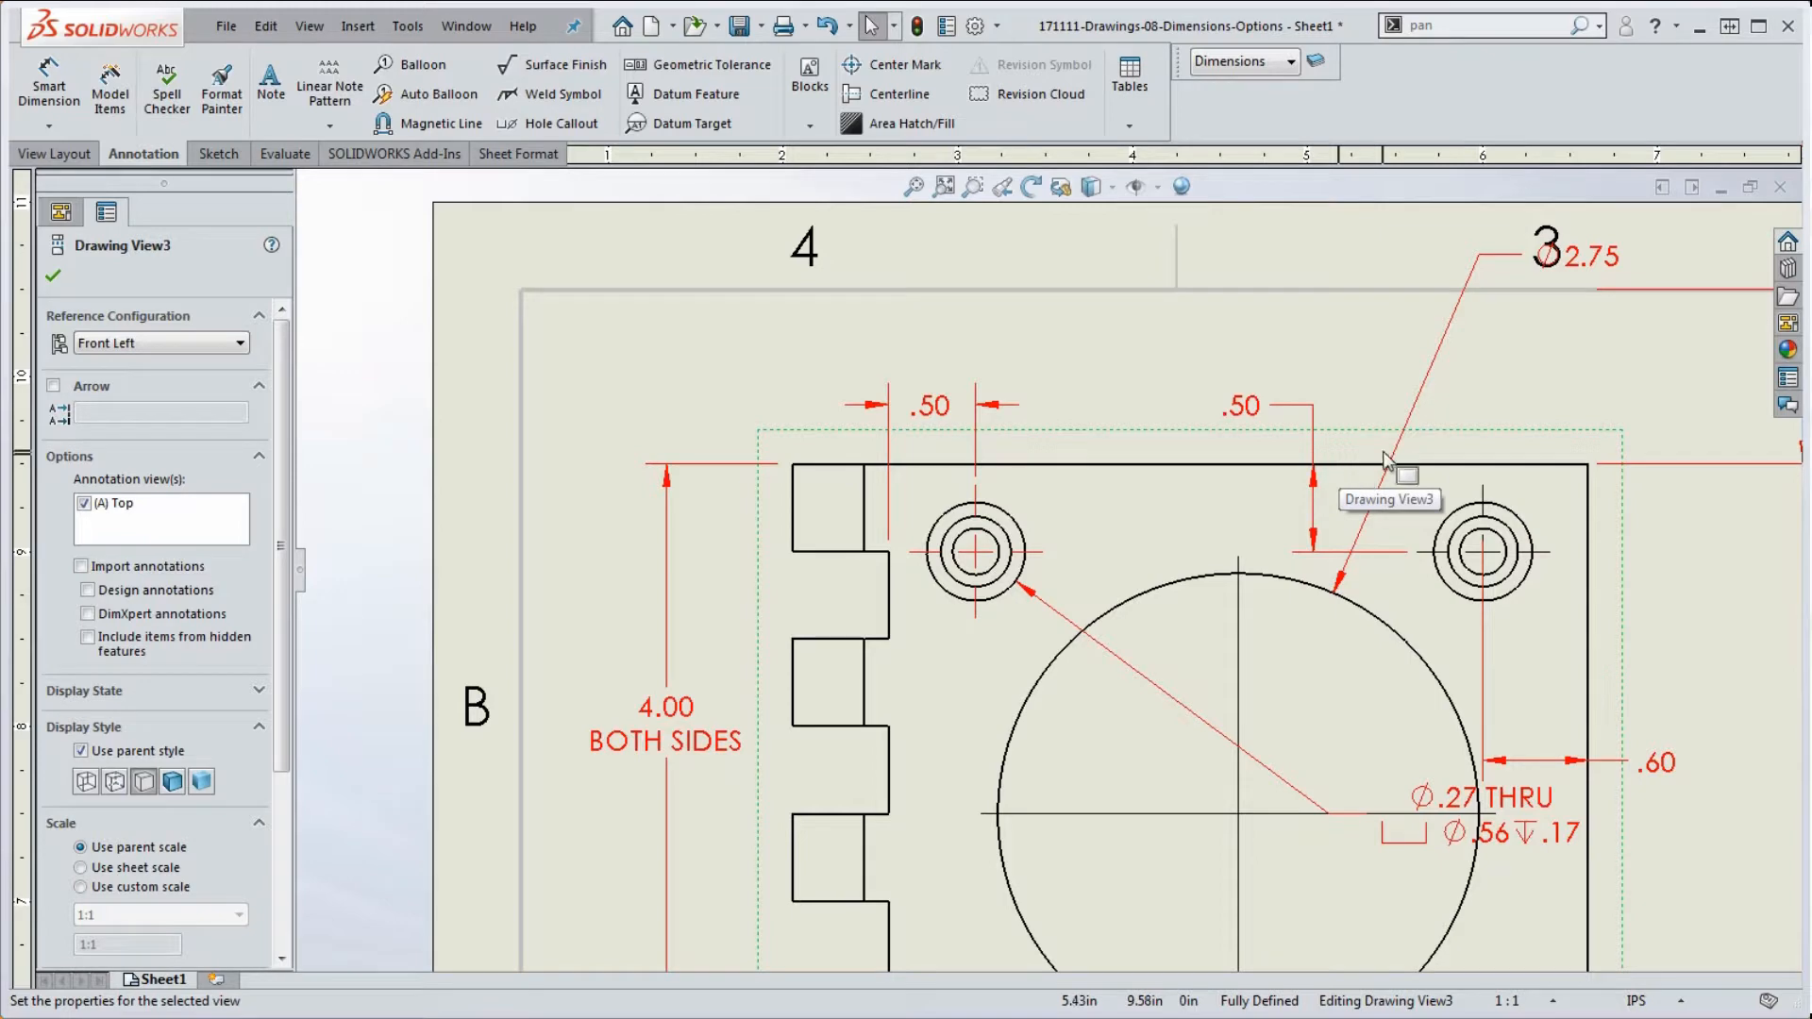
pyautogui.moveTo(1307, 408)
pyautogui.mouseDown()
pyautogui.moveTo(1342, 408)
pyautogui.moveTo(1310, 416)
pyautogui.mouseUp()
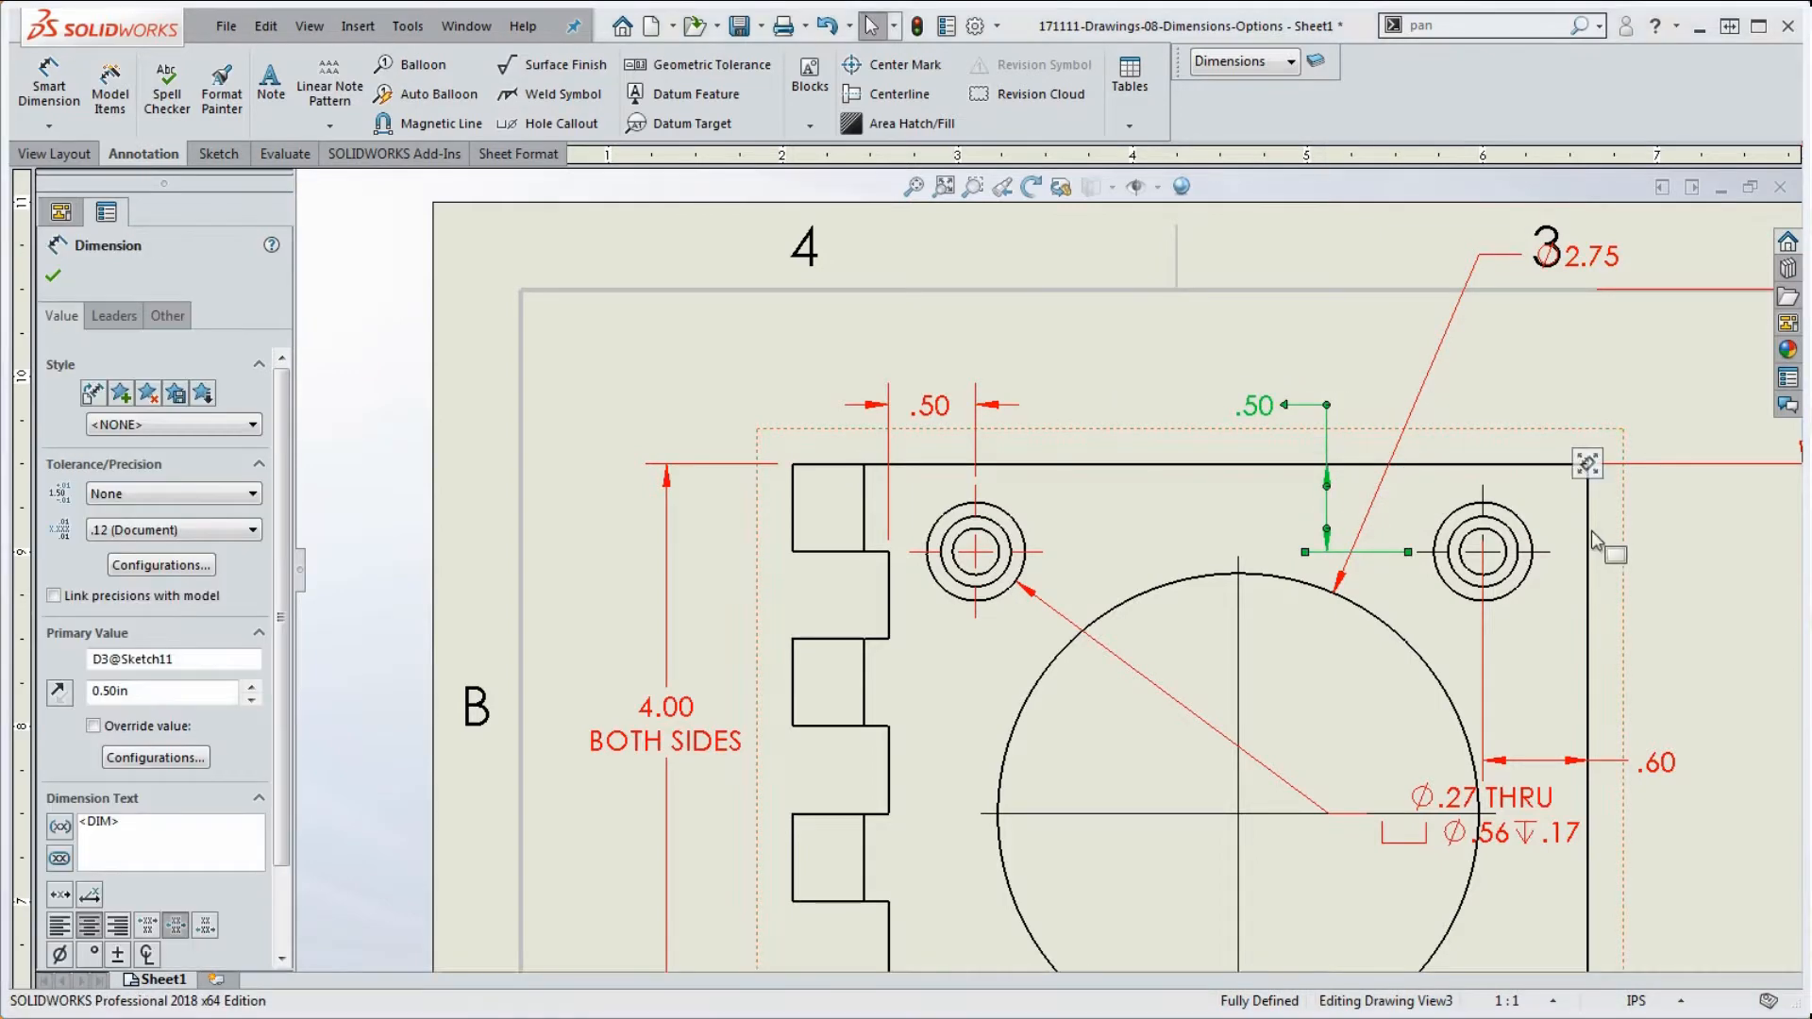
pyautogui.click(1681, 600)
# Step: Move the top view's .60 dimension up to just below the upper-right hole
pyautogui.scroll(-2, 1544, 578)
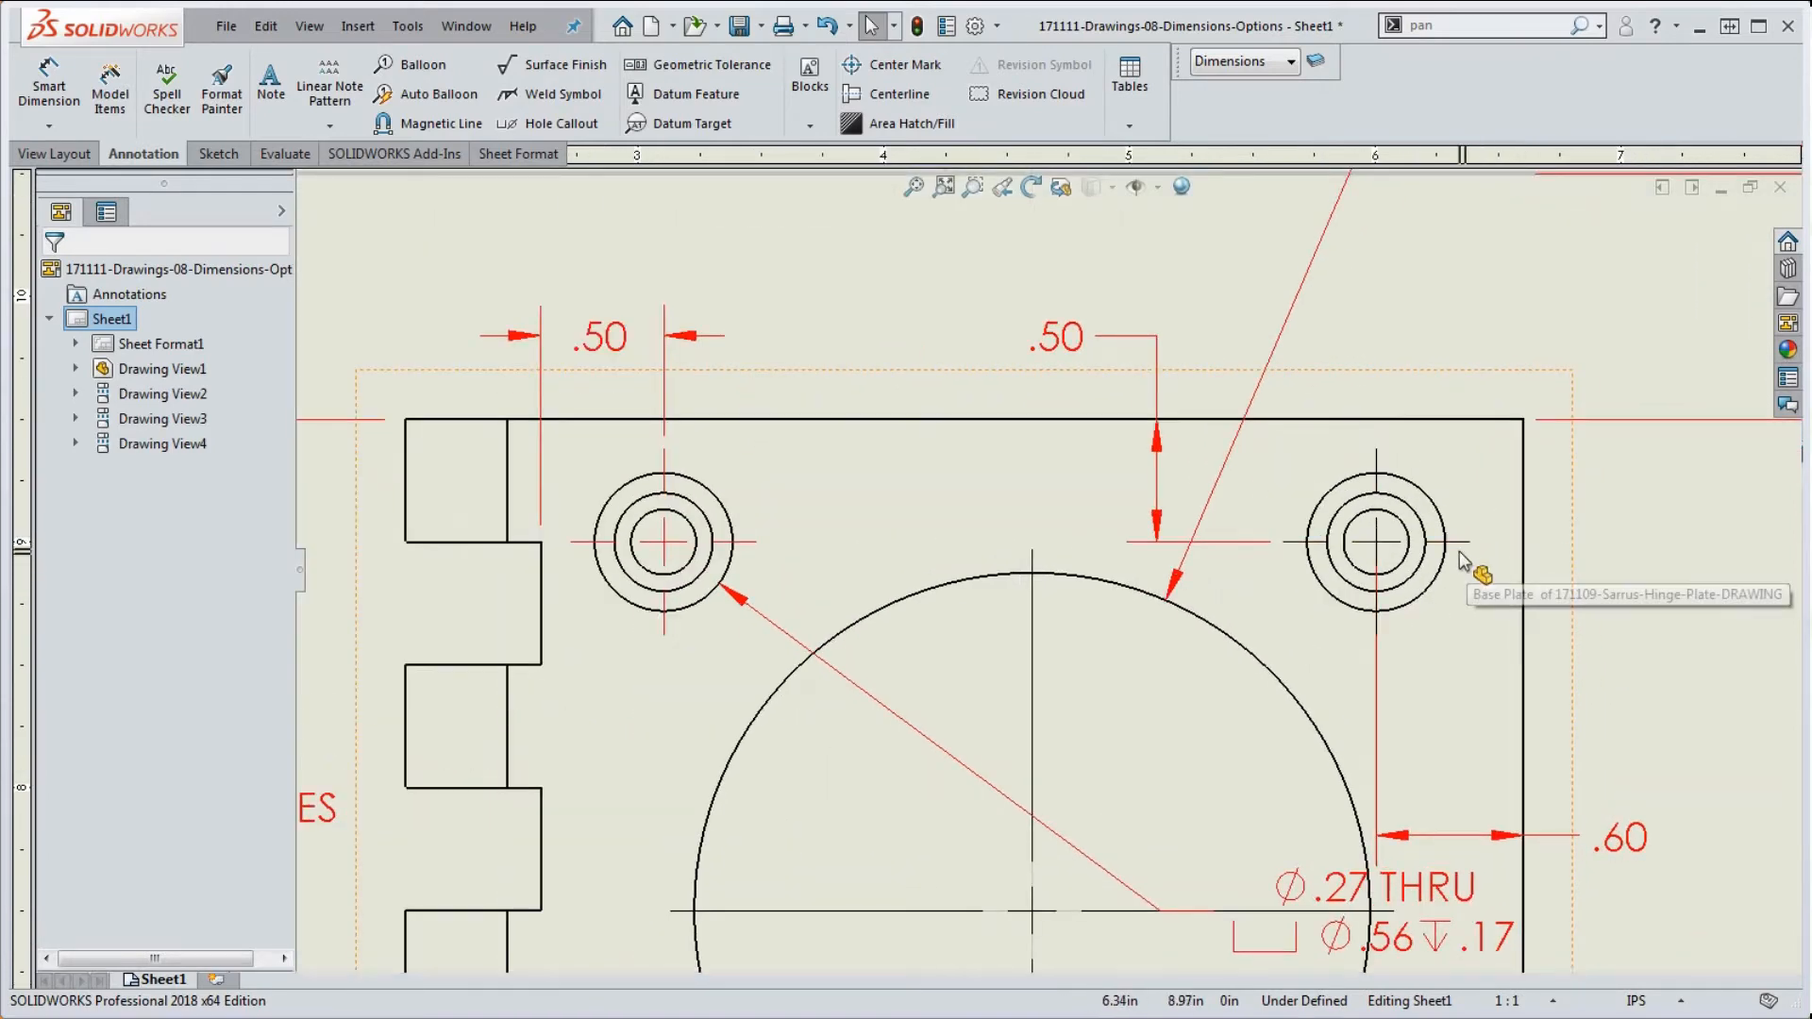
pyautogui.click(1379, 699)
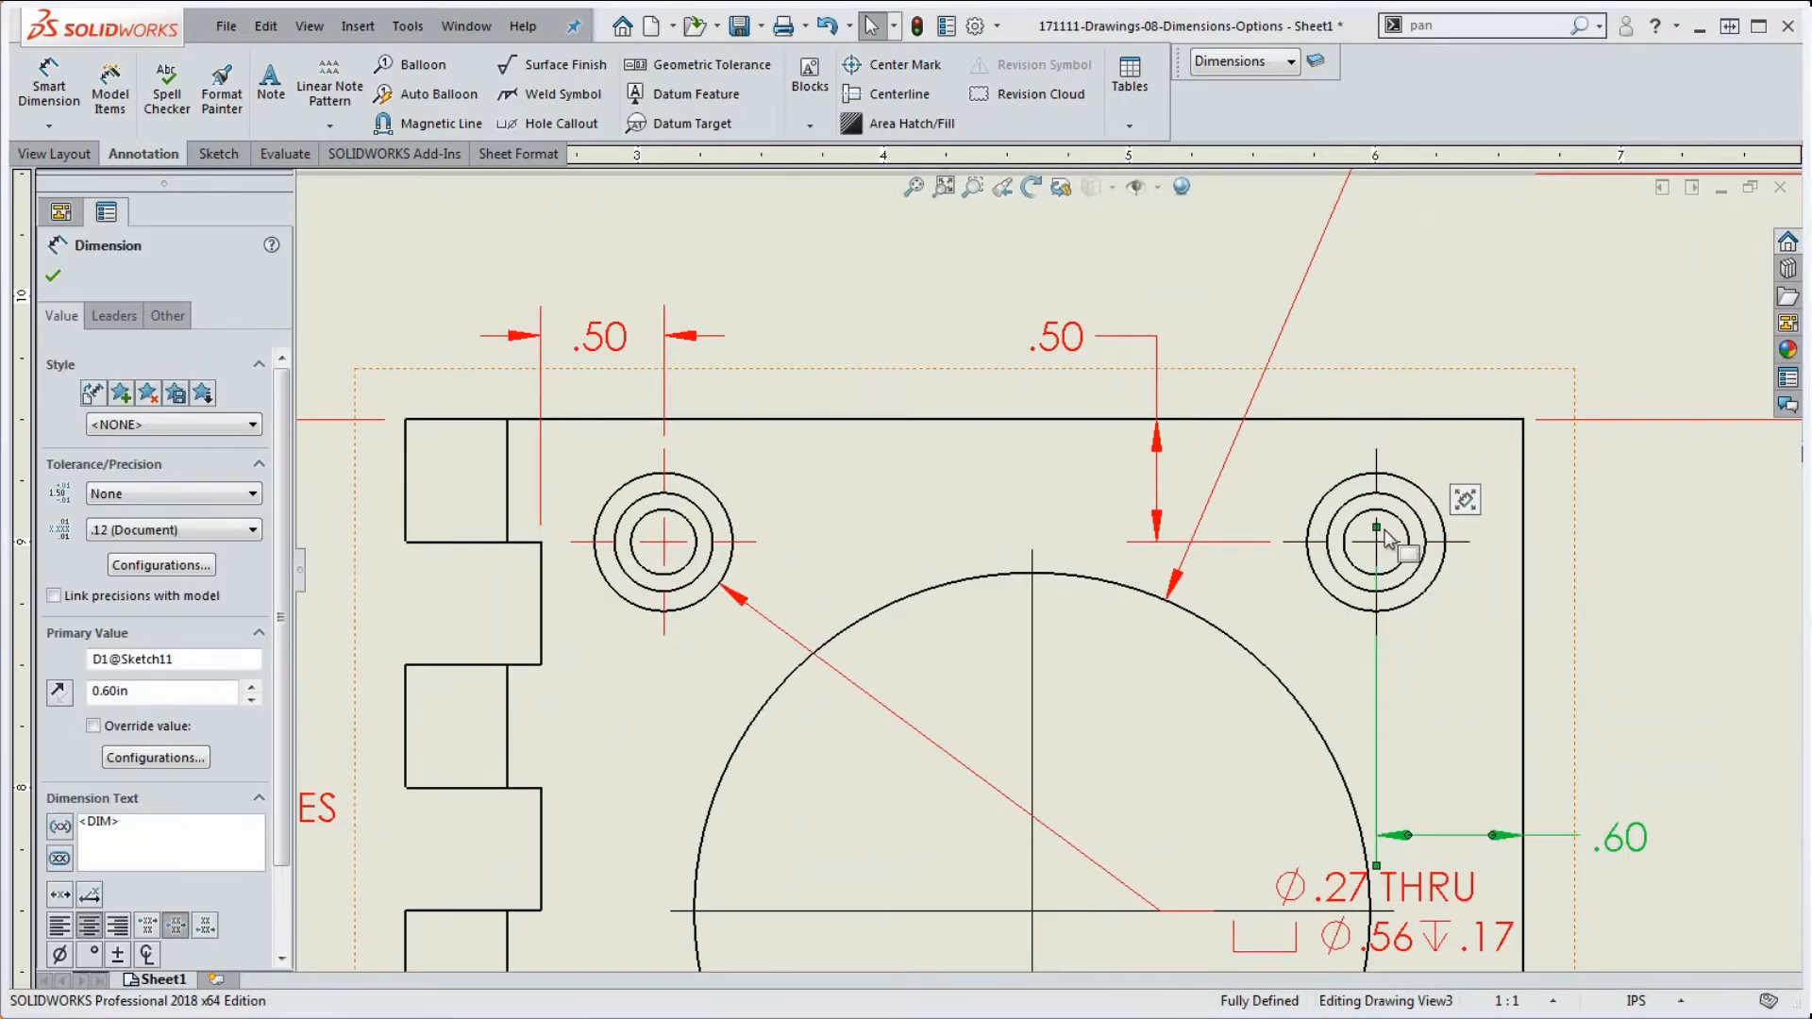
pyautogui.moveTo(1380, 668); pyautogui.dragTo(1371, 718)
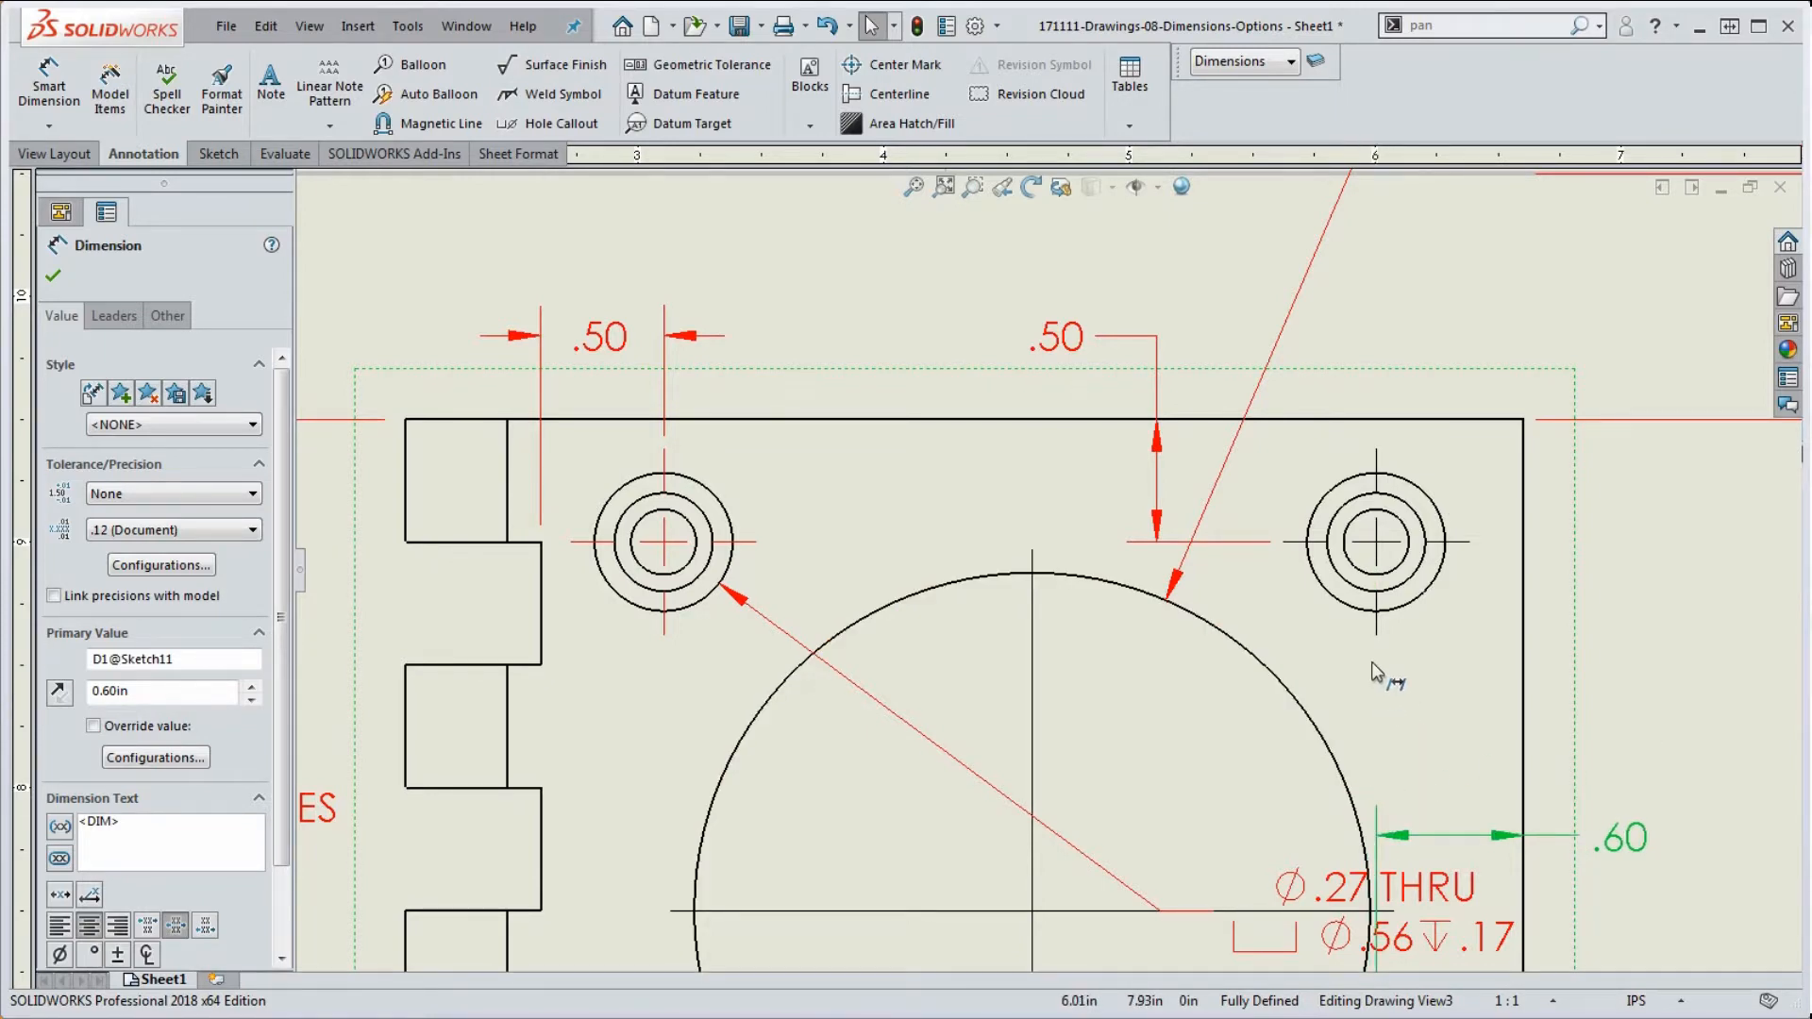
pyautogui.scroll(3, 1170, 571)
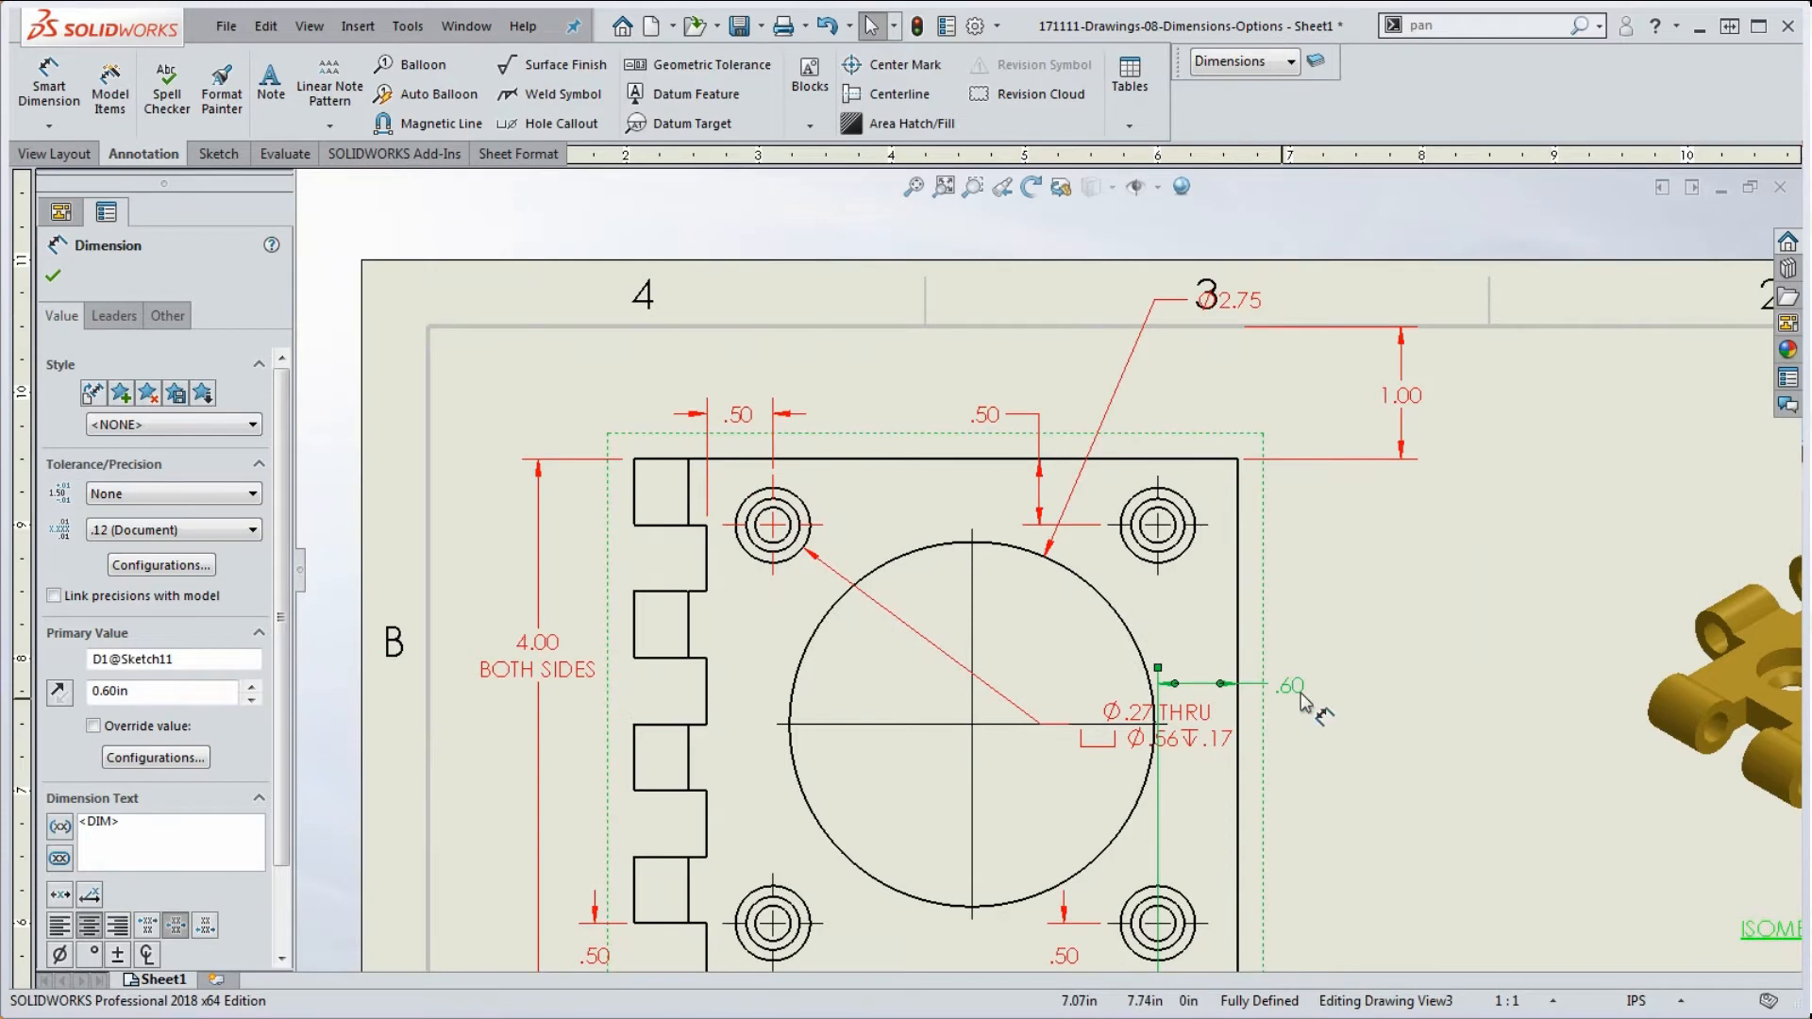
pyautogui.scroll(2, 1227, 769)
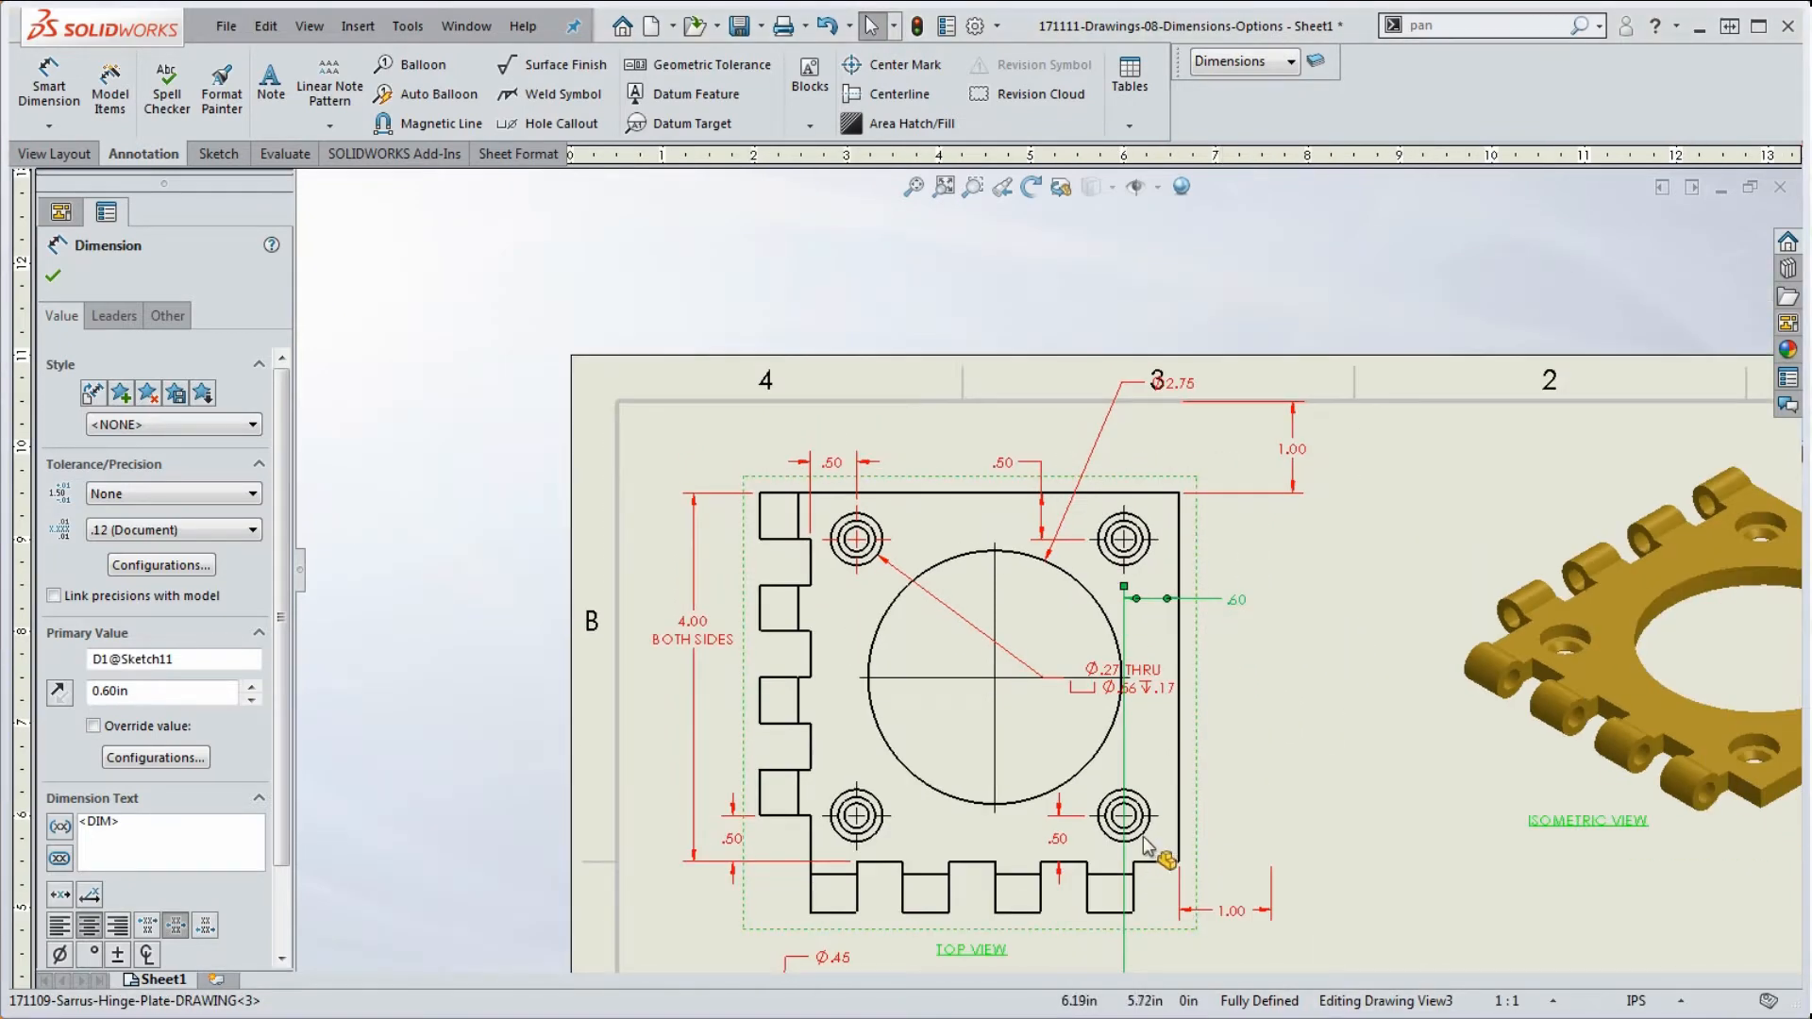
# Step: Shorten the .60 dimension's long extension line so it starts just below the upper-right hole instead of reaching the lower hole
pyautogui.scroll(4, 1189, 831)
pyautogui.scroll(-4, 1115, 864)
pyautogui.scroll(-2, 1111, 854)
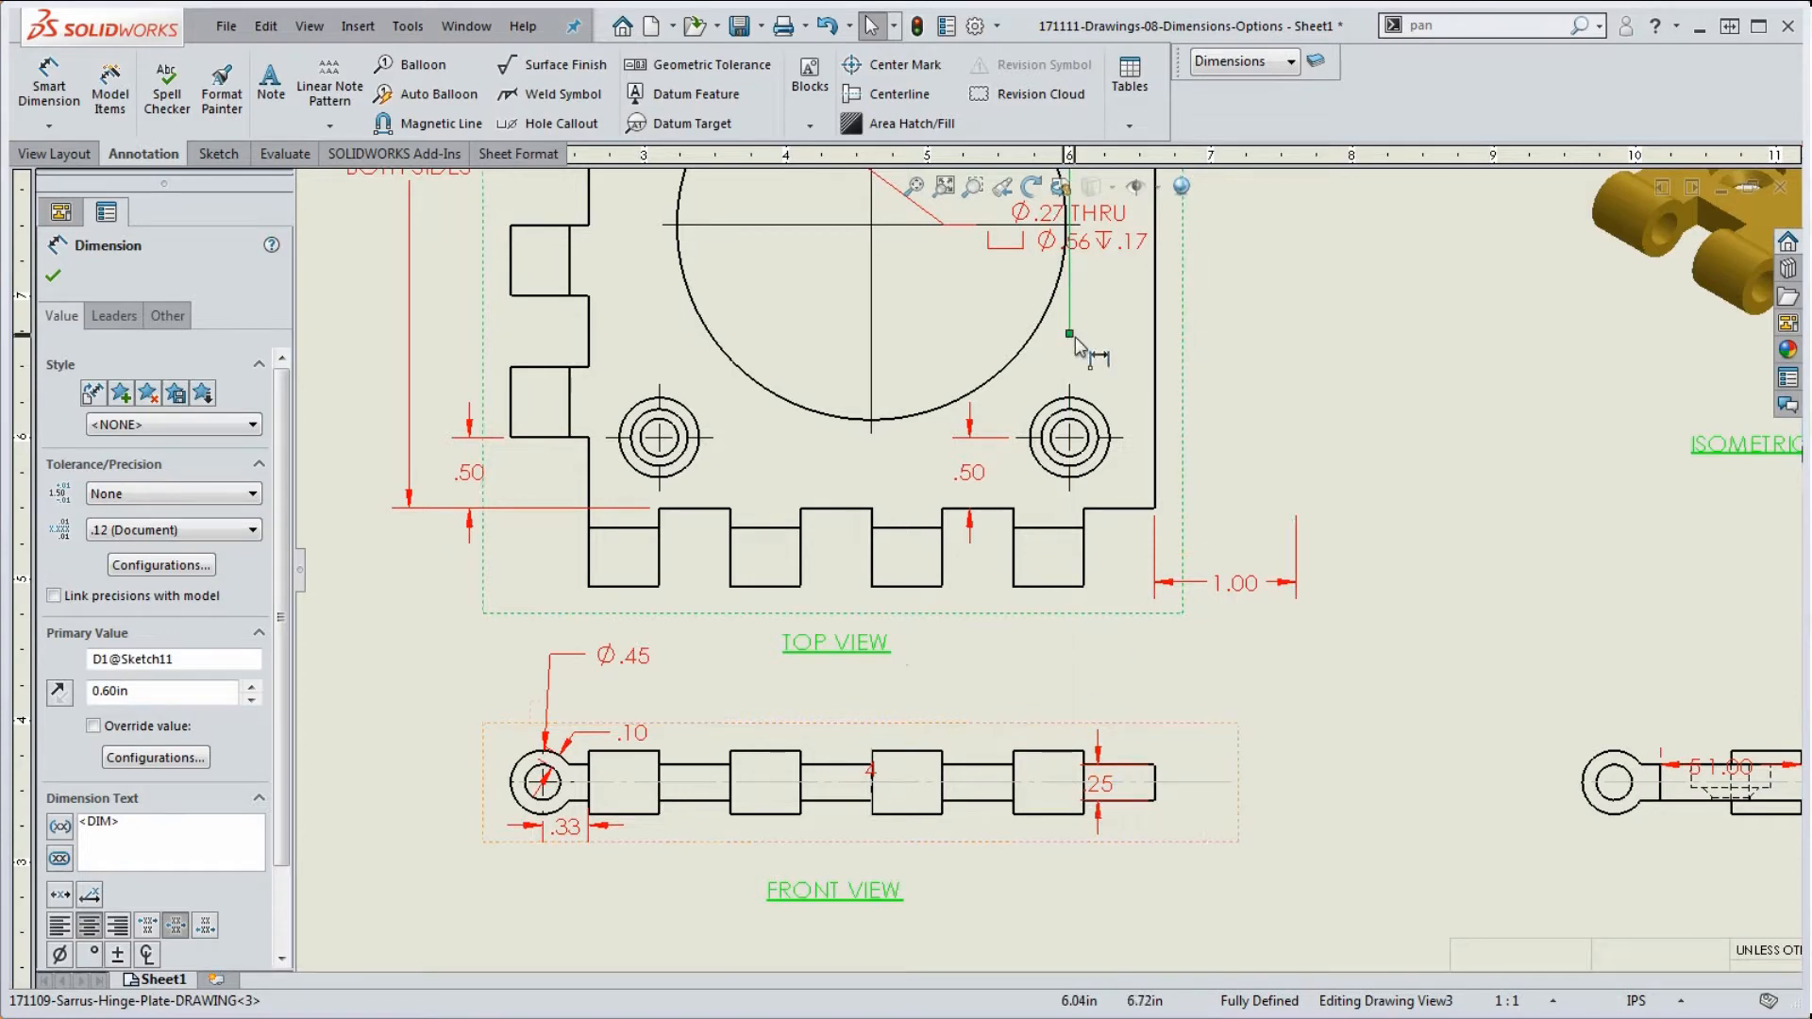
pyautogui.scroll(3, 1065, 368)
pyautogui.scroll(-2, 1085, 581)
pyautogui.scroll(-2, 1085, 542)
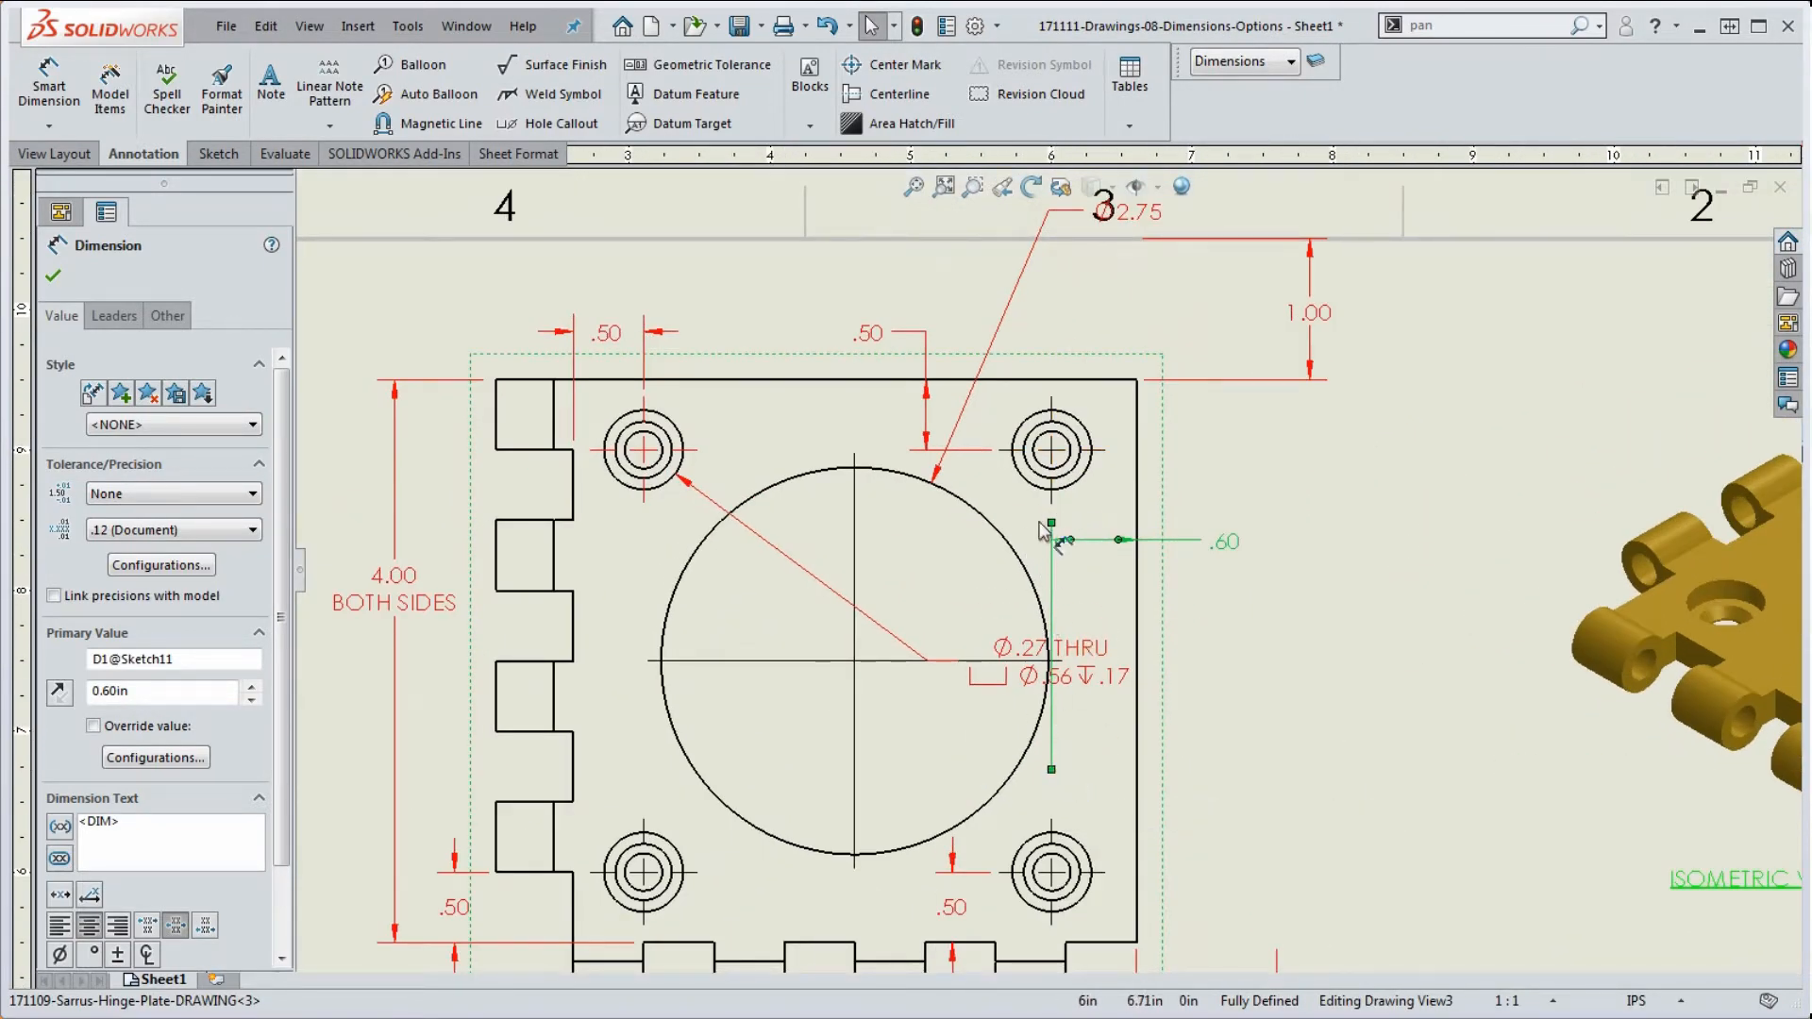
pyautogui.moveTo(1051, 516); pyautogui.dragTo(1051, 515)
pyautogui.click(1226, 637)
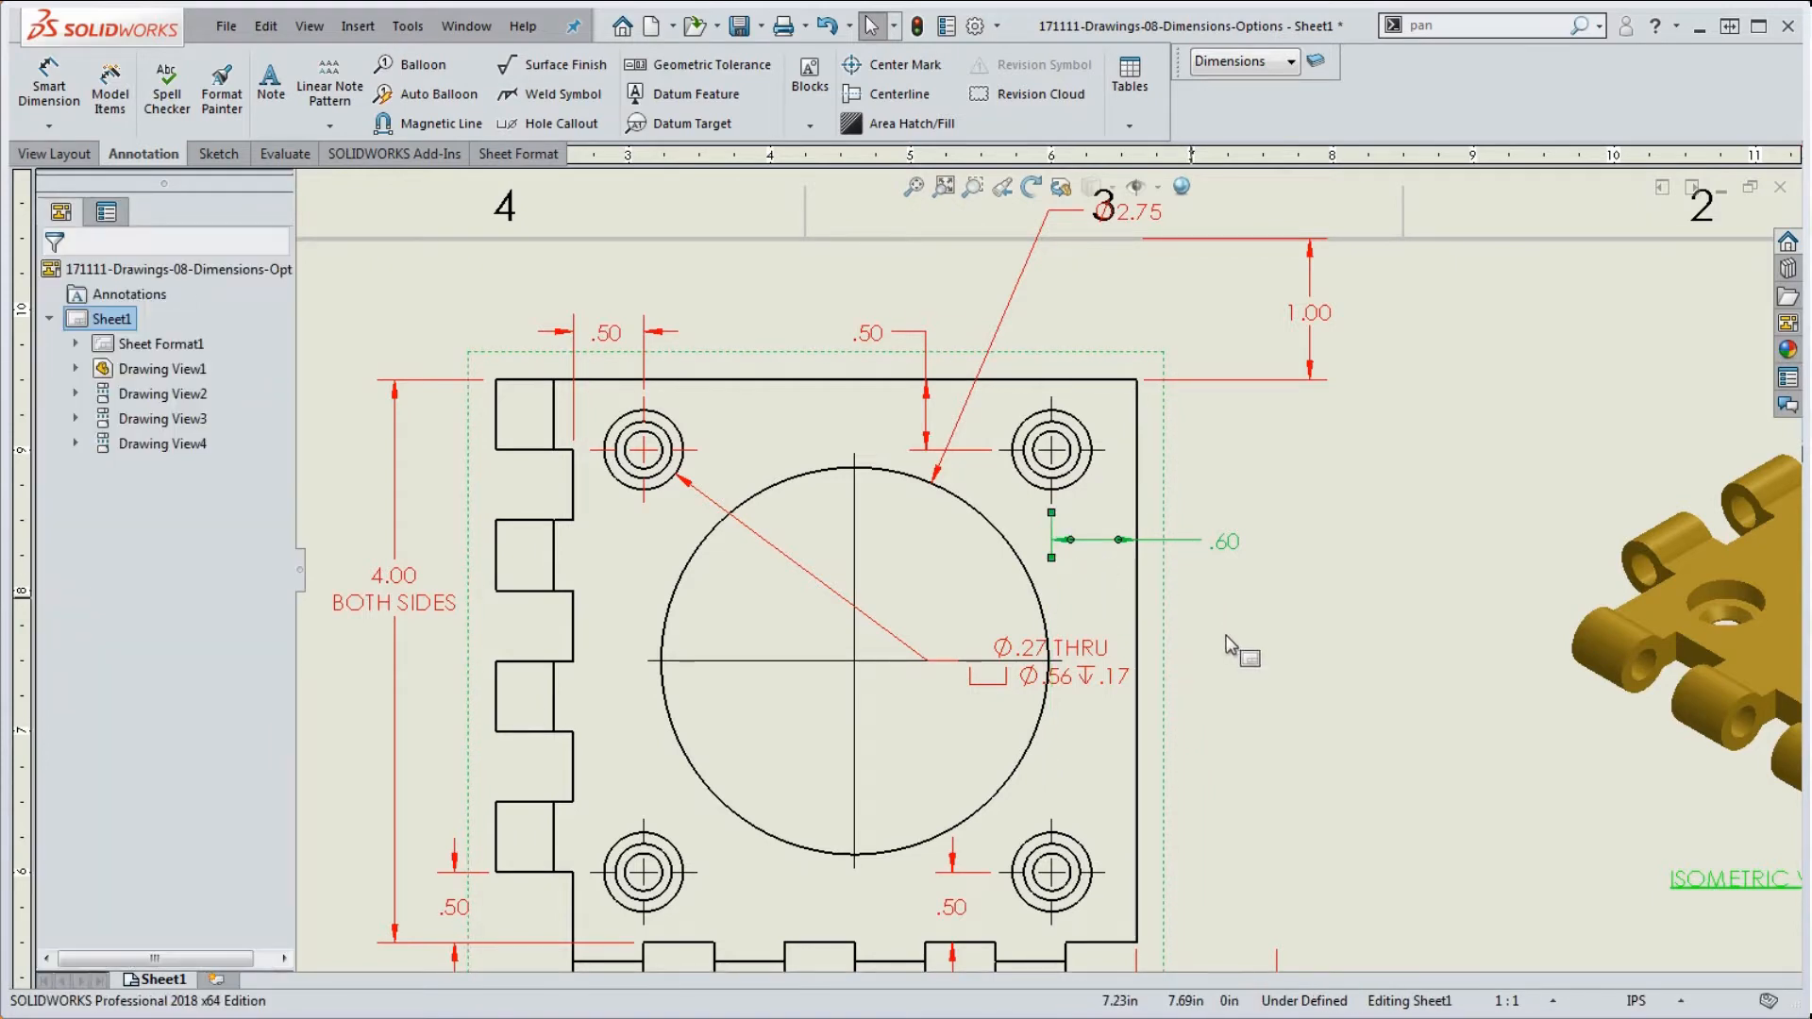
# Step: Assign the upper-right hole's center mark in the top view to the Dimensions layer
pyautogui.scroll(-3, 1069, 515)
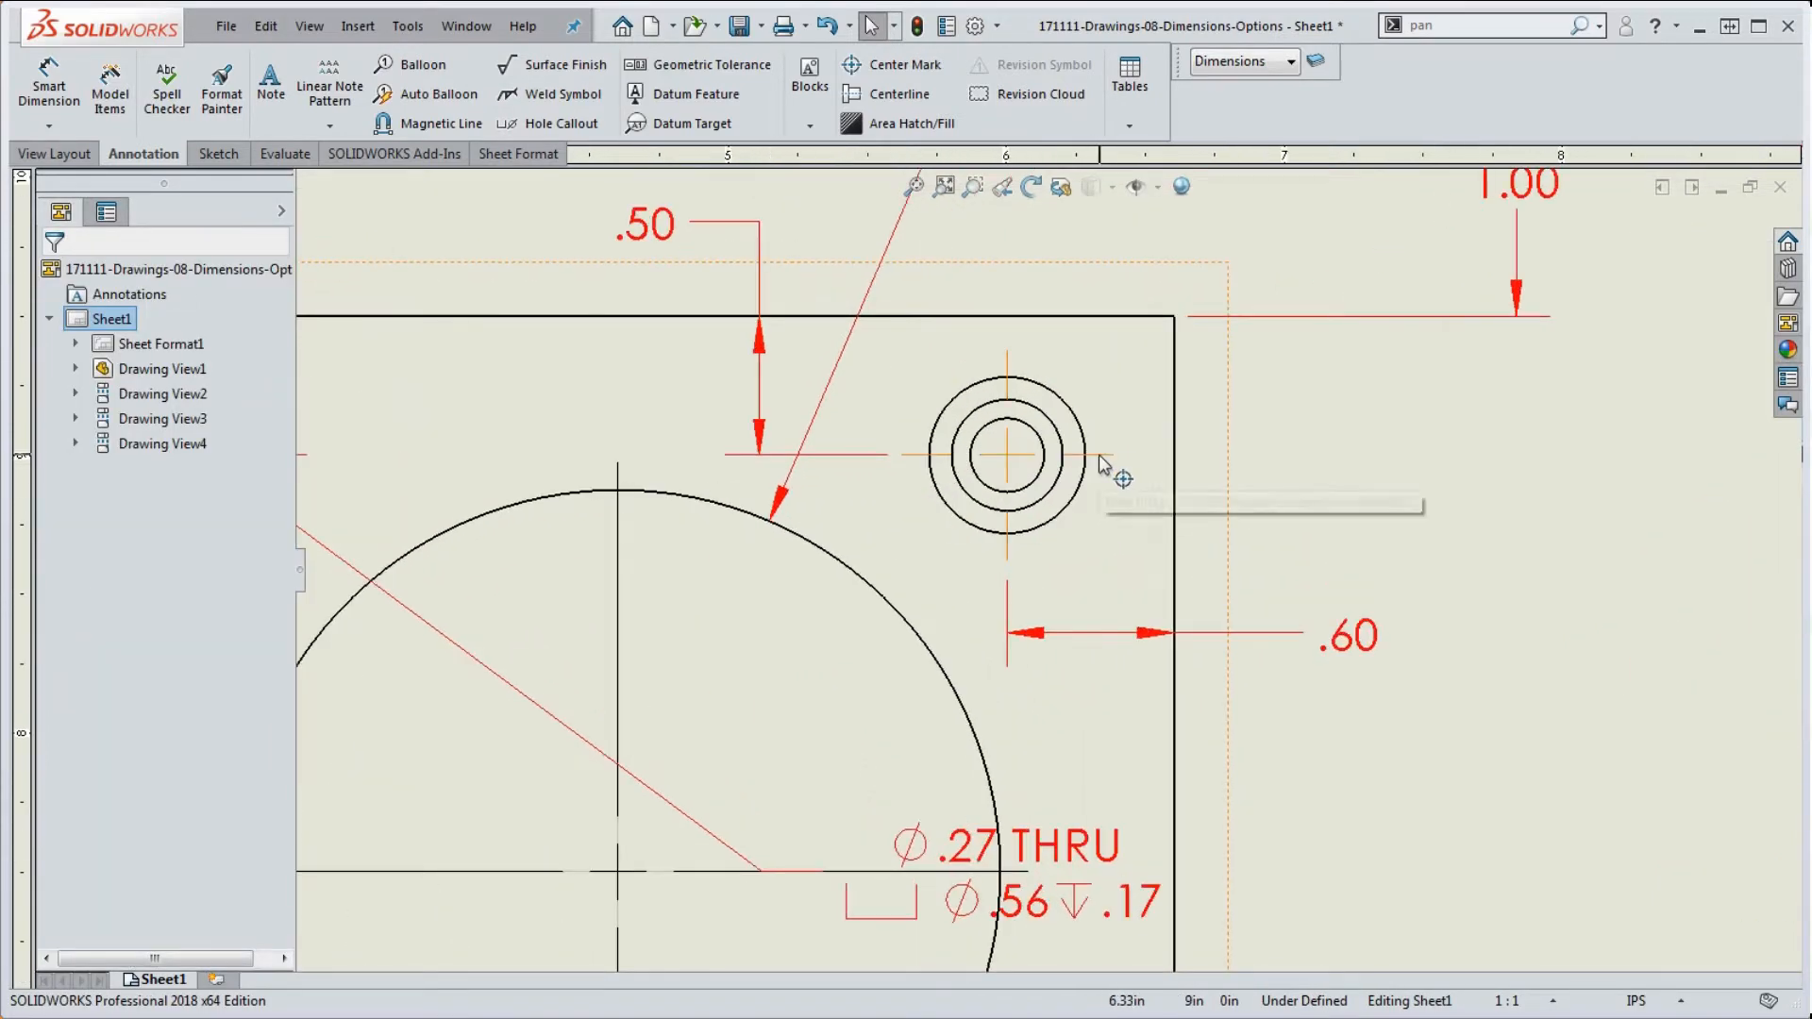
pyautogui.click(1098, 455)
pyautogui.click(165, 715)
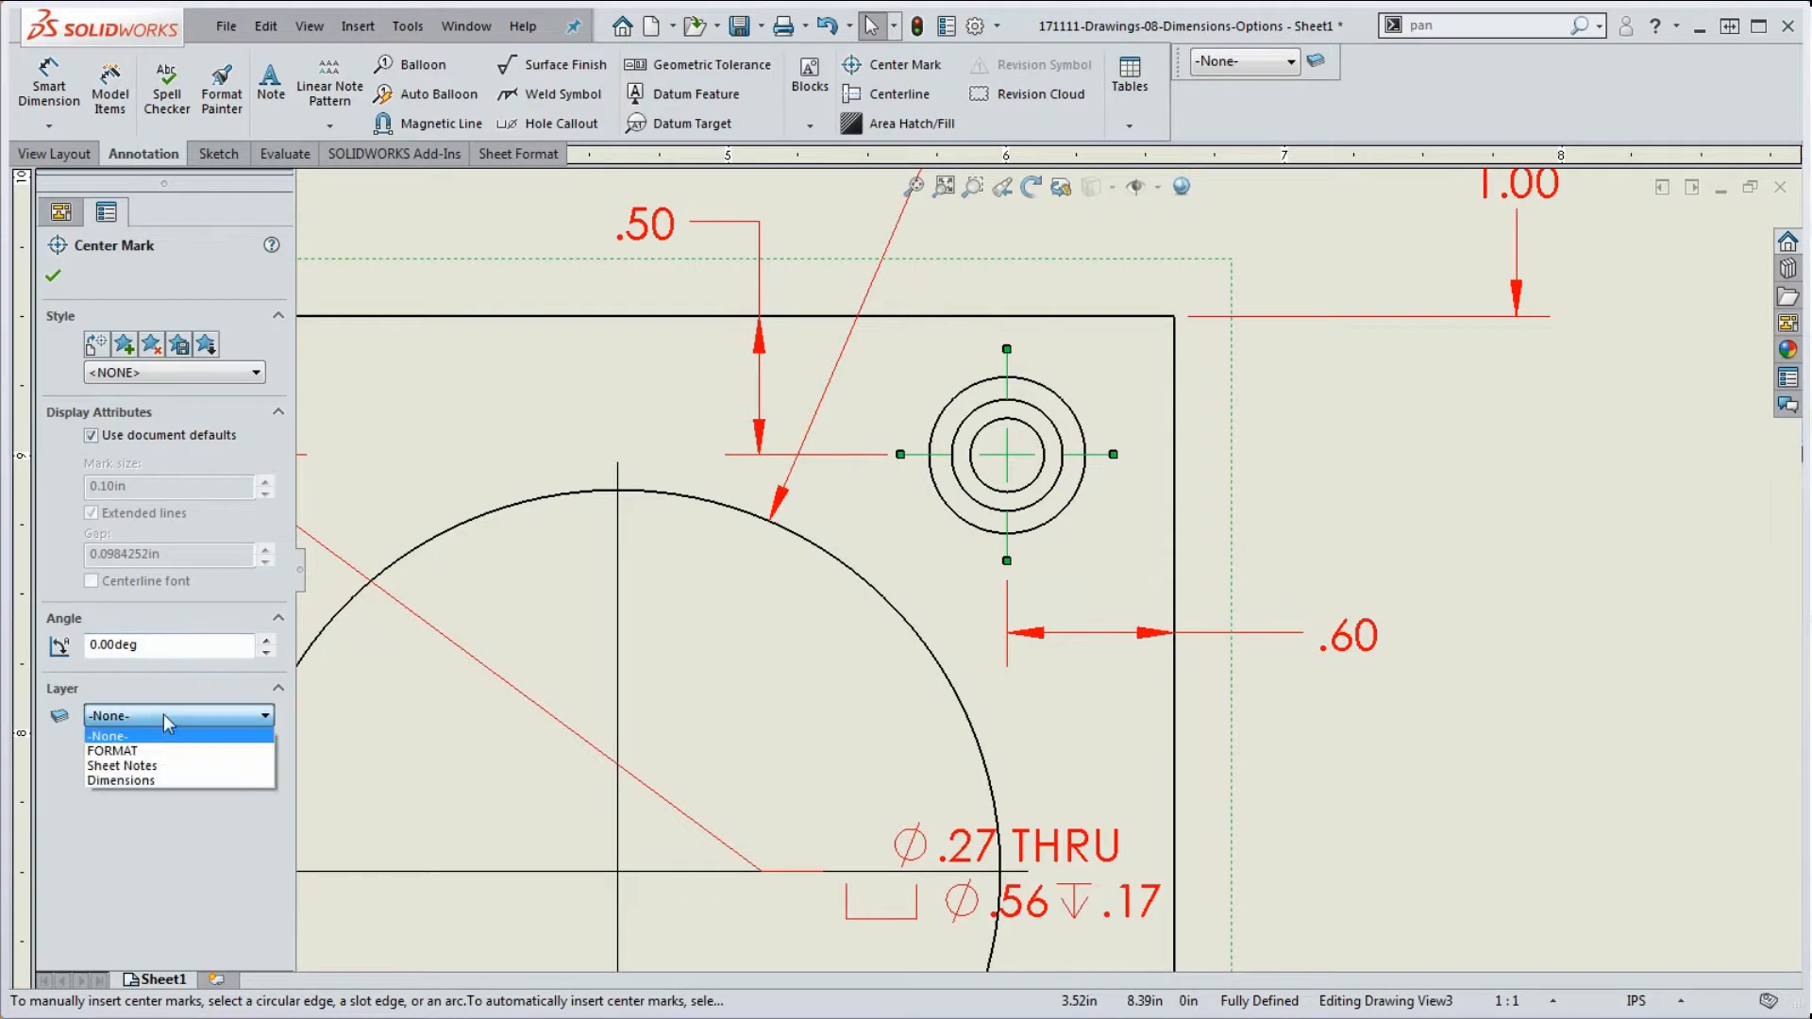
pyautogui.click(156, 781)
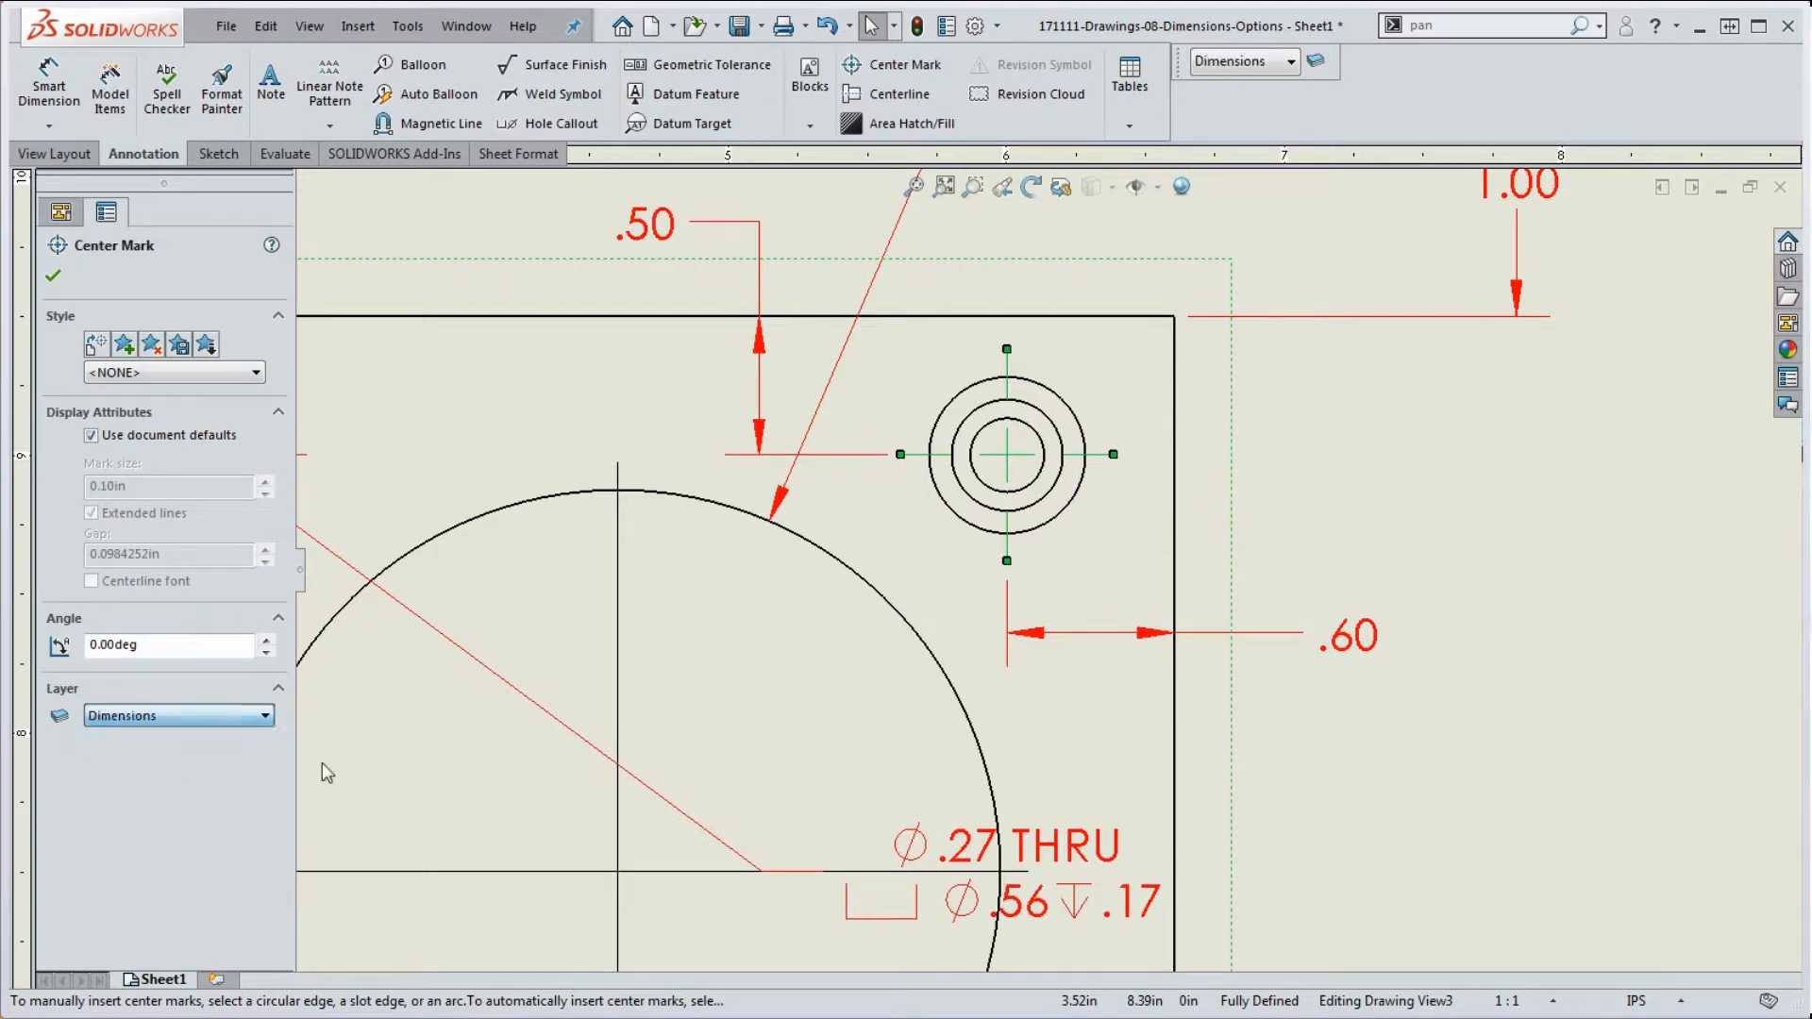
pyautogui.click(1378, 551)
# Step: Move the vertical 1.00 dimension closer to the plate's upper-right corner
pyautogui.scroll(4, 1373, 546)
pyautogui.scroll(-2, 1227, 406)
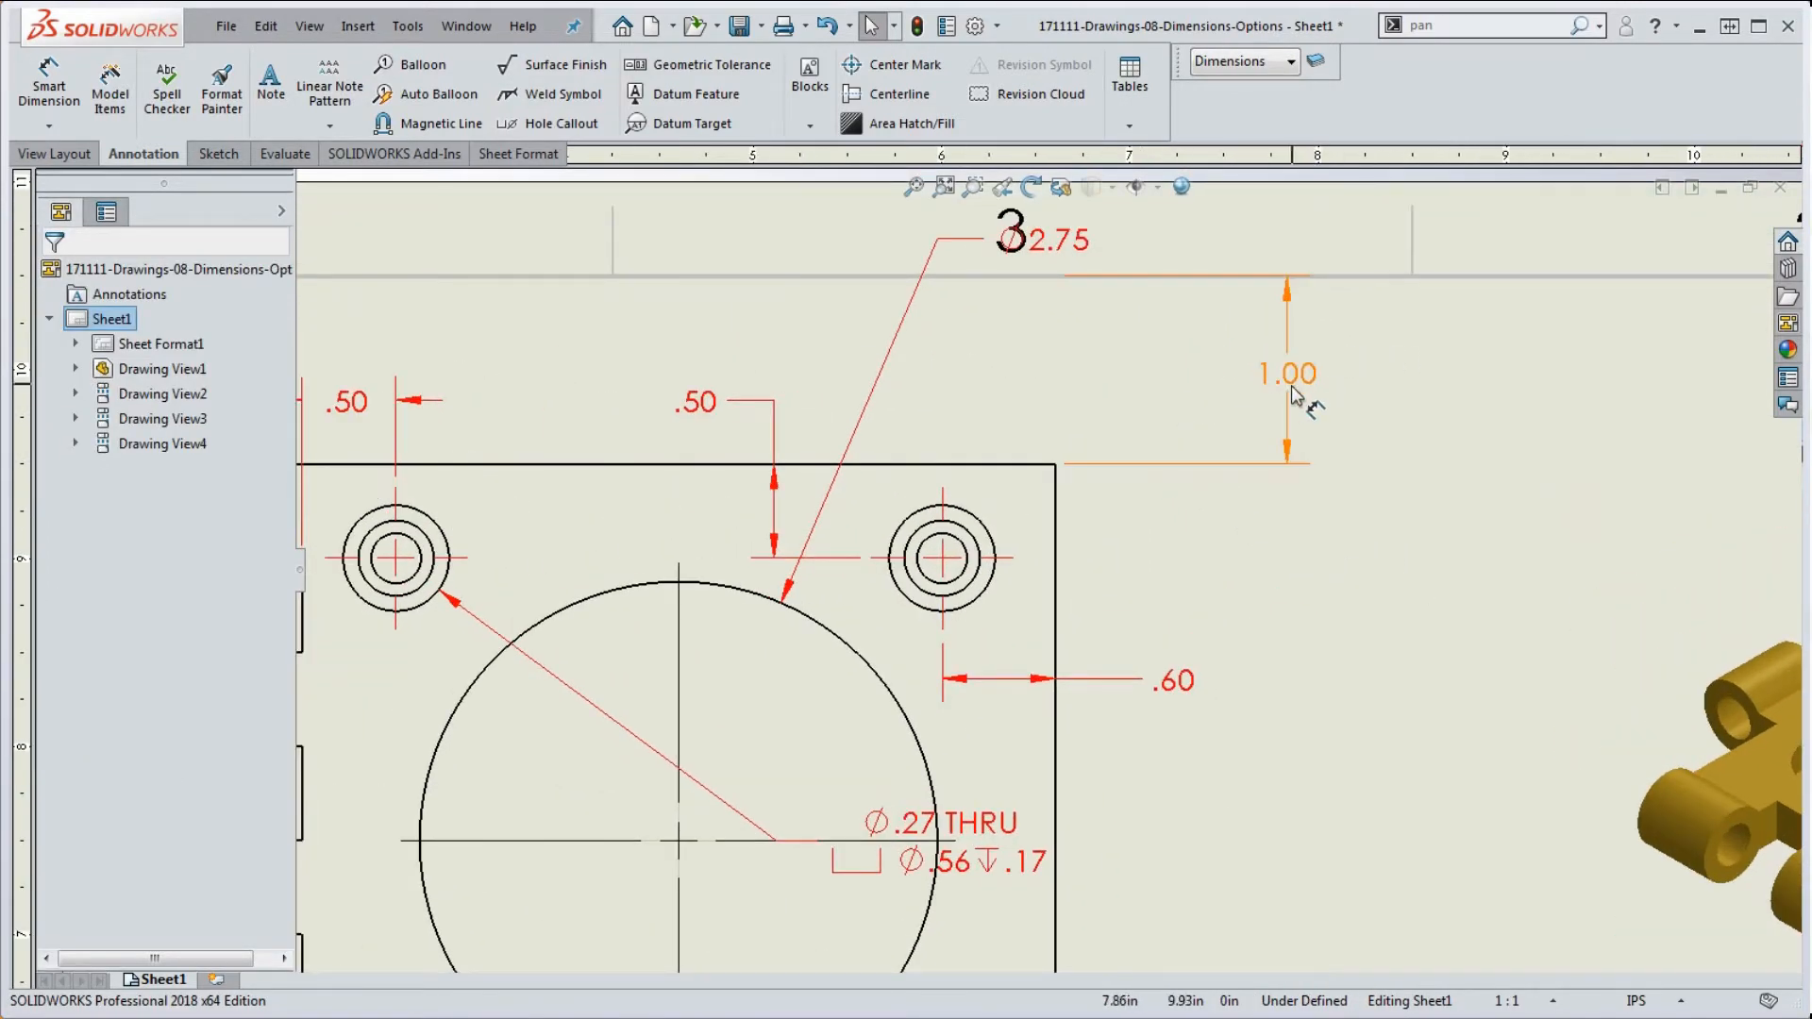
pyautogui.click(1173, 368)
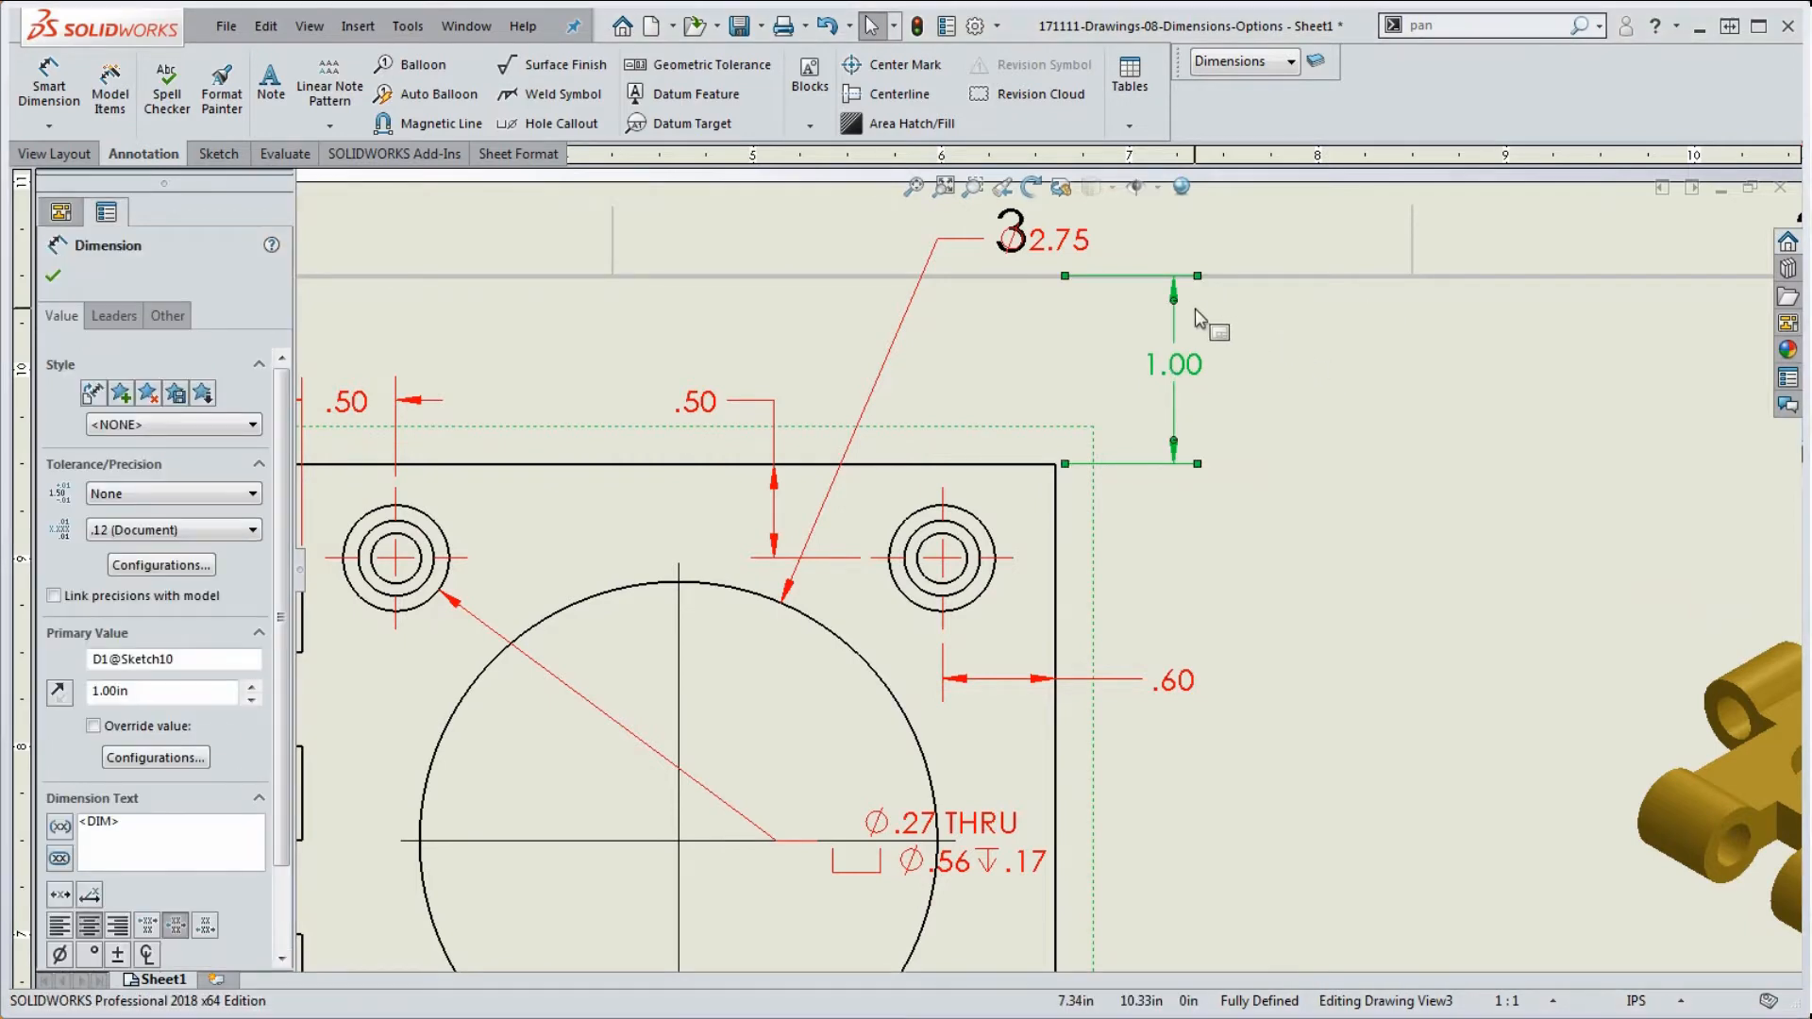
# Step: Delete the horizontal 1.00 dimension beside the top view's lower-right corner
pyautogui.scroll(5, 1085, 528)
pyautogui.scroll(-8, 1038, 718)
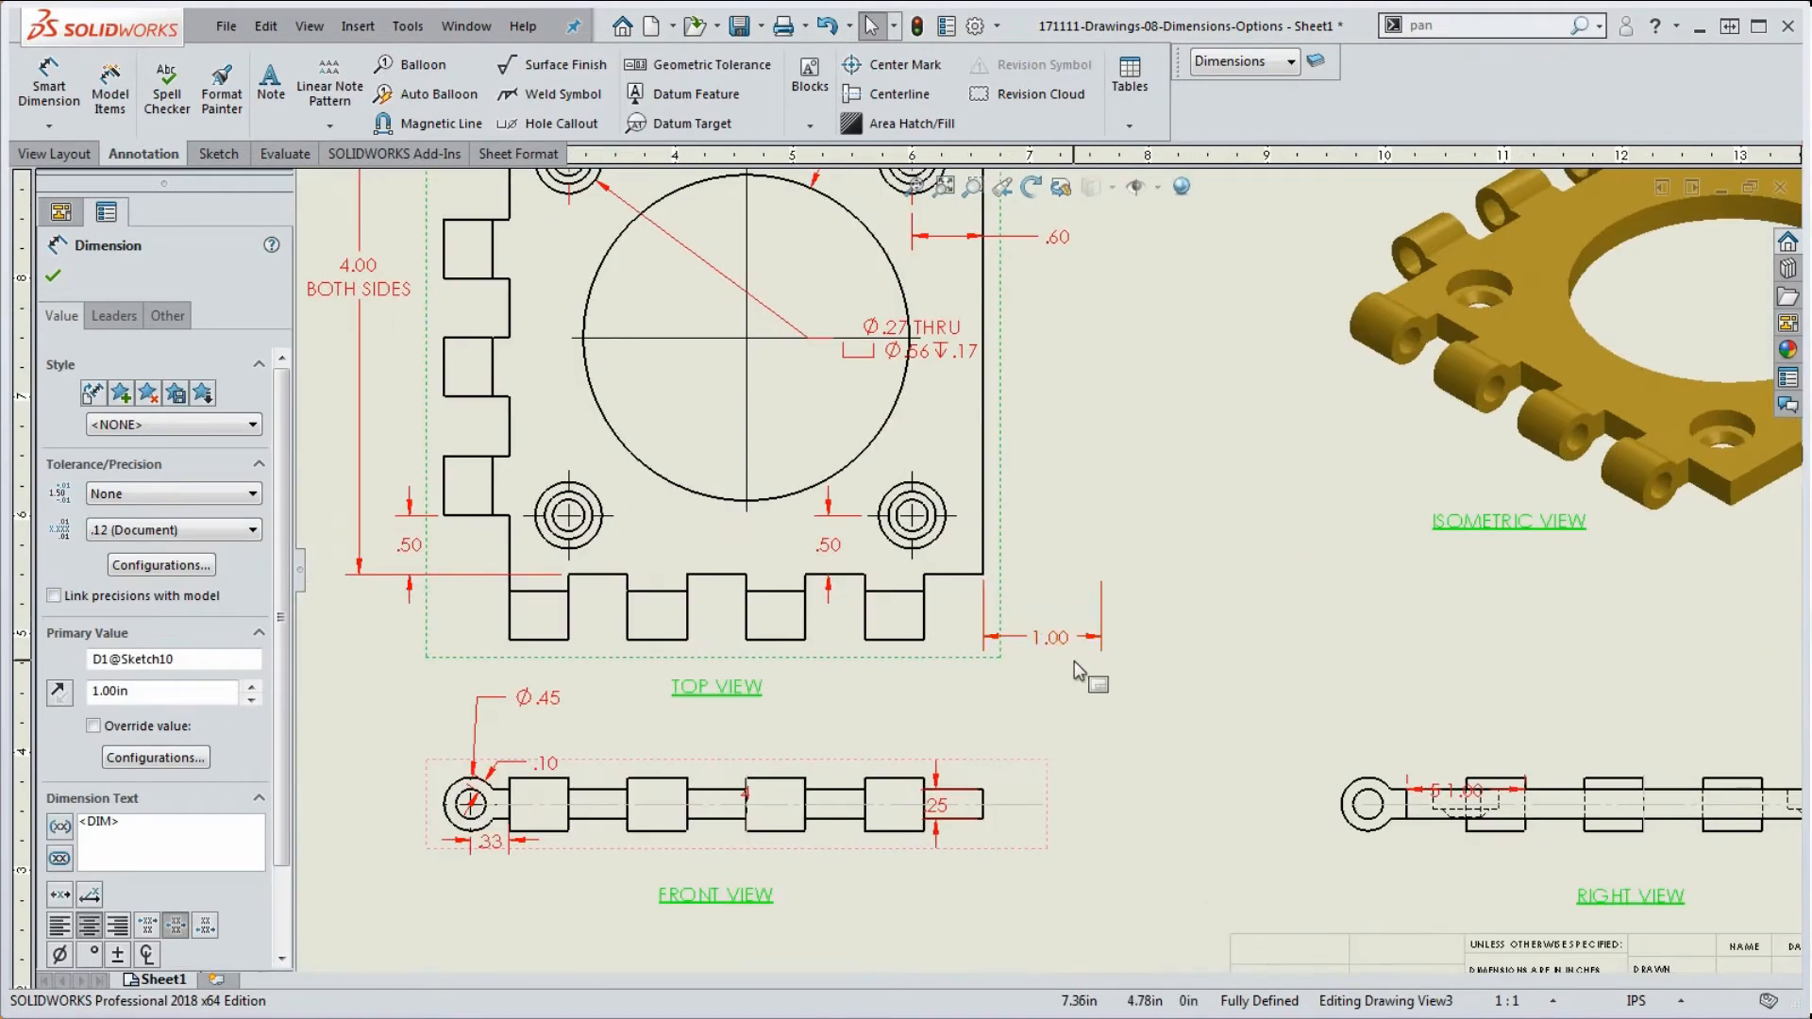
pyautogui.click(1109, 630)
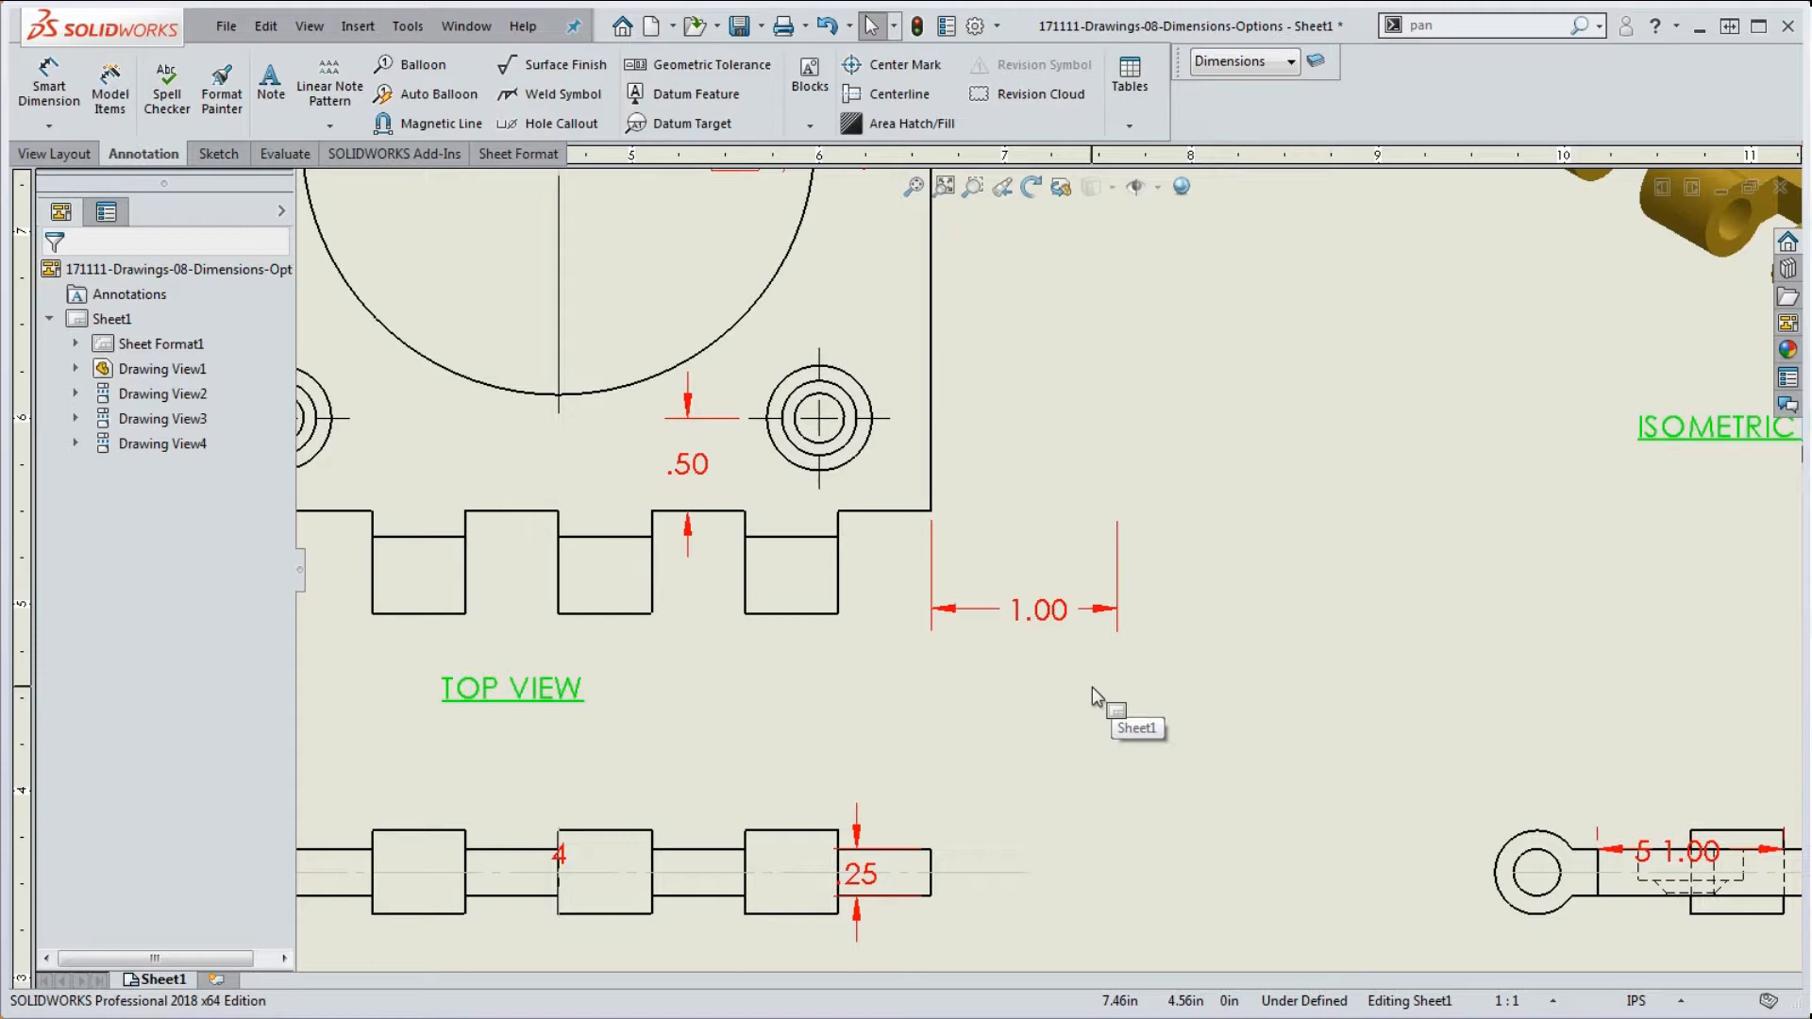
pyautogui.click(1070, 621)
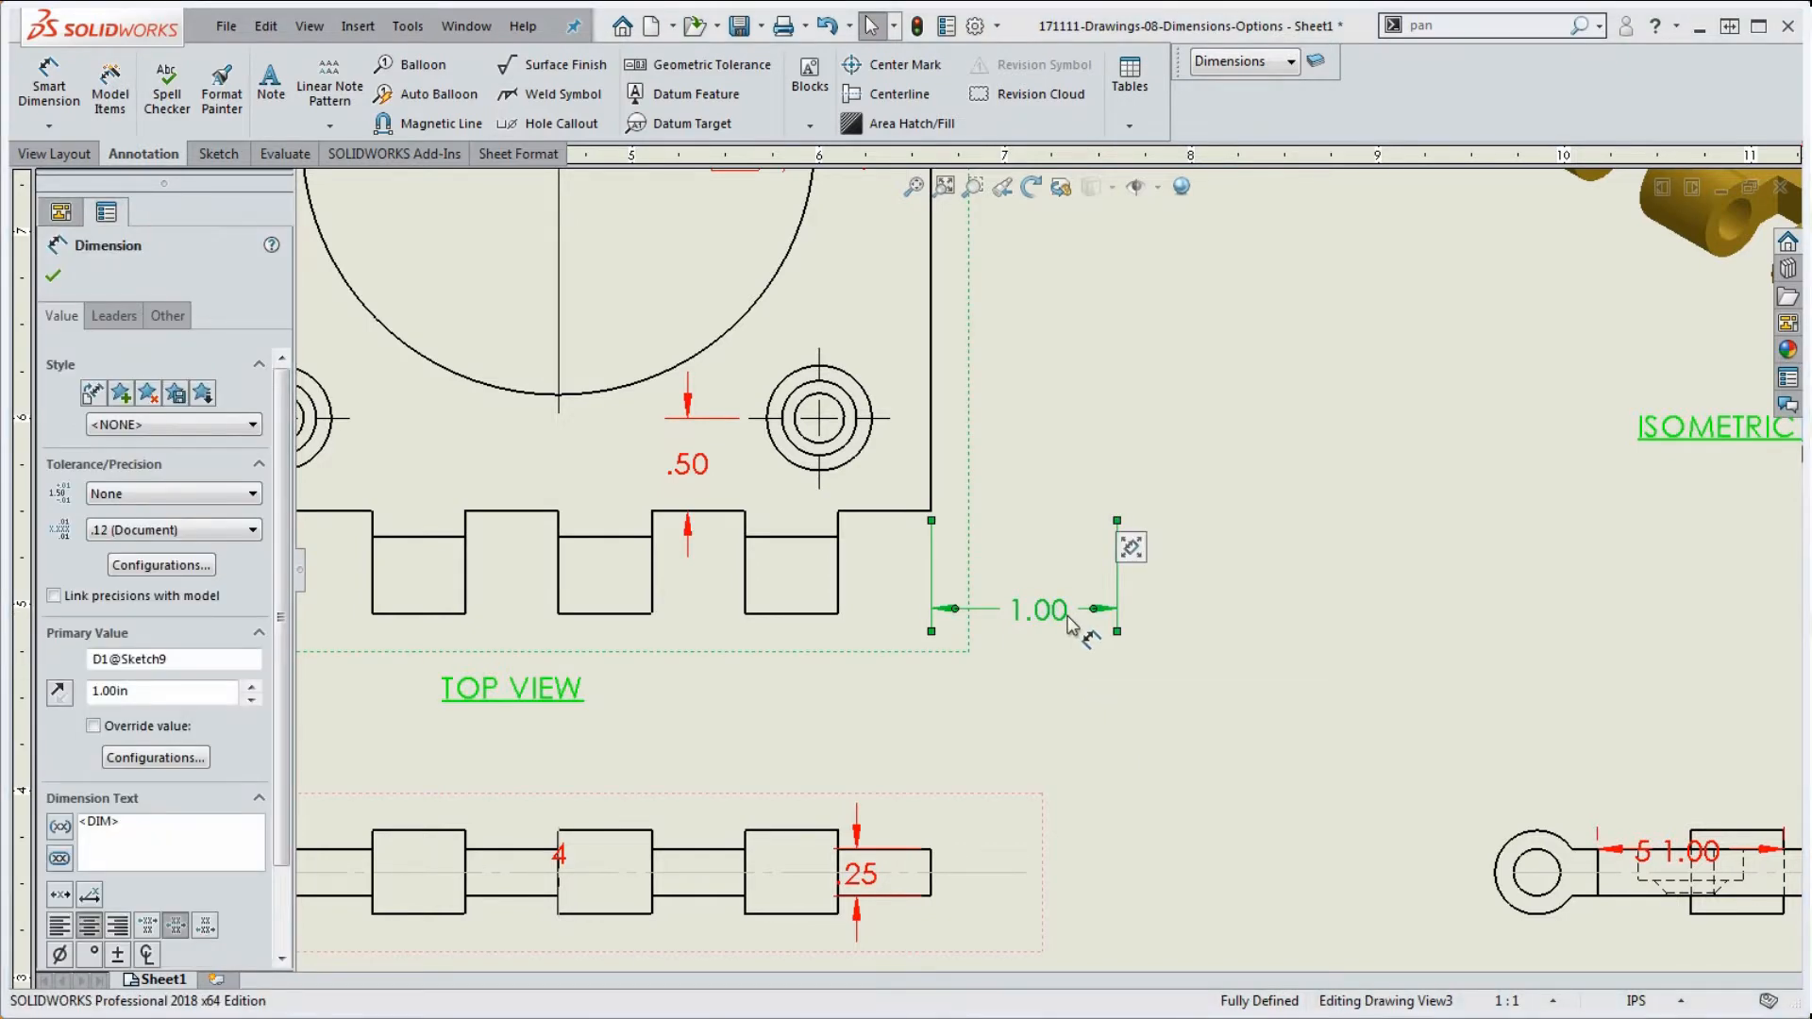
pyautogui.press('Delete')
# Step: Delete the vertical 1.00 dimension above the plate's upper-right corner
pyautogui.scroll(9, 1086, 666)
pyautogui.scroll(-7, 1129, 381)
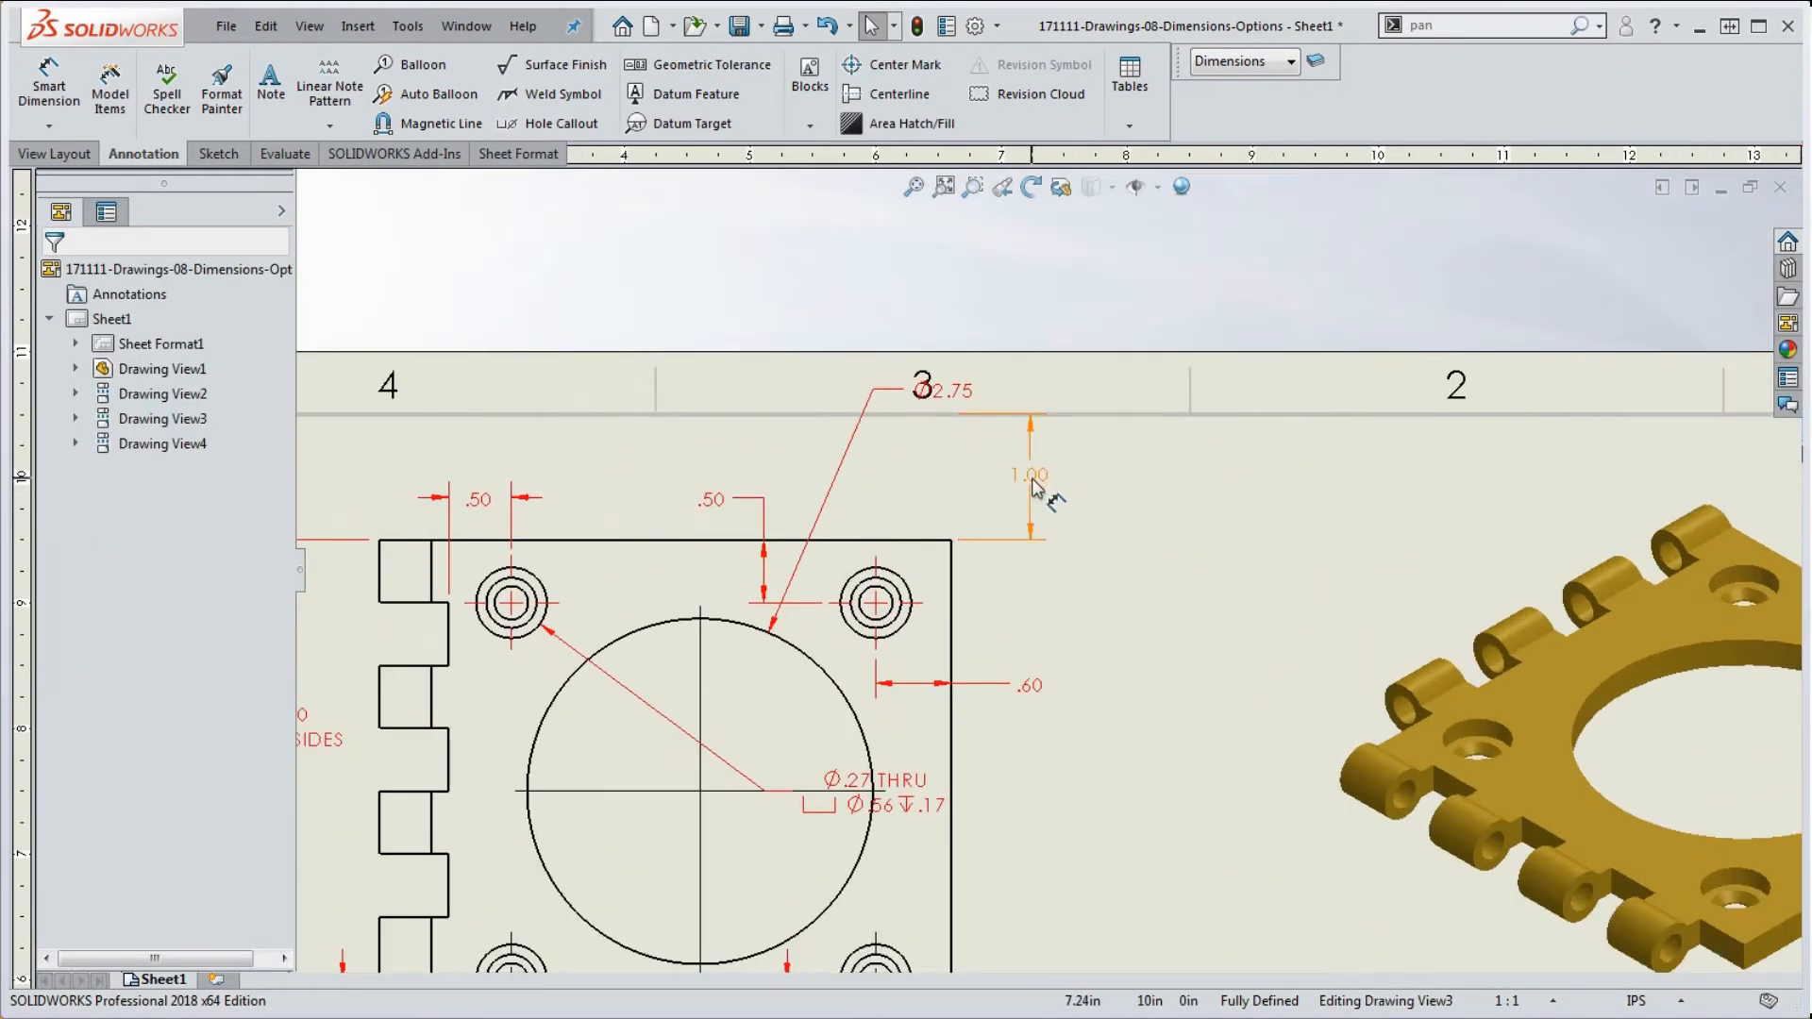
pyautogui.click(1033, 486)
pyautogui.press('Delete')
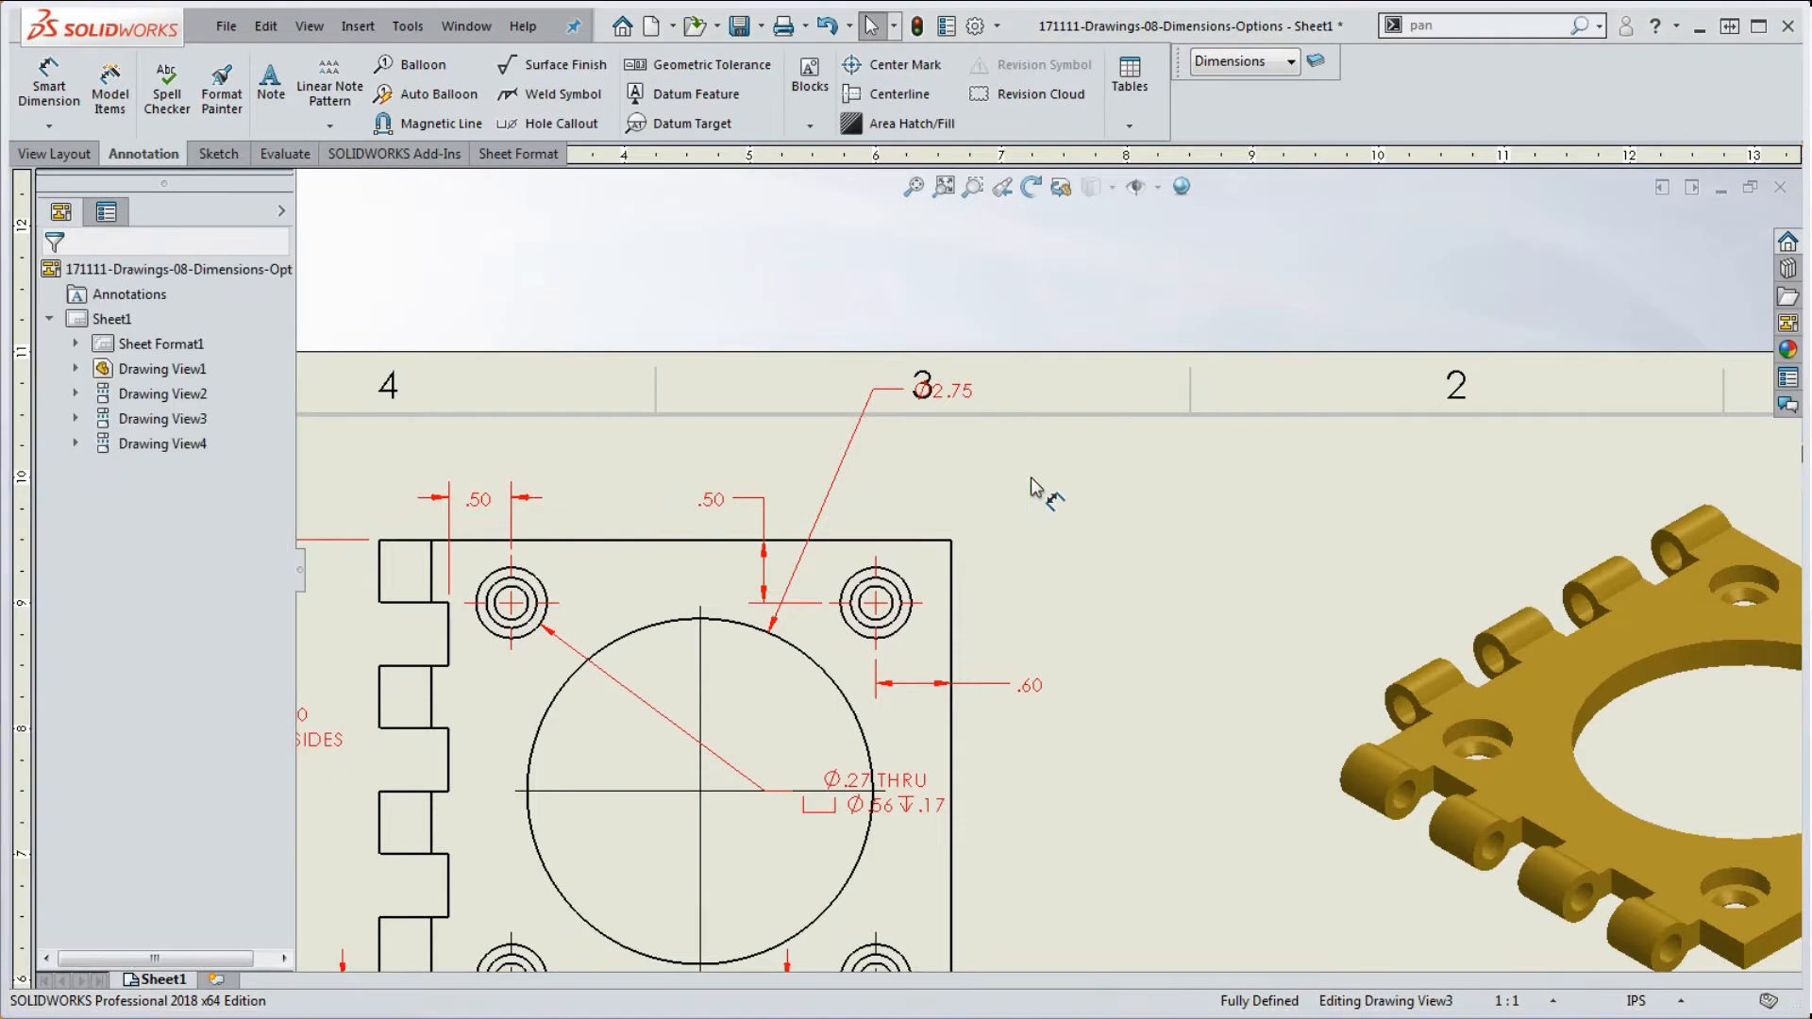
# Step: Open the hinge plate part from the top view and examine the Back Cut and Right Cut sketches, Sketch10 and Sketch9
pyautogui.rightClick(934, 579)
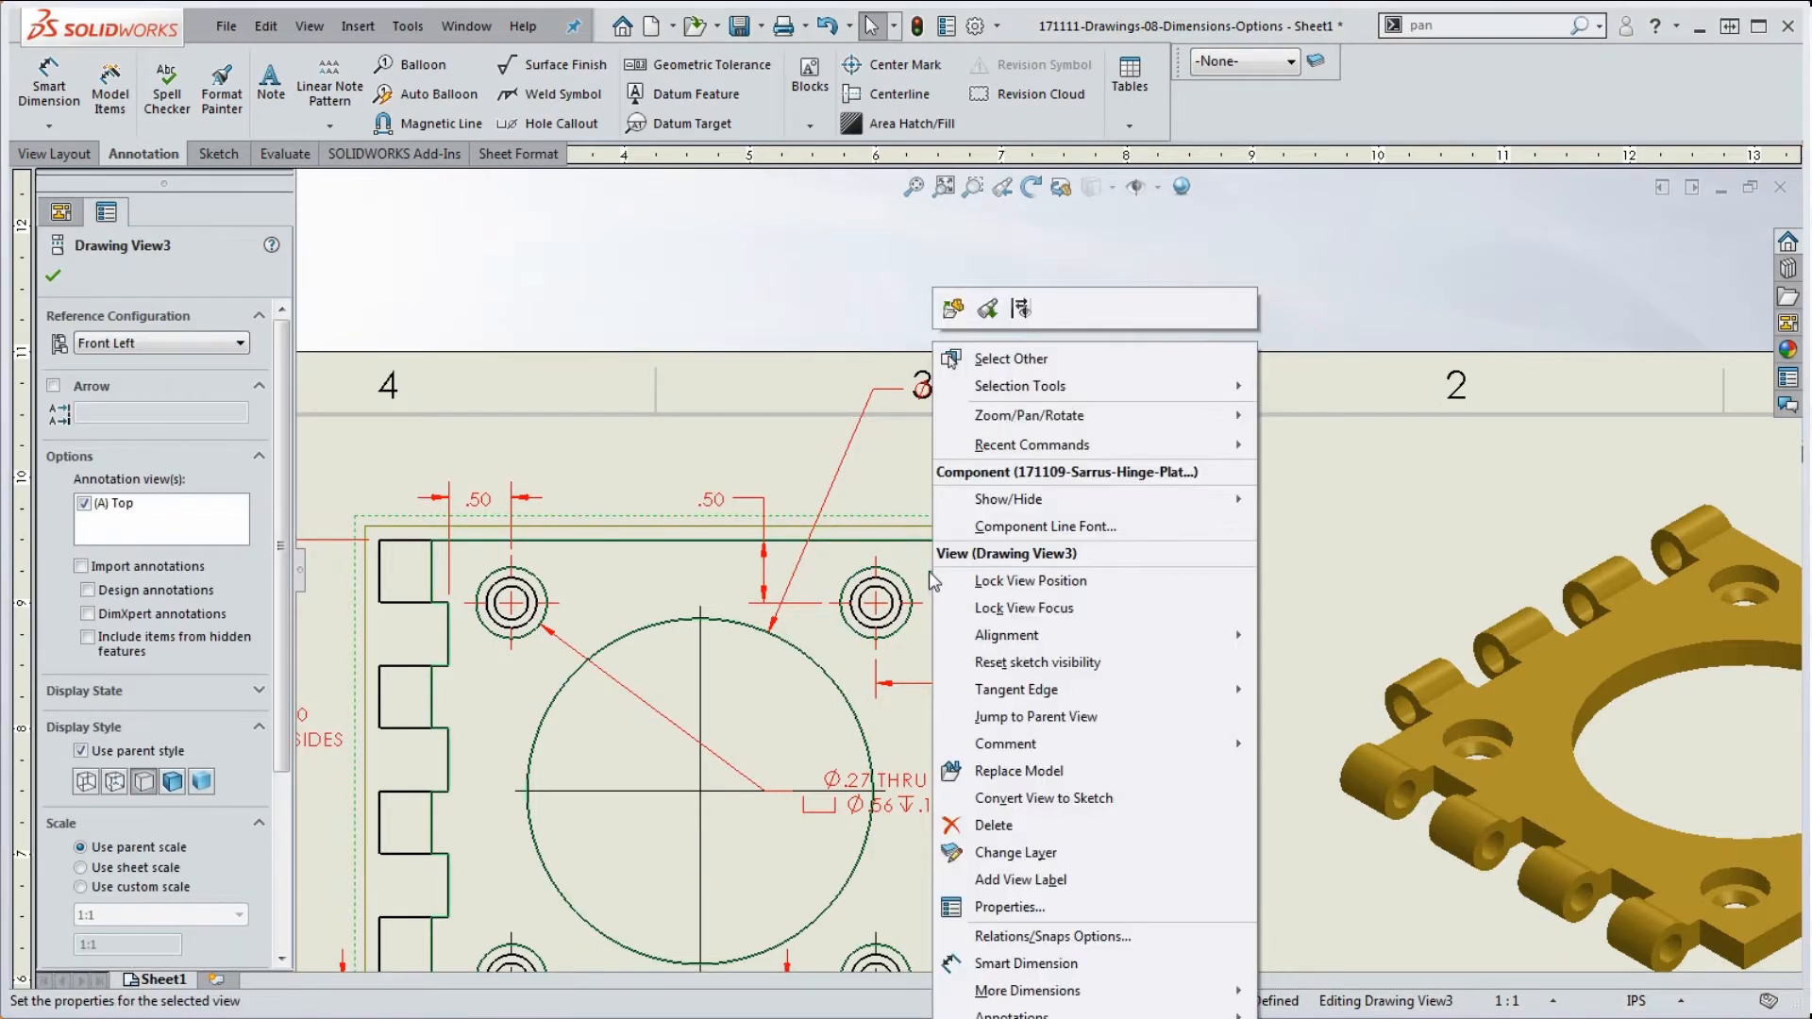
pyautogui.click(953, 308)
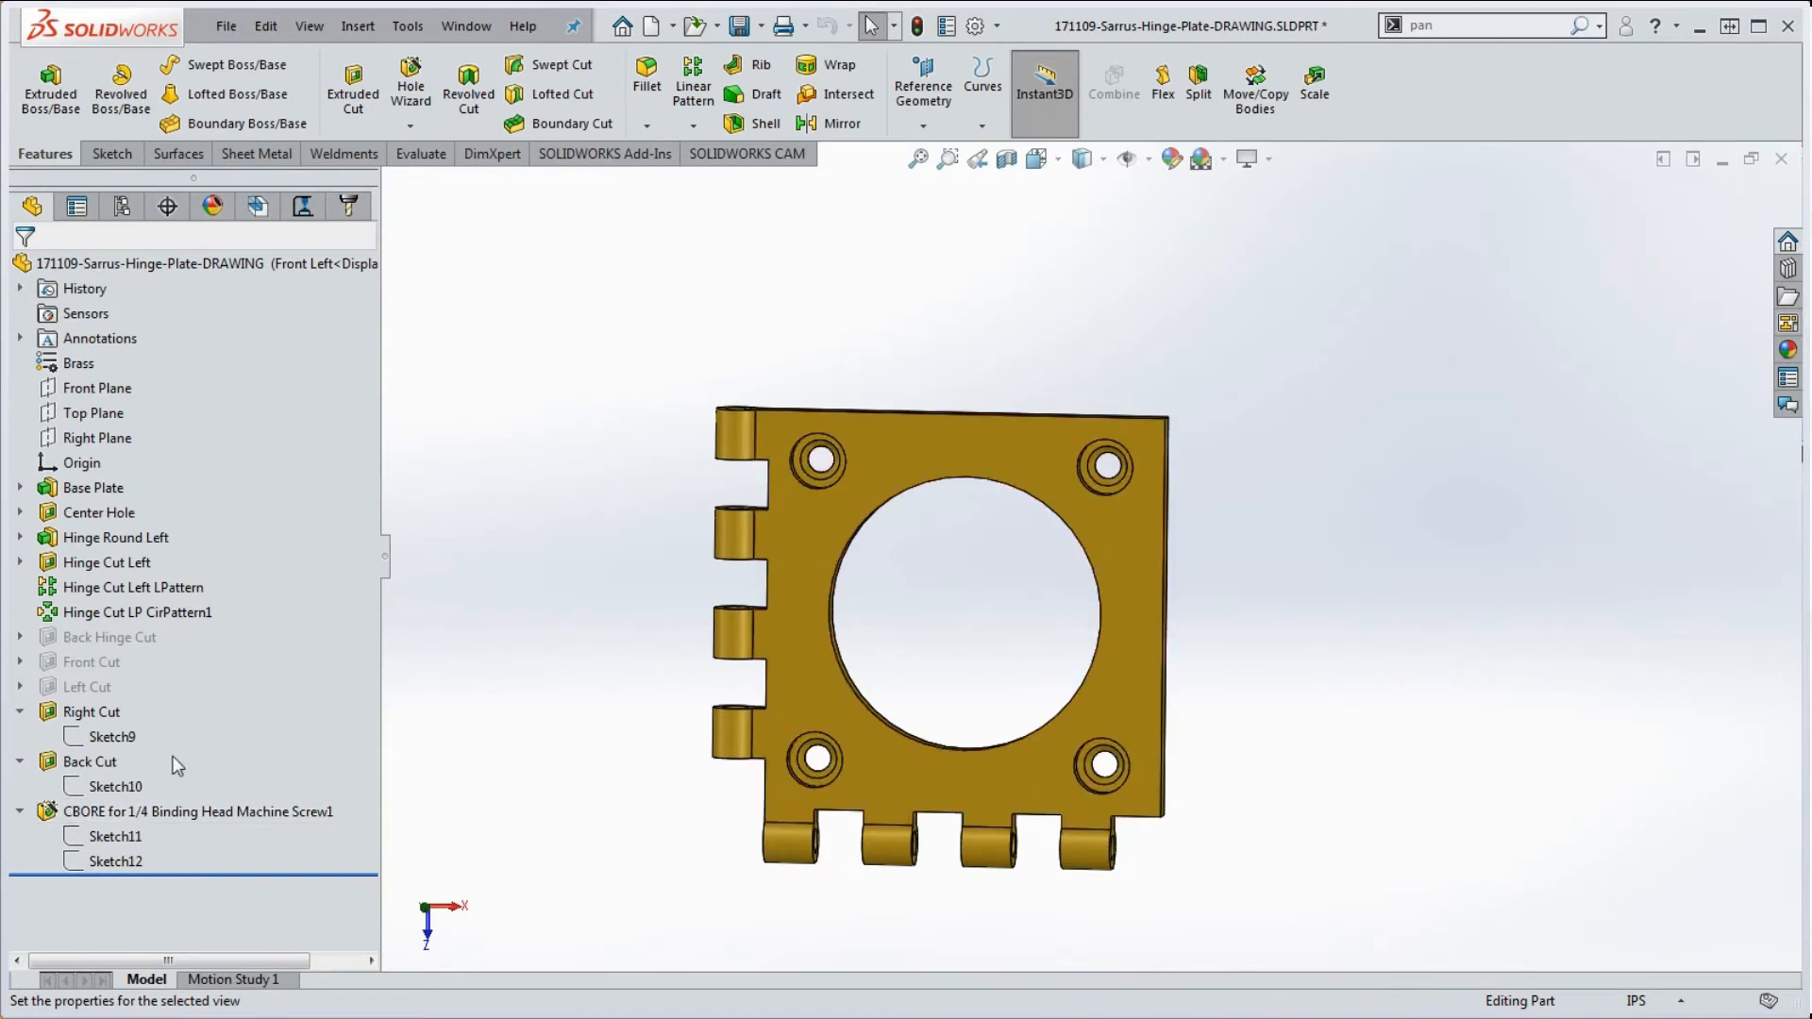
pyautogui.click(122, 787)
pyautogui.moveTo(122, 789)
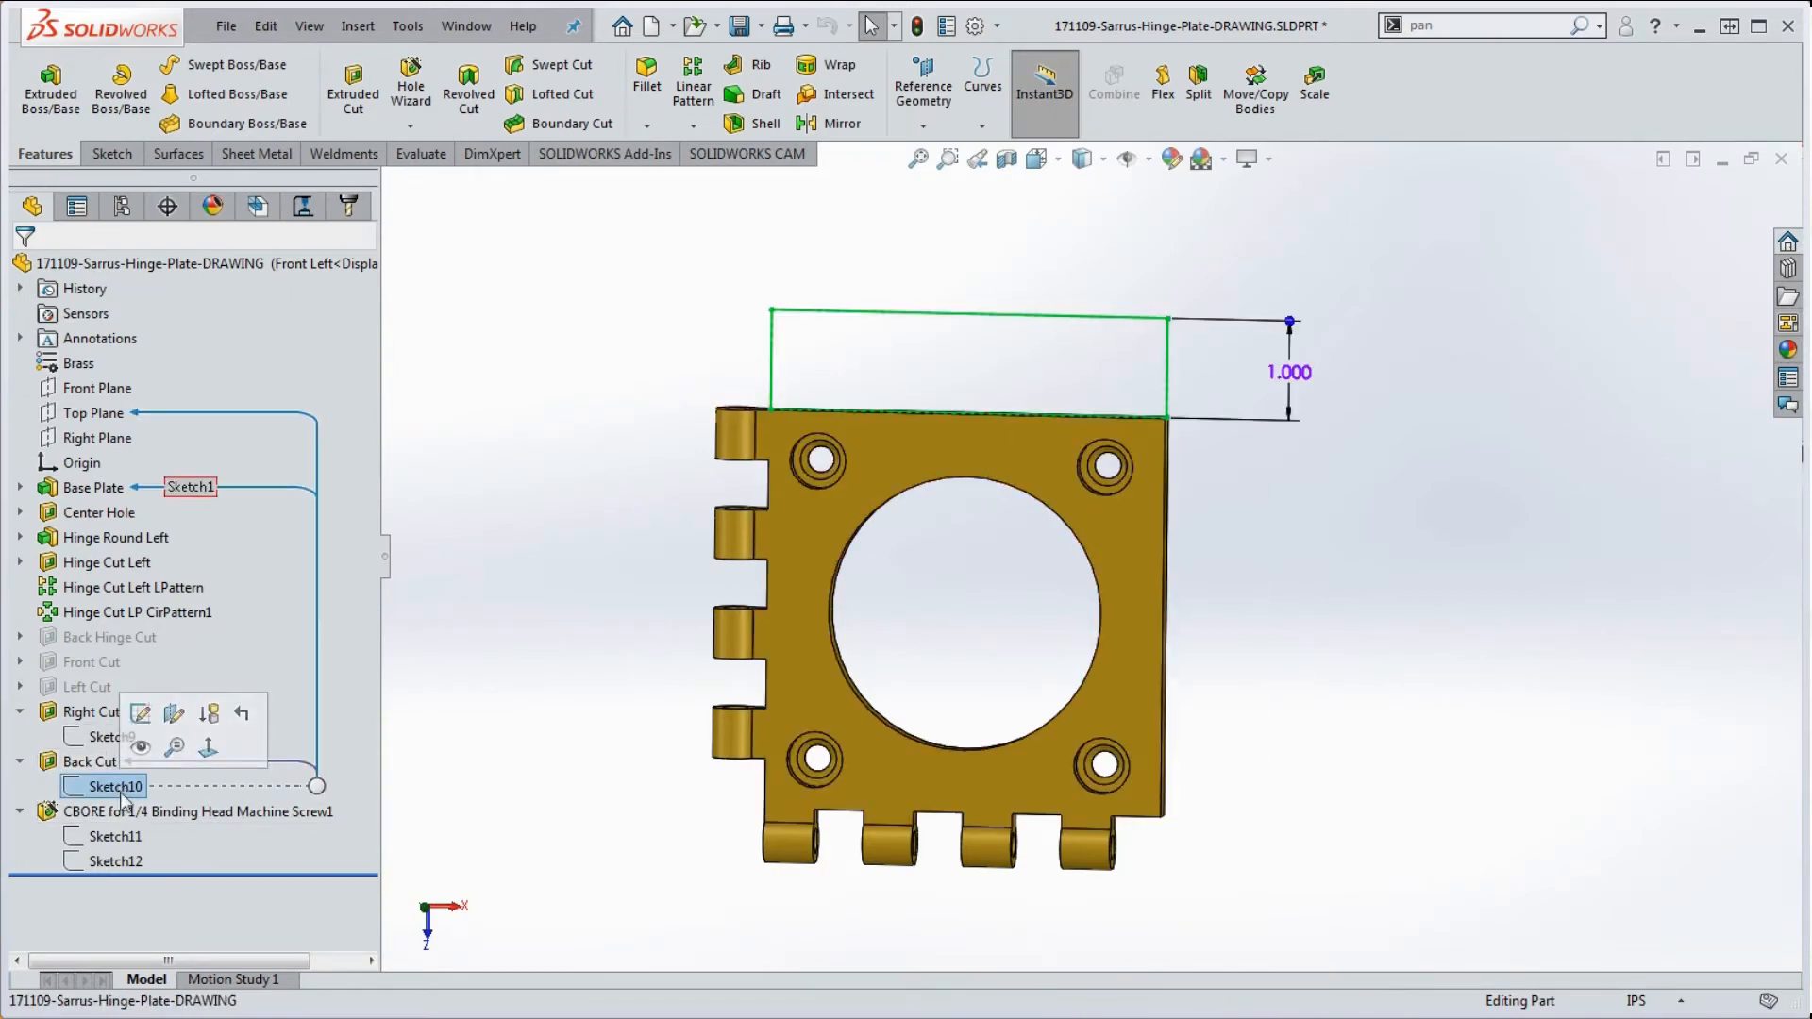
pyautogui.click(109, 737)
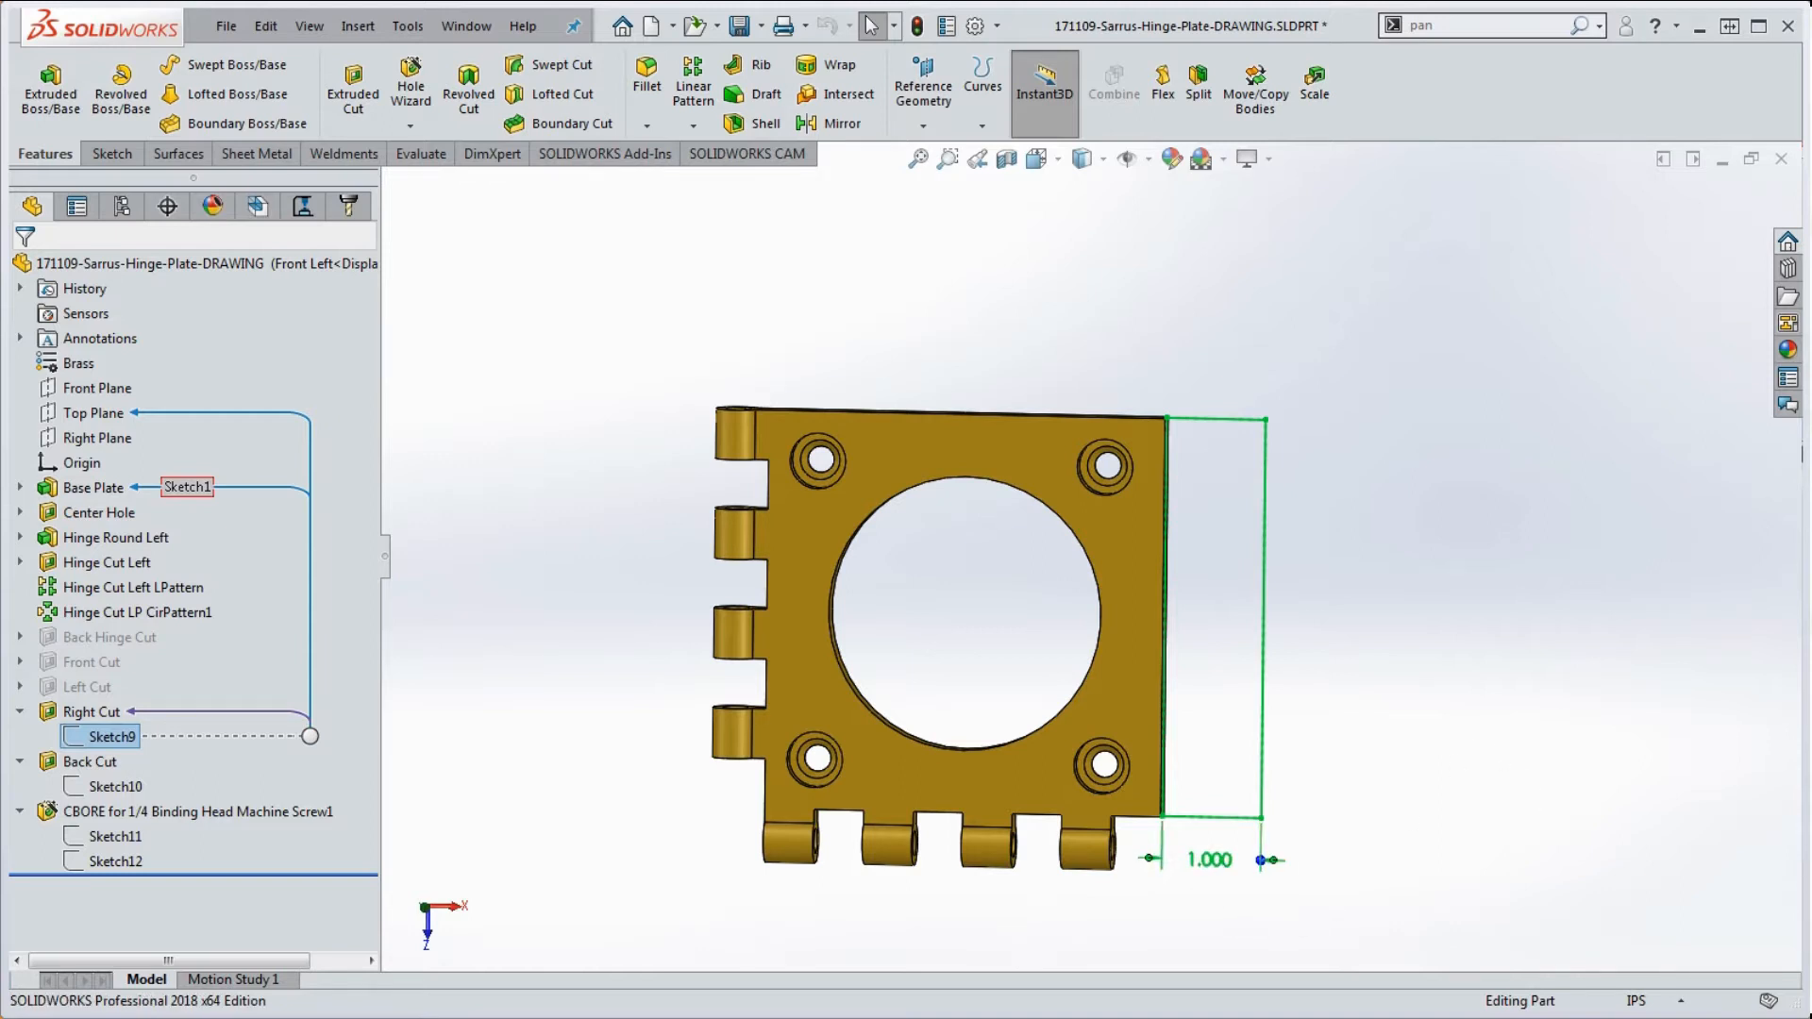
pyautogui.click(1234, 911)
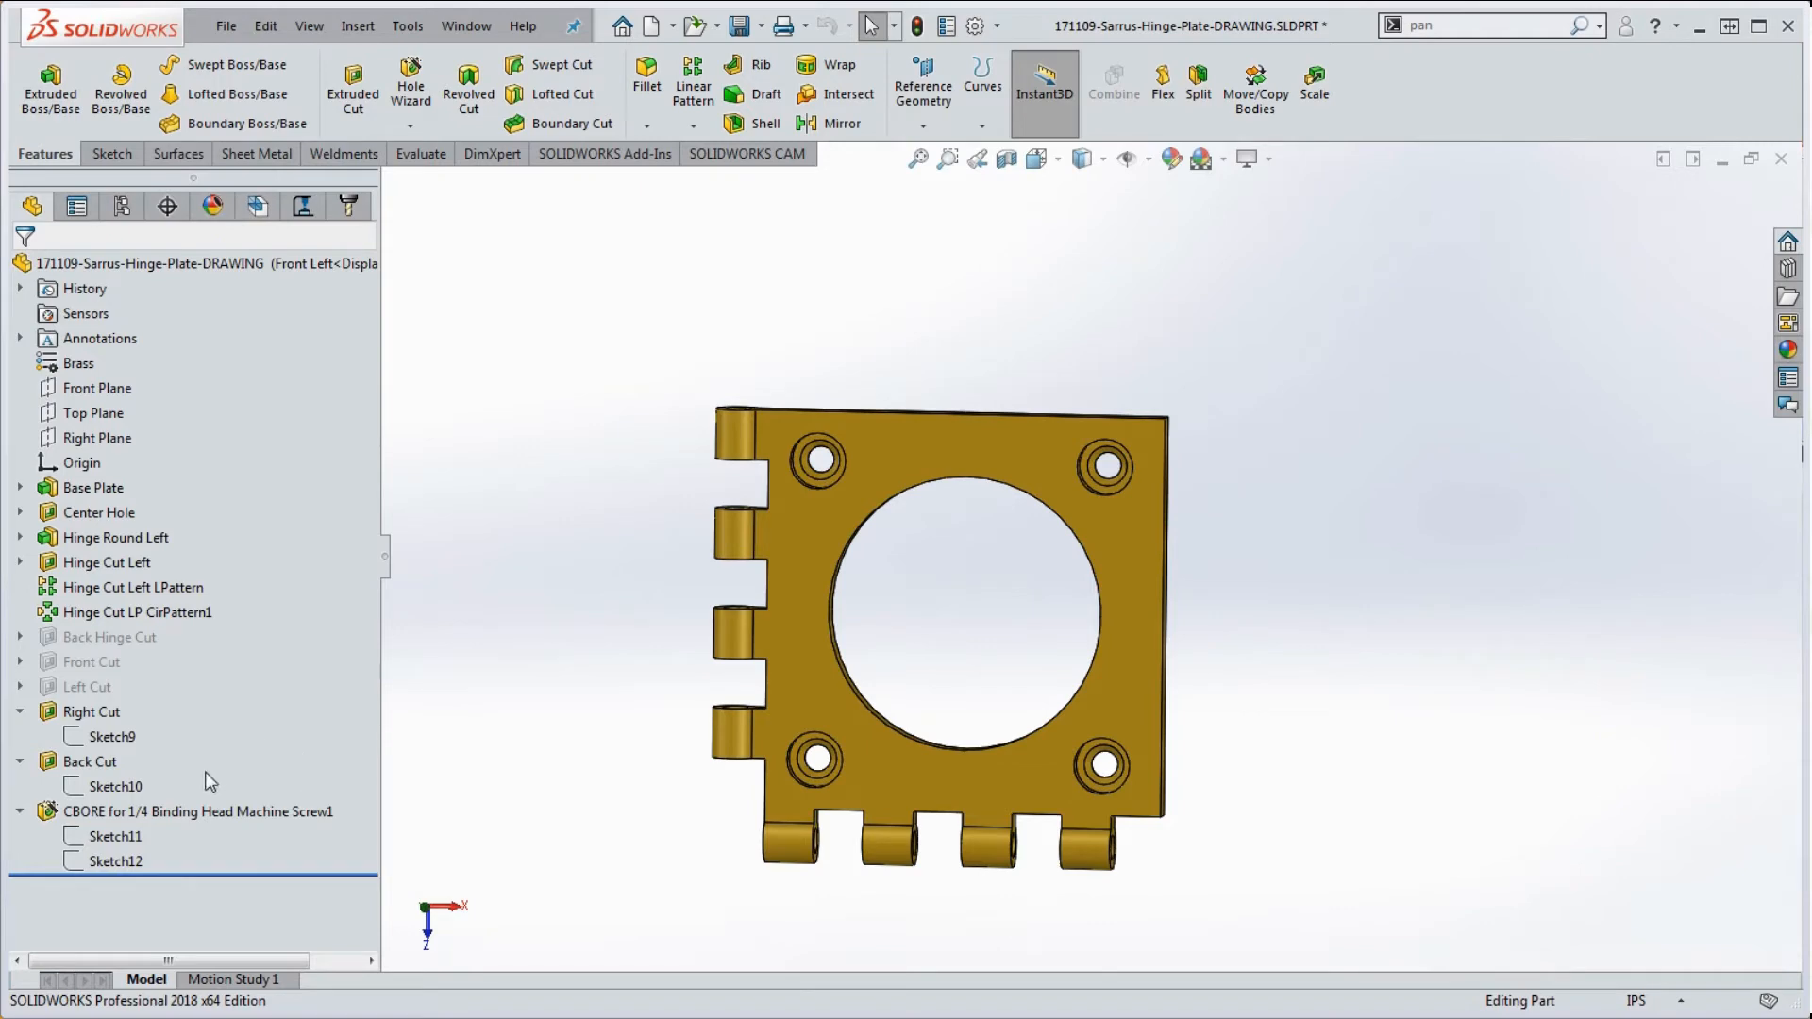
# Step: Edit the Back Cut's Sketch10, check the settings of its 1.000 dimension, and return to the drawing sheet
pyautogui.rightClick(146, 789)
pyautogui.click(189, 728)
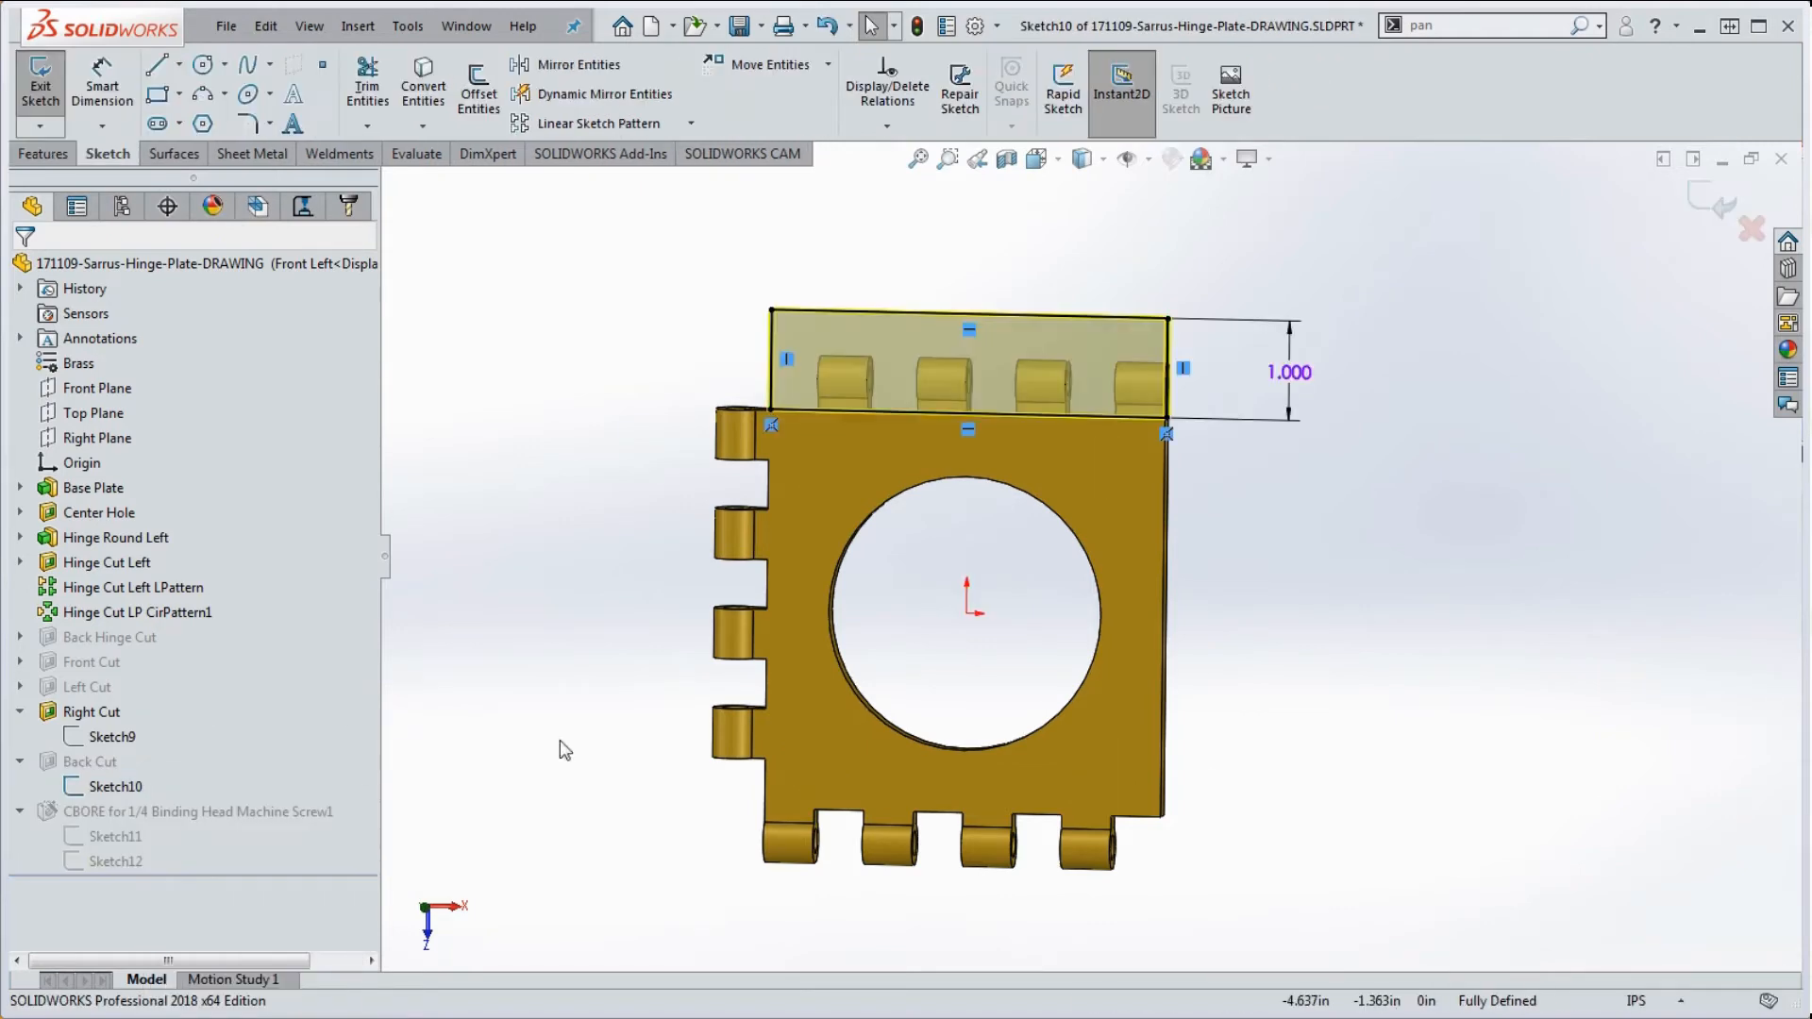
pyautogui.doubleClick(1289, 371)
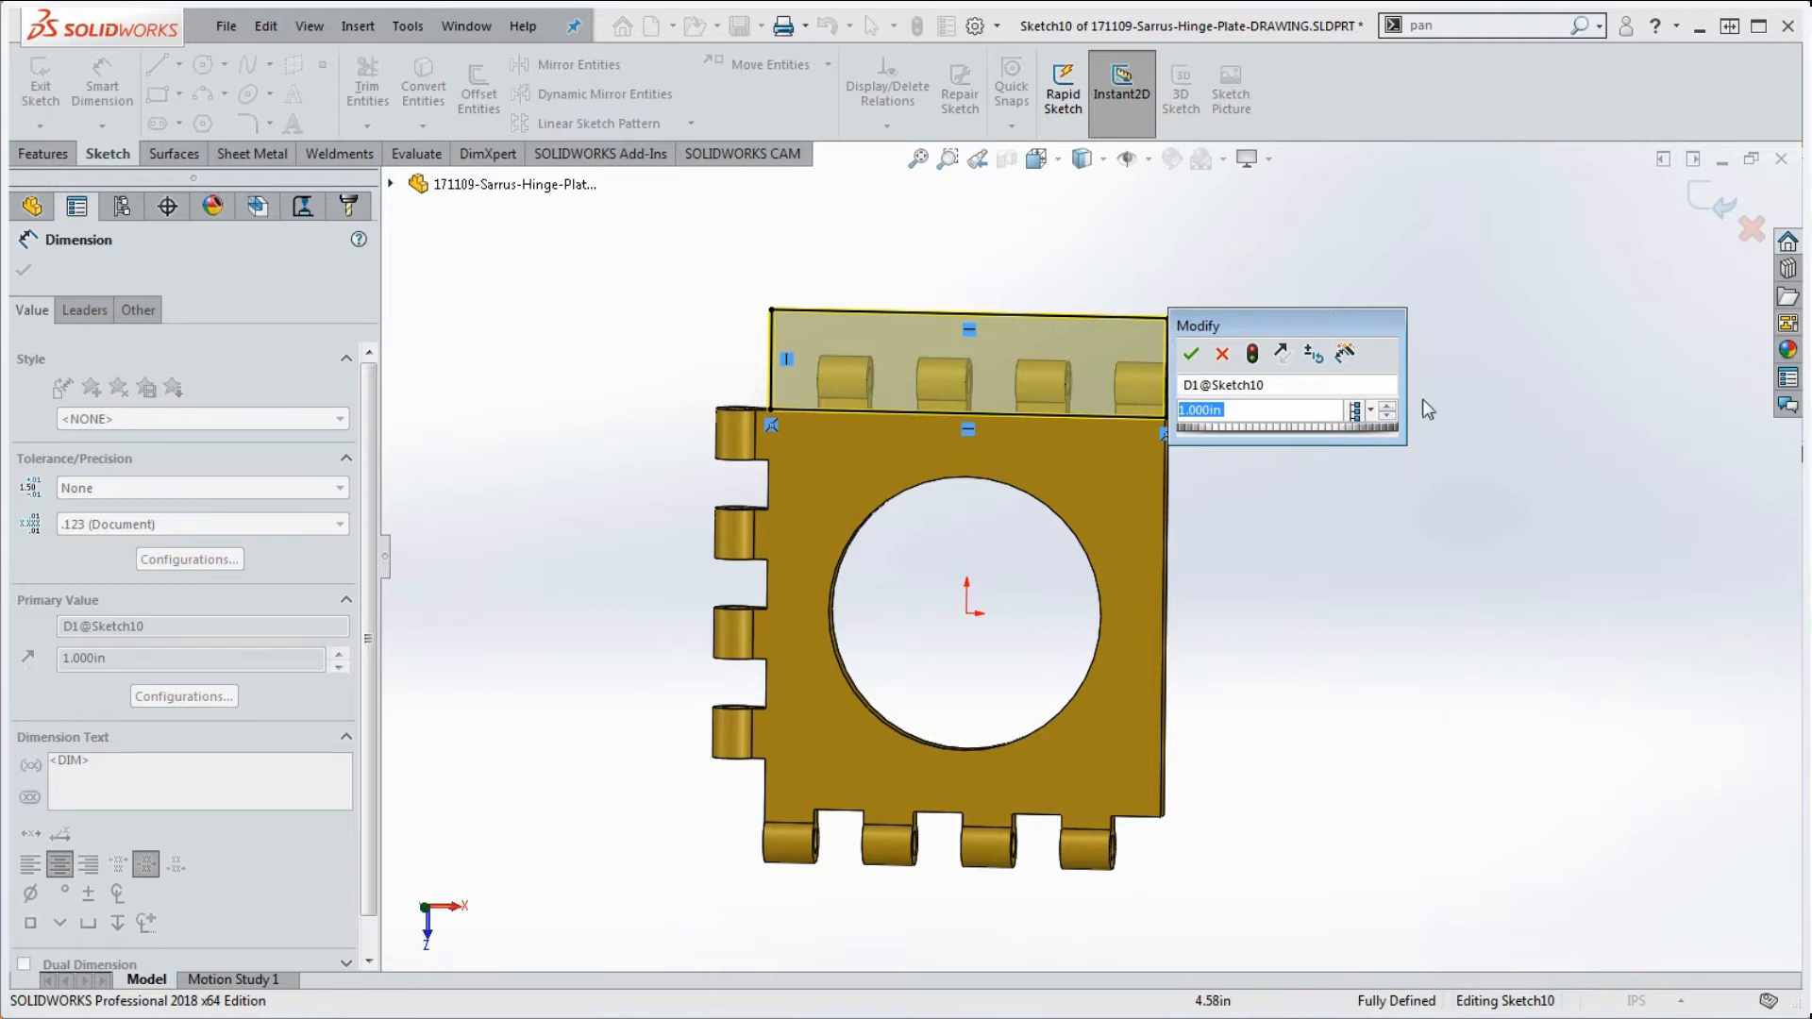
pyautogui.click(1192, 355)
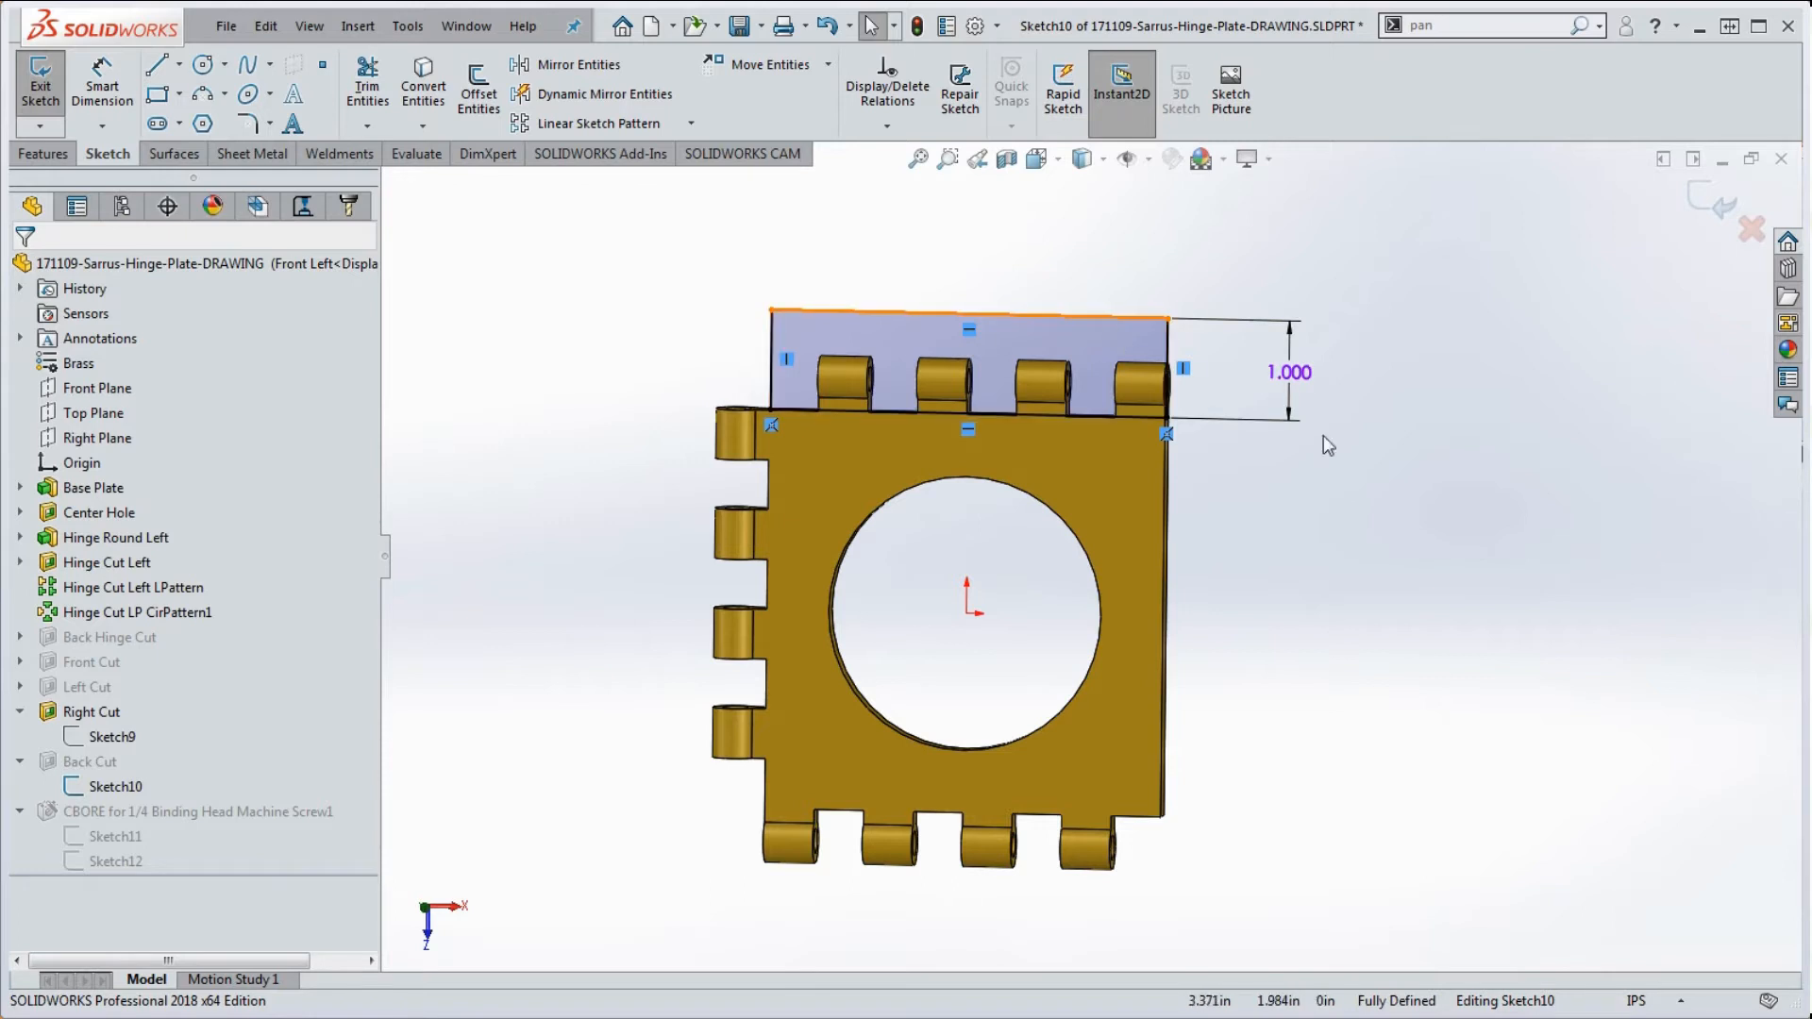
pyautogui.click(917, 29)
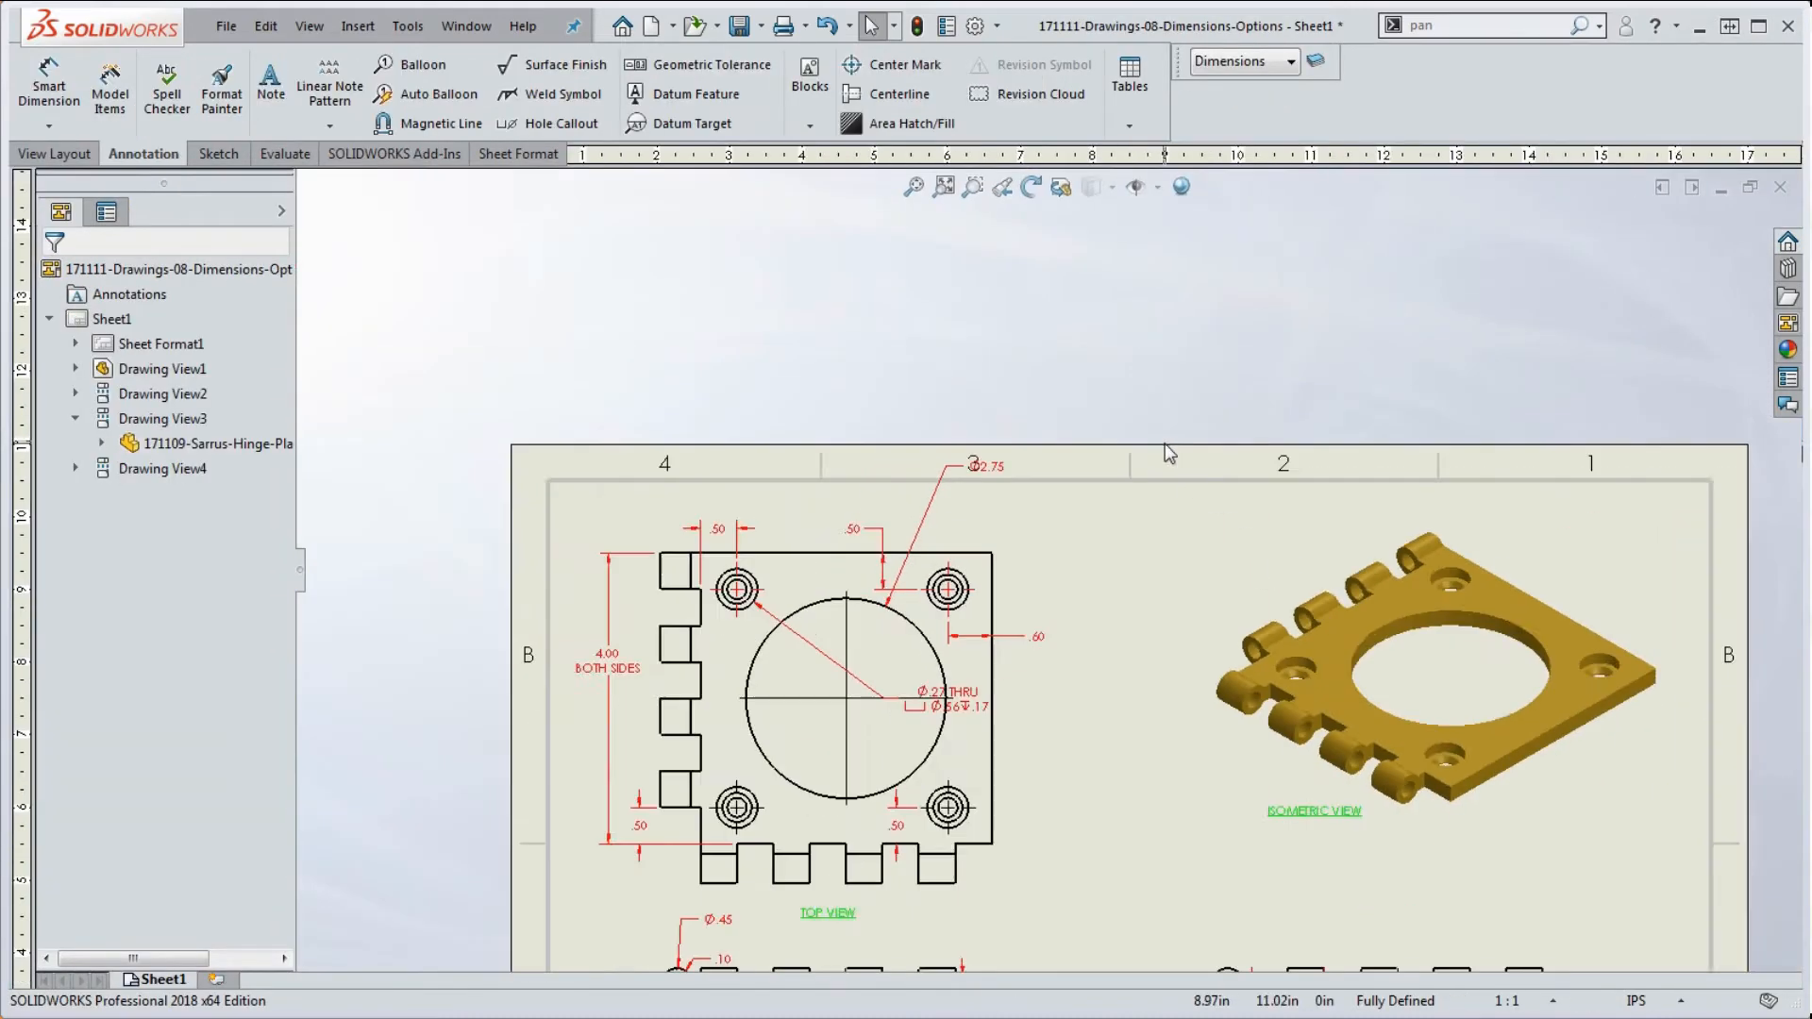
# Step: Import the model items from the entire model into all views and undo the import
pyautogui.scroll(-1, 1027, 642)
pyautogui.scroll(1, 1153, 564)
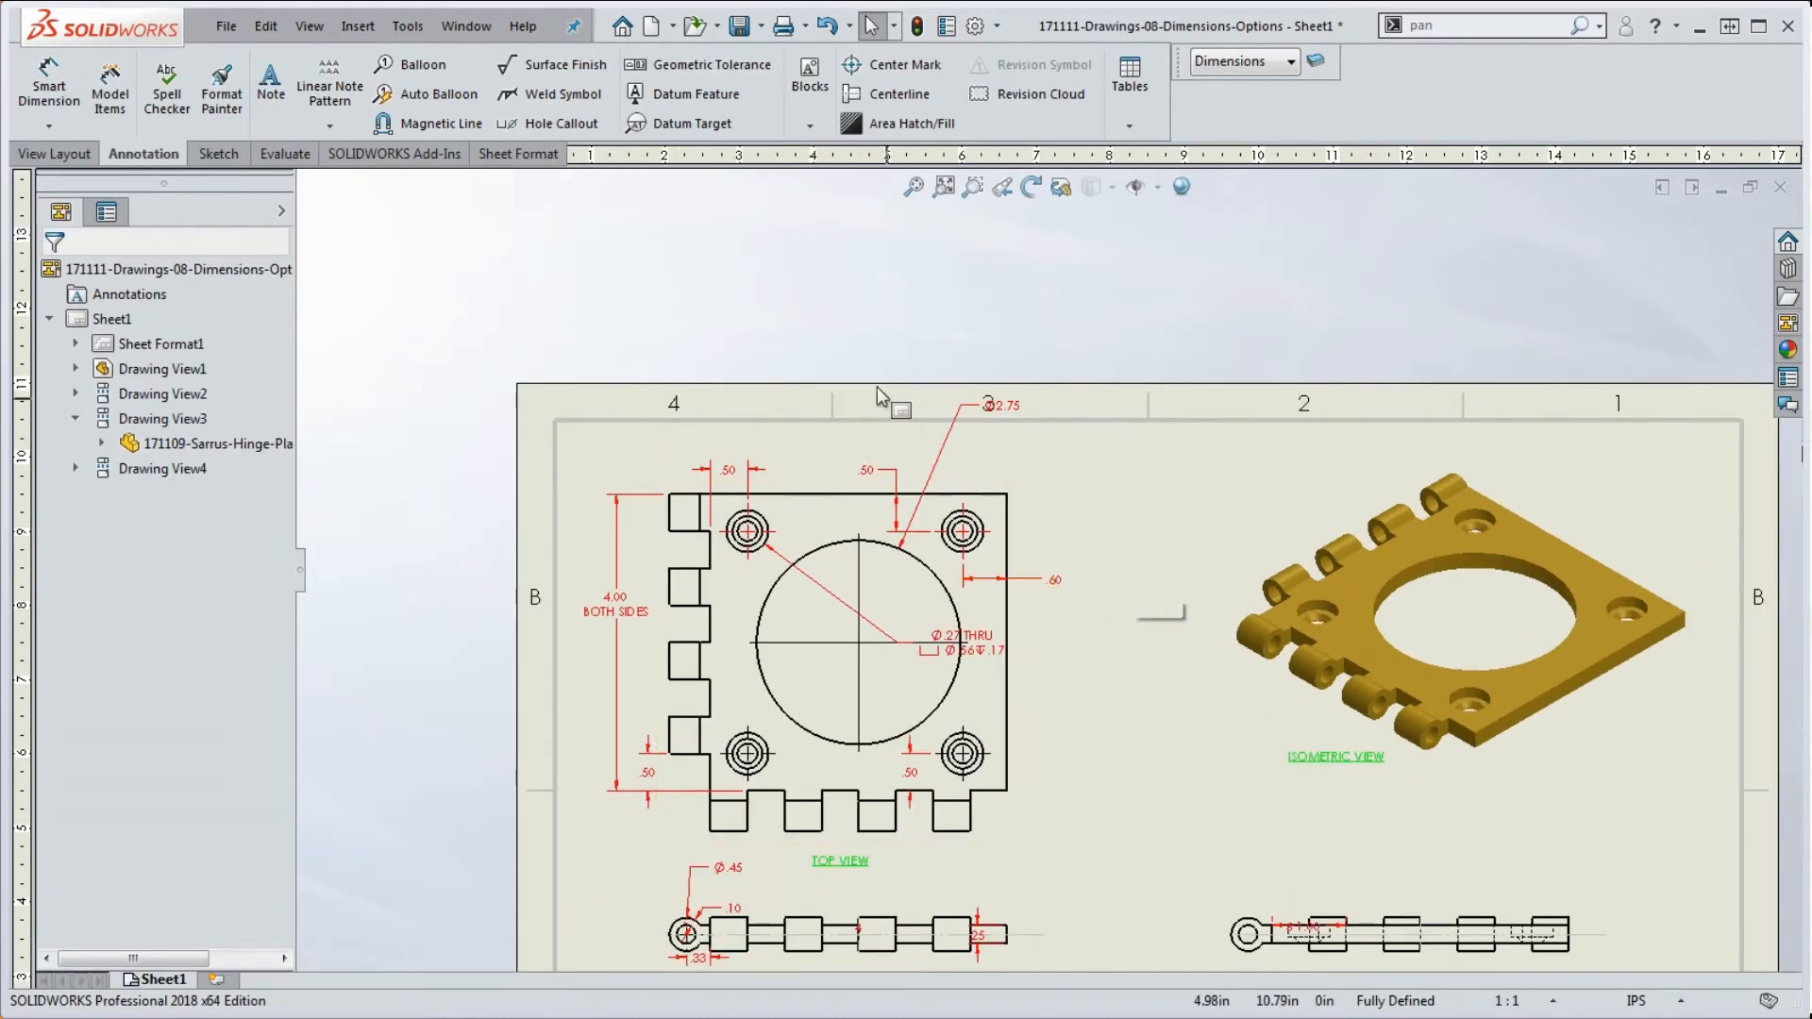
pyautogui.scroll(1, 795, 313)
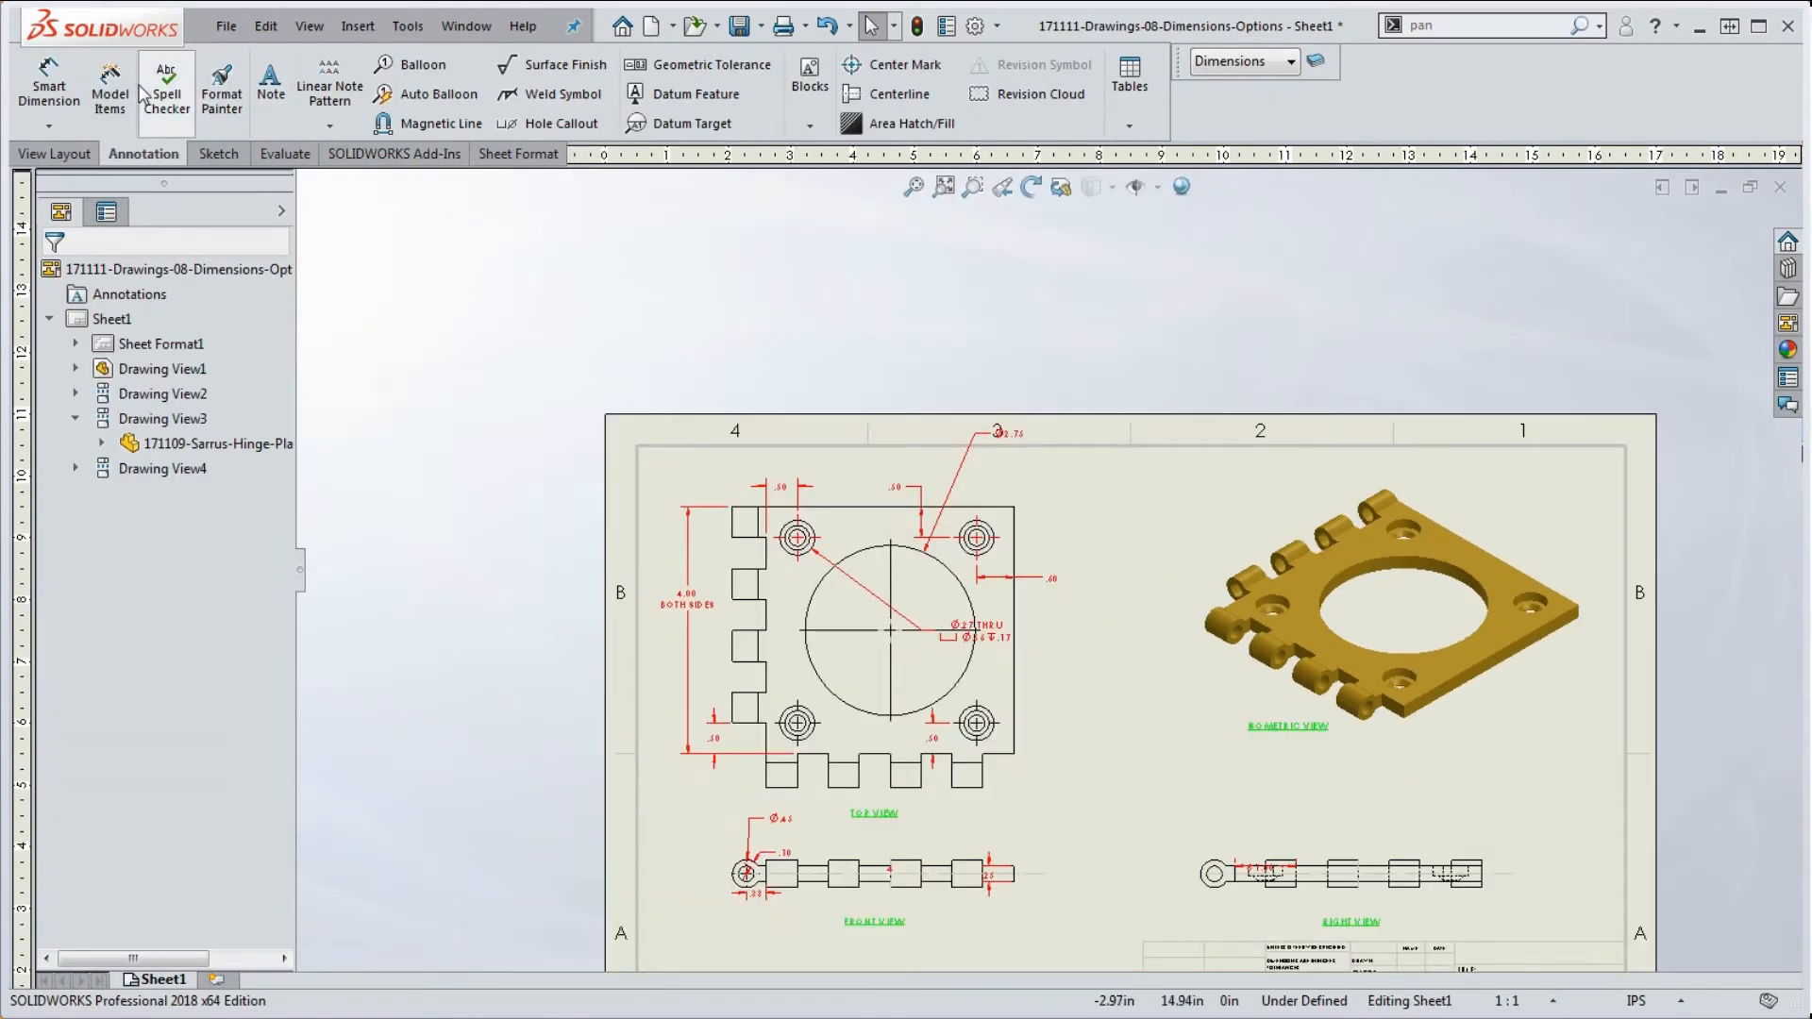
pyautogui.click(110, 98)
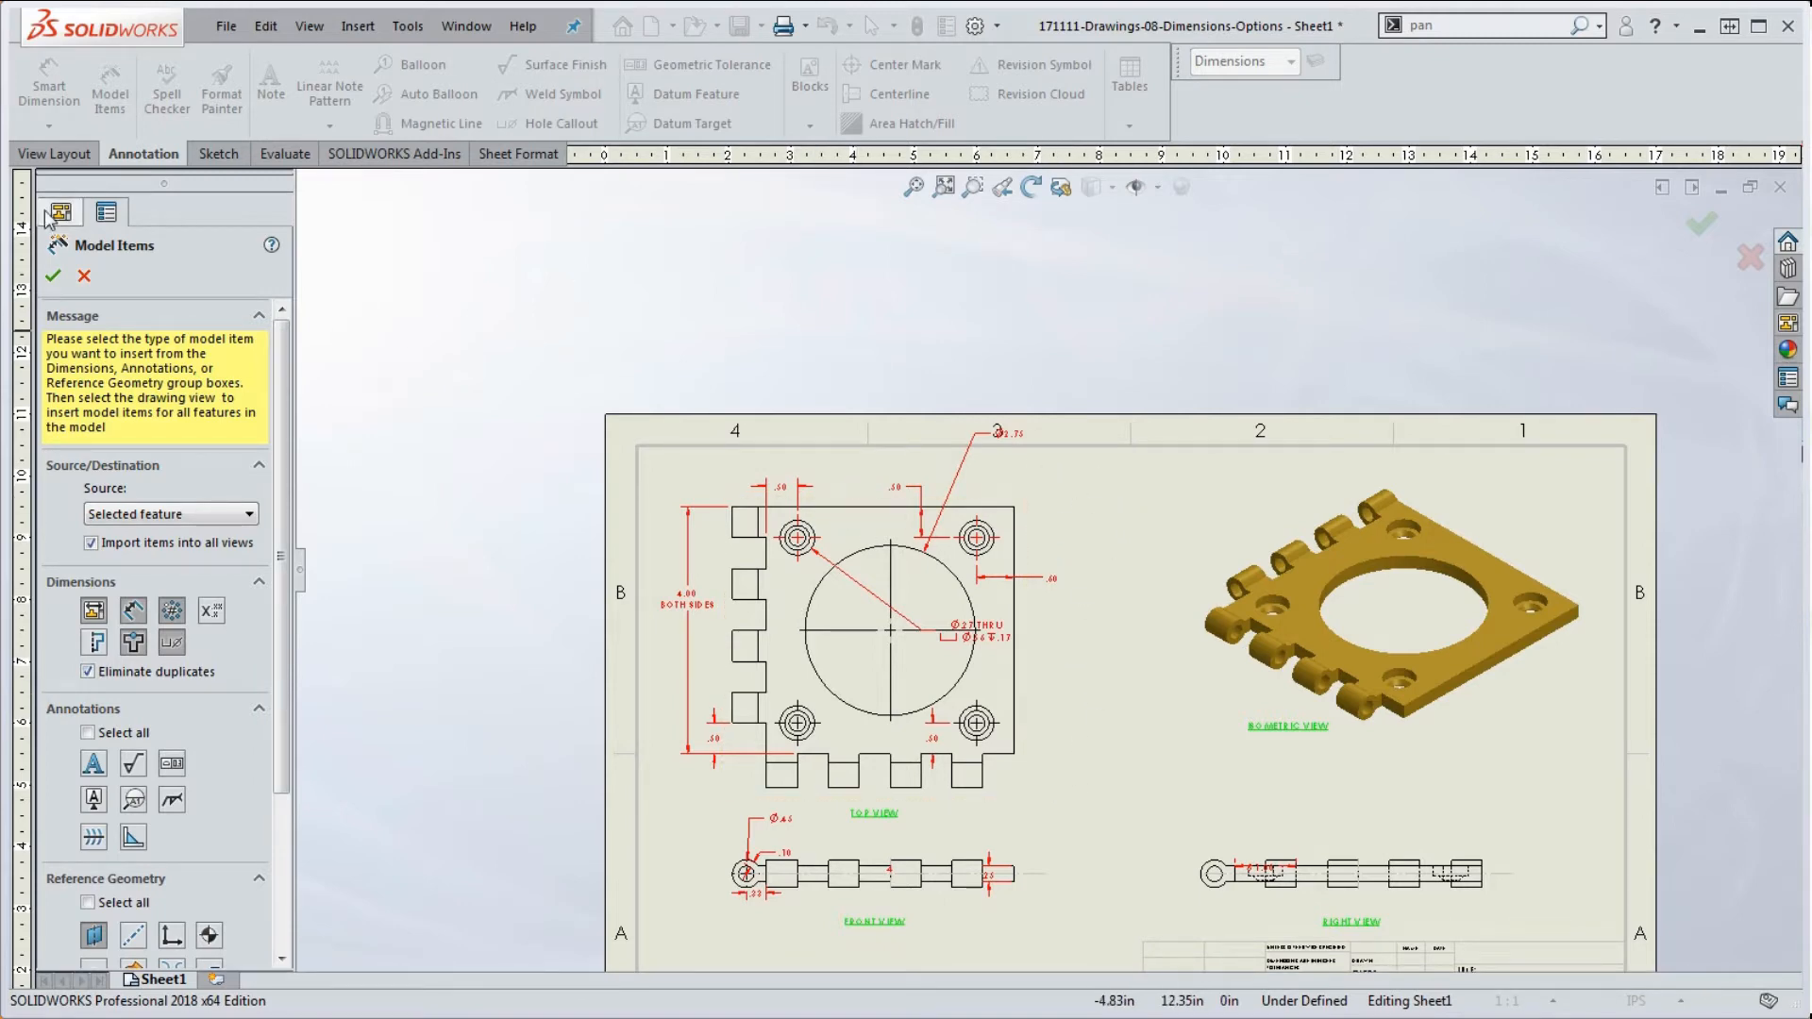
pyautogui.click(57, 276)
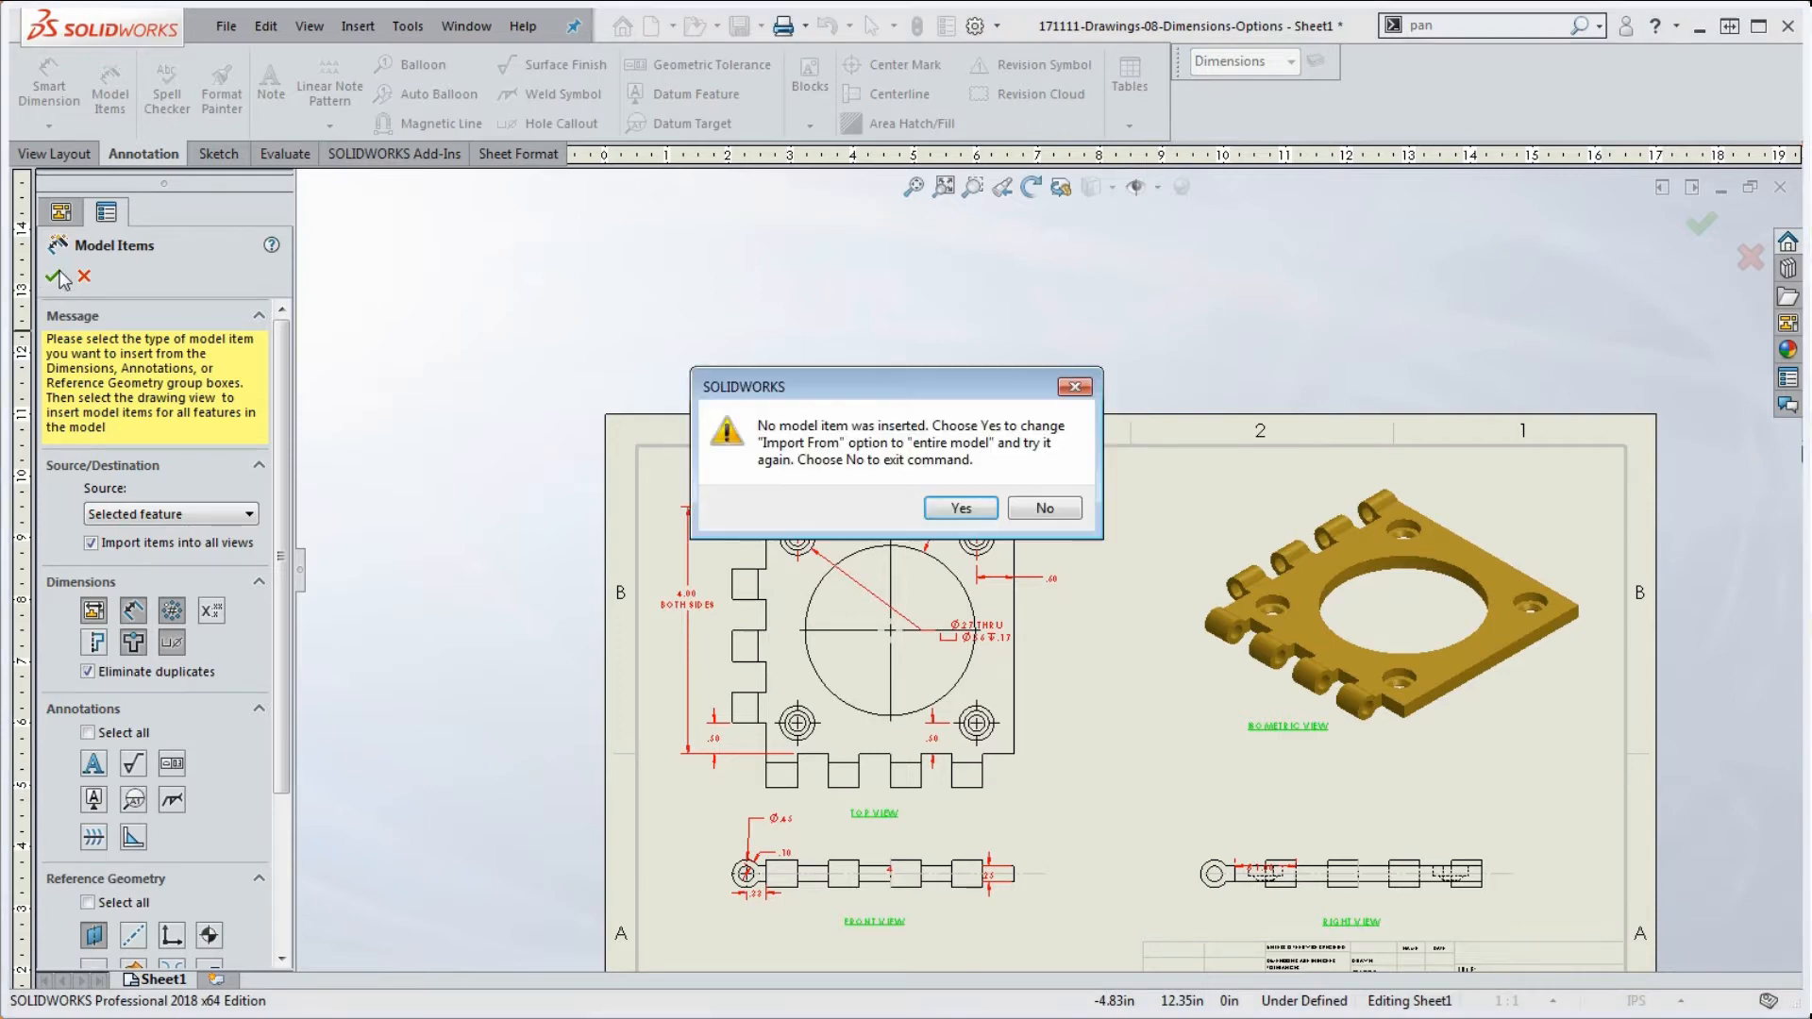
pyautogui.click(978, 510)
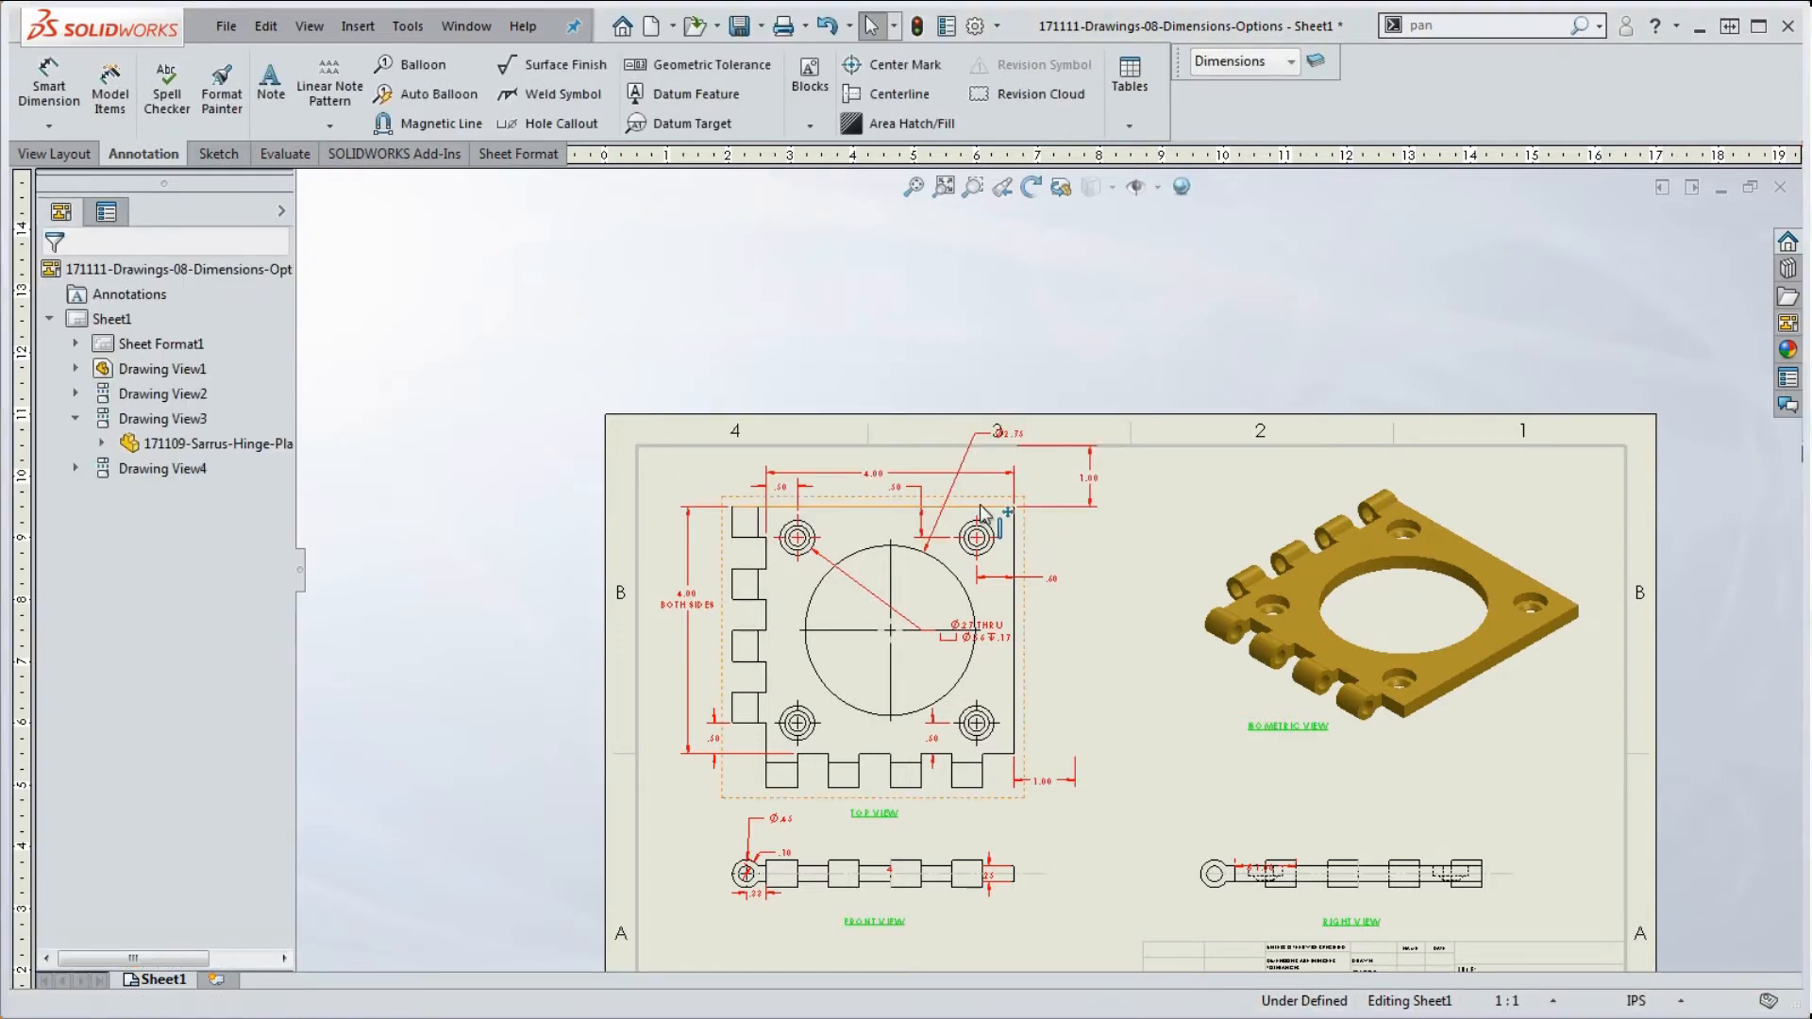
pyautogui.hotkey('ctrl', 'z')
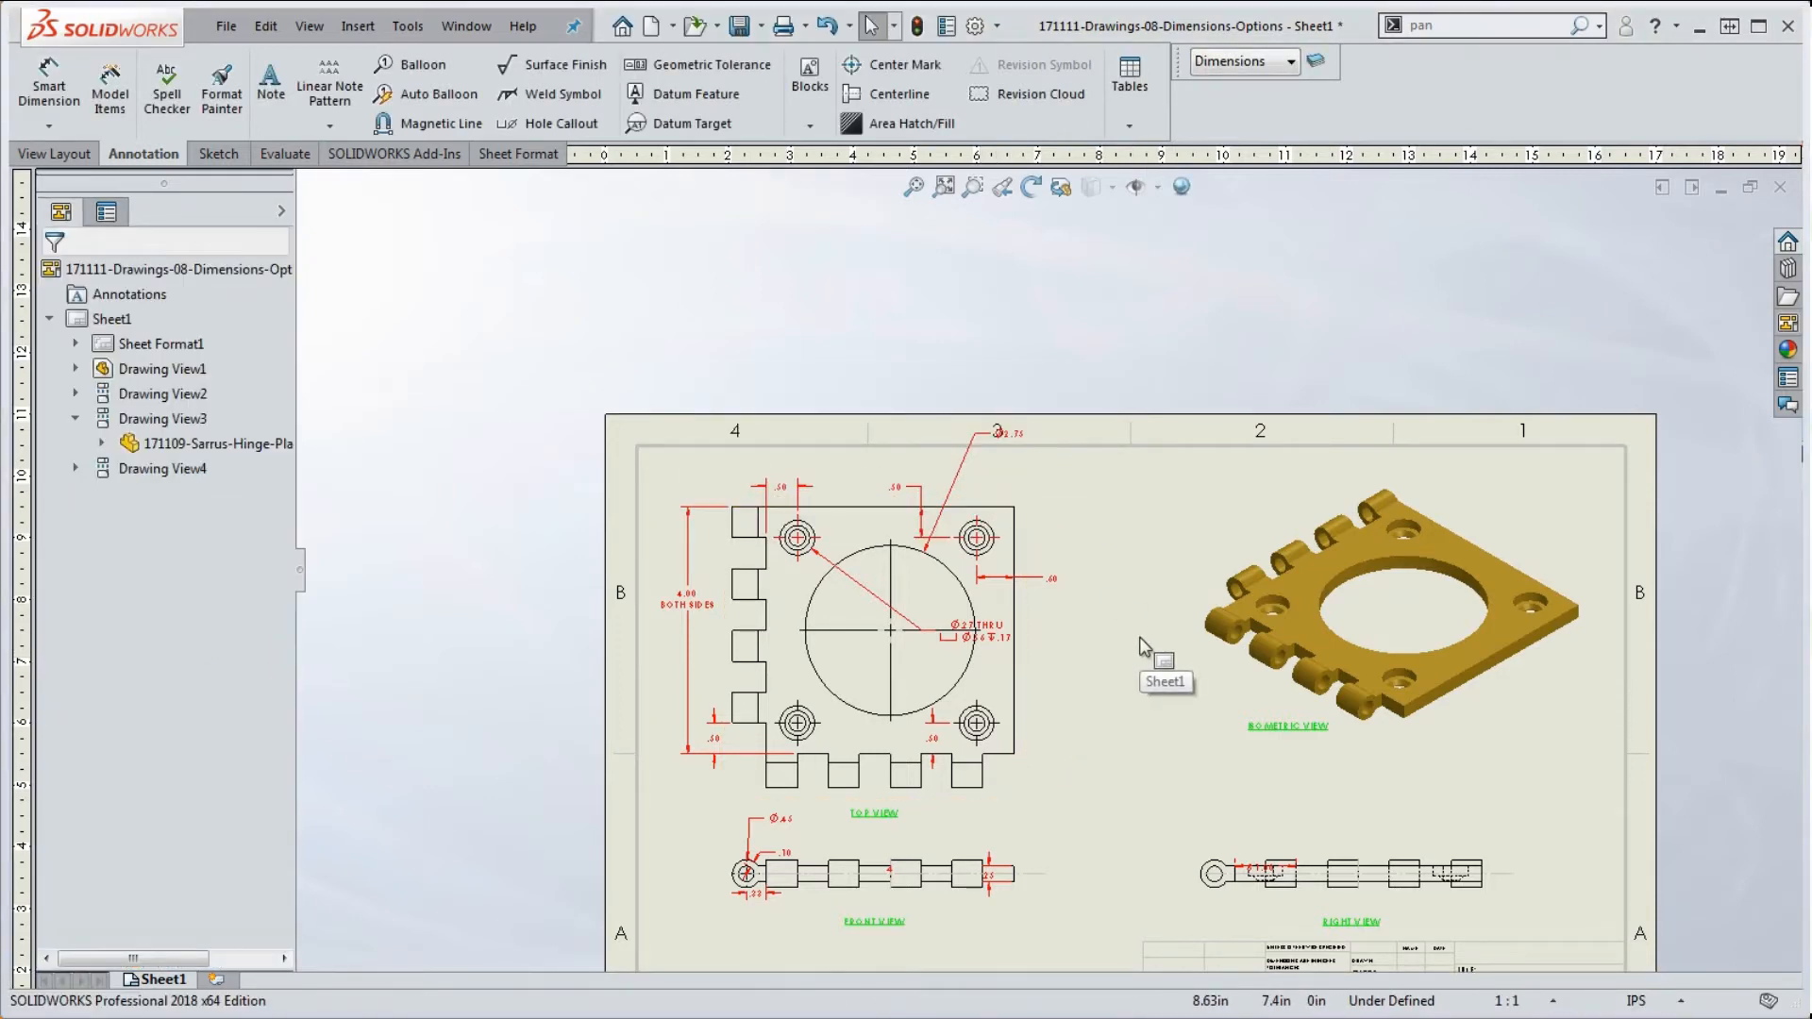
# Step: Import the model items from the entire model with dimensions not marked for drawing excluded
pyautogui.click(110, 89)
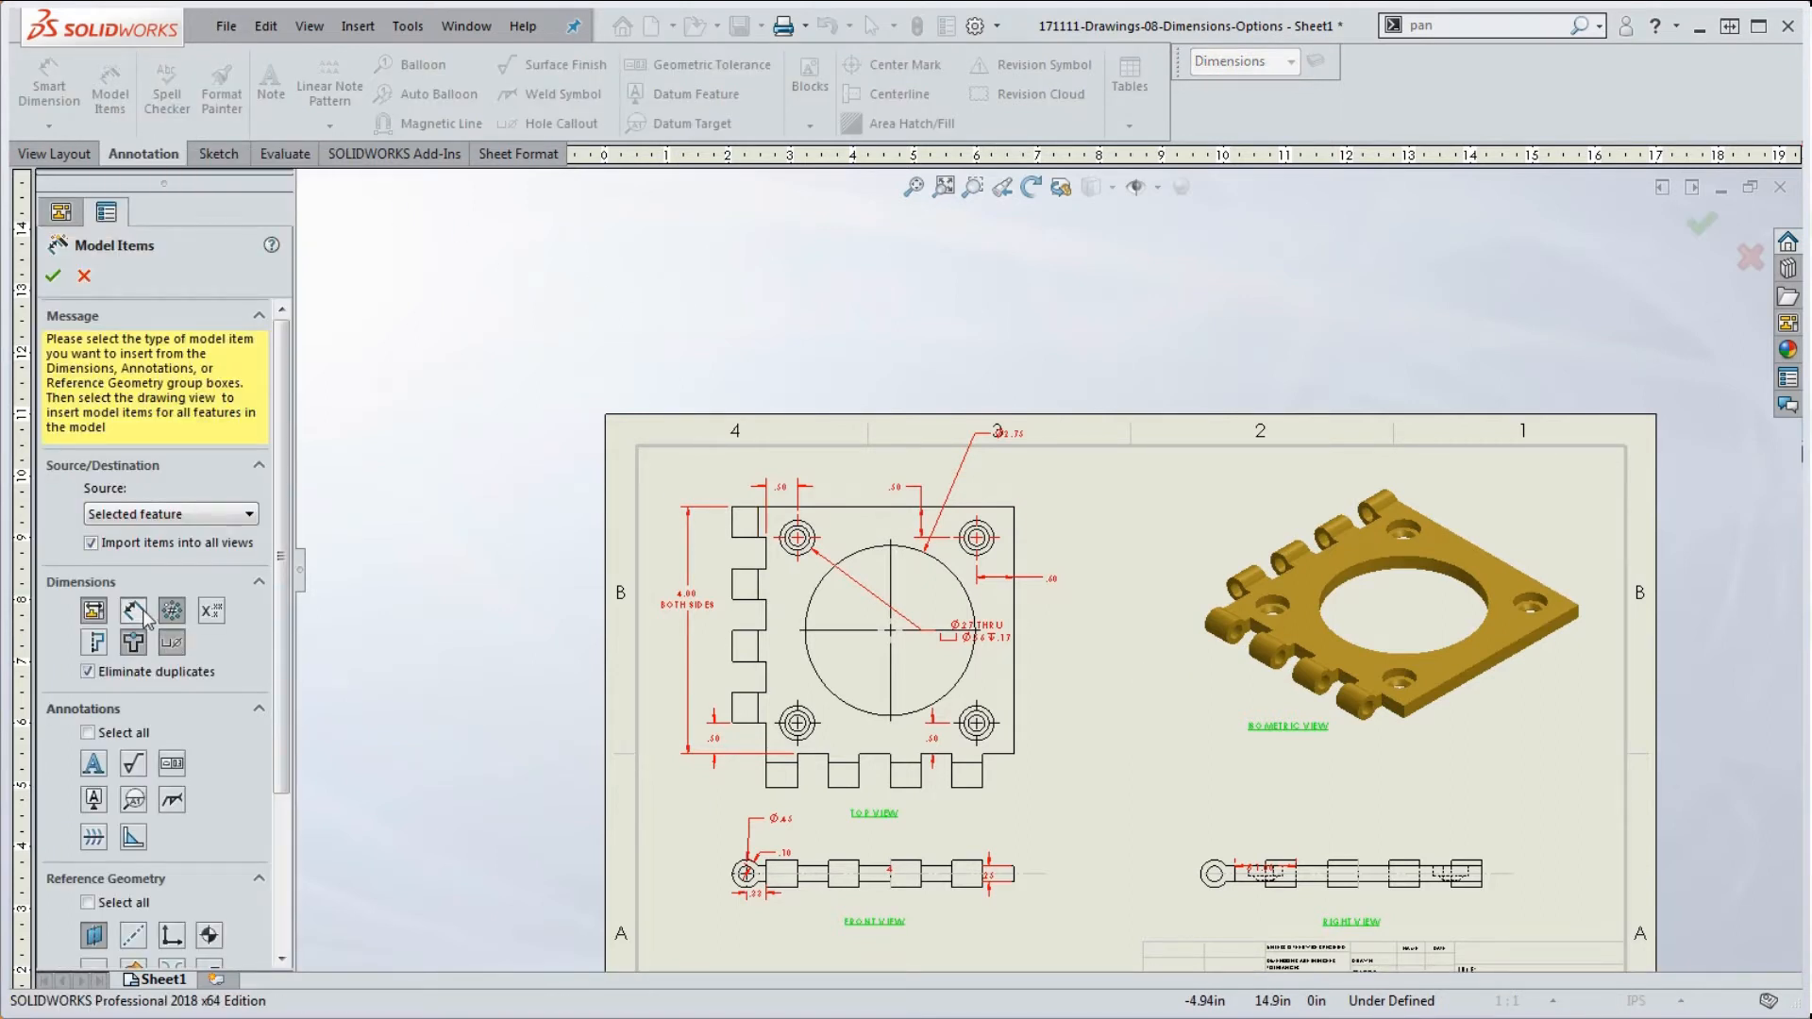
pyautogui.click(137, 611)
pyautogui.click(53, 277)
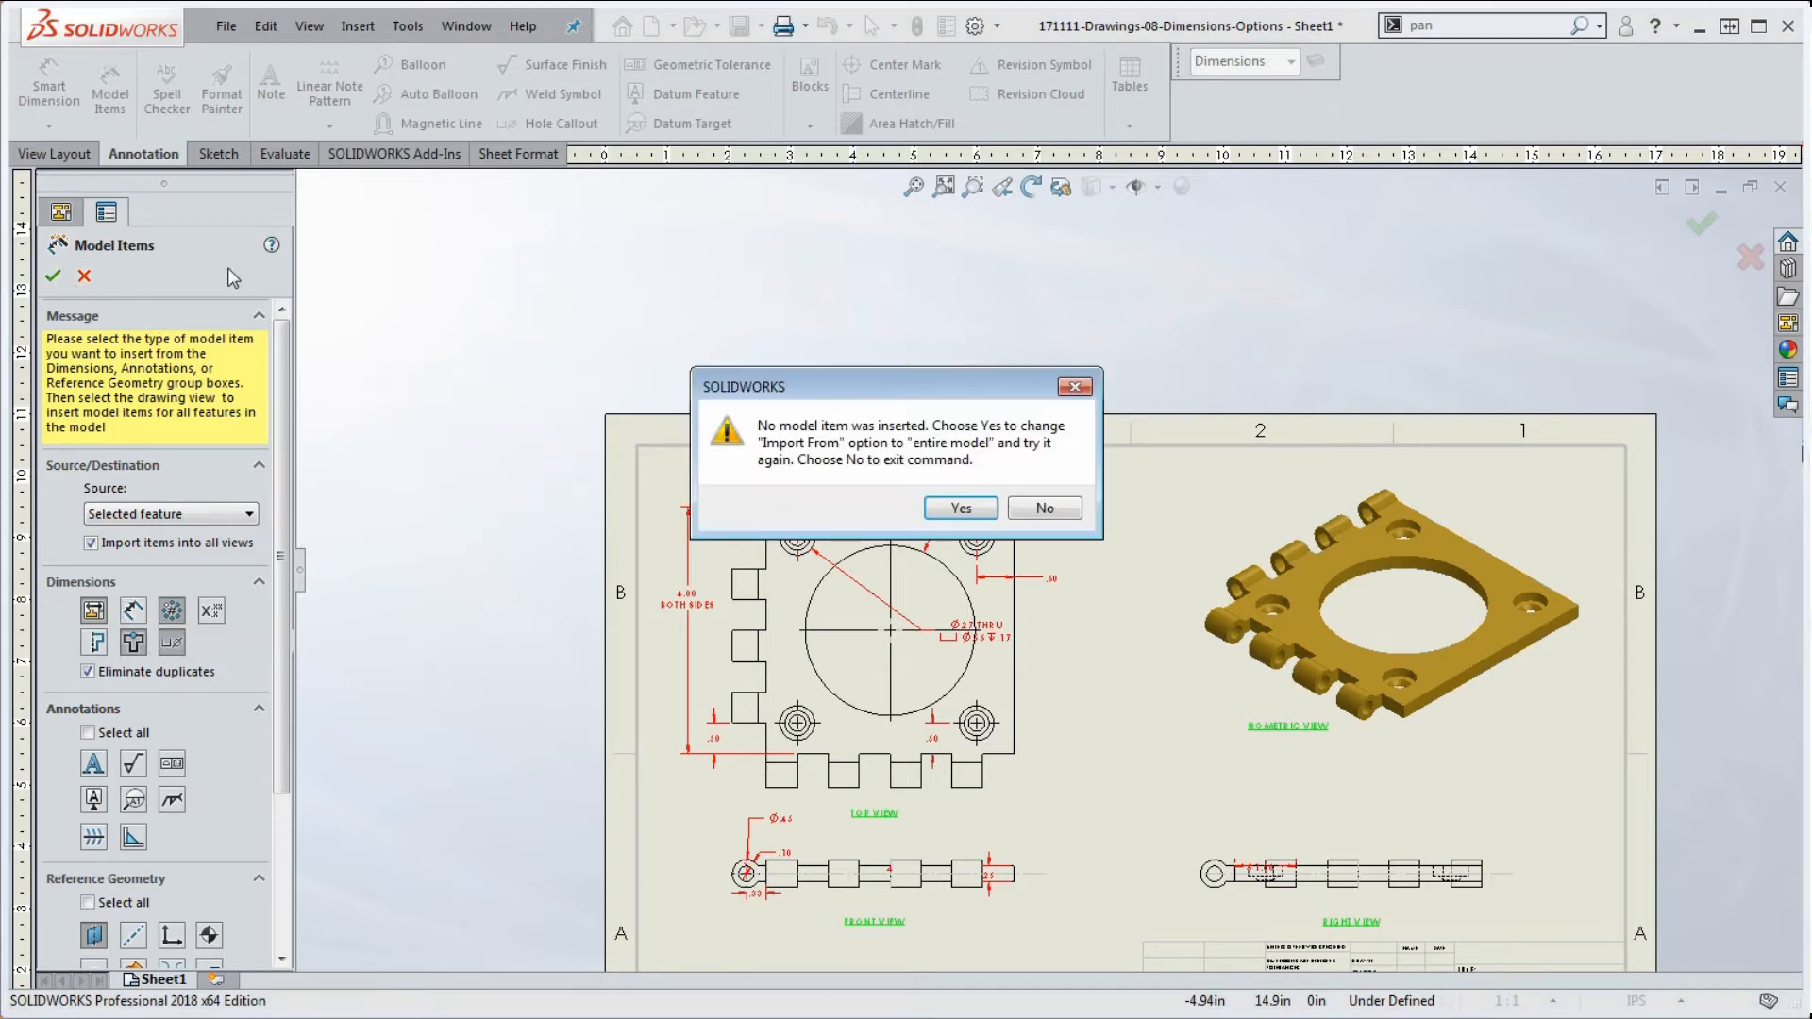
pyautogui.click(986, 509)
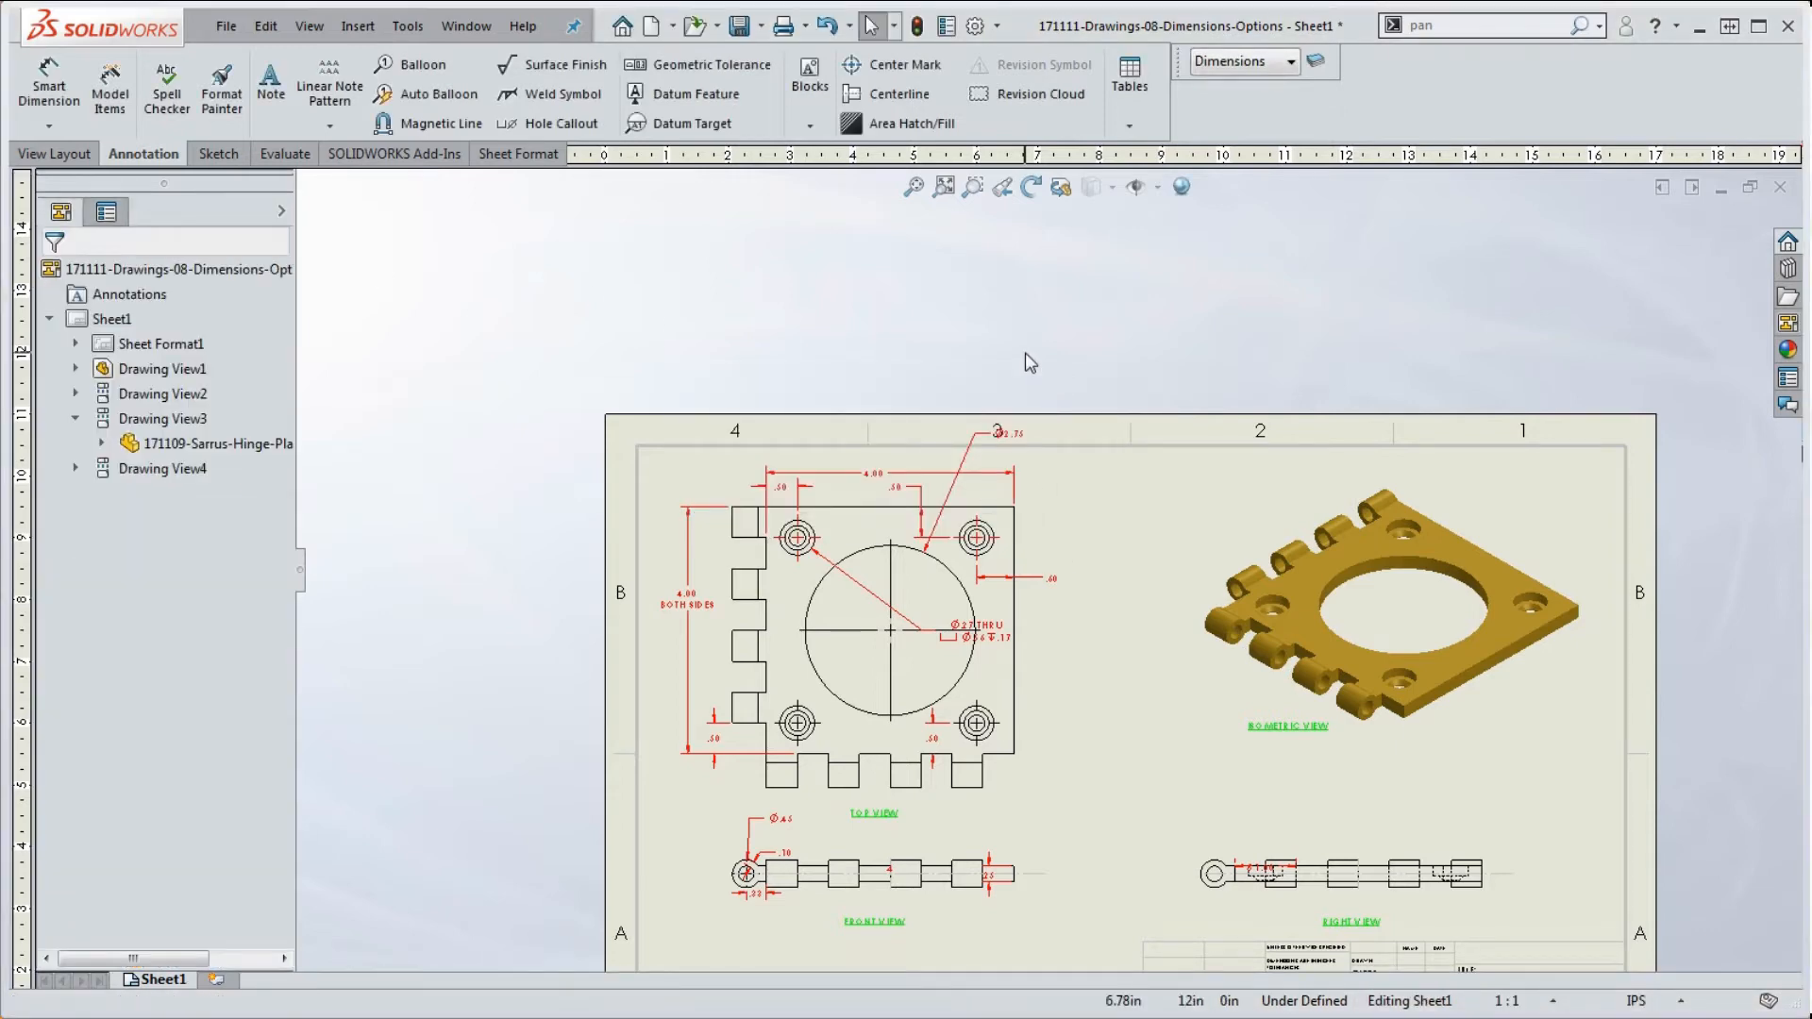
# Step: Delete the horizontal 4.00 dimension above the top view
pyautogui.scroll(-3, 933, 489)
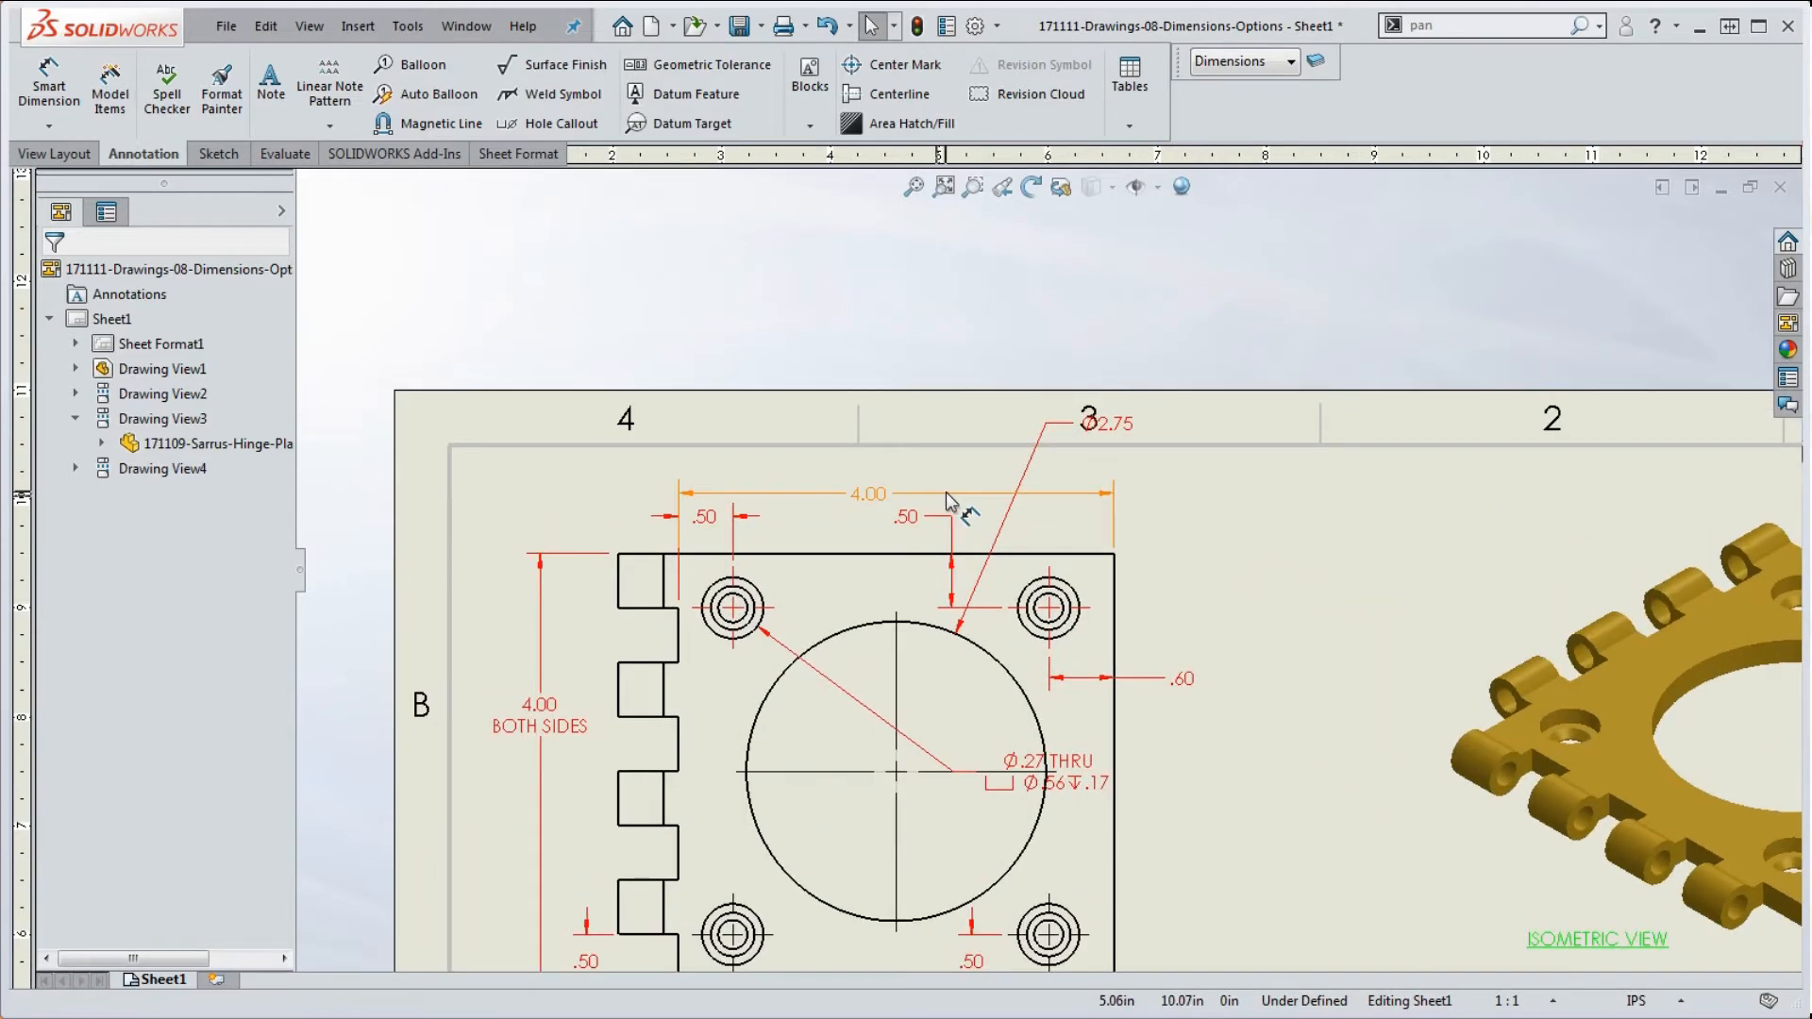
pyautogui.click(946, 495)
pyautogui.press('Delete')
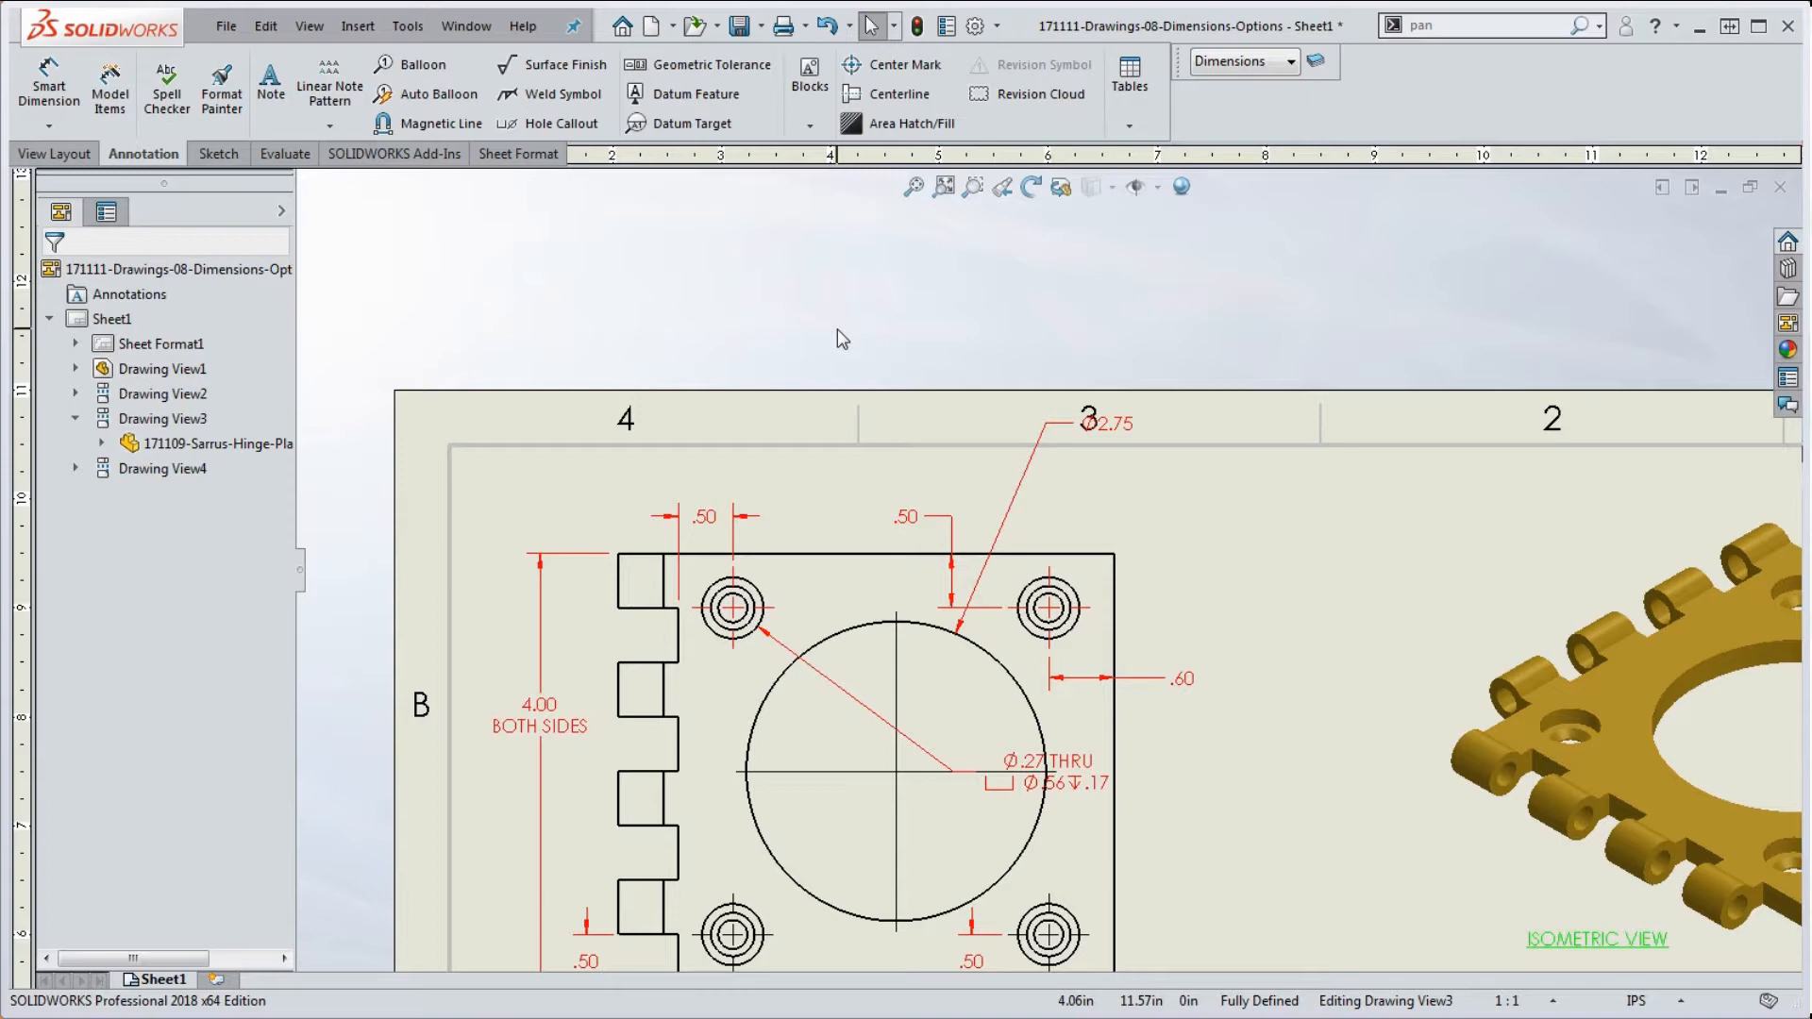
# Step: Place the counterbore callout above the top view's upper-left hole and the upper-right hole's vertical .50 dimension outside the plate's right edge
pyautogui.scroll(3, 1075, 513)
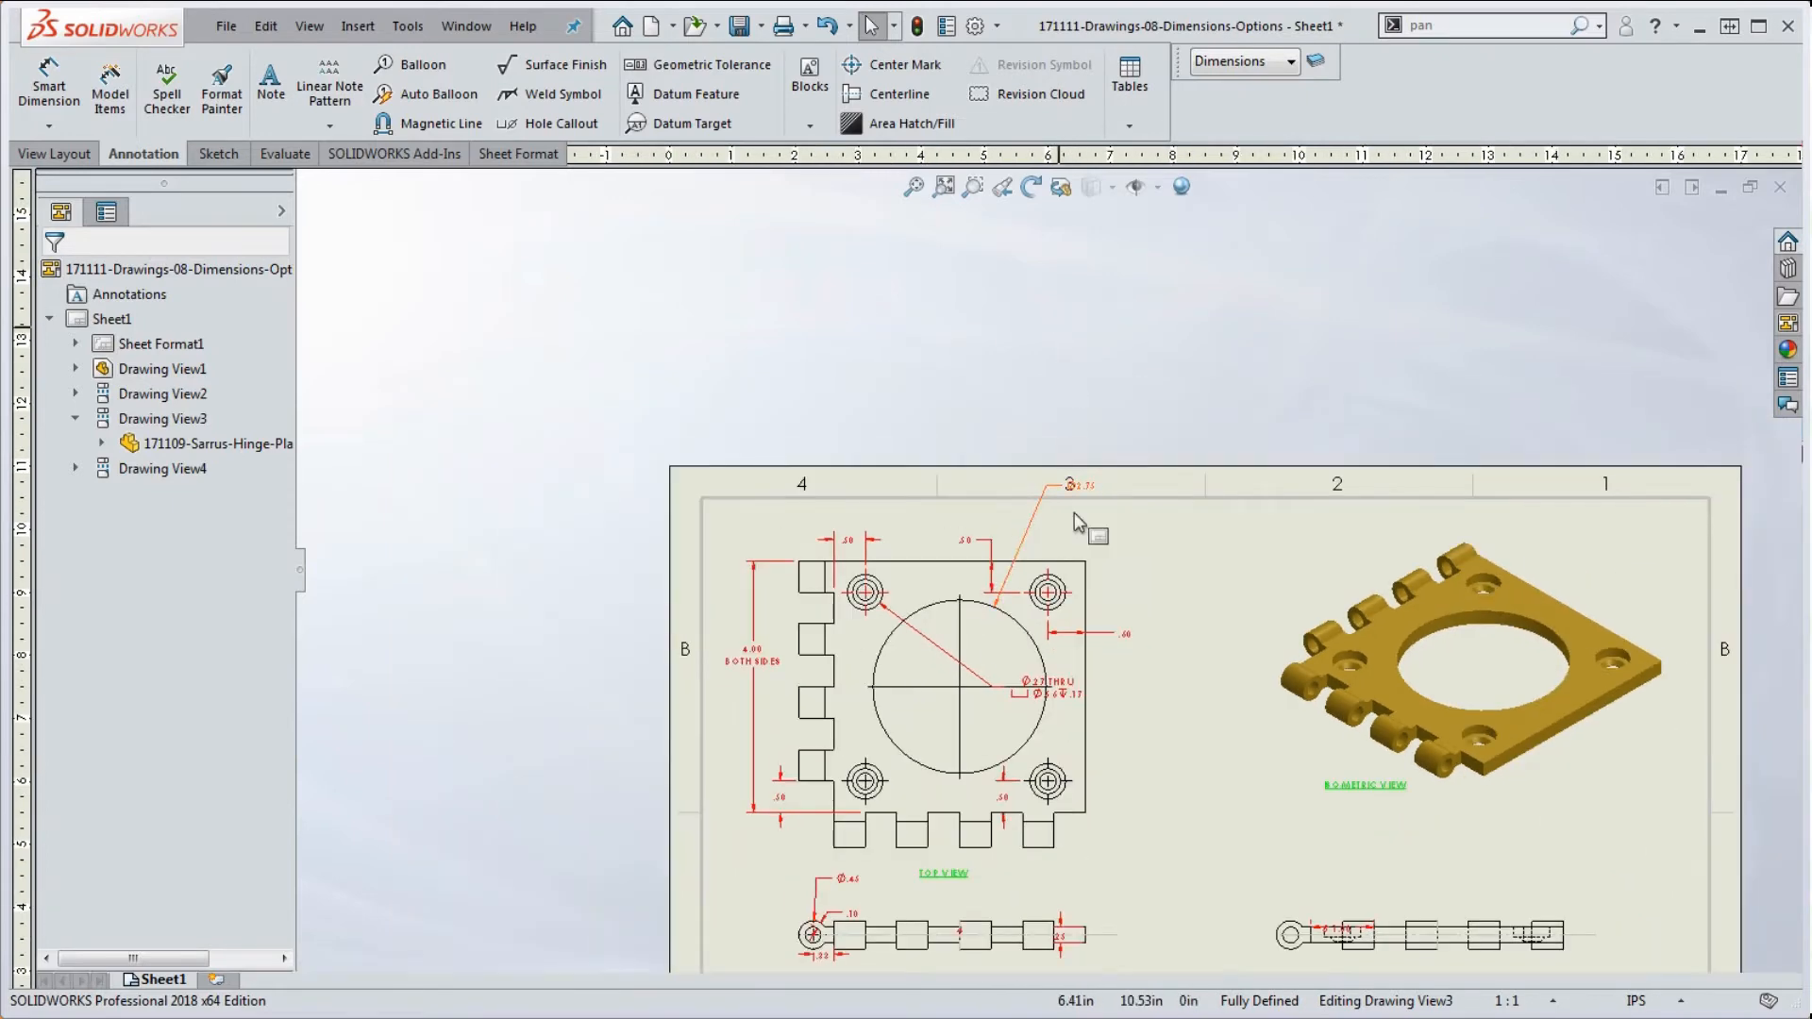
pyautogui.scroll(-3, 1000, 698)
pyautogui.scroll(-1, 1000, 698)
pyautogui.moveTo(1095, 688)
pyautogui.mouseDown()
pyautogui.moveTo(906, 405)
pyautogui.moveTo(934, 378)
pyautogui.moveTo(967, 420)
pyautogui.moveTo(1217, 453)
pyautogui.moveTo(1231, 479)
pyautogui.mouseUp()
pyautogui.click(932, 382)
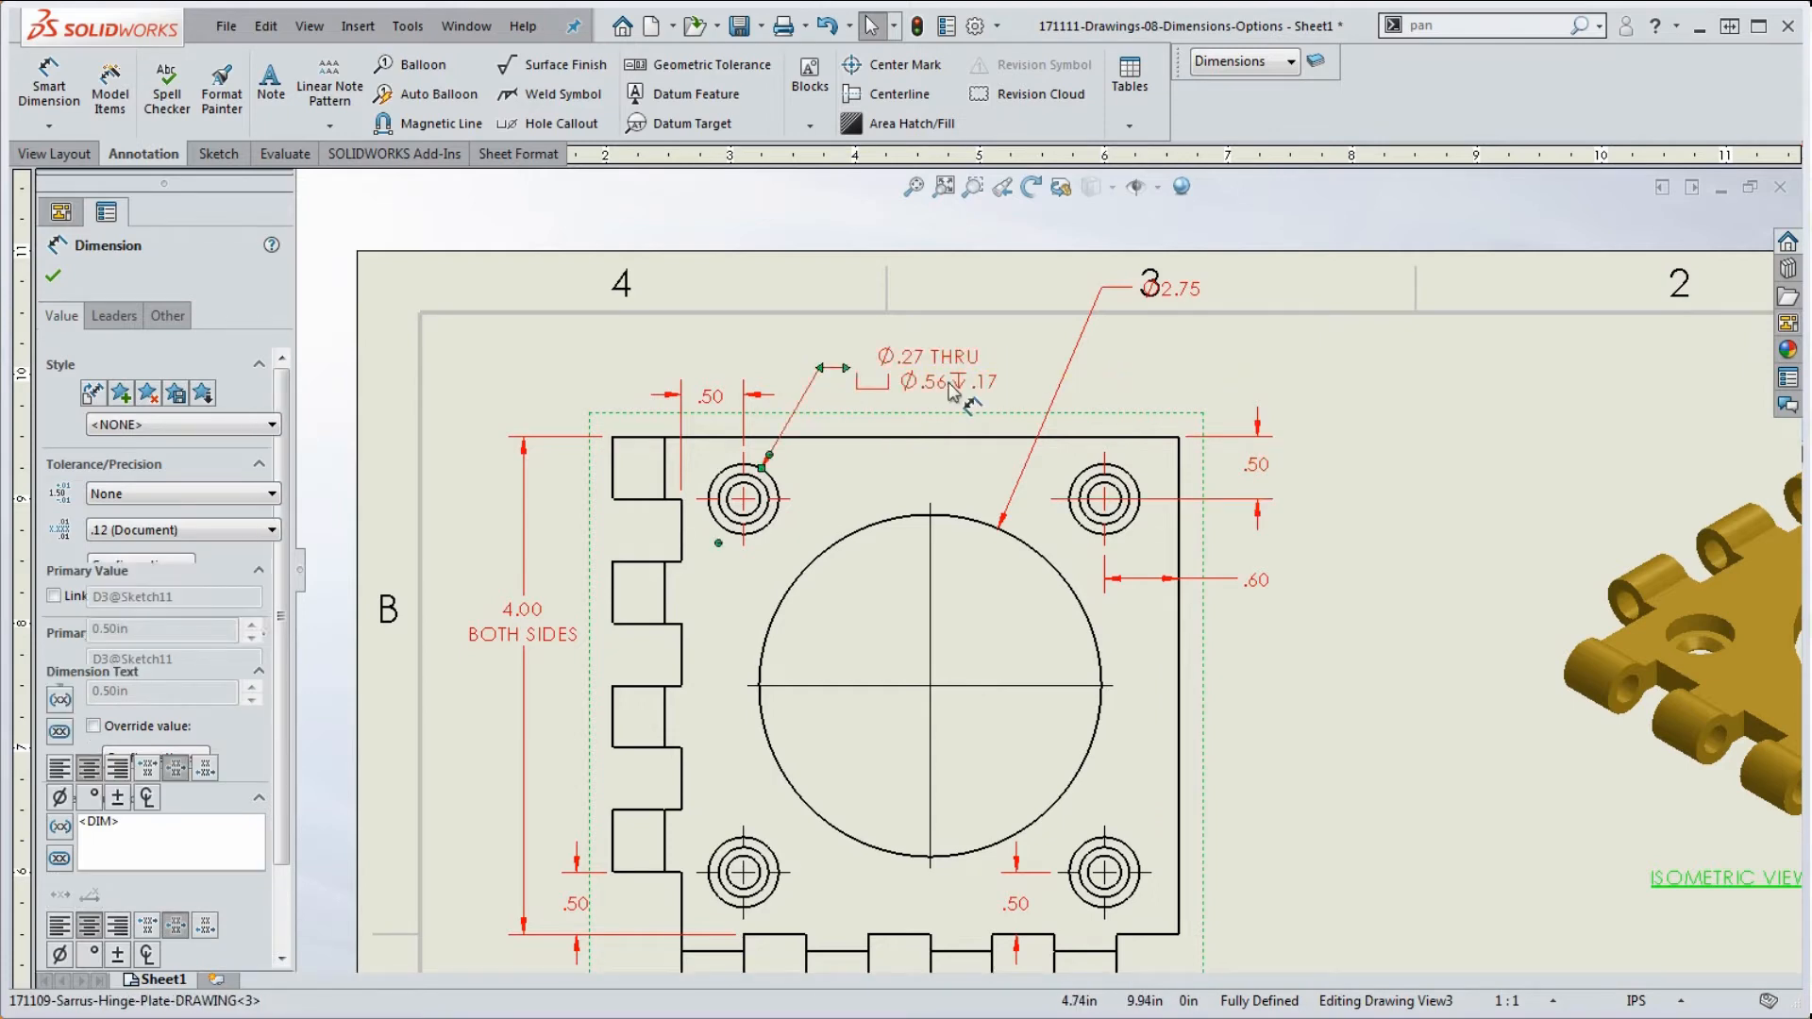
# Step: Nudge the upper-right vertical .50 dimension closer to the plate and shorten its lower extension line to start outside the hole
pyautogui.scroll(-1, 1270, 552)
pyautogui.scroll(-2, 1269, 543)
pyautogui.click(1289, 513)
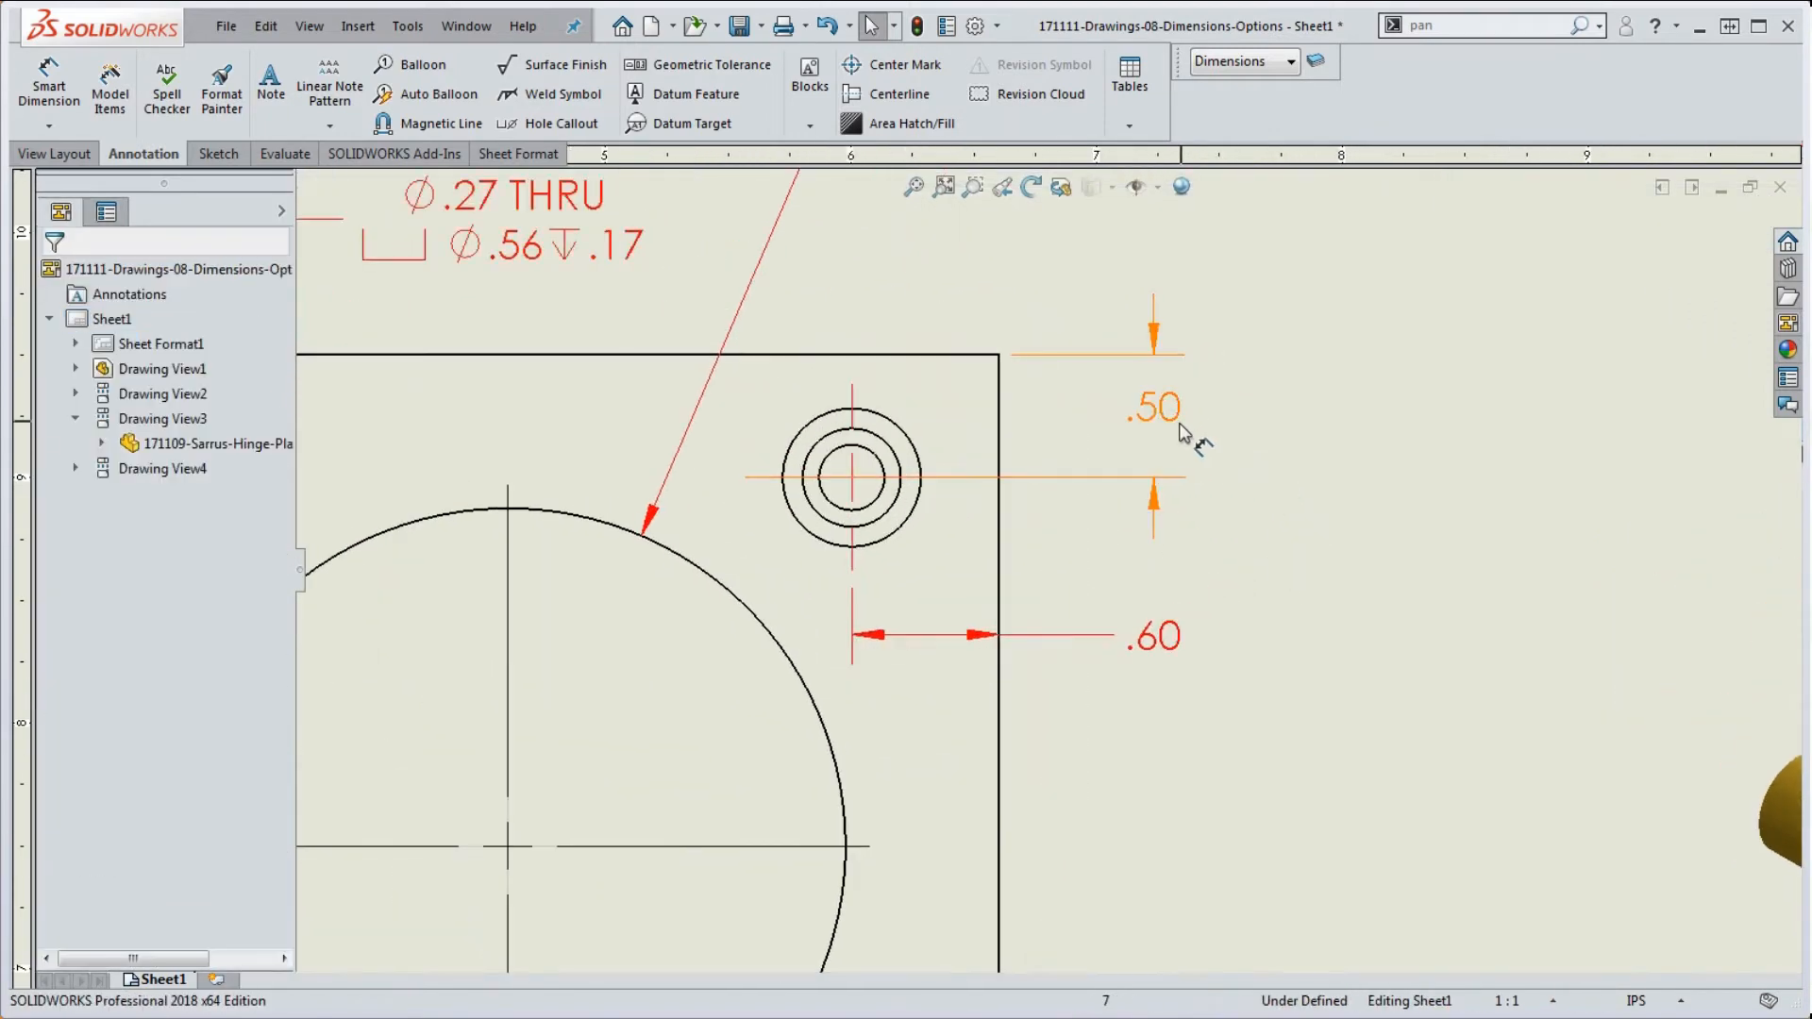
pyautogui.moveTo(1175, 416); pyautogui.dragTo(1157, 430)
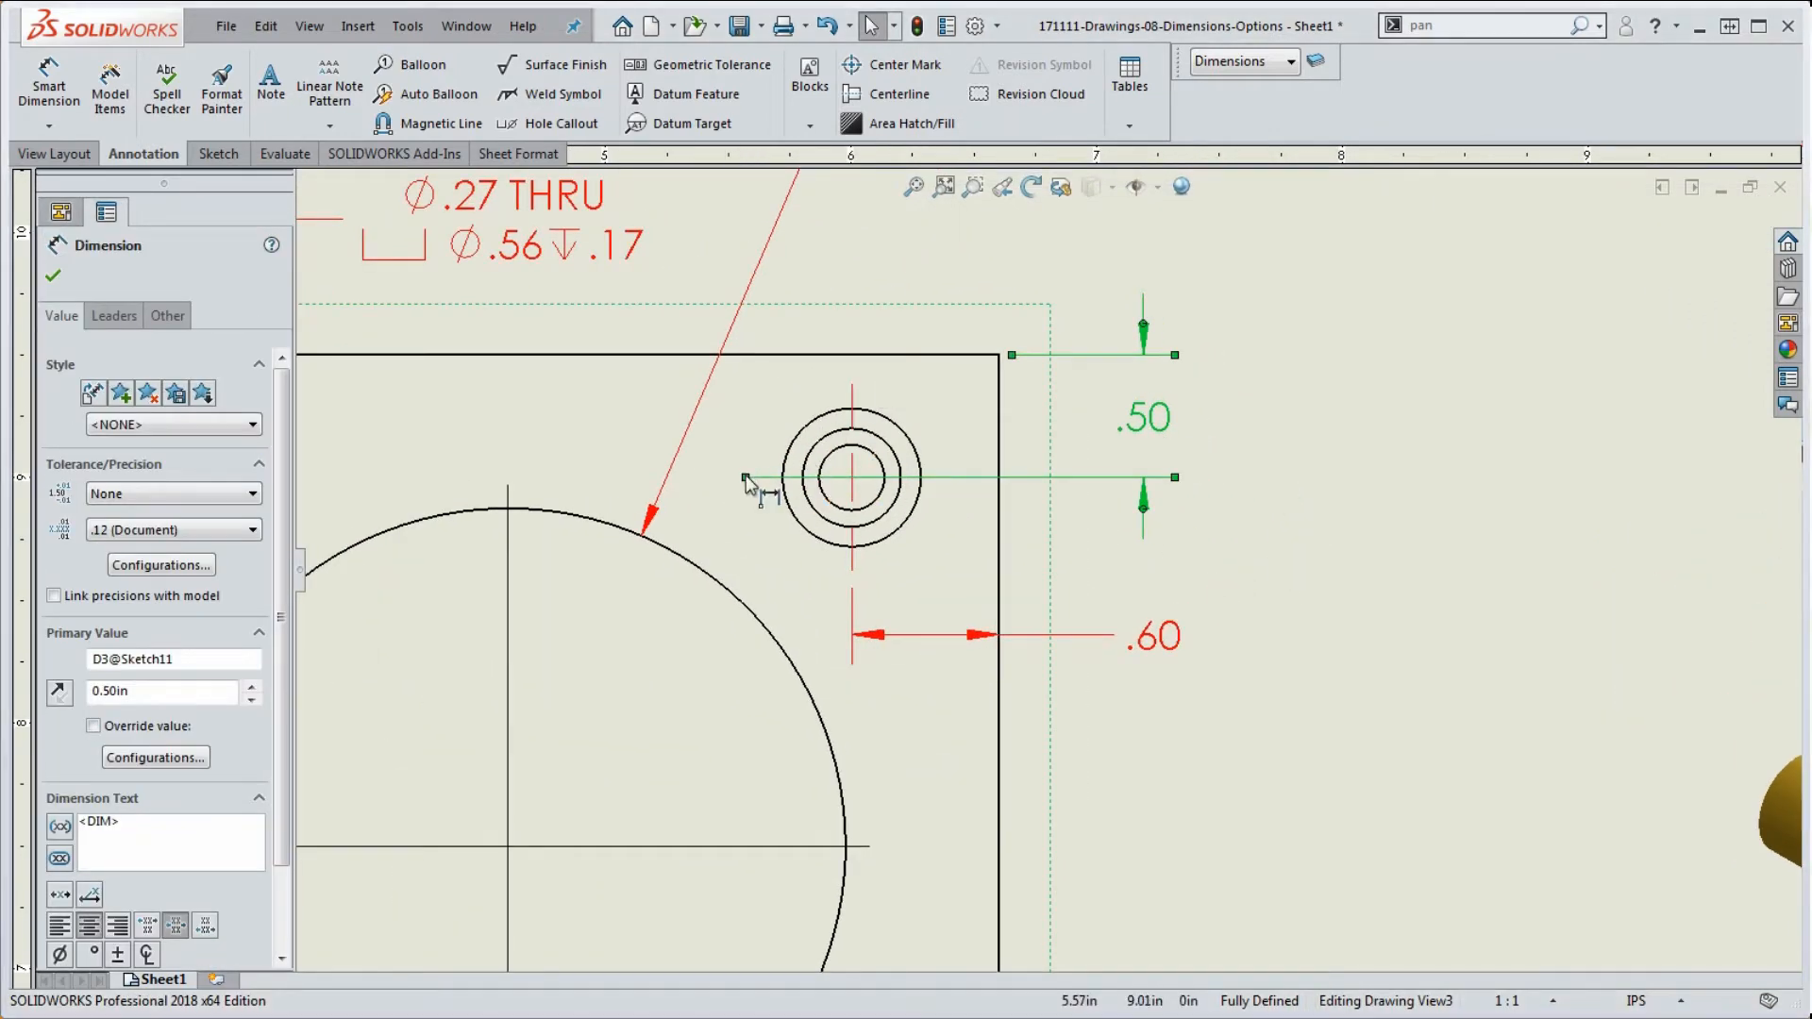
pyautogui.click(1261, 576)
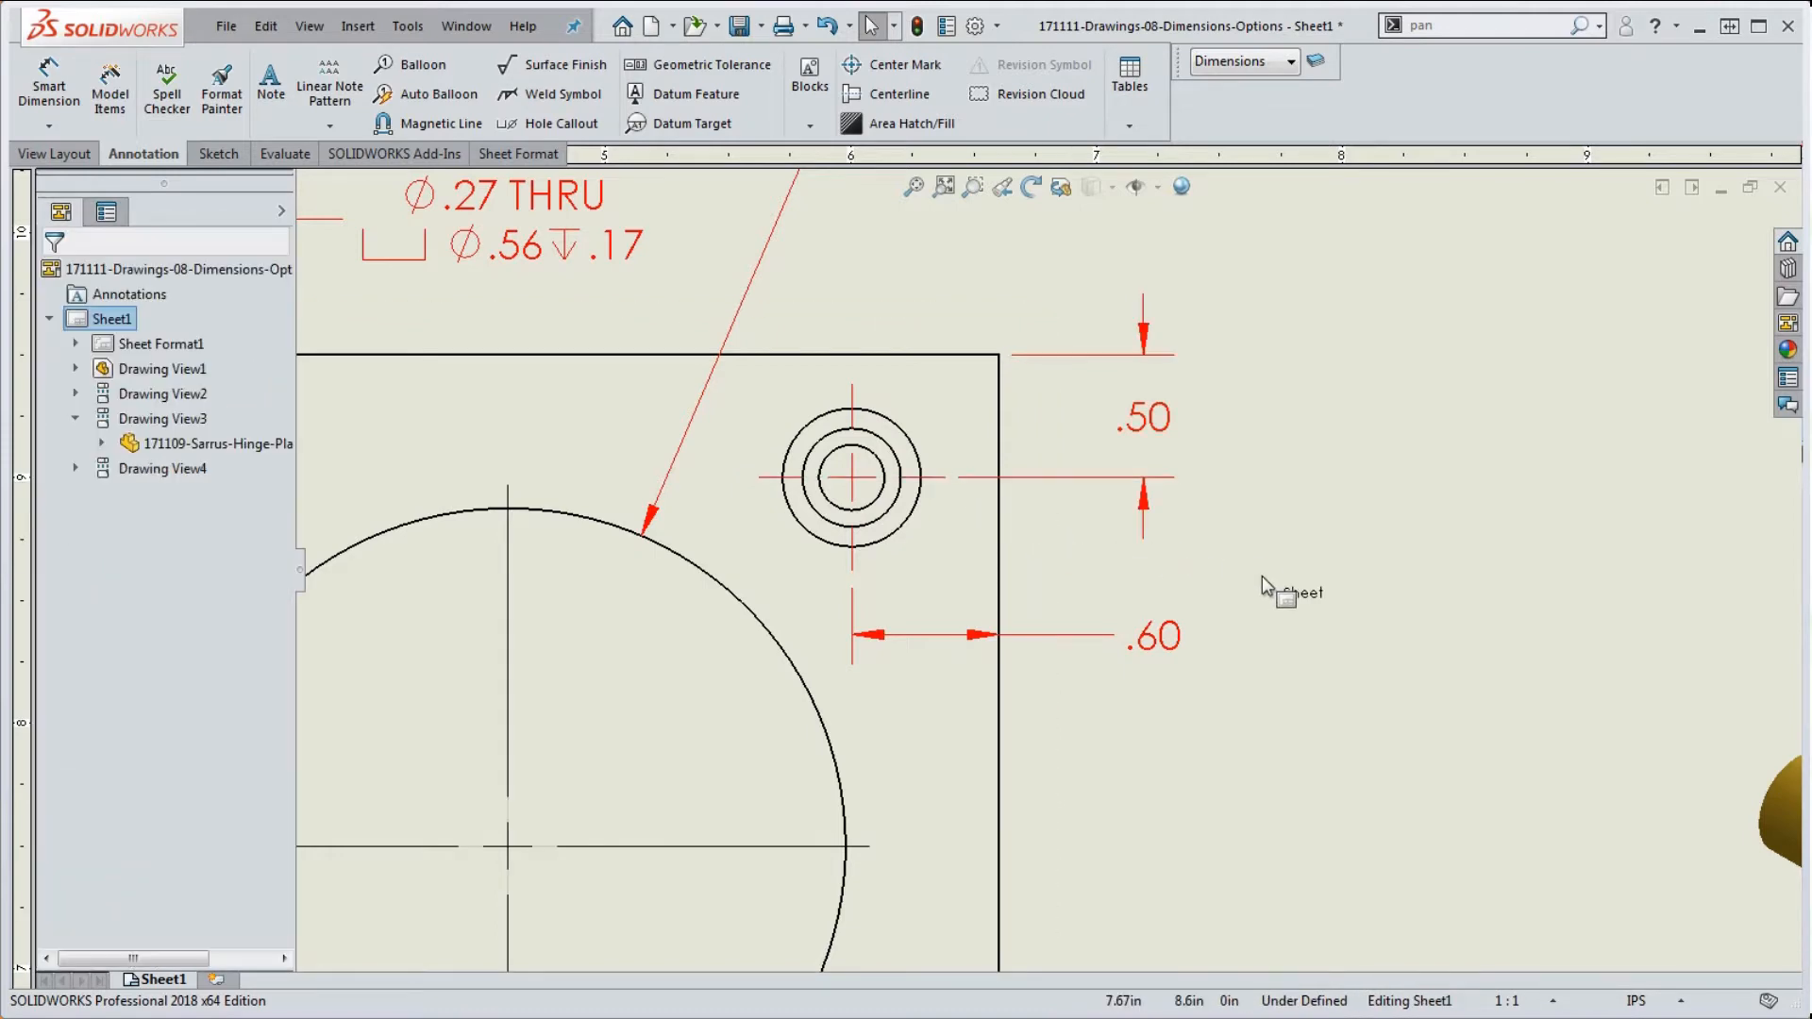
# Step: Move the center hole's Ø2.75 dimension down inside the sheet border, just above the plate's upper-right hole
pyautogui.scroll(3, 1321, 530)
pyautogui.scroll(-3, 1061, 321)
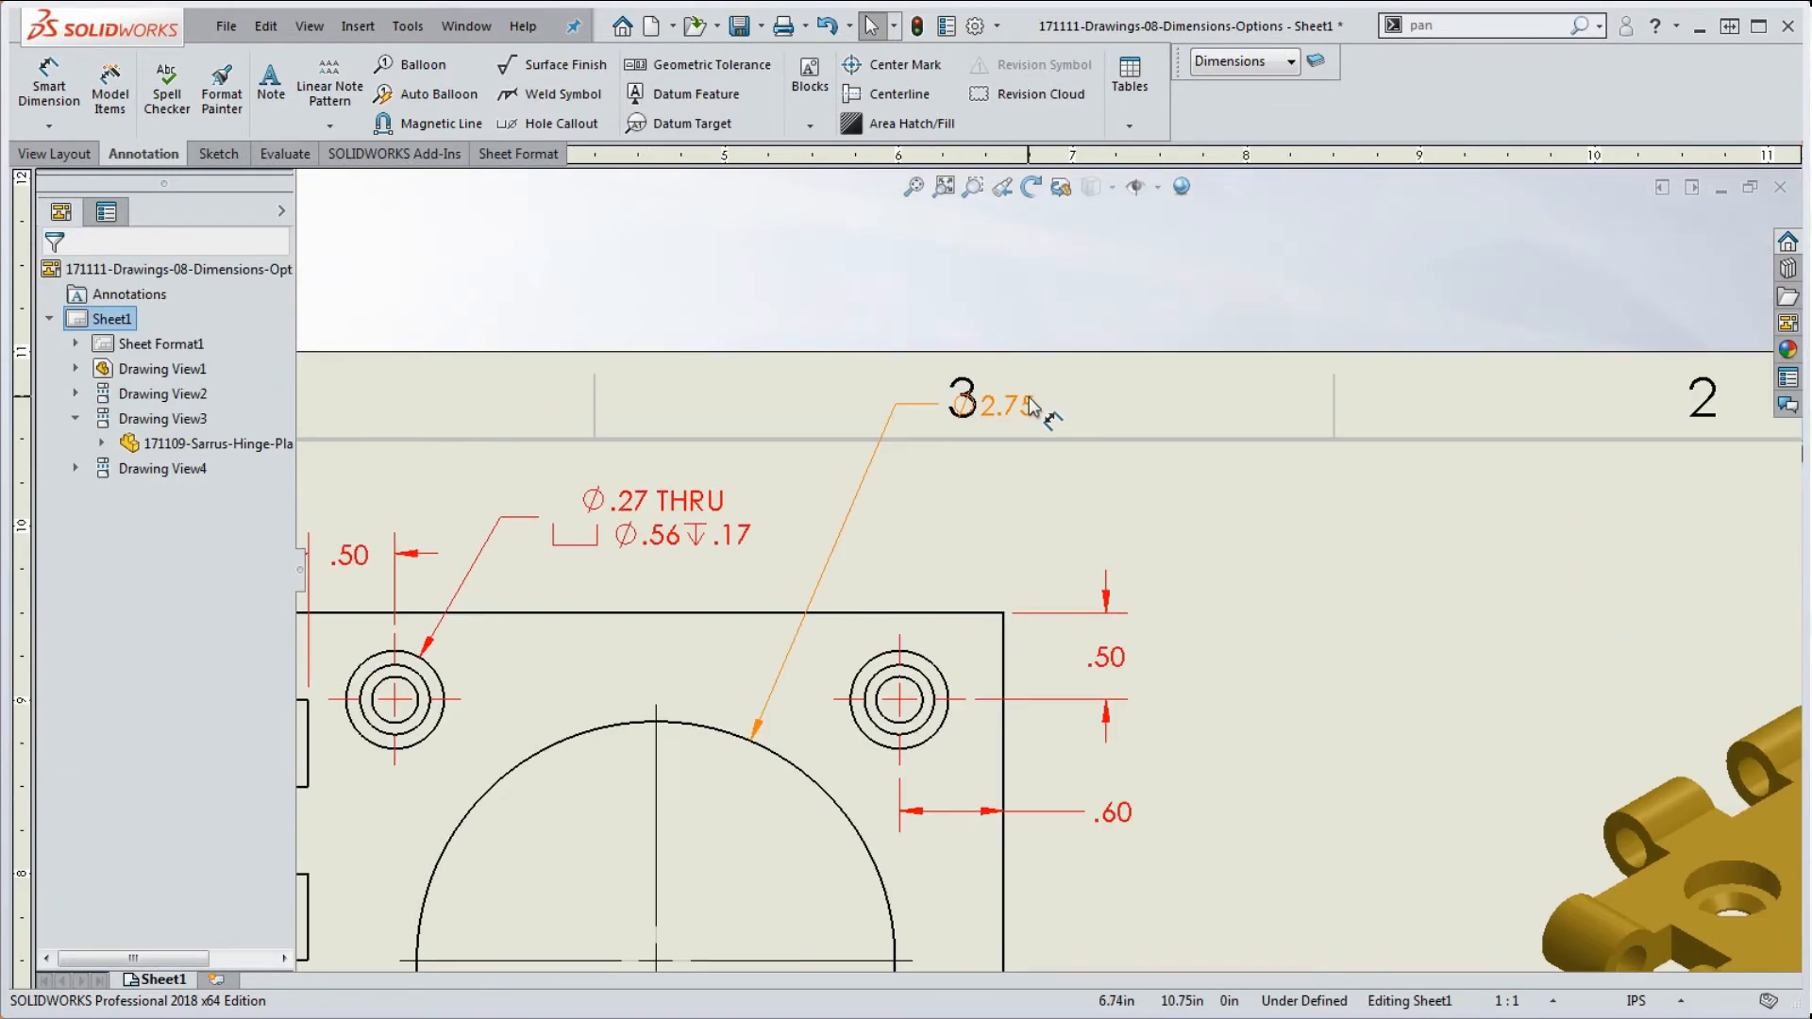
pyautogui.moveTo(1043, 413); pyautogui.dragTo(1031, 529)
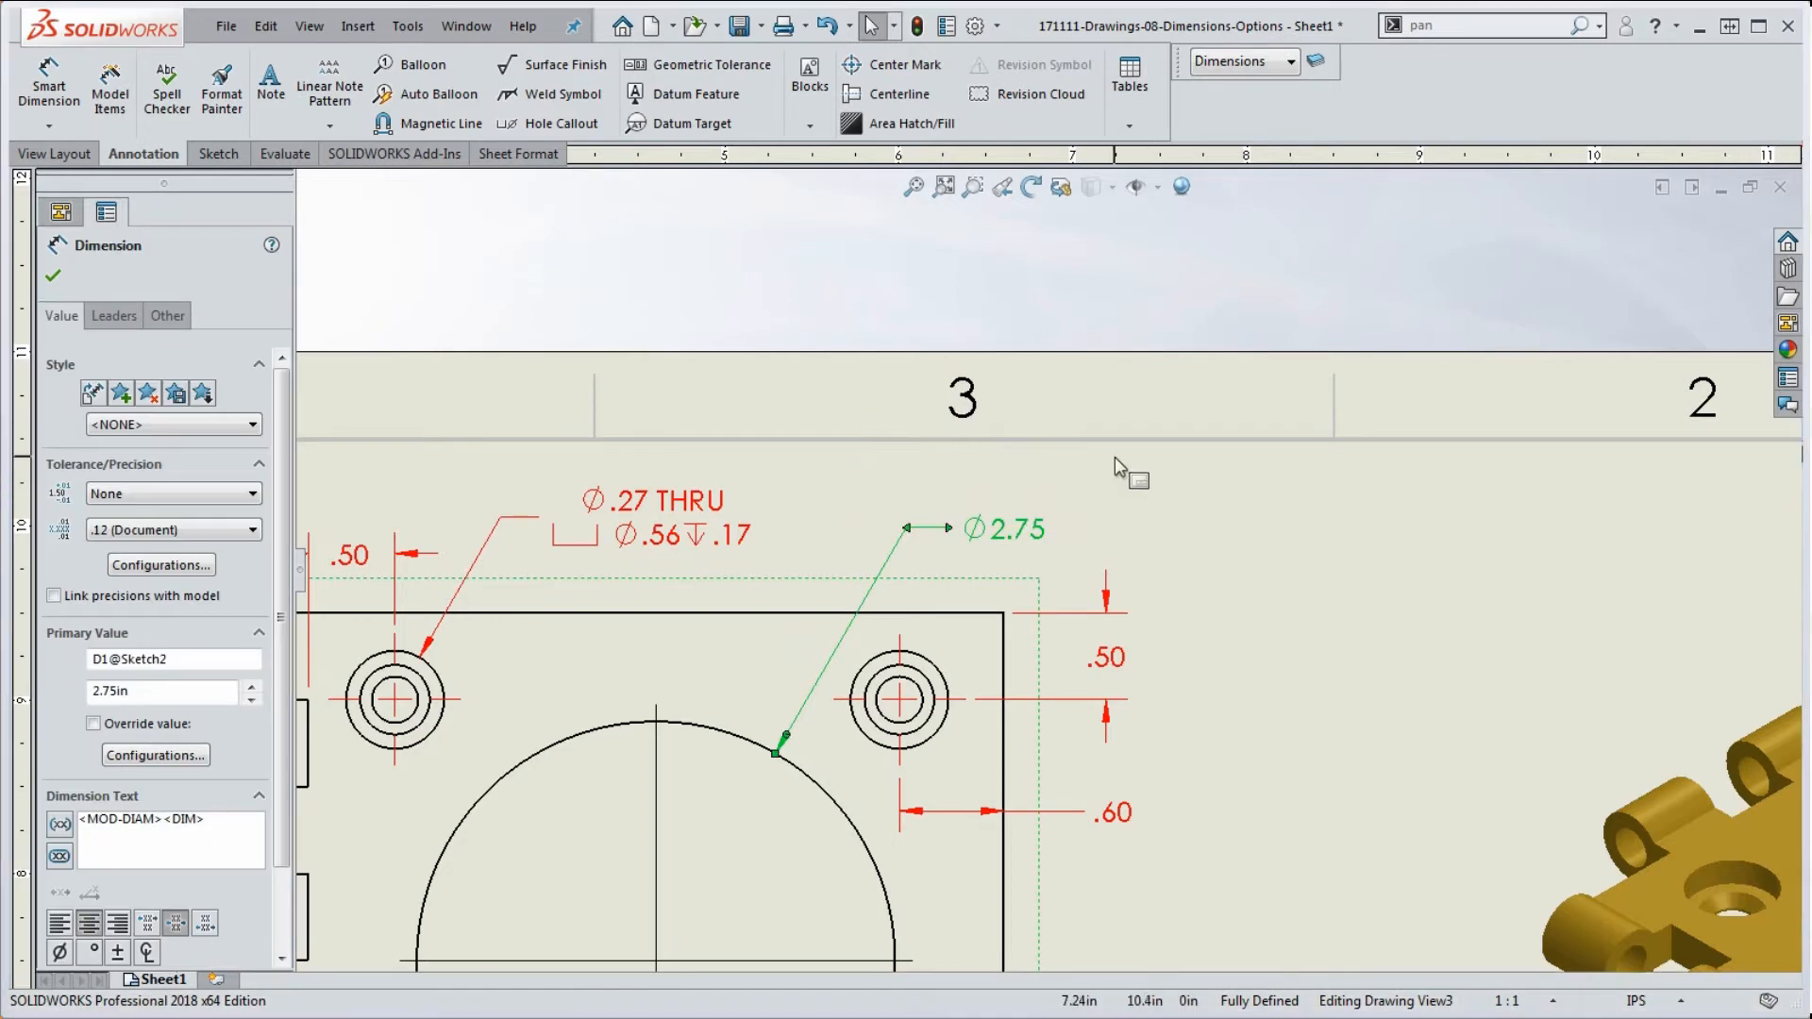
pyautogui.click(1401, 667)
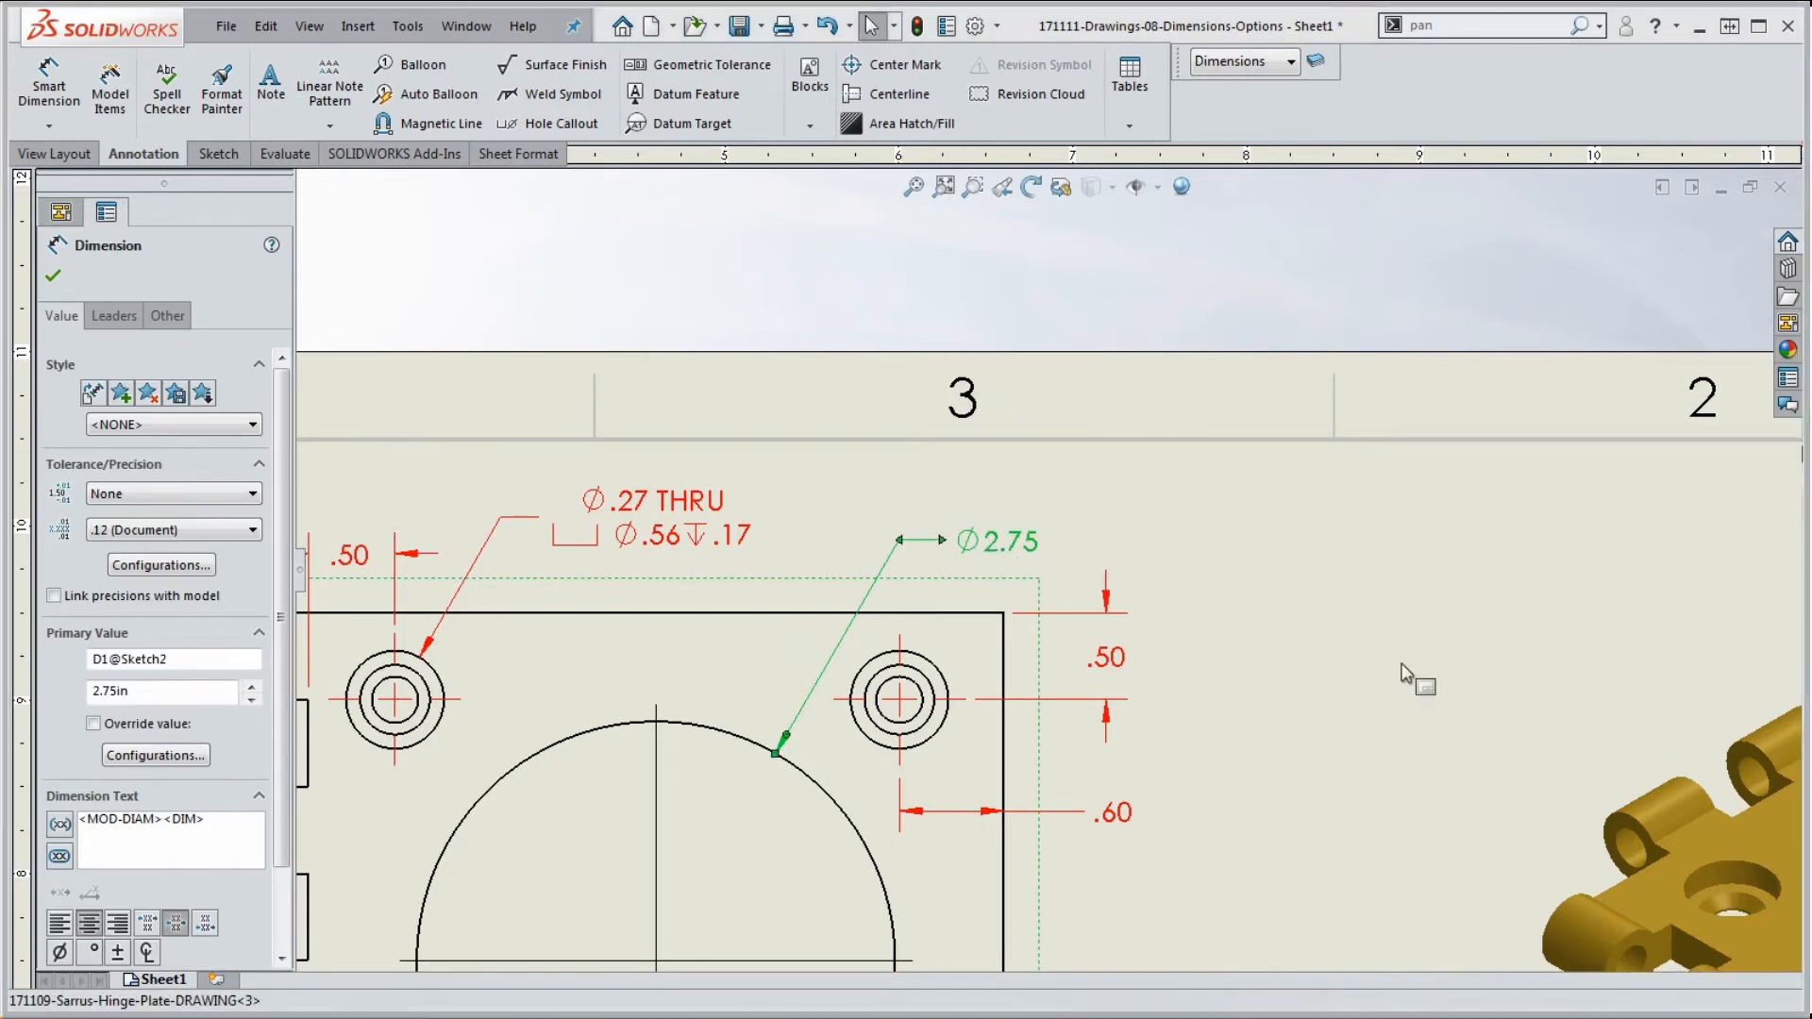
# Step: Start the Model Items command and examine the dimension types available for import
pyautogui.scroll(2, 1330, 668)
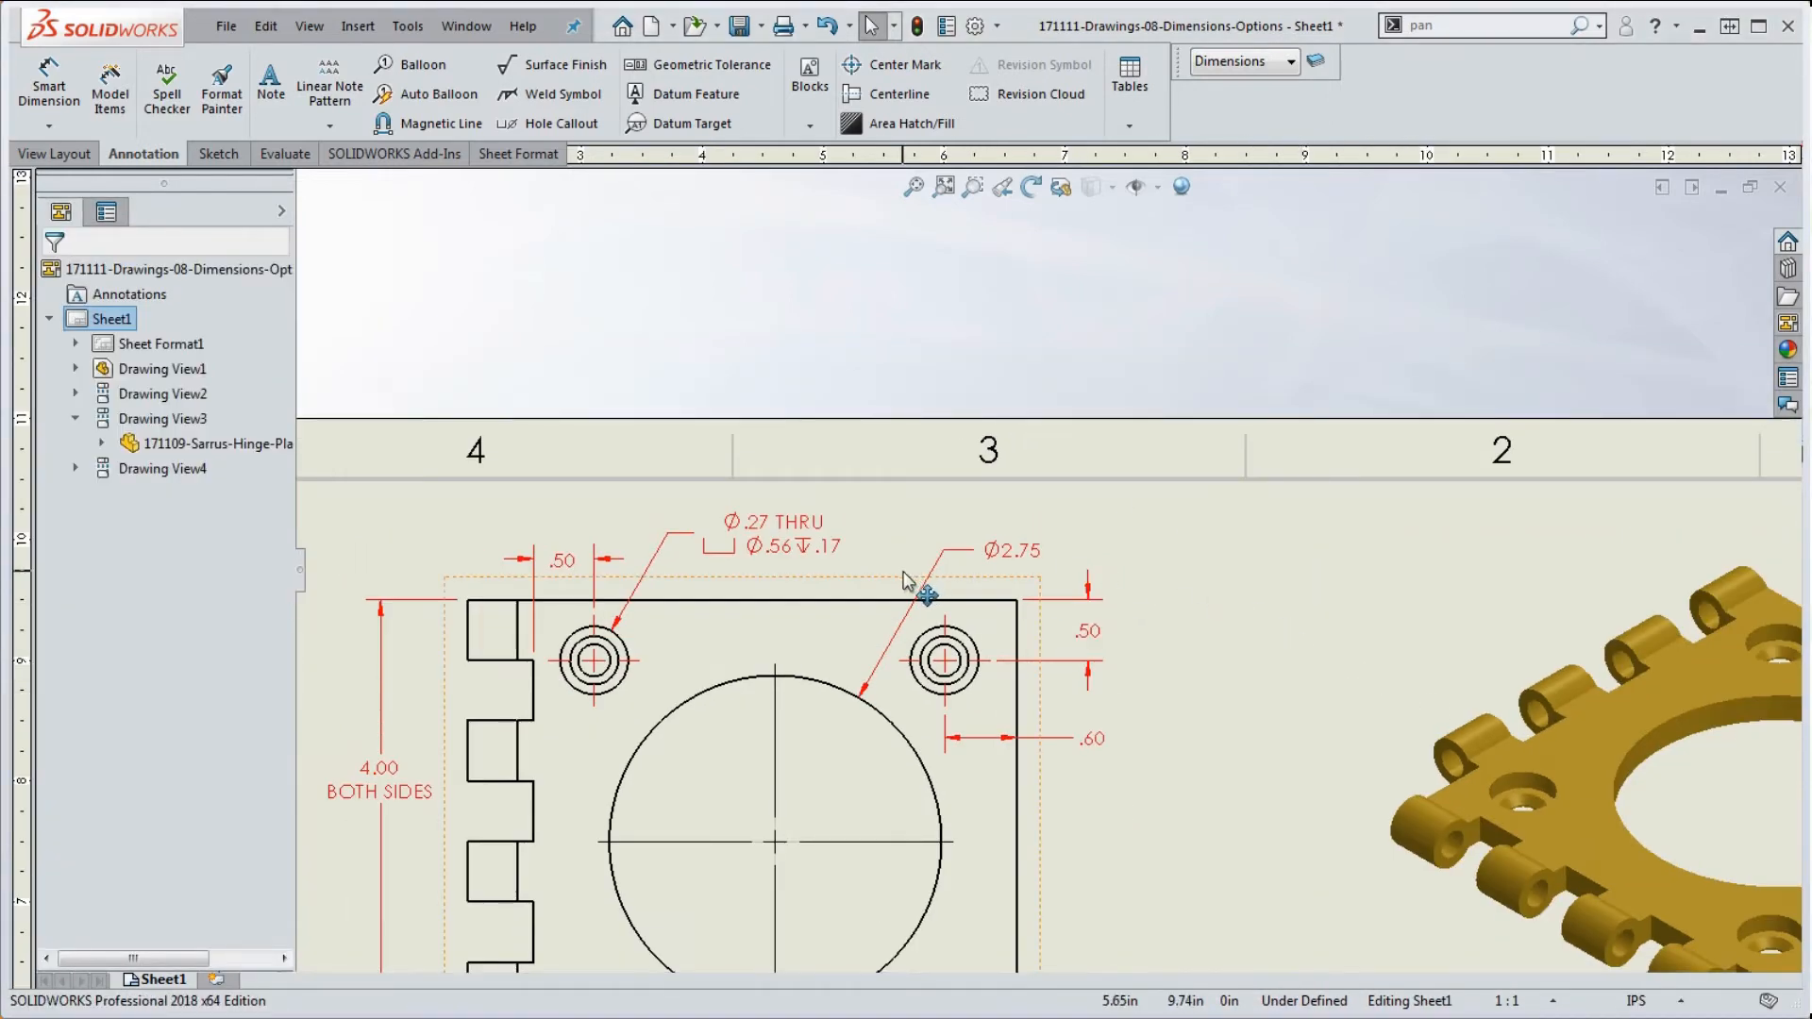
pyautogui.scroll(-2, 685, 589)
pyautogui.scroll(-1, 690, 586)
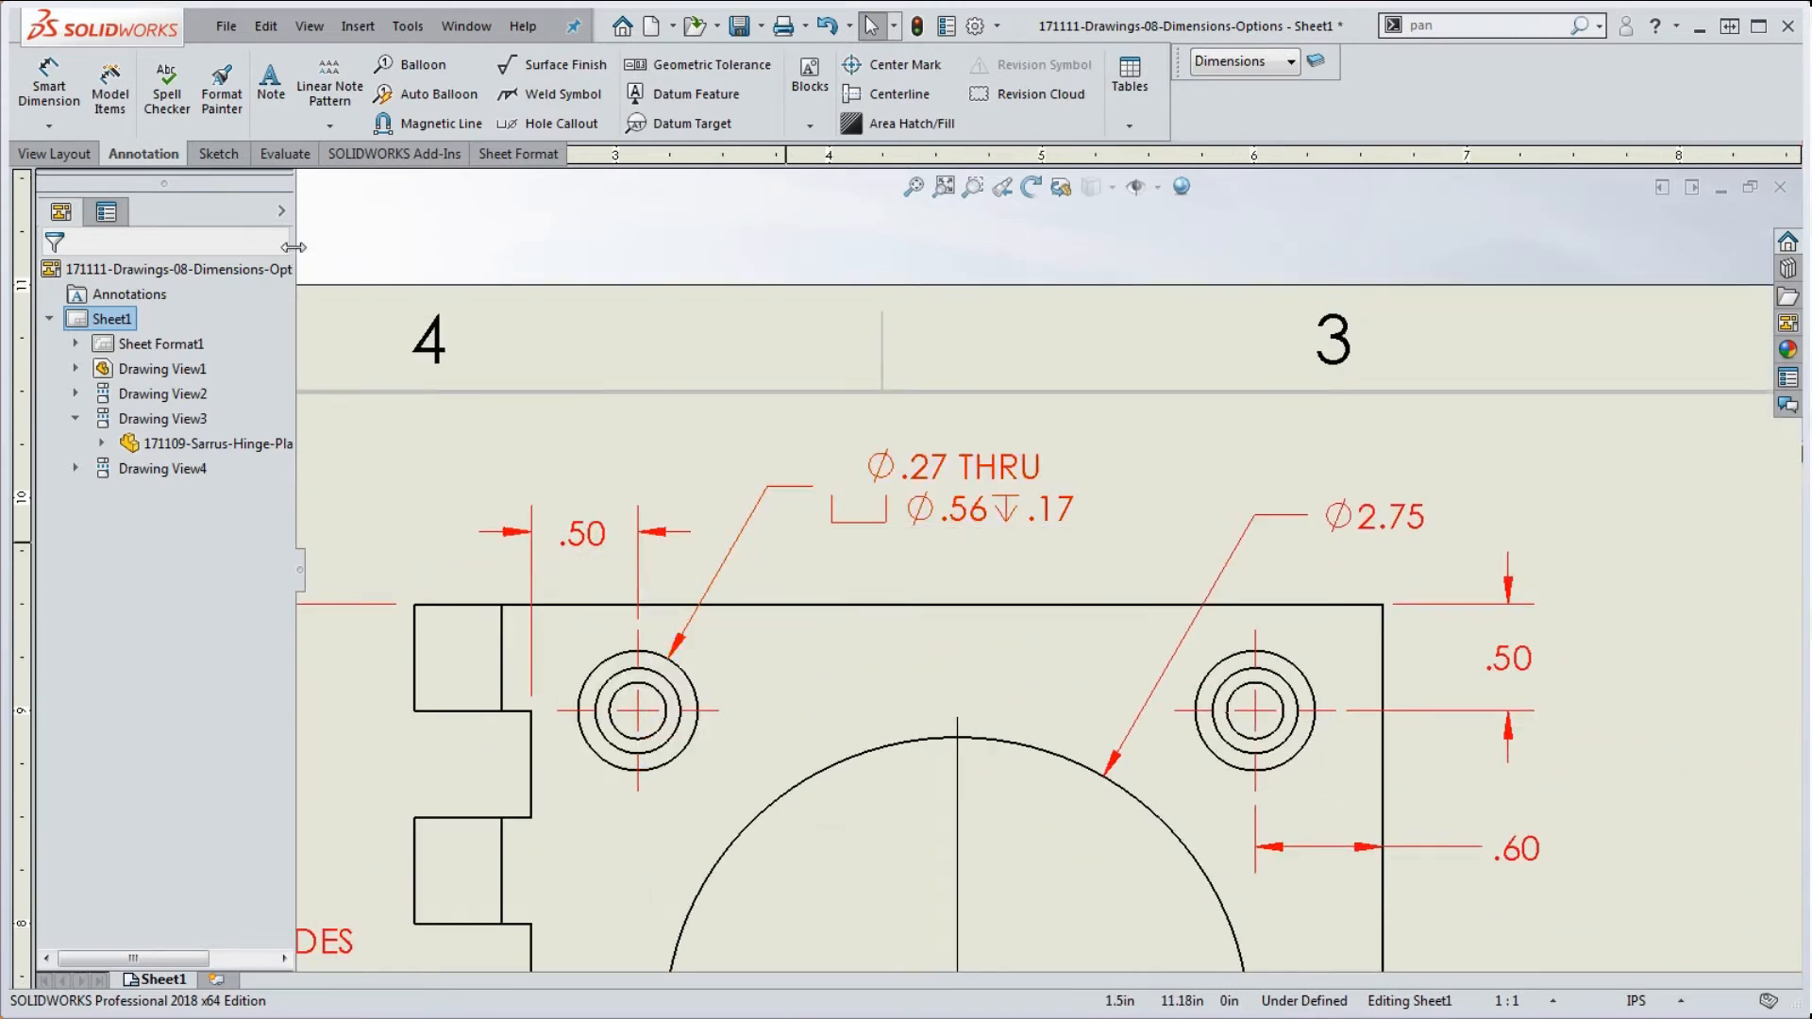
pyautogui.click(109, 87)
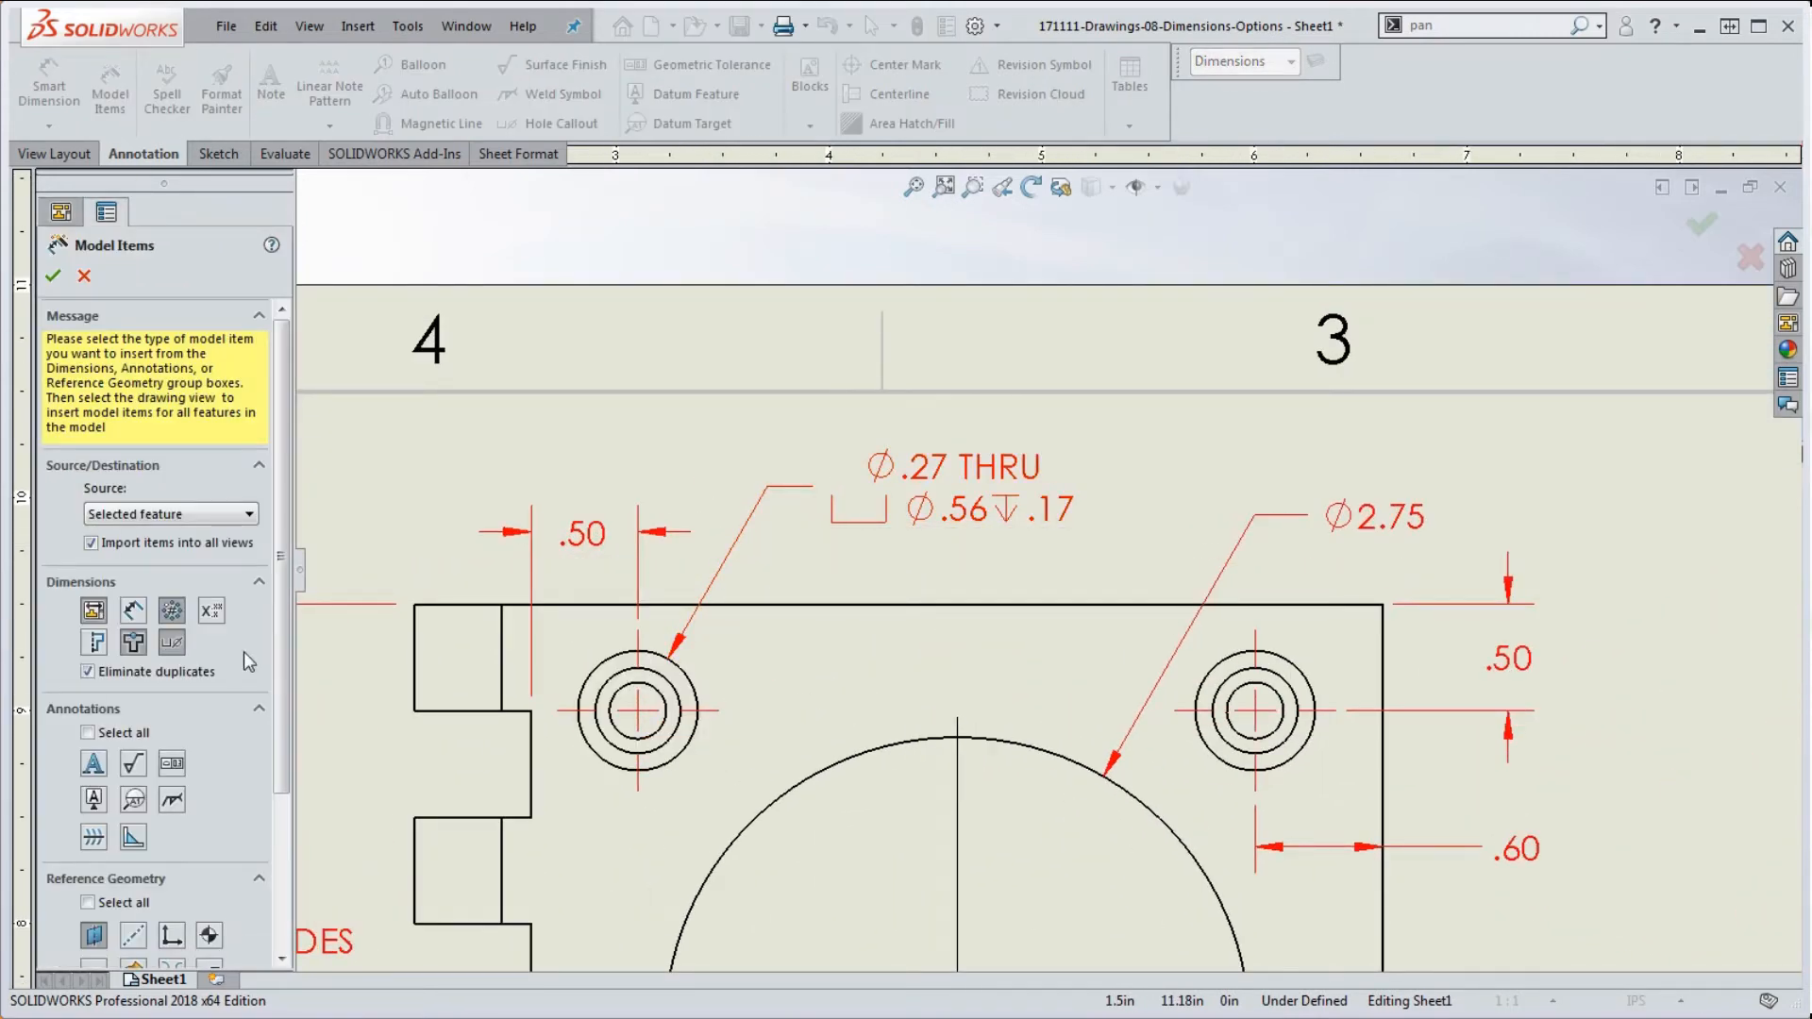
pyautogui.click(172, 643)
# Step: Move the right view's horizontal 1.00 dimension above the view, with its text beyond the left extension line
pyautogui.press('f')
pyautogui.scroll(-5, 1133, 675)
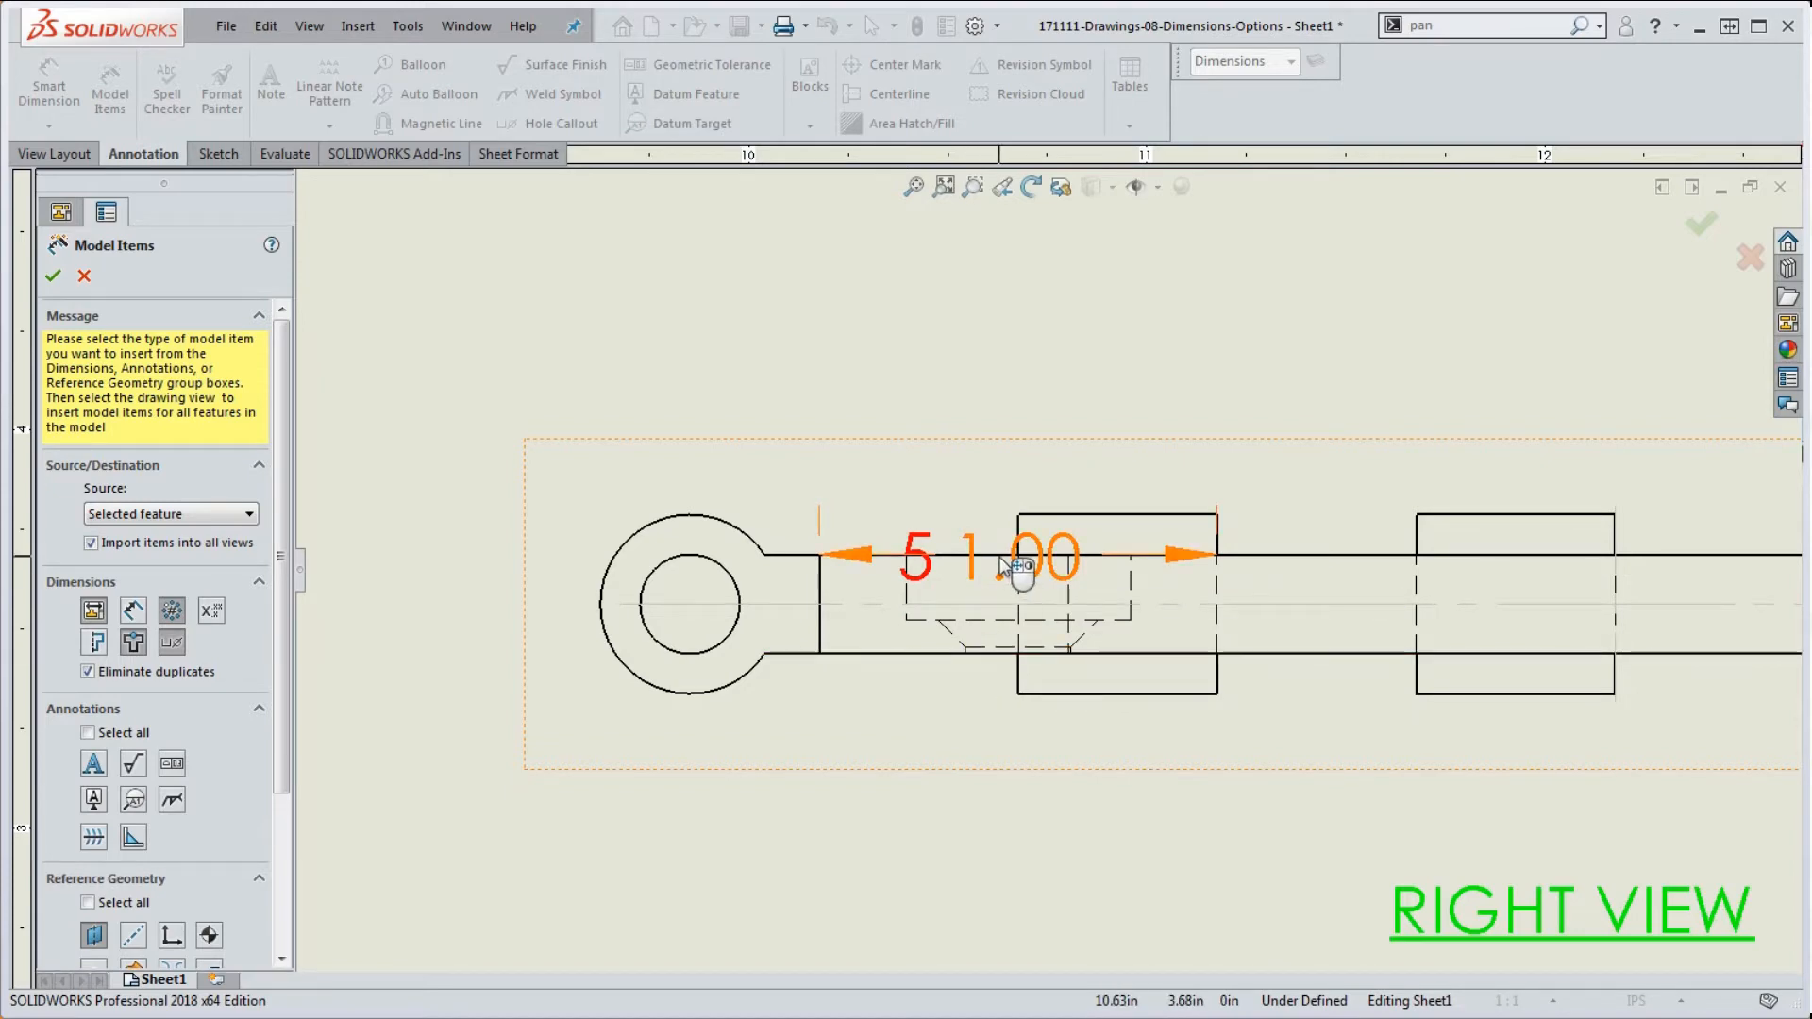
pyautogui.scroll(2, 1011, 706)
pyautogui.scroll(3, 1038, 651)
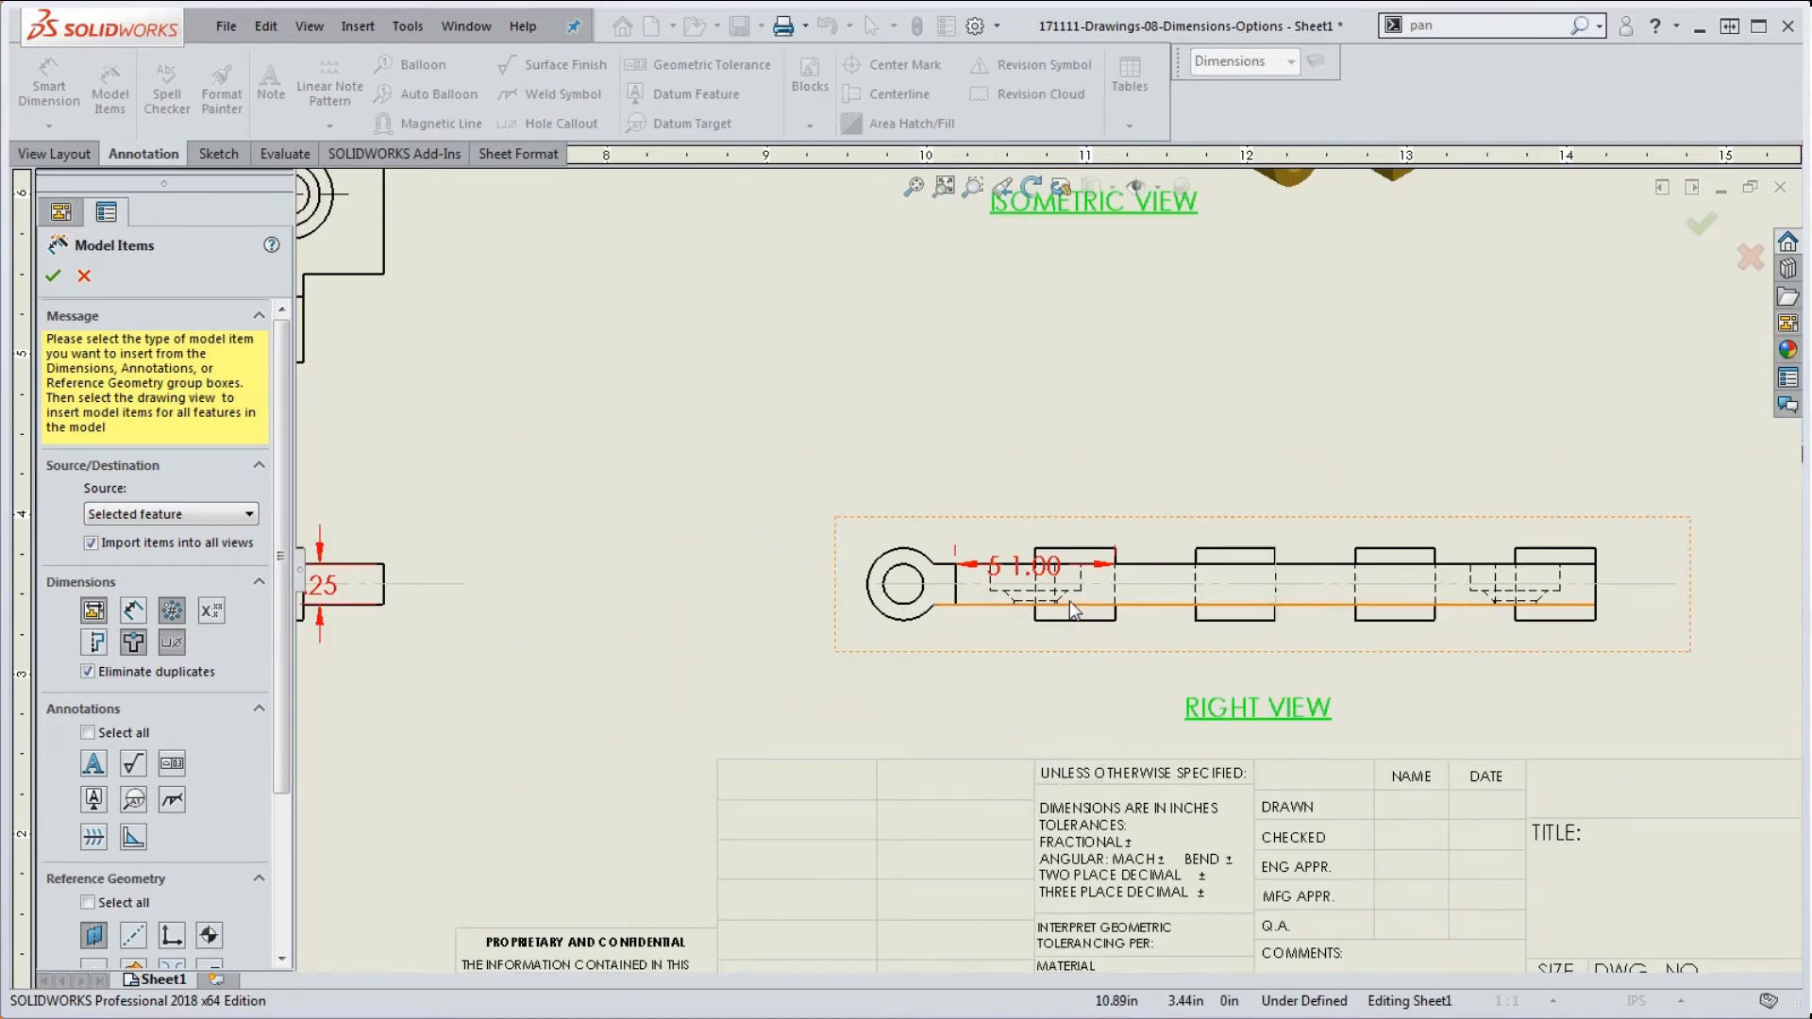
pyautogui.scroll(-3, 1069, 600)
pyautogui.moveTo(1019, 533); pyautogui.dragTo(665, 341)
# Step: Move the vertical .50 dimension of the top view's lower-right hole outside the plate's right edge and finish the Model Items command
pyautogui.press('f')
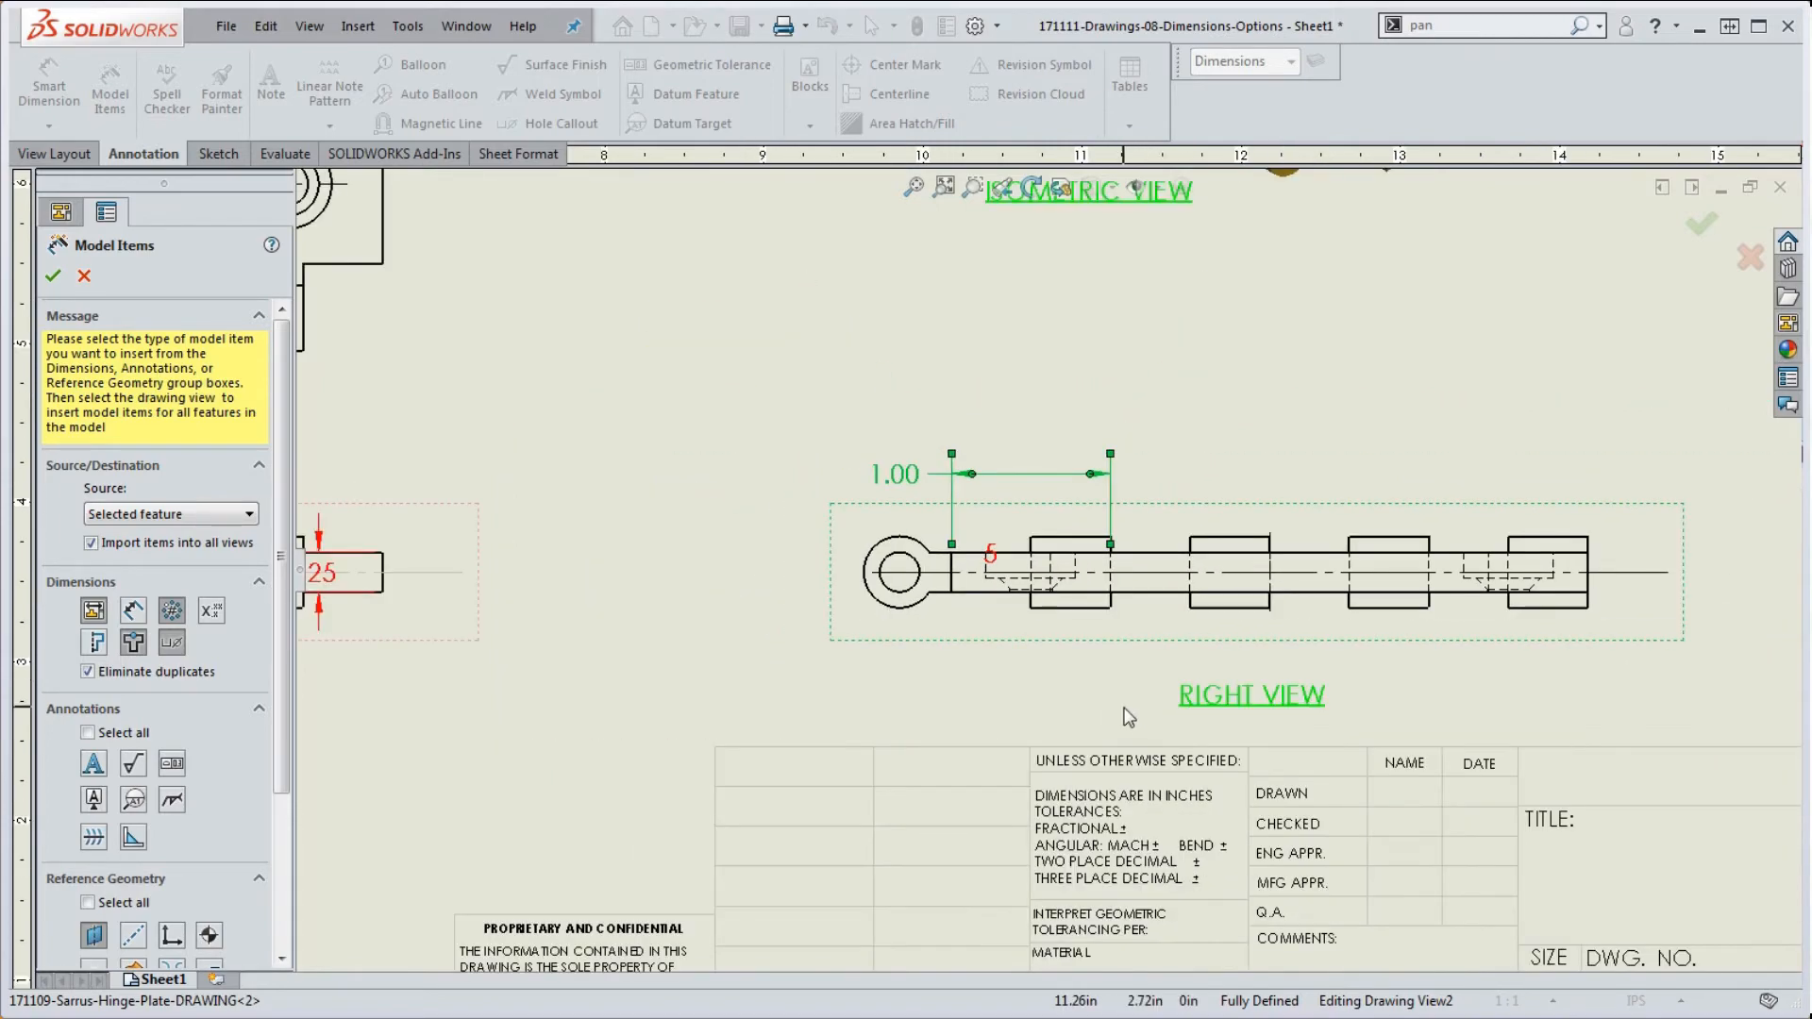
pyautogui.scroll(-4, 906, 415)
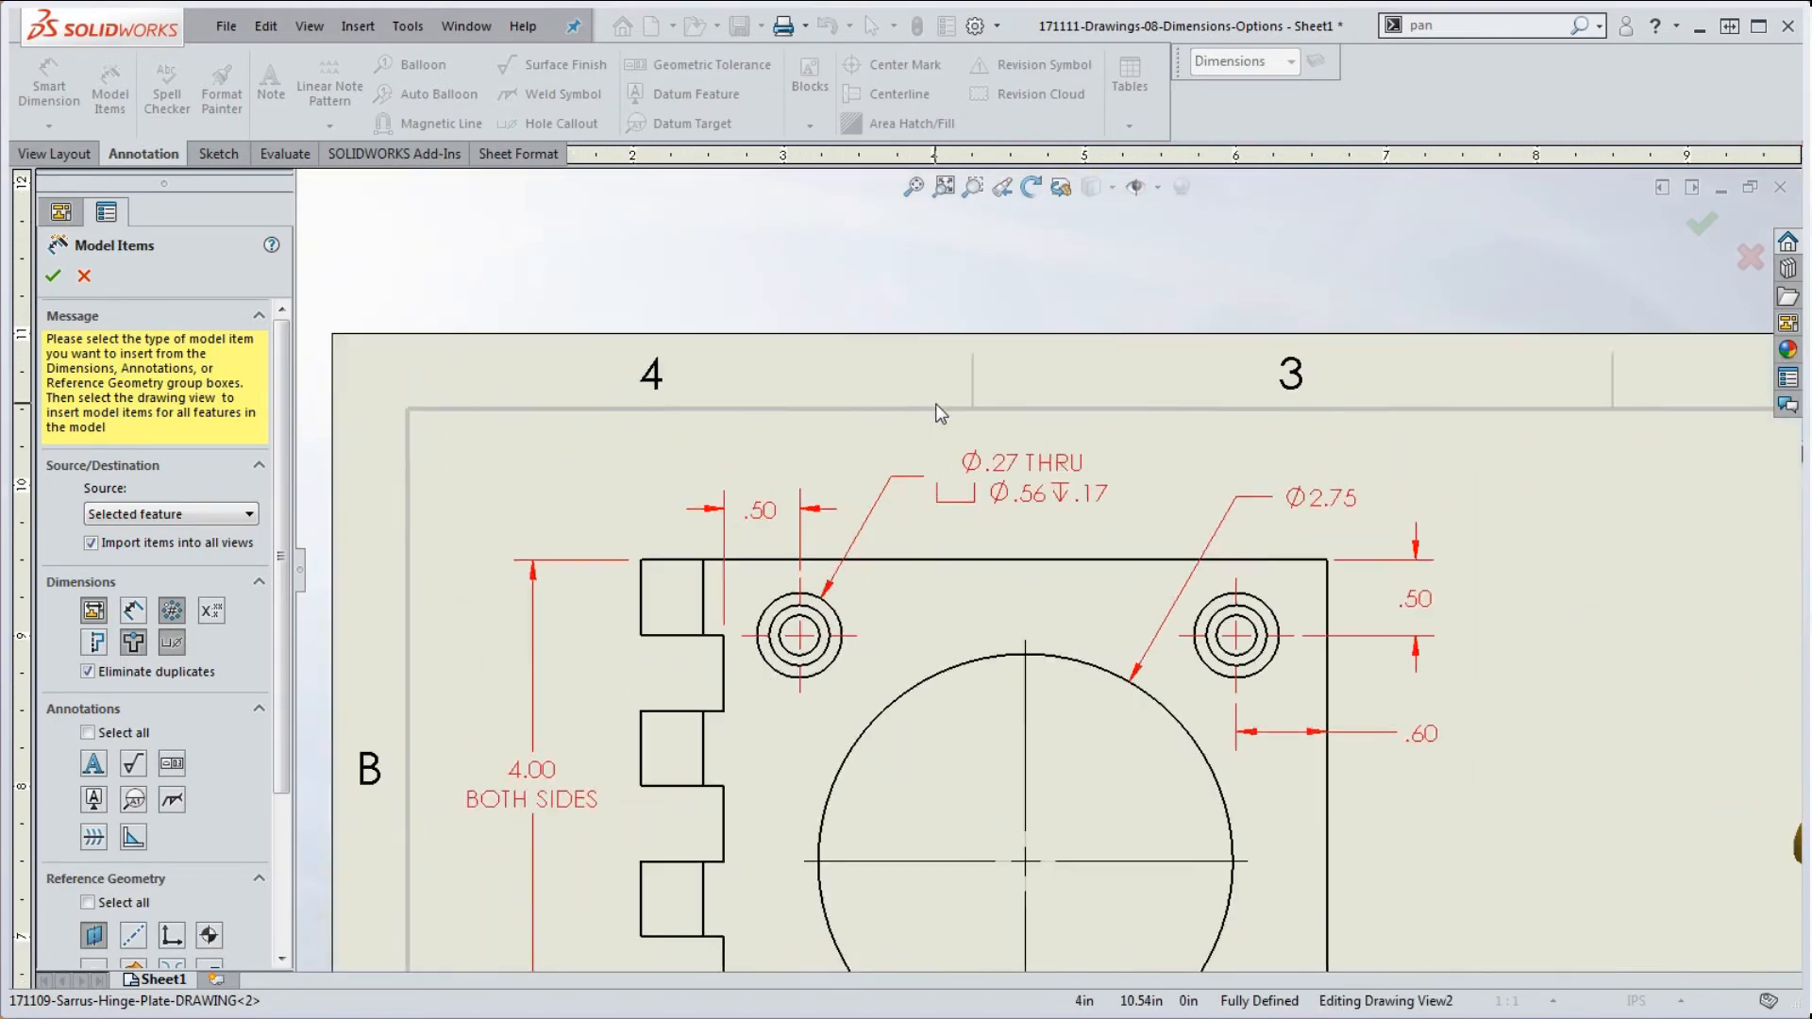
pyautogui.press('f')
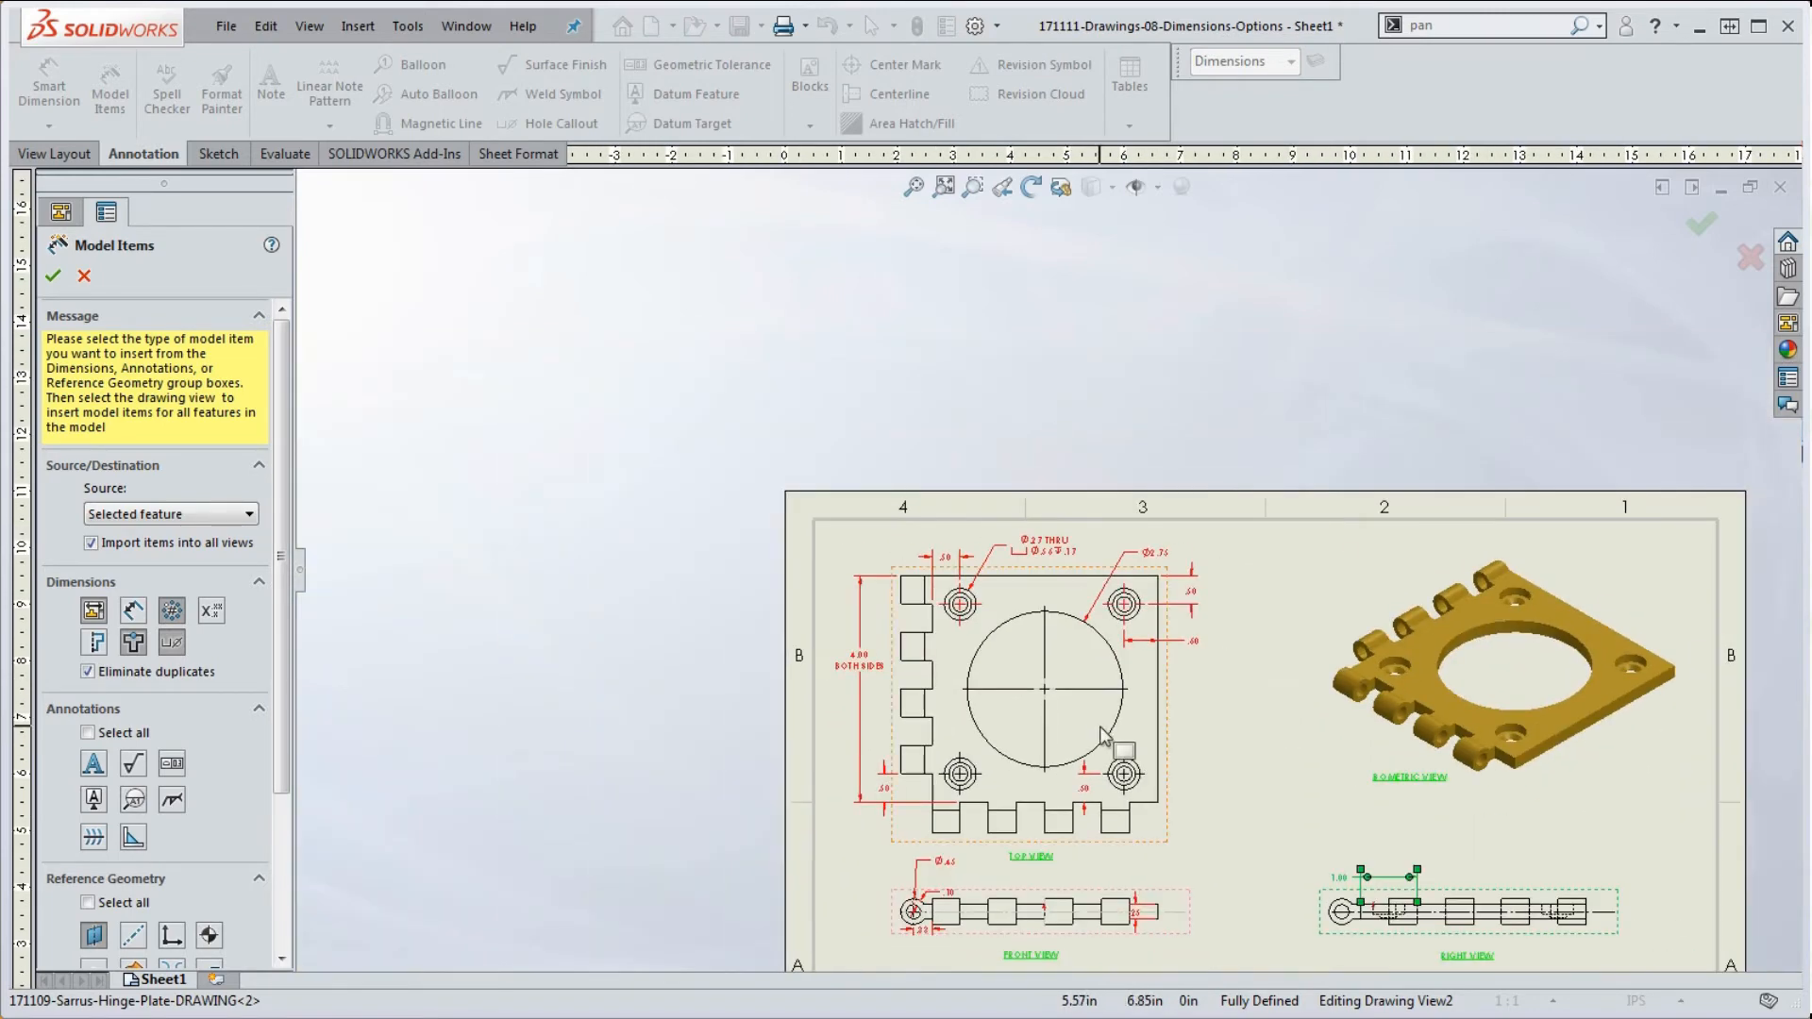
pyautogui.scroll(-5, 1017, 679)
pyautogui.moveTo(1017, 681); pyautogui.dragTo(1368, 681)
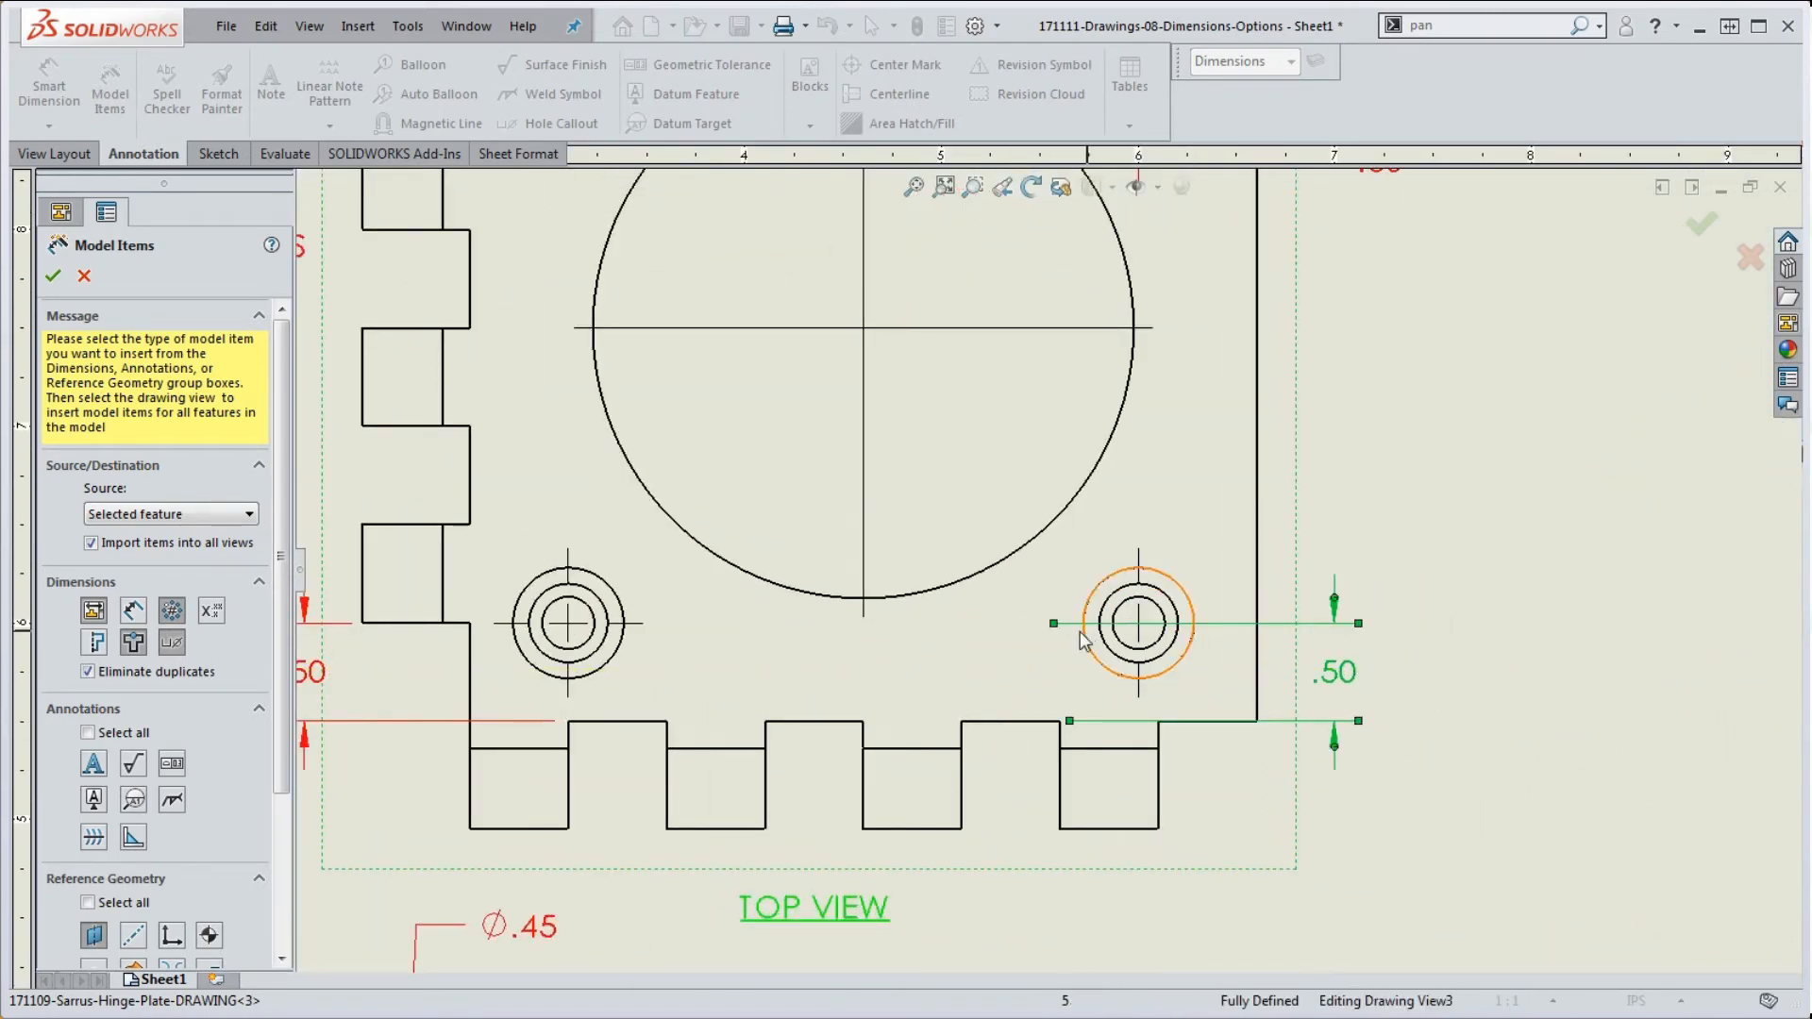
pyautogui.moveTo(1085, 642); pyautogui.dragTo(1248, 650)
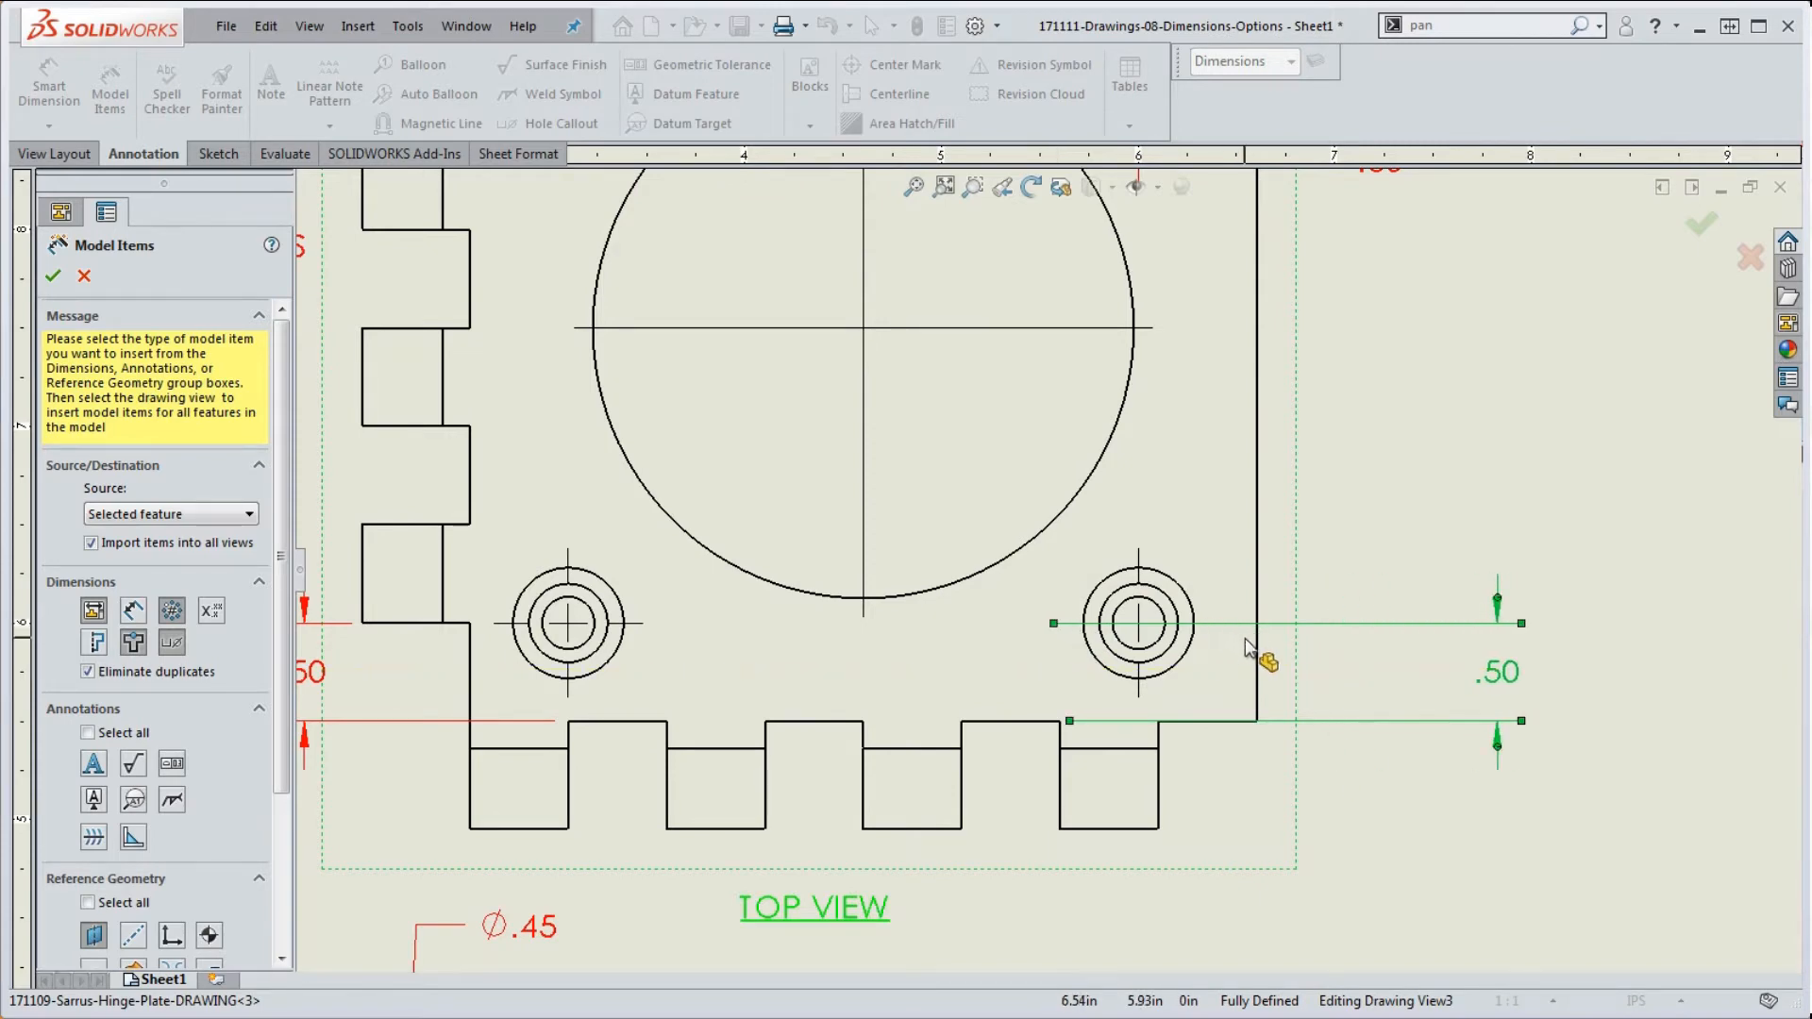
pyautogui.moveTo(1057, 637); pyautogui.dragTo(1203, 655)
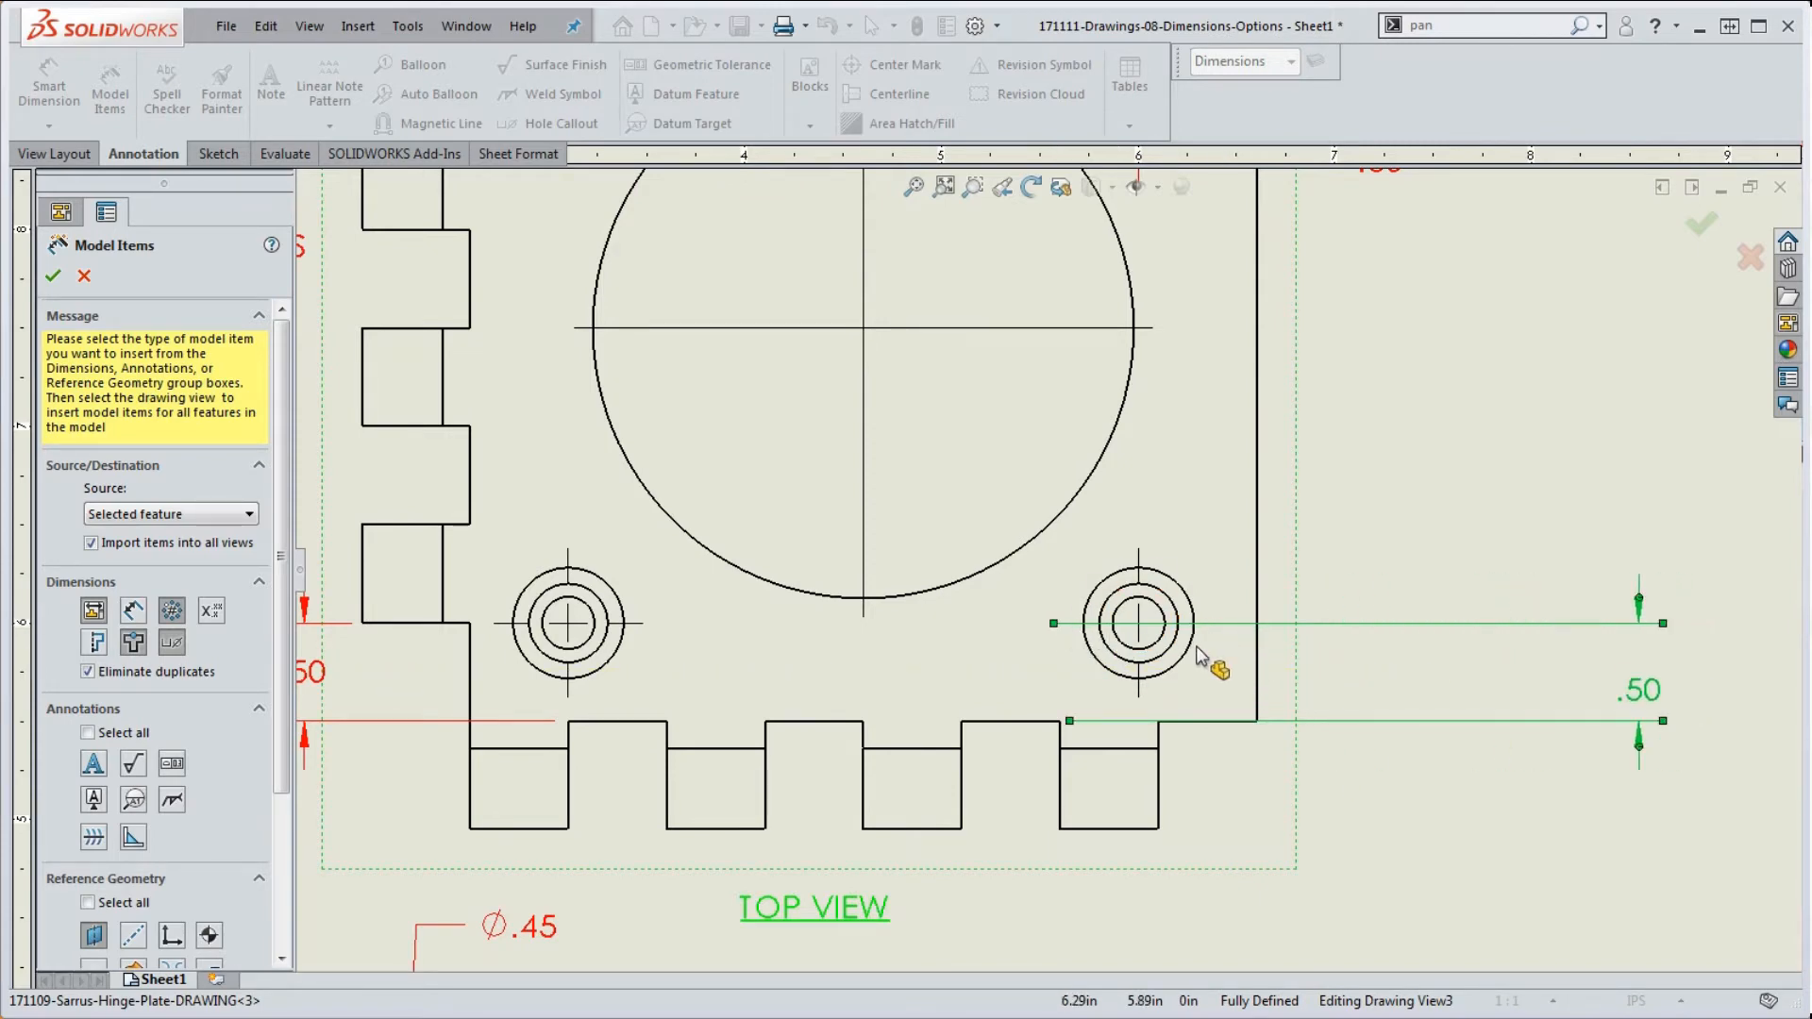
pyautogui.press('Return')
# Step: Shorten the lower-right .50 dimension's extension lines to start outside the hole and plate corner, and bring the dimension closer to the plate
pyautogui.click(1061, 624)
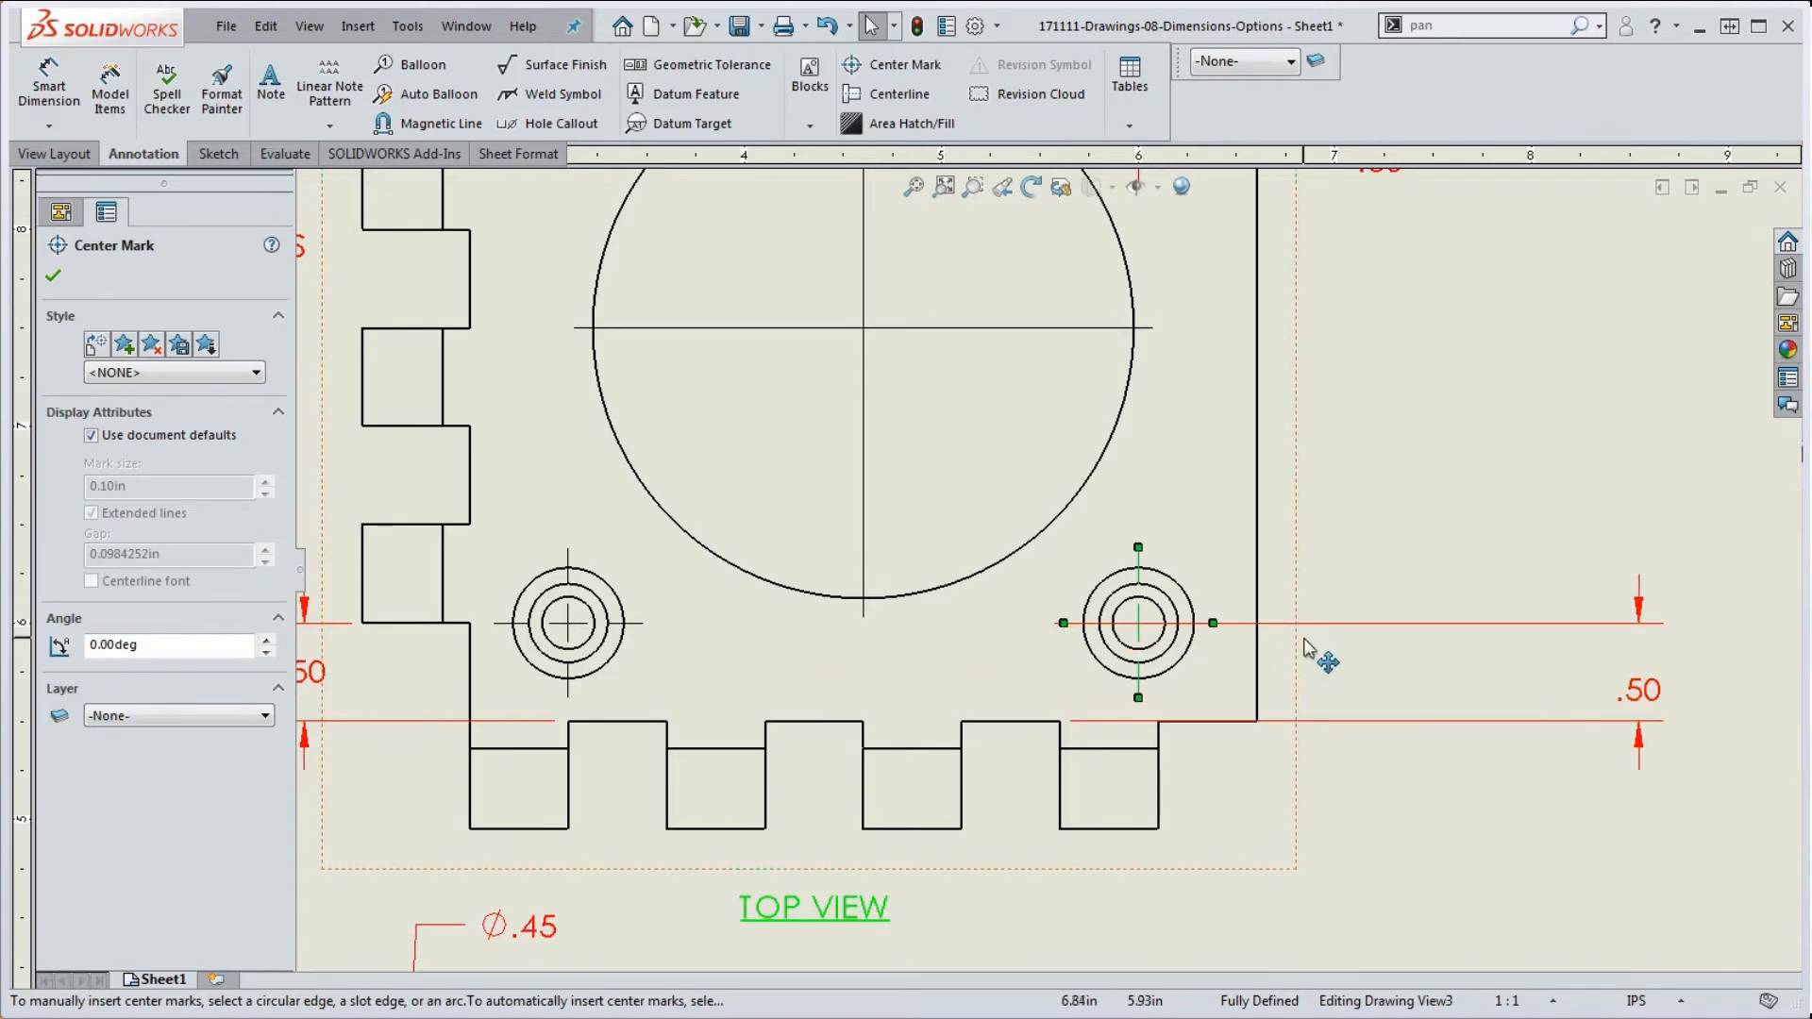
pyautogui.click(1332, 624)
pyautogui.moveTo(1053, 625); pyautogui.dragTo(1253, 627)
pyautogui.click(1300, 672)
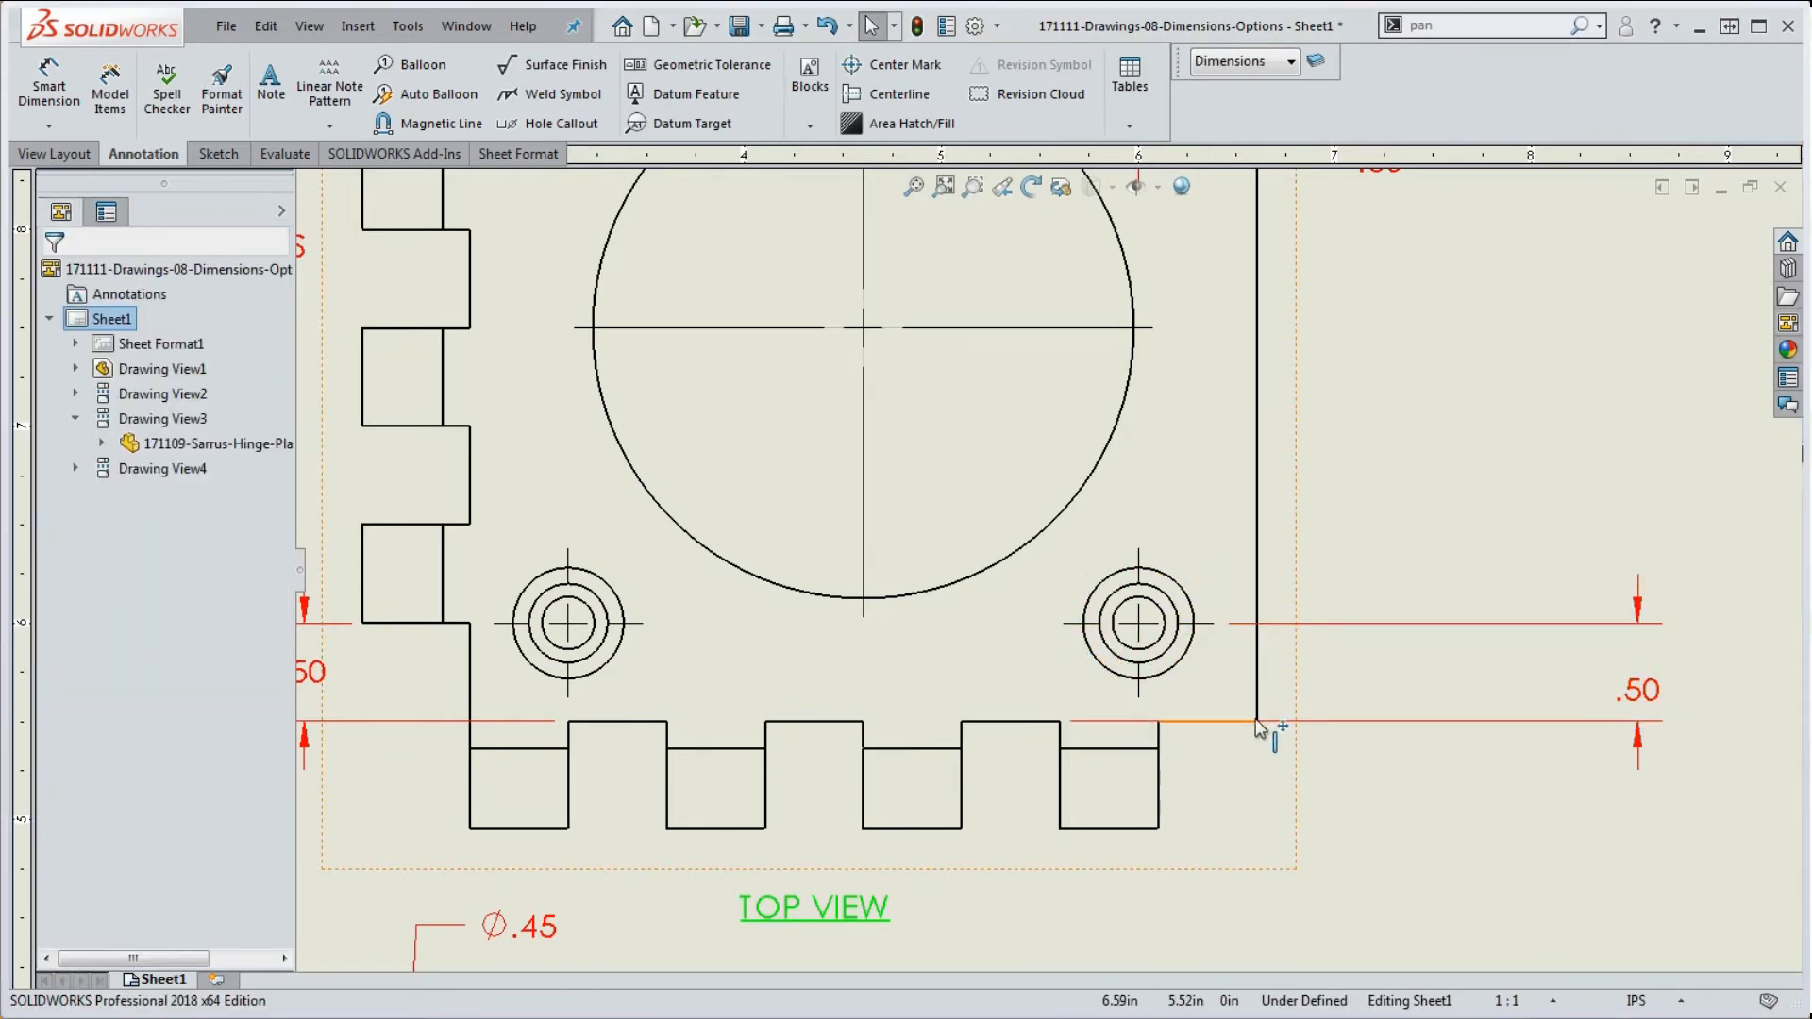
pyautogui.click(1072, 725)
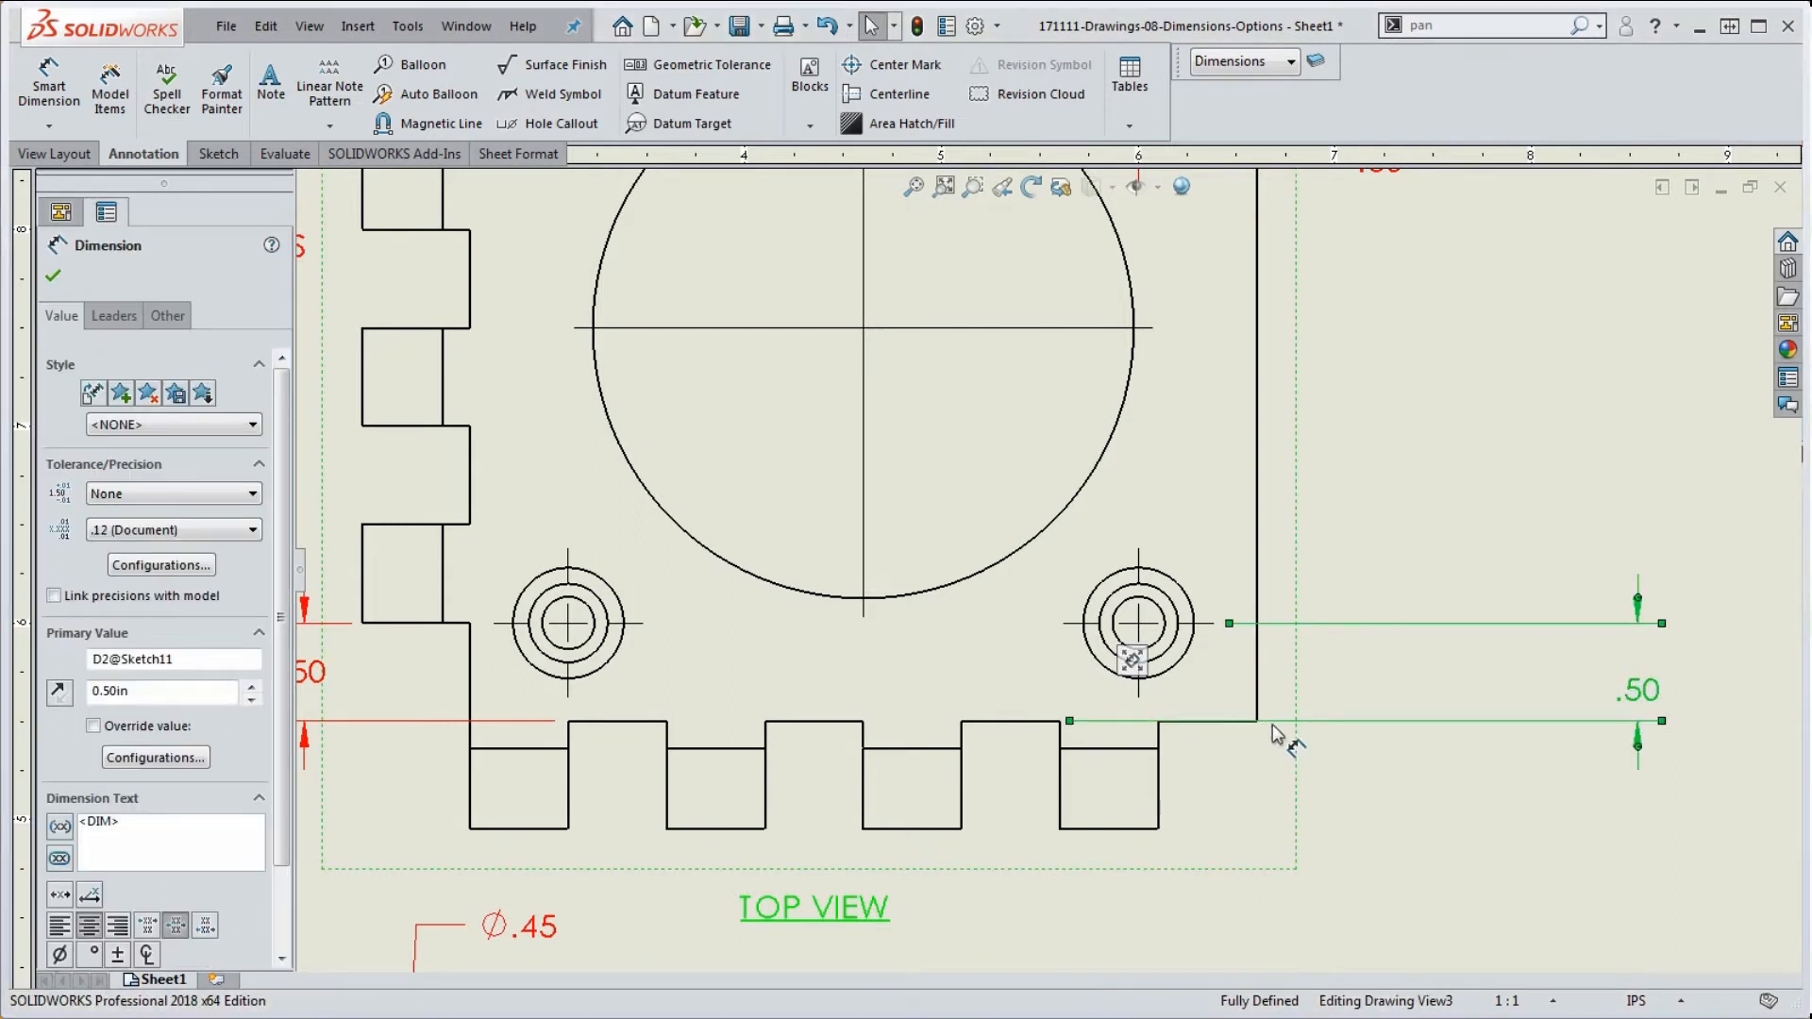
pyautogui.moveTo(1629, 694); pyautogui.dragTo(1353, 672)
pyautogui.click(1321, 793)
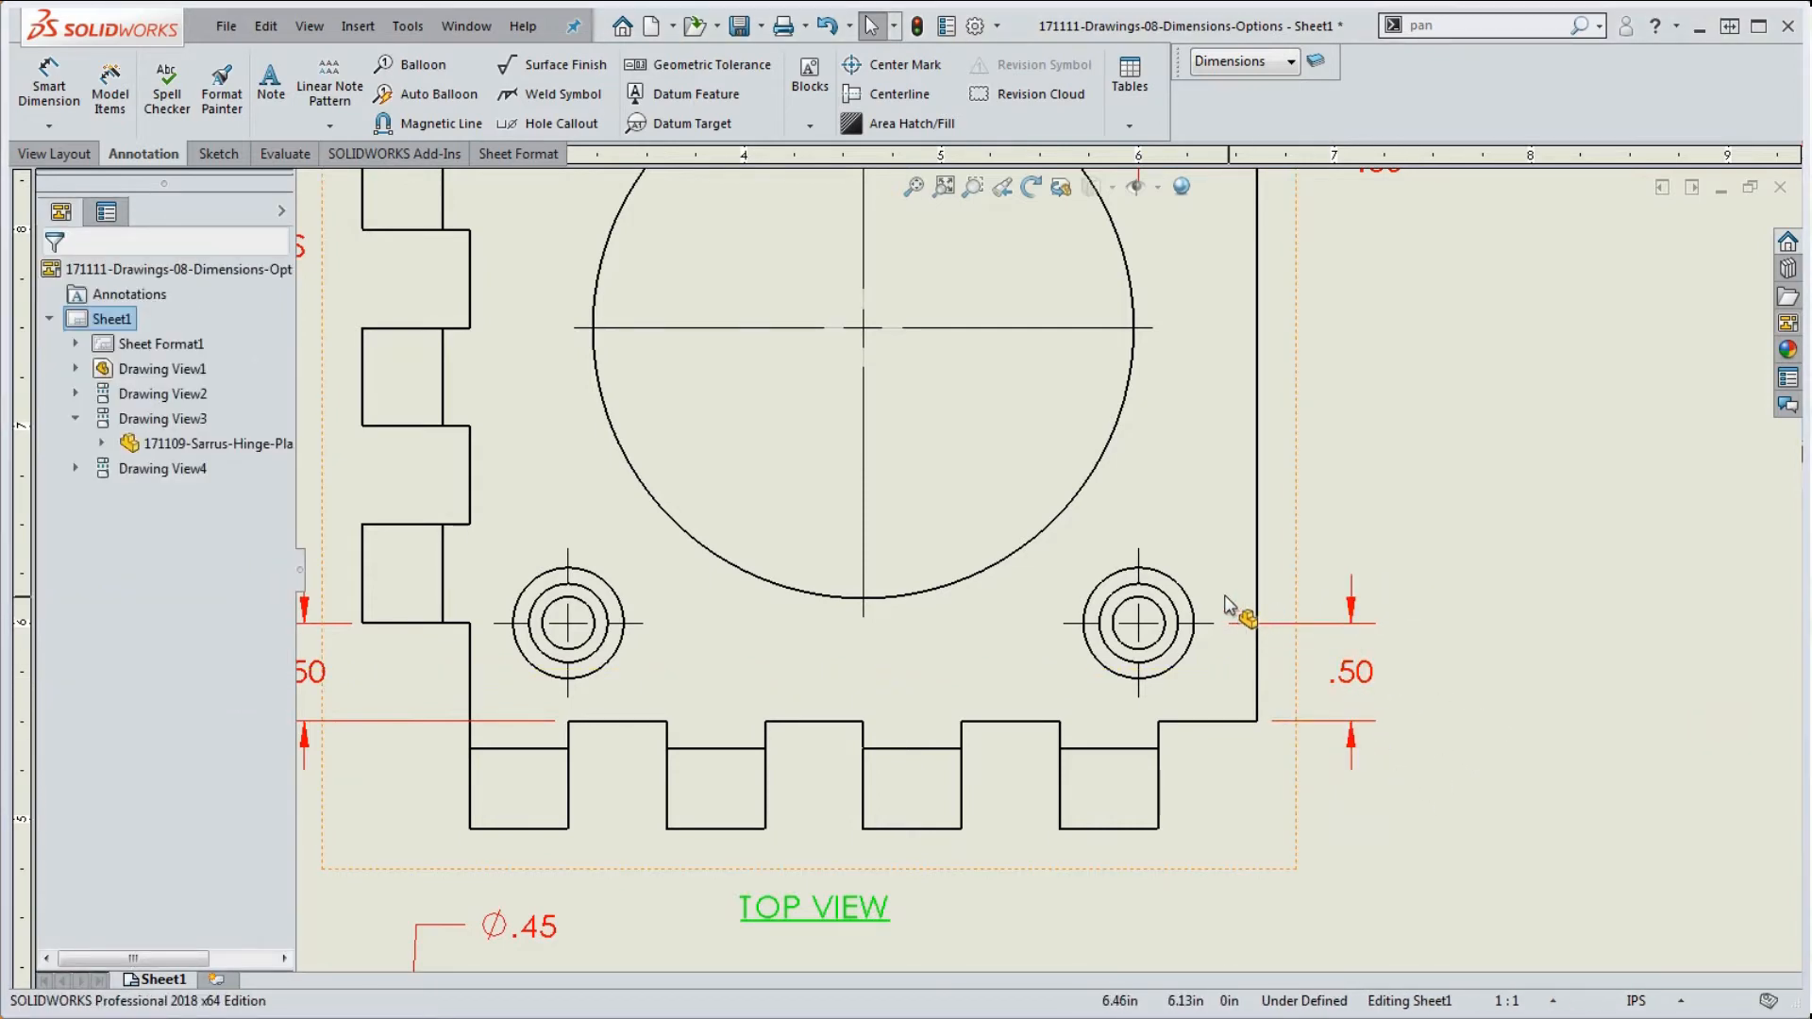
# Step: Assign the center marks of the top view's two lower holes to the Dimensions layer
pyautogui.click(1138, 571)
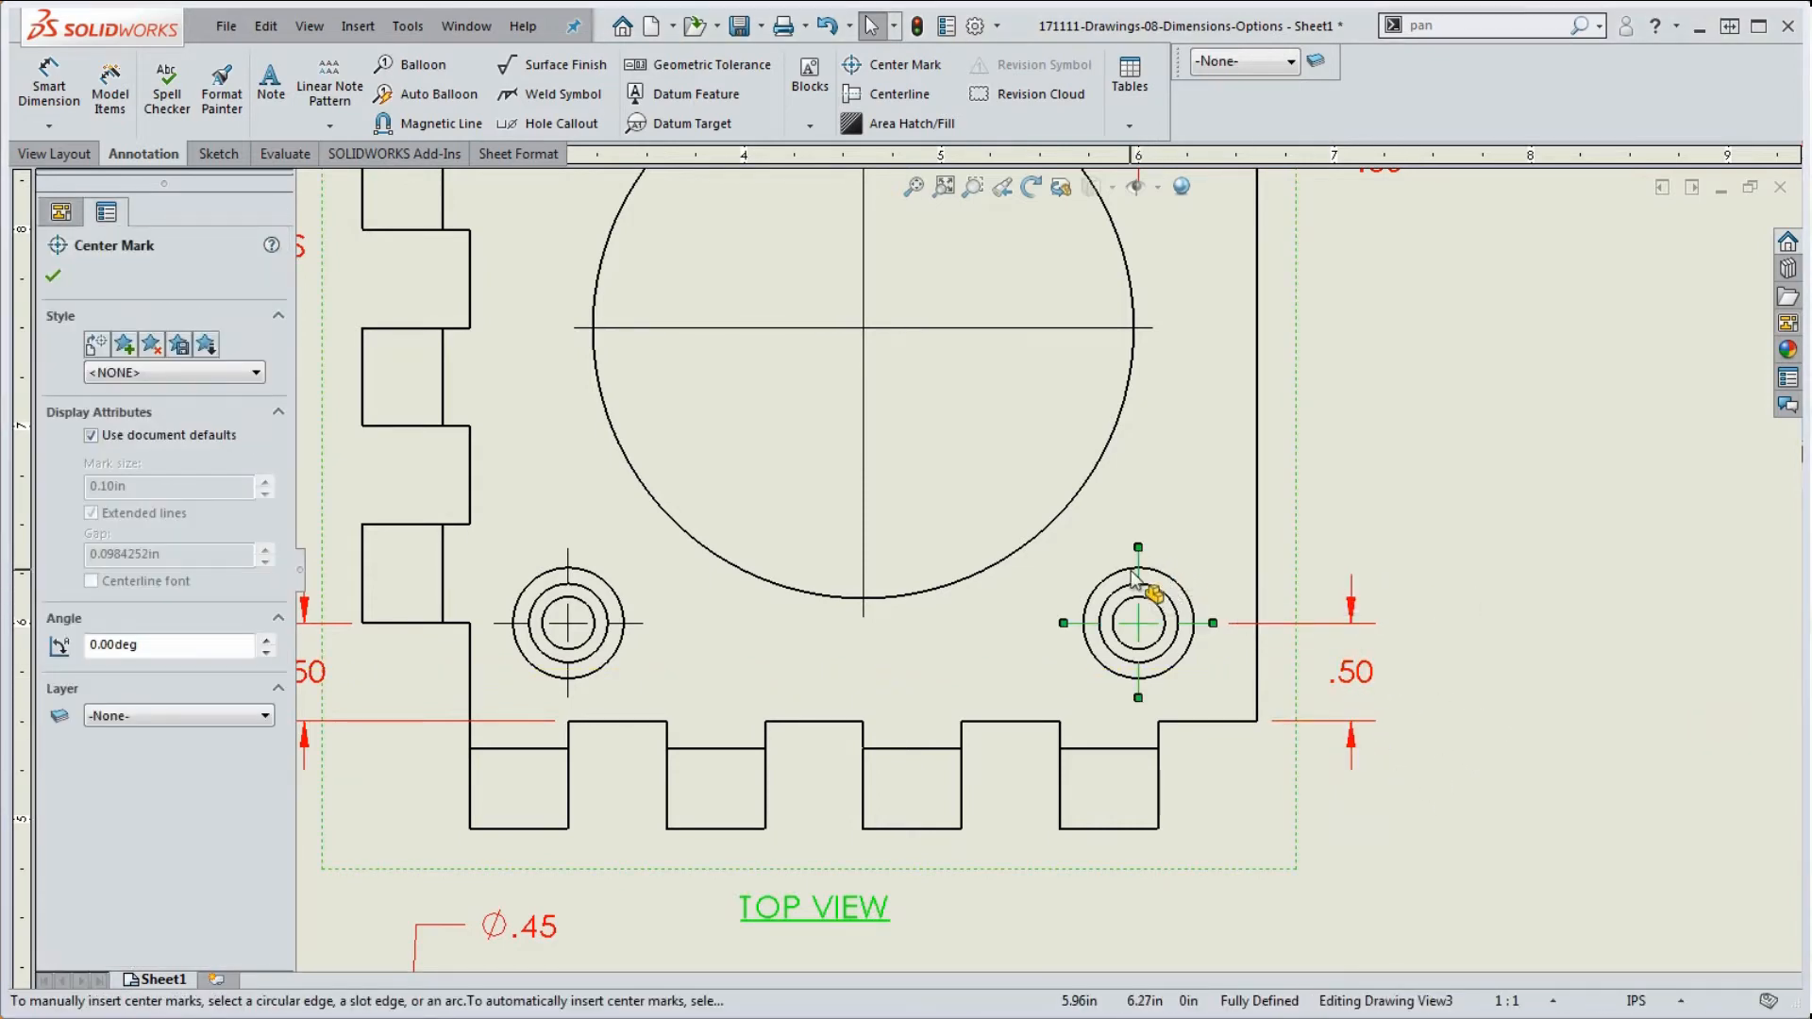
pyautogui.click(627, 625)
pyautogui.click(153, 717)
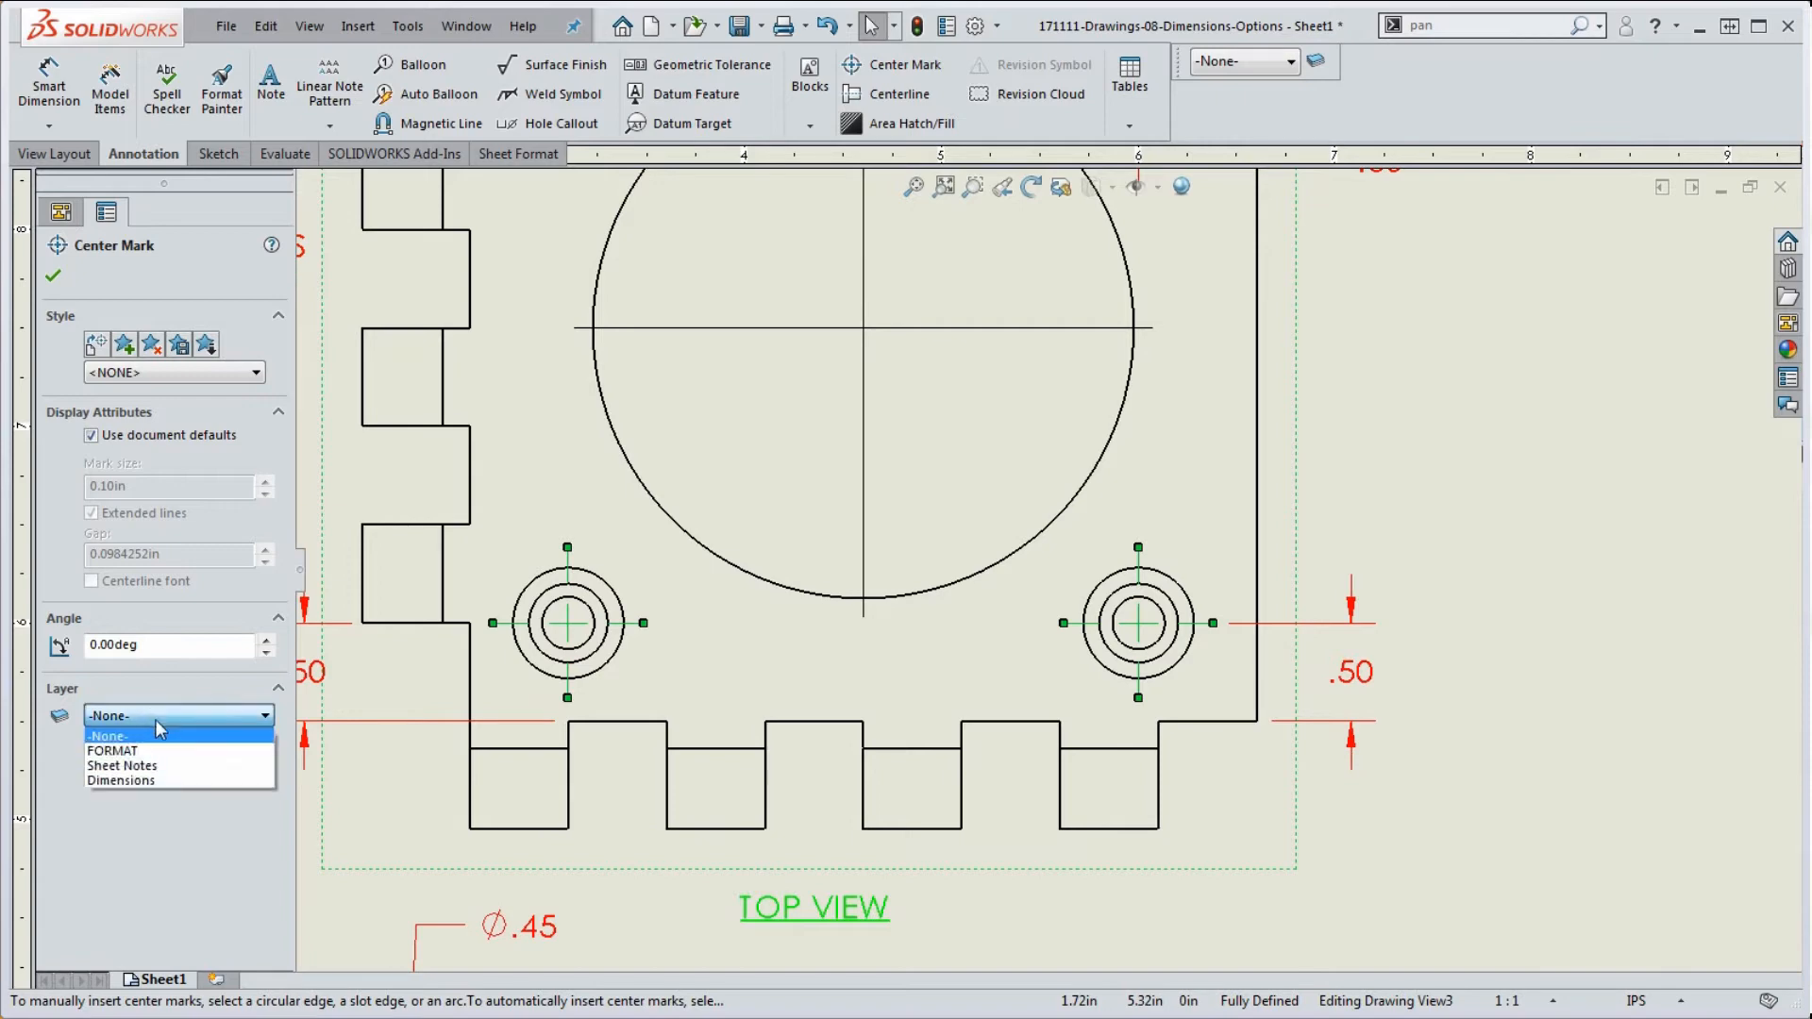
pyautogui.click(162, 775)
pyautogui.press('Escape')
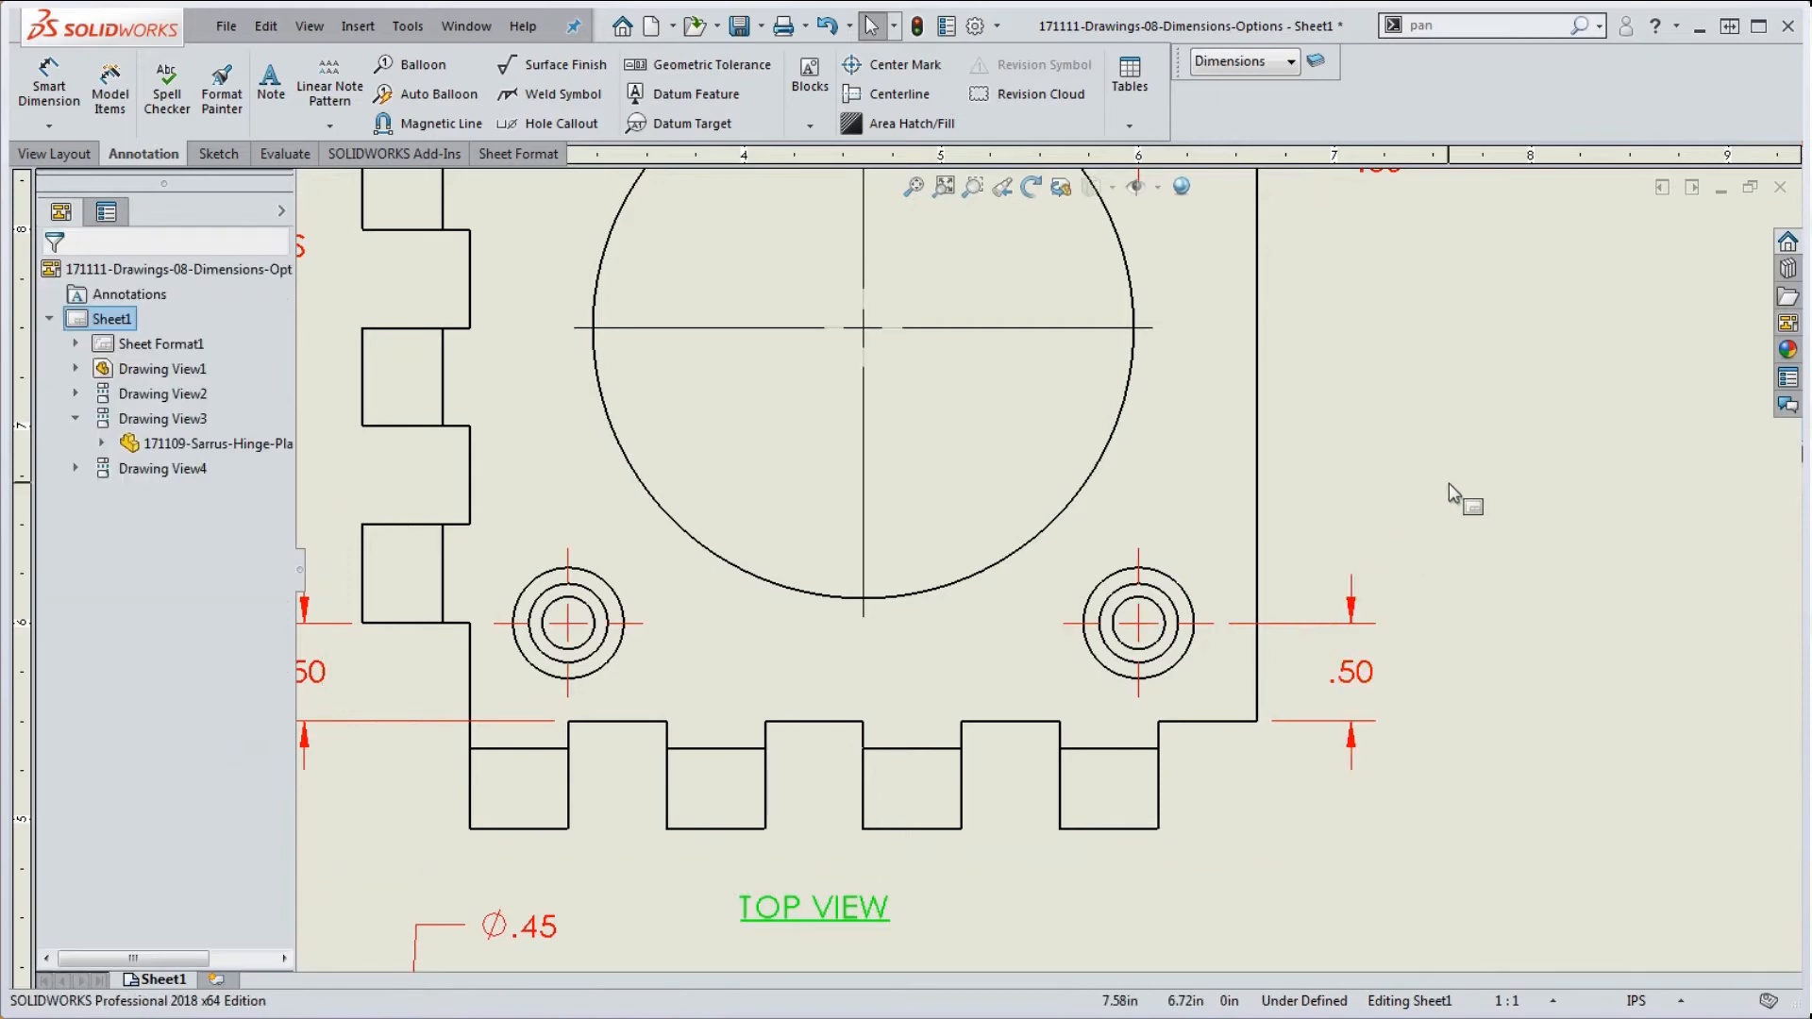
# Step: Move the front view slightly down to open more space beneath the TOP VIEW label
pyautogui.press('z')
pyautogui.press('z')
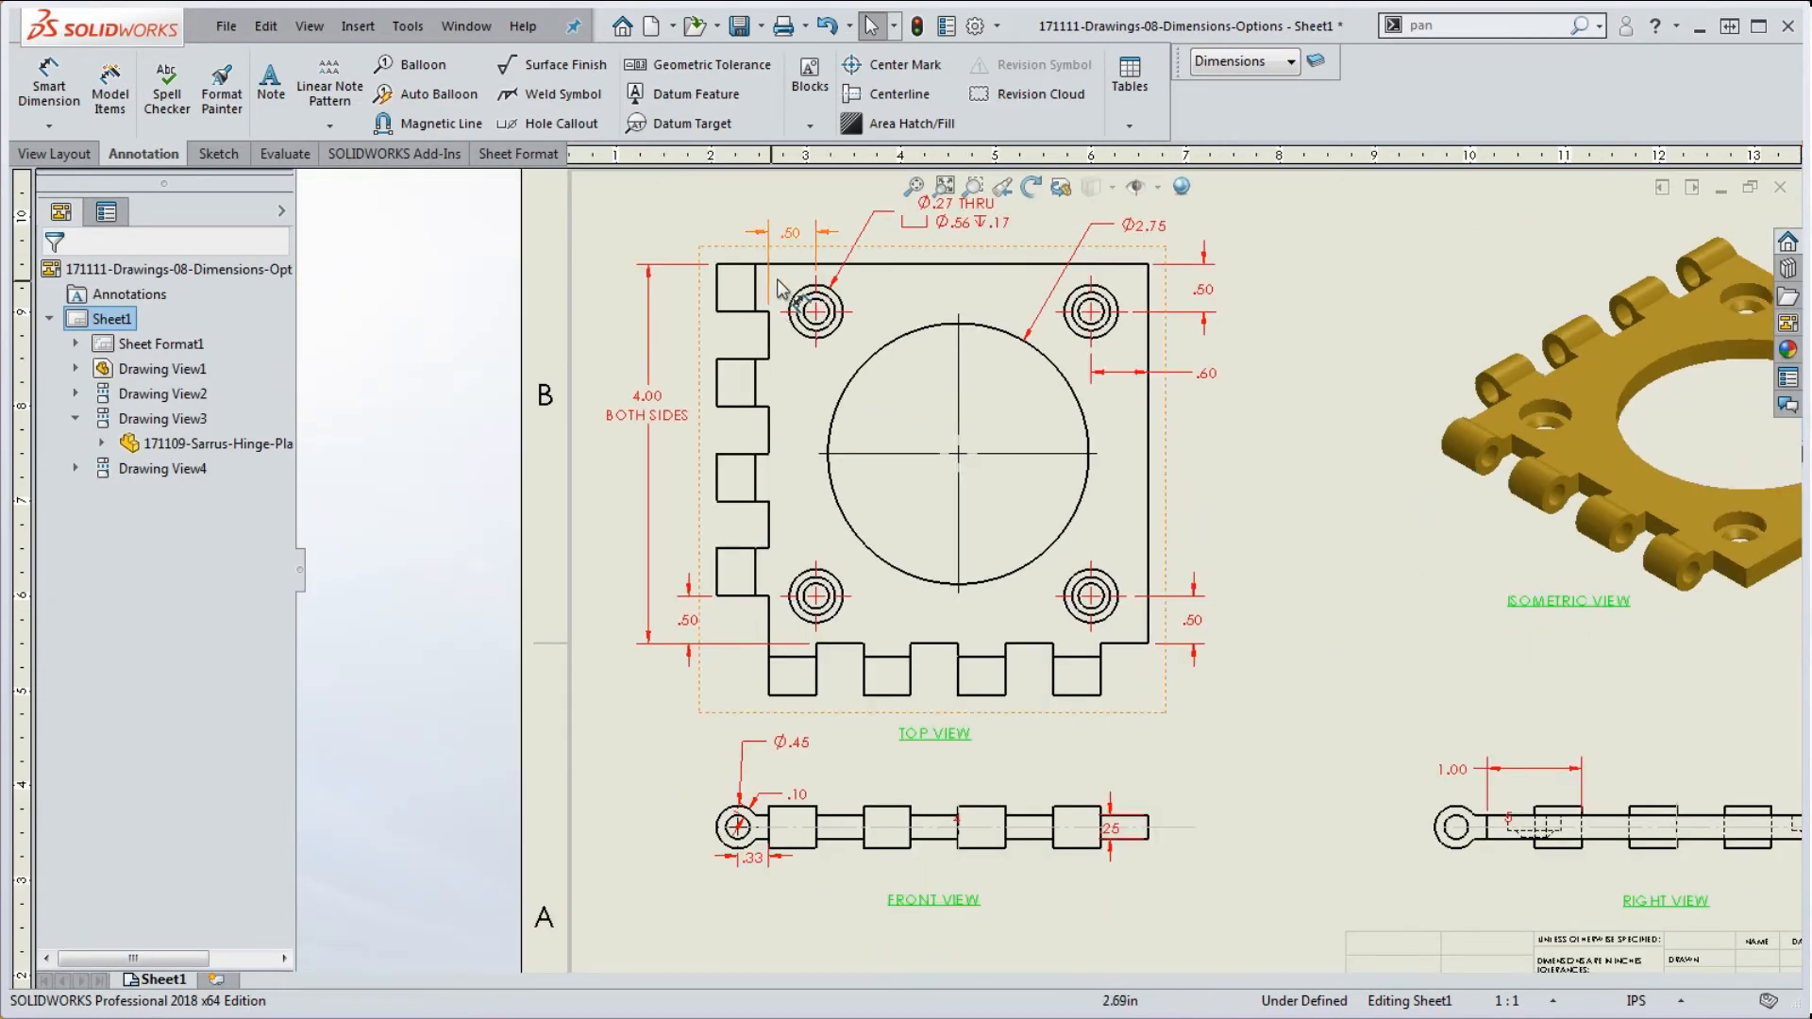
pyautogui.press('z')
pyautogui.press('z')
pyautogui.scroll(-3, 1057, 634)
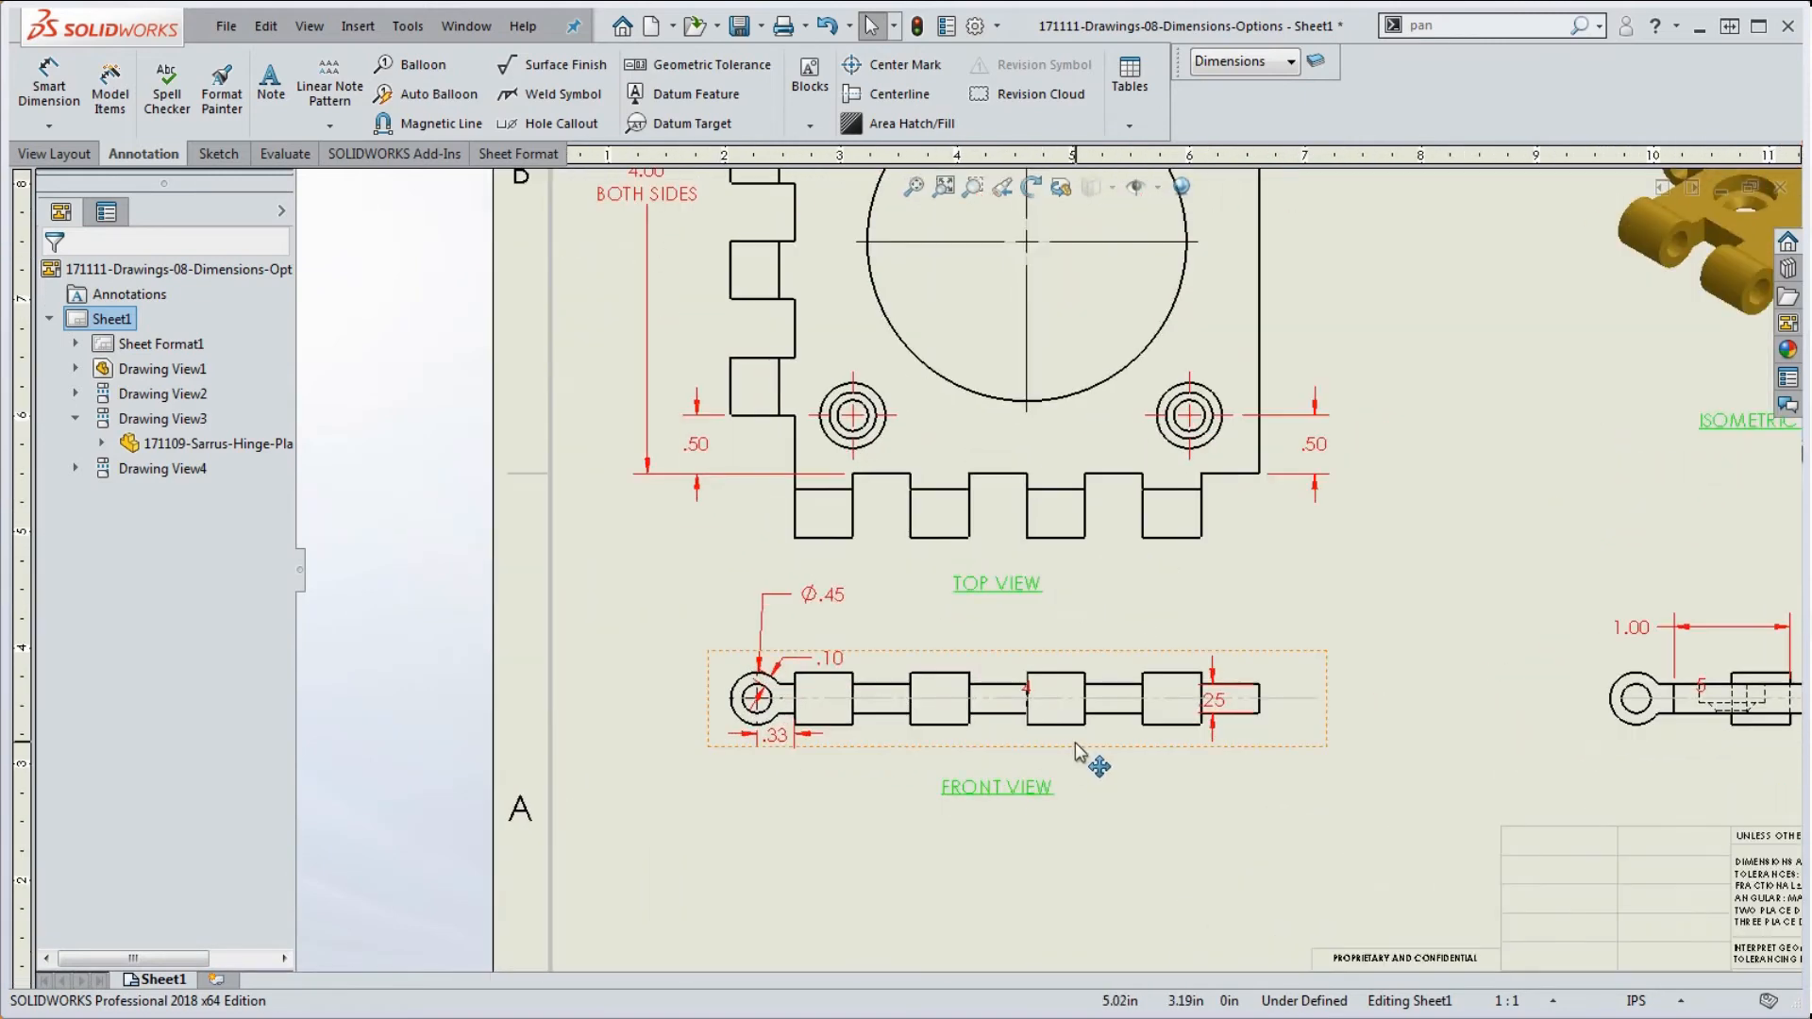
pyautogui.moveTo(1076, 755); pyautogui.dragTo(1070, 776)
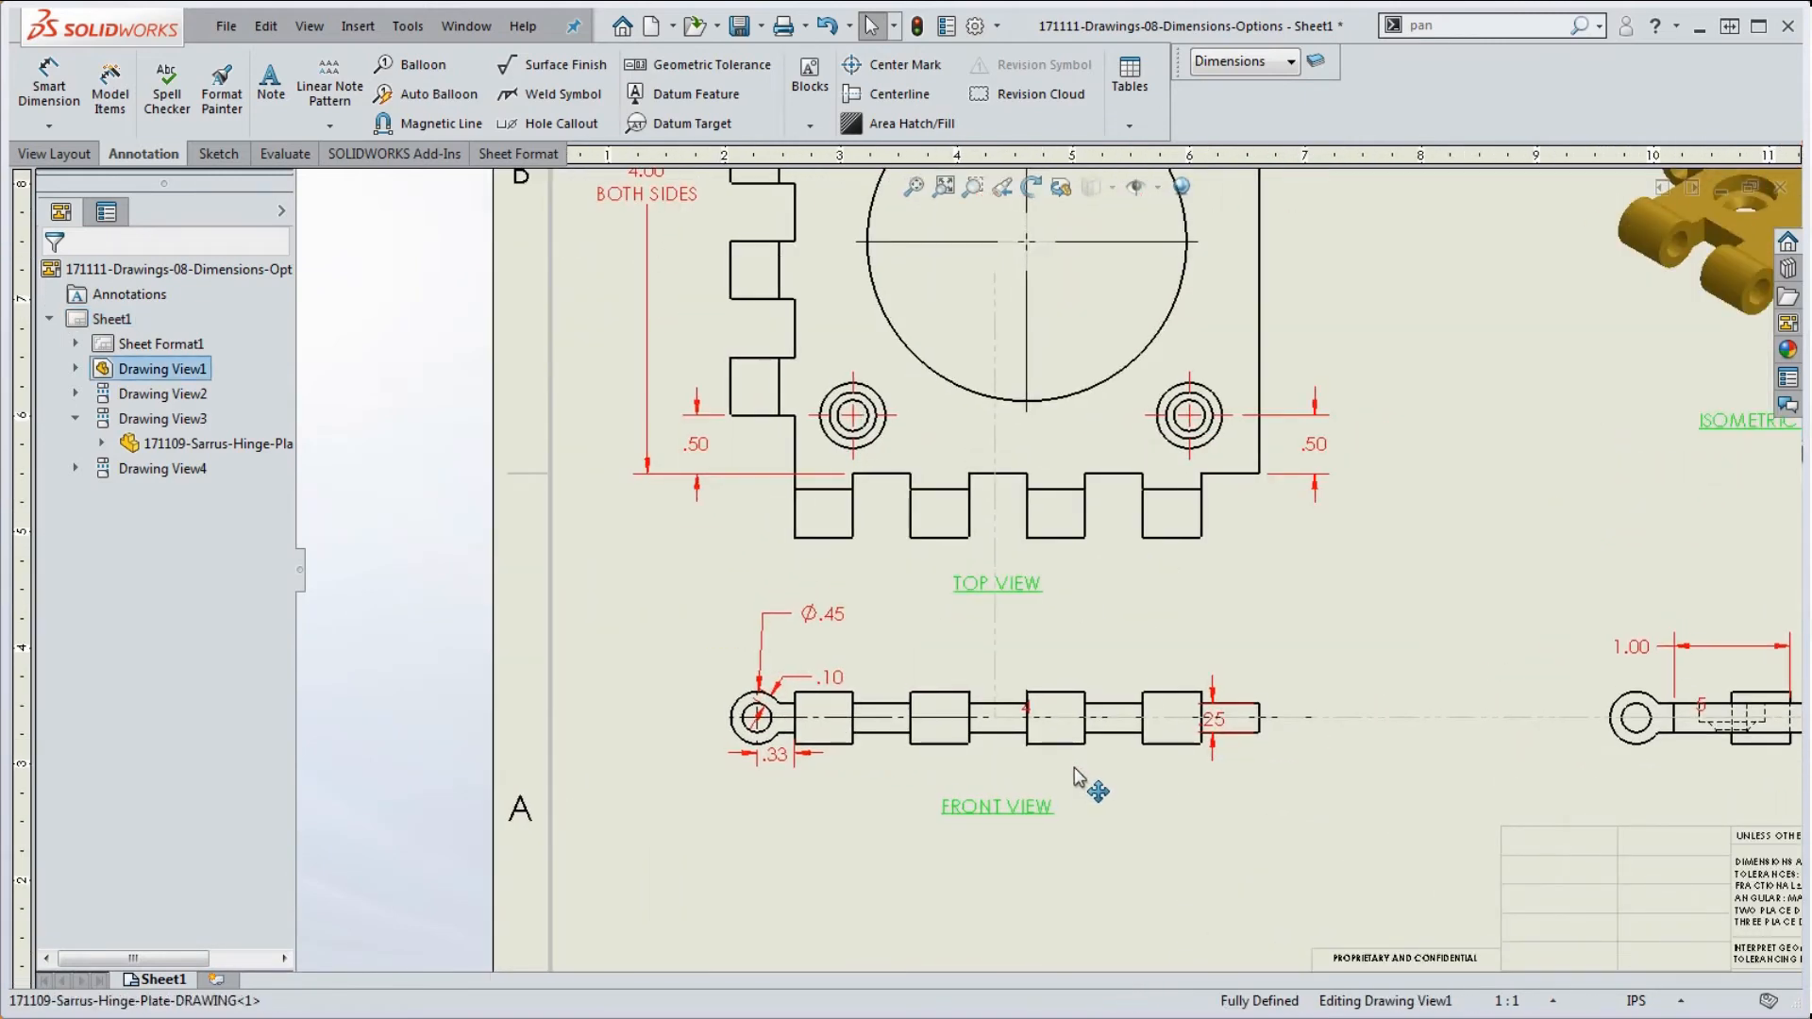
pyautogui.click(1060, 840)
# Step: Place the front view's horizontal hinge-offset dimension below the view with its text to the left, and set its precision to three decimals (.123)
pyautogui.scroll(-5, 830, 774)
pyautogui.moveTo(819, 651)
pyautogui.mouseDown()
pyautogui.moveTo(534, 672)
pyautogui.moveTo(524, 711)
pyautogui.mouseUp()
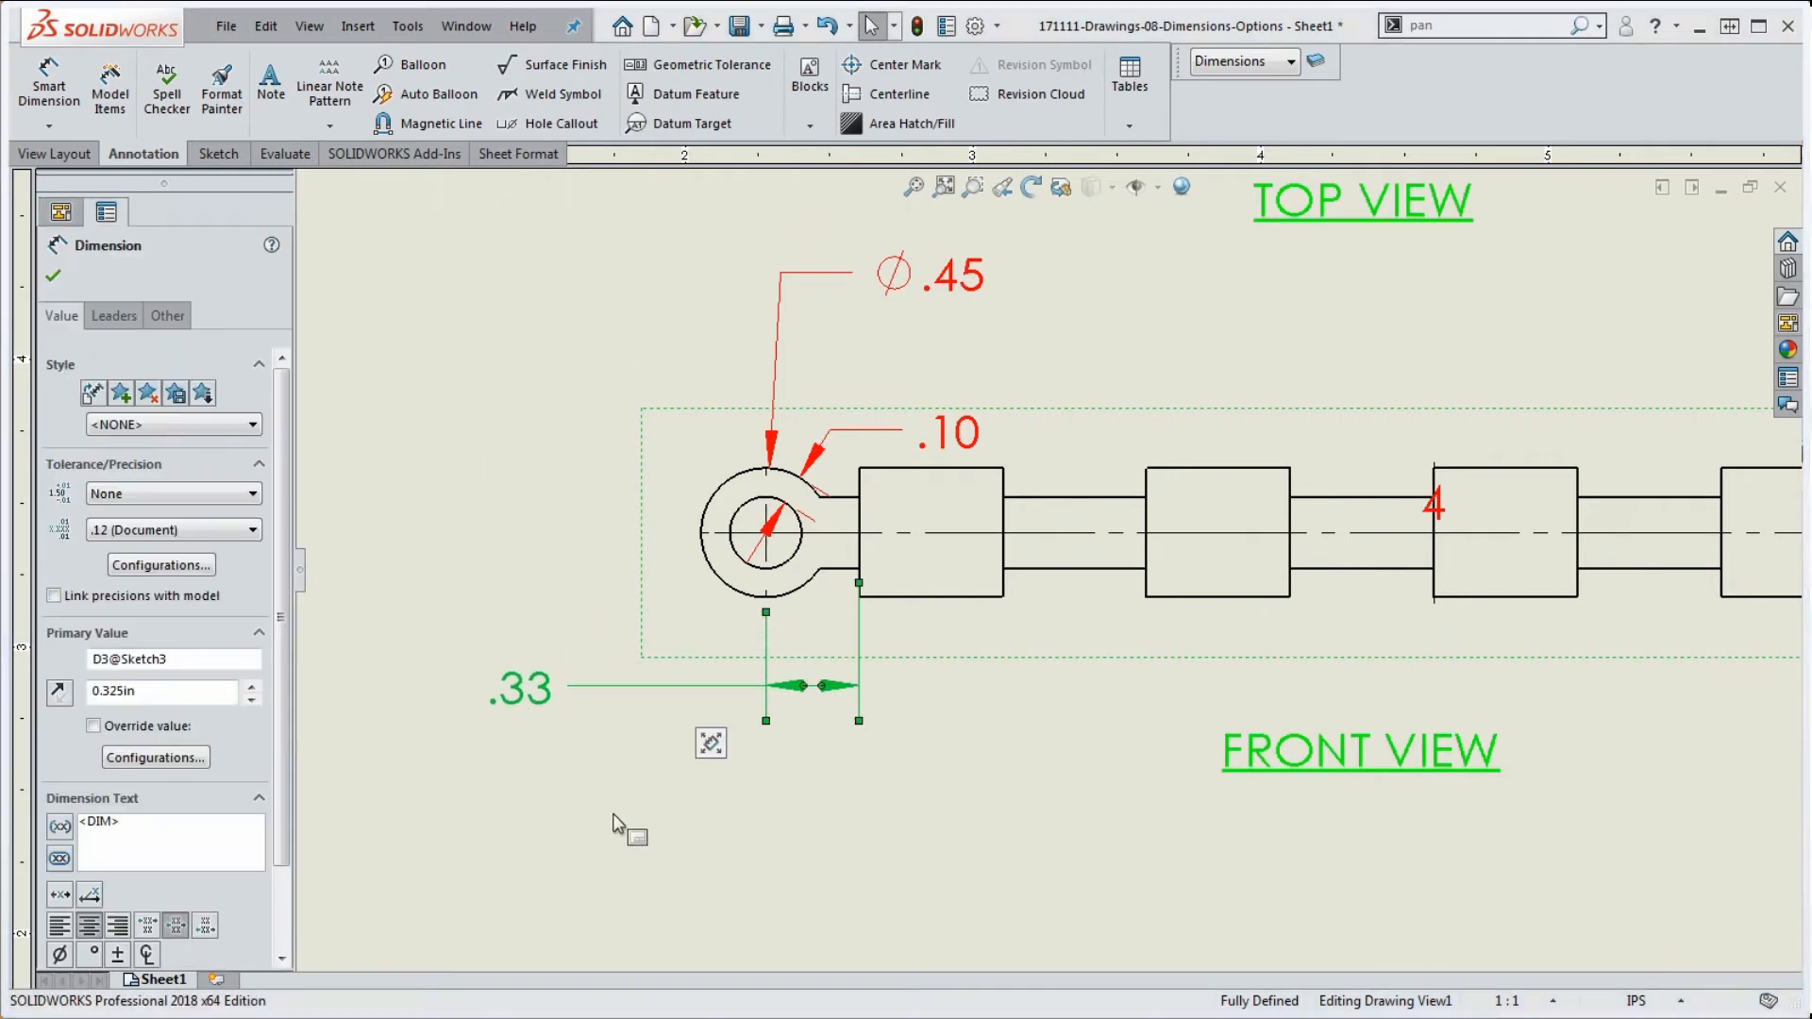
pyautogui.click(121, 529)
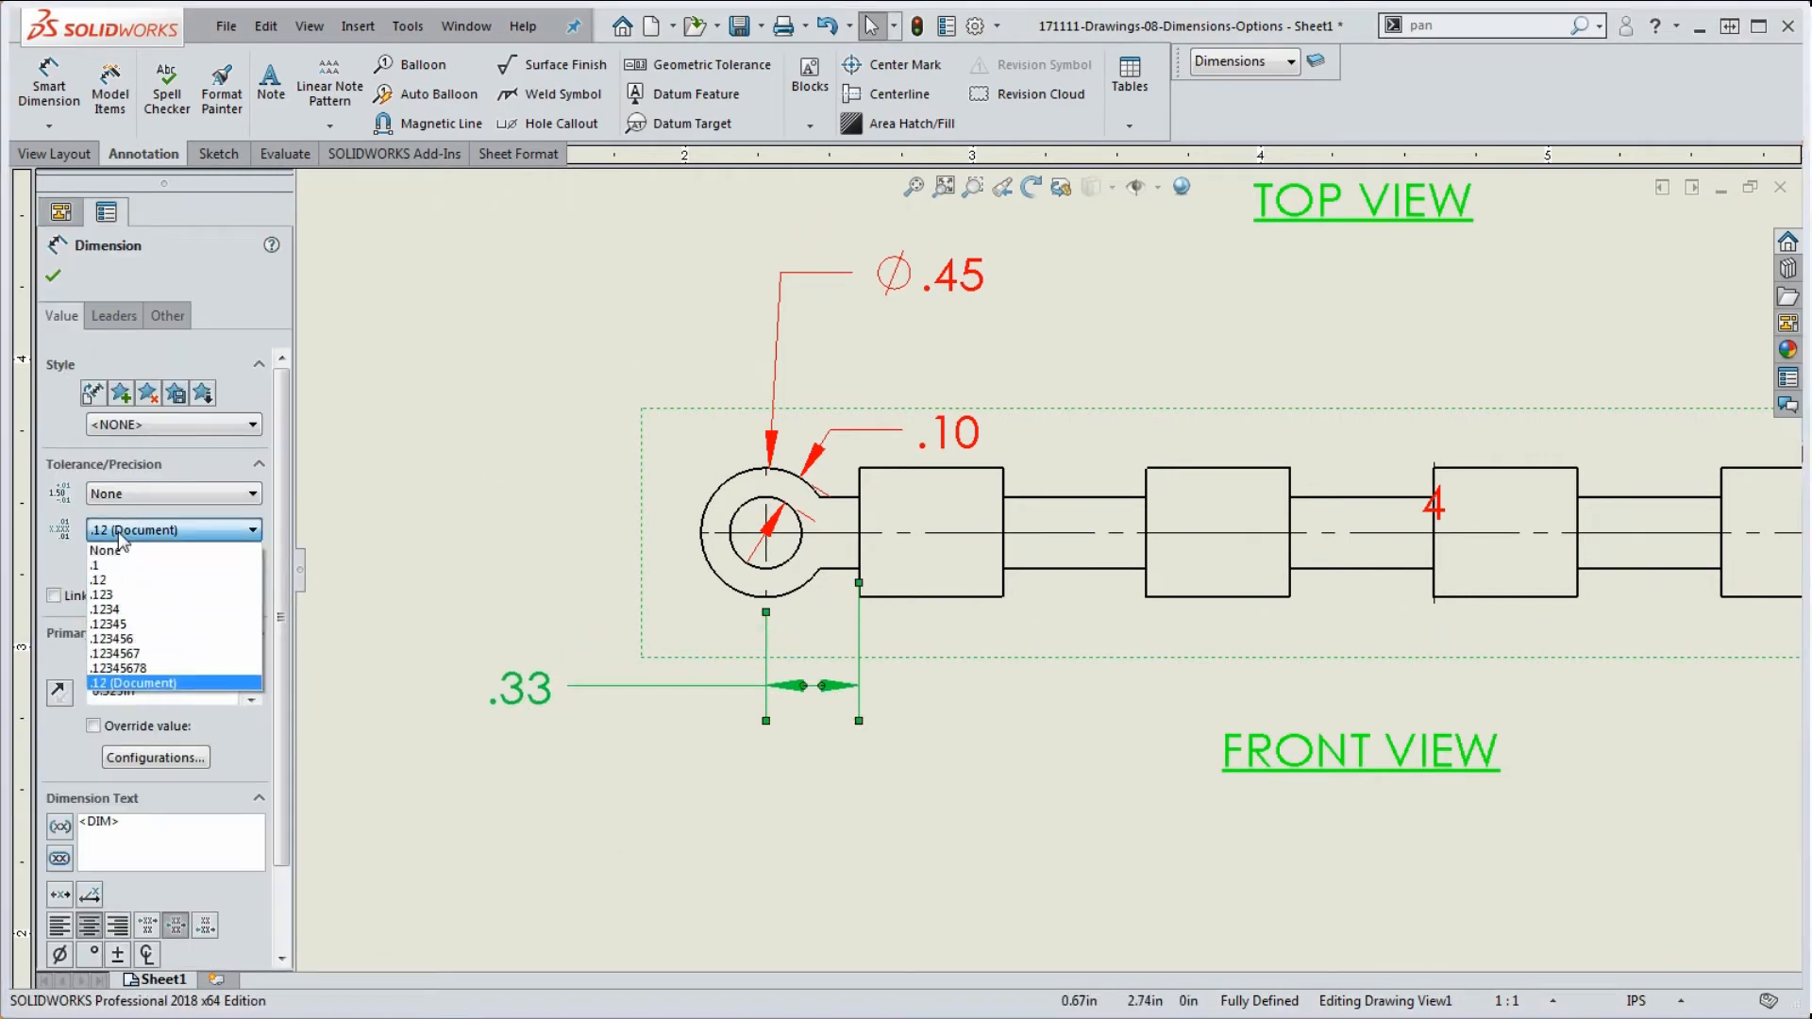
pyautogui.click(126, 604)
pyautogui.click(663, 824)
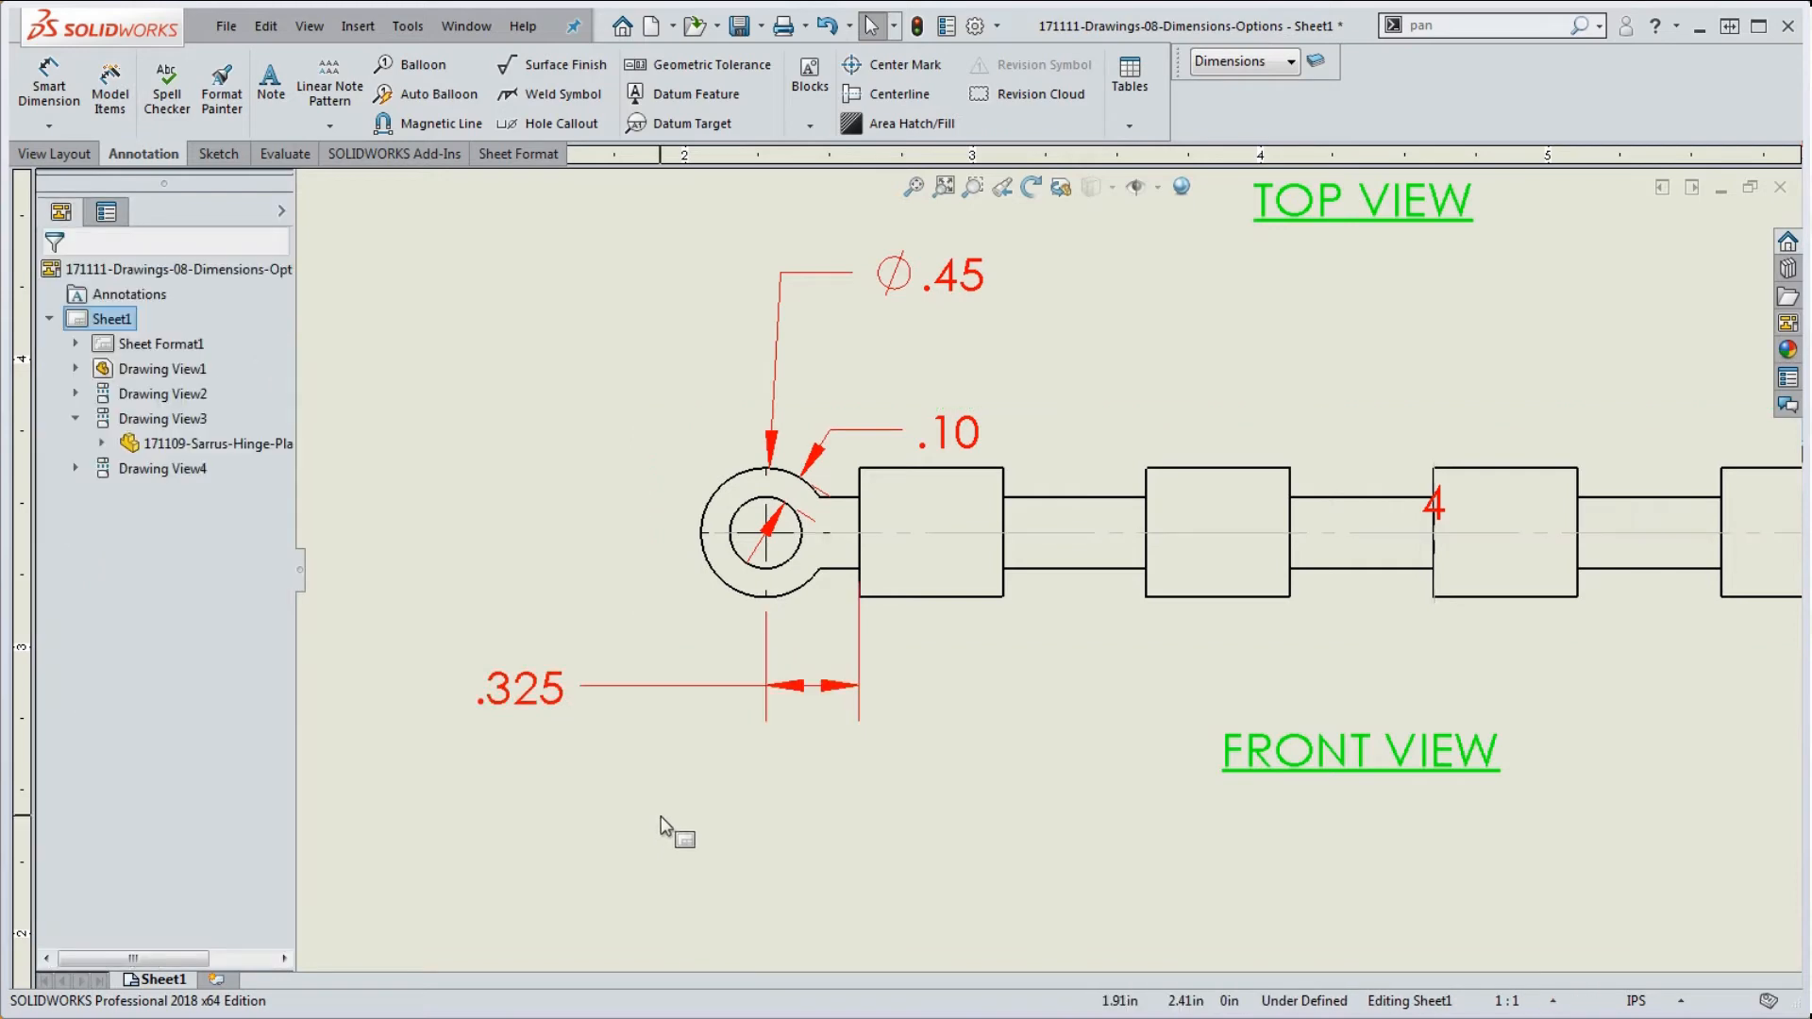
pyautogui.moveTo(564, 703); pyautogui.dragTo(611, 709)
pyautogui.click(661, 780)
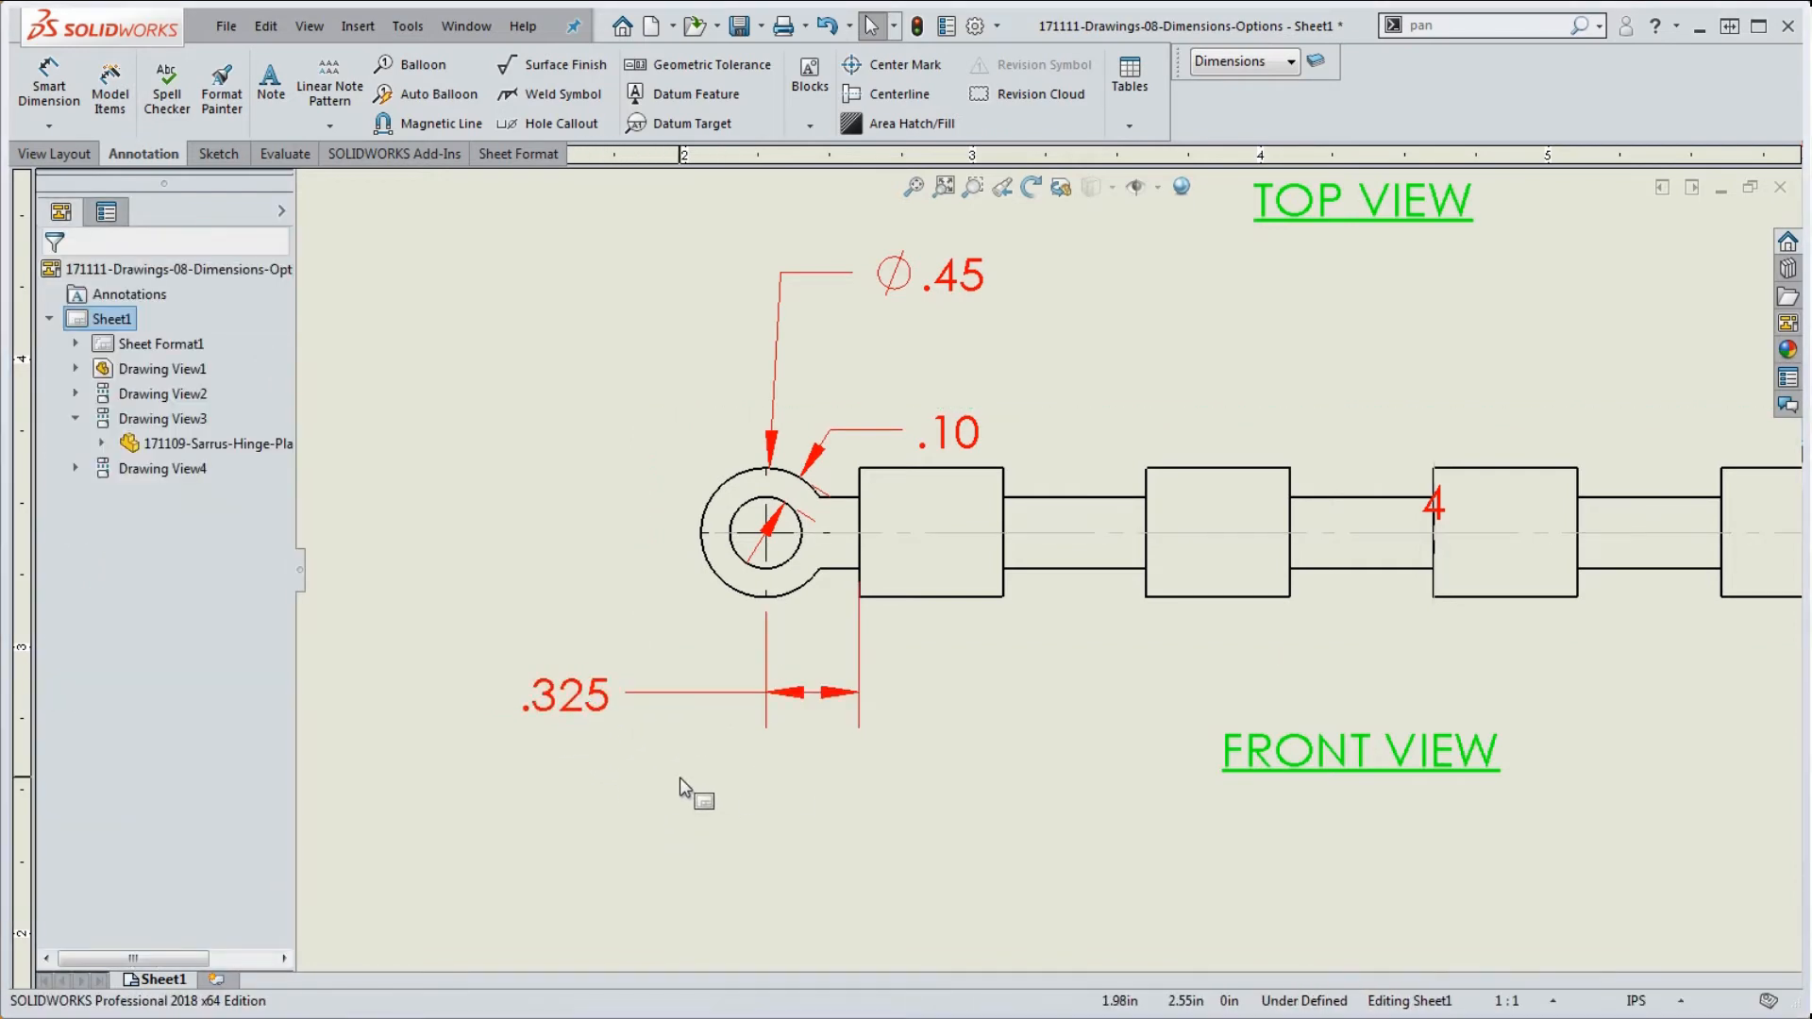
# Step: Move the front view's .10 and Ø.45 hinge dimensions up and to the right so they sit clear above the view
pyautogui.moveTo(976, 439); pyautogui.dragTo(1019, 365)
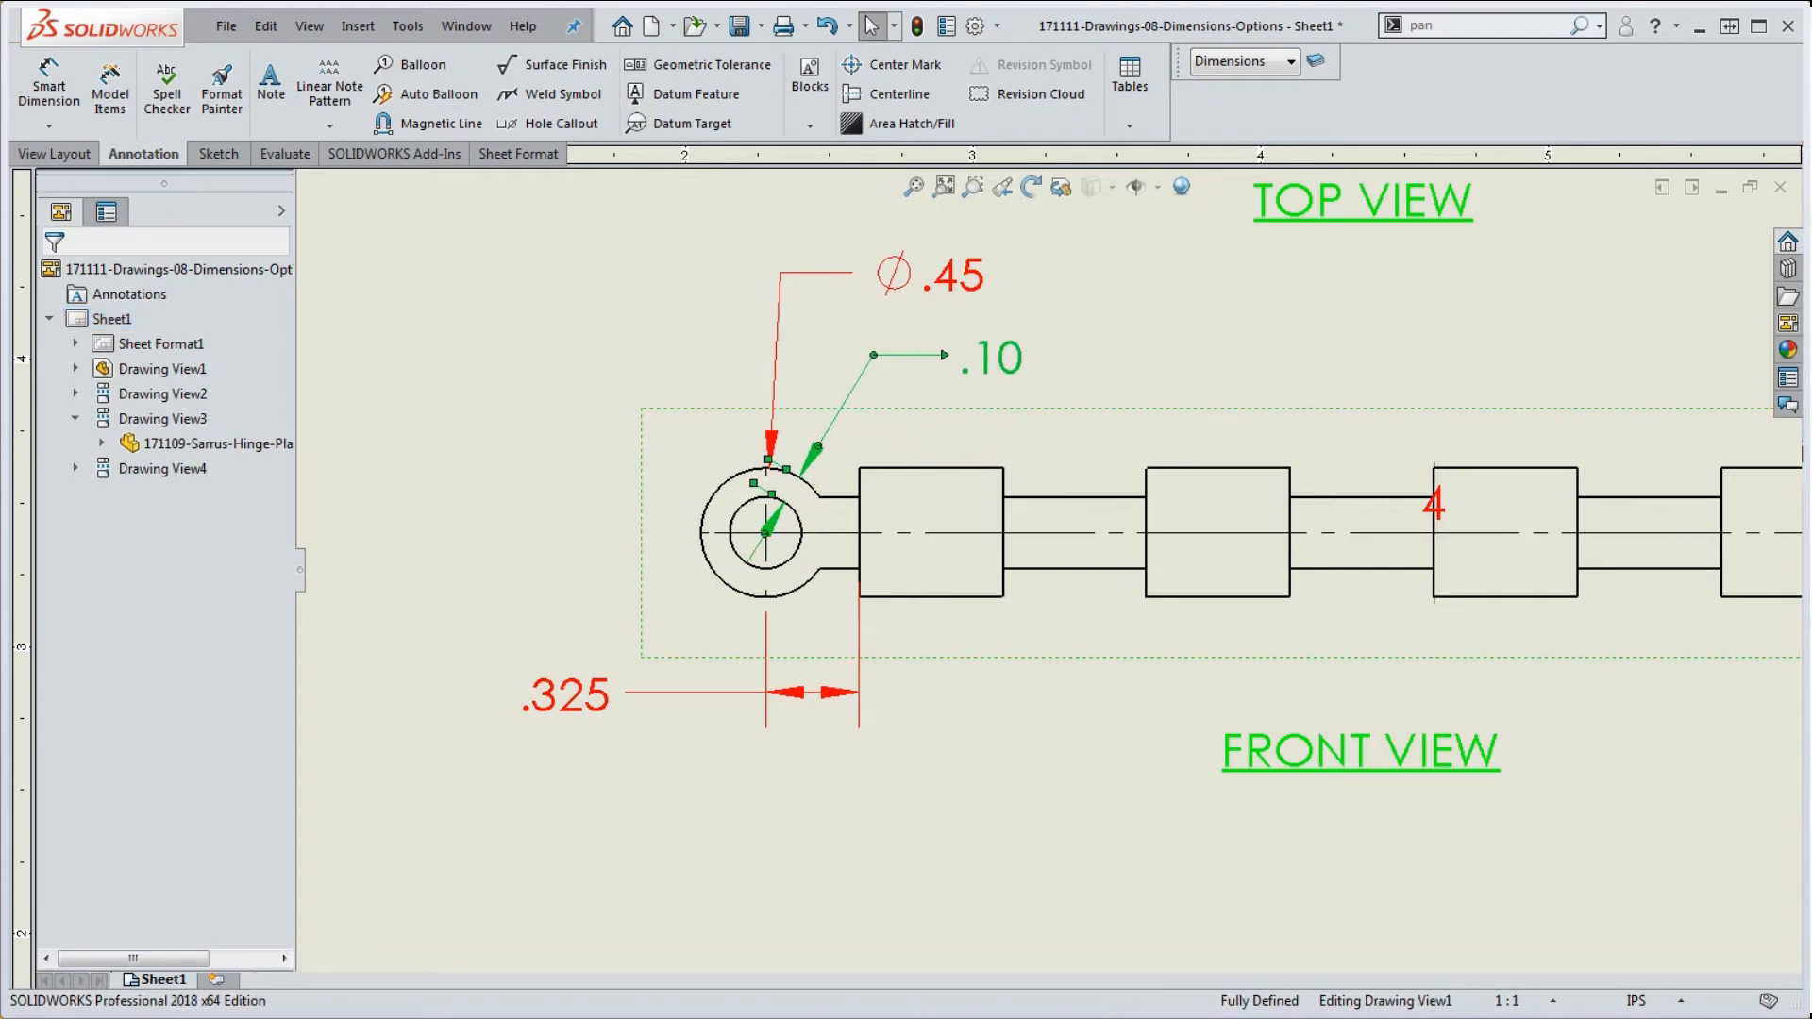
pyautogui.moveTo(944, 281); pyautogui.dragTo(967, 271)
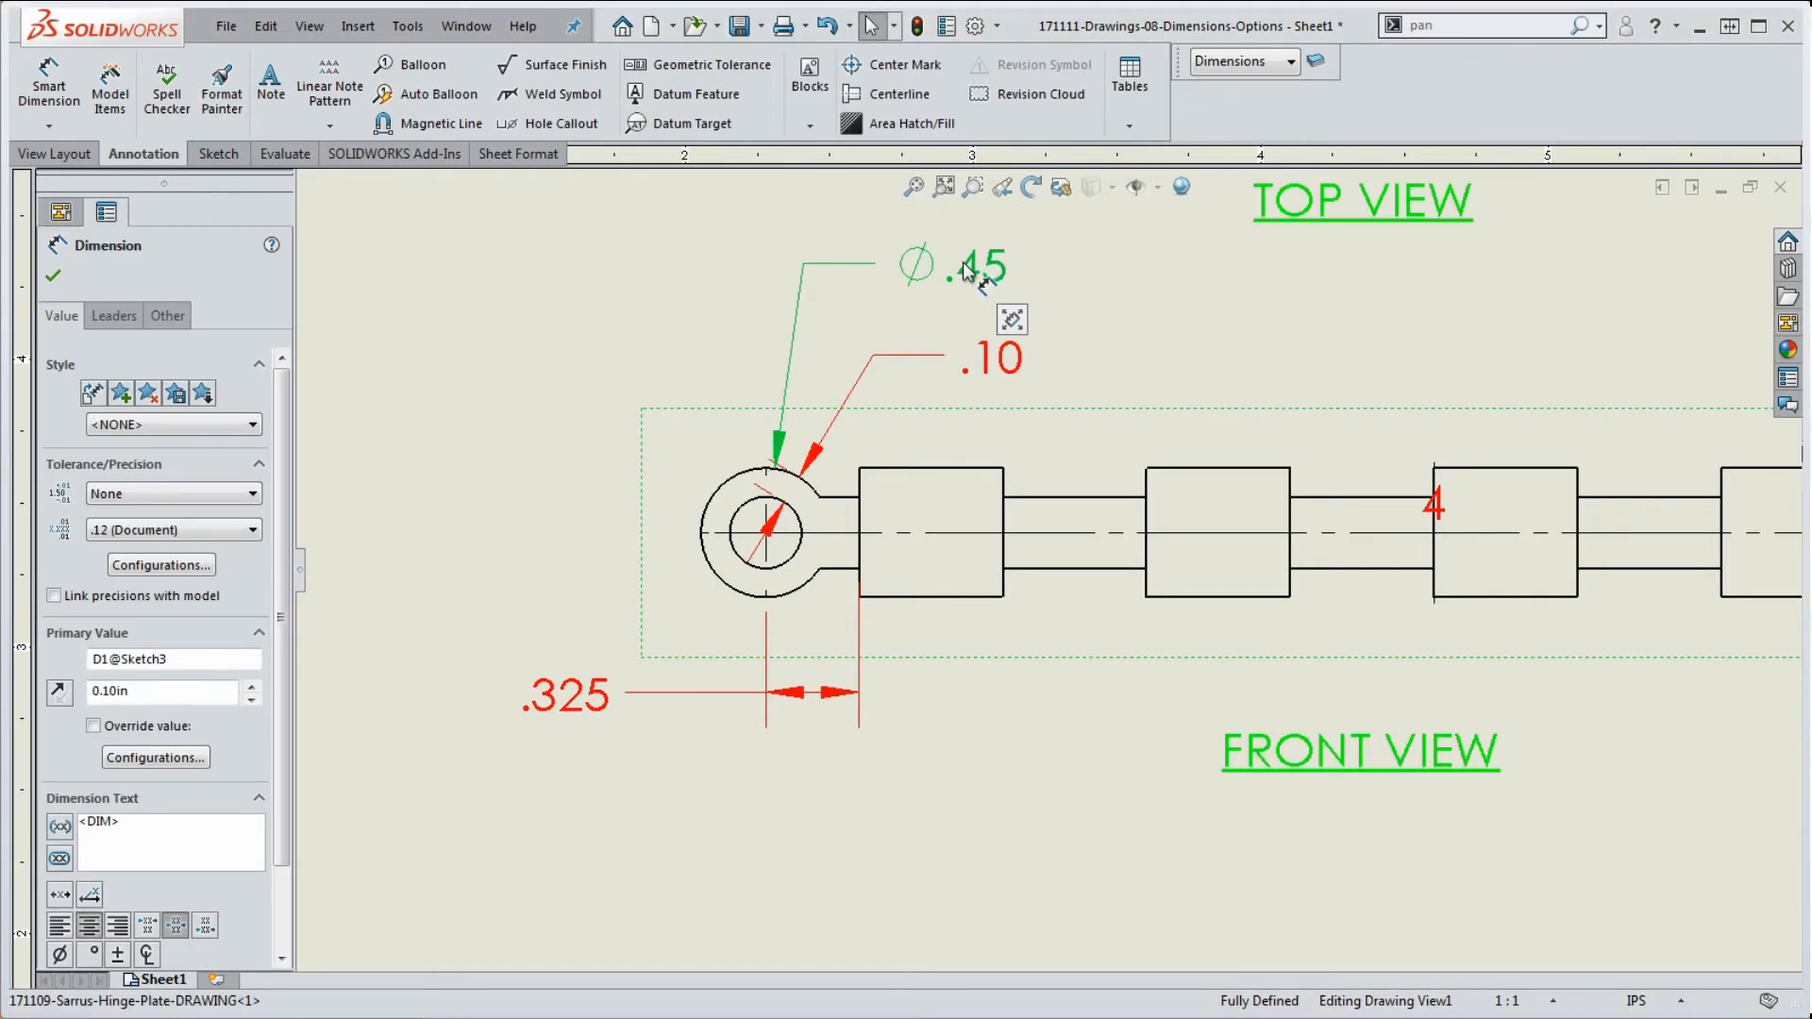
pyautogui.click(1173, 360)
# Step: Move the .25 thickness dimension beyond the front view's right end, with its text above the view
pyautogui.scroll(1, 1161, 368)
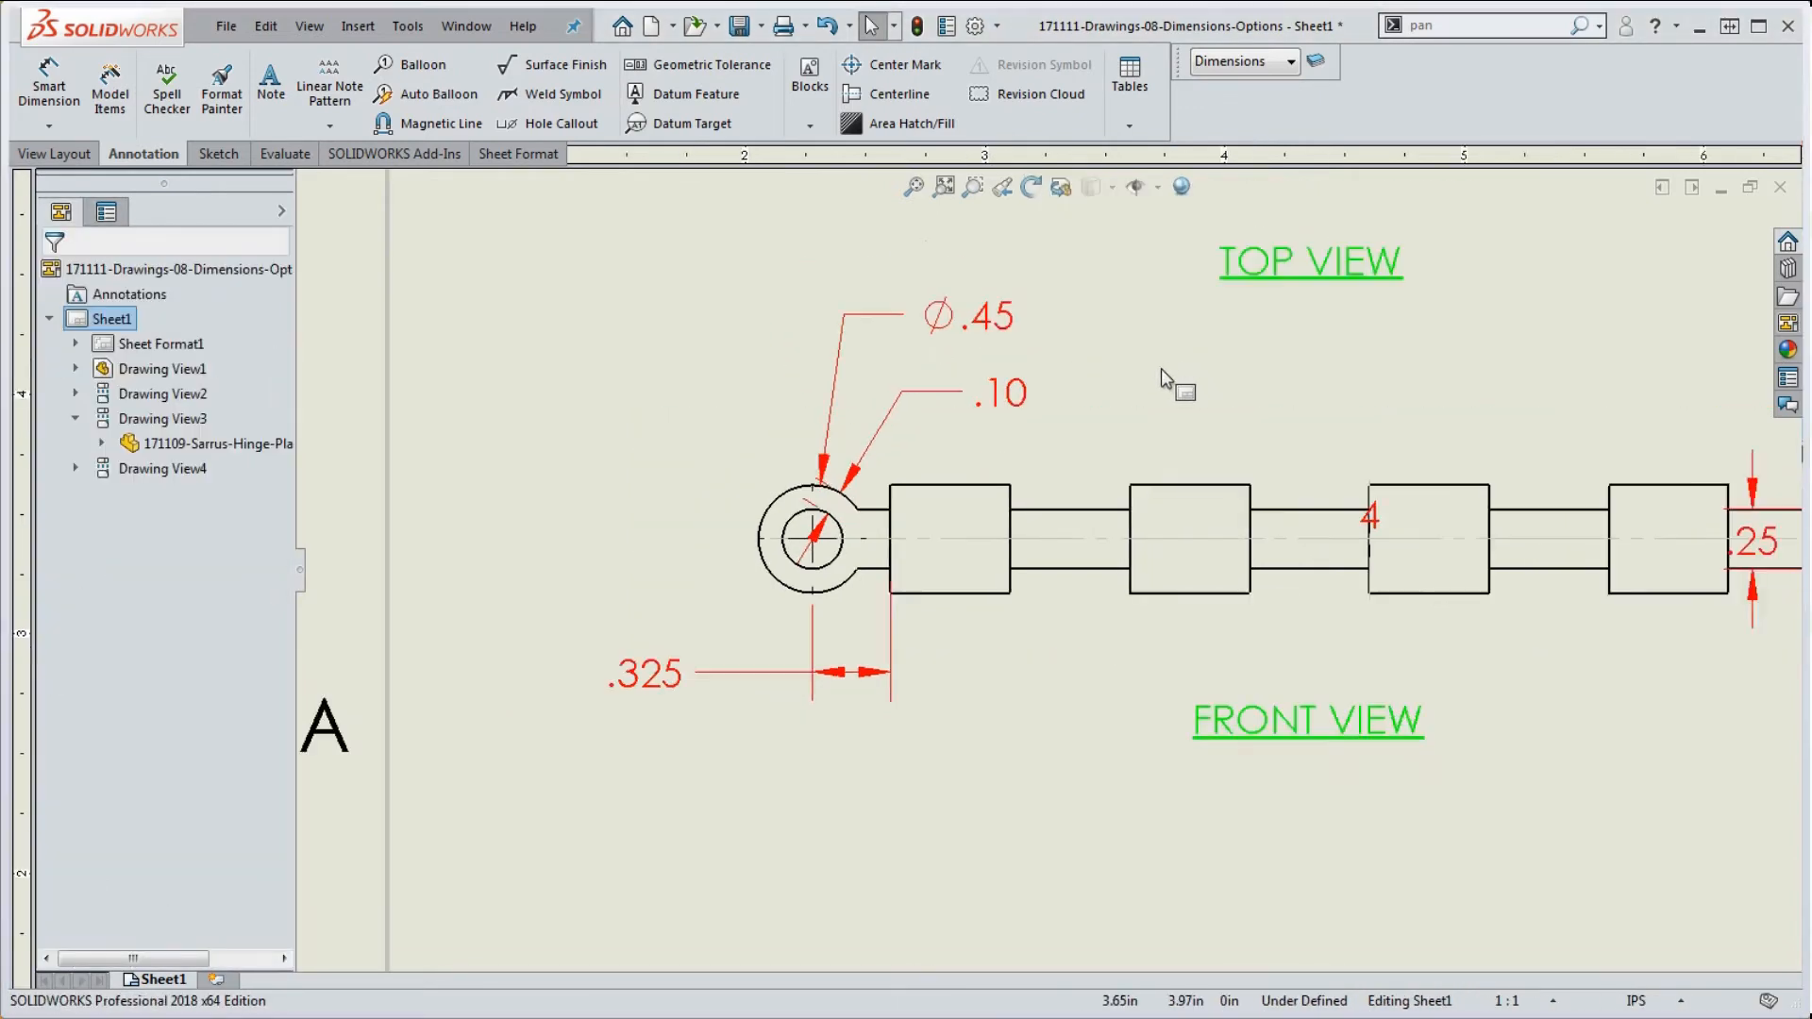
pyautogui.scroll(3, 1160, 368)
pyautogui.scroll(-2, 1307, 602)
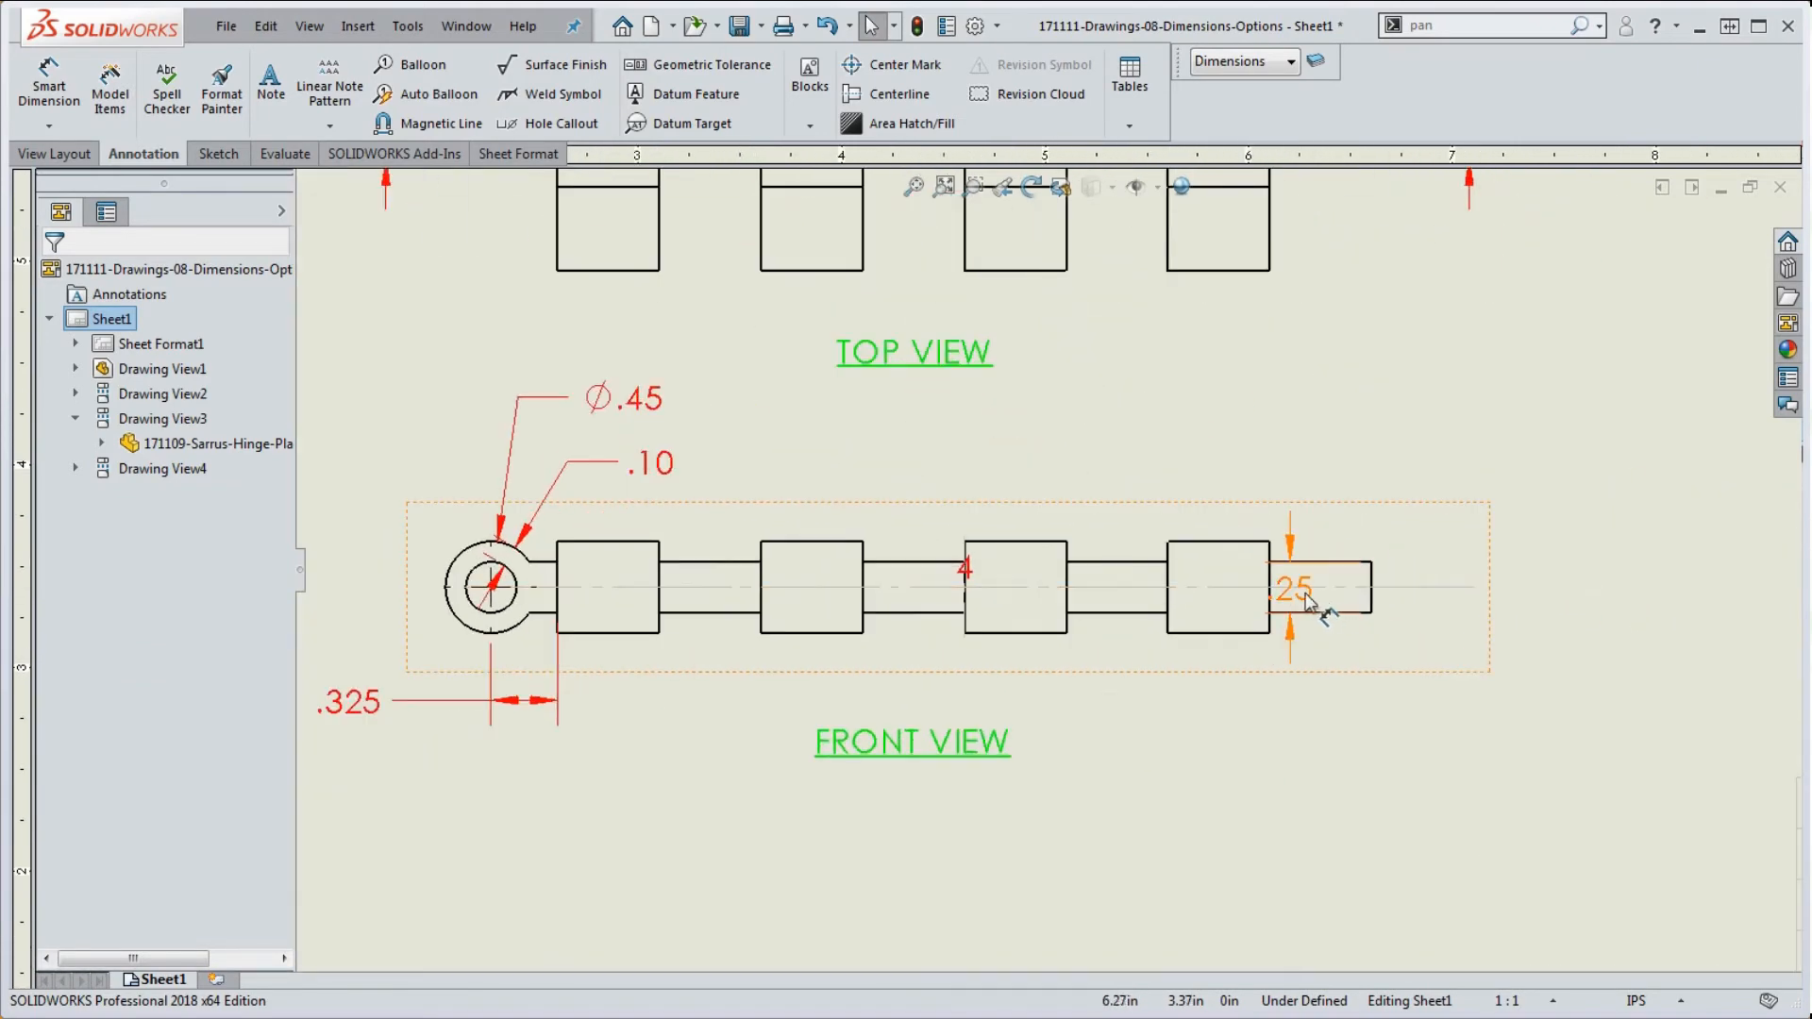
pyautogui.moveTo(1307, 595); pyautogui.dragTo(1500, 475)
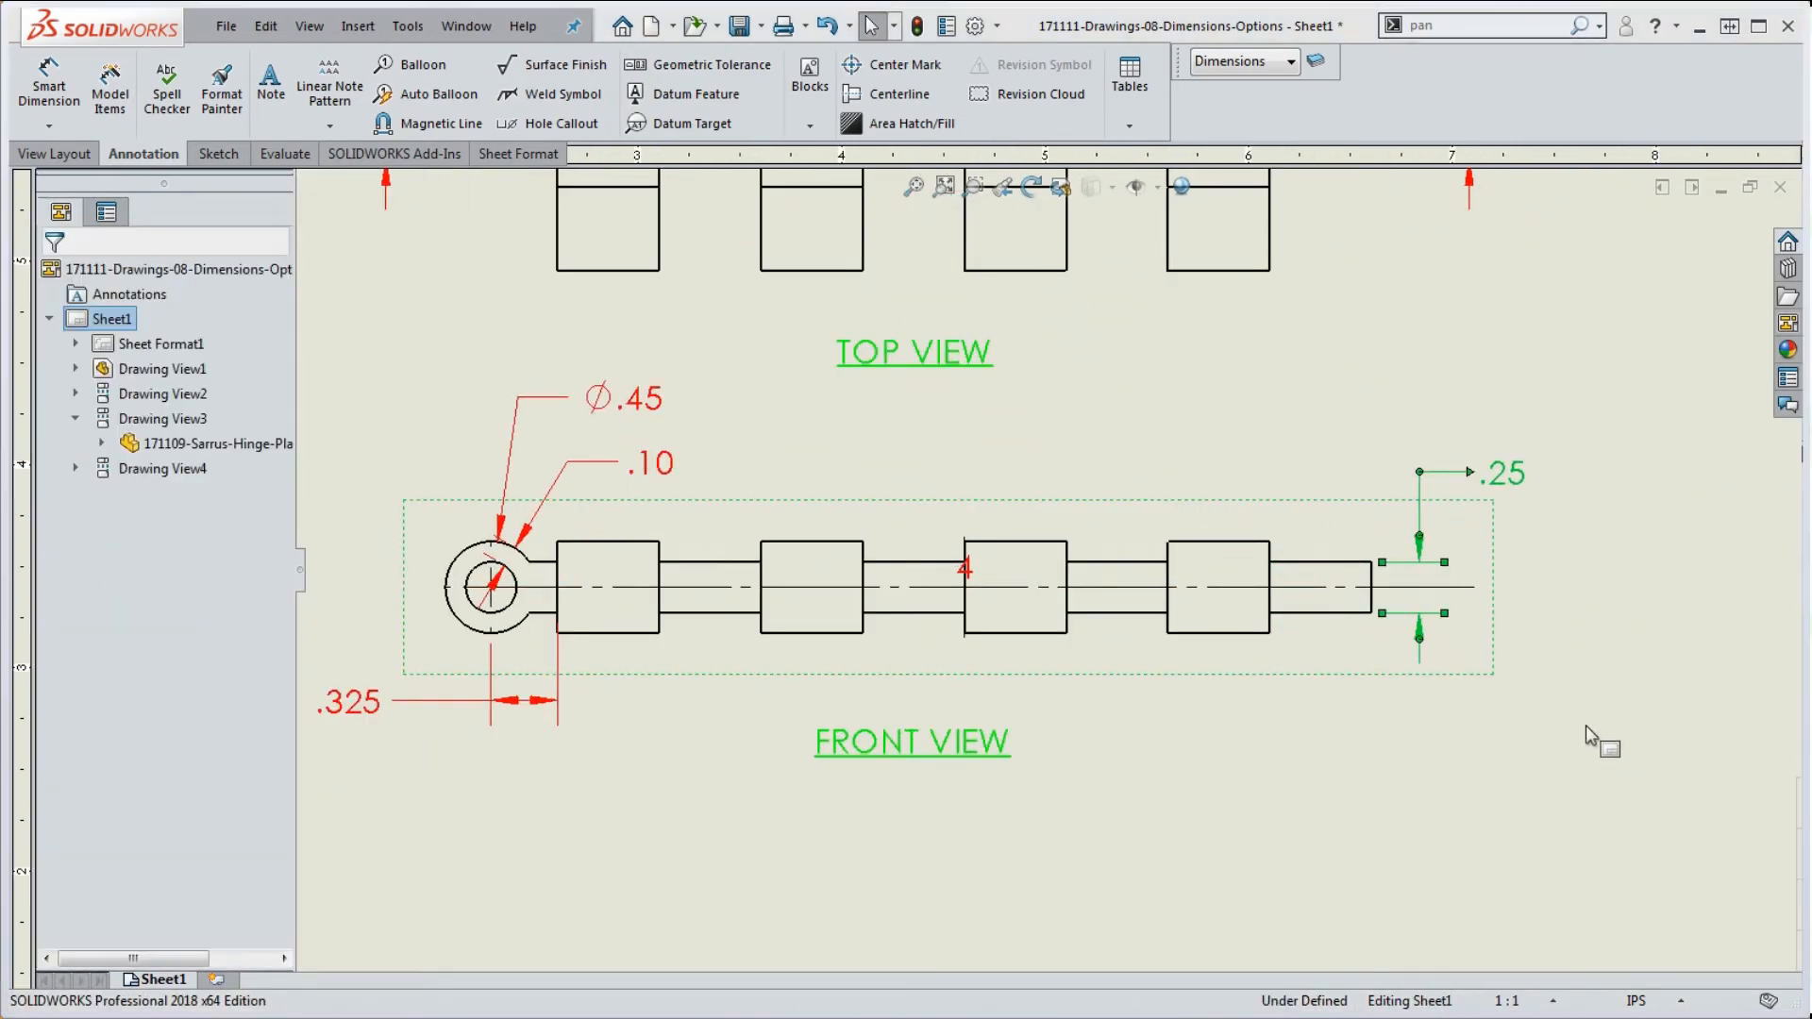
# Step: Move the pattern count 4 above the front view and add the centered lines "INSTANCE COUNT" and "HINGE CUT" beneath its value
pyautogui.moveTo(970, 572); pyautogui.dragTo(937, 469)
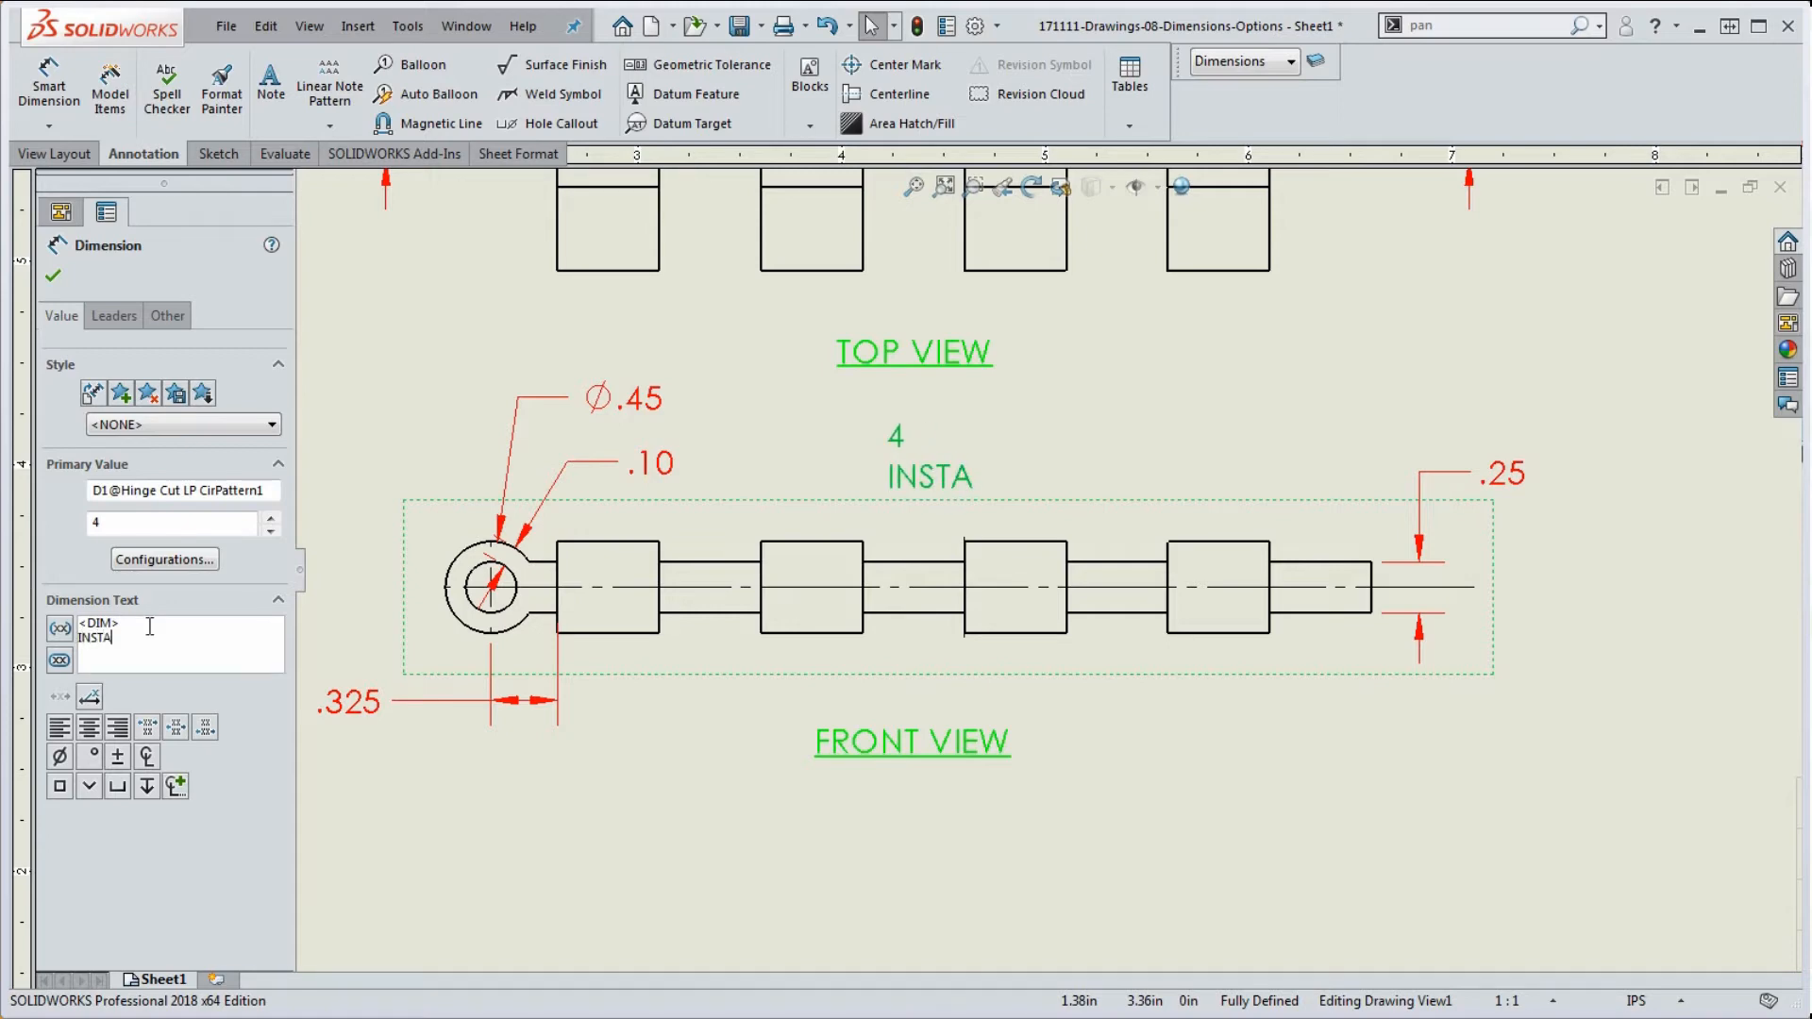
pyautogui.write('NCE C')
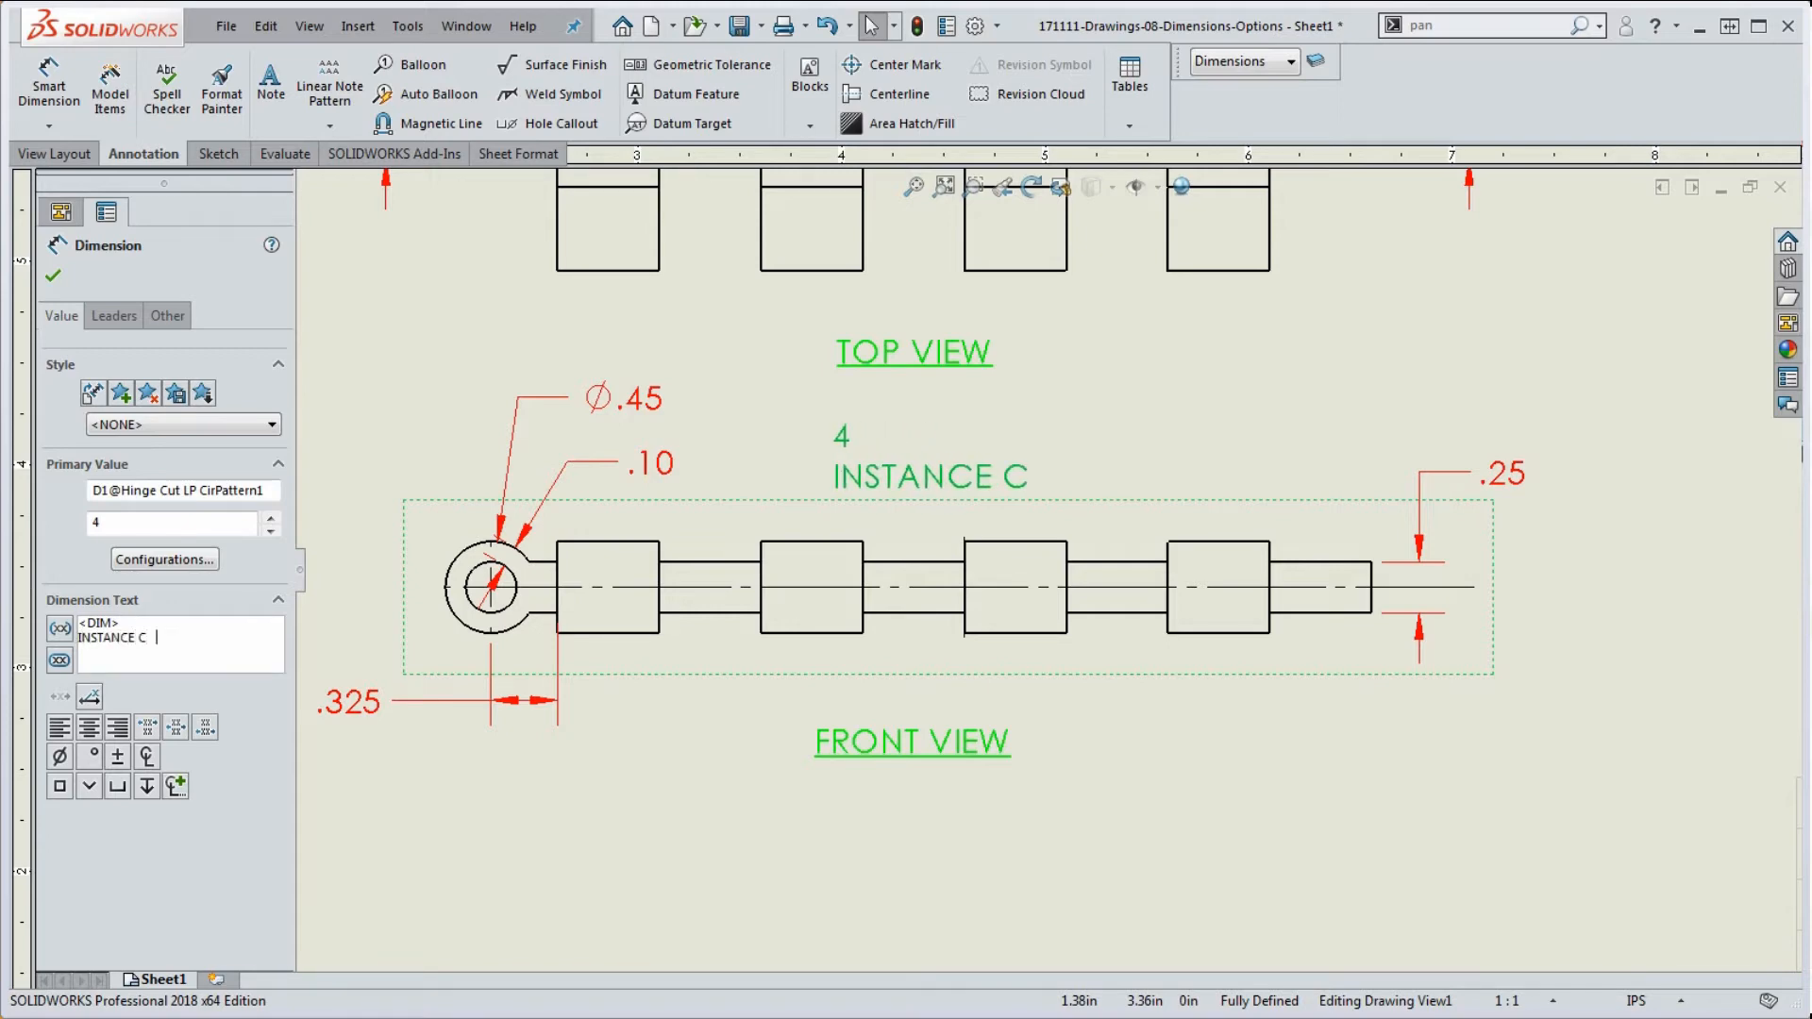
pyautogui.write('OUNT ')
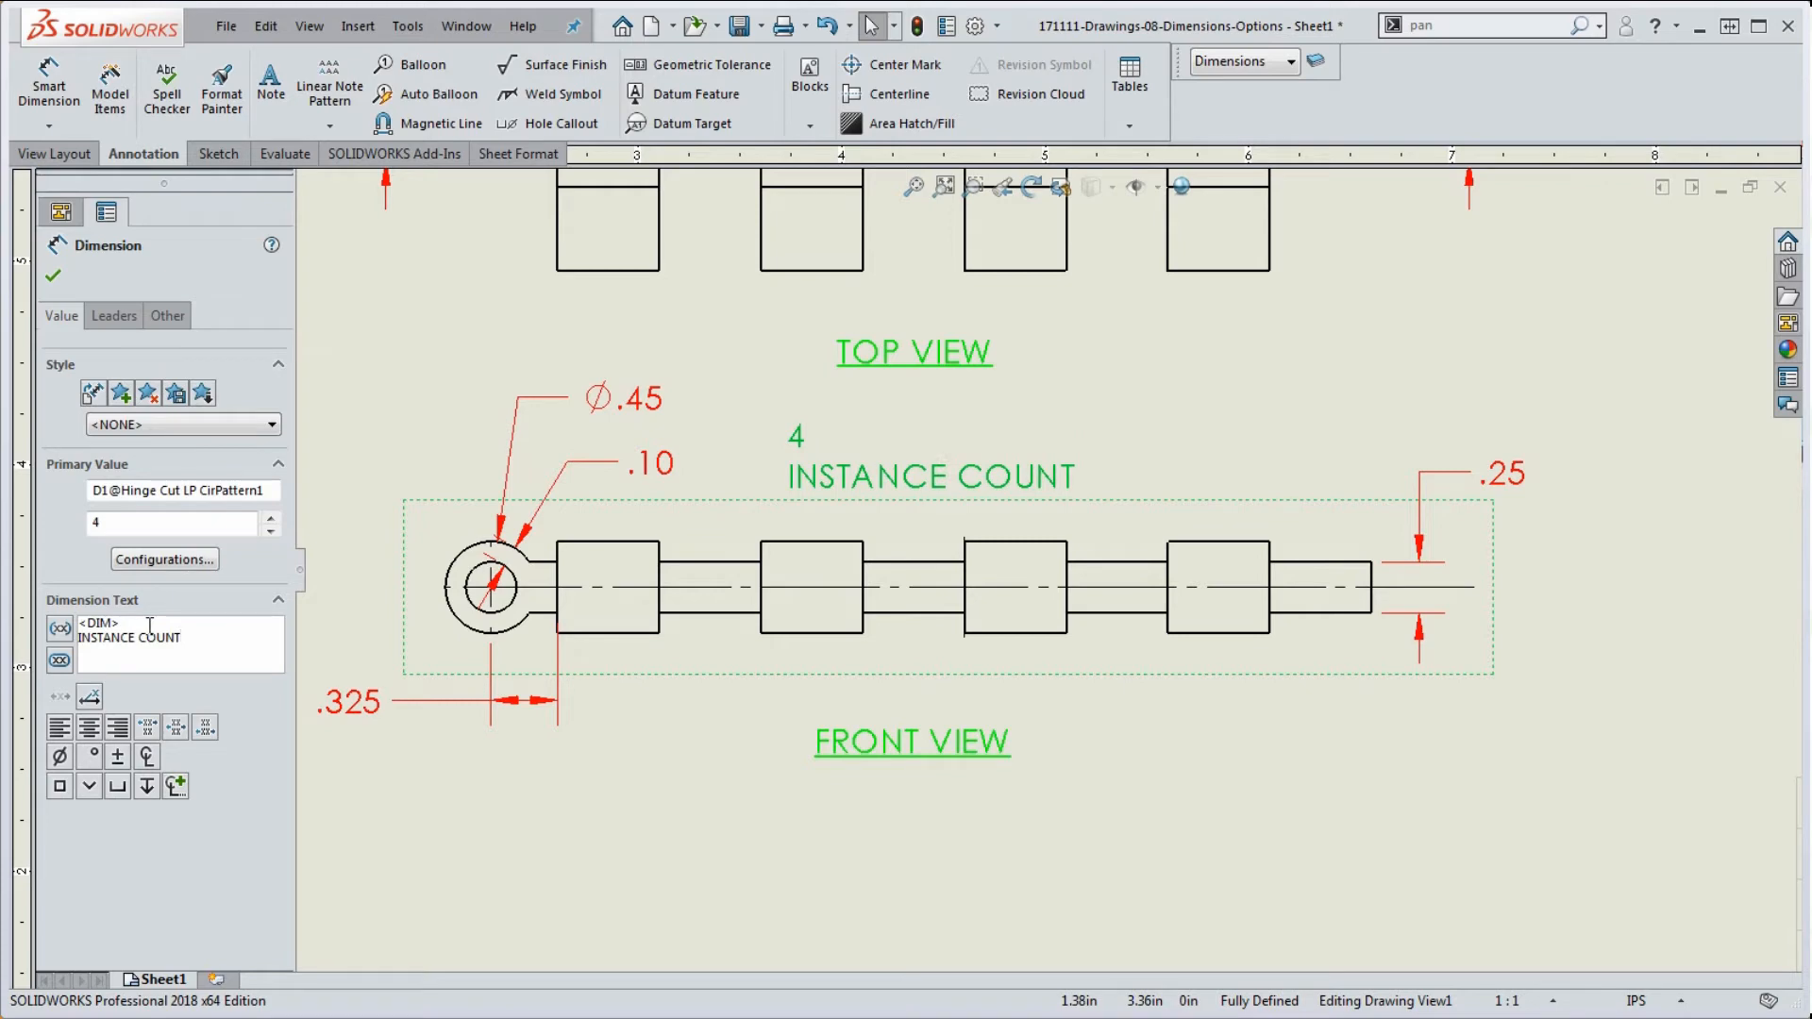
pyautogui.write('HINGE CUT')
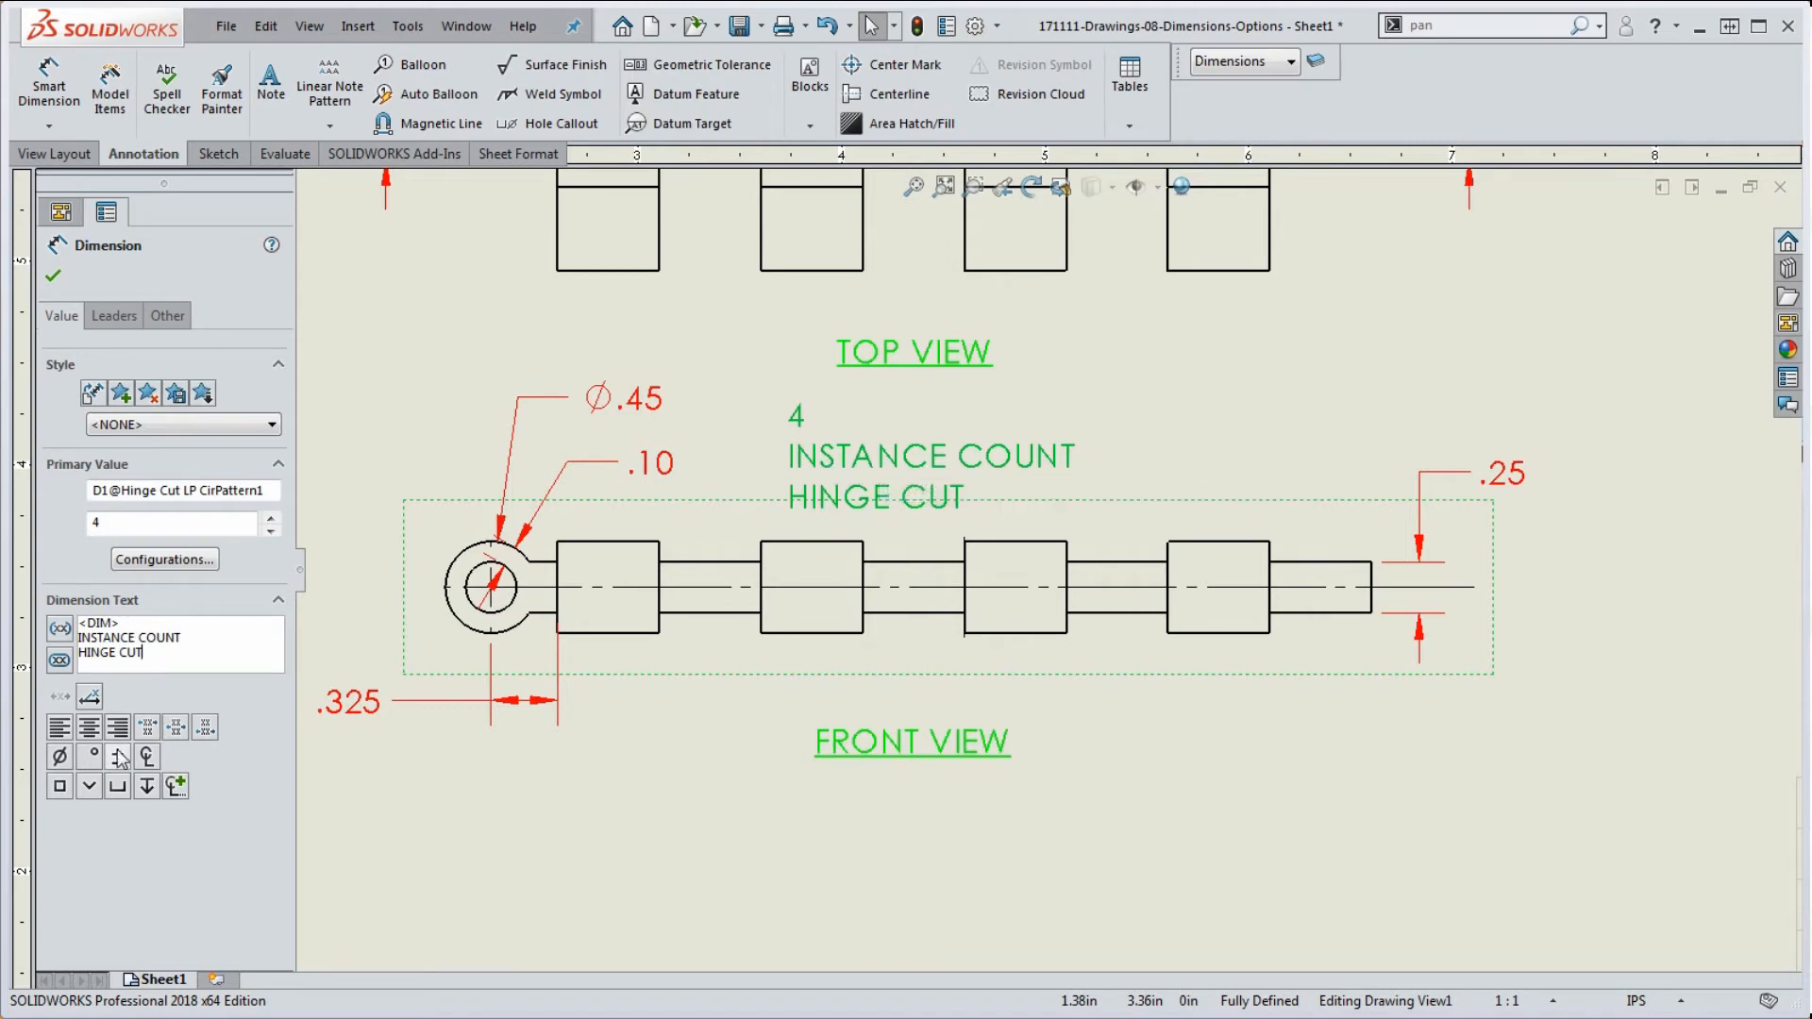
pyautogui.click(89, 727)
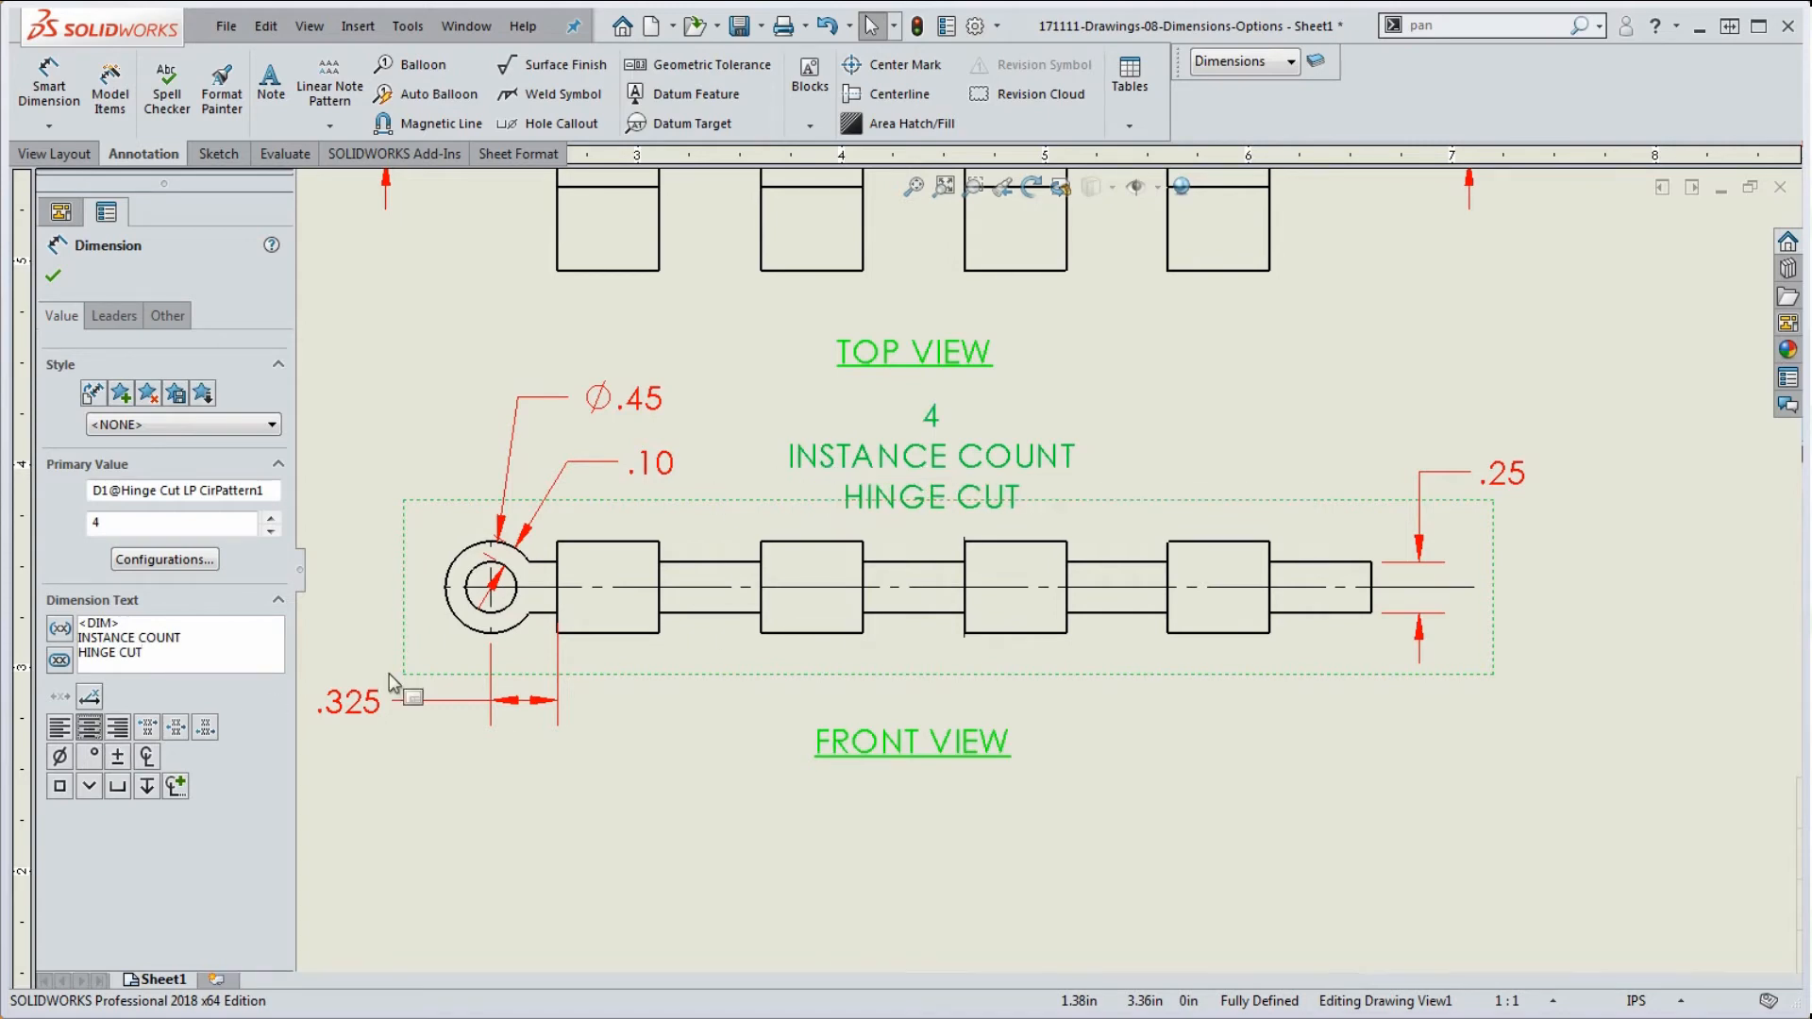
# Step: Place the hinge cut instance count callout directly below the front view, lowering the FRONT VIEW label to make room
pyautogui.moveTo(968, 495)
pyautogui.mouseDown()
pyautogui.moveTo(952, 688)
pyautogui.moveTo(989, 744)
pyautogui.mouseUp()
pyautogui.scroll(3, 986, 759)
pyautogui.scroll(-2, 983, 703)
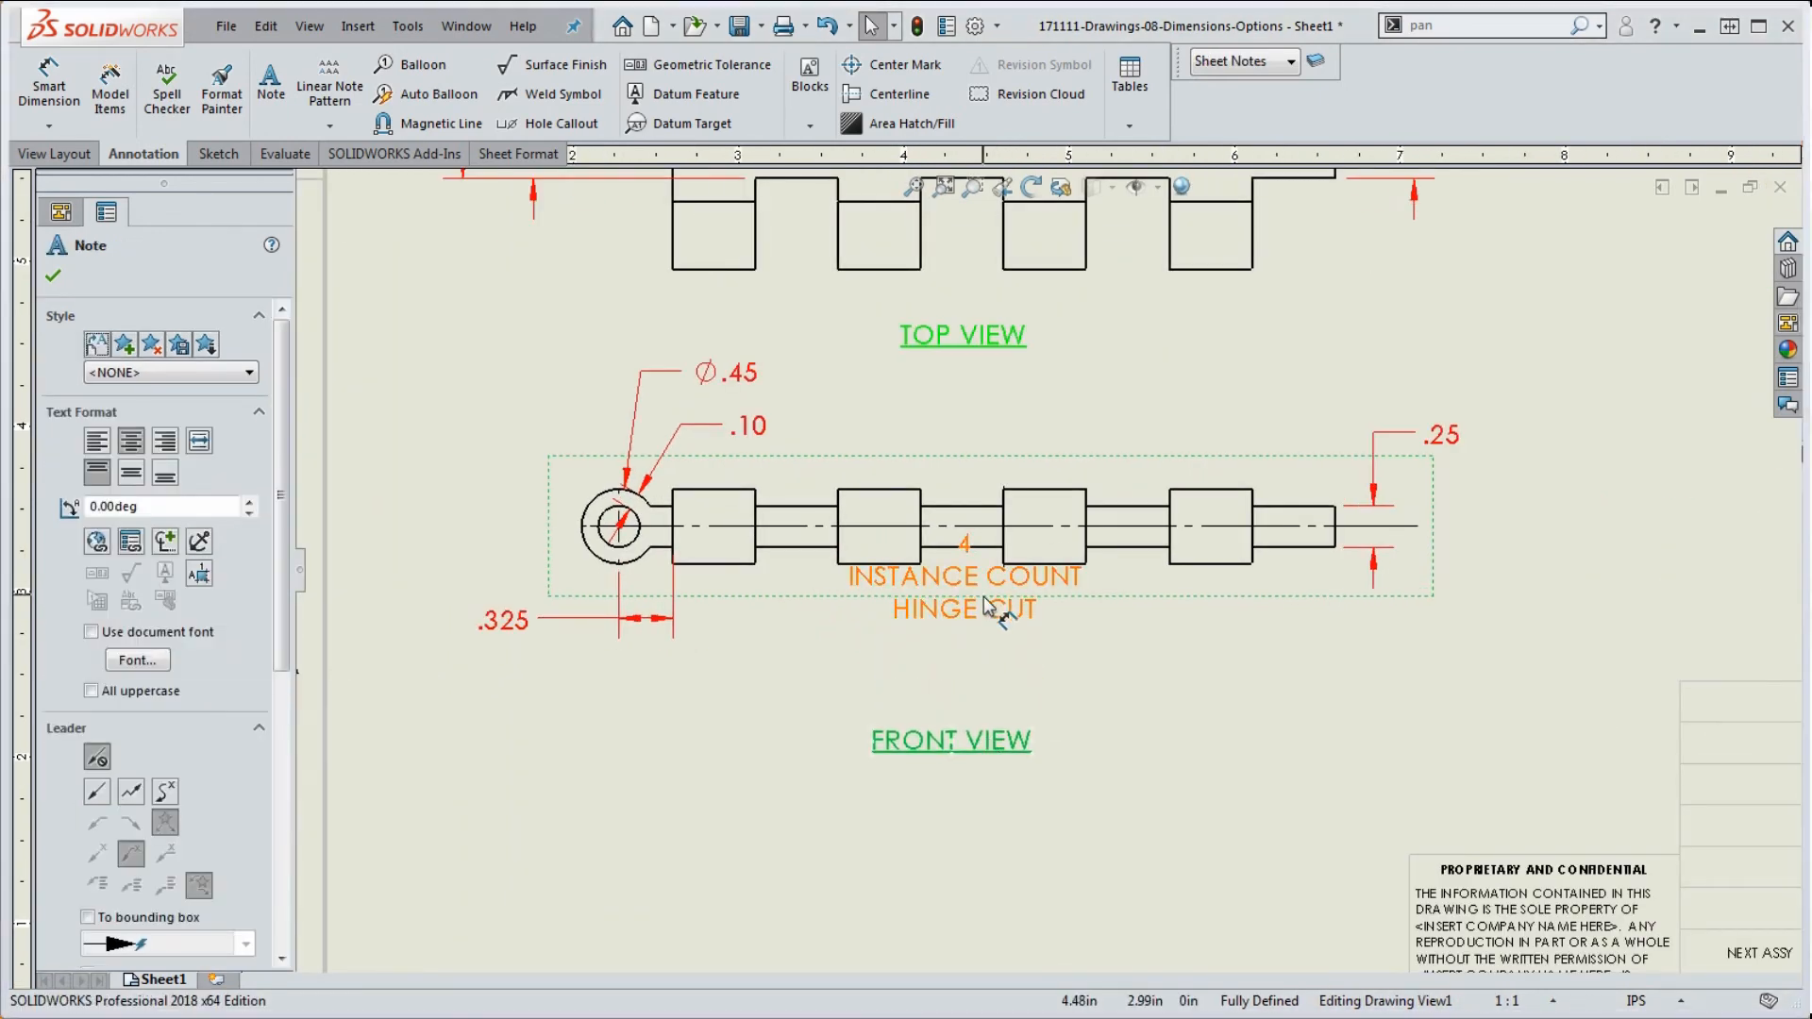
pyautogui.moveTo(982, 611); pyautogui.dragTo(980, 652)
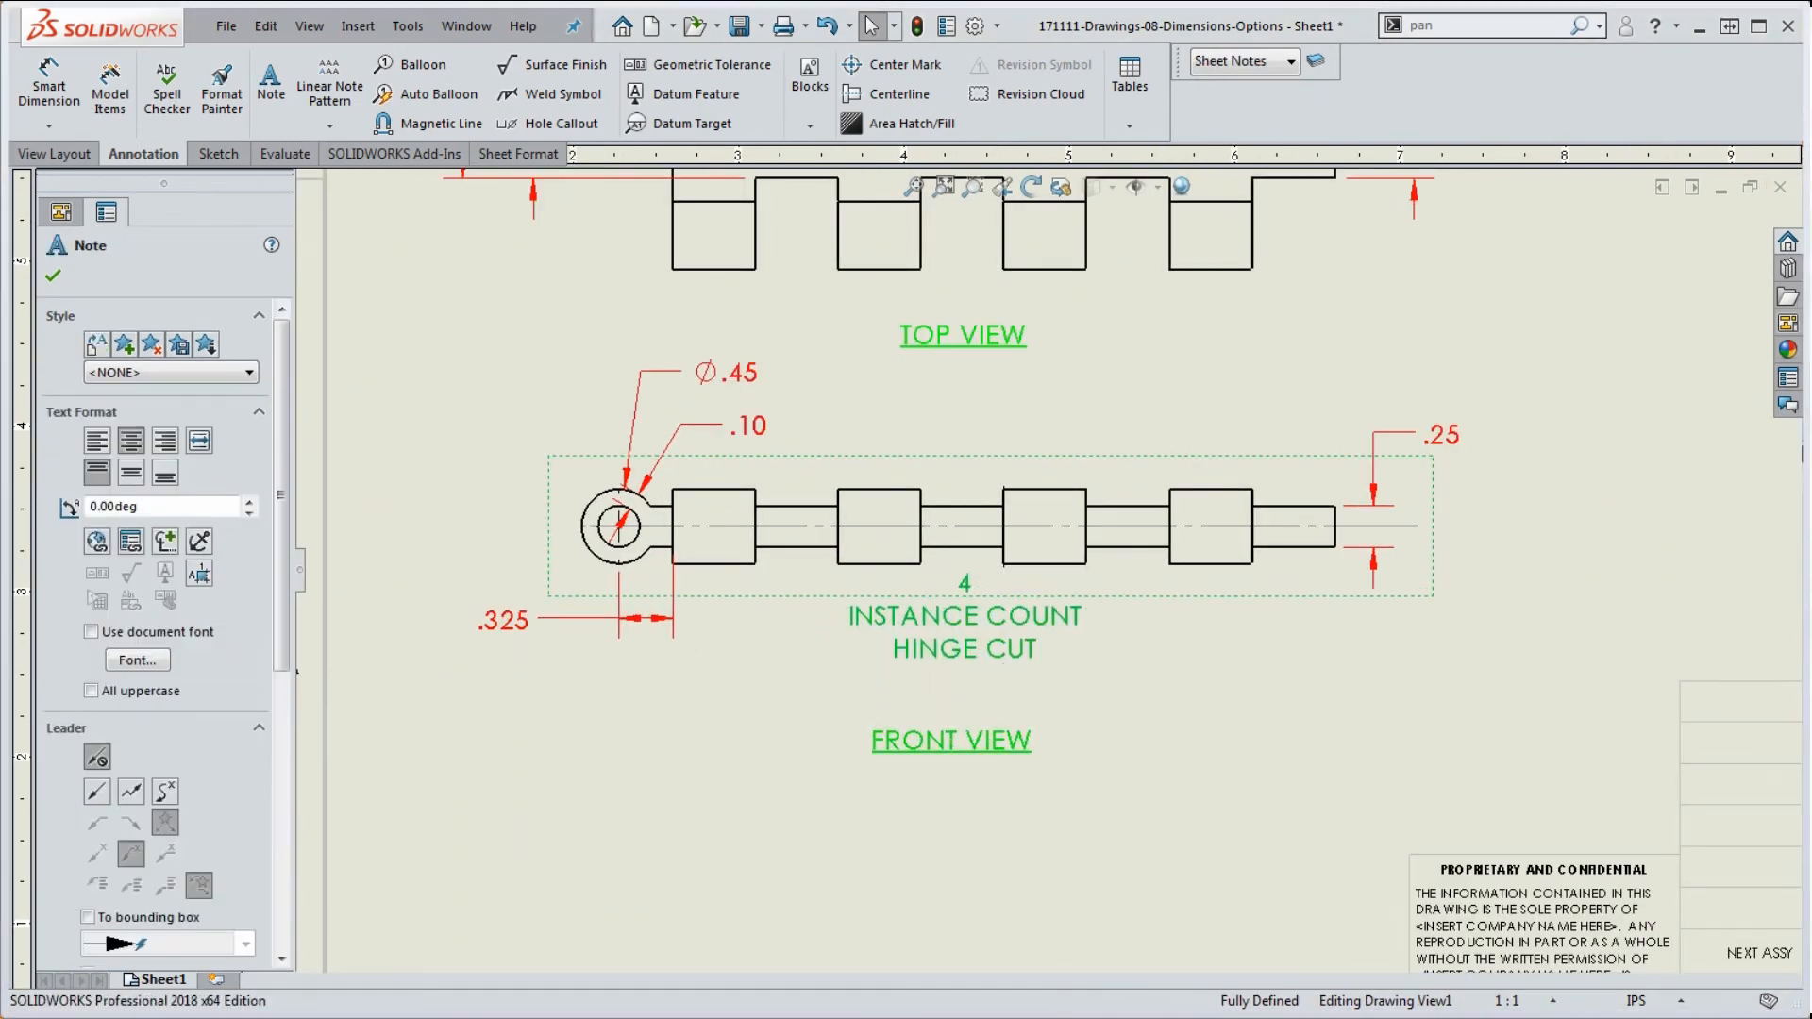
pyautogui.press('Escape')
# Step: Adjust the FRONT VIEW label so it sits roughly centered just below the hinge cut callout
pyautogui.moveTo(993, 742); pyautogui.dragTo(1032, 727)
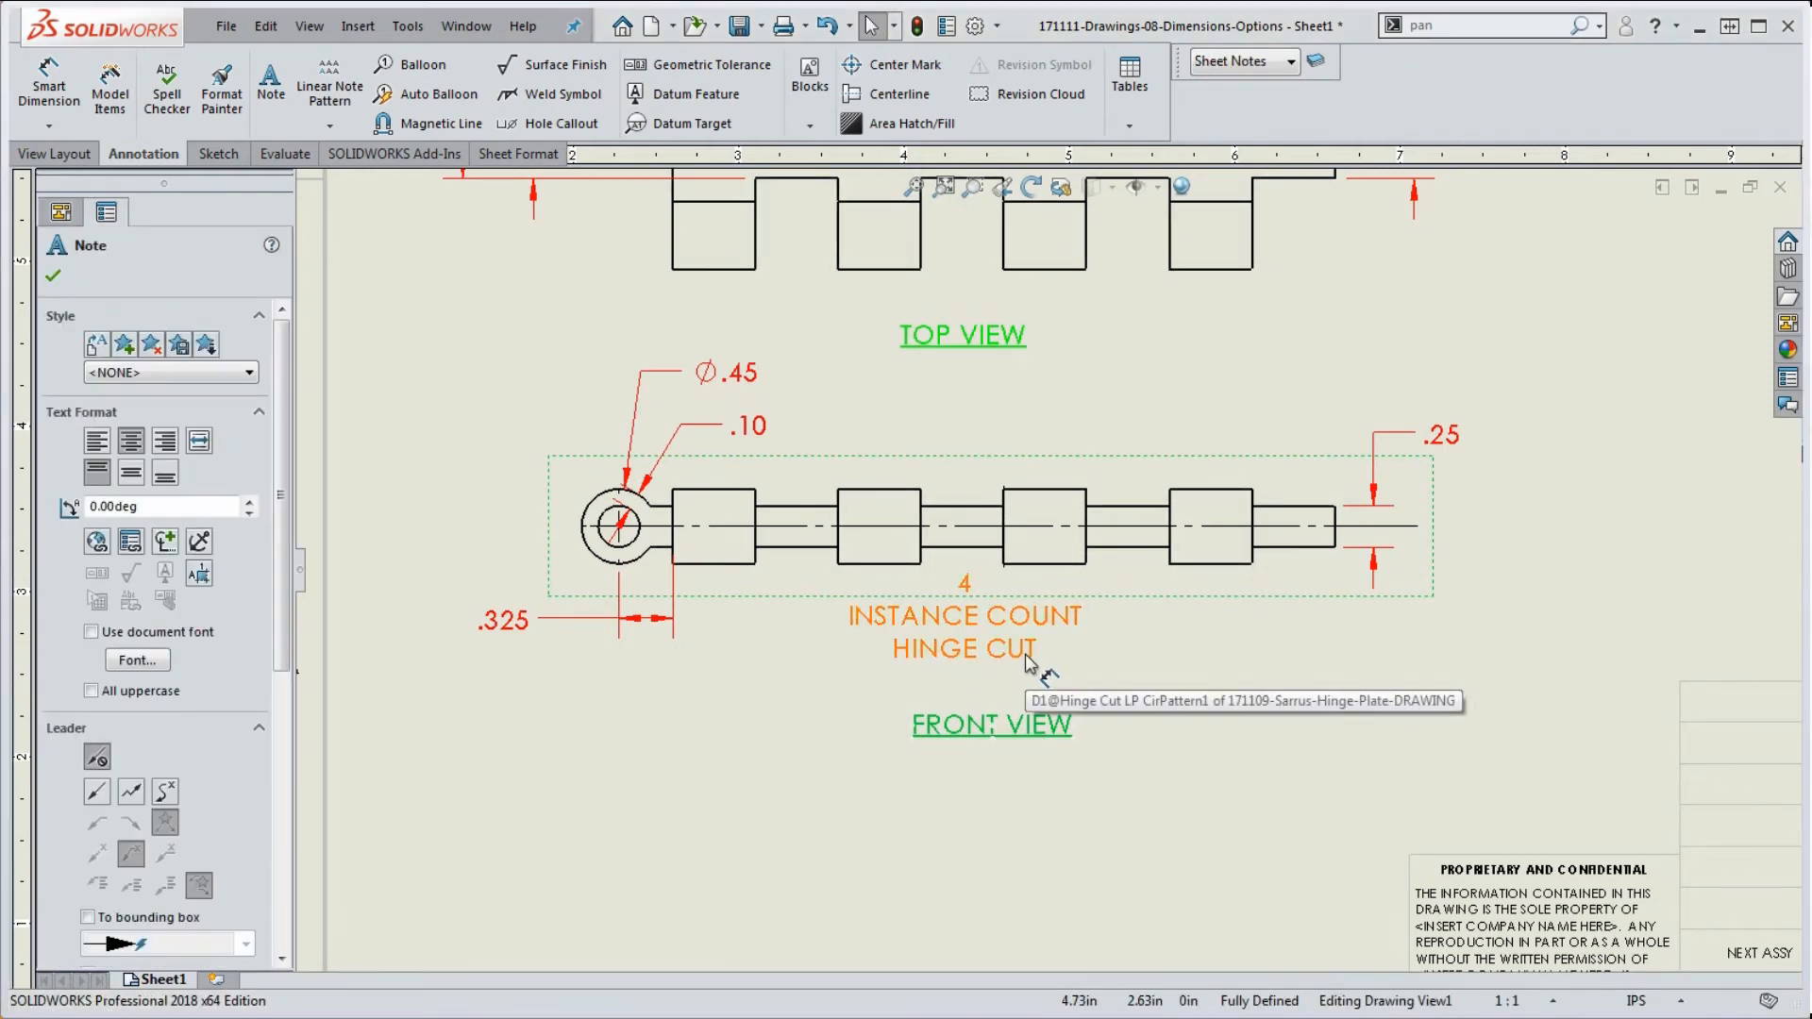
pyautogui.moveTo(1026, 725); pyautogui.dragTo(1008, 729)
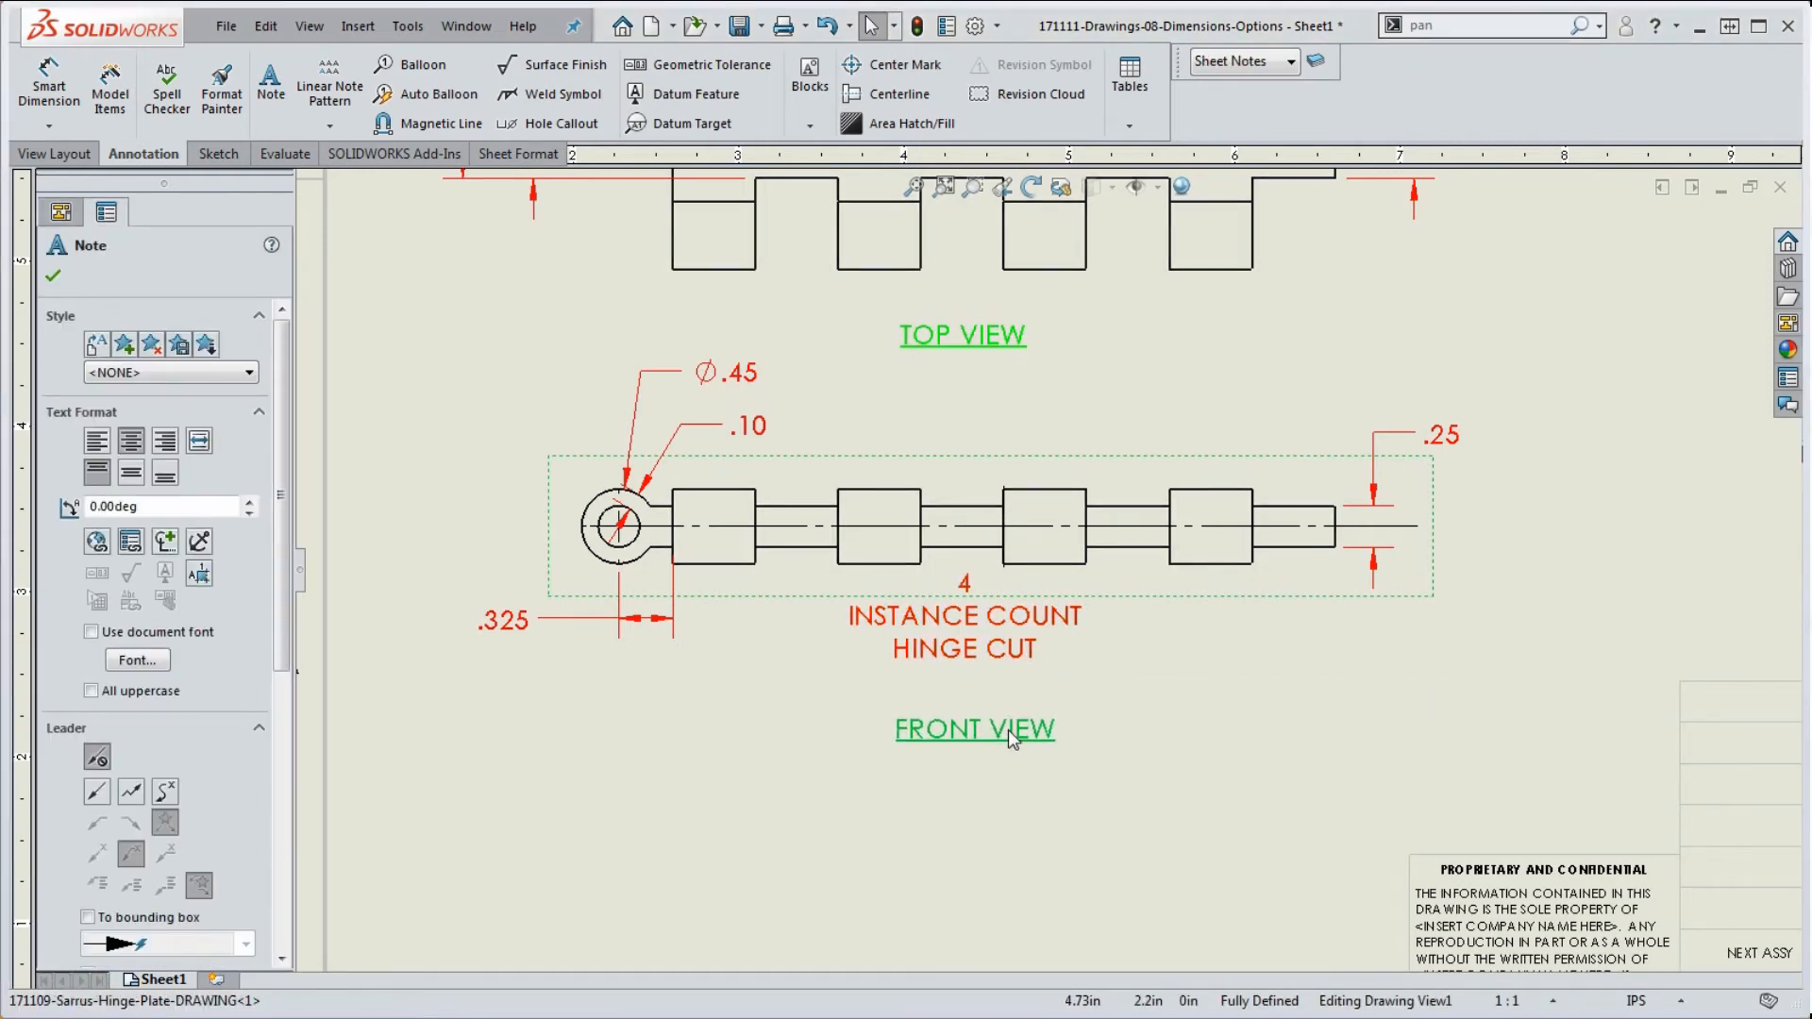
pyautogui.click(1039, 800)
pyautogui.scroll(7, 1040, 799)
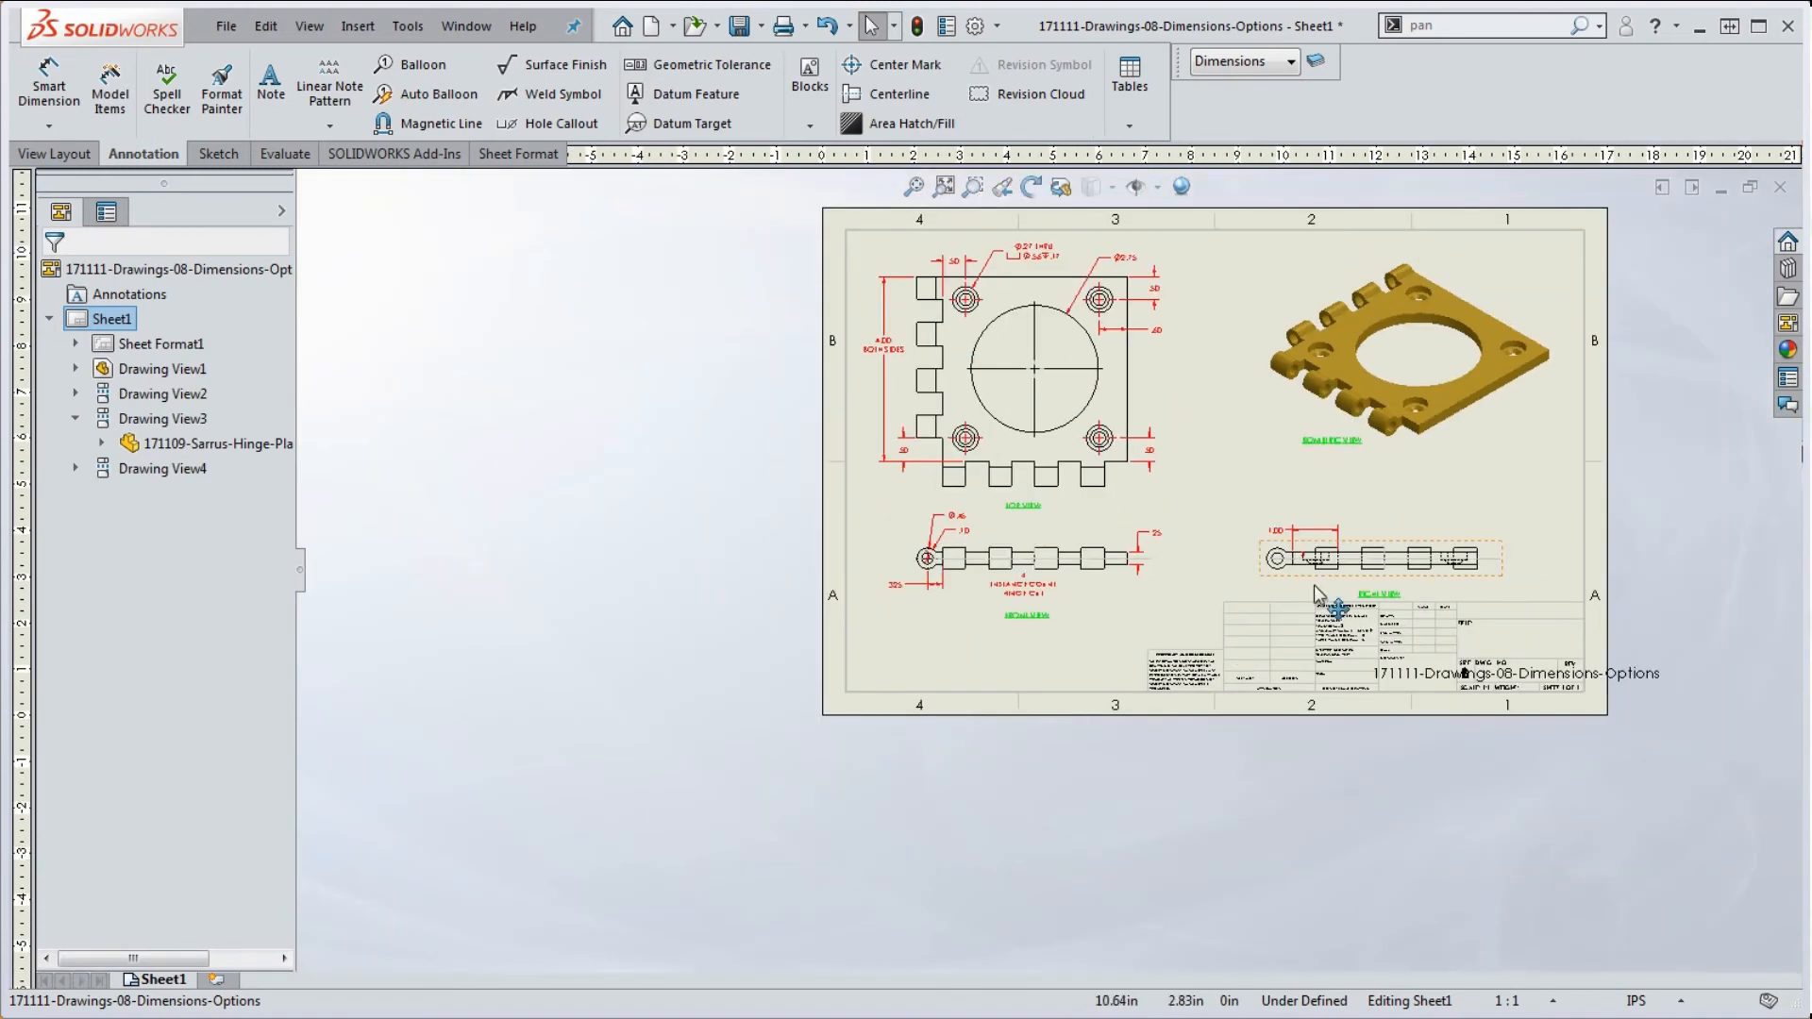
# Step: Move the right view's 1.00 spacing text outside its left extension line and shorten the right extension line to start above the hinge tab
pyautogui.scroll(-7, 1314, 593)
pyautogui.scroll(-1, 1123, 519)
pyautogui.moveTo(882, 486); pyautogui.dragTo(792, 466)
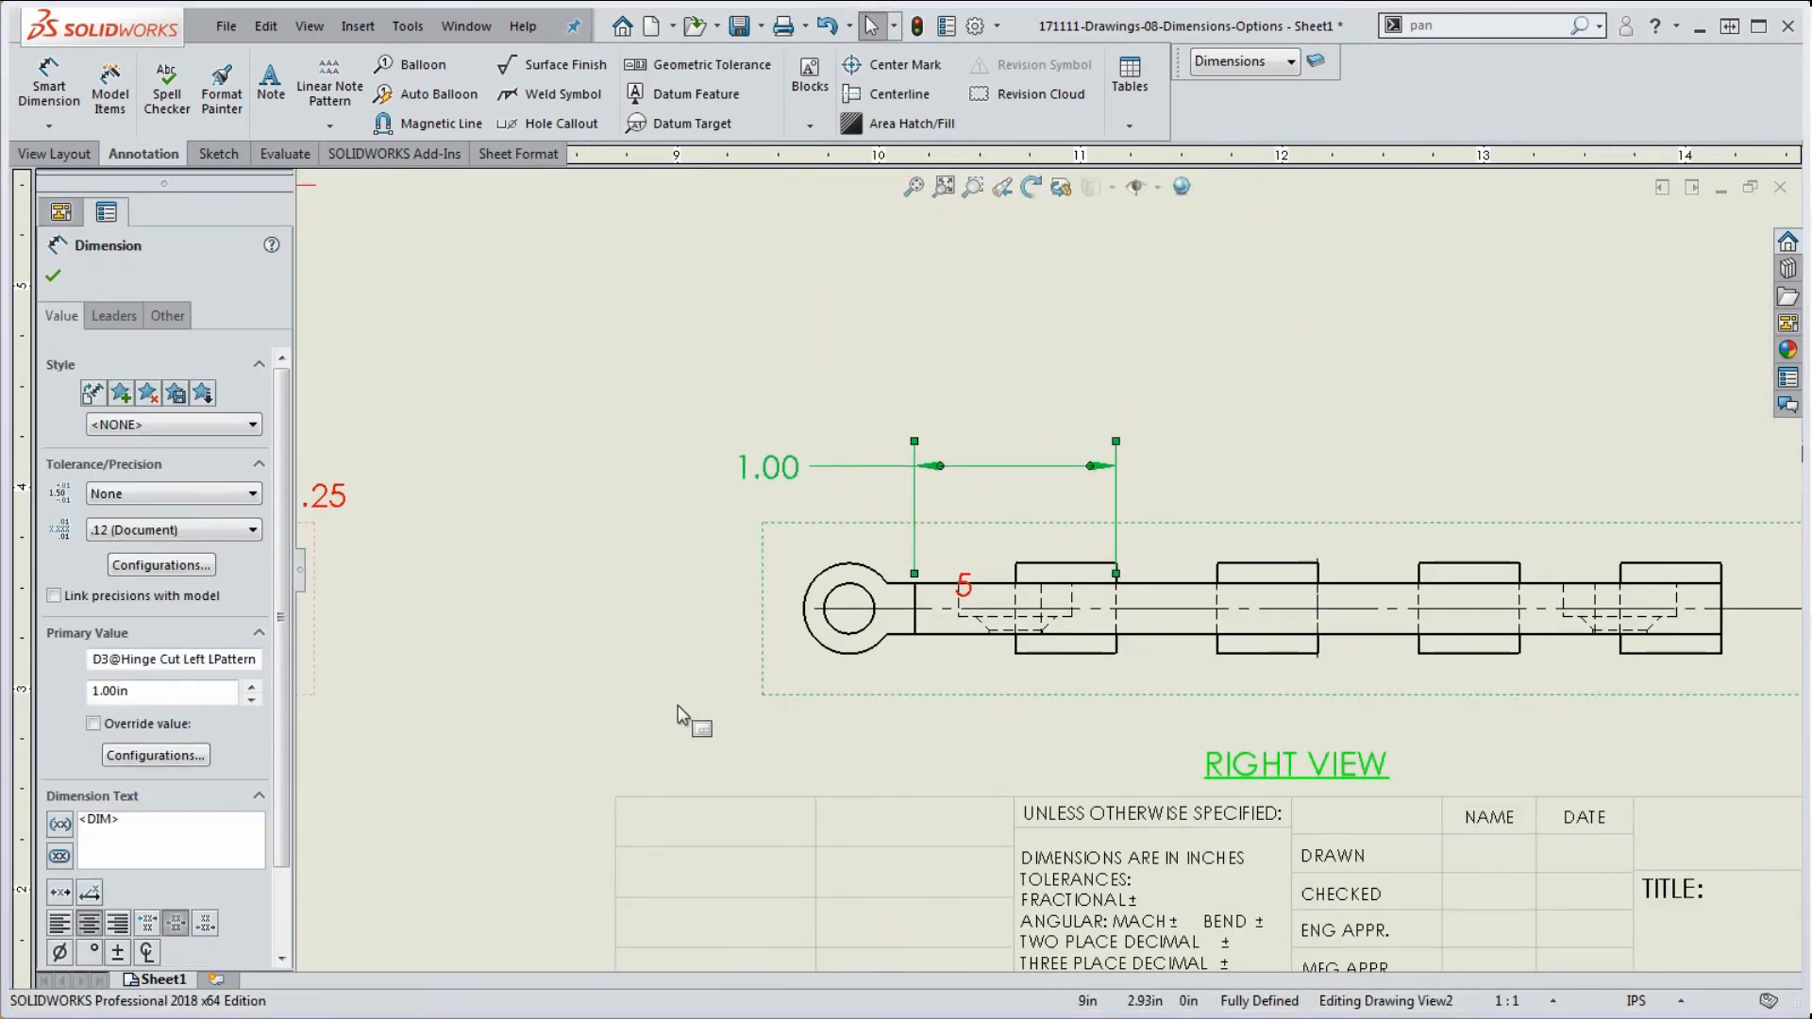
pyautogui.click(1136, 466)
pyautogui.click(1068, 468)
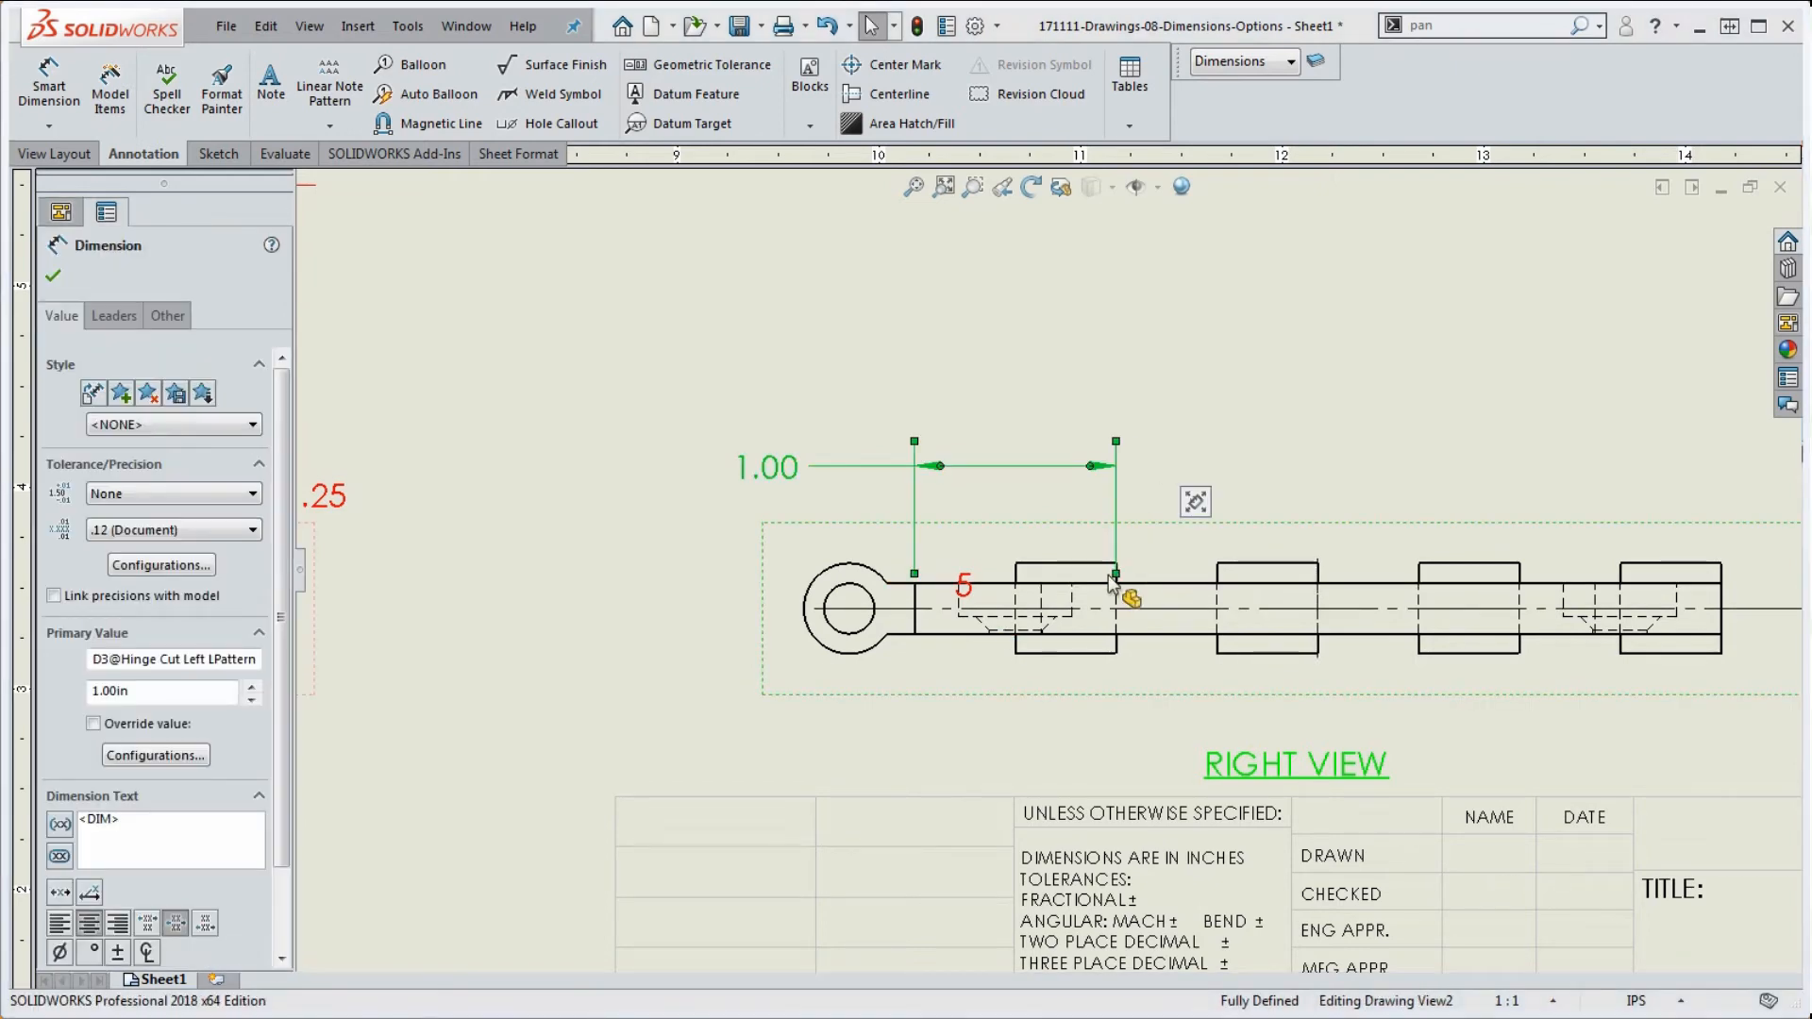
pyautogui.moveTo(1117, 574); pyautogui.dragTo(1111, 559)
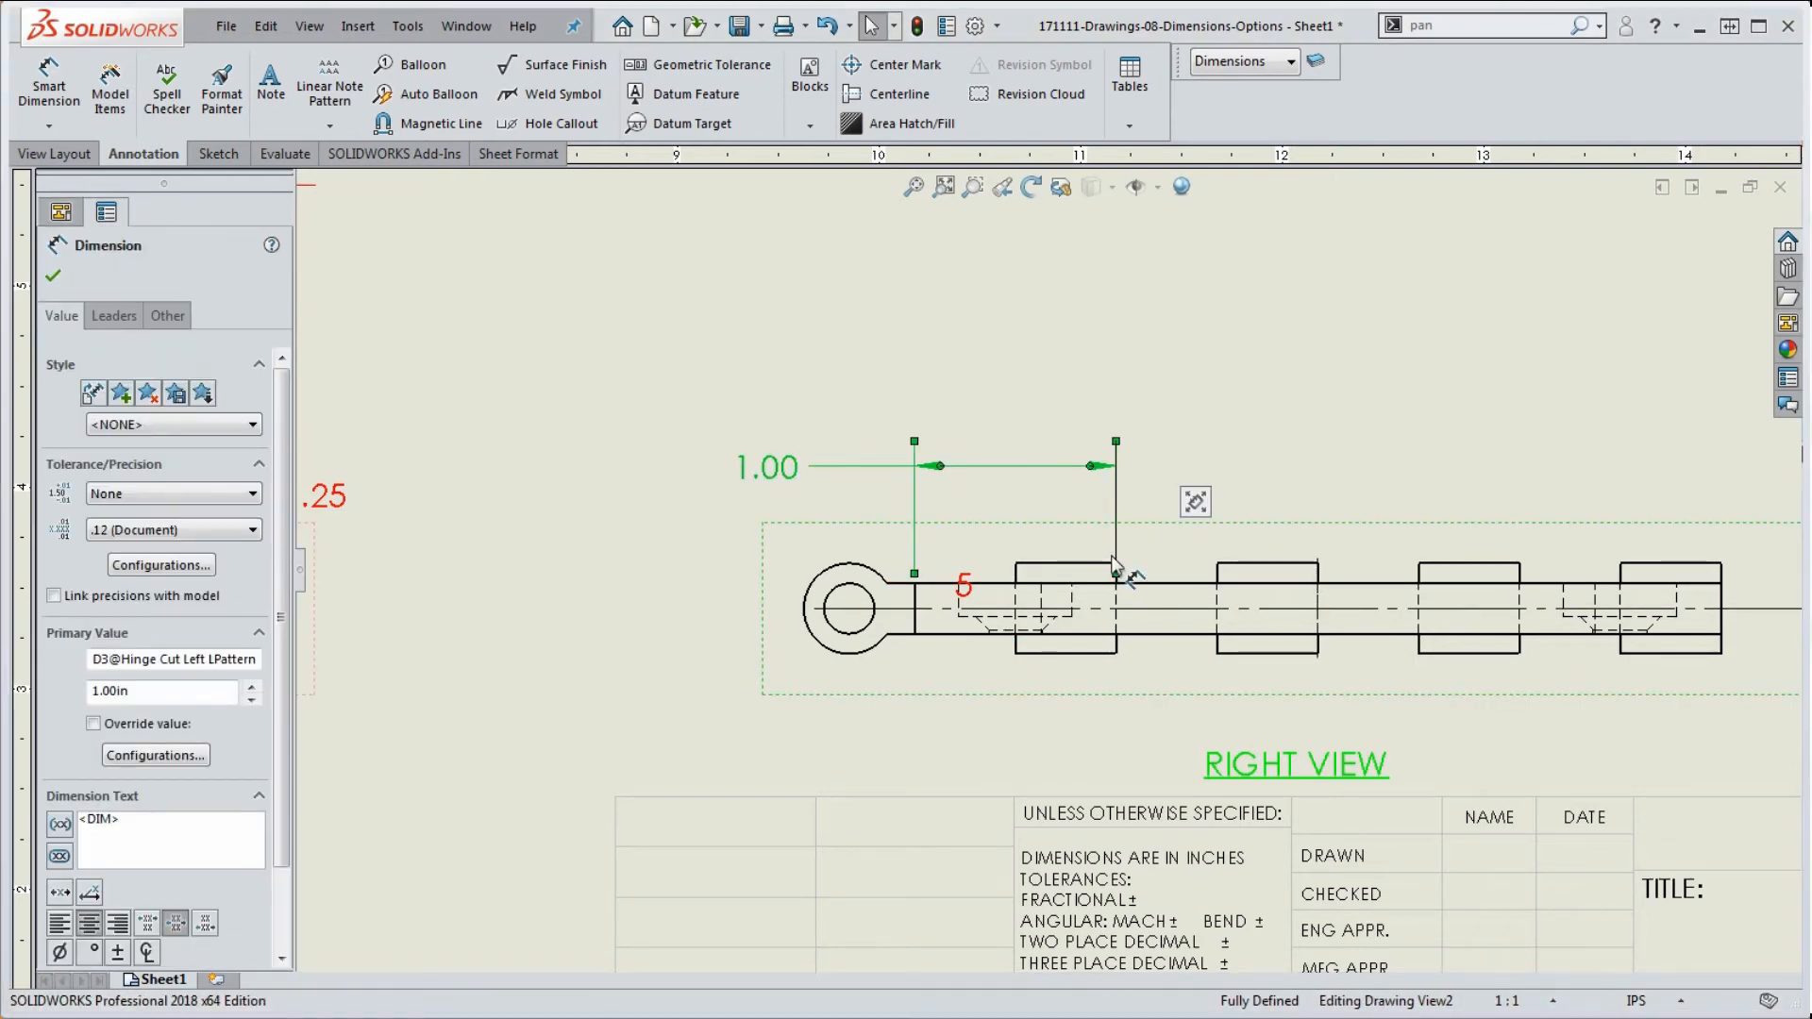
pyautogui.click(1188, 424)
# Step: Move the pattern count 5 out of the right view's geometry to just above the view
pyautogui.moveTo(964, 585); pyautogui.dragTo(1294, 483)
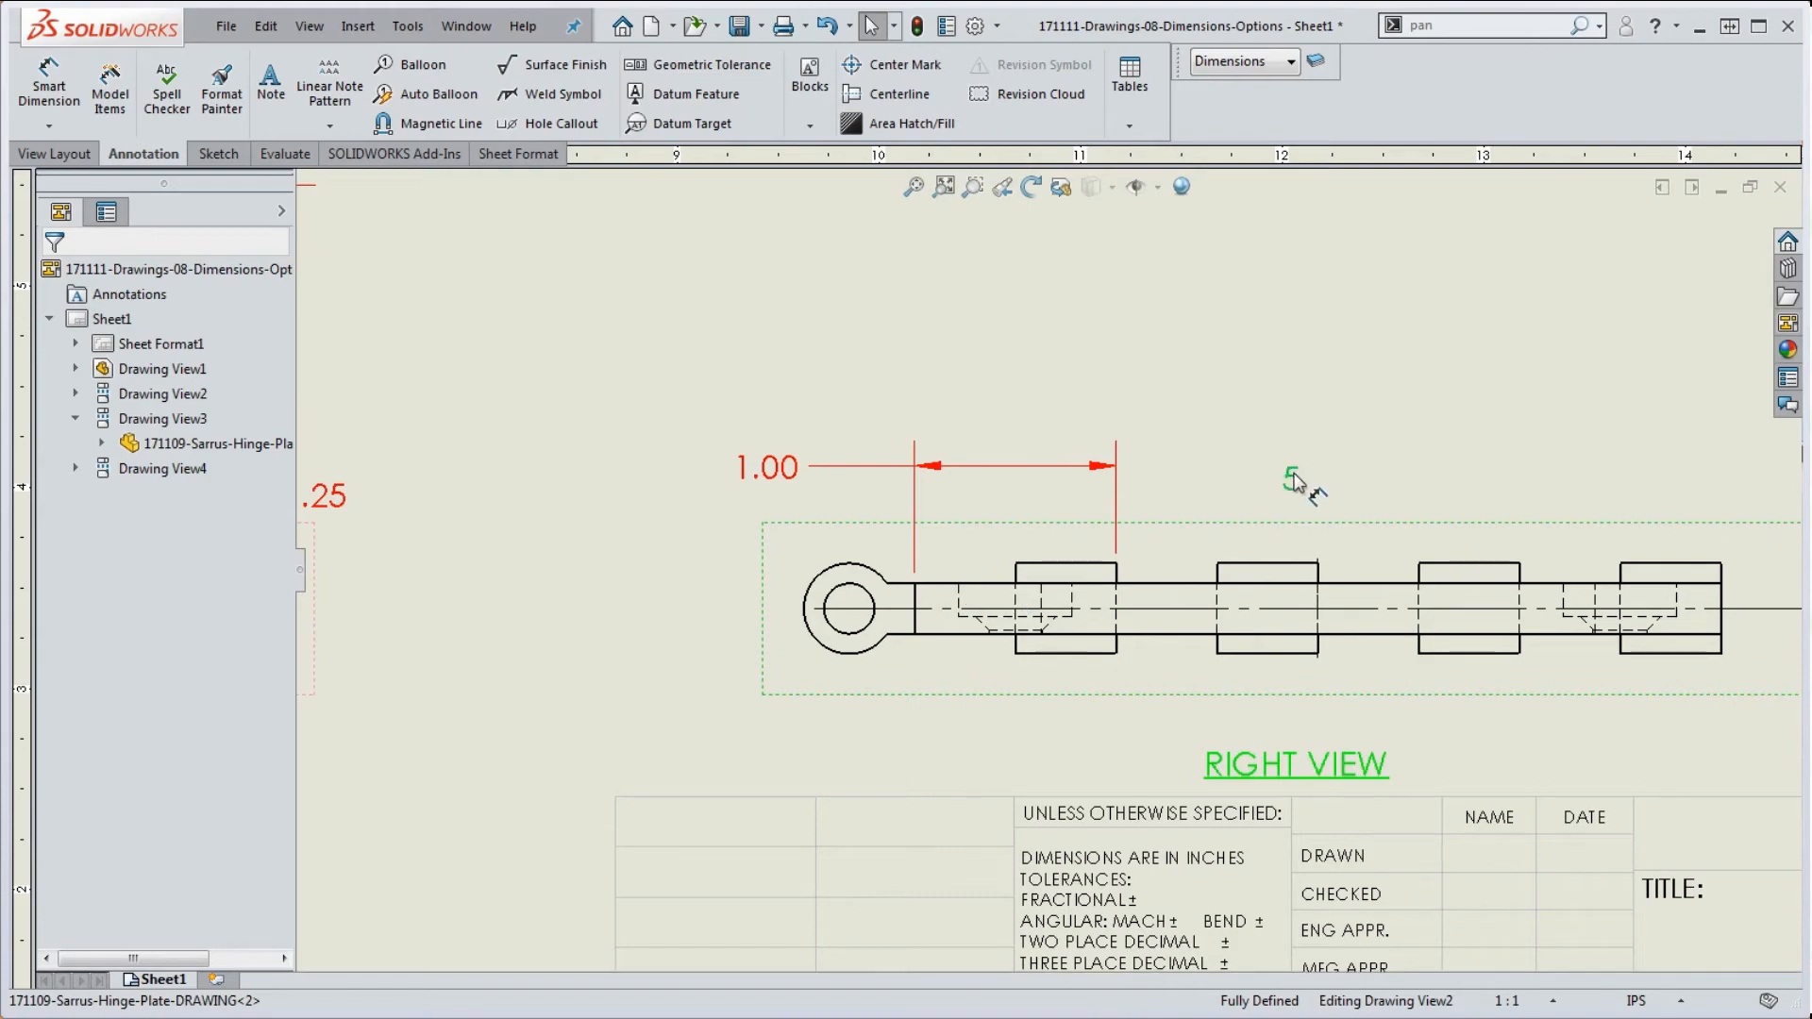
pyautogui.scroll(3, 1269, 517)
pyautogui.scroll(-1, 1263, 524)
pyautogui.scroll(6, 1213, 502)
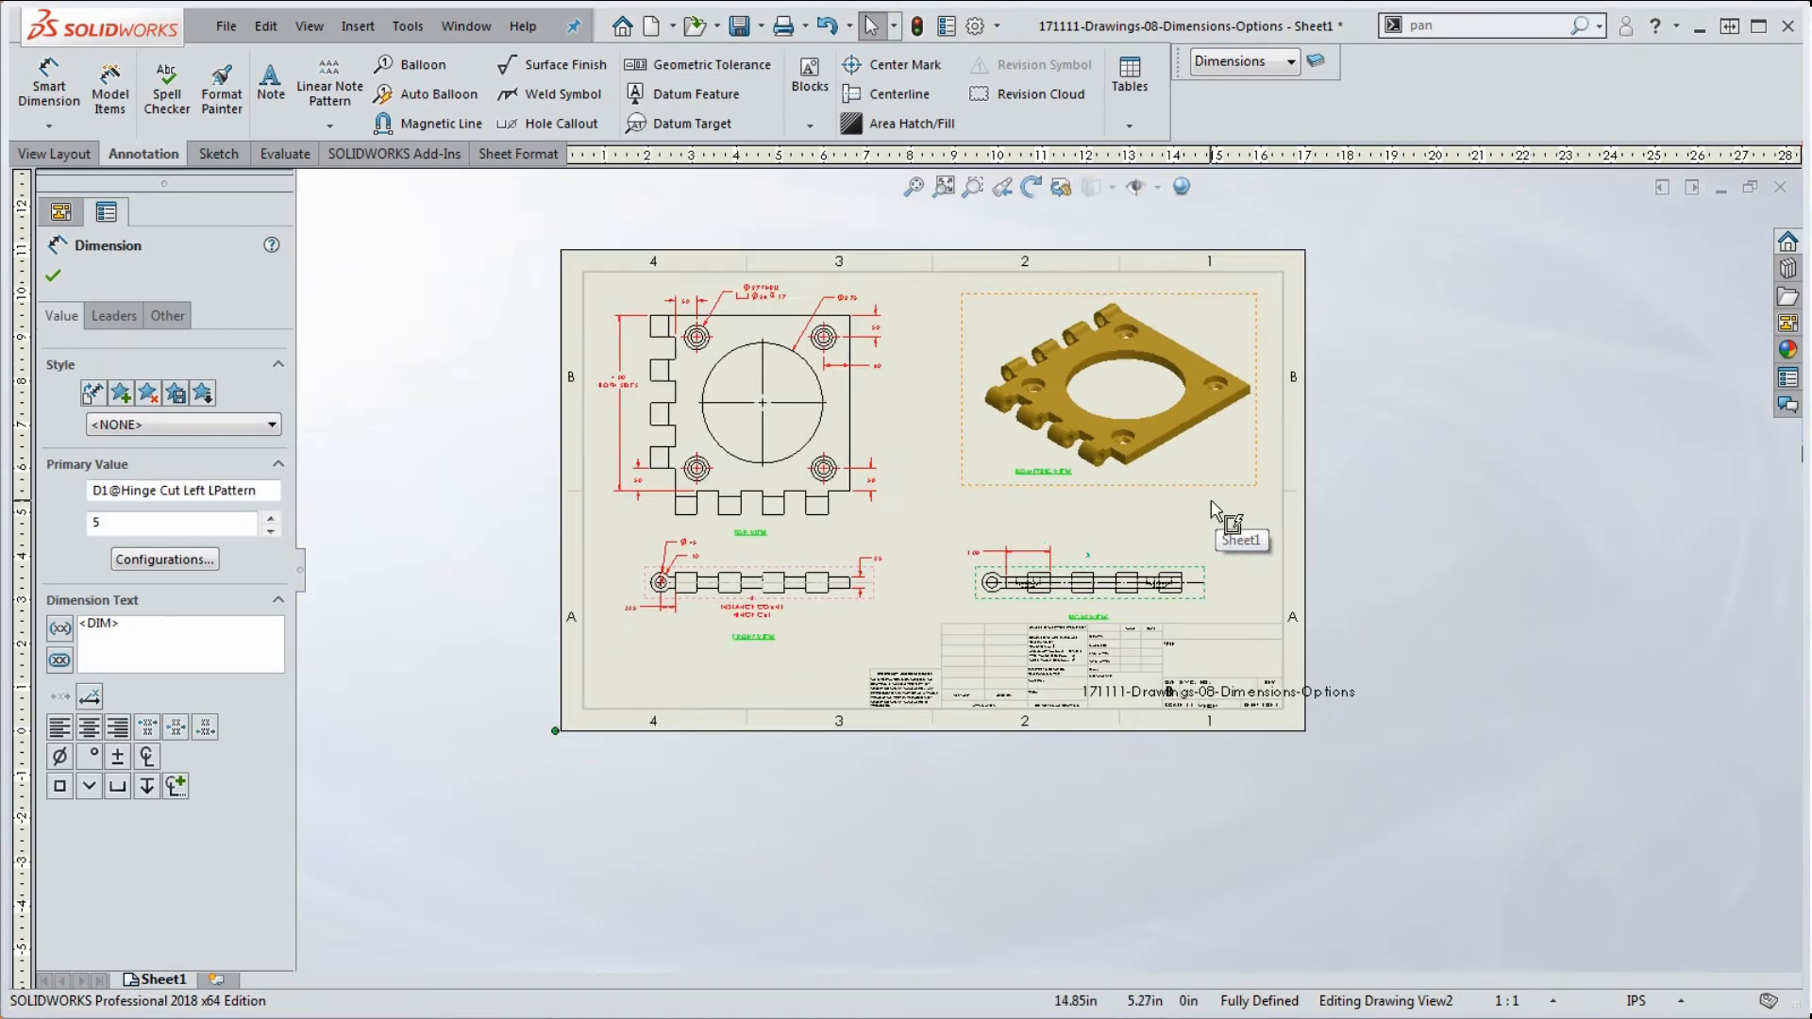
pyautogui.scroll(-5, 1076, 445)
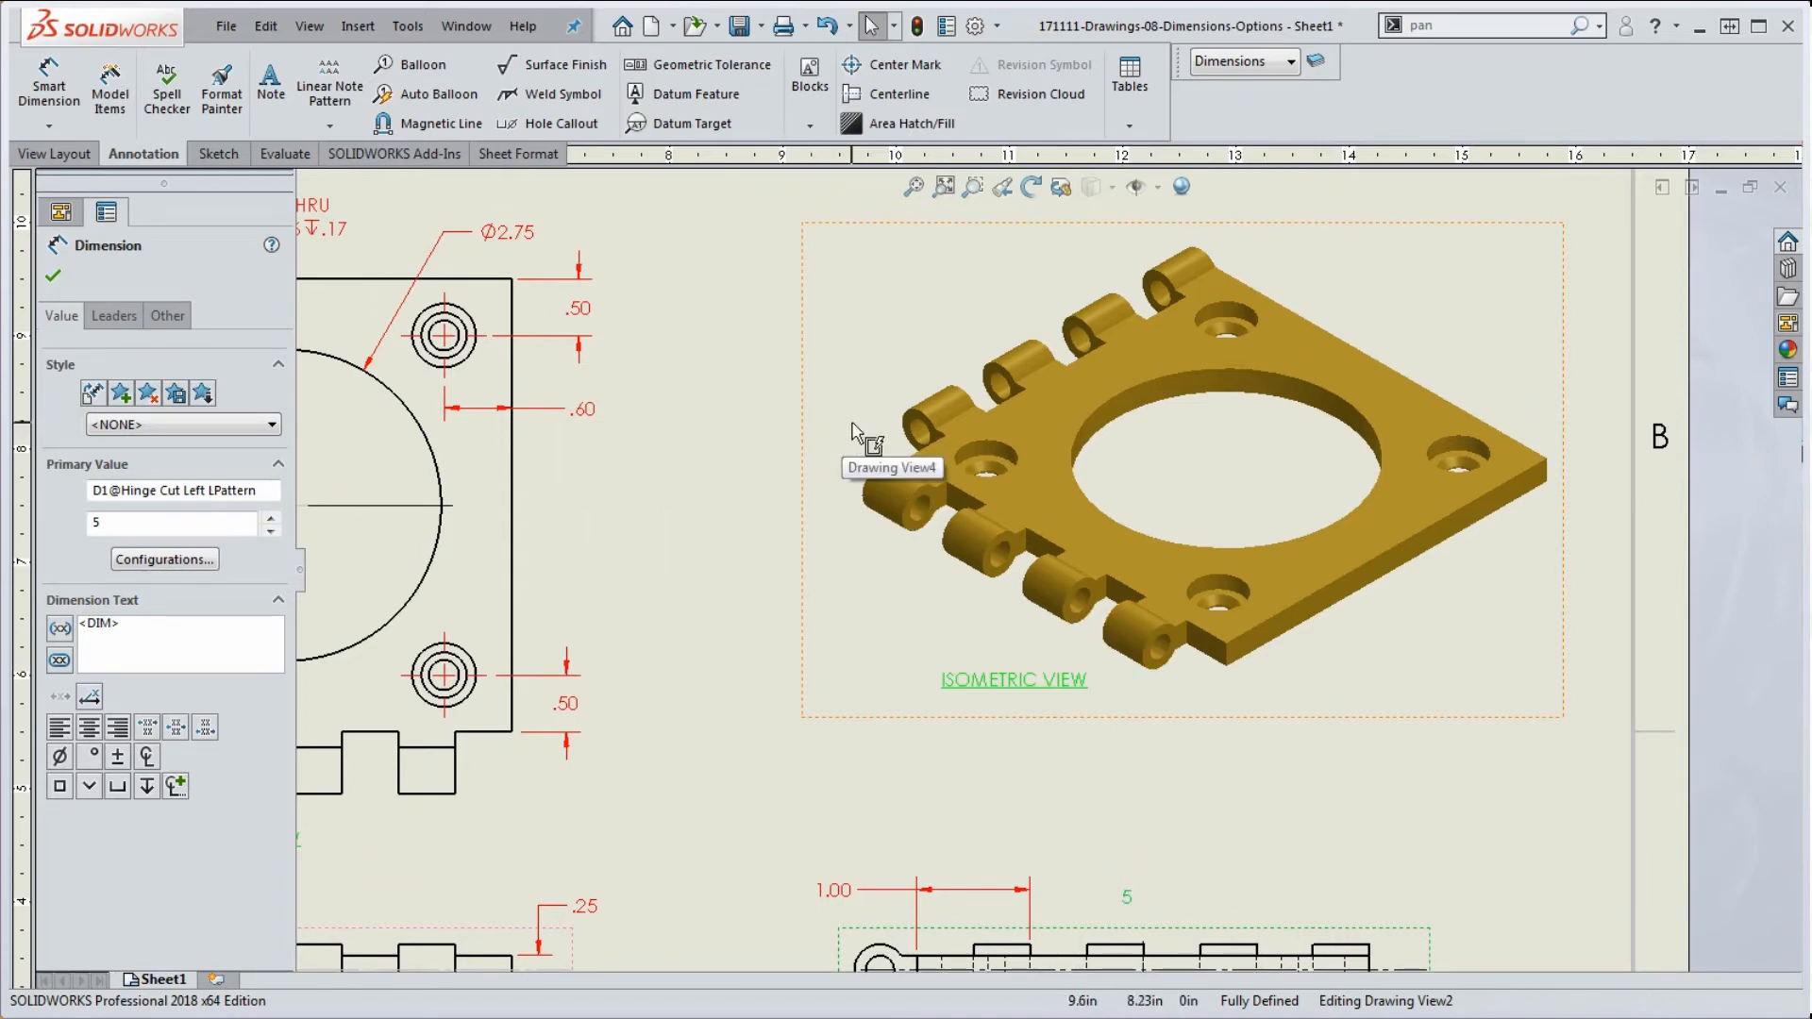
pyautogui.scroll(5, 942, 444)
pyautogui.scroll(-4, 1009, 489)
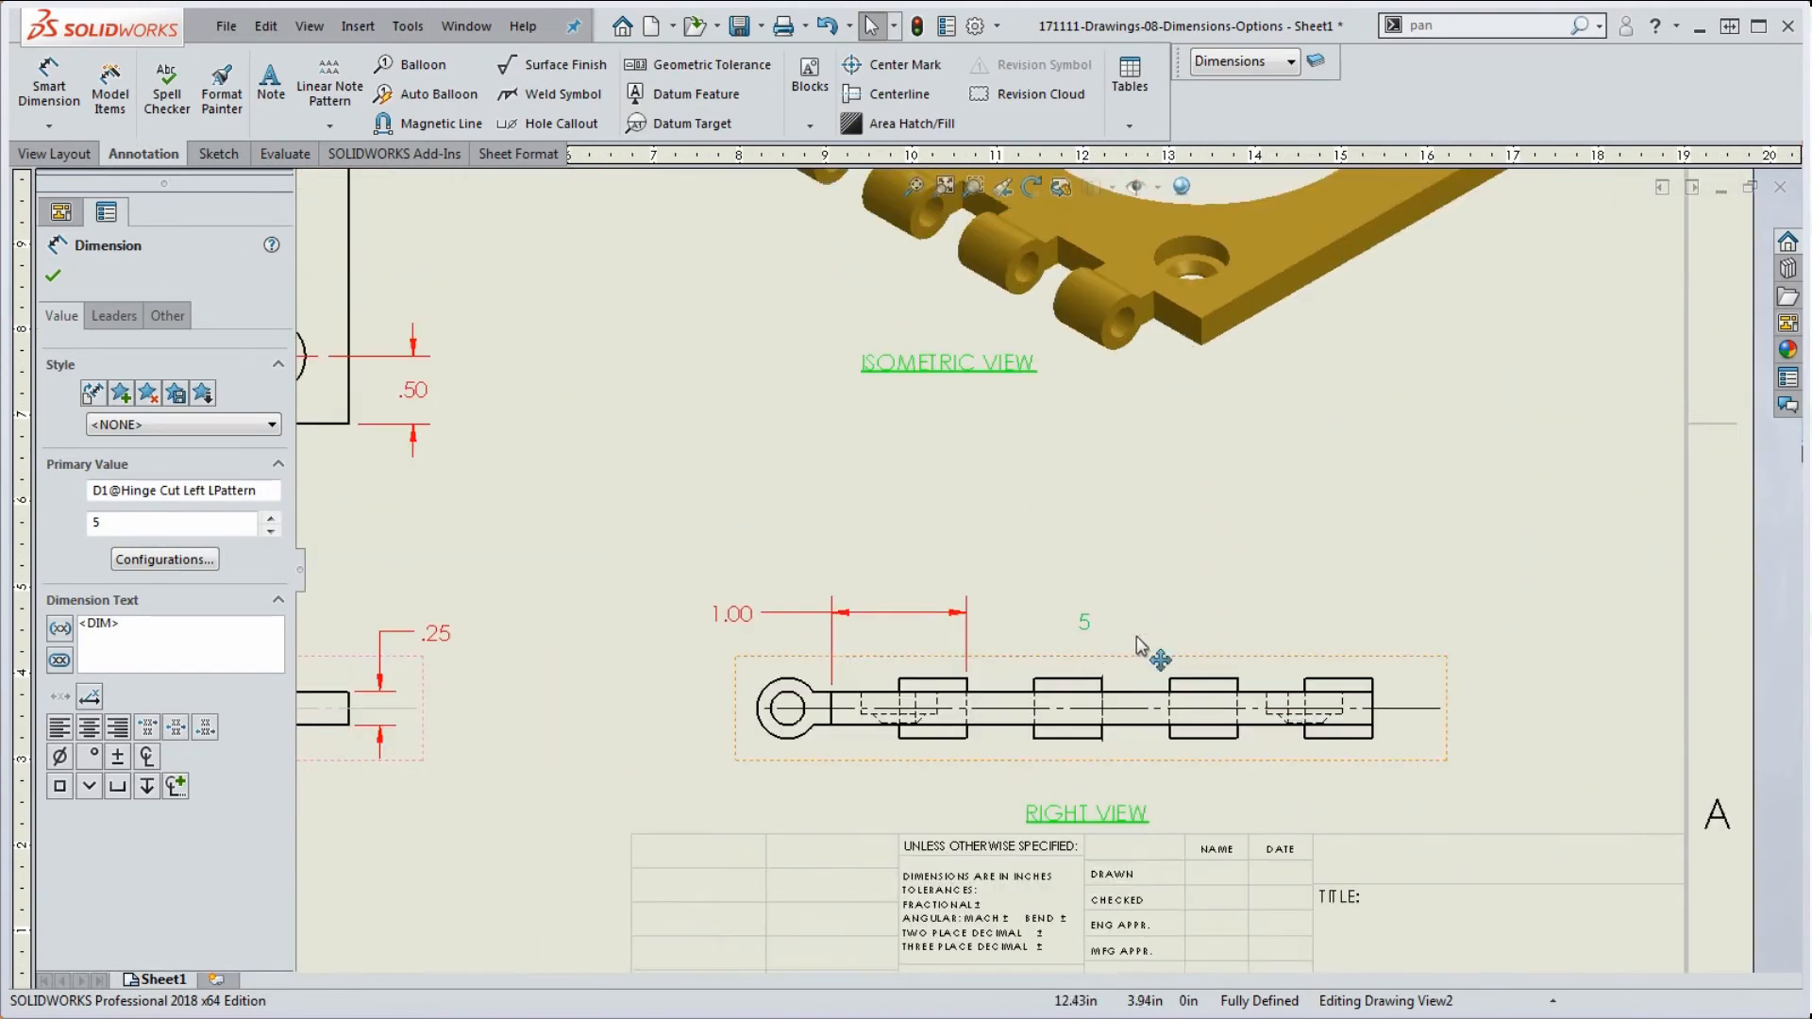
# Step: Set the top view's 4.00 BOTH SIDES dimension to 5.00 in and rebuild the drawing
pyautogui.scroll(5, 1210, 637)
pyautogui.scroll(-5, 813, 485)
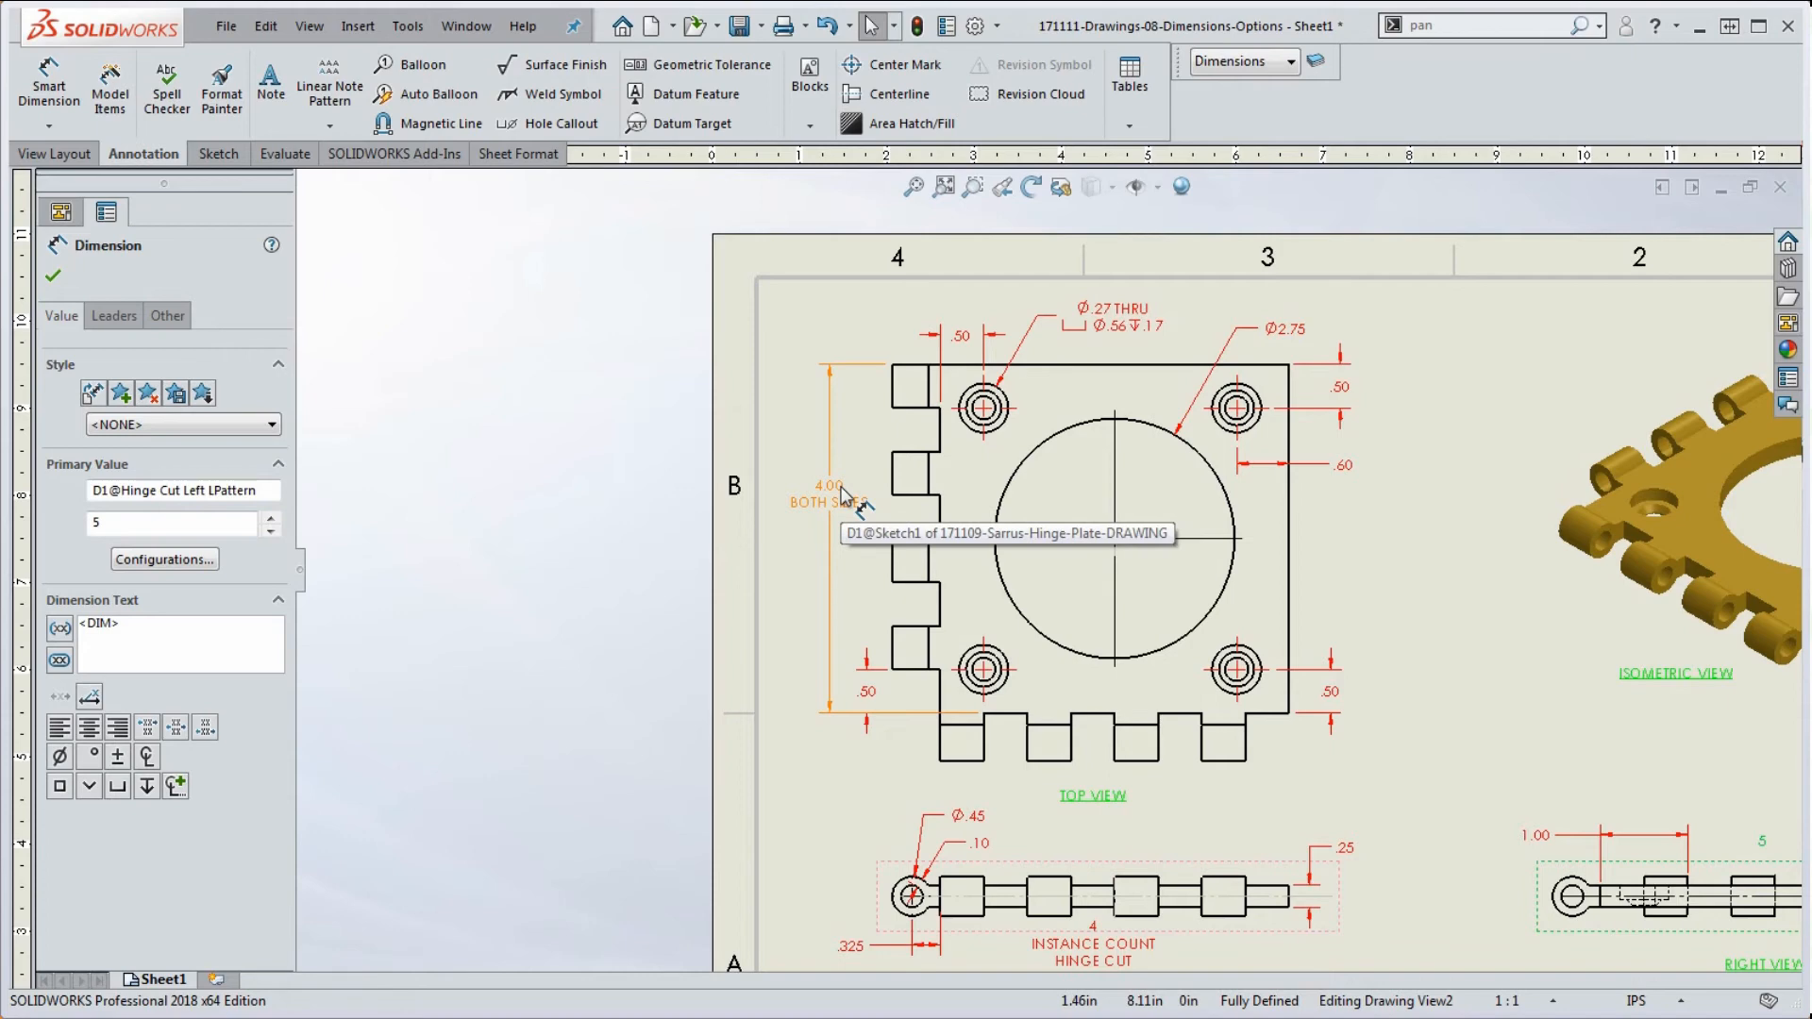
pyautogui.click(843, 495)
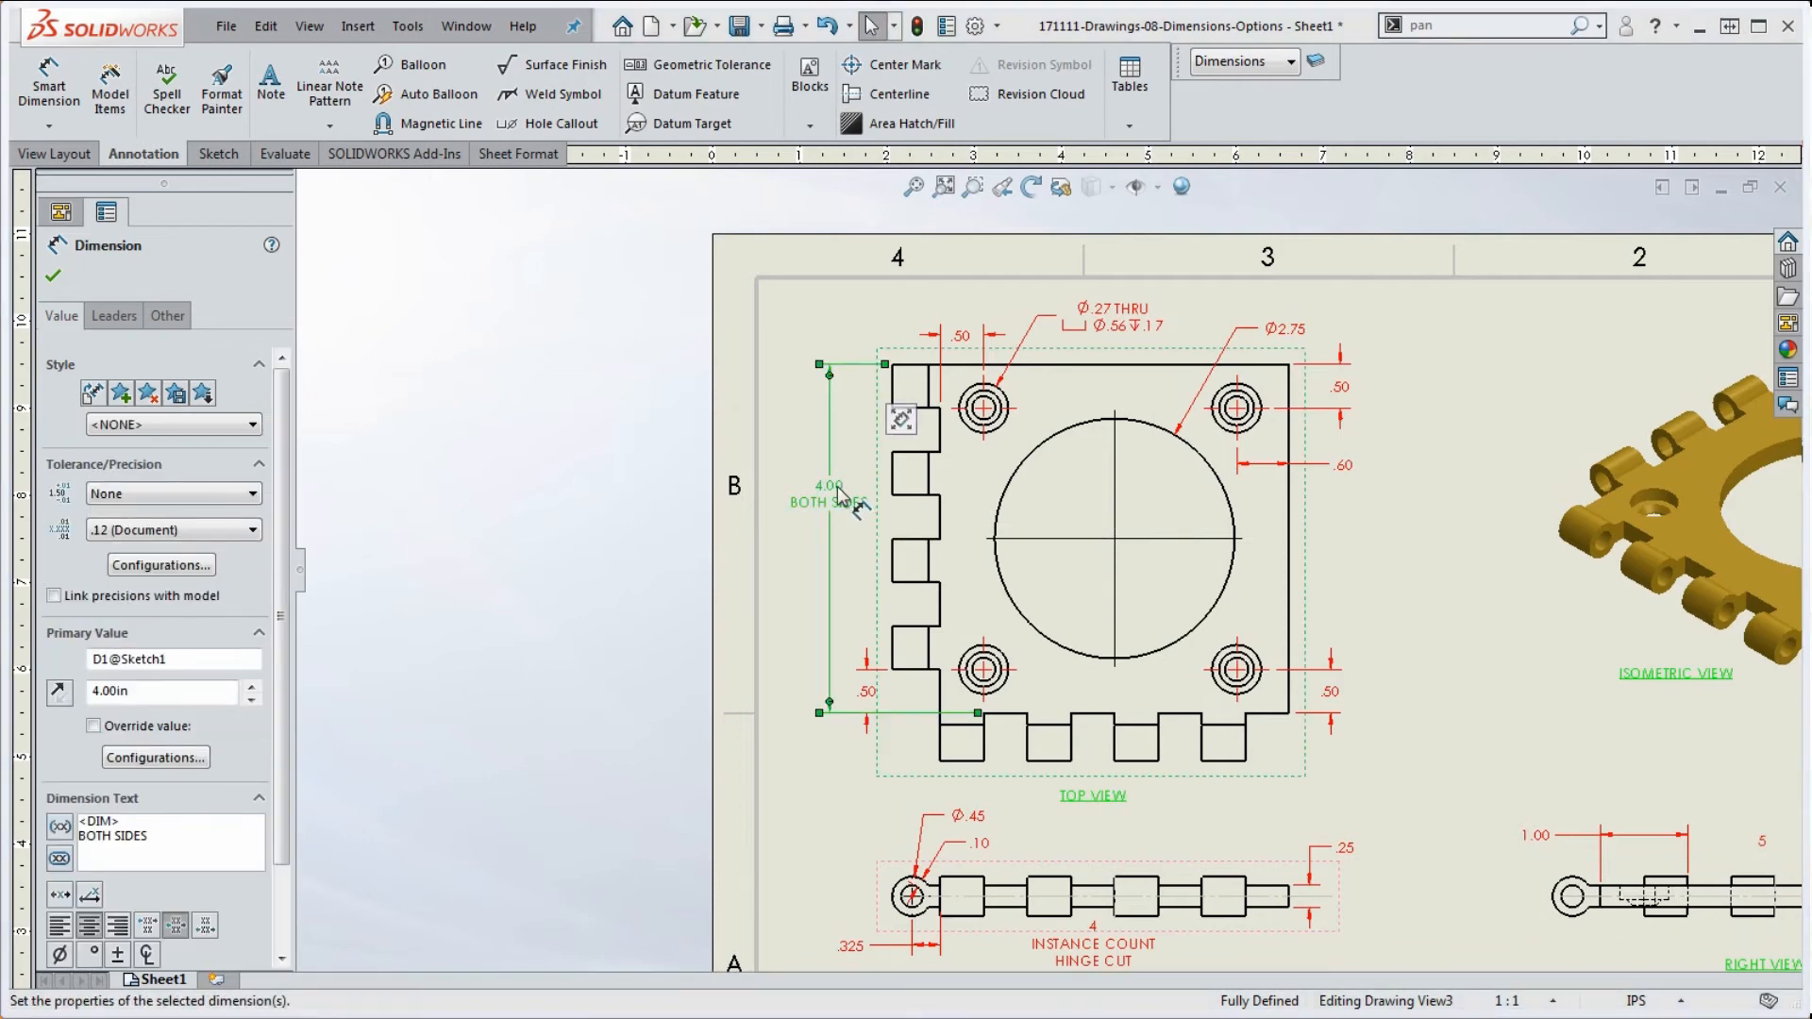
pyautogui.doubleClick(838, 492)
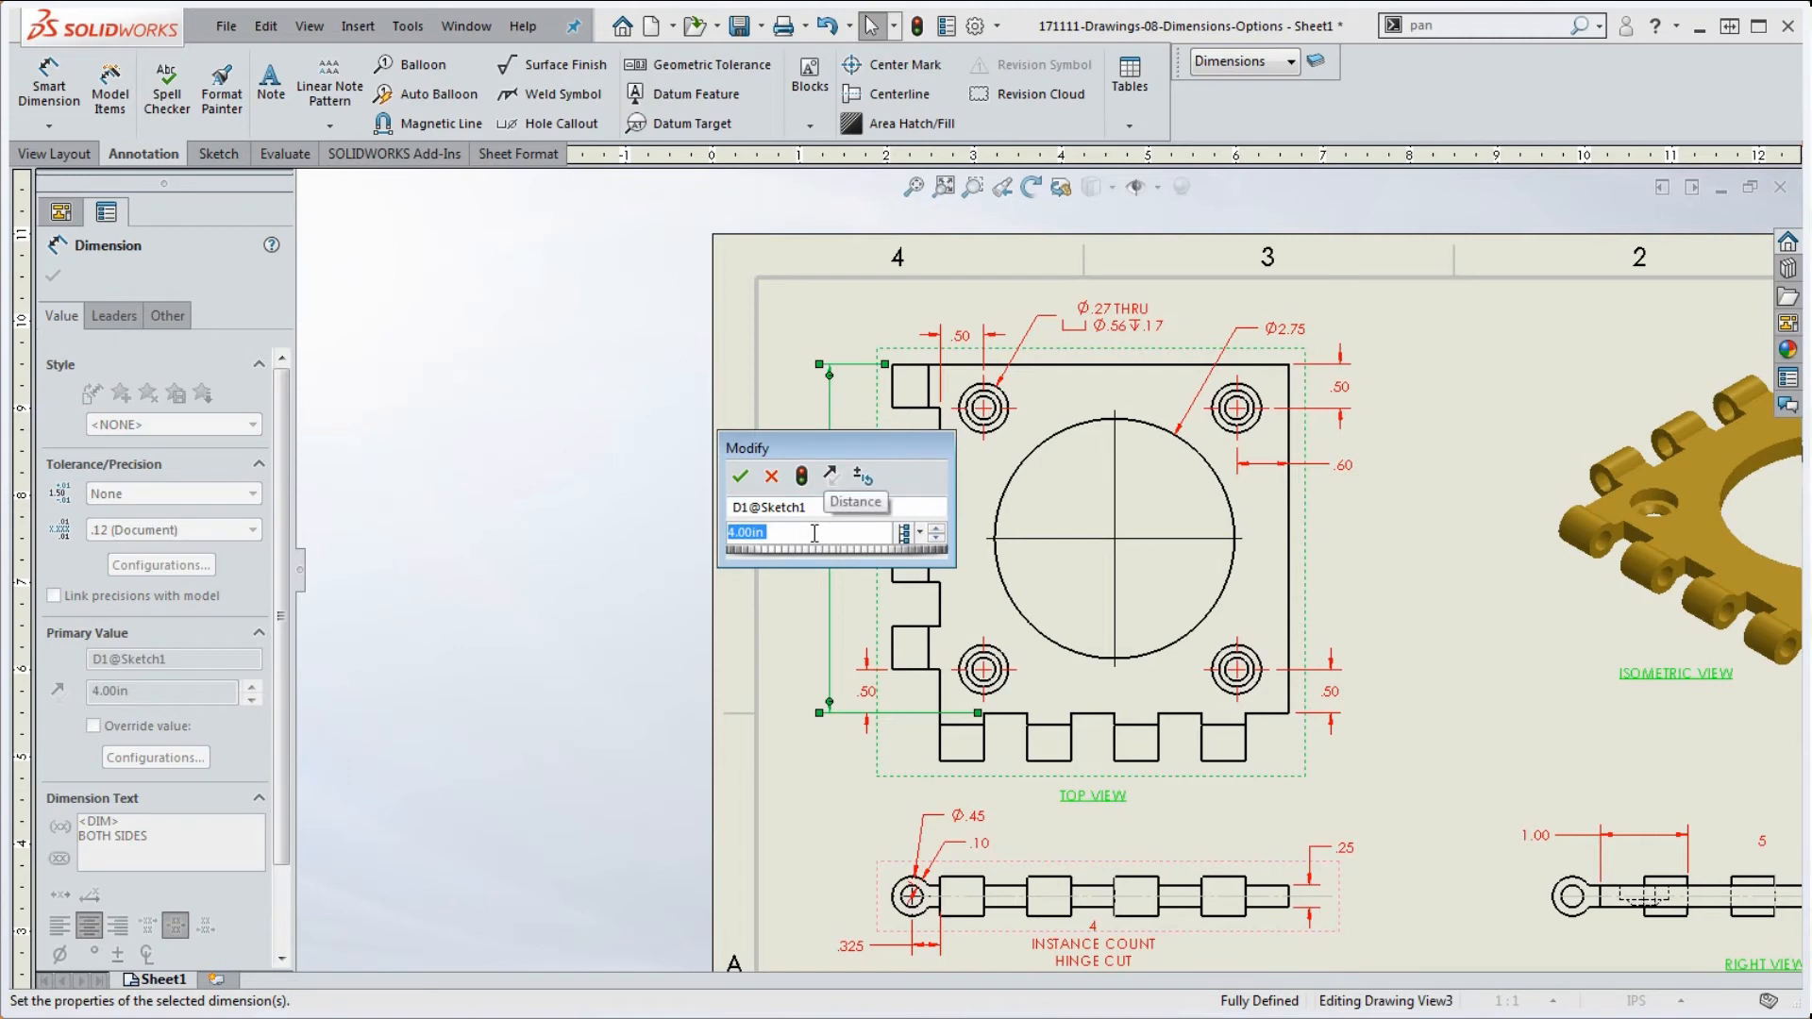
pyautogui.press('Return')
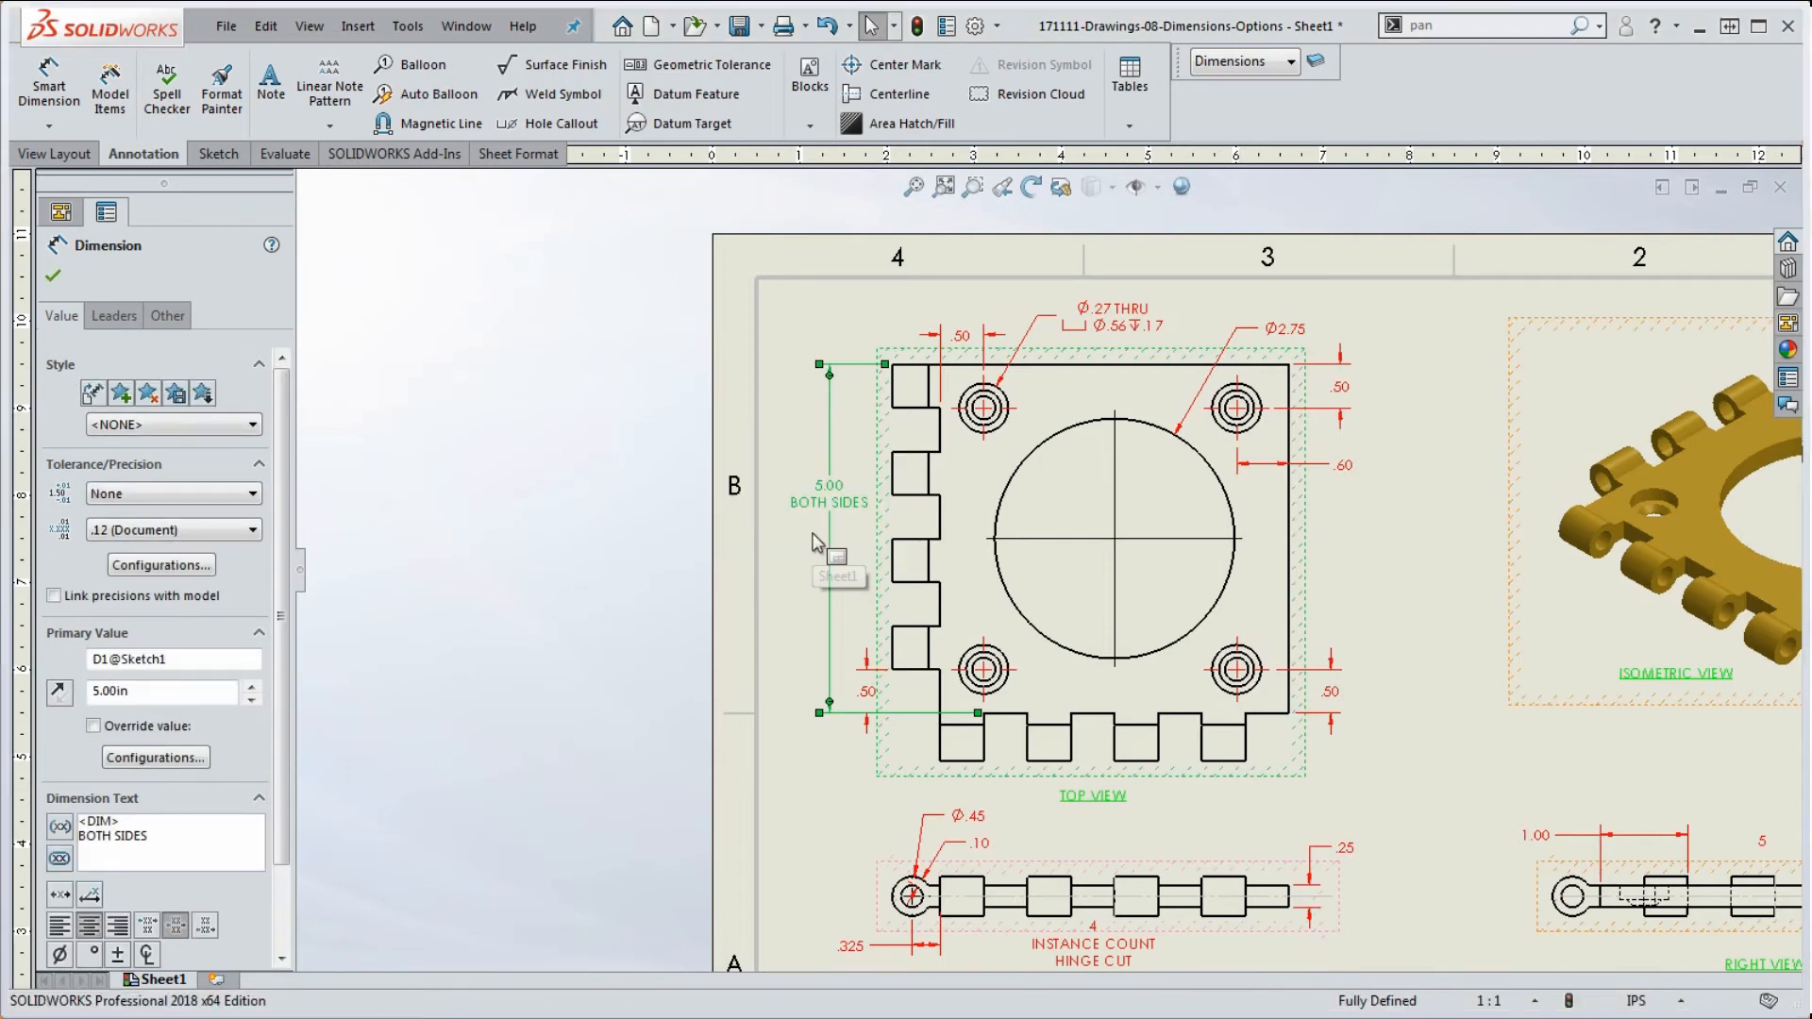
pyautogui.scroll(4, 1191, 519)
pyautogui.scroll(-2, 1170, 585)
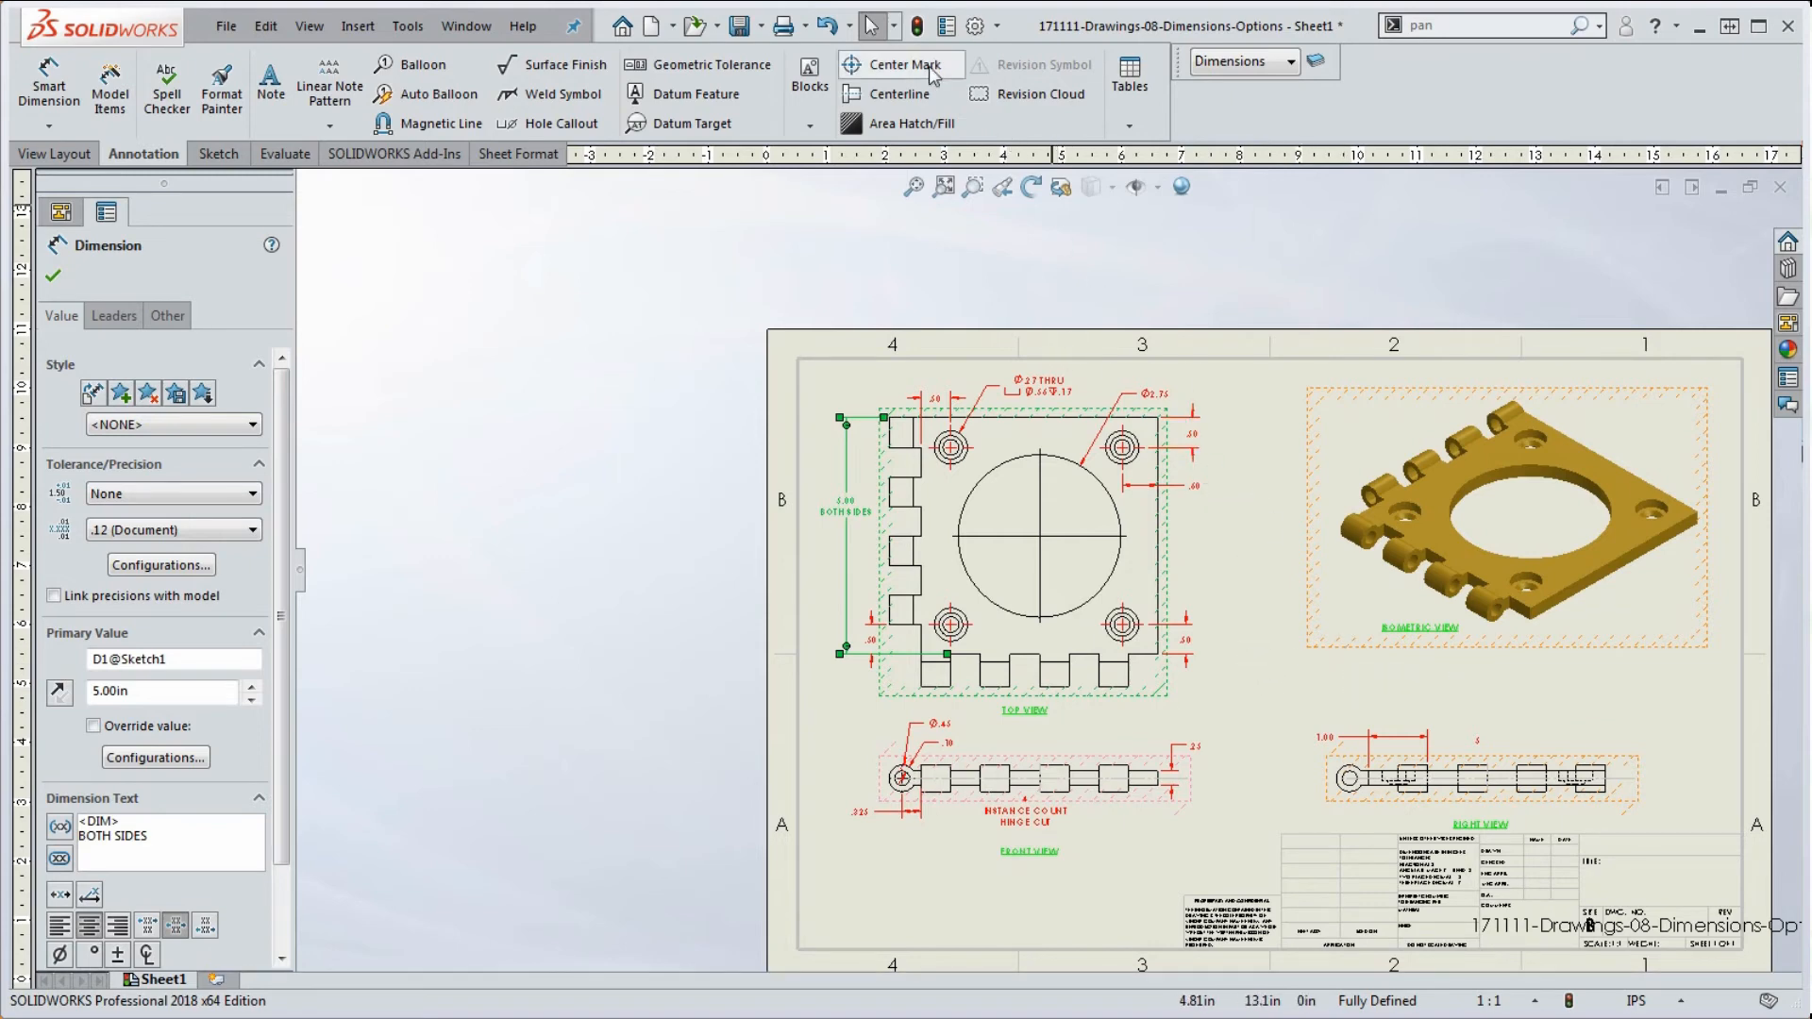
pyautogui.click(919, 28)
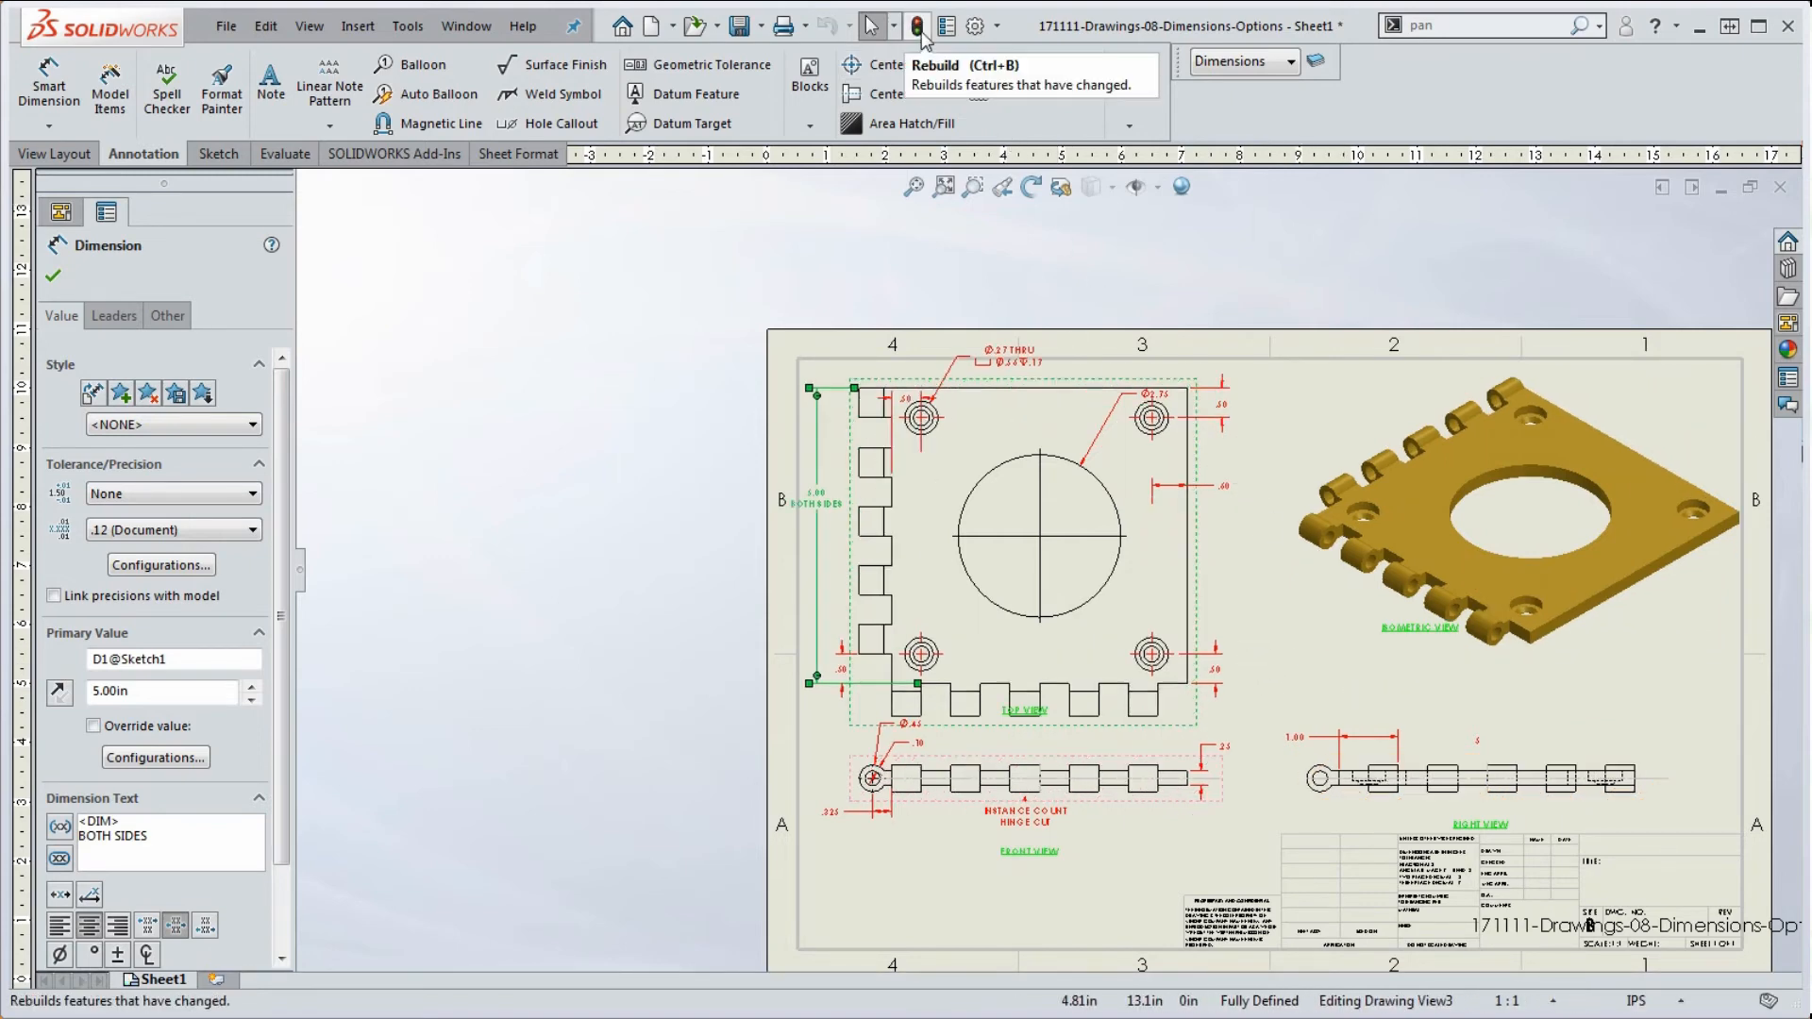
# Step: Examine the resized plate's hinge tabs in the isometric view and the instance counts in the front and right views
pyautogui.scroll(5, 1478, 308)
pyautogui.scroll(-6, 1260, 576)
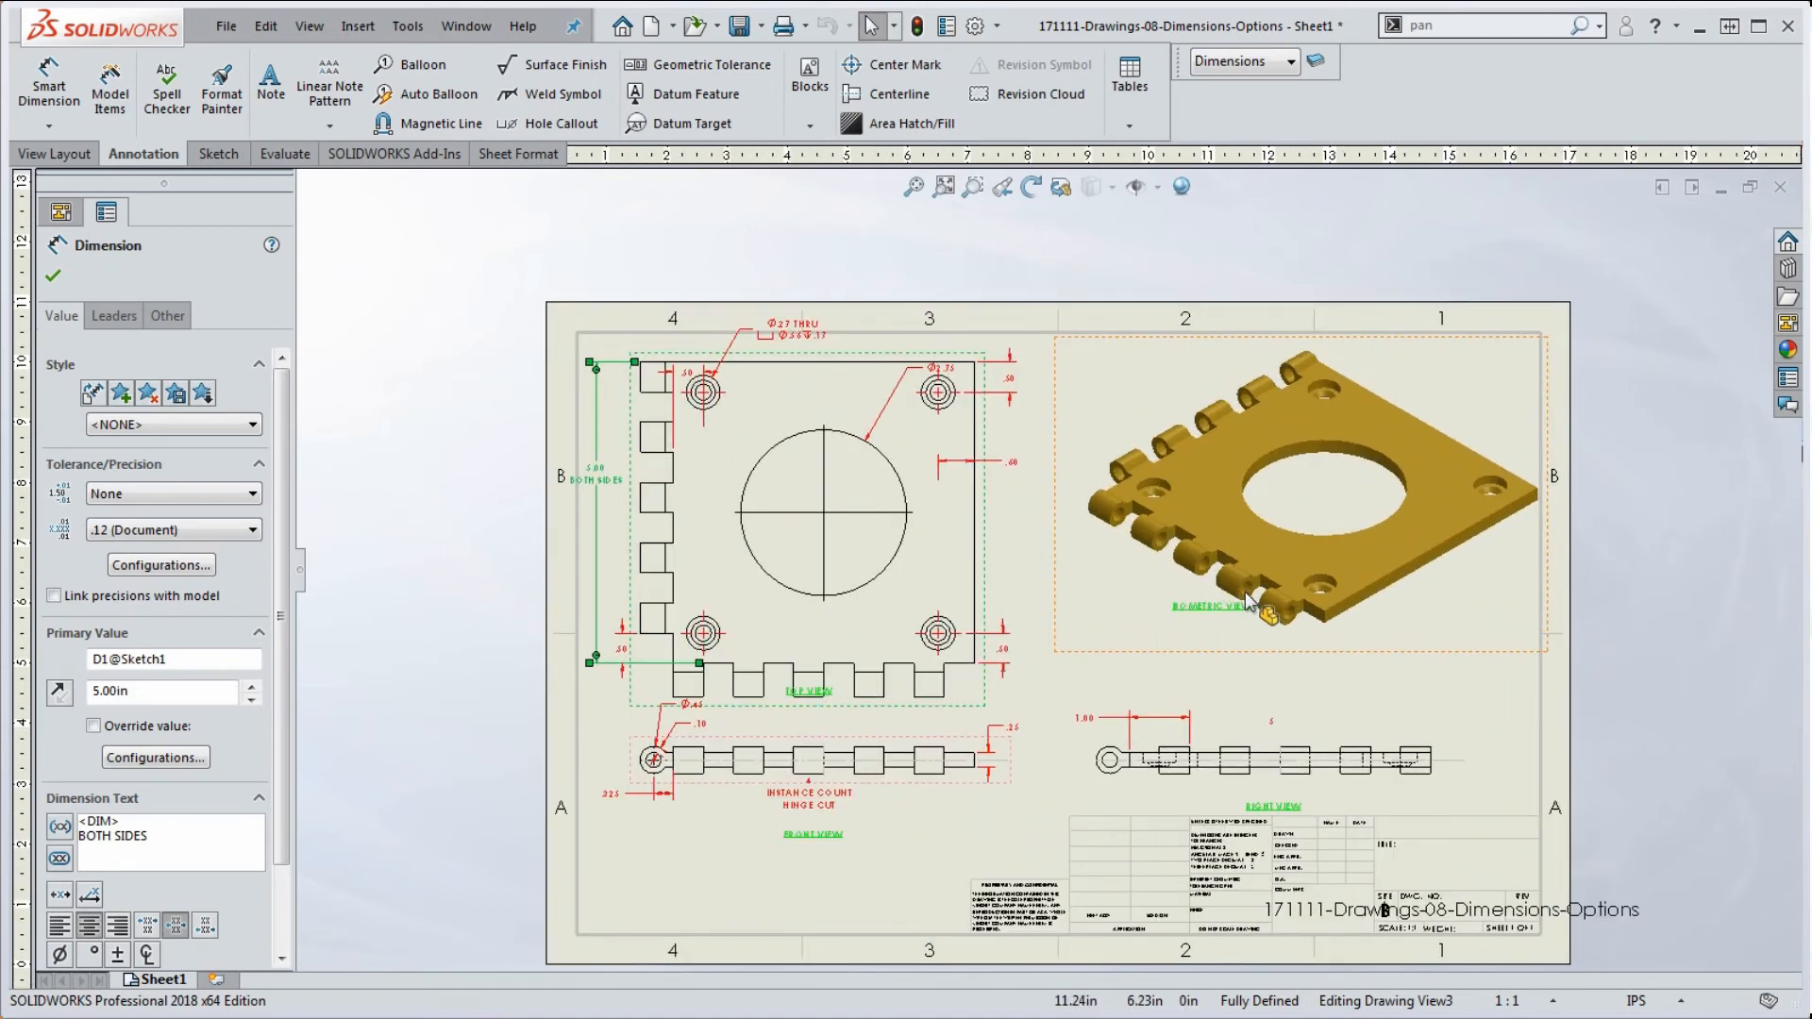
pyautogui.scroll(-4, 1280, 745)
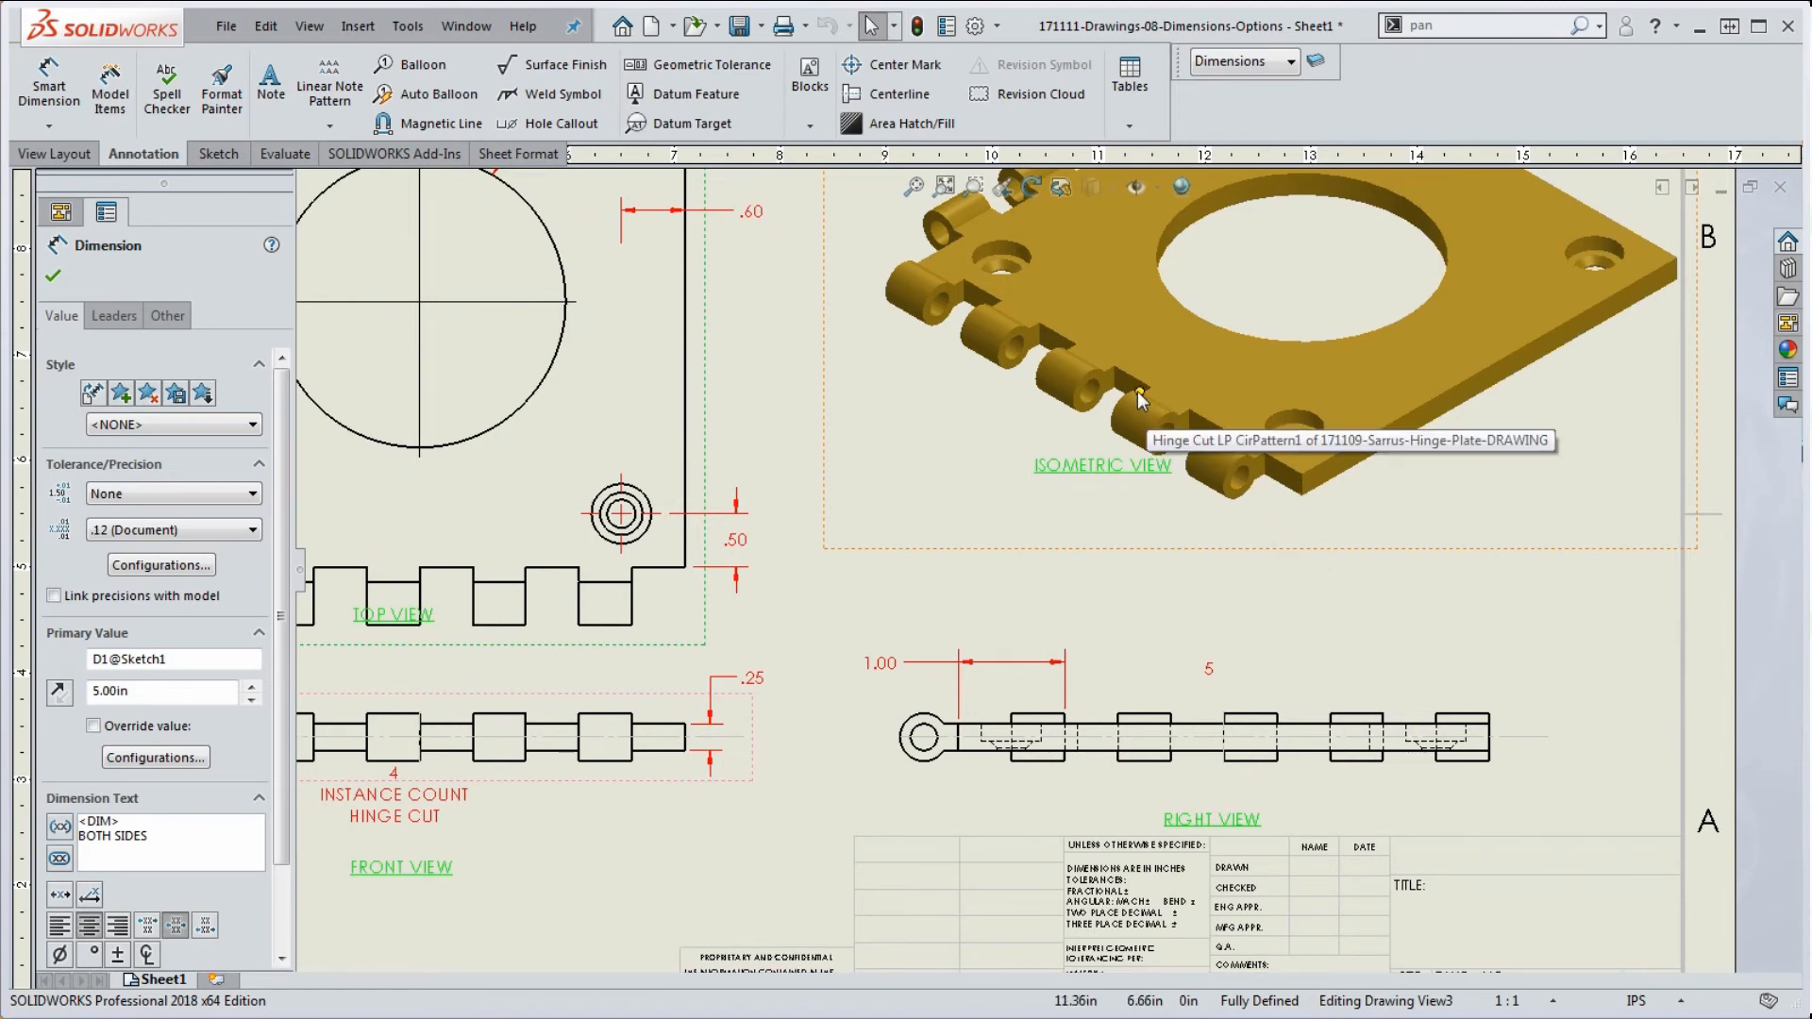
pyautogui.scroll(2, 1025, 326)
pyautogui.scroll(1, 1022, 319)
pyautogui.scroll(-1, 1026, 363)
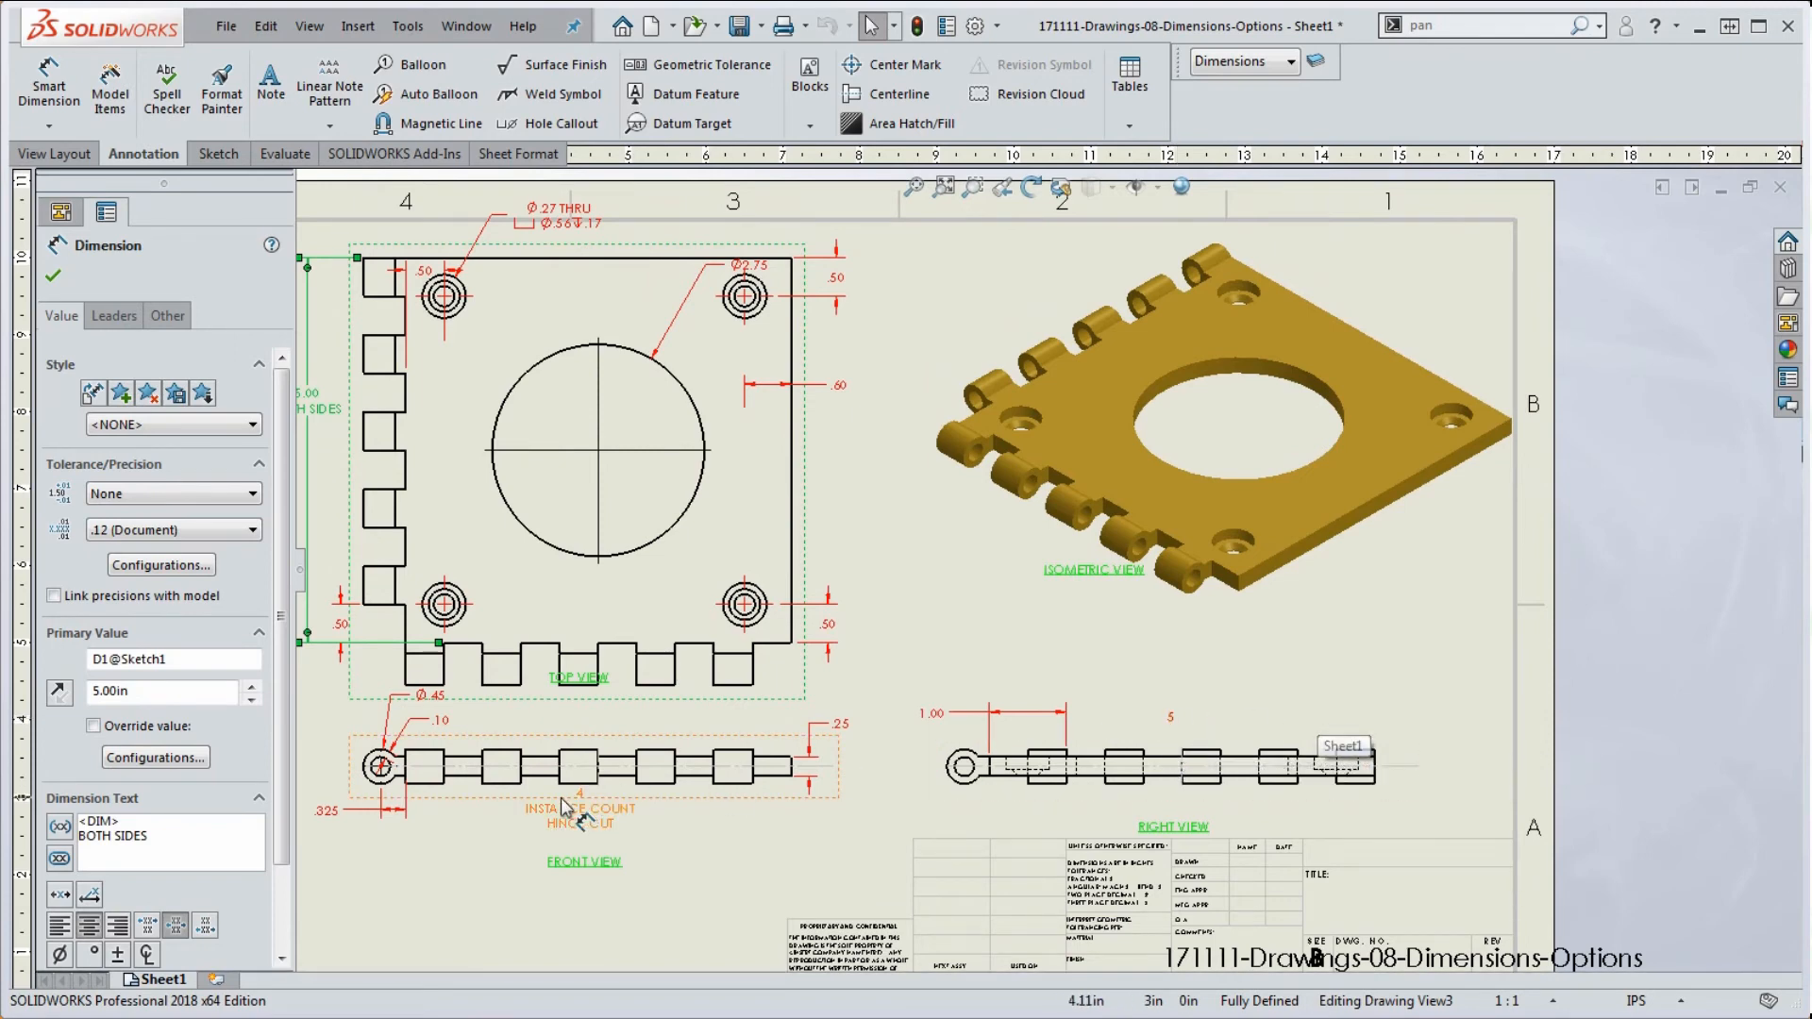
pyautogui.moveTo(592, 830); pyautogui.dragTo(590, 831)
# Step: Delete the pattern count 5 above the right view
pyautogui.scroll(-4, 1296, 746)
pyautogui.click(1038, 647)
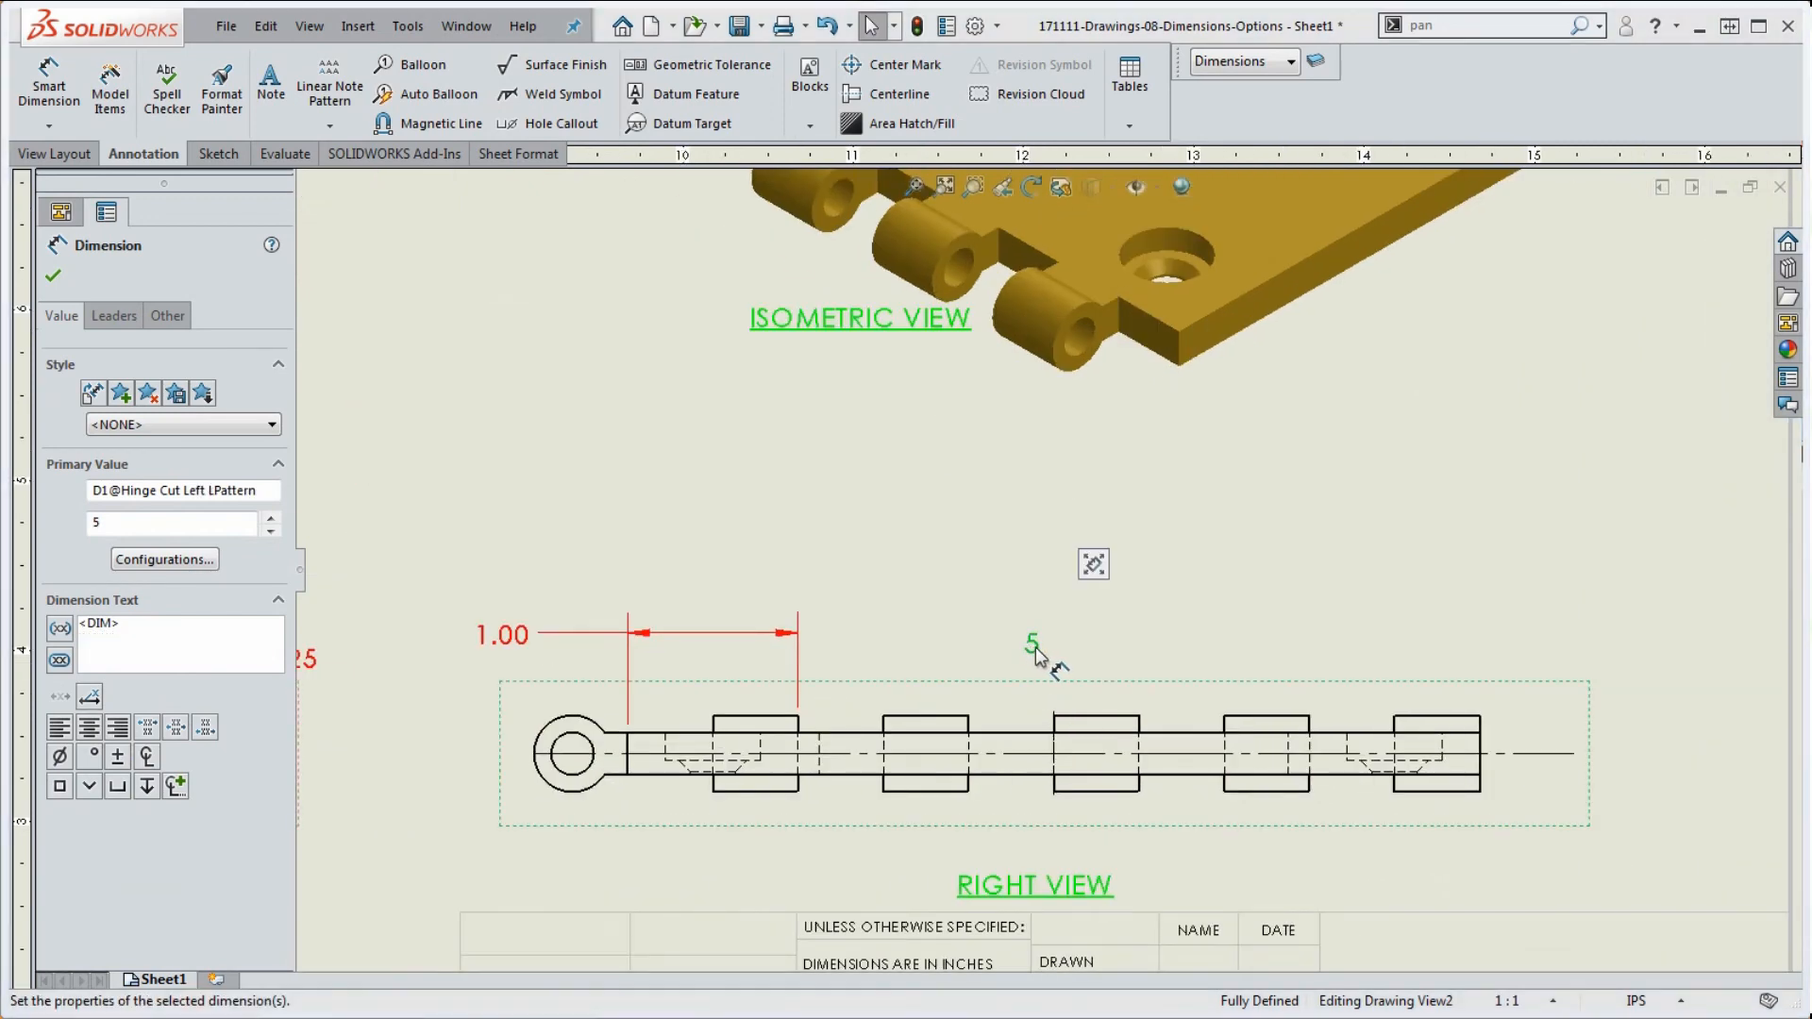
pyautogui.scroll(6, 1038, 655)
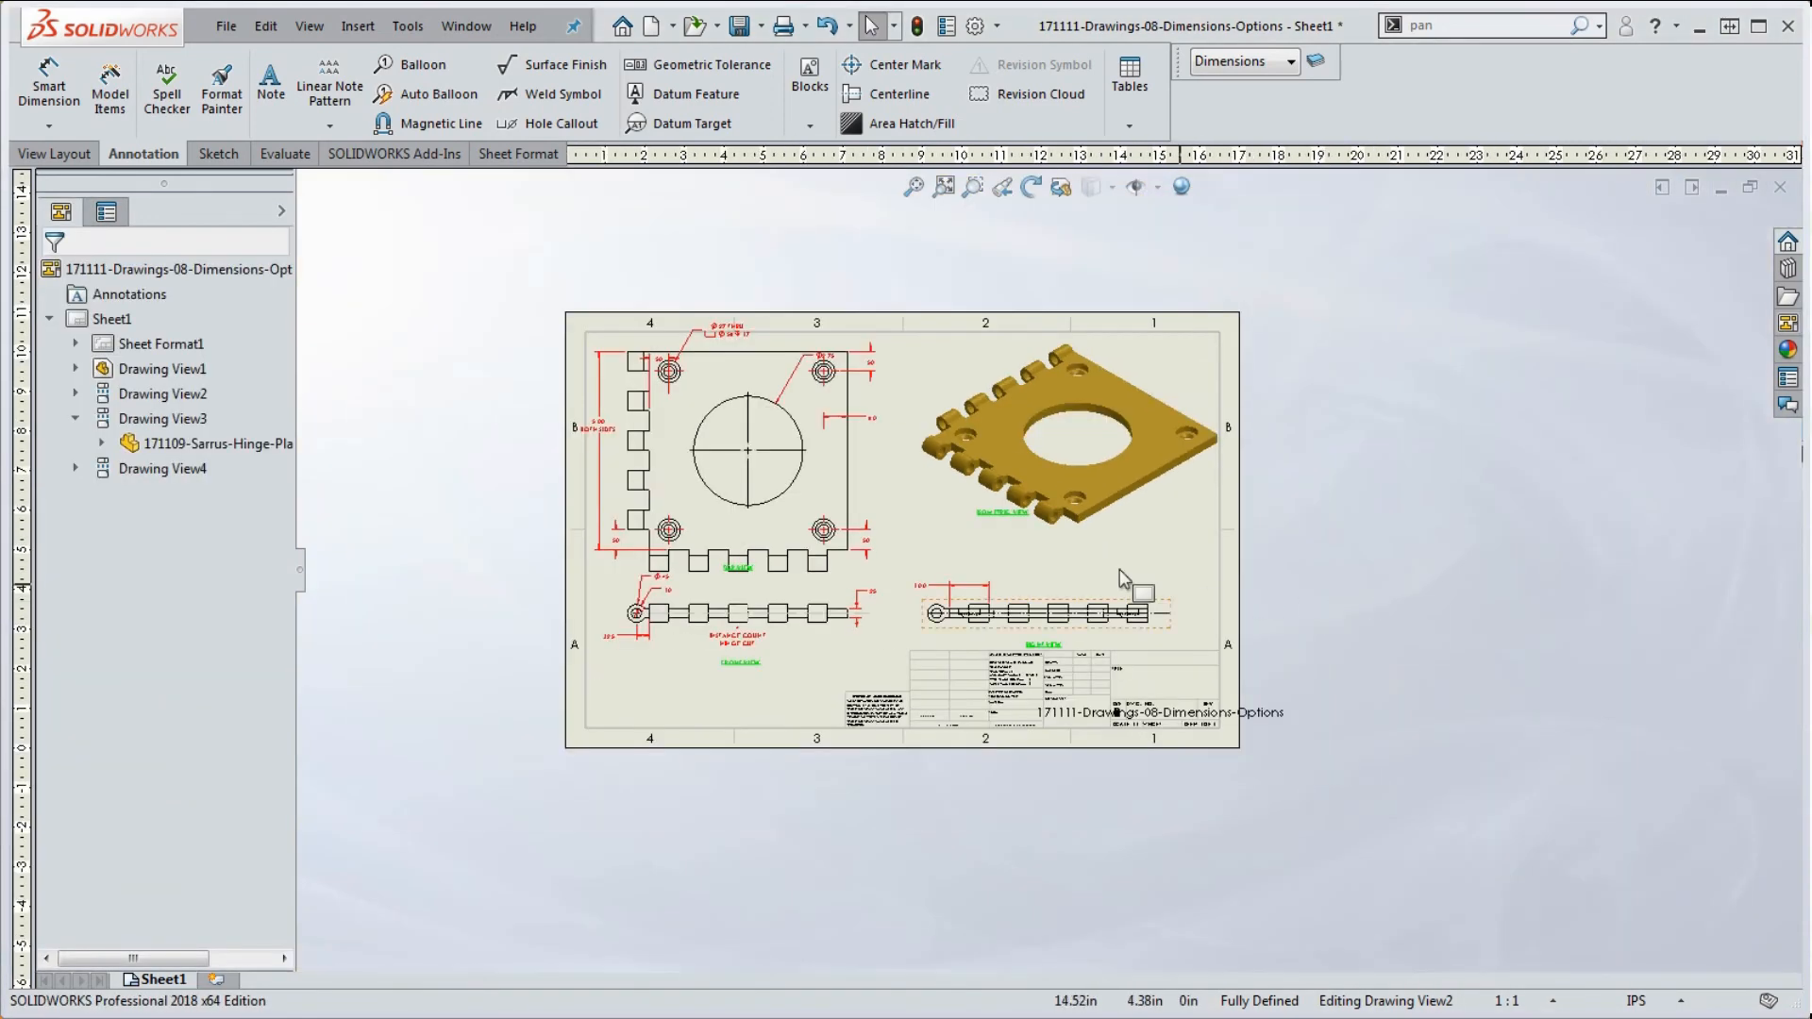
# Step: Set the top view's BOTH SIDES dimension back to 4.00 in and rebuild the drawing
pyautogui.doubleClick(678, 457)
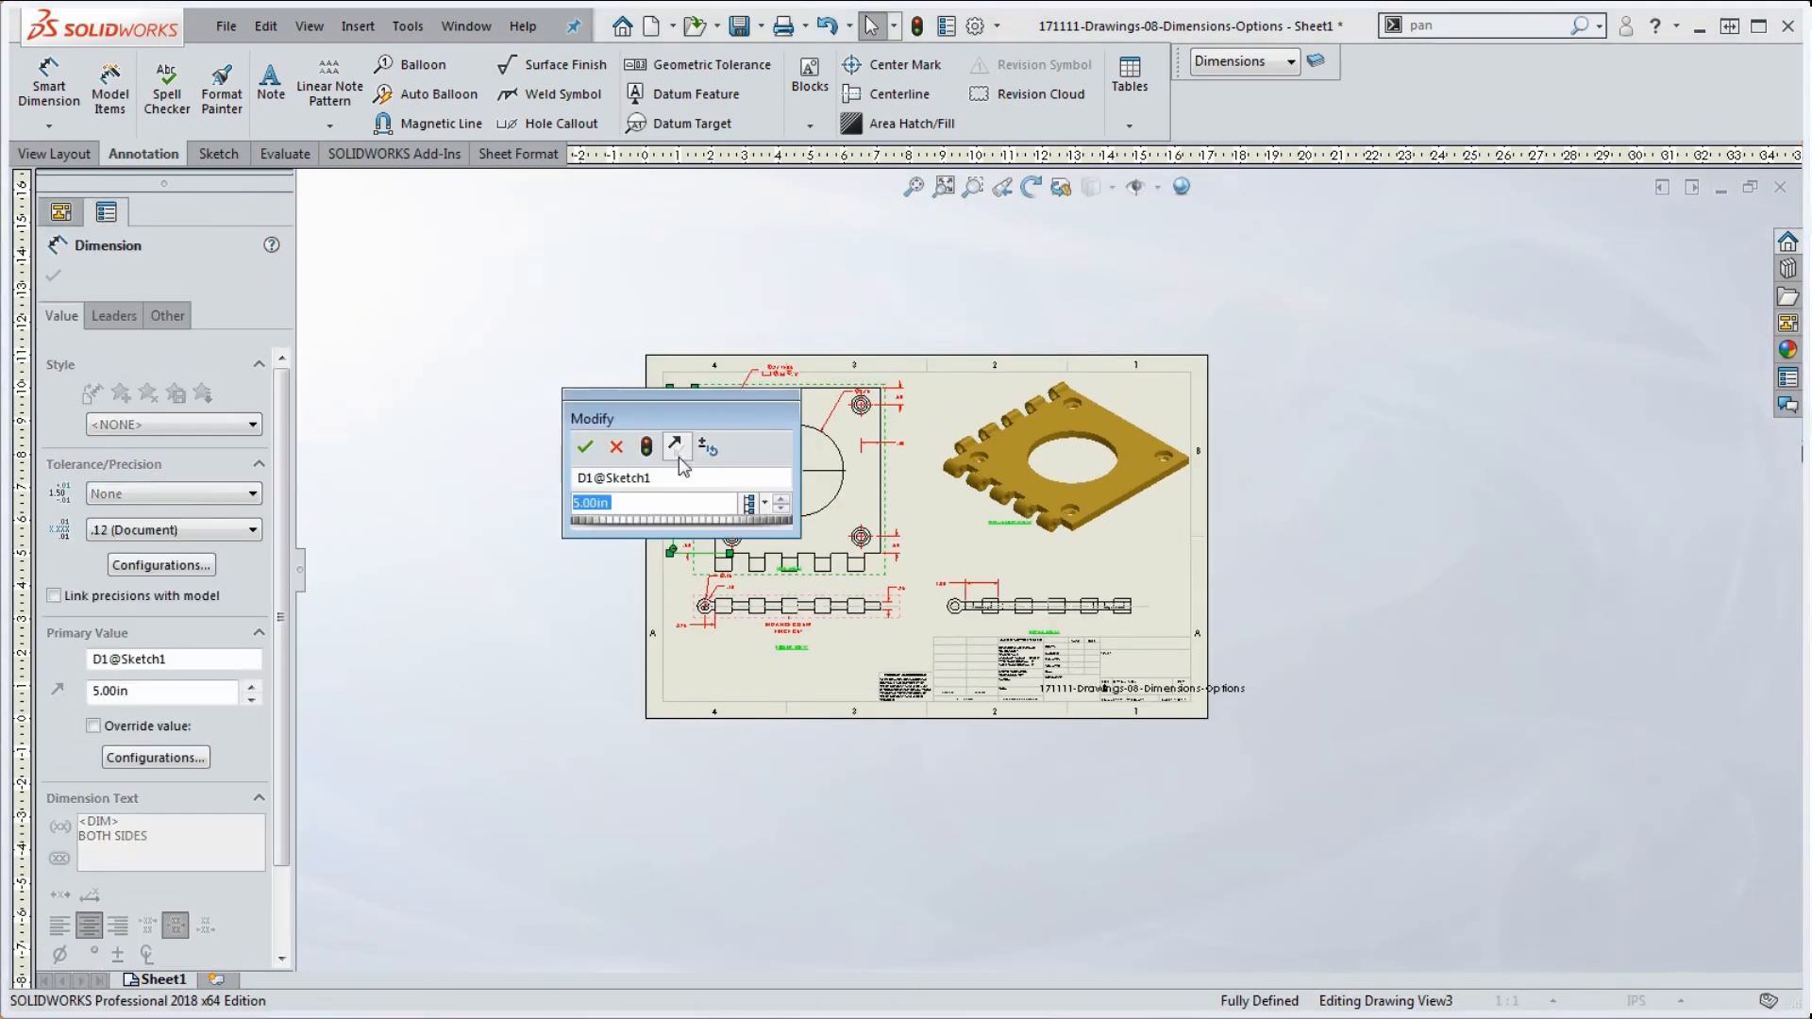
pyautogui.write('4')
pyautogui.press('Return')
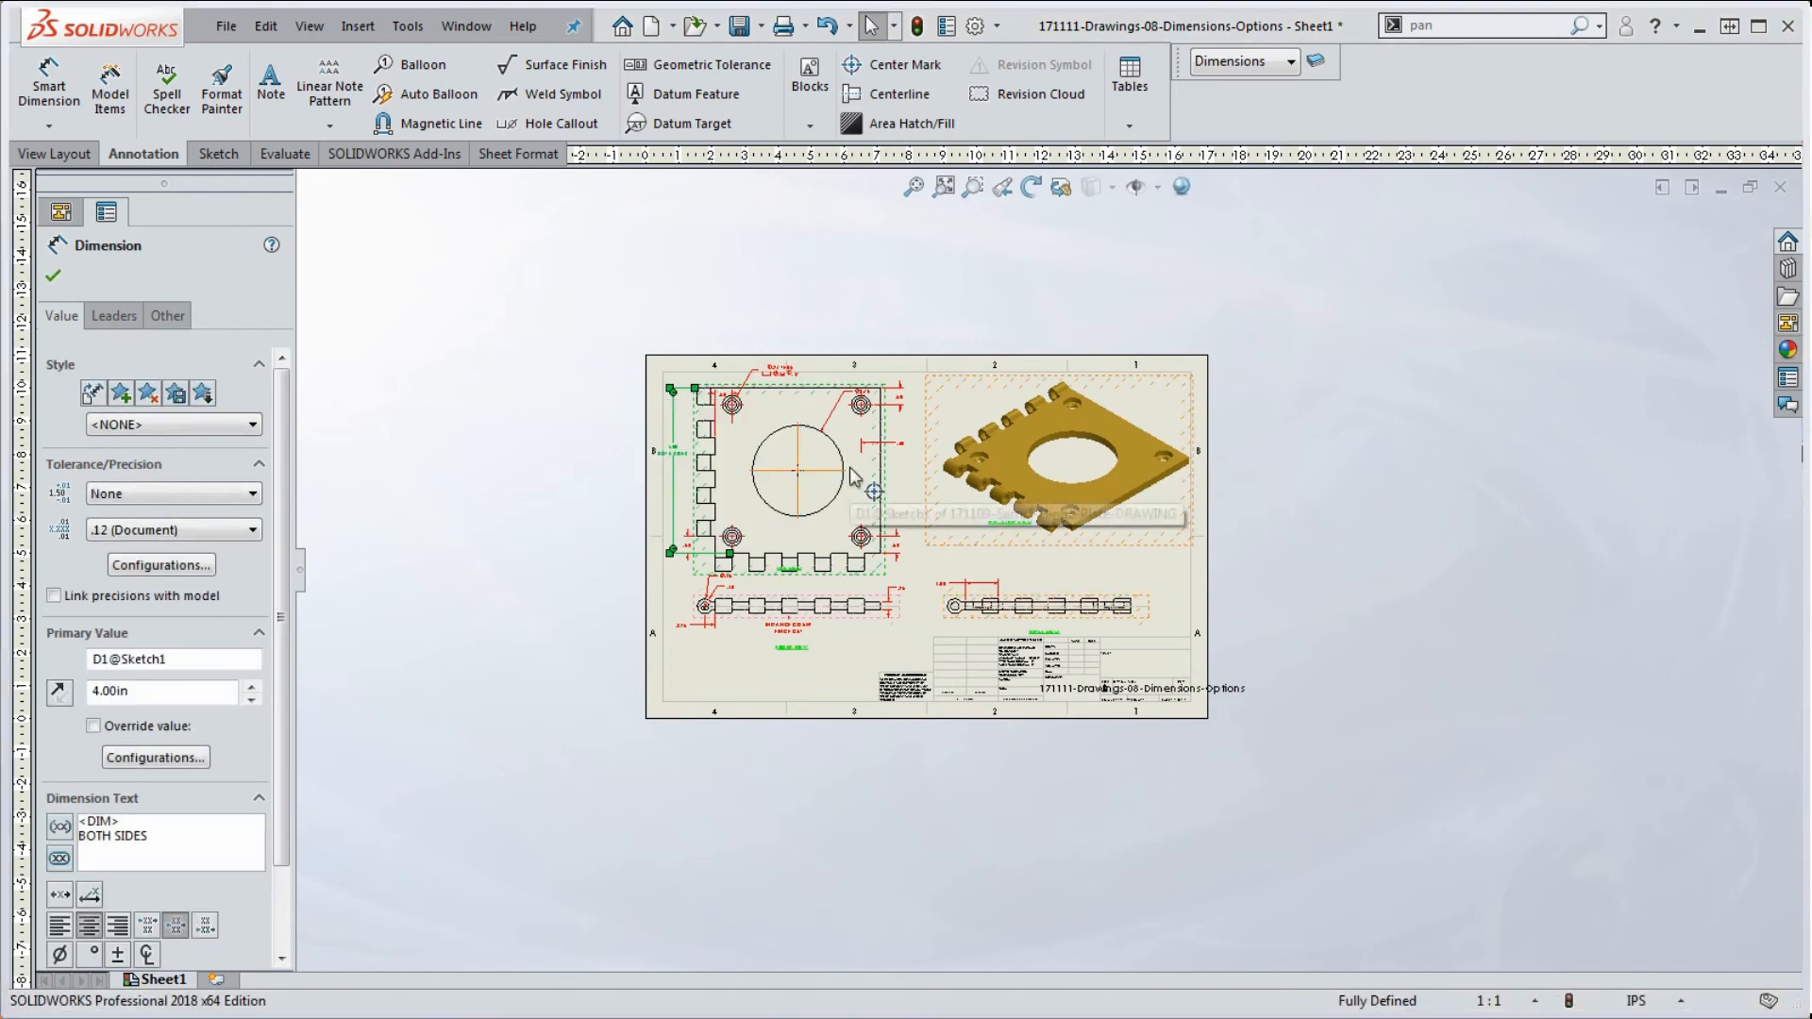
pyautogui.click(920, 29)
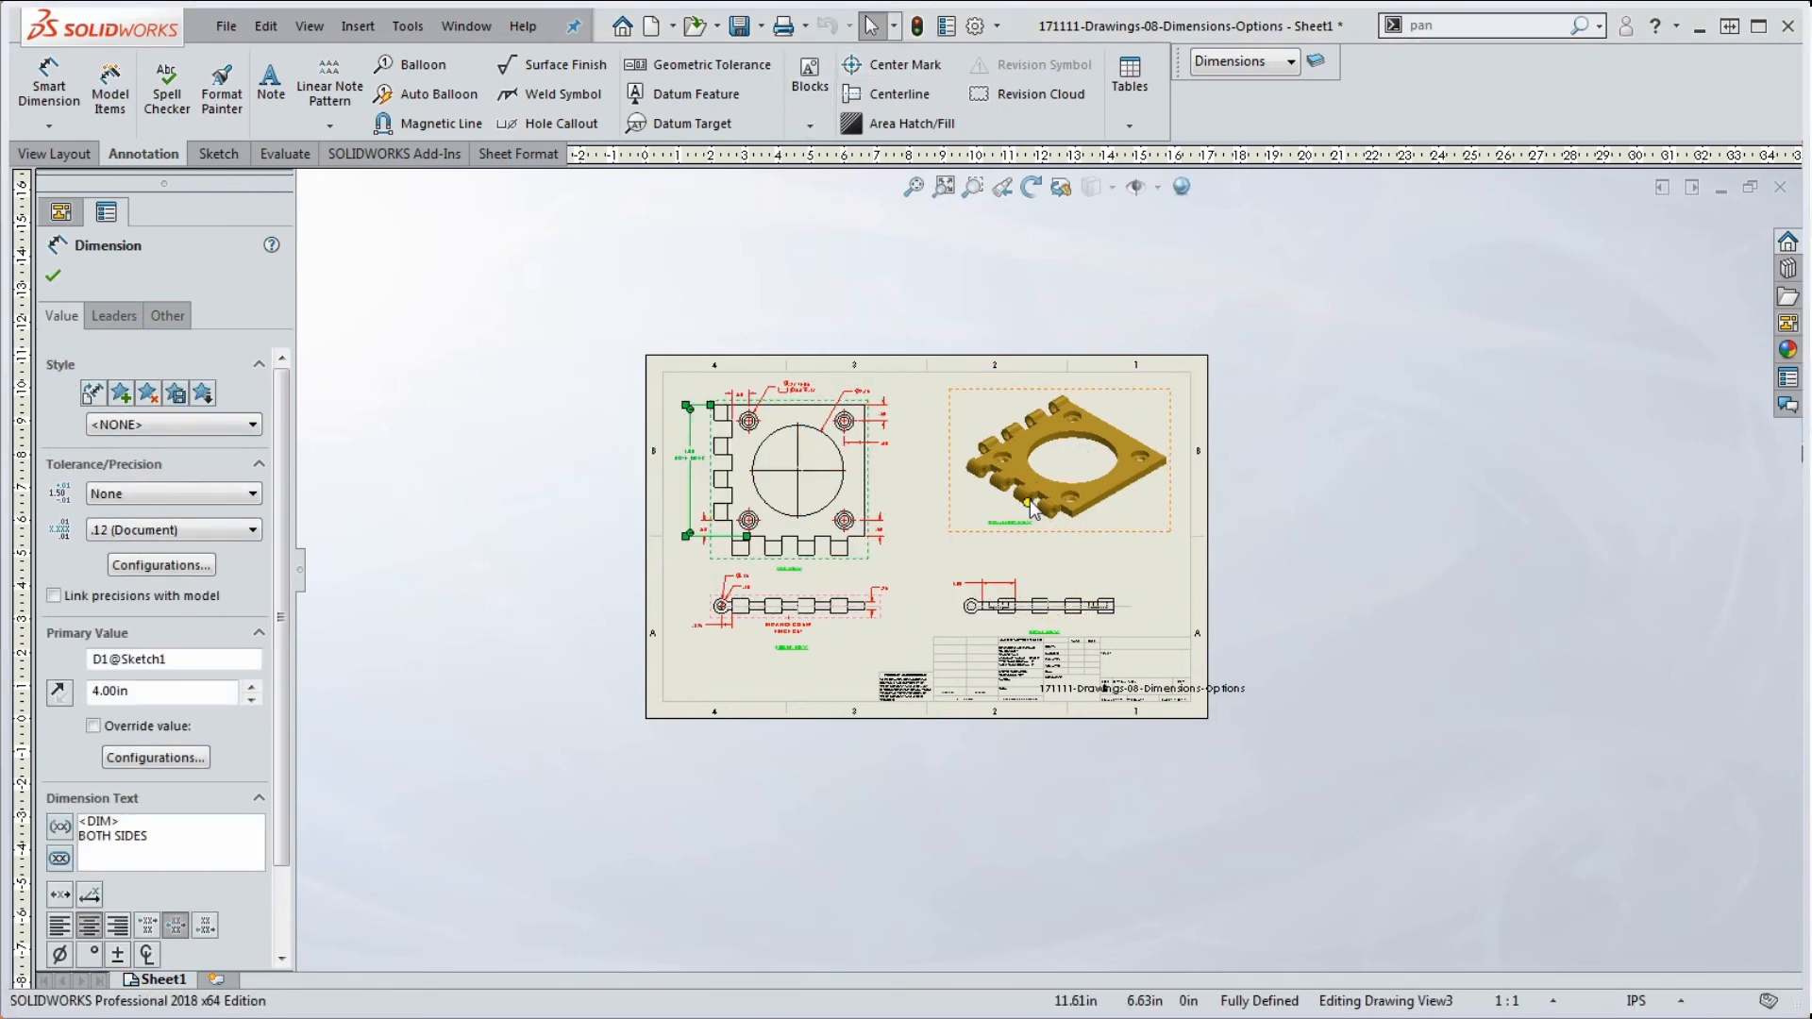
# Step: Move the isometric view slightly left and down on the sheet
pyautogui.scroll(-4, 1027, 540)
pyautogui.moveTo(951, 570); pyautogui.dragTo(927, 581)
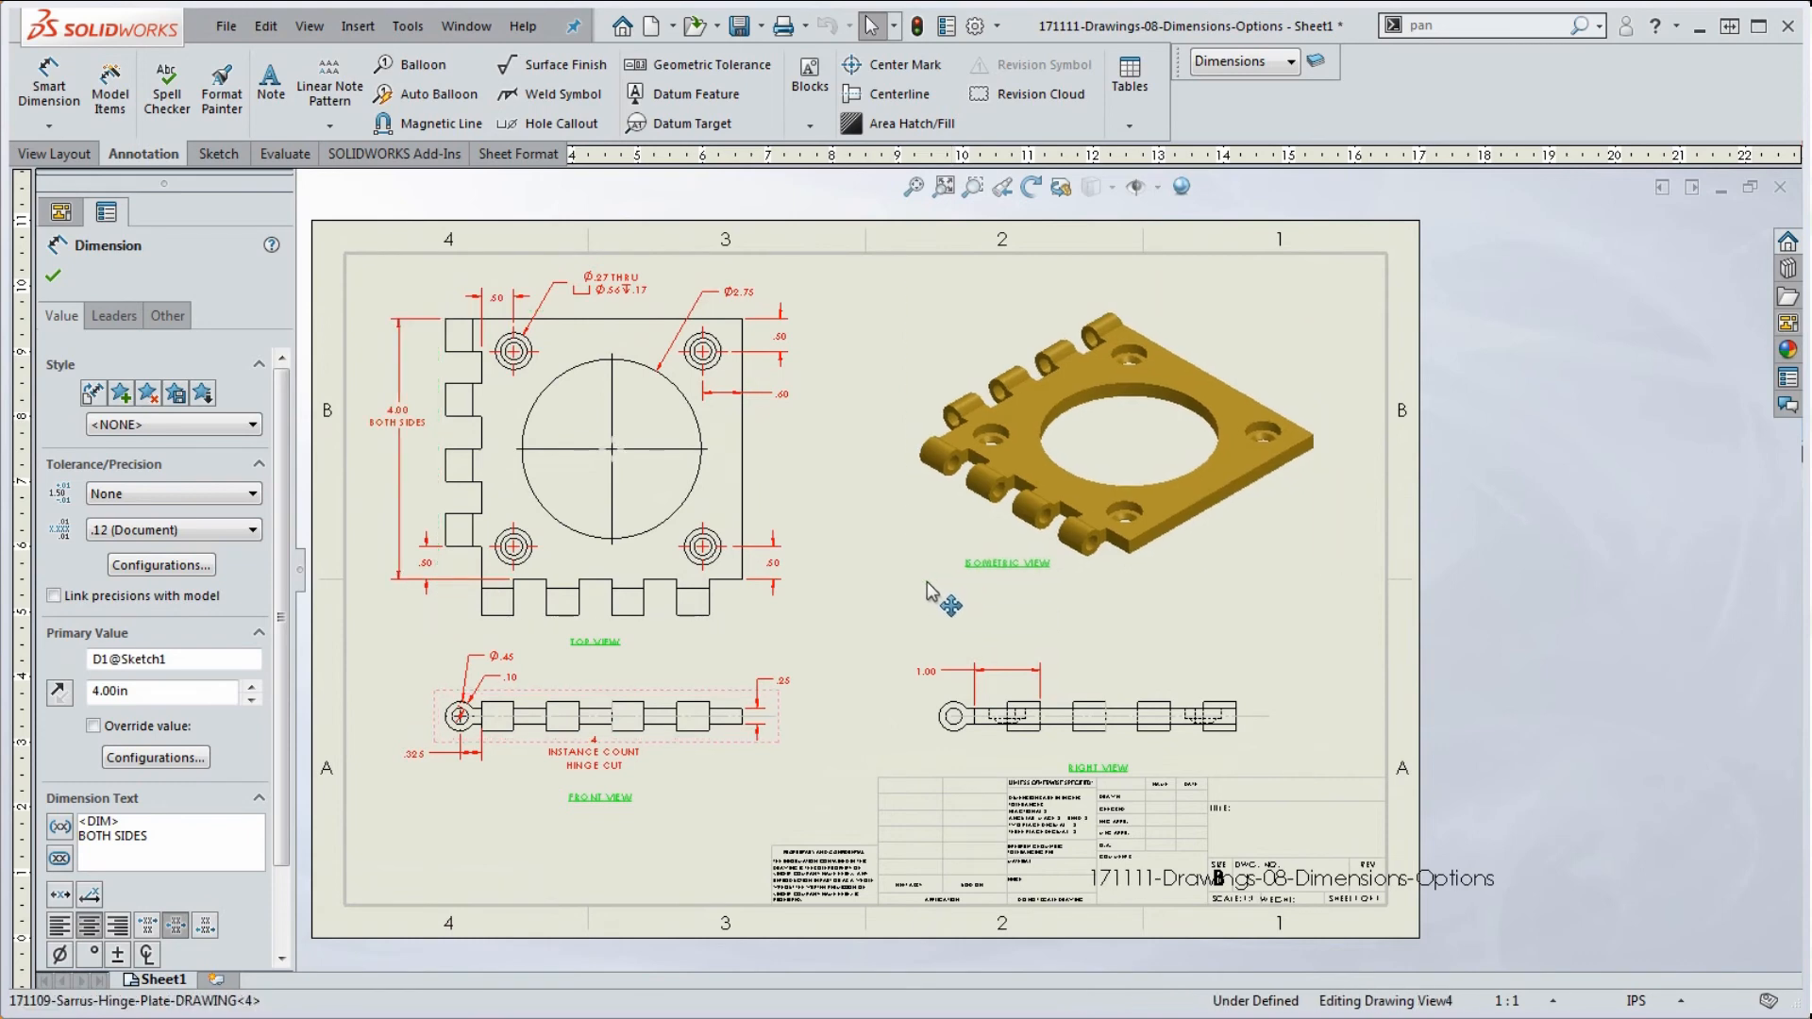
pyautogui.click(1441, 575)
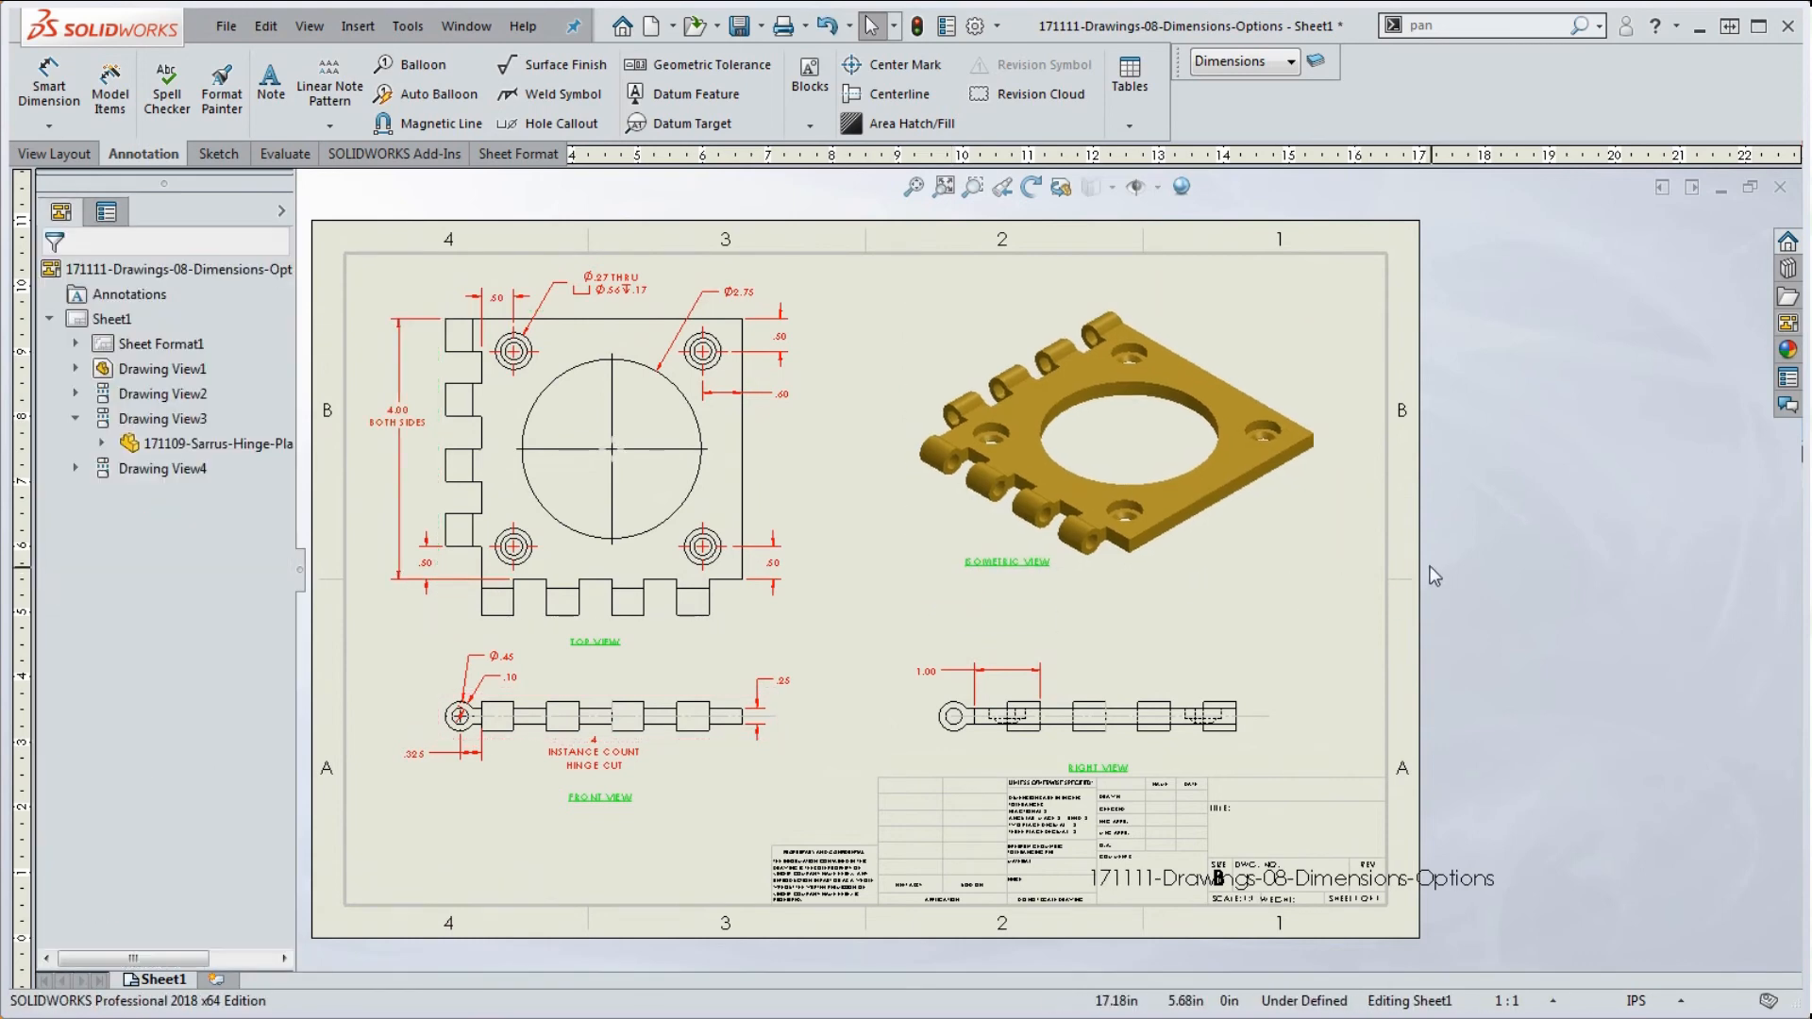
pyautogui.scroll(1, 1379, 546)
pyautogui.scroll(-3, 557, 748)
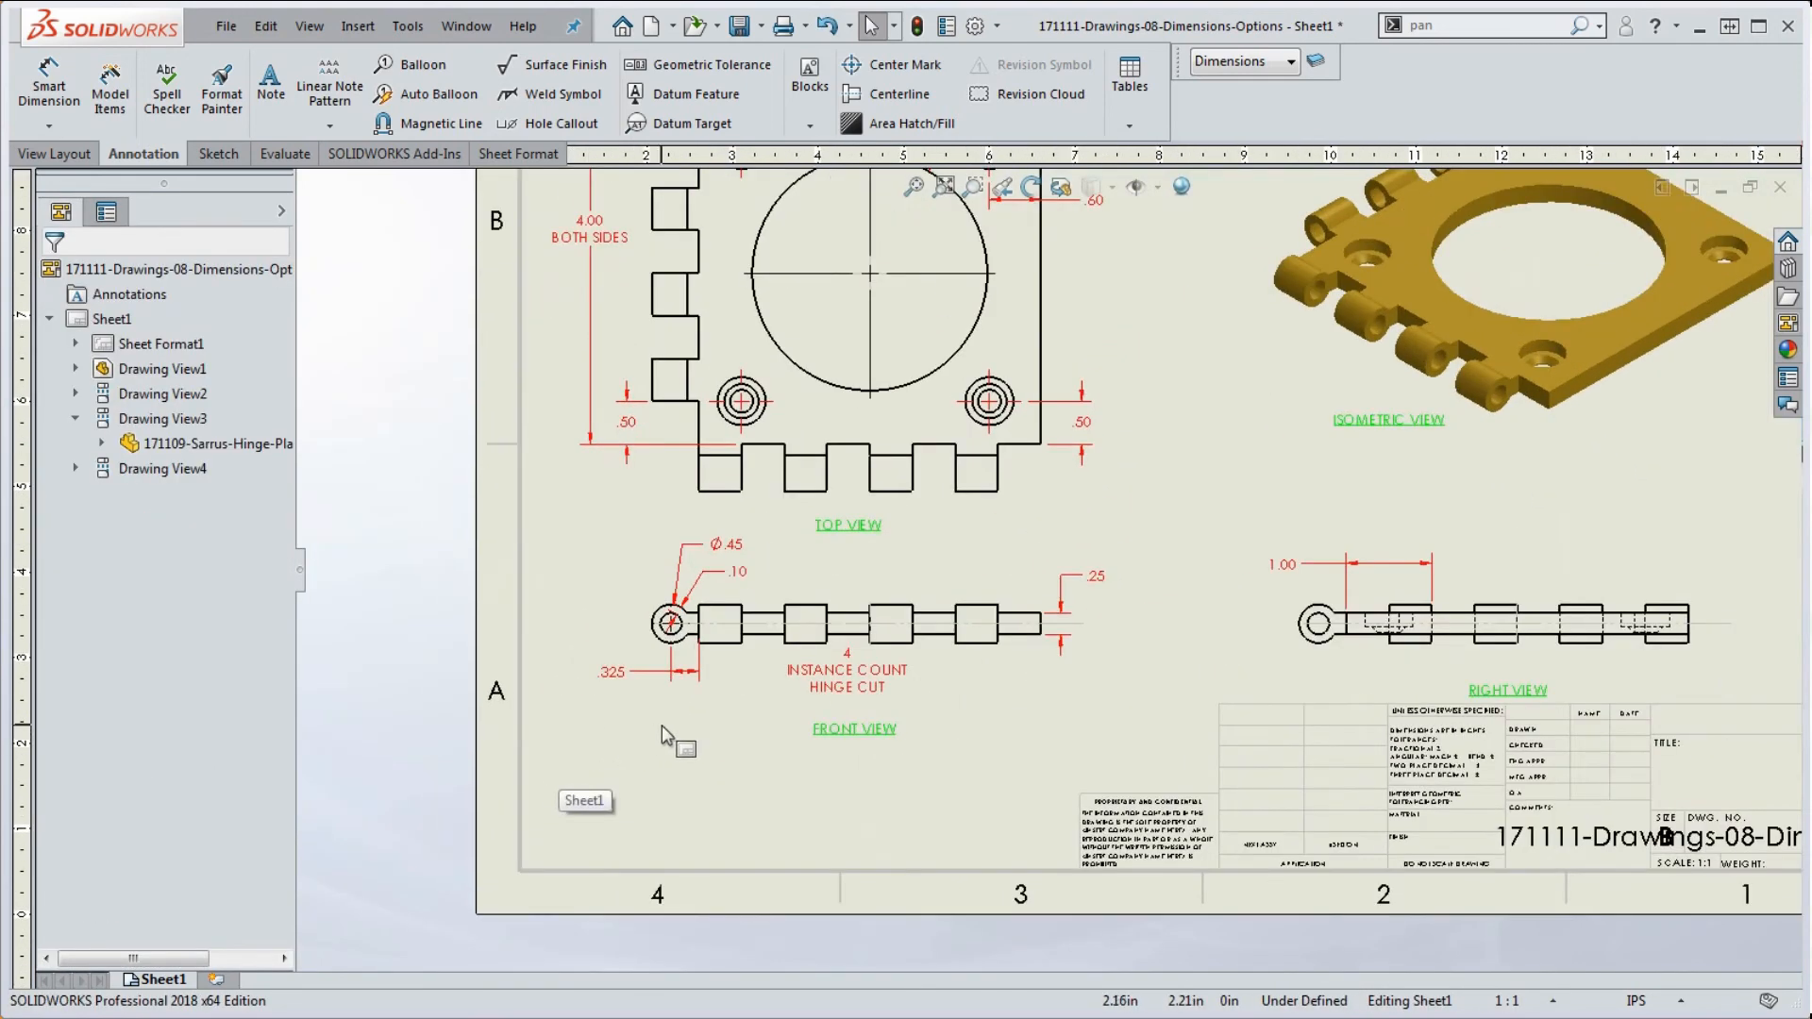
pyautogui.scroll(3, 660, 738)
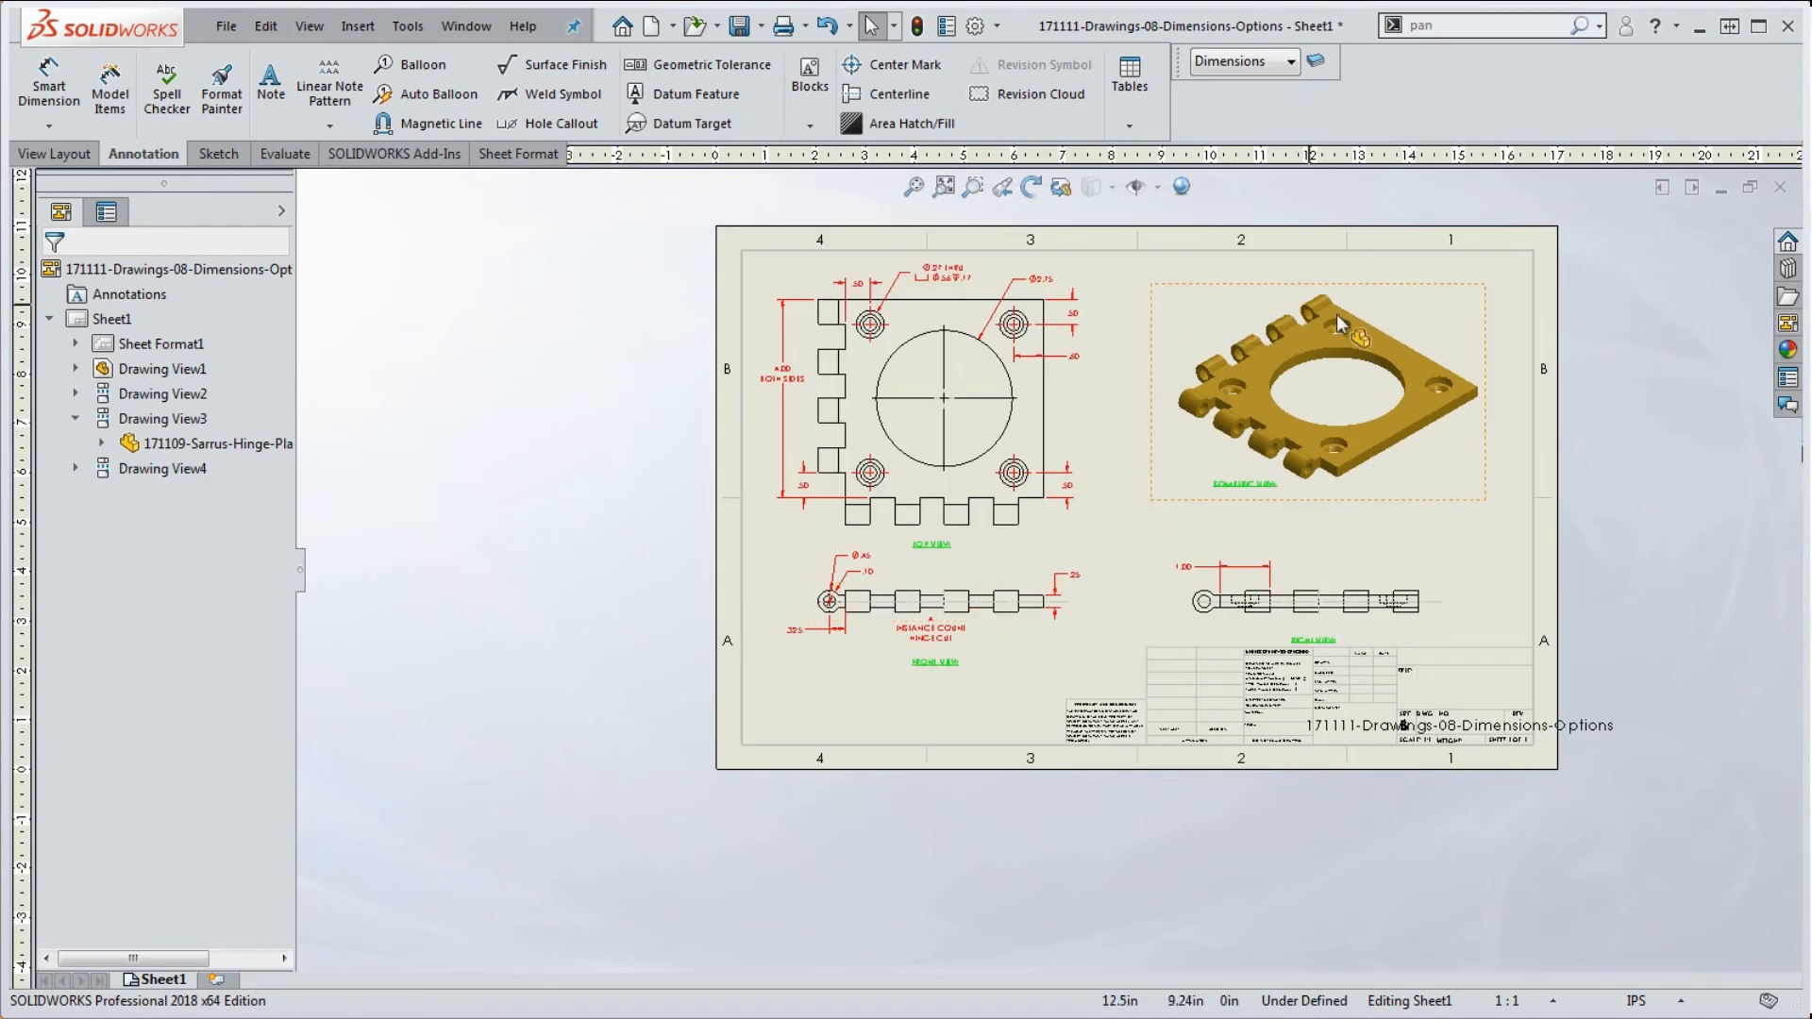
# Step: Shift the TOP VIEW label slightly to the right so it sits centered beneath the top view
pyautogui.scroll(-2, 1333, 326)
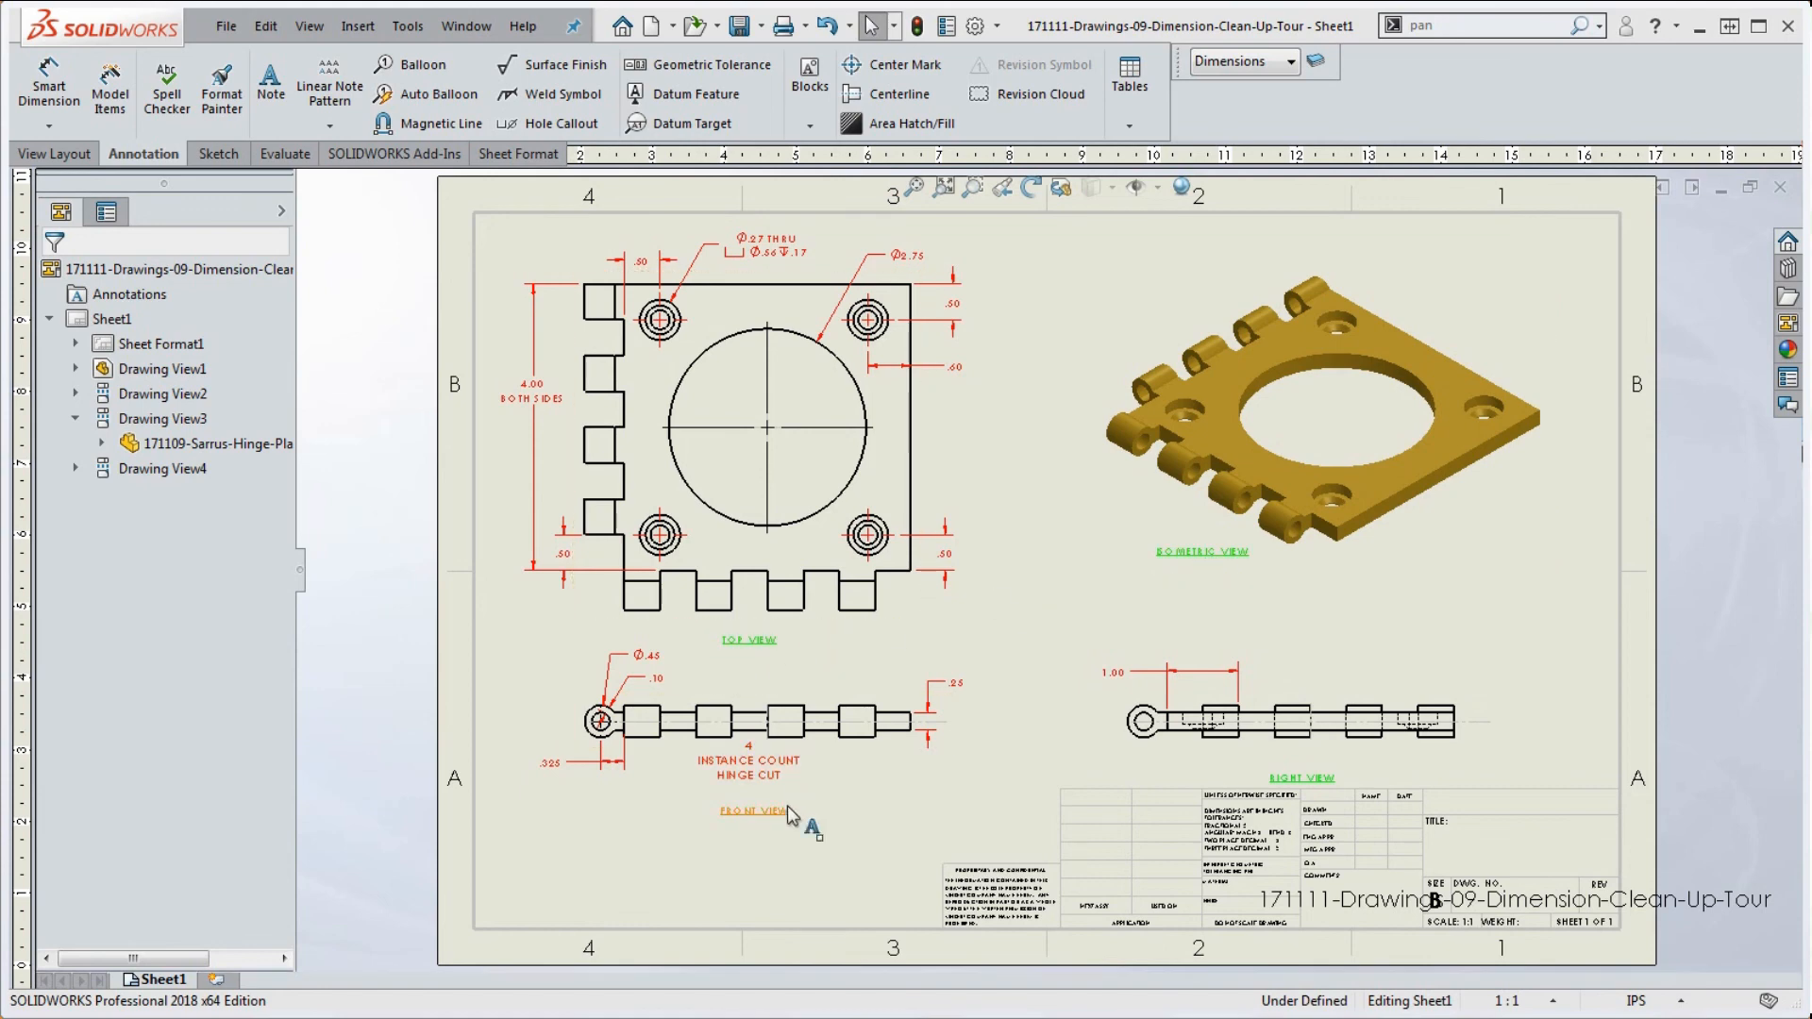
pyautogui.click(770, 647)
pyautogui.moveTo(770, 646); pyautogui.dragTo(785, 647)
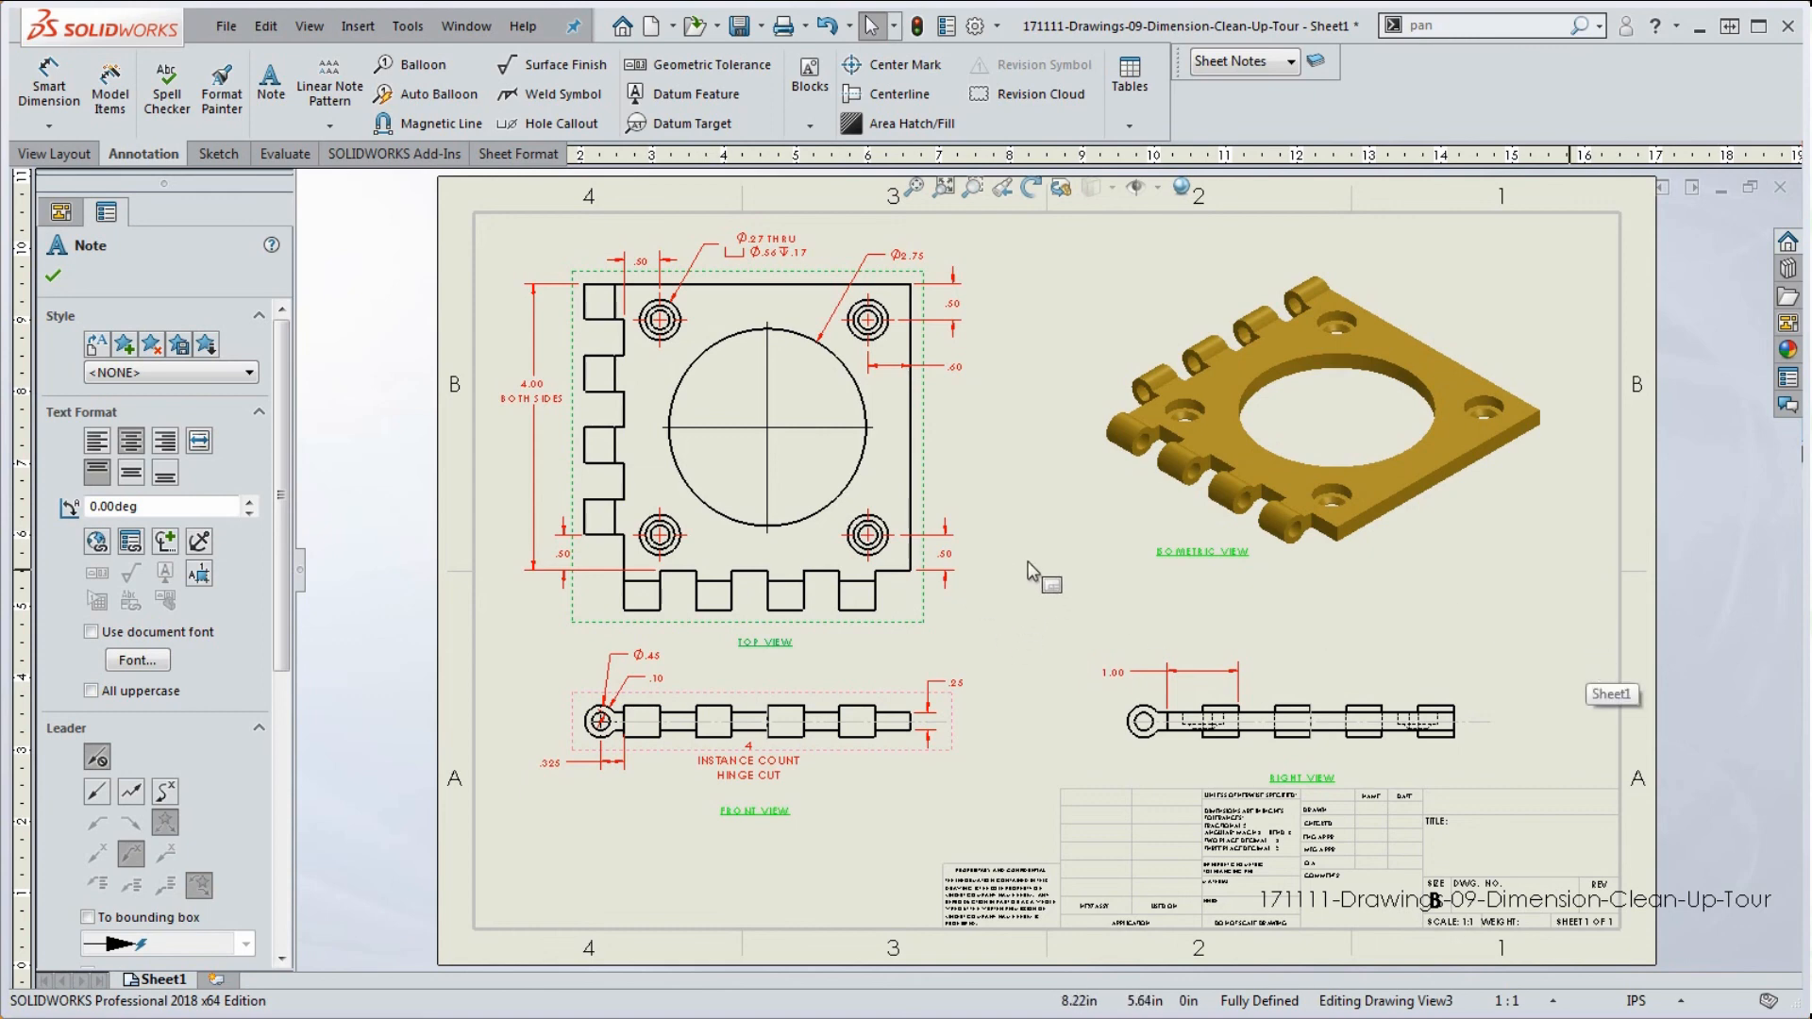
pyautogui.click(1686, 596)
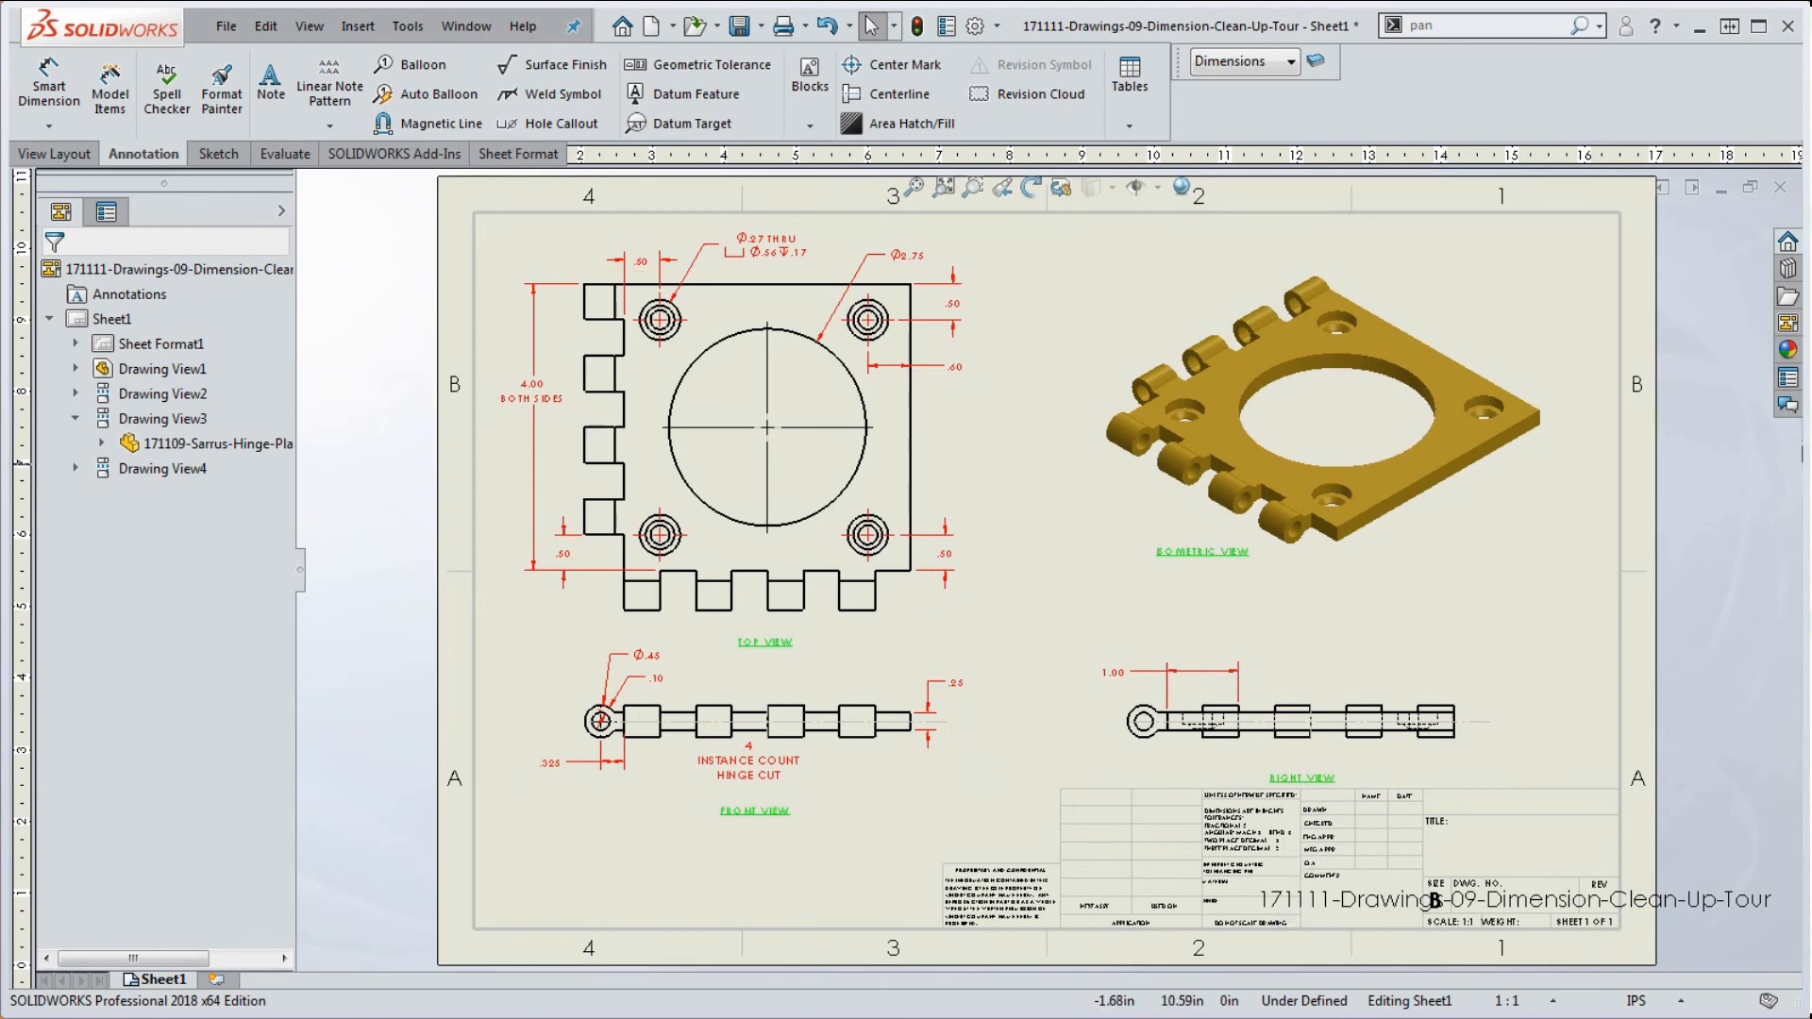
# Step: Bring up the commands for creating drawing views
pyautogui.click(49, 157)
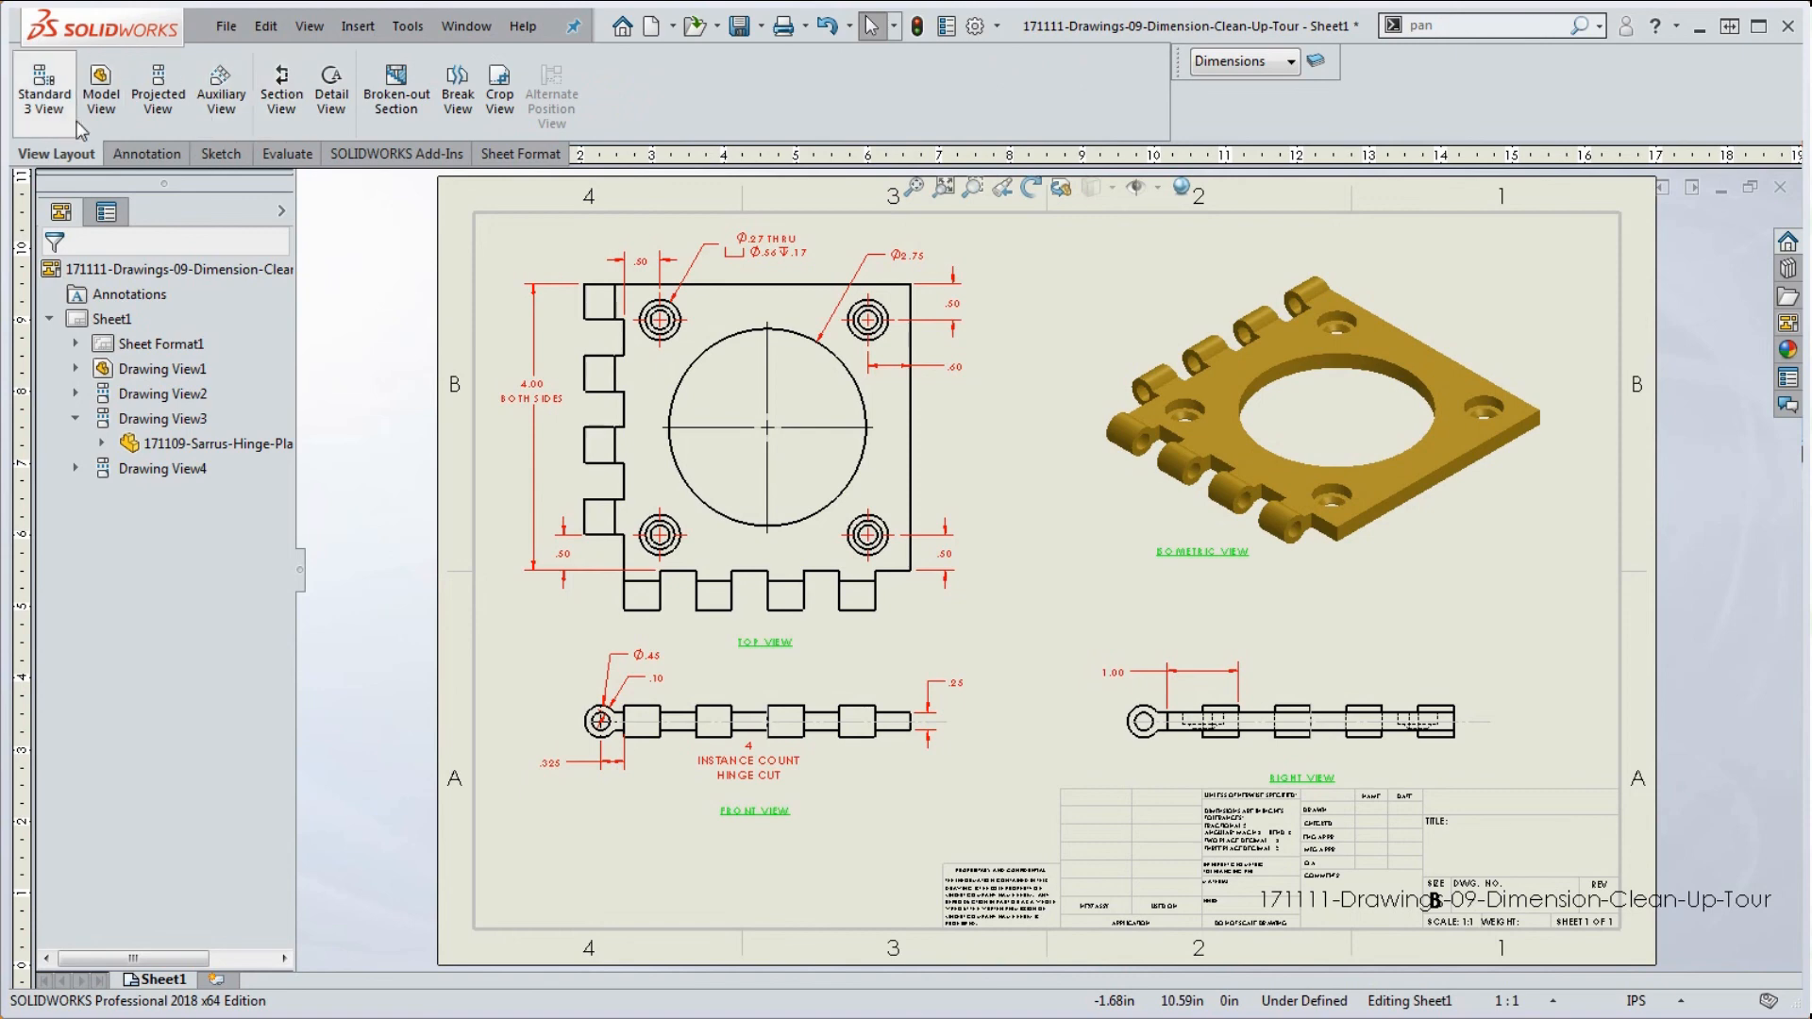